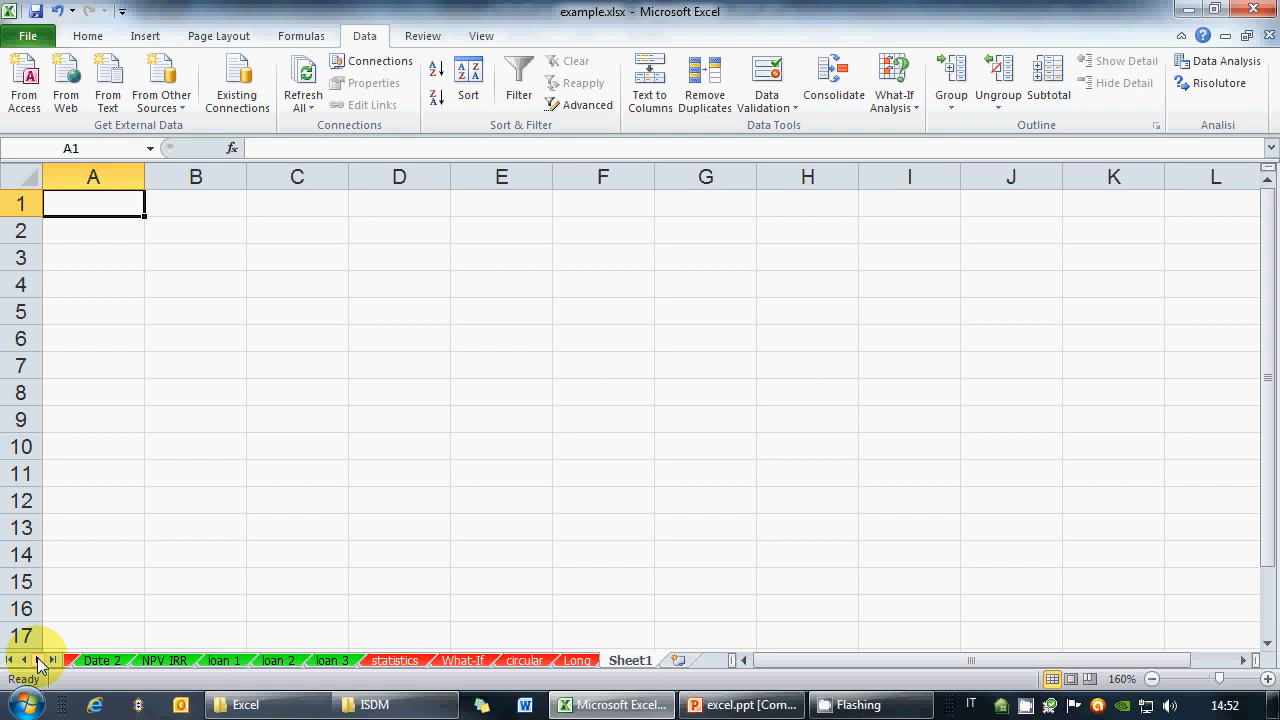
# Switch to the First sheet and delete the leftover scratch columns from H through P
pyautogui.click(9, 660)
pyautogui.click(145, 664)
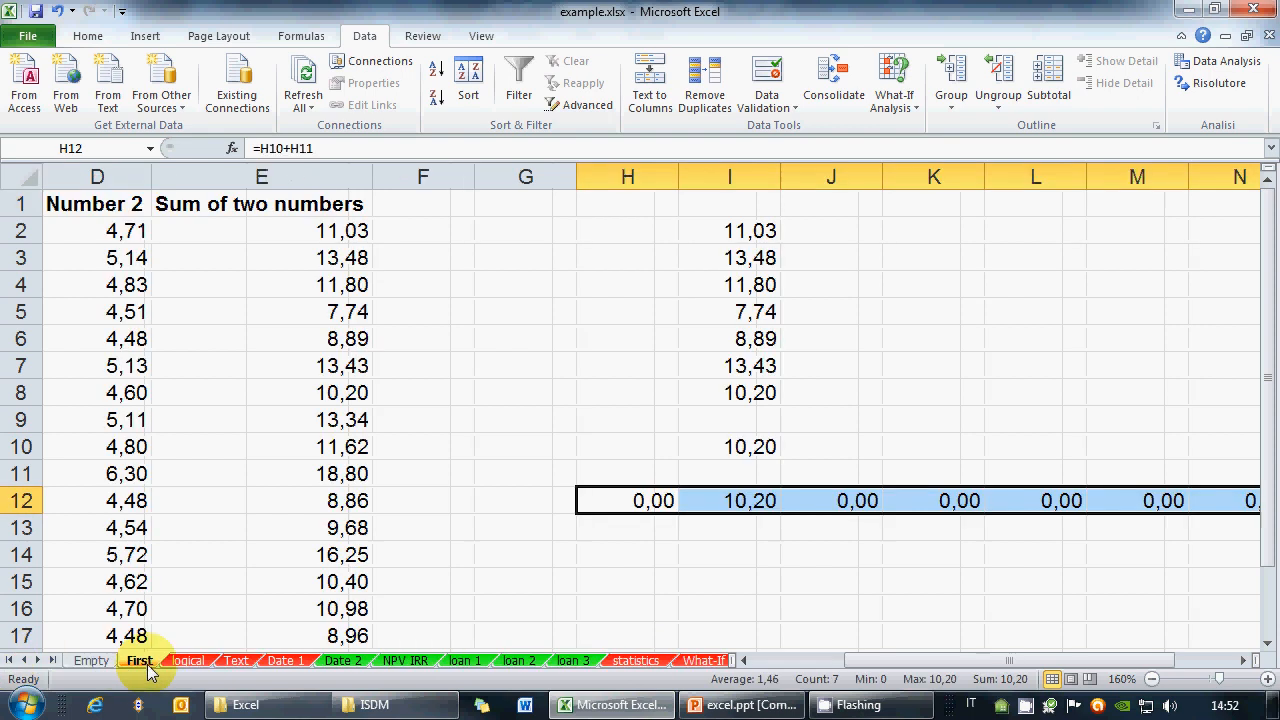
pyautogui.moveTo(629, 177); pyautogui.dragTo(1115, 184)
pyautogui.rightClick(1115, 182)
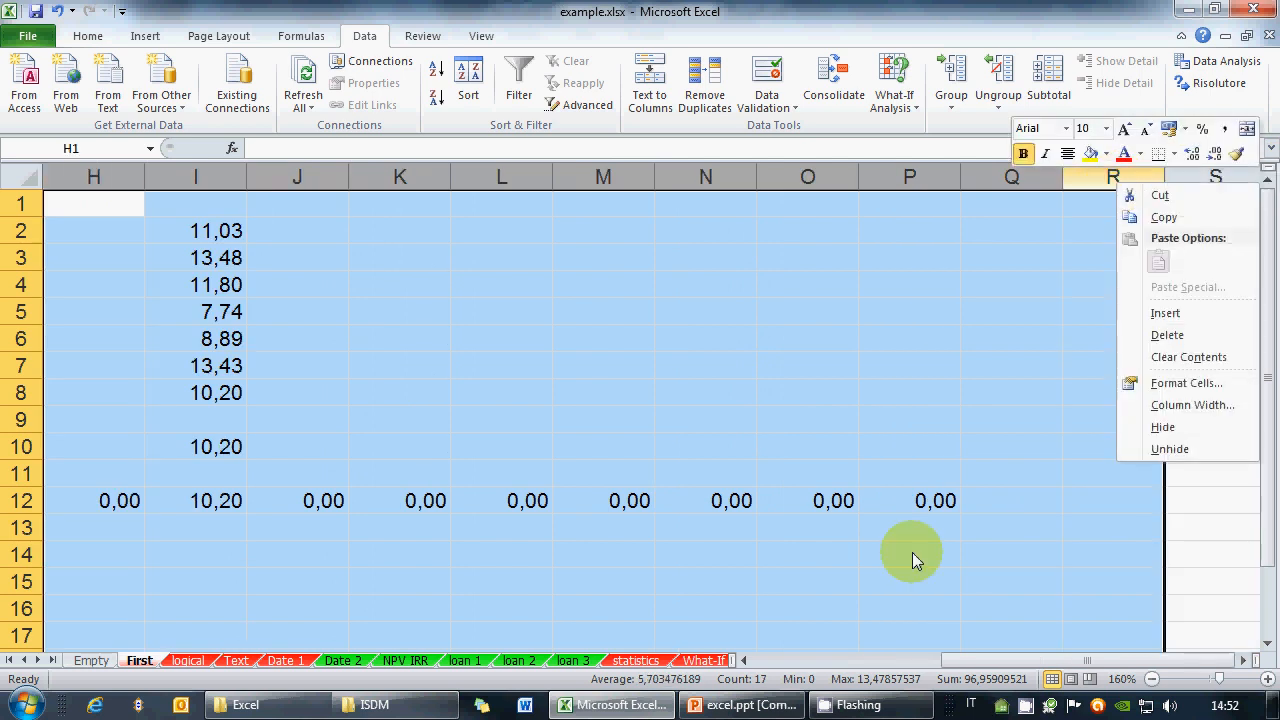
pyautogui.click(809, 661)
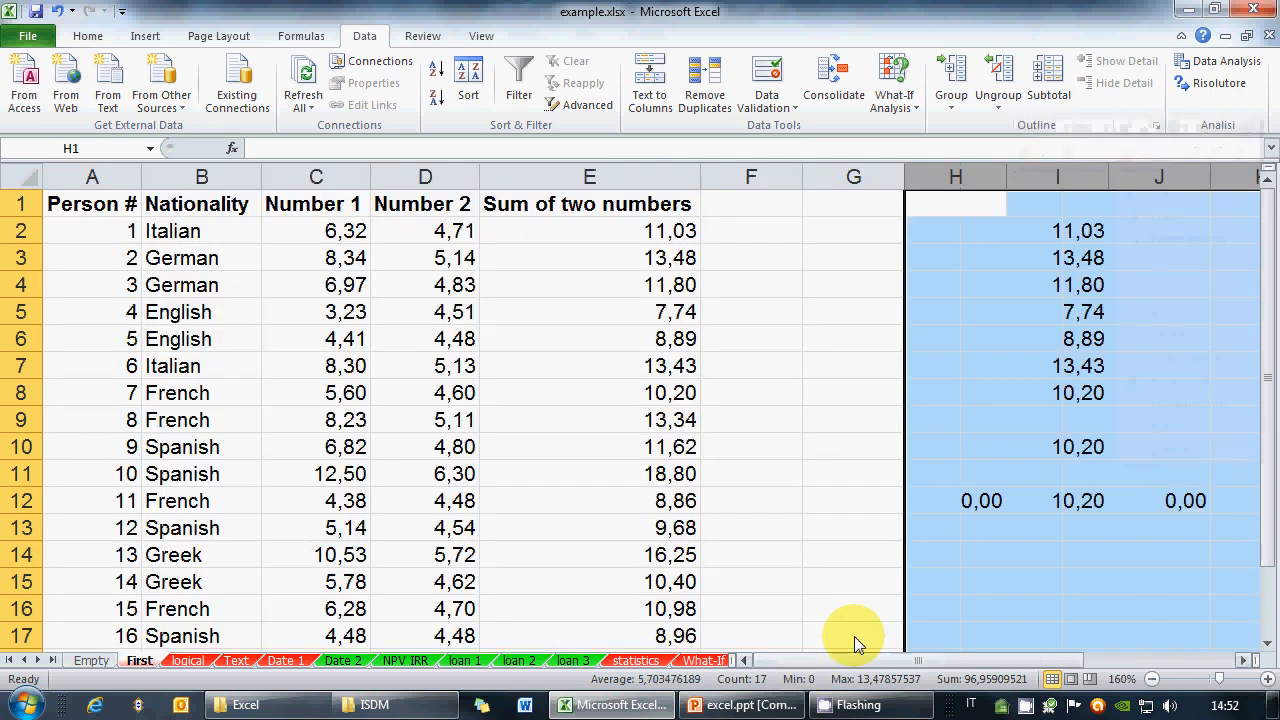
pyautogui.rightClick(986, 180)
pyautogui.click(1030, 332)
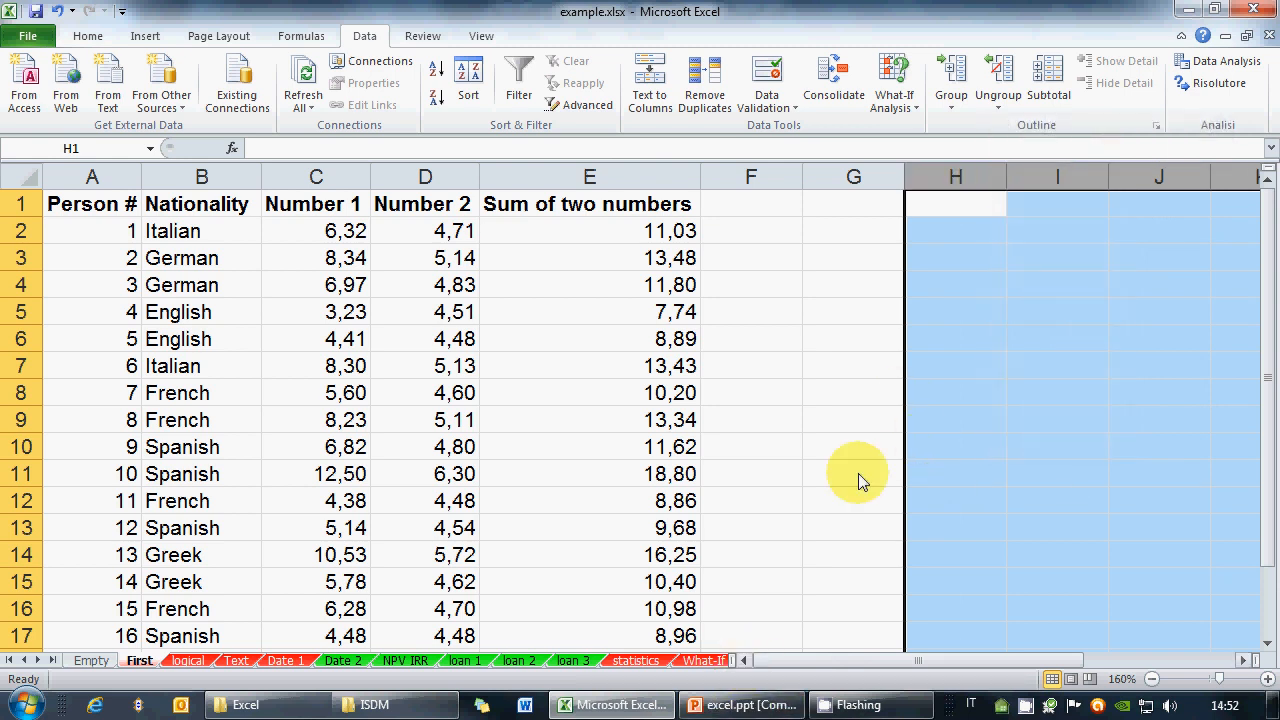
pyautogui.click(850, 392)
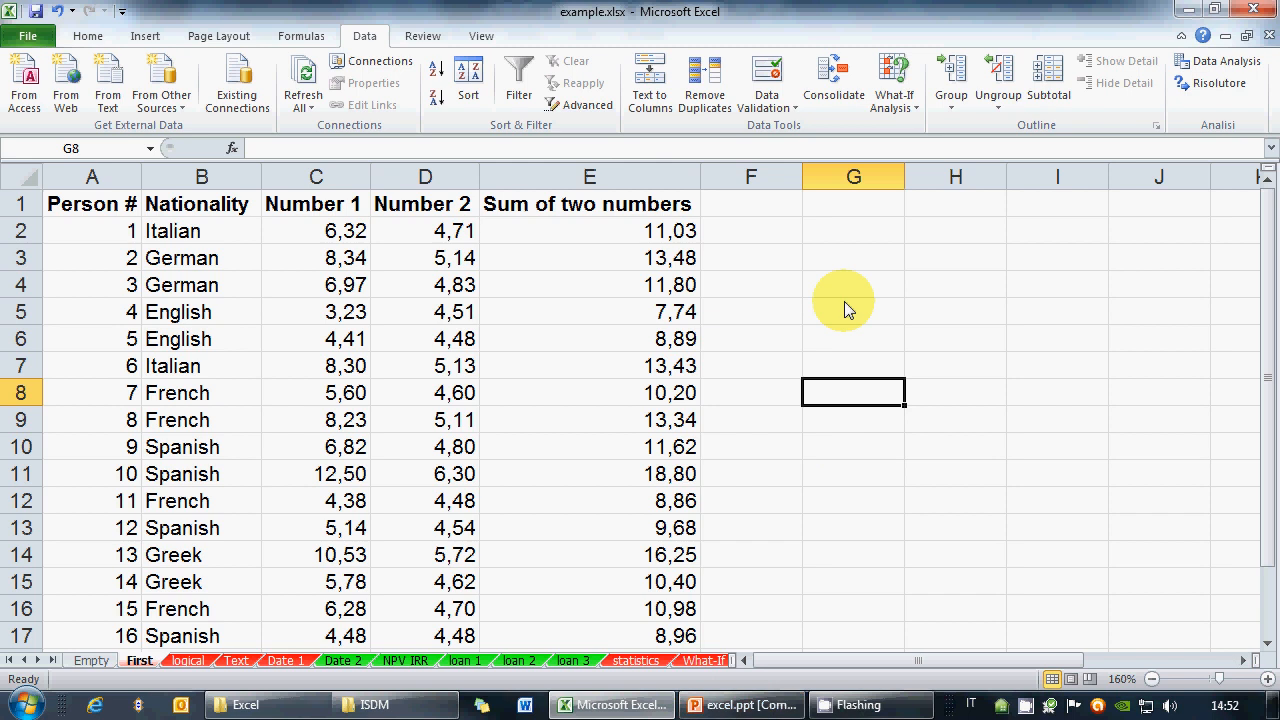
# Build =D3+C7 in G3 by pointing at D3 and C7, then commit it
pyautogui.click(851, 257)
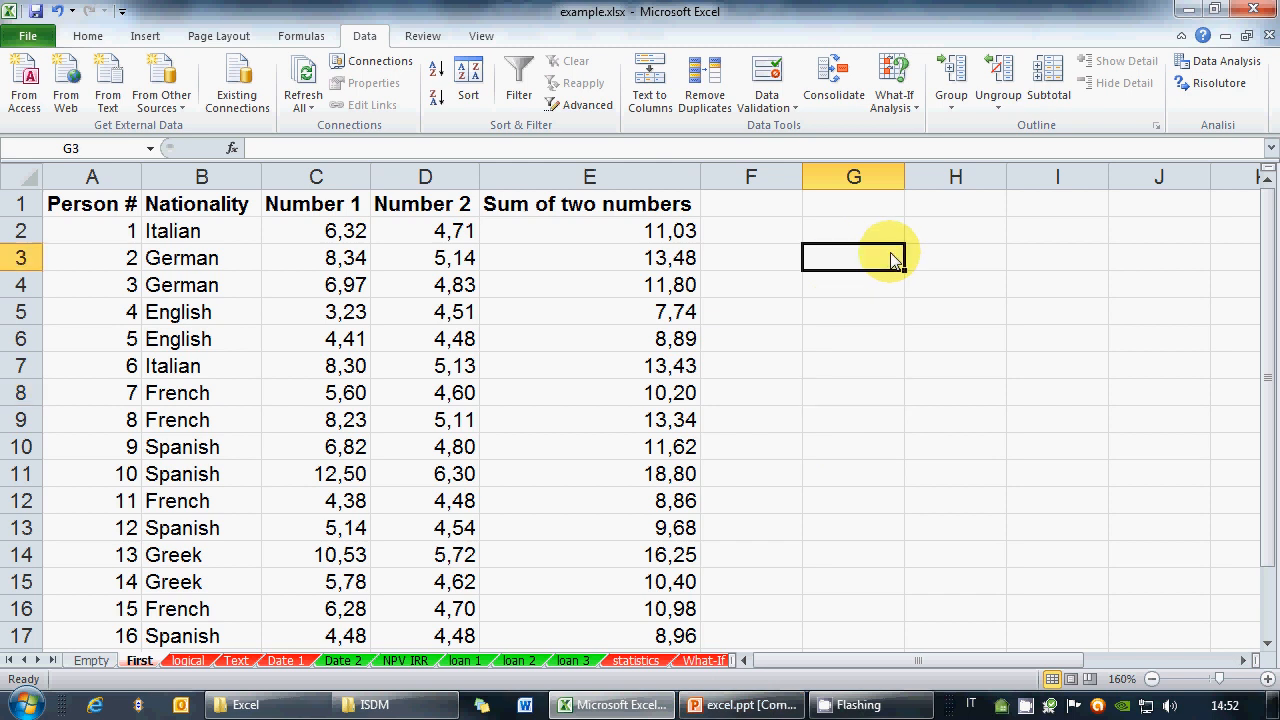
pyautogui.write('=')
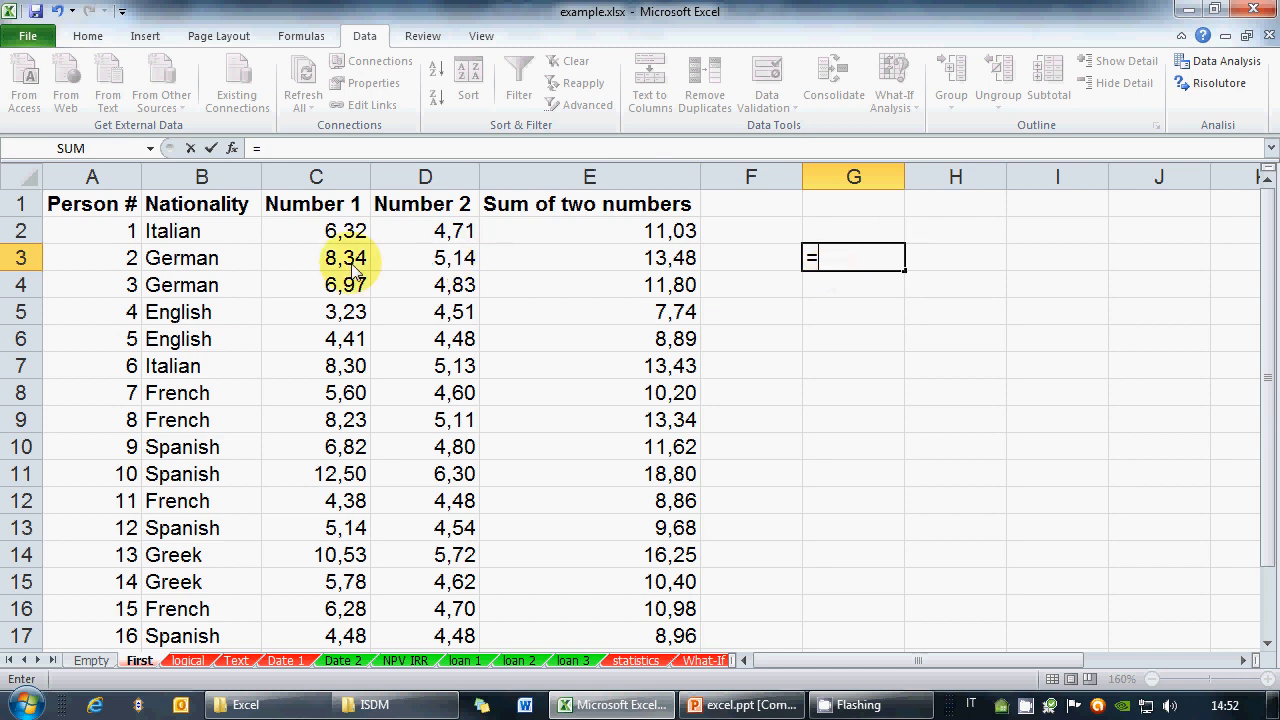
pyautogui.click(463, 260)
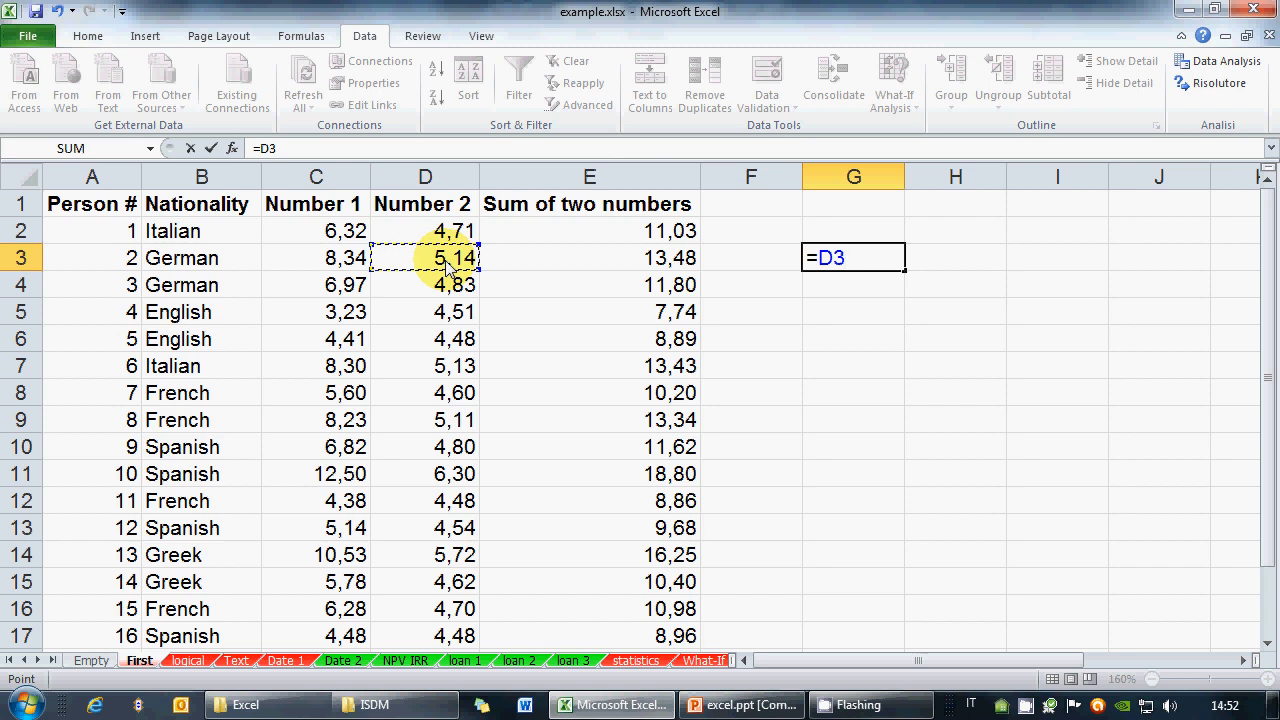
pyautogui.write('+')
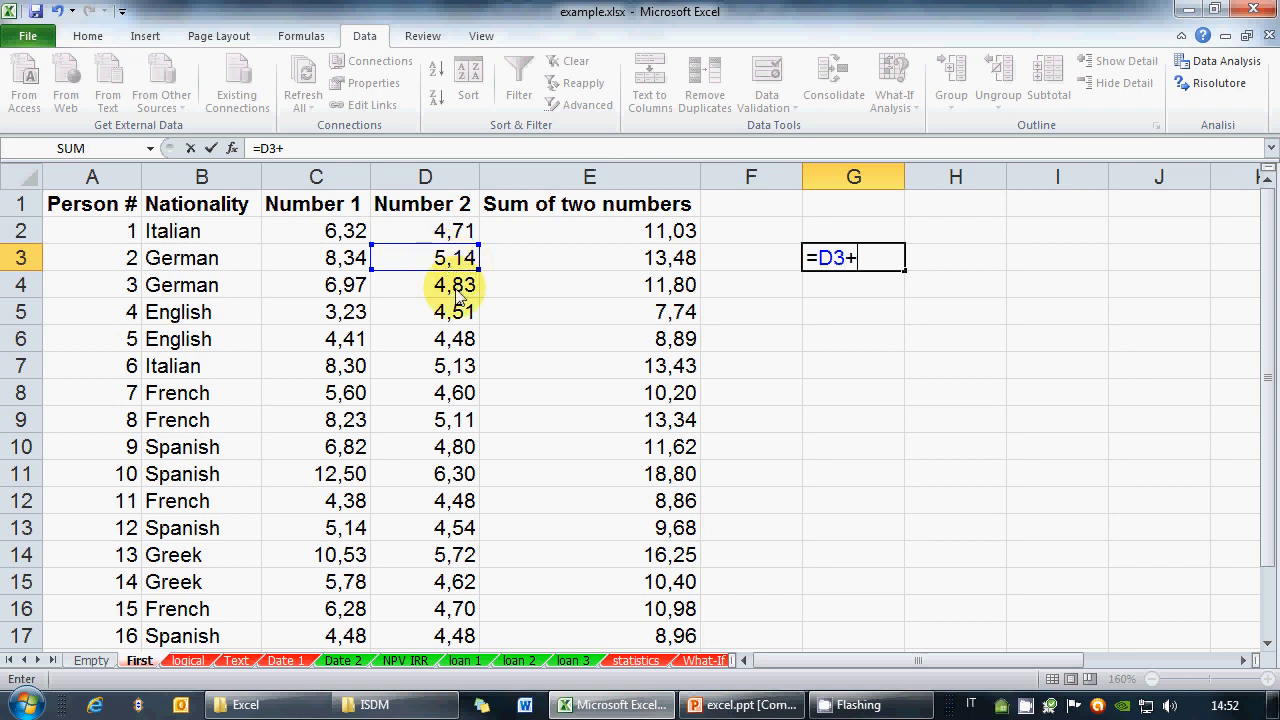
pyautogui.click(326, 374)
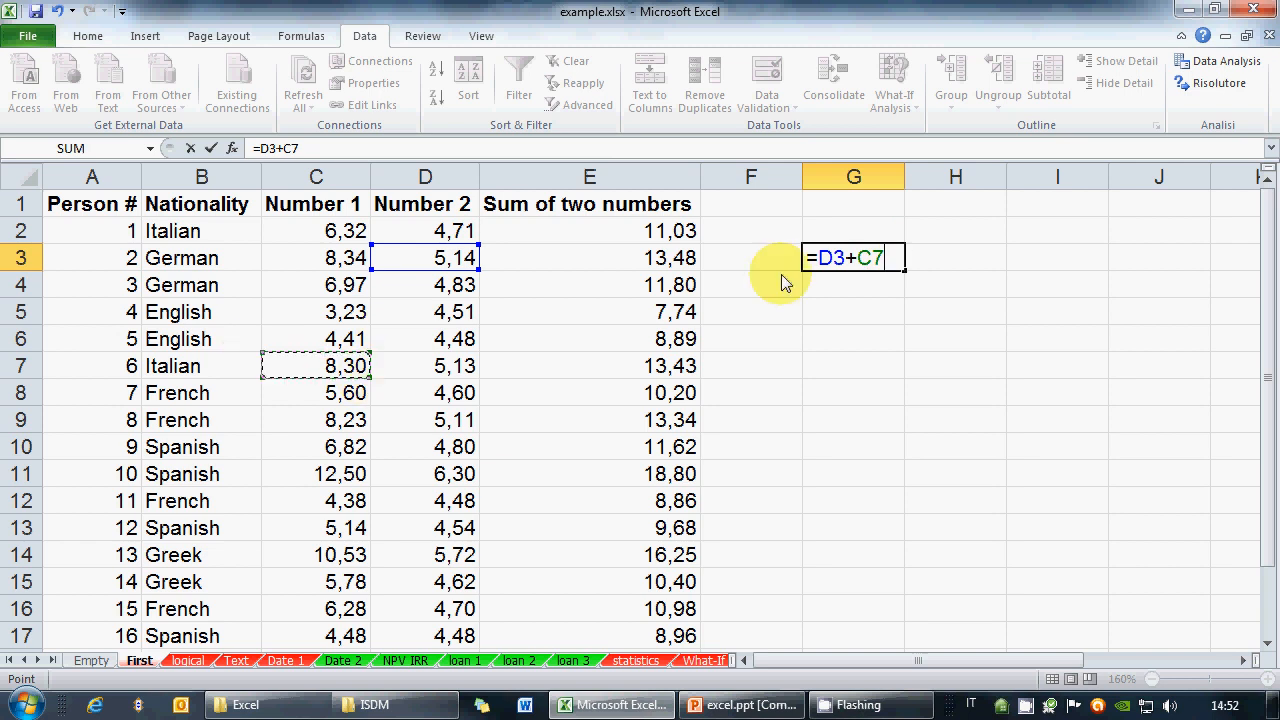
pyautogui.click(878, 265)
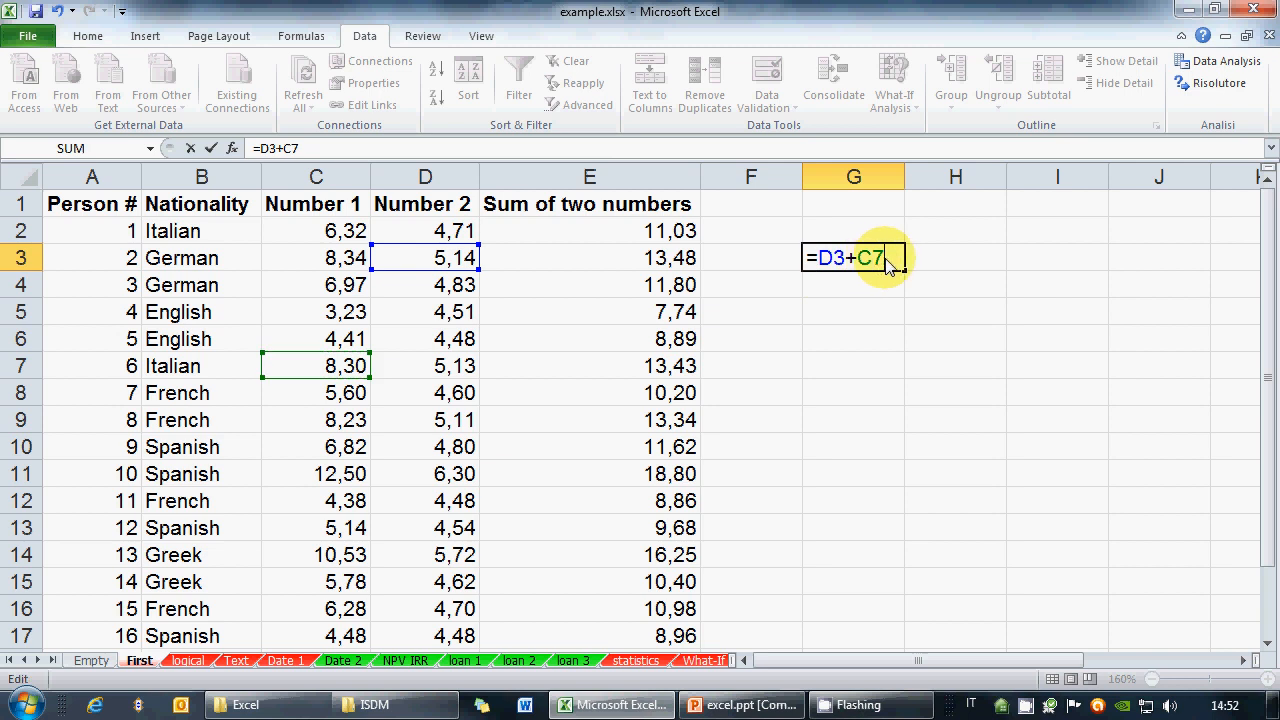
pyautogui.click(845, 262)
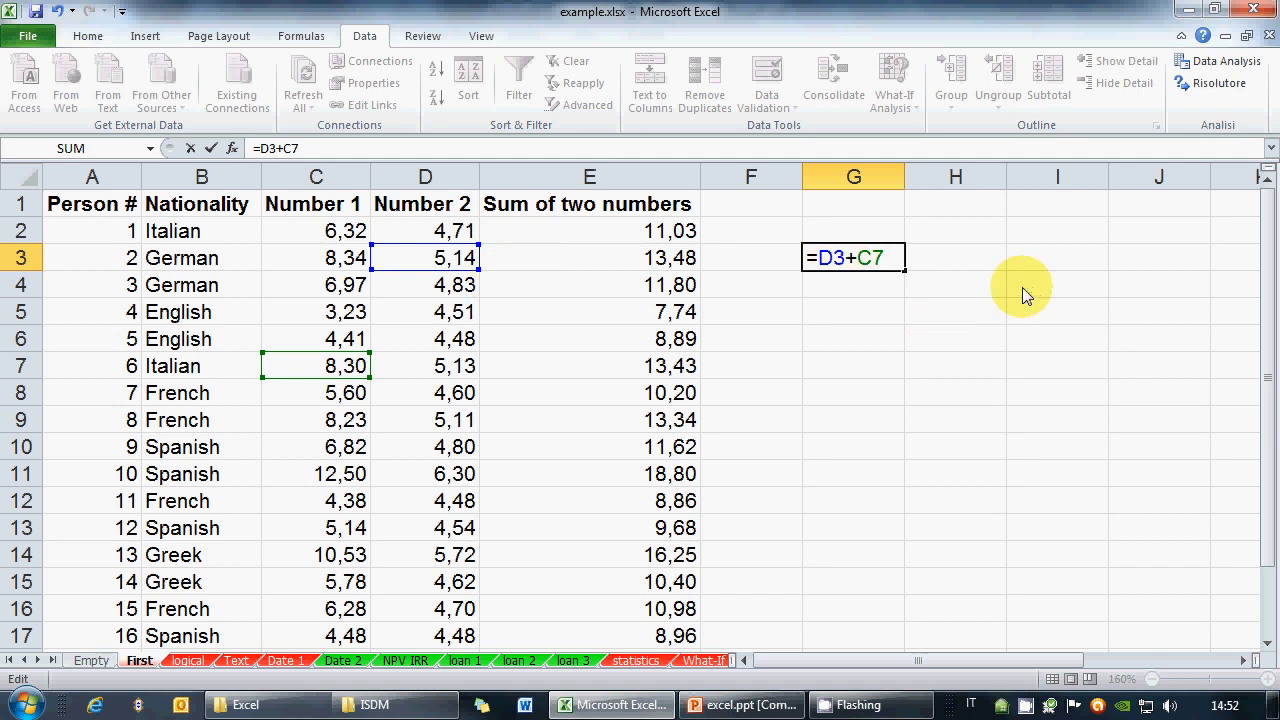
pyautogui.press('Return')
# Retype the D3+C7 part of G3's formula and recommit it, showing 13,44
pyautogui.press('Up')
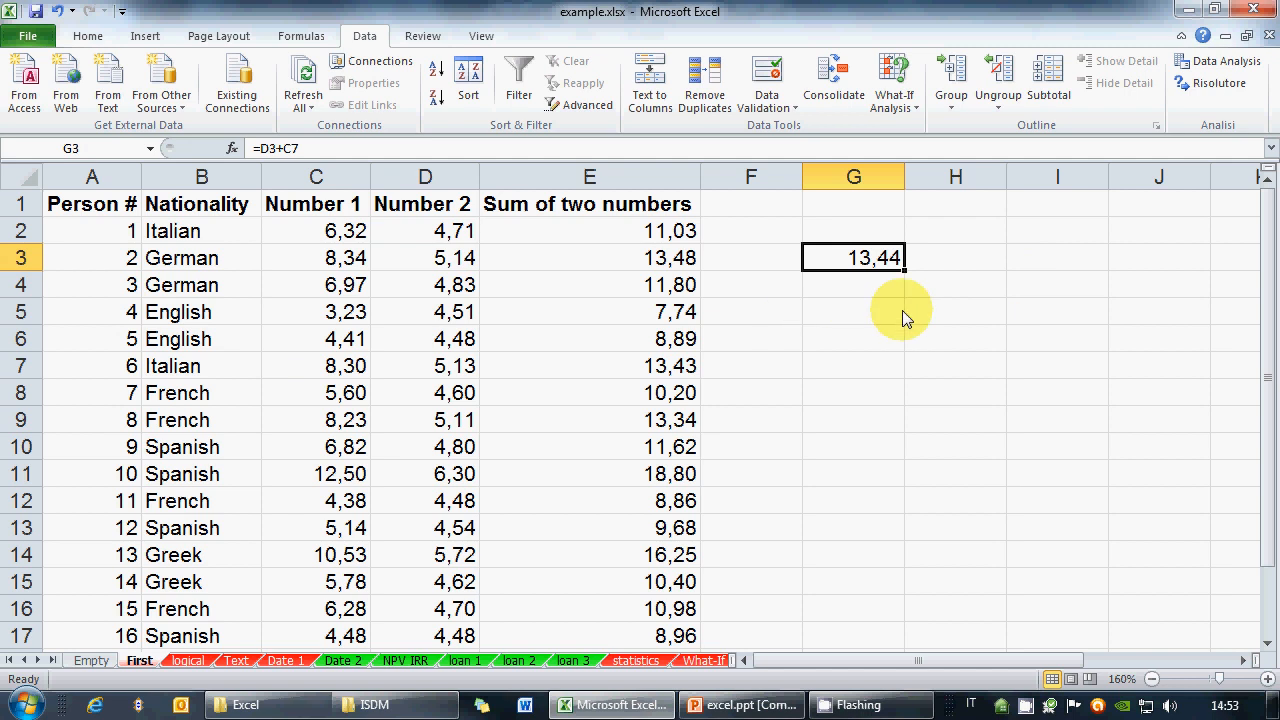
pyautogui.doubleClick(897, 262)
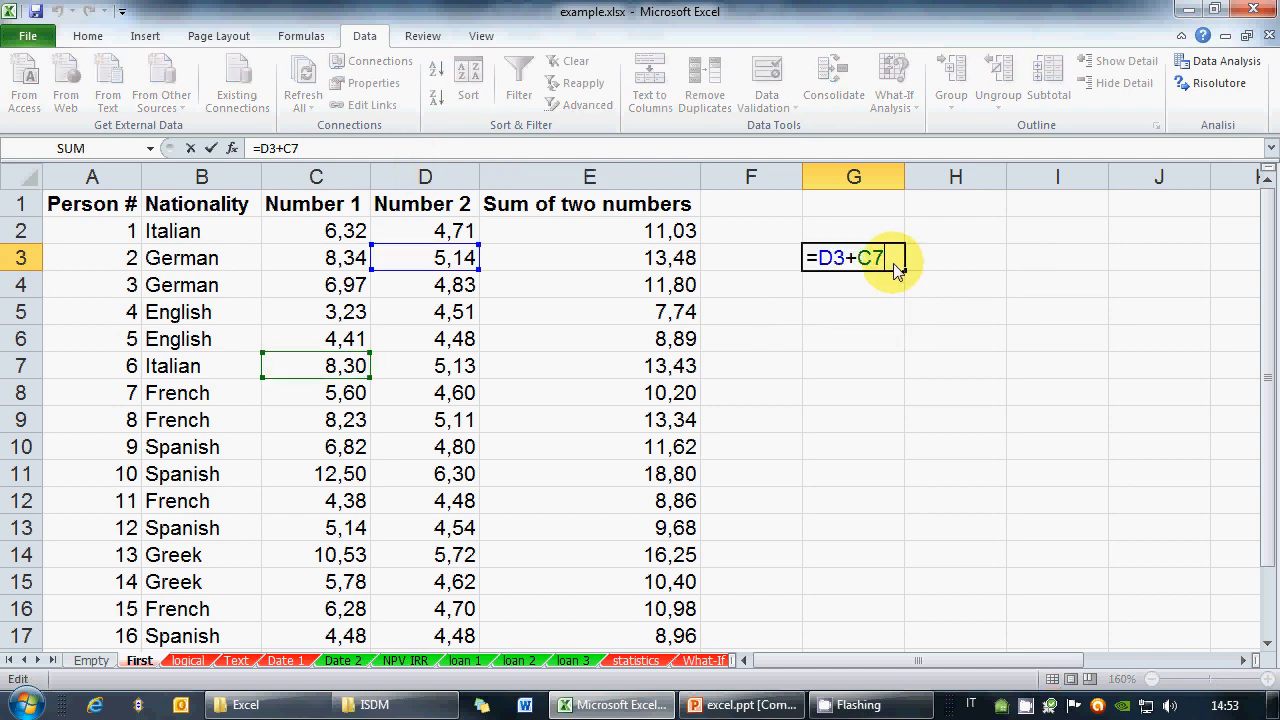
pyautogui.moveTo(895, 267); pyautogui.dragTo(824, 268)
pyautogui.write('D3')
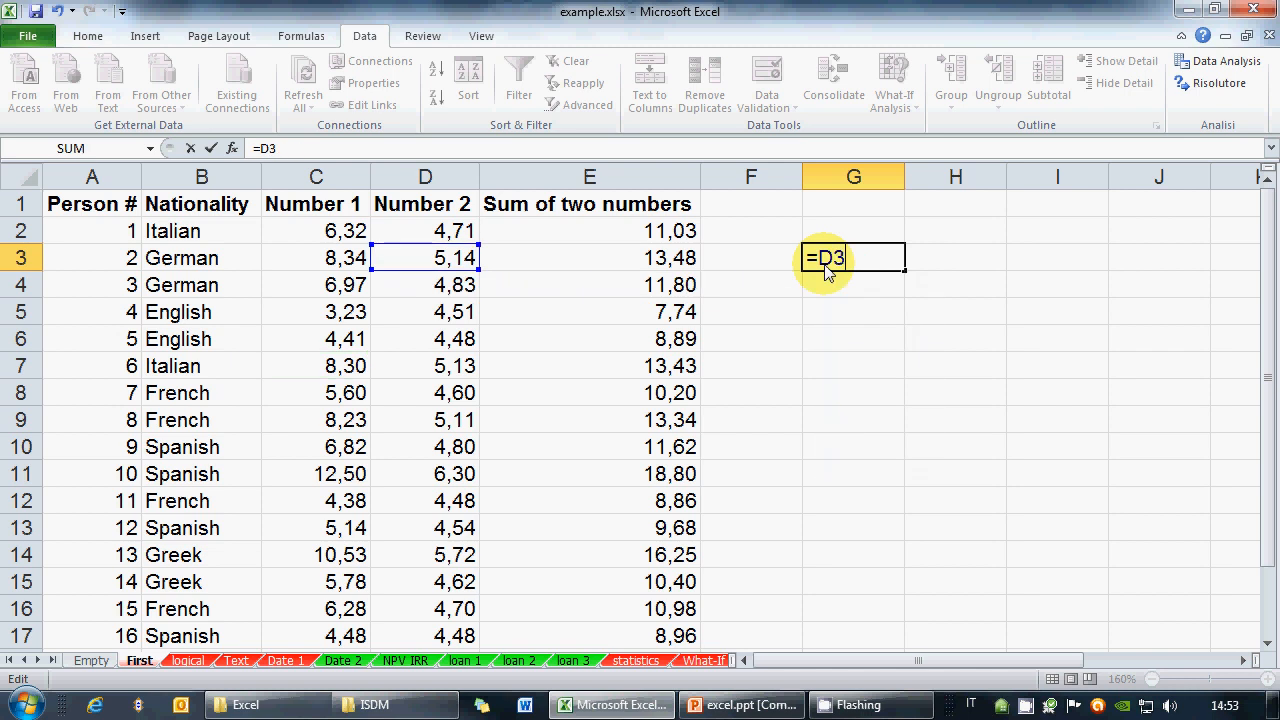
pyautogui.write('+C7')
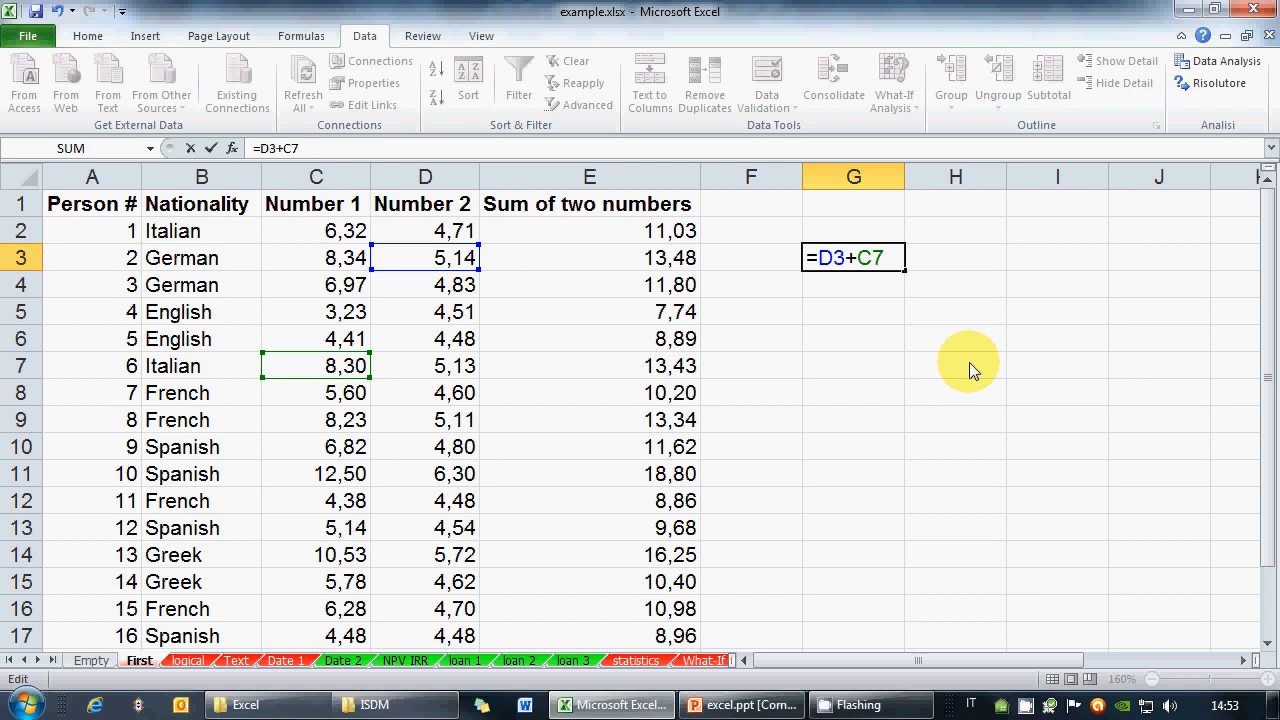
pyautogui.hotkey('ctrl', 'Return')
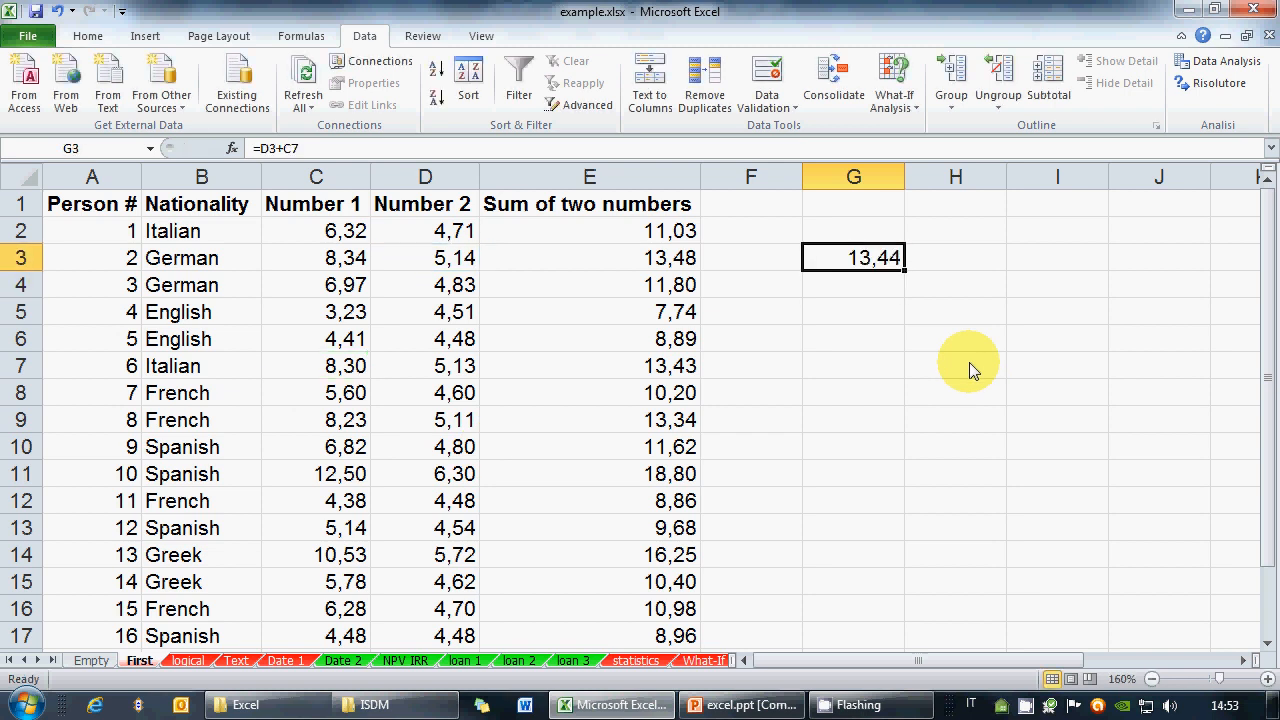
# Show the Formula slide of excel.ppt full screen, then return to the workbook
pyautogui.click(742, 705)
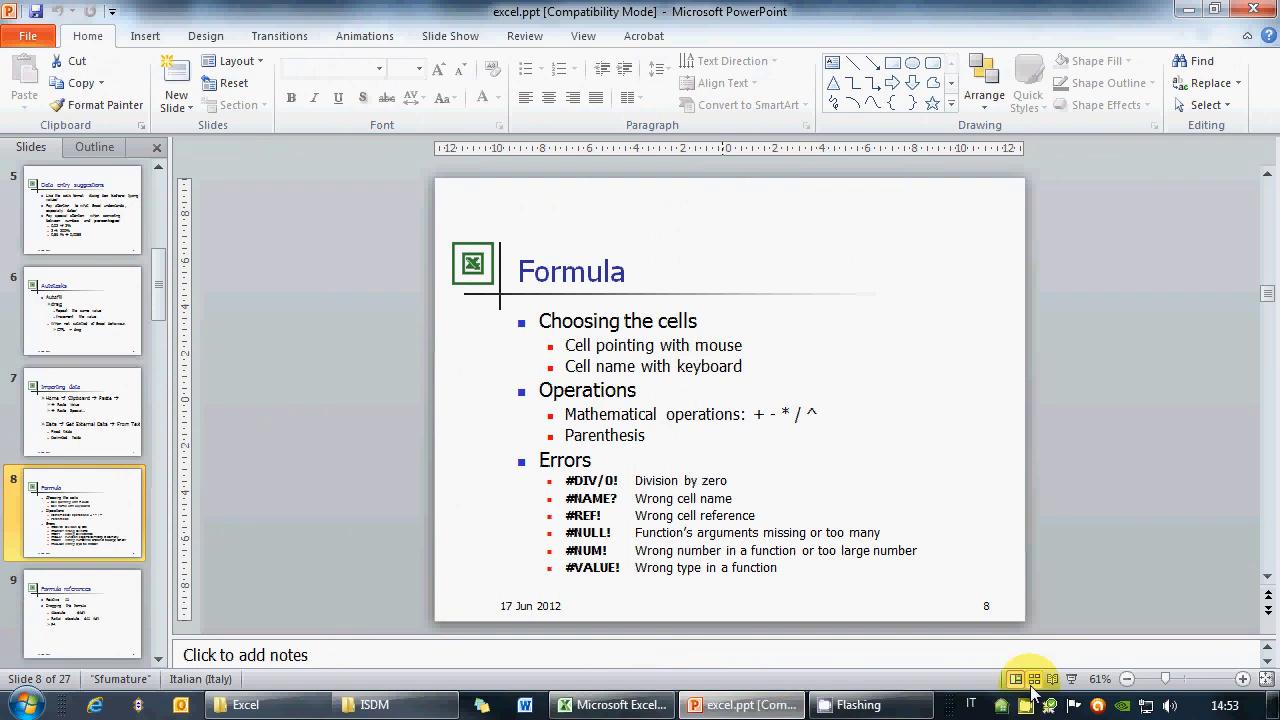
pyautogui.click(1071, 679)
pyautogui.hotkey('alt', 'Tab')
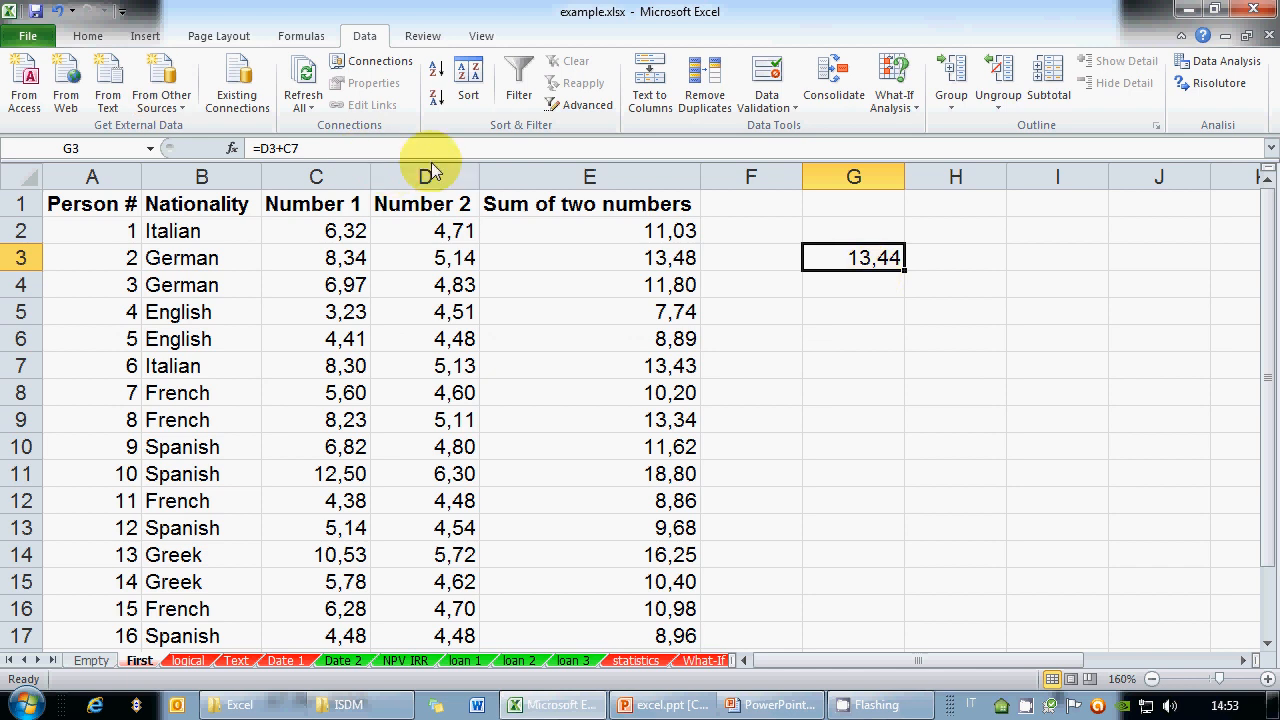
# Start a formula in G5 from D5, trying multipliers such as *2 and *2,4
pyautogui.click(870, 312)
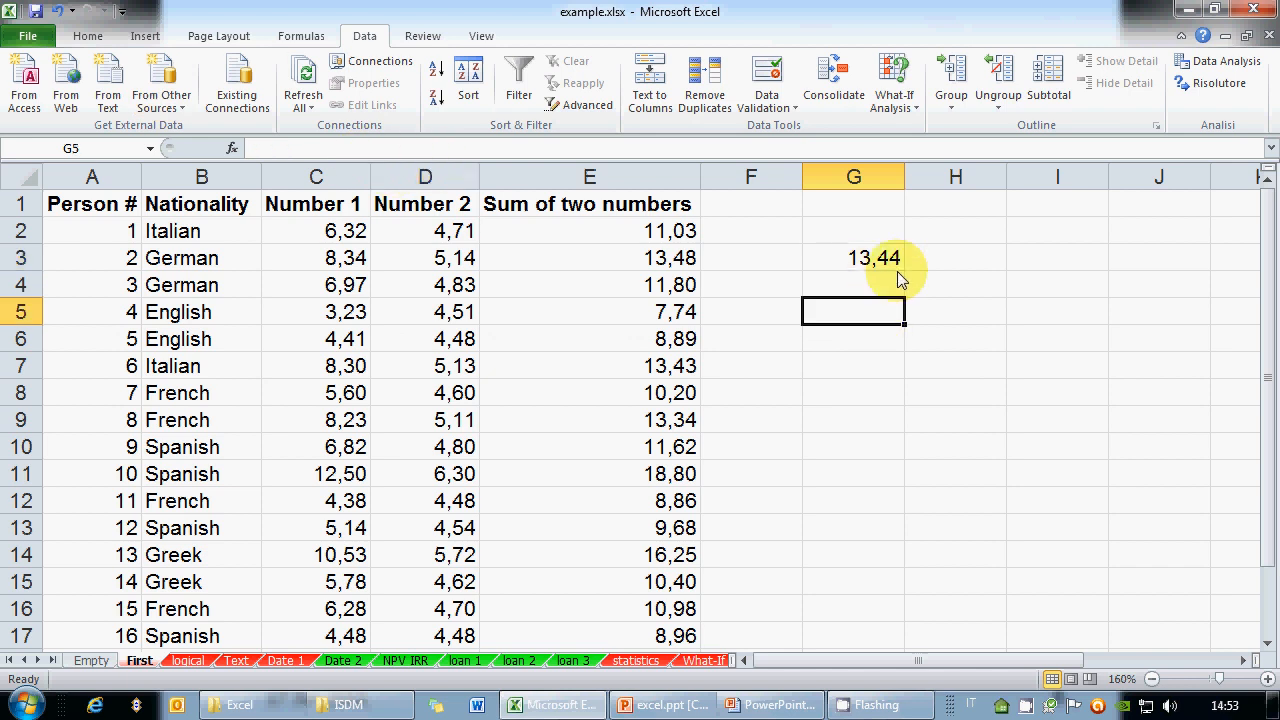
pyautogui.write('=')
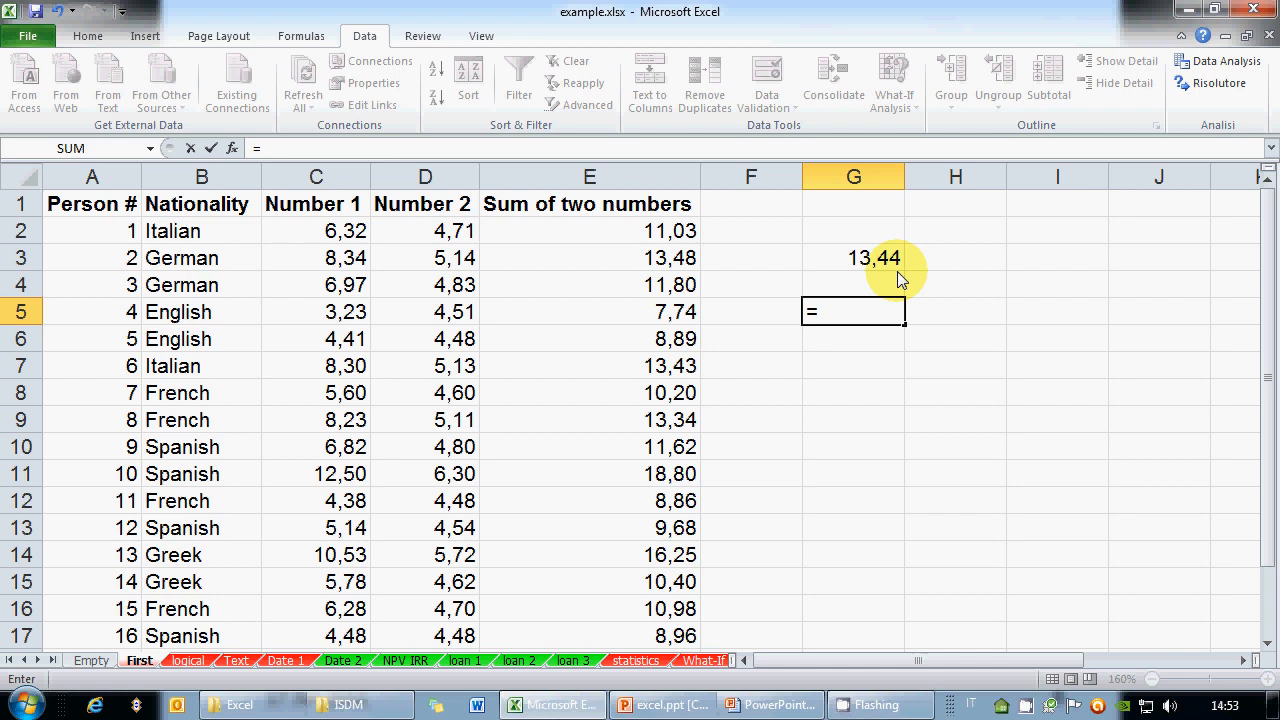
pyautogui.click(465, 320)
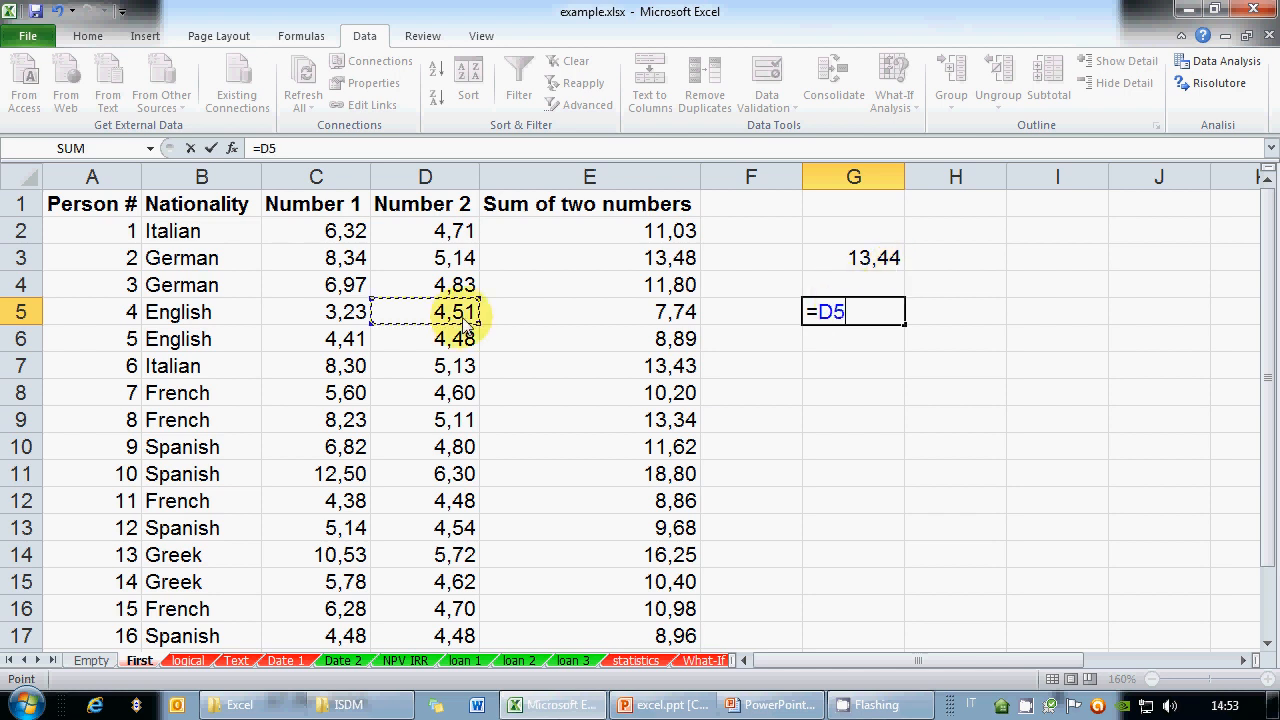
pyautogui.write('*')
pyautogui.write('2')
pyautogui.press('BackSpace')
pyautogui.press('BackSpace')
pyautogui.write('x2')
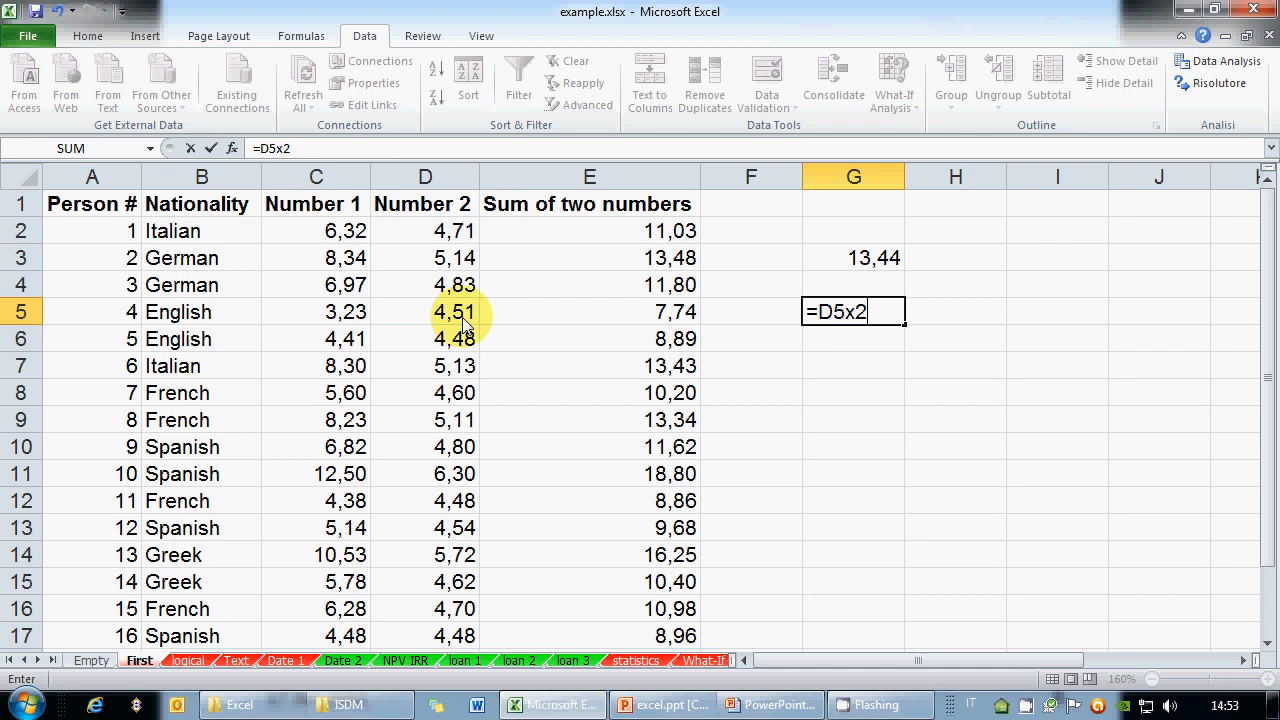
pyautogui.press('BackSpace')
pyautogui.press('BackSpace')
pyautogui.write('.2')
pyautogui.press('BackSpace')
pyautogui.press('BackSpace')
pyautogui.write('*')
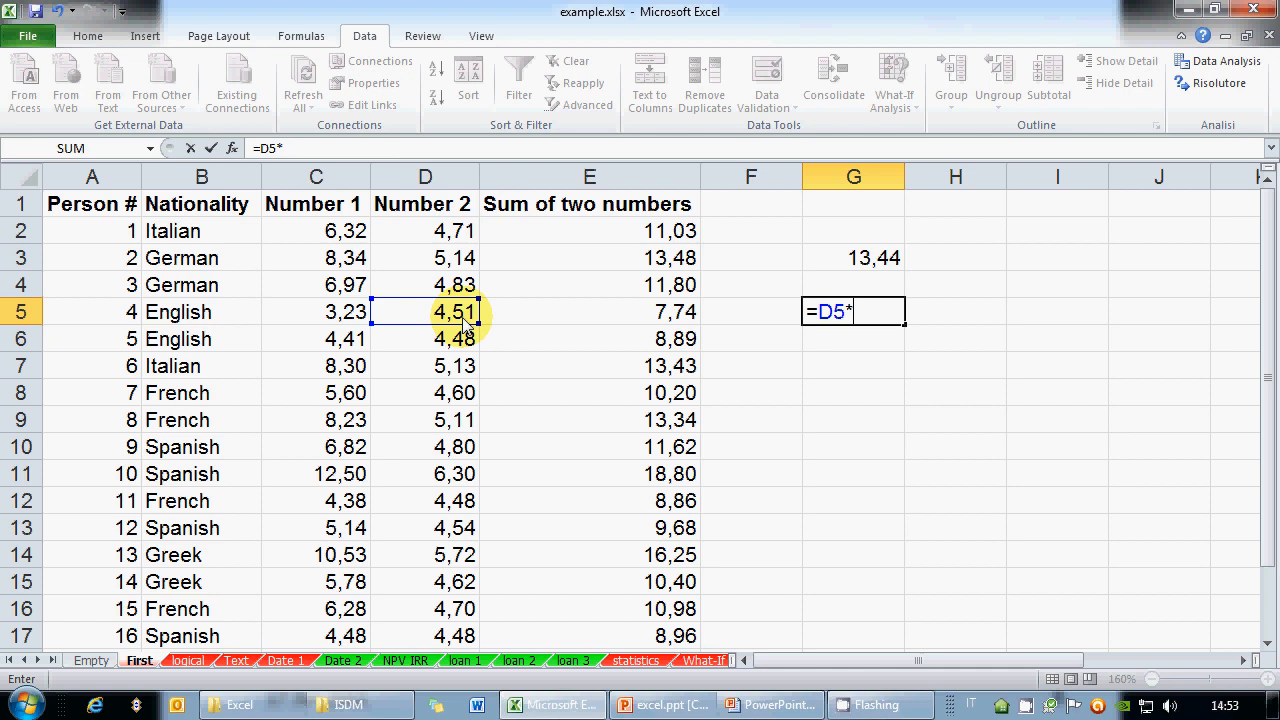
pyautogui.write('2,4')
pyautogui.press('BackSpace')
pyautogui.press('BackSpace')
pyautogui.press('BackSpace')
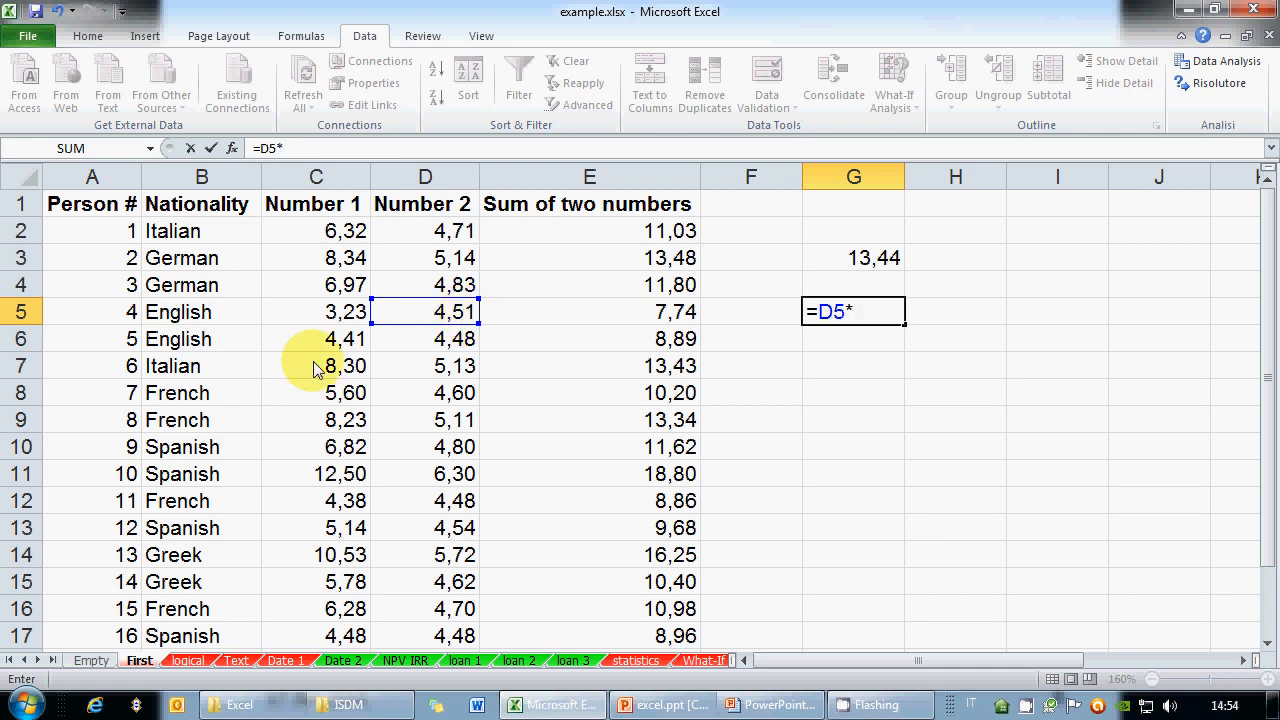
# Finish G5 as =D5-D9, showing -0,60, after trying C7 and -3,4
pyautogui.click(316, 368)
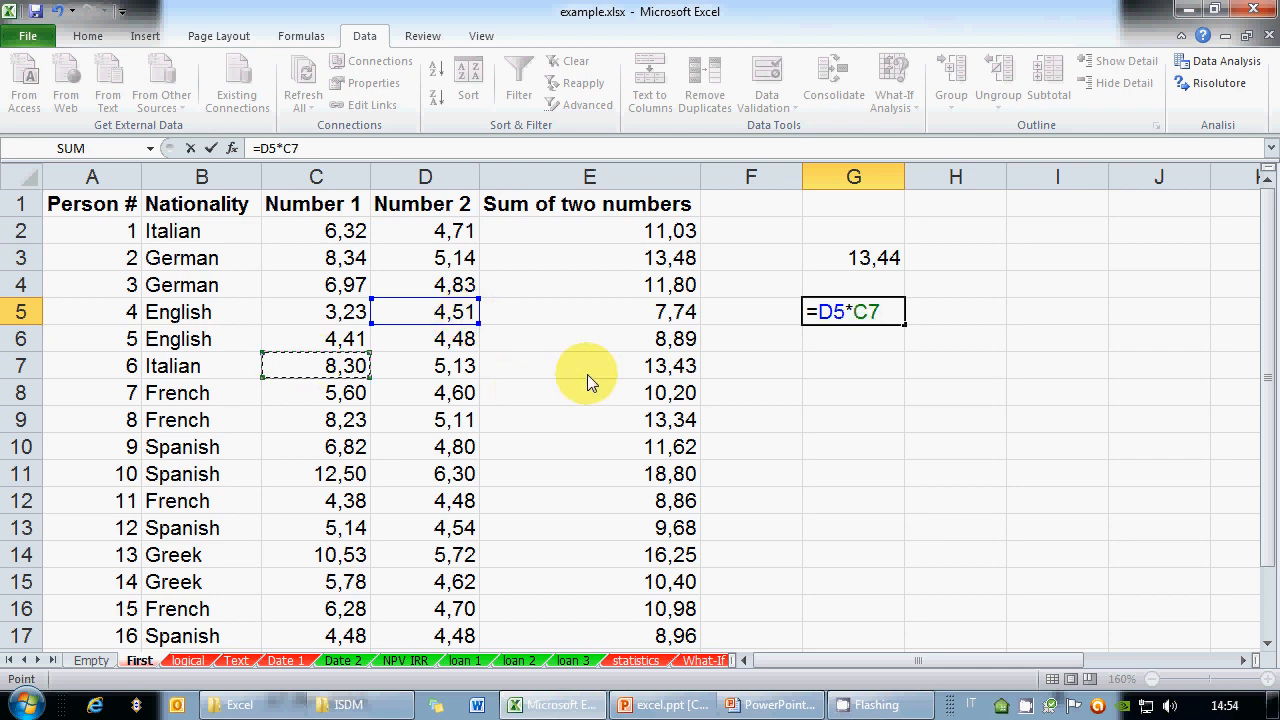
pyautogui.press('BackSpace')
pyautogui.press('BackSpace')
pyautogui.press('BackSpace')
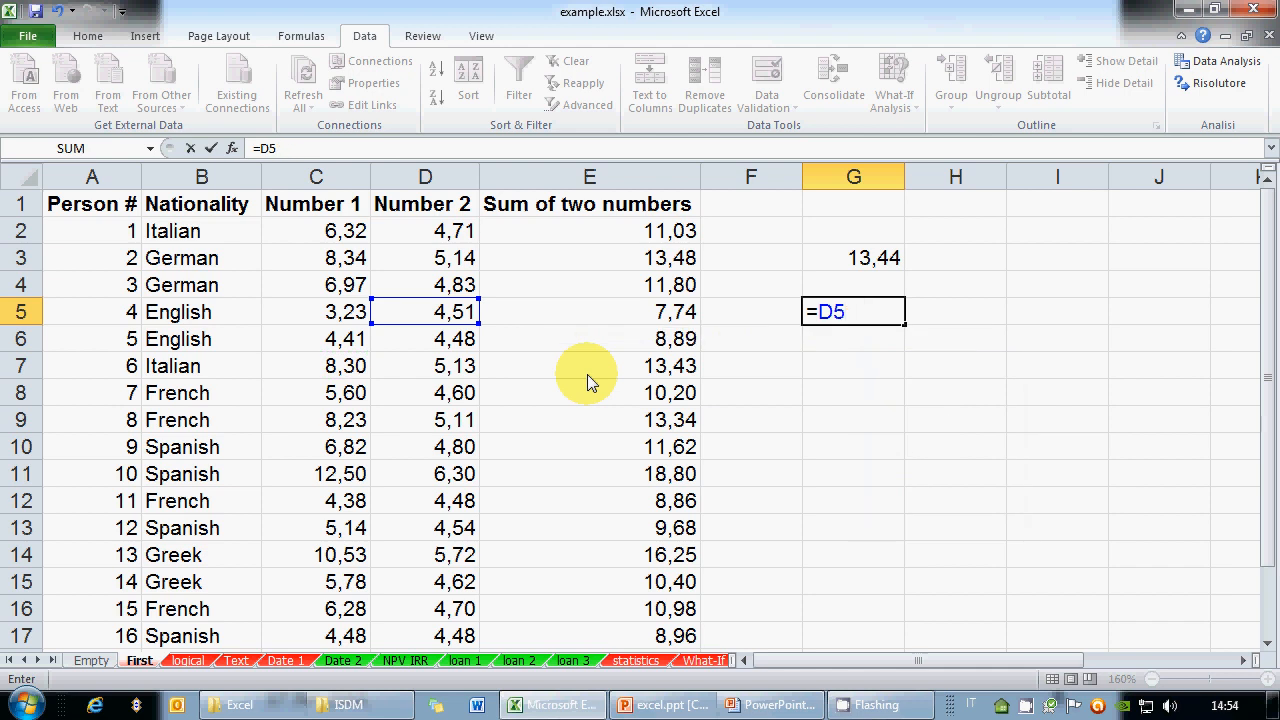
pyautogui.write('-')
pyautogui.write('3,4')
pyautogui.press('BackSpace')
pyautogui.press('BackSpace')
pyautogui.press('BackSpace')
pyautogui.click(455, 420)
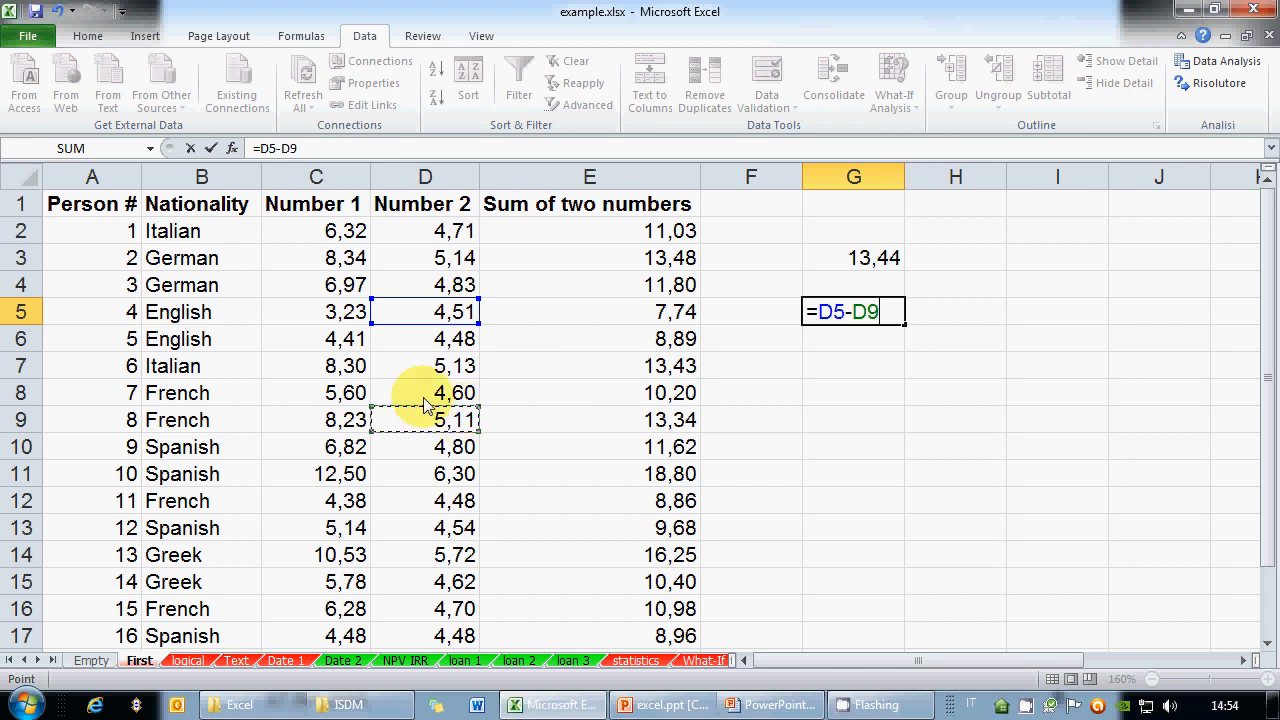
pyautogui.press('Return')
pyautogui.press('Up')
pyautogui.press('Down')
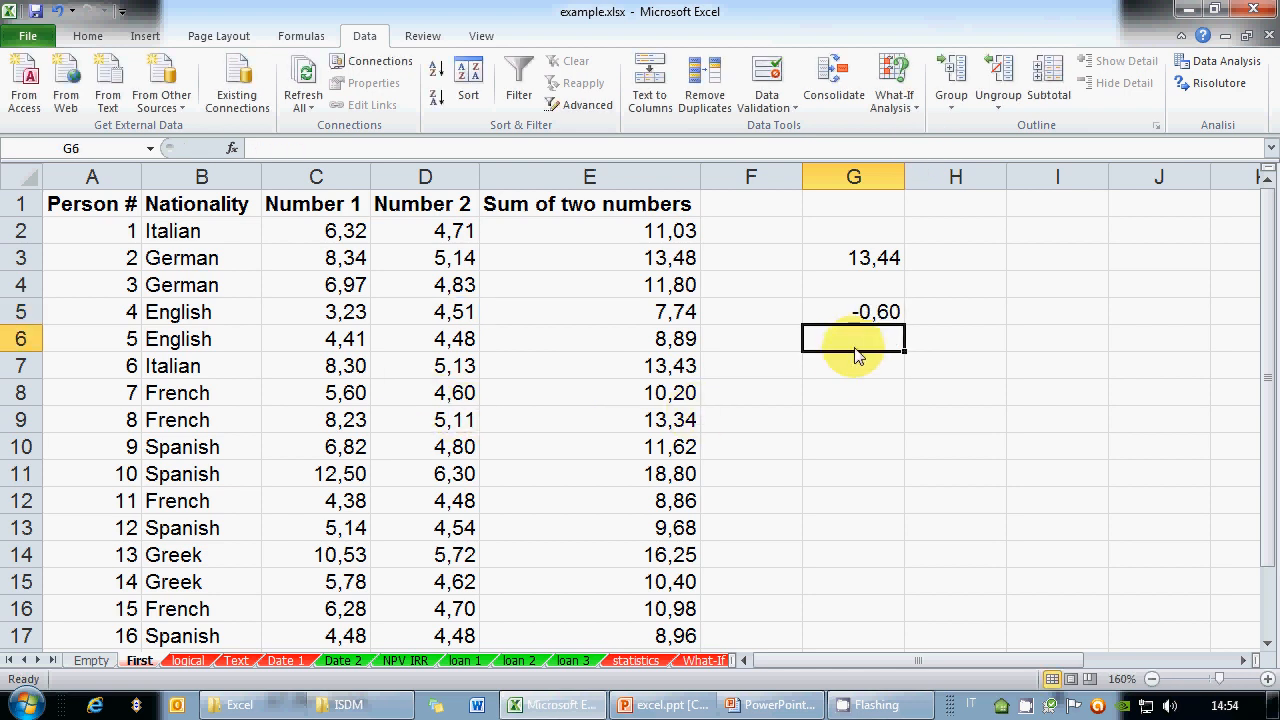
pyautogui.click(828, 372)
# Start a G7 formula from D7, testing division signs such as /, :, and \
pyautogui.write('=')
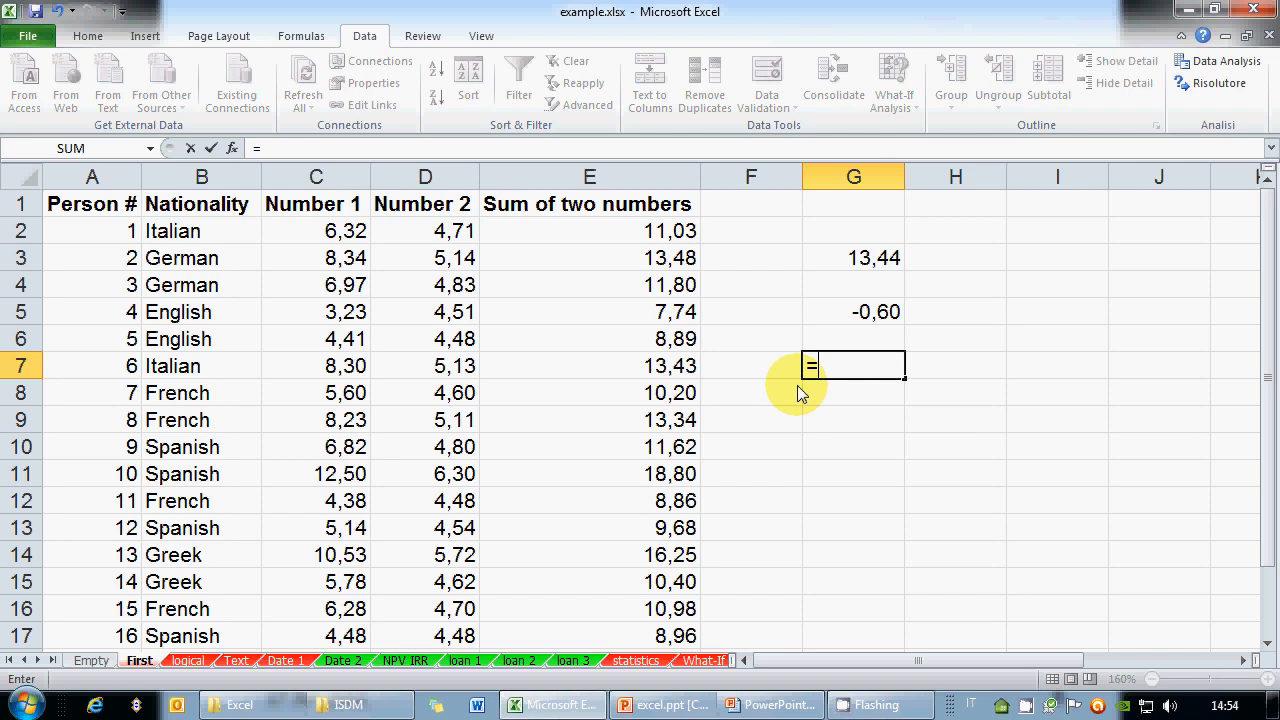
pyautogui.click(455, 368)
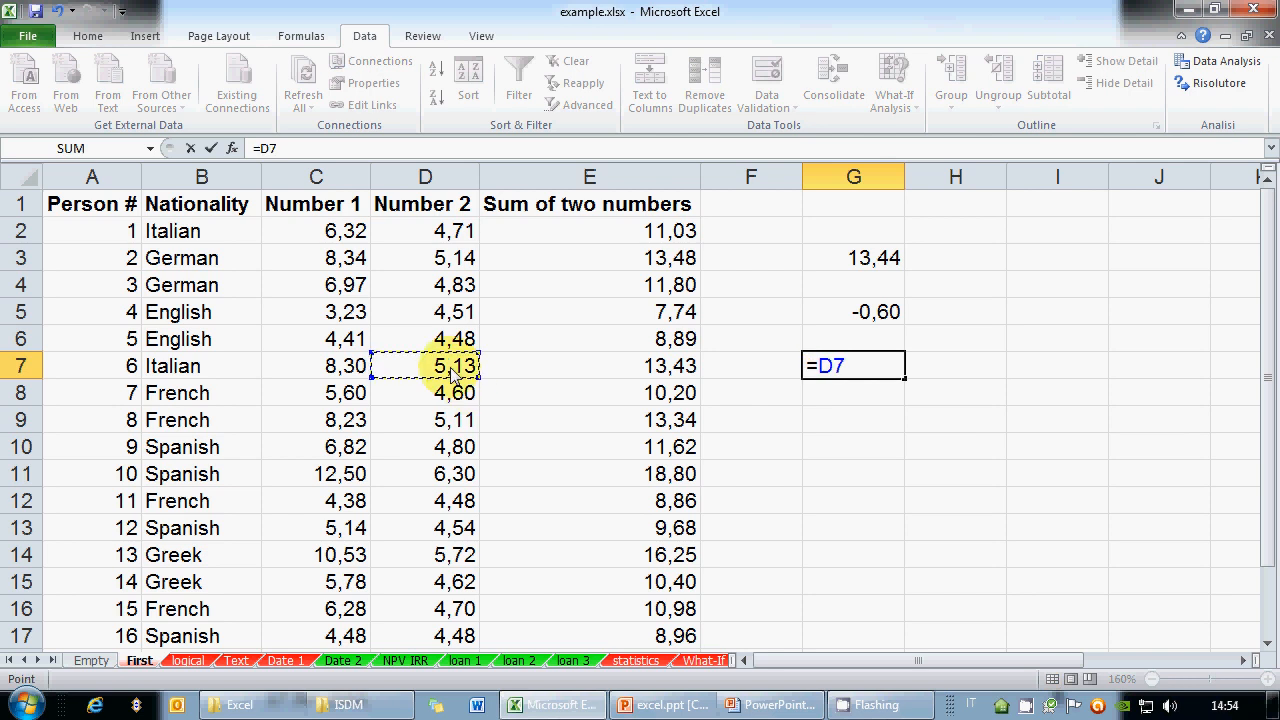
pyautogui.write('/')
pyautogui.press('BackSpace')
pyautogui.write(':')
pyautogui.press('BackSpace')
pyautogui.write('/')
pyautogui.press('BackSpace')
pyautogui.write('\\')
pyautogui.press('BackSpace')
pyautogui.write('/3')
pyautogui.press('BackSpace')
# Replace the draft =D7/D9 with =2/5 in G7, returning 0,4
pyautogui.click(445, 424)
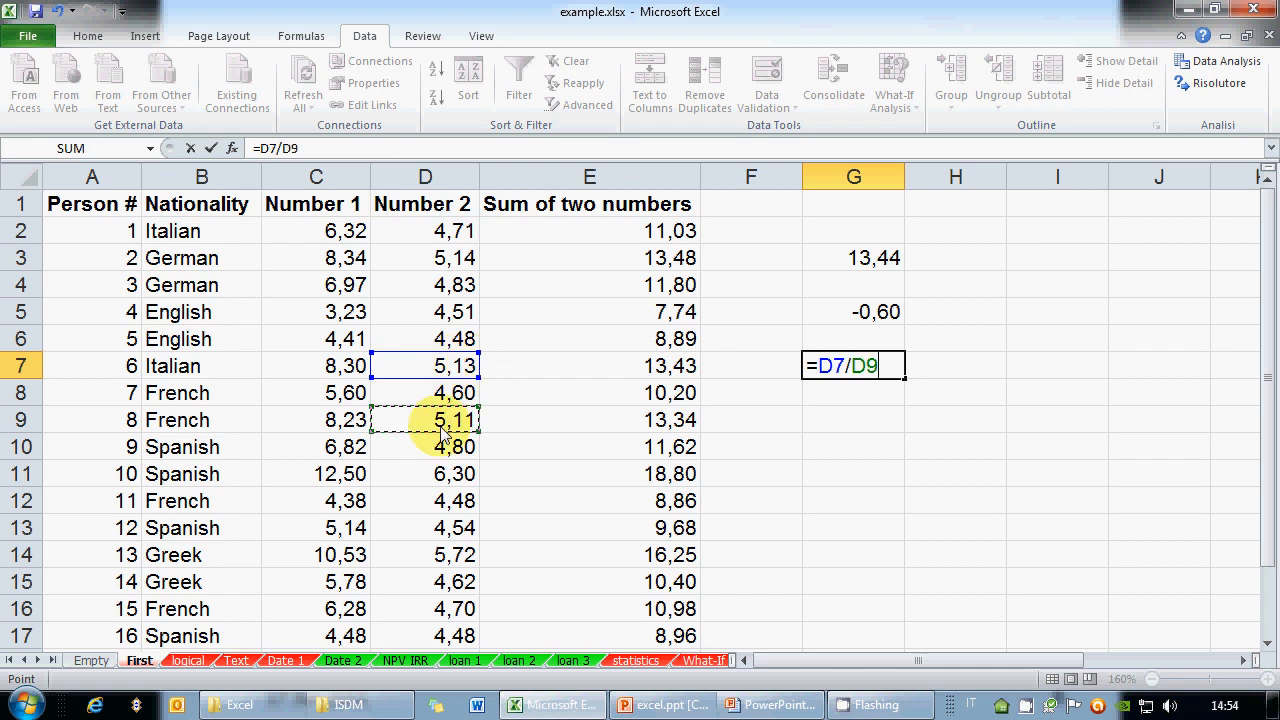
pyautogui.press('BackSpace')
pyautogui.press('BackSpace')
pyautogui.press('BackSpace')
pyautogui.press('BackSpace')
pyautogui.press('BackSpace')
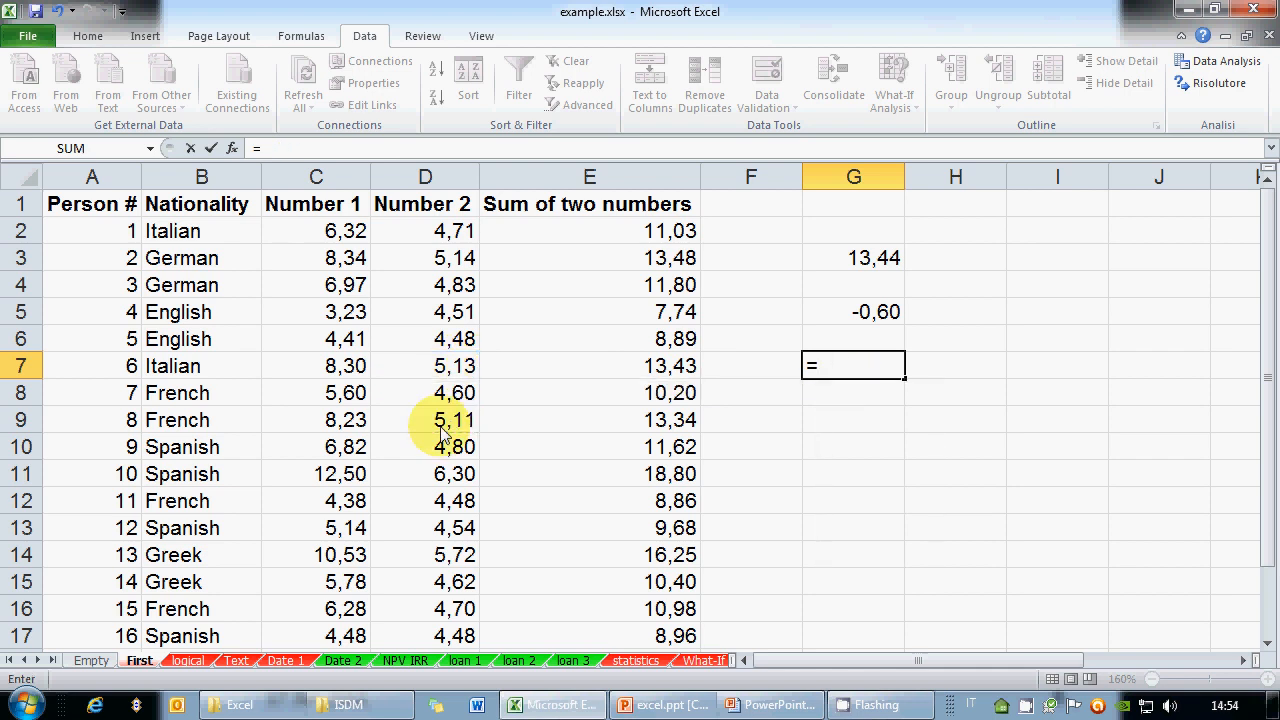
pyautogui.write('2/5')
pyautogui.press('Return')
pyautogui.press('Up')
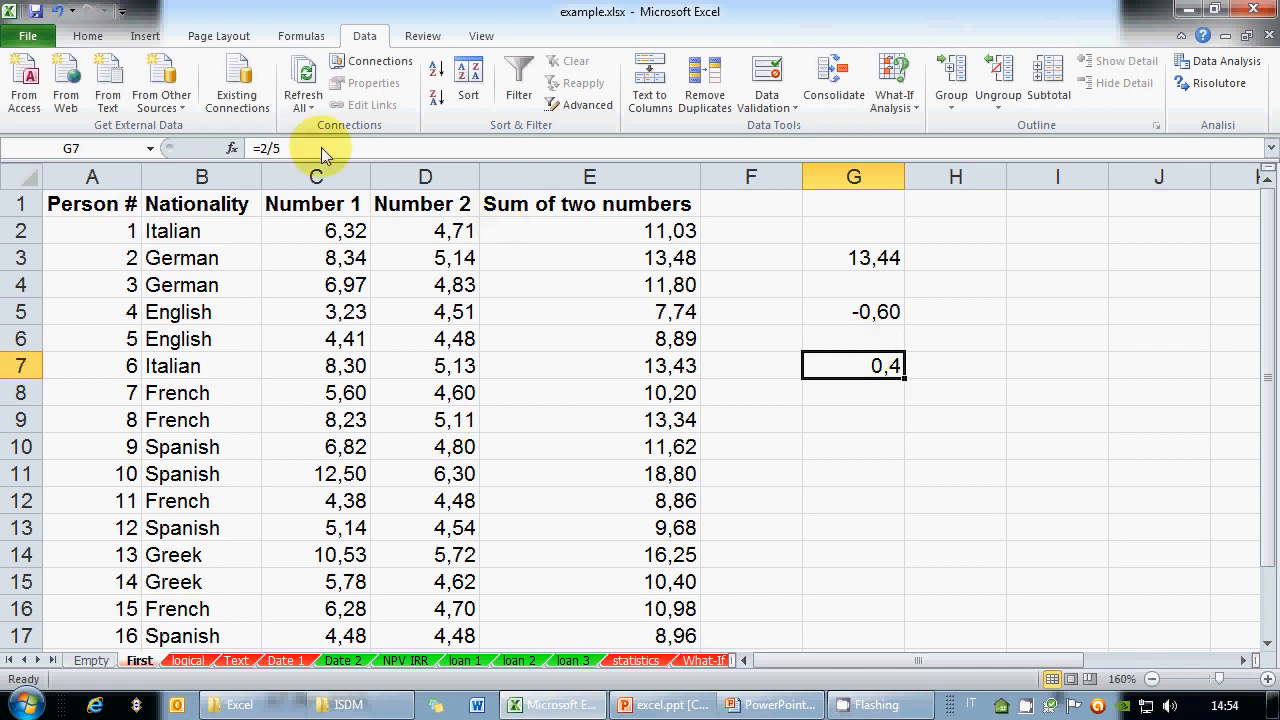
# Edit G7 to =E7/4, dividing the row 7 sum to give 3,35724
pyautogui.doubleClick(884, 364)
pyautogui.press('BackSpace')
pyautogui.press('BackSpace')
pyautogui.press('BackSpace')
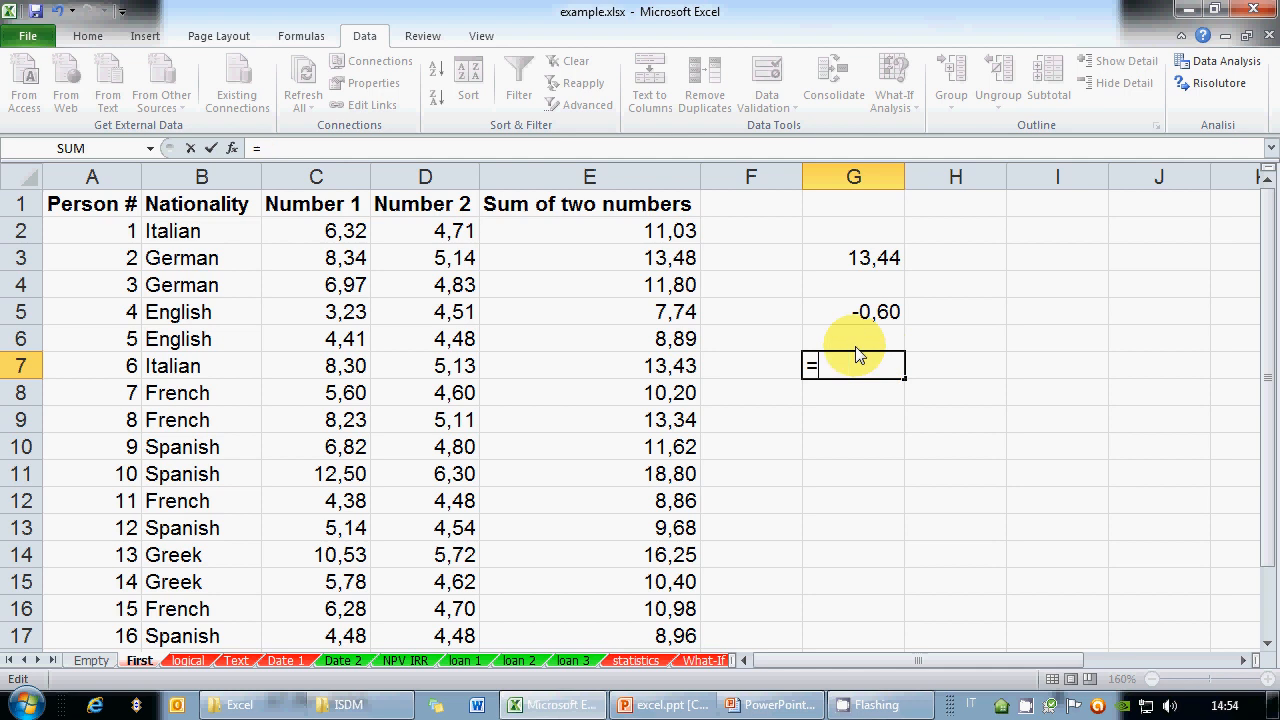
pyautogui.click(660, 372)
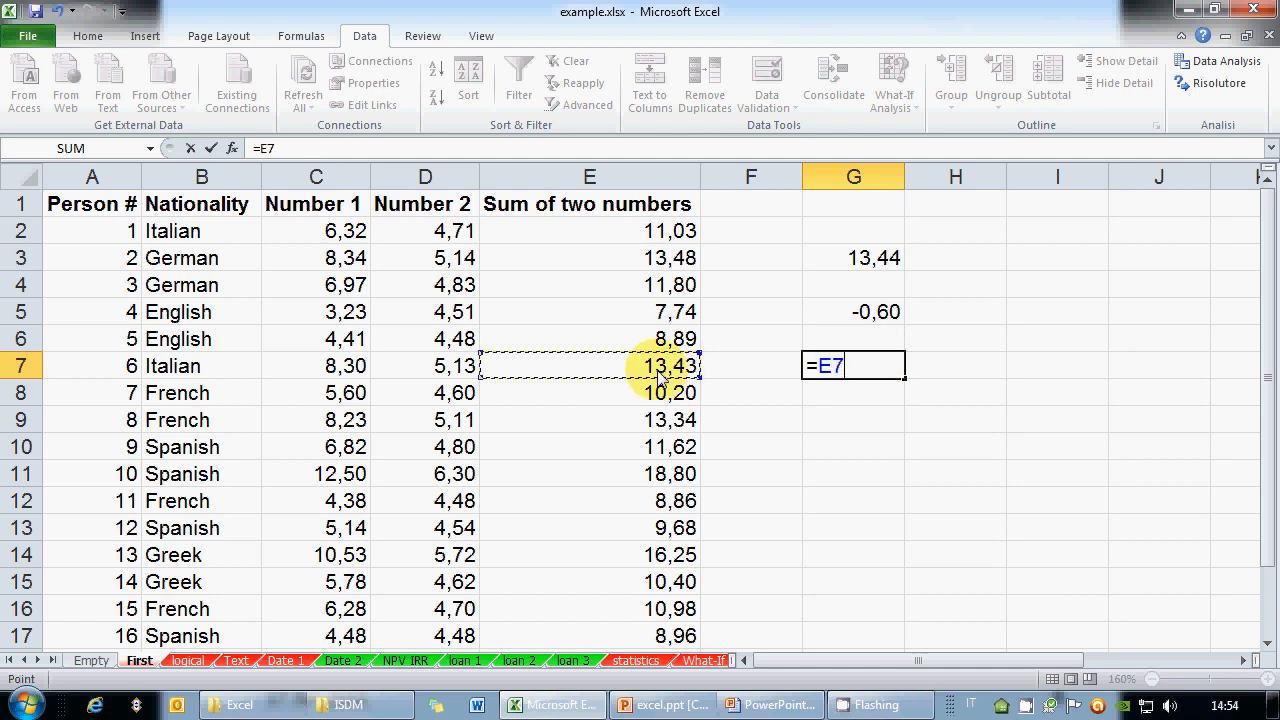
pyautogui.write('/4')
pyautogui.press('Return')
pyautogui.press('Up')
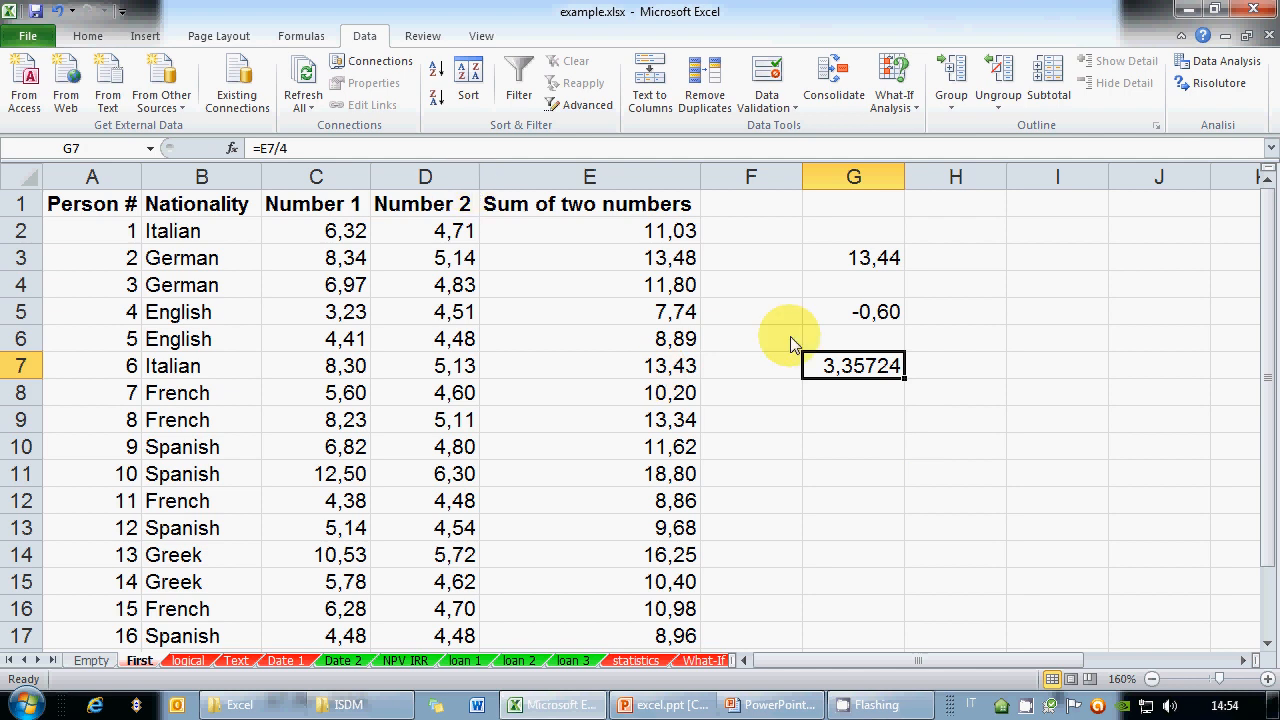
# Enter =D8^2 in G9 to square the Number 2 value
pyautogui.click(829, 418)
pyautogui.write('=')
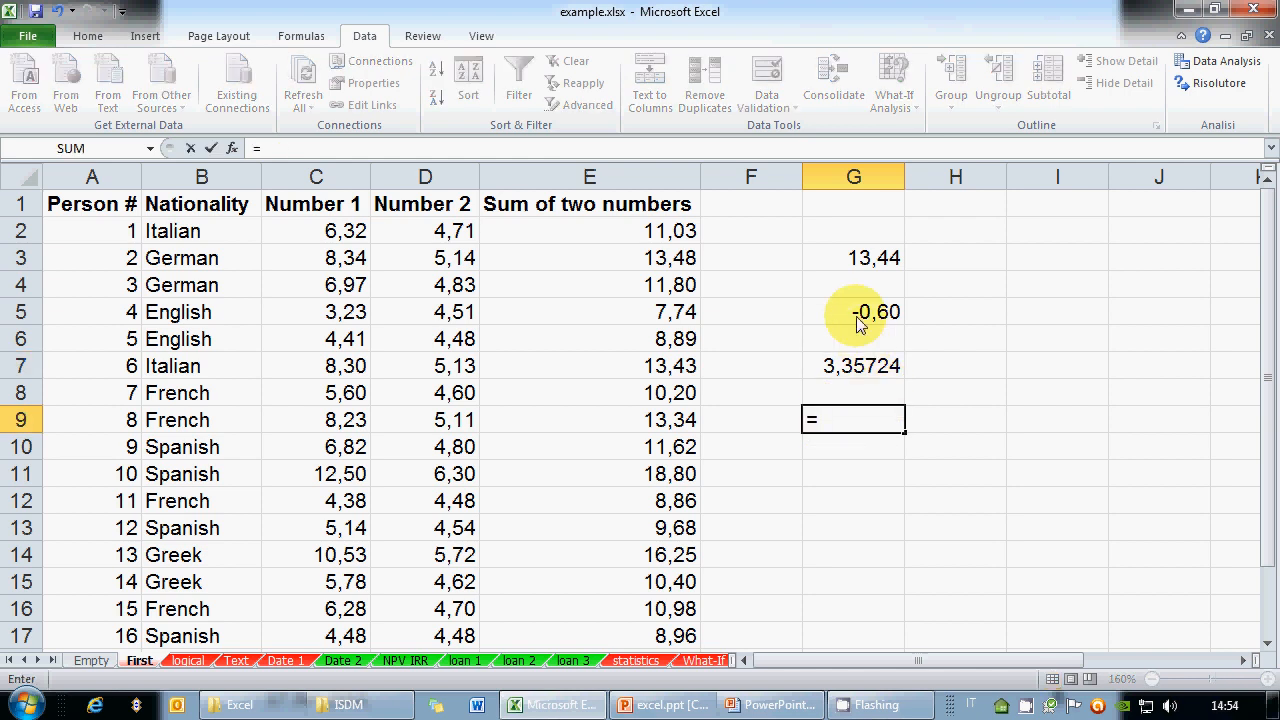
pyautogui.click(462, 395)
pyautogui.write('^')
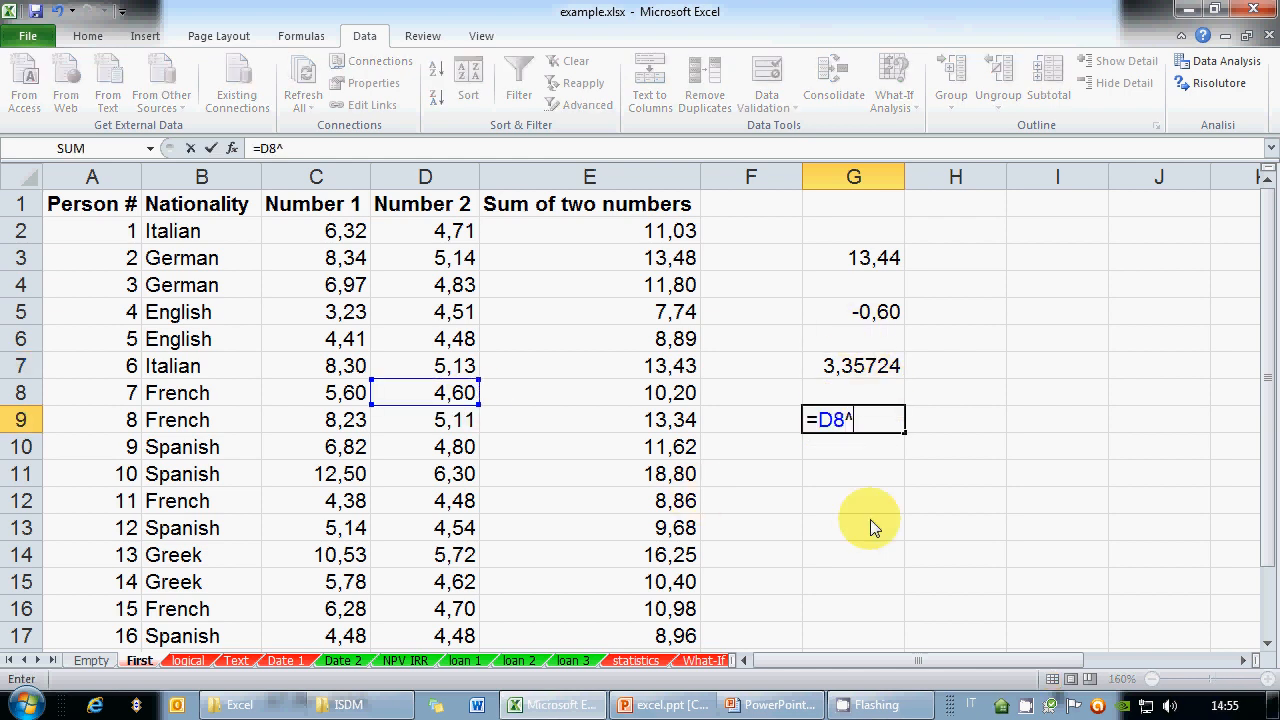
pyautogui.write('2')
pyautogui.press('BackSpace')
pyautogui.write('^')
pyautogui.press('BackSpace')
pyautogui.write('2')
pyautogui.hotkey('ctrl', 'Return')
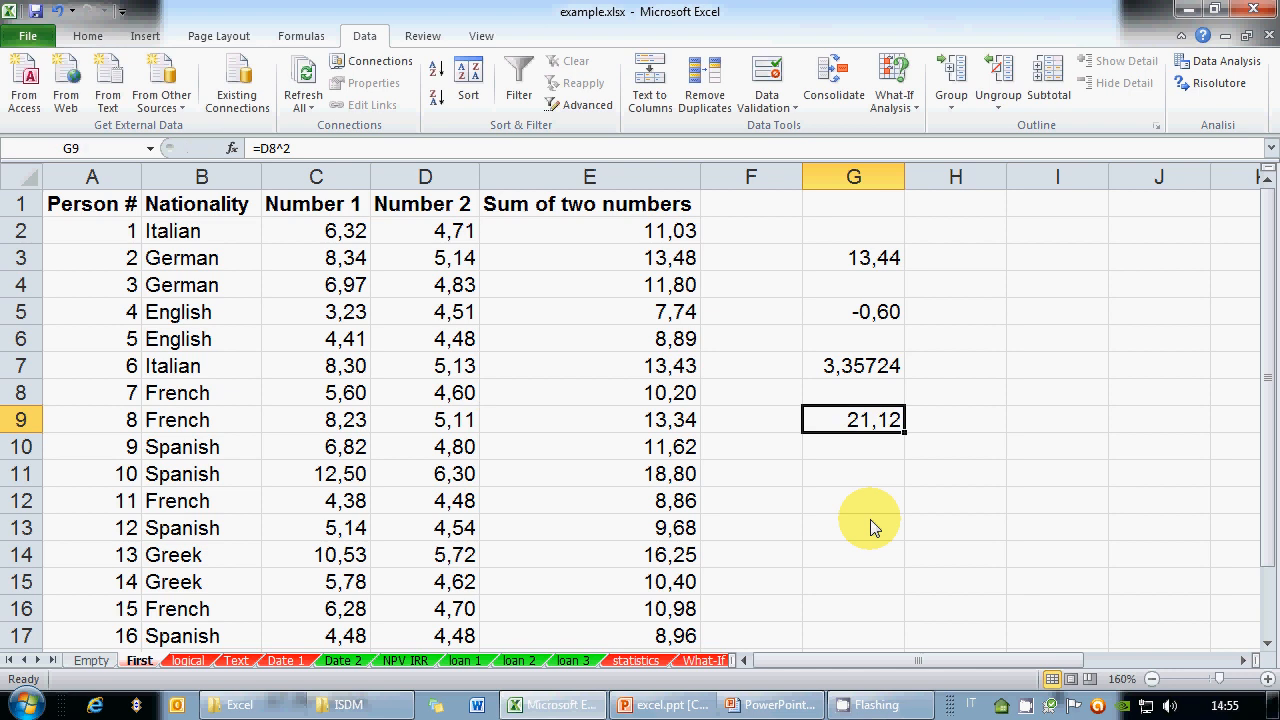
# Change G9's exponent to C5, making it =D8^C5 and showing 137,81
pyautogui.click(318, 146)
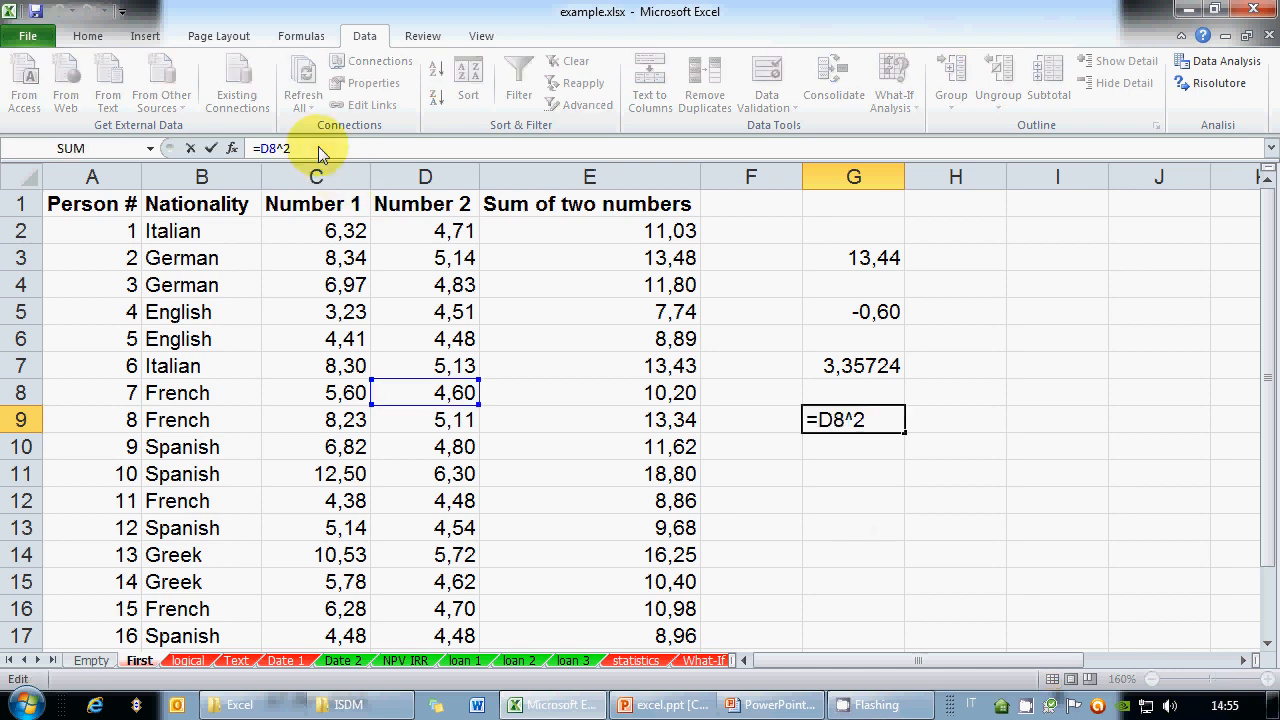
pyautogui.press('BackSpace')
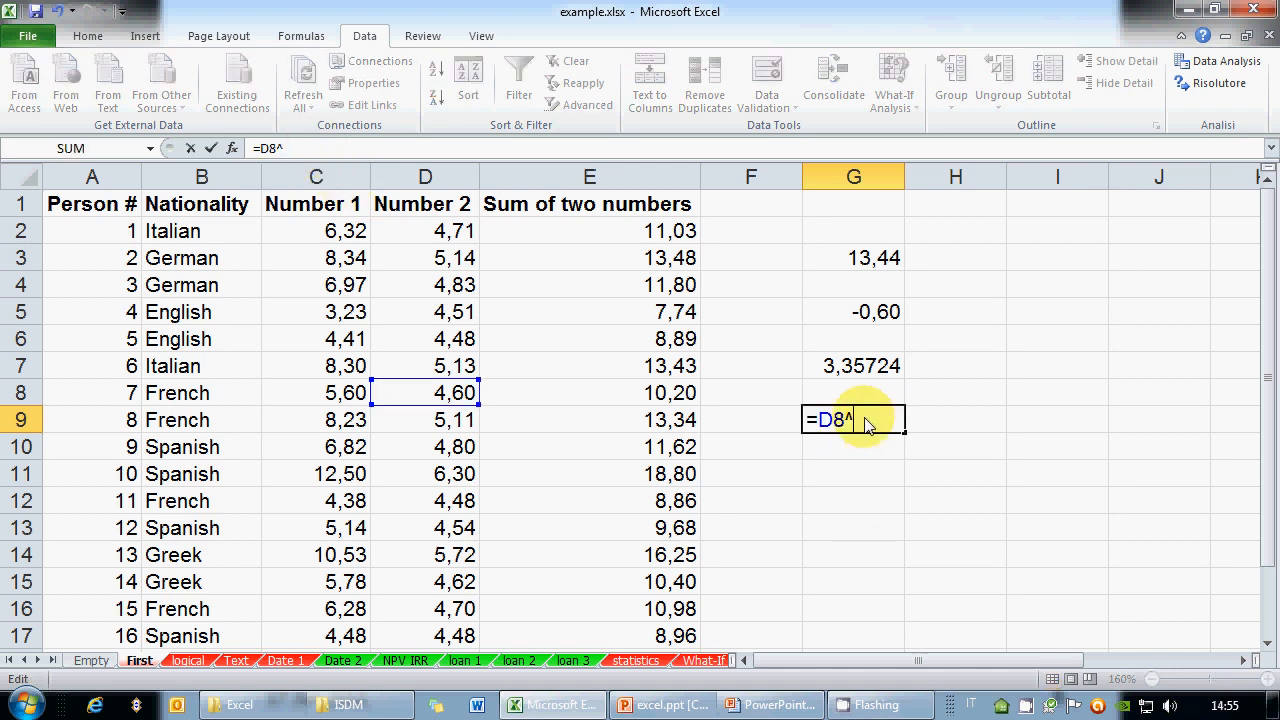
pyautogui.click(345, 312)
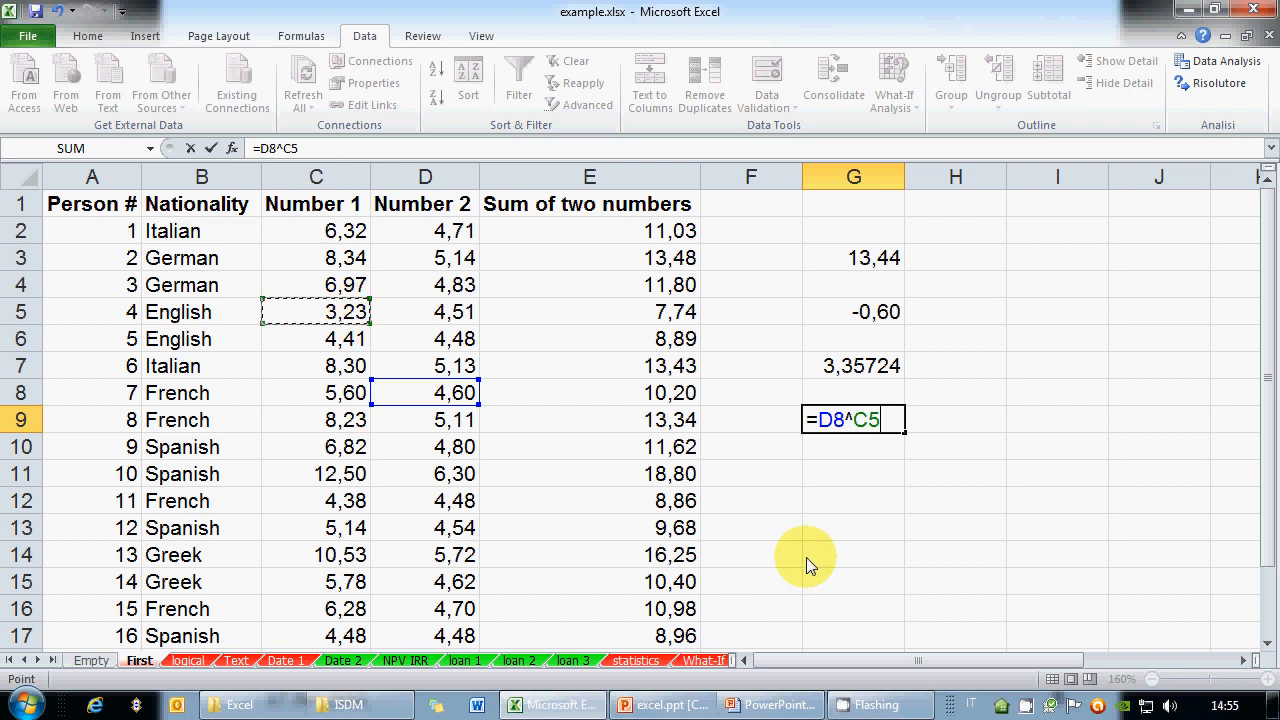
pyautogui.press('Return')
pyautogui.press('Up')
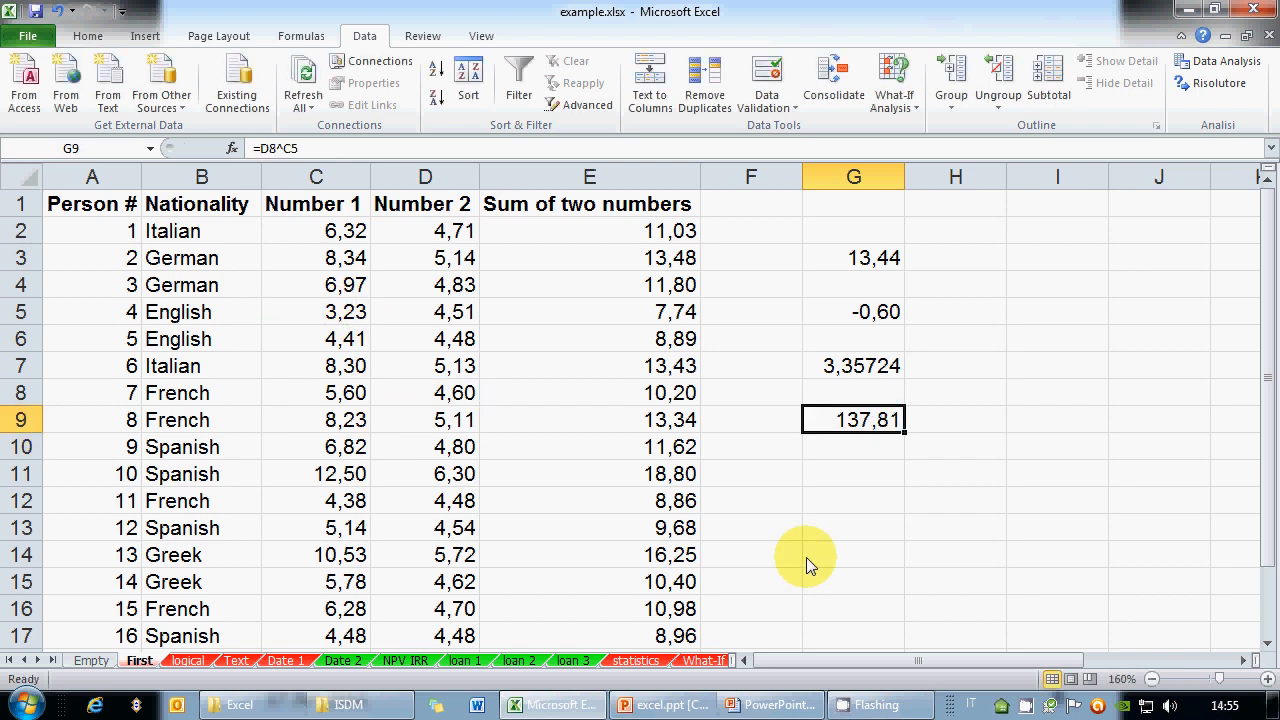
# Replace D8 with 3 so G9 holds =3^C5, returning 34,76
pyautogui.click(283, 148)
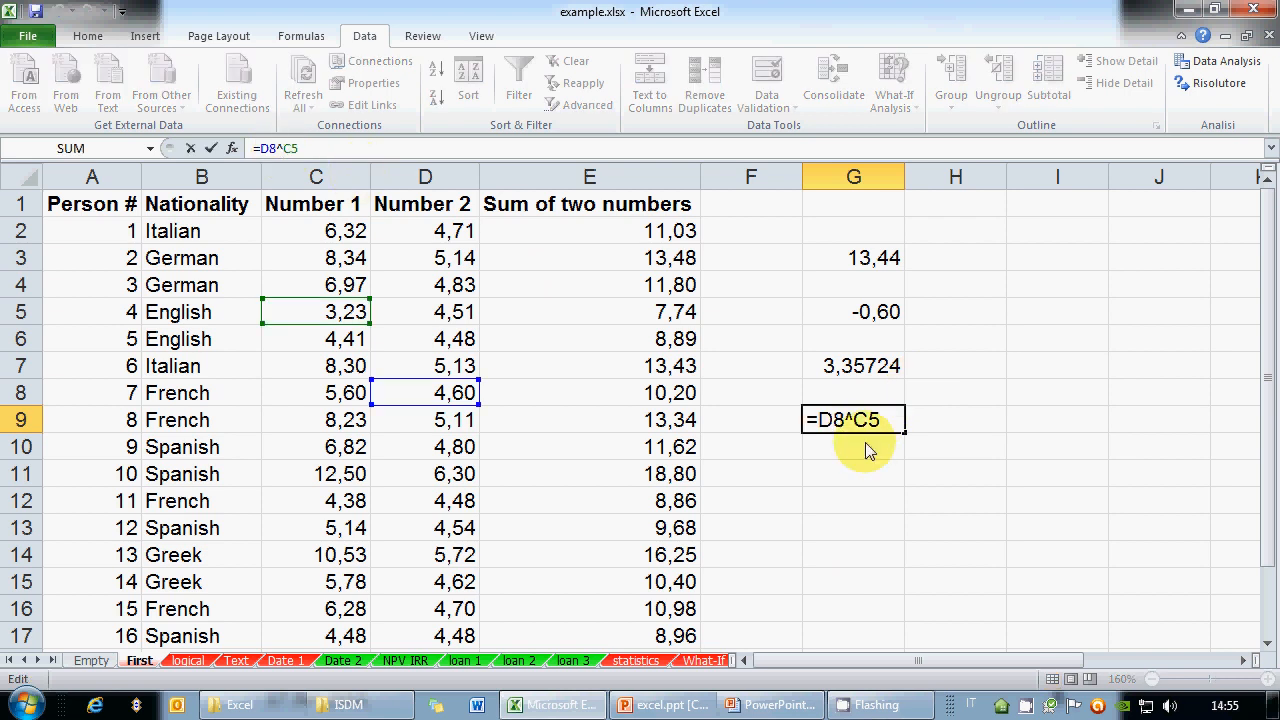
pyautogui.doubleClick(822, 421)
pyautogui.write('3')
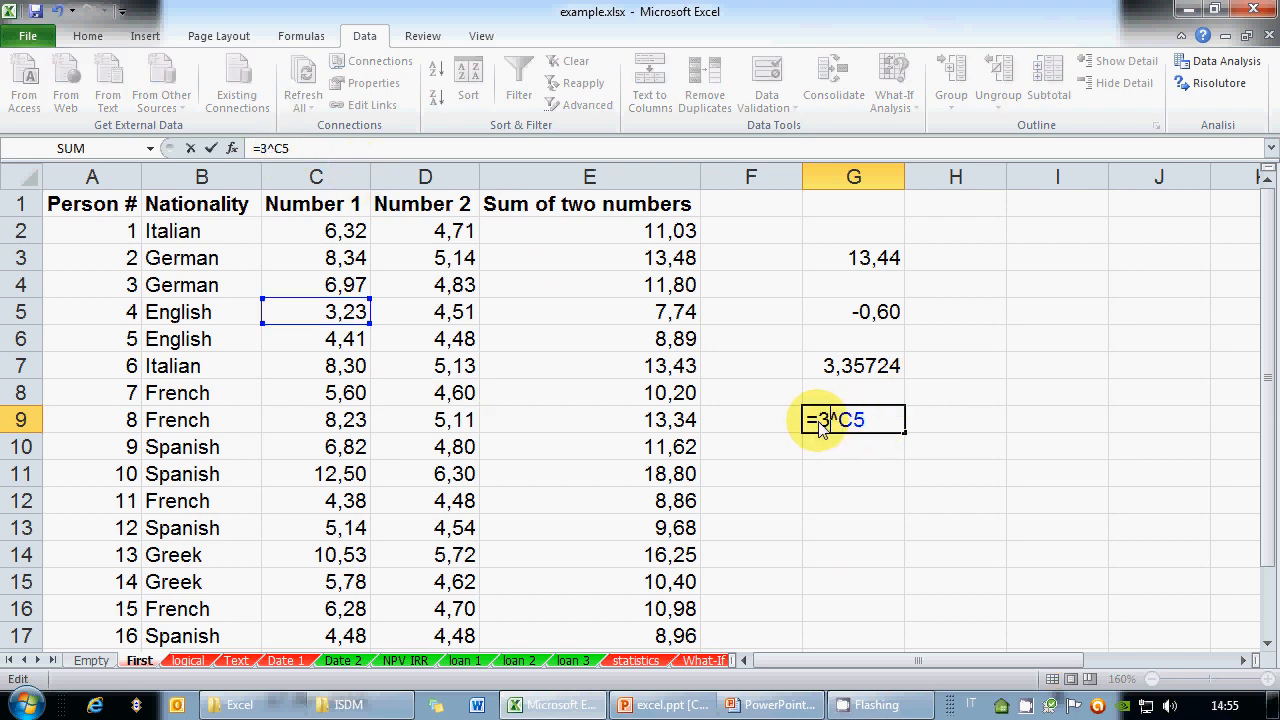
pyautogui.press('Return')
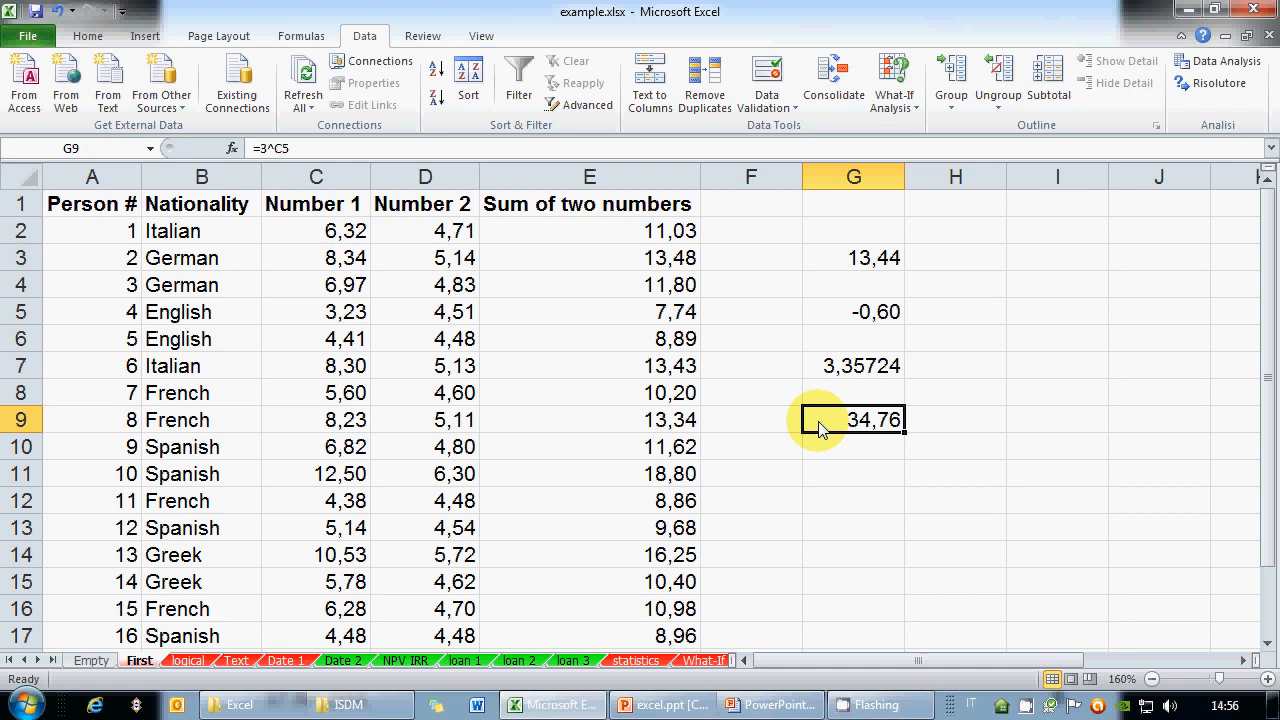
pyautogui.write('=')
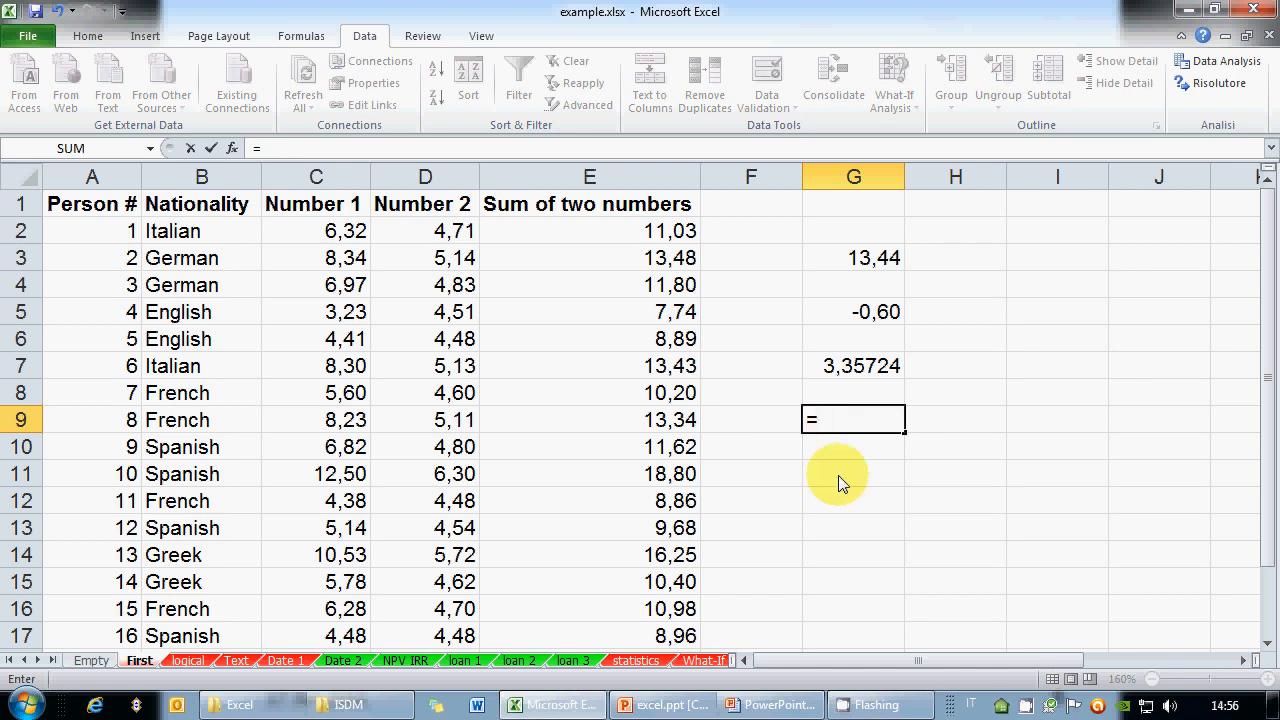
# Enter =D9/0 in G9 to show #DIV/0!, then clear the cell
pyautogui.click(445, 421)
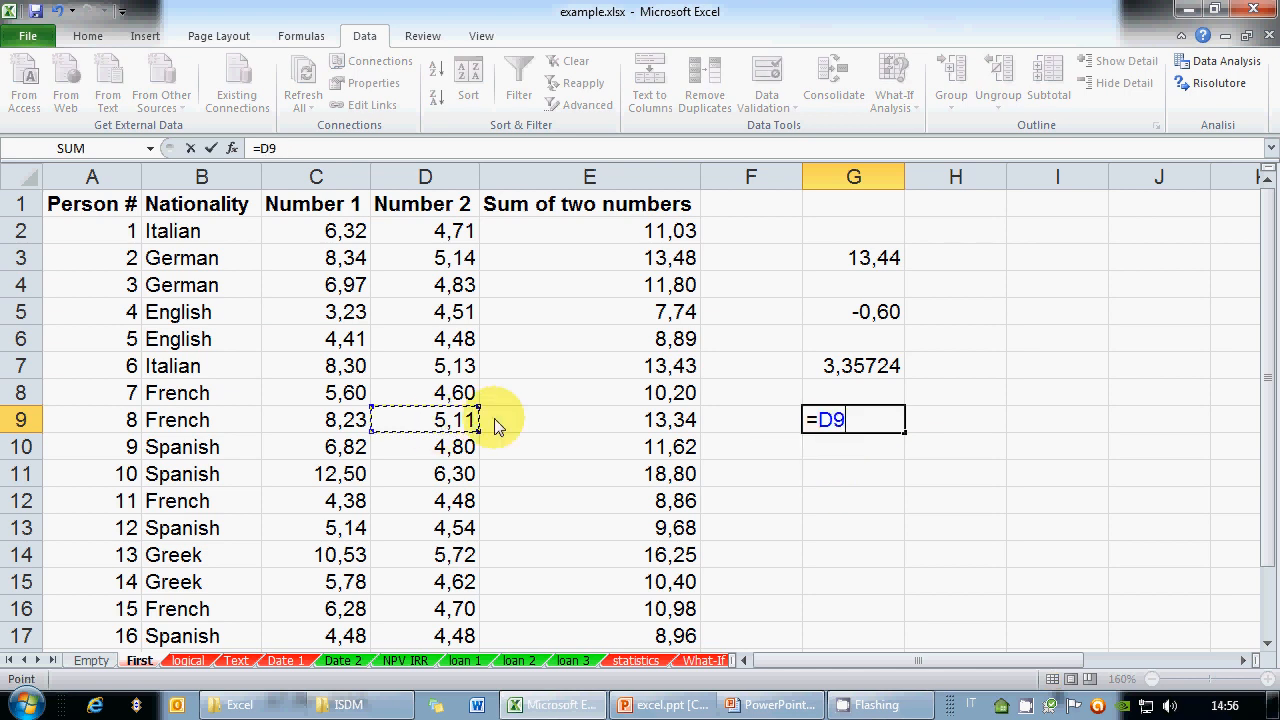
pyautogui.write('/0')
pyautogui.press('Return')
pyautogui.press('Up')
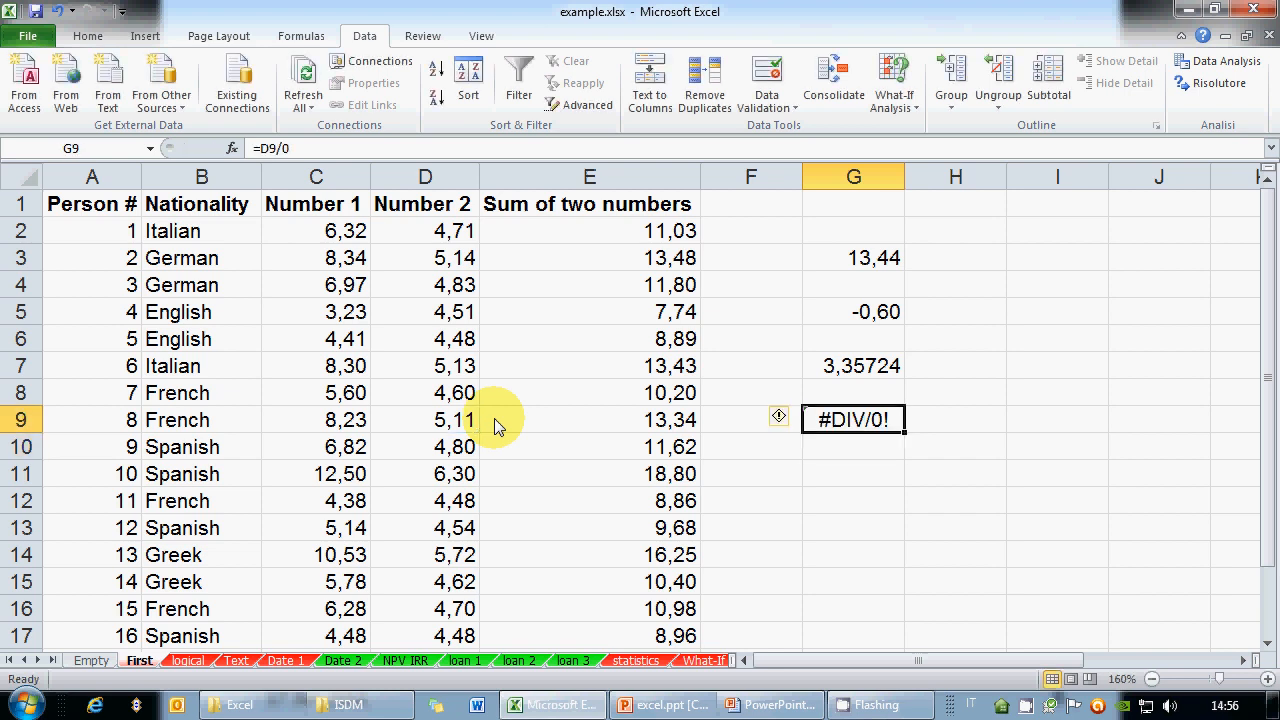
pyautogui.press('Delete')
# Enter =G5^0,5 in G9 to show #NUM!, then clear the cell
pyautogui.write('=')
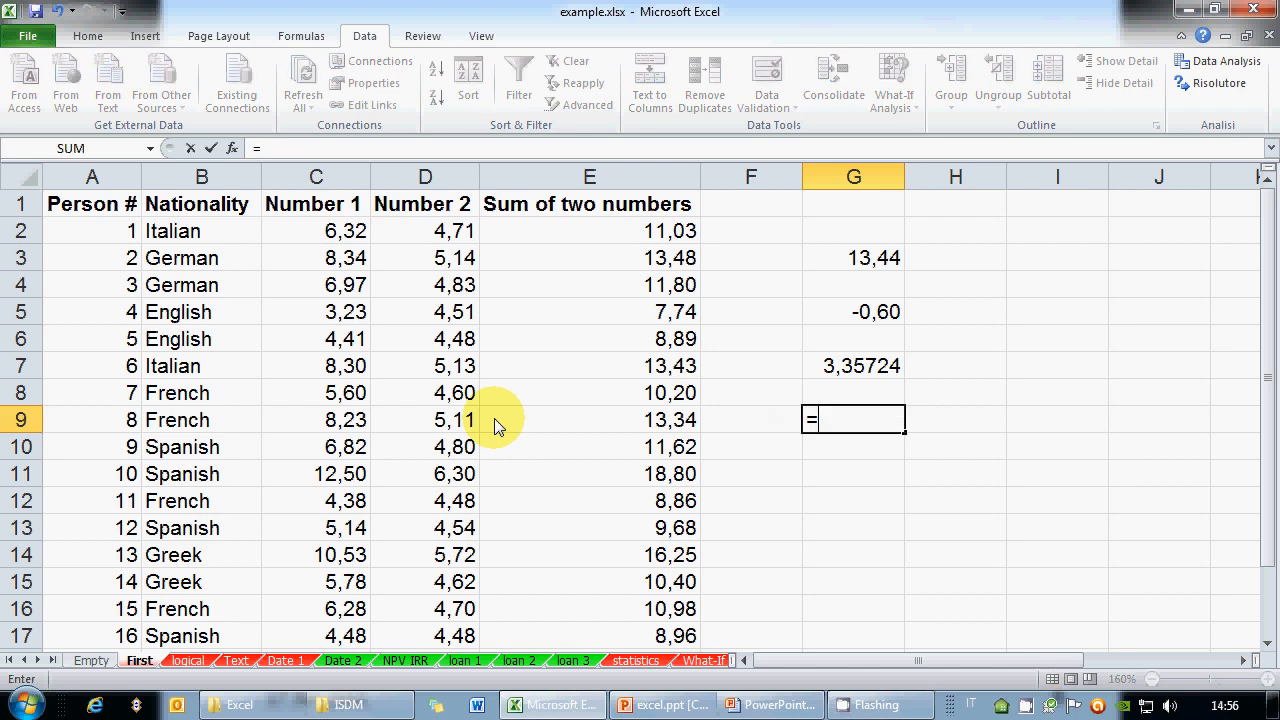
pyautogui.write('-3')
pyautogui.press('BackSpace')
pyautogui.press('BackSpace')
pyautogui.write('(')
pyautogui.press('BackSpace')
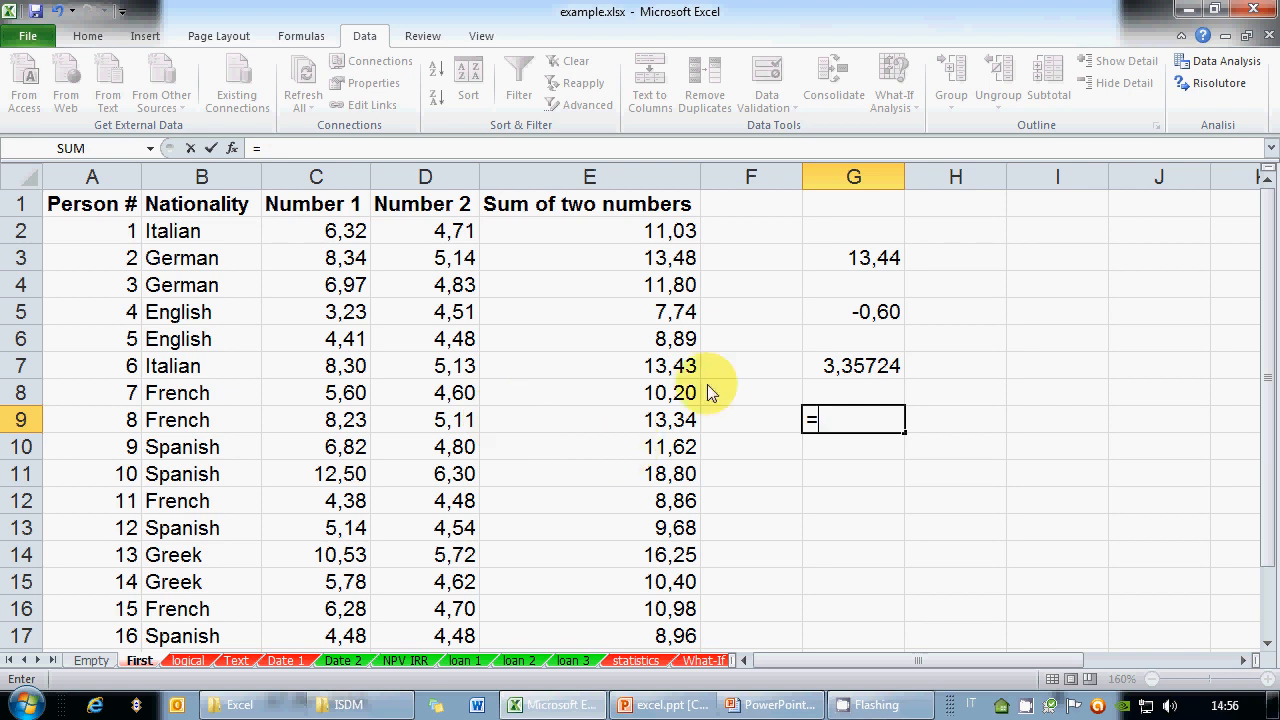
pyautogui.press('Up')
pyautogui.press('Up')
pyautogui.press('Up')
pyautogui.press('Up')
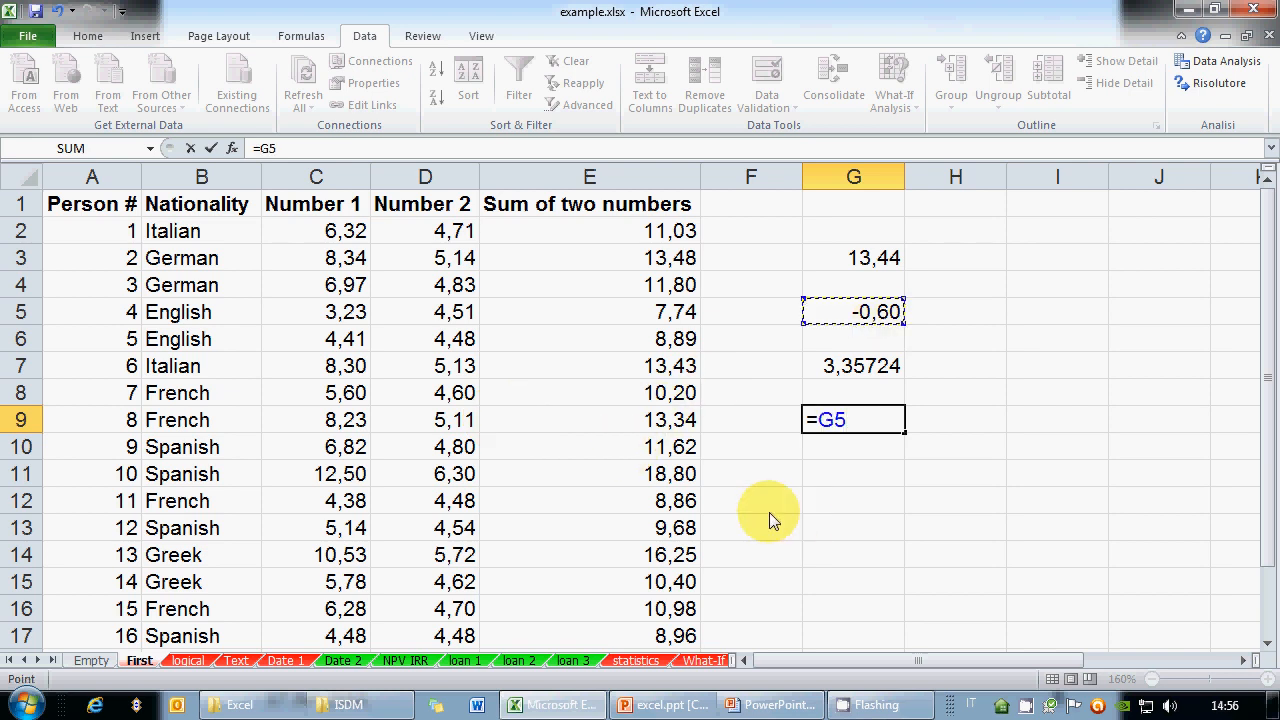
pyautogui.write('^0,5')
pyautogui.press('Return')
pyautogui.press('Up')
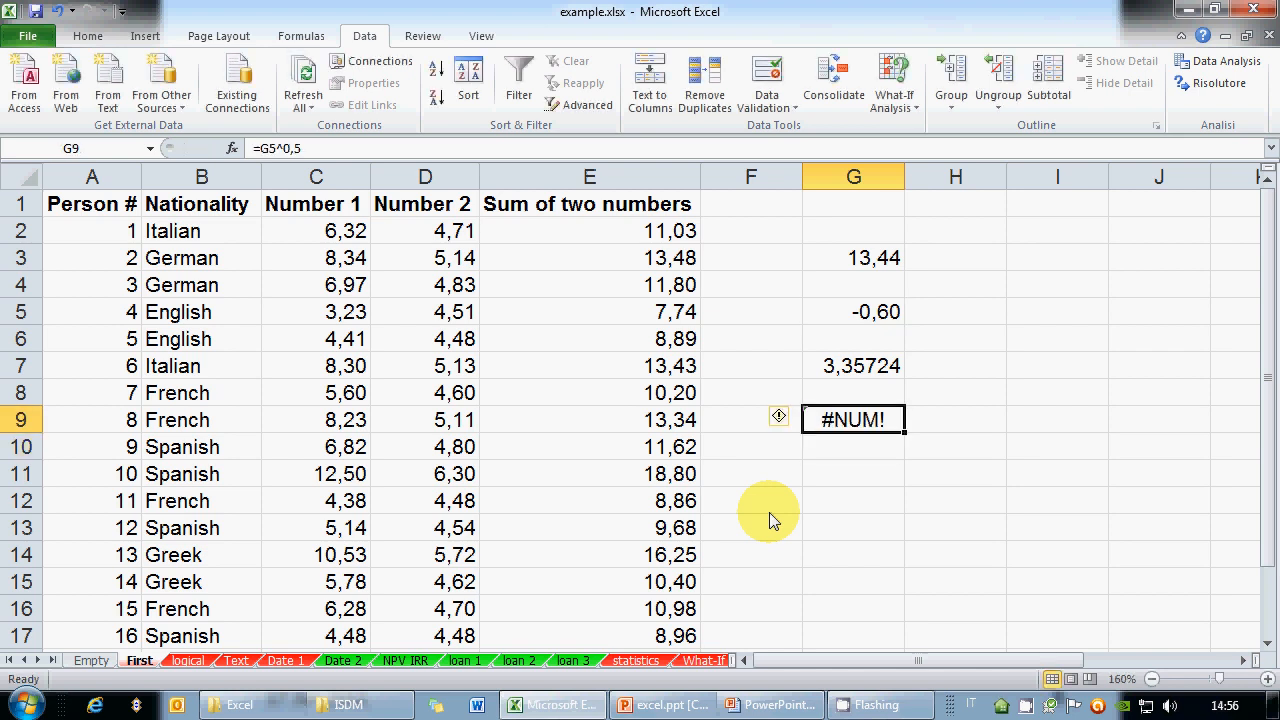
pyautogui.press('Delete')
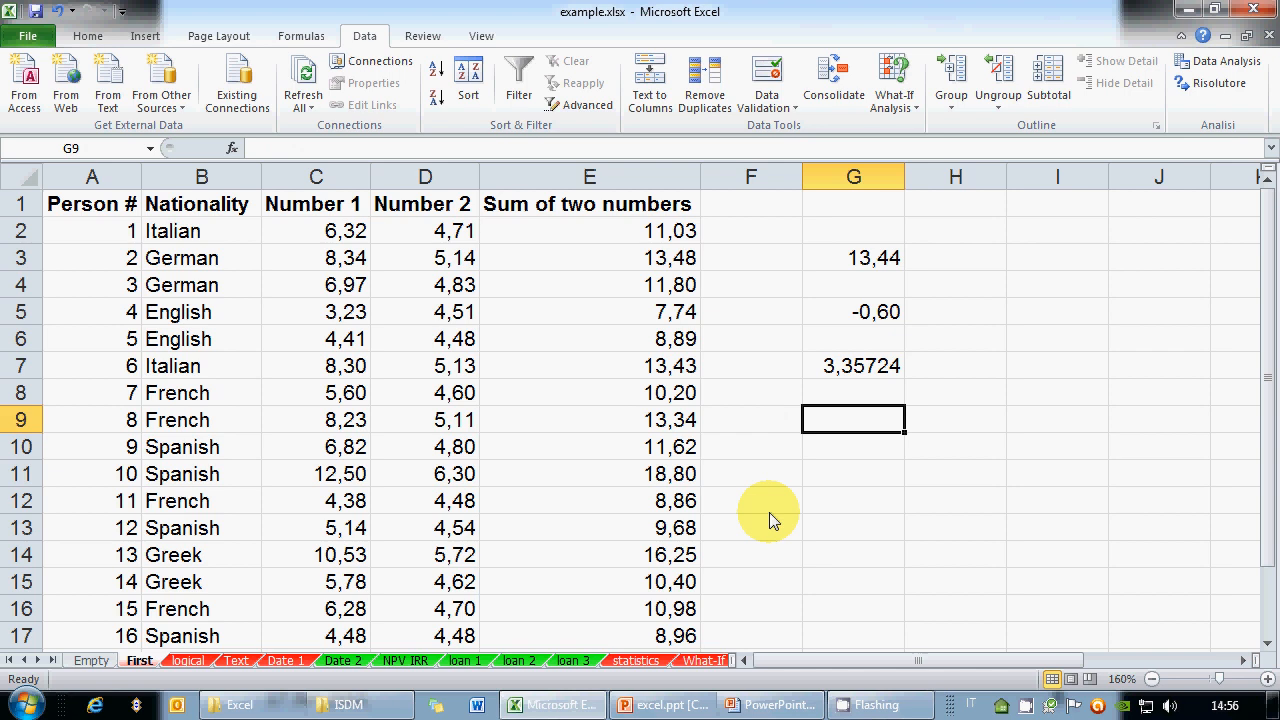
pyautogui.click(776, 704)
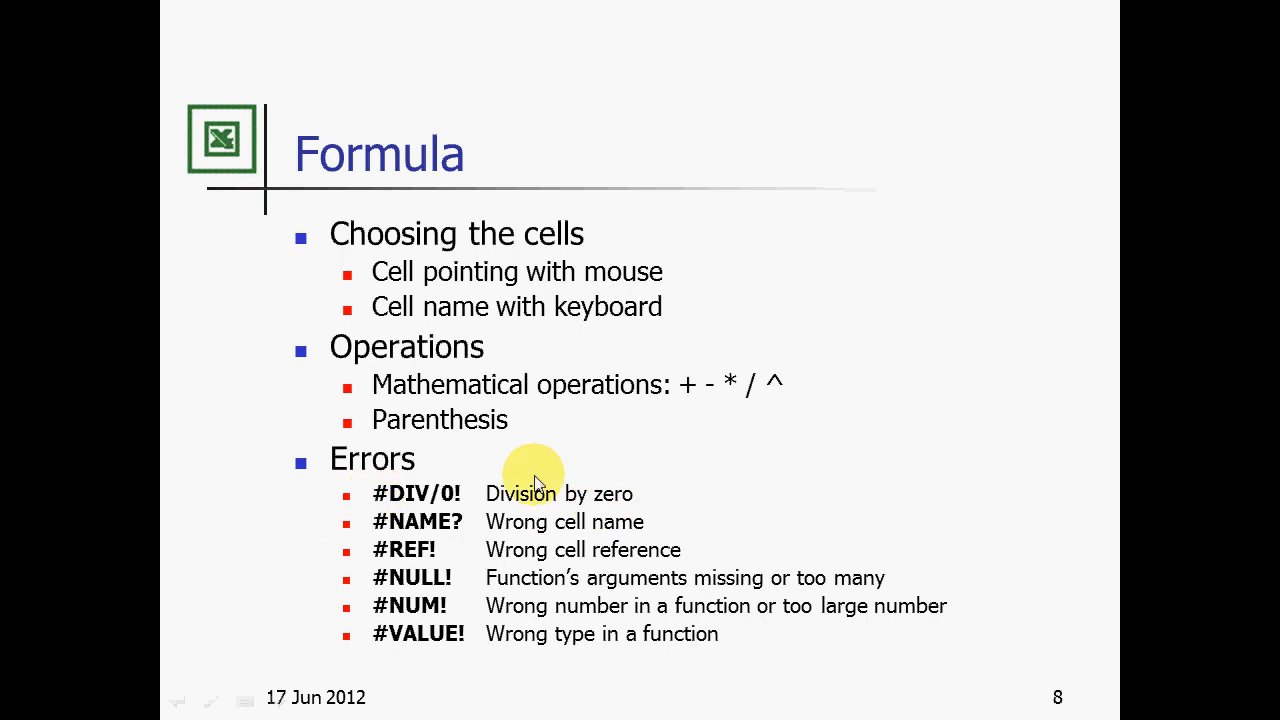
pyautogui.hotkey('alt', 'Tab')
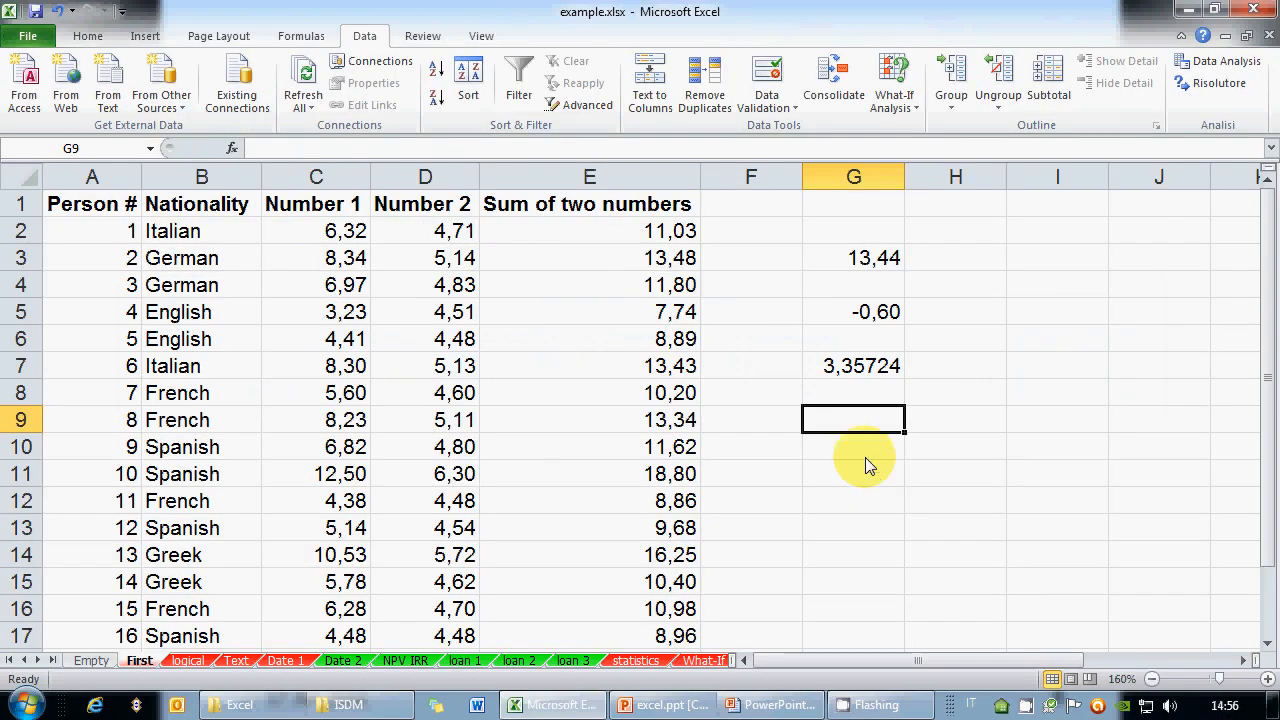
# Enter =E9/E6 in G9, showing 1,50
pyautogui.write('=')
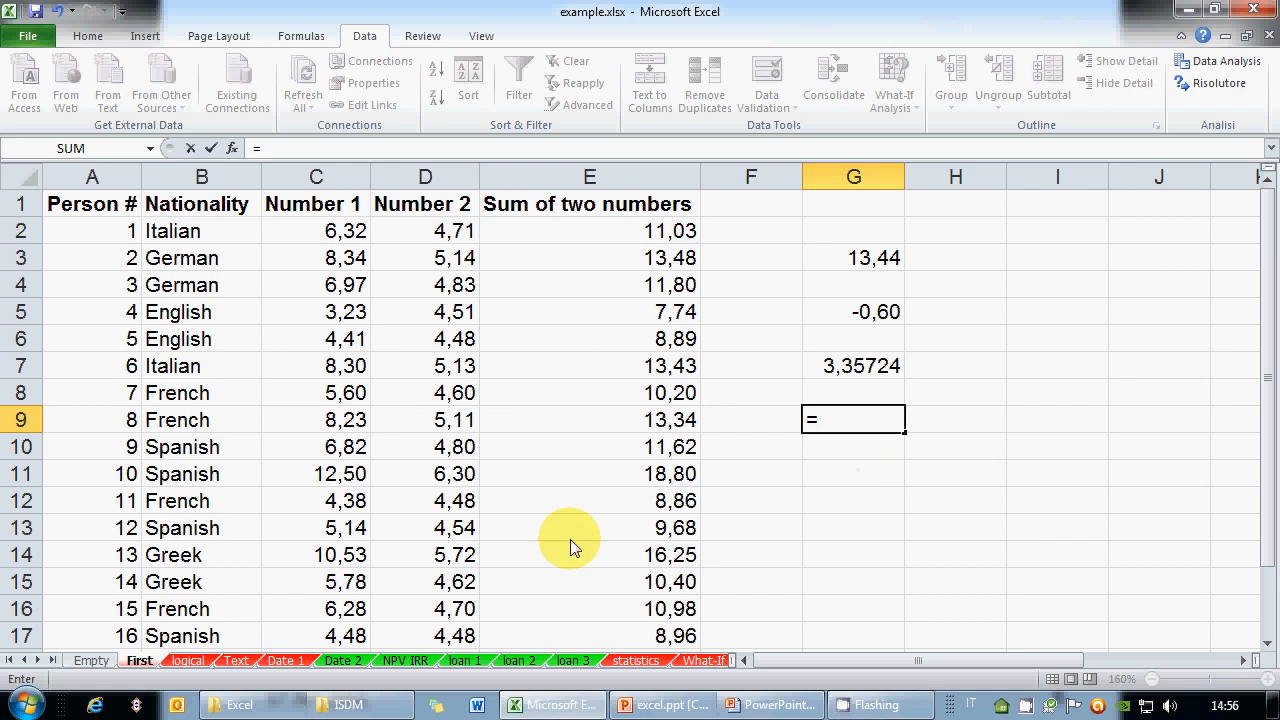
pyautogui.click(627, 426)
pyautogui.write('/0')
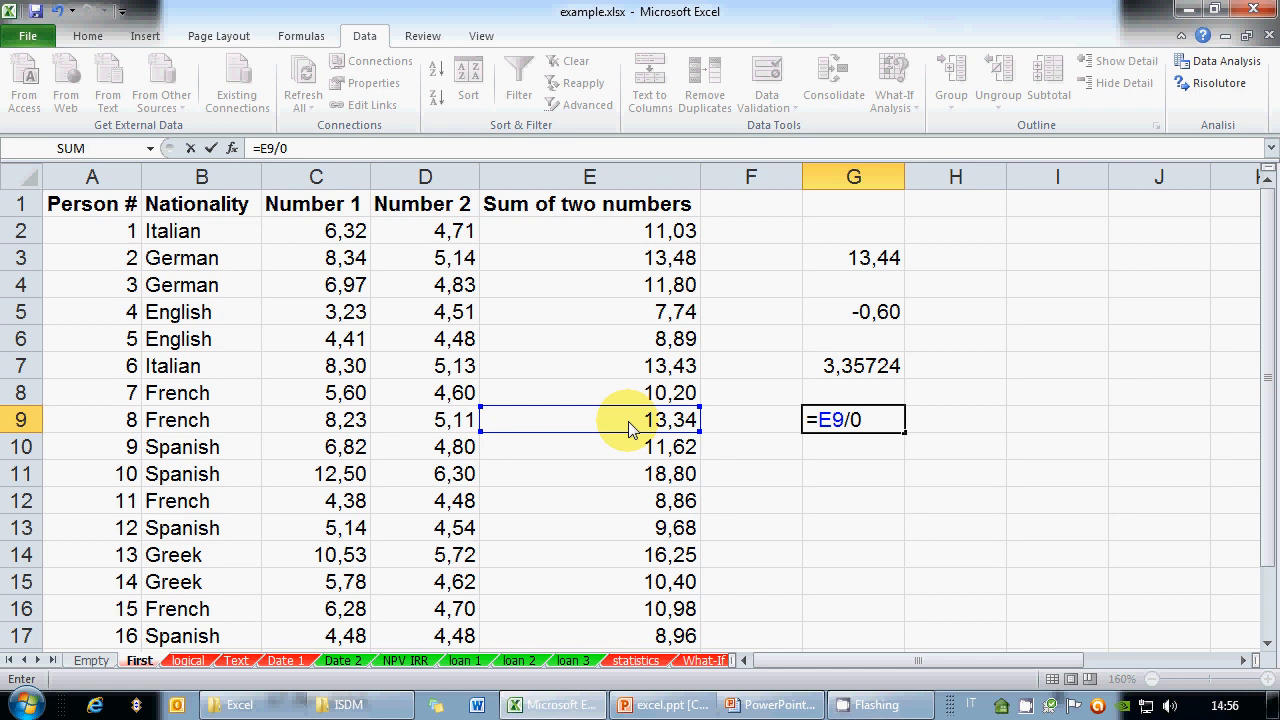
pyautogui.press('BackSpace')
pyautogui.click(634, 338)
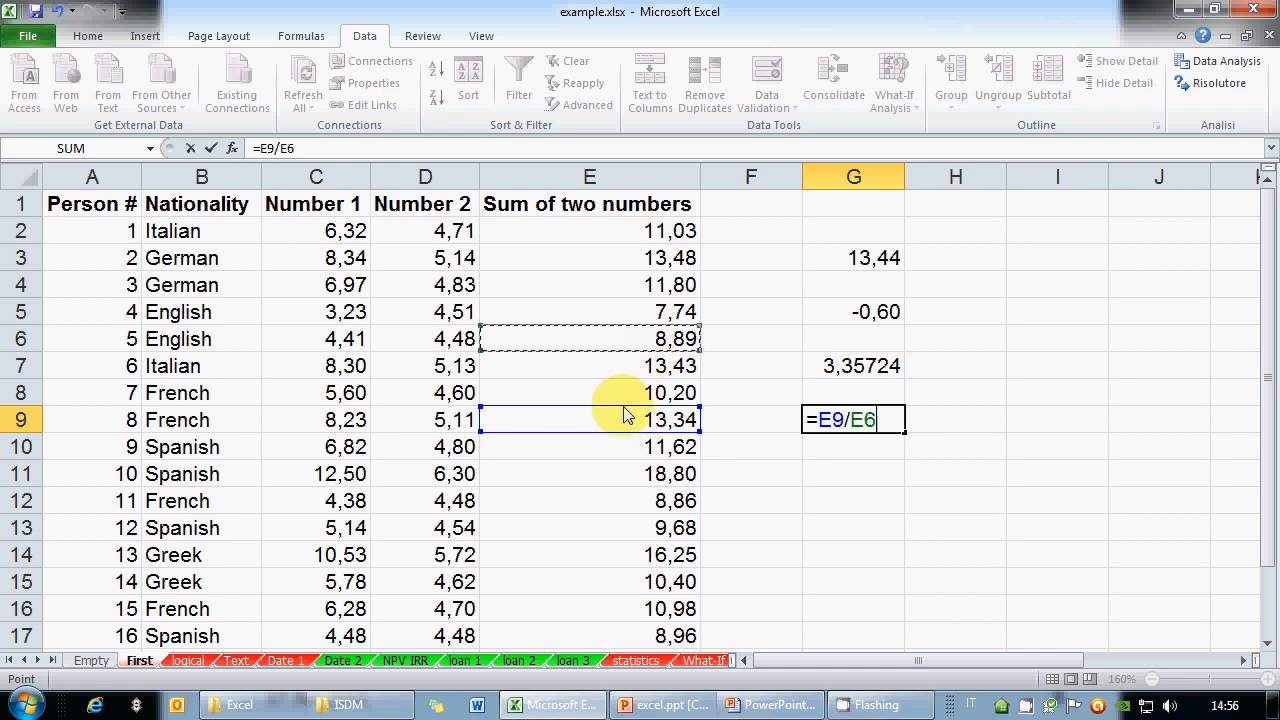
pyautogui.press('Return')
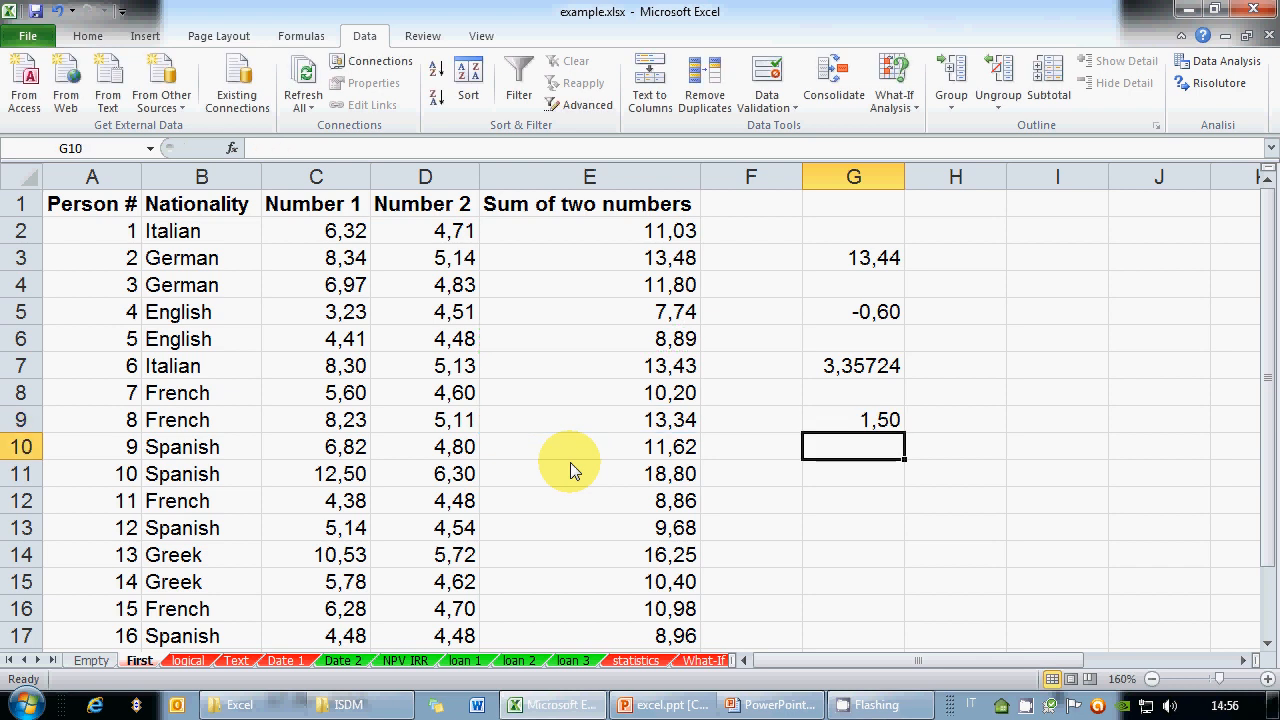
pyautogui.press('Up')
pyautogui.press('Up')
pyautogui.press('Up')
pyautogui.press('Up')
# Set E6 to 0 to trigger #DIV/0! in G9, then undo to restore 8,89
pyautogui.press('Left')
pyautogui.press('Left')
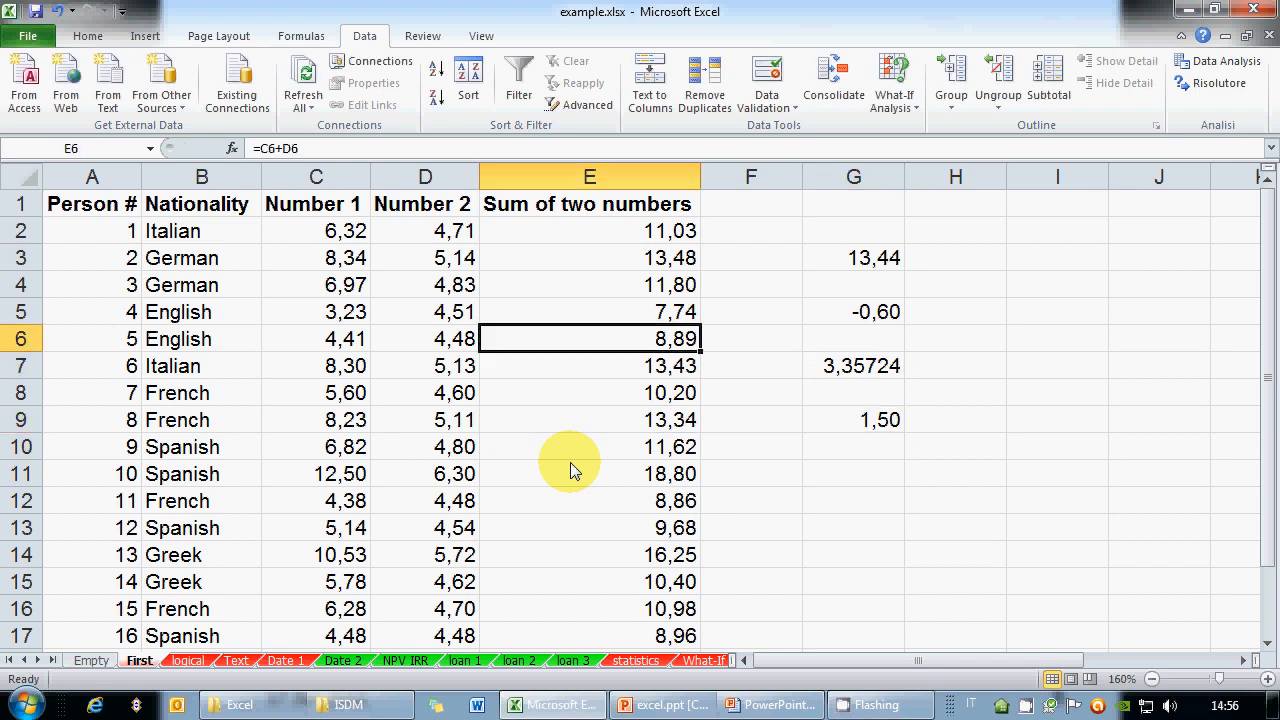
pyautogui.write('0')
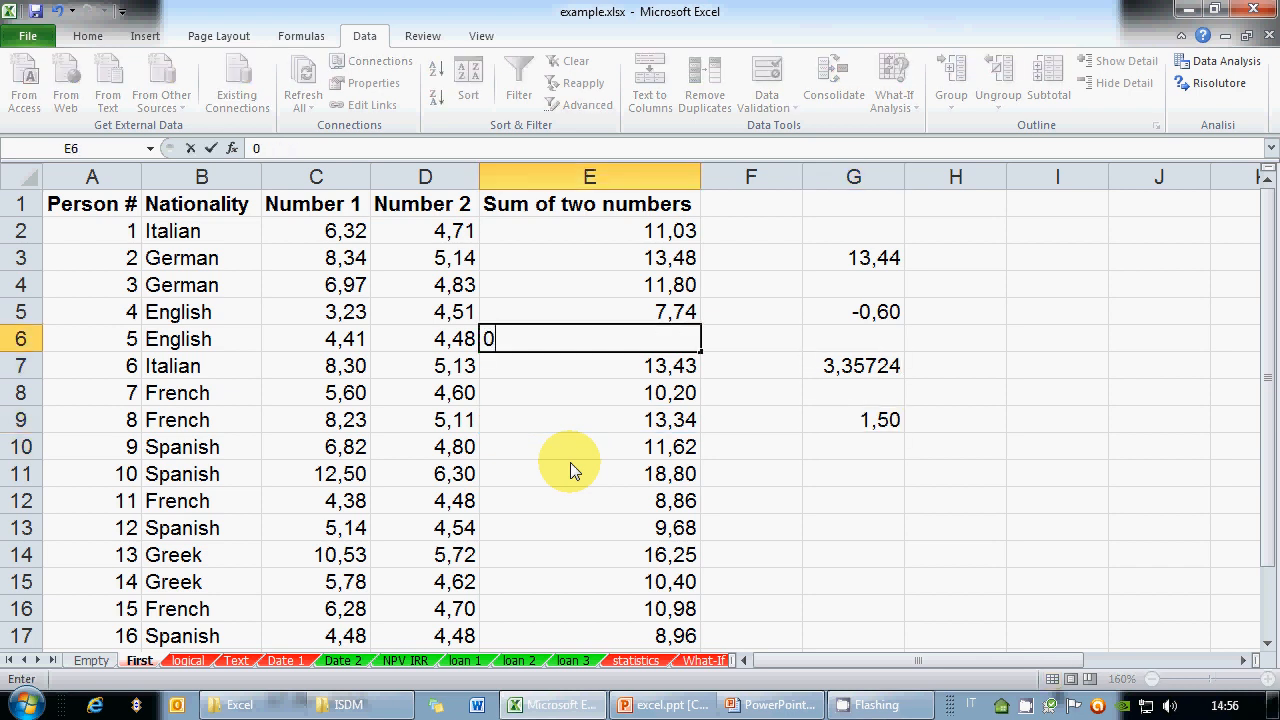
pyautogui.press('Return')
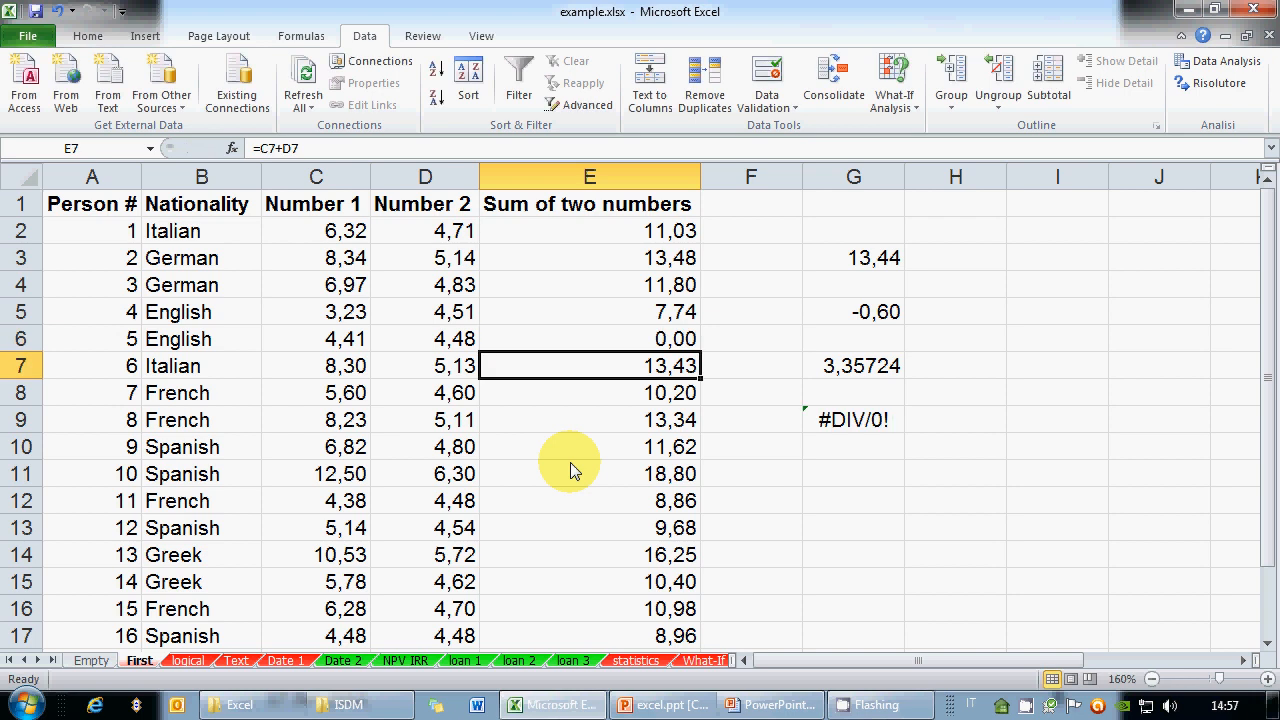
pyautogui.click(873, 423)
pyautogui.click(57, 10)
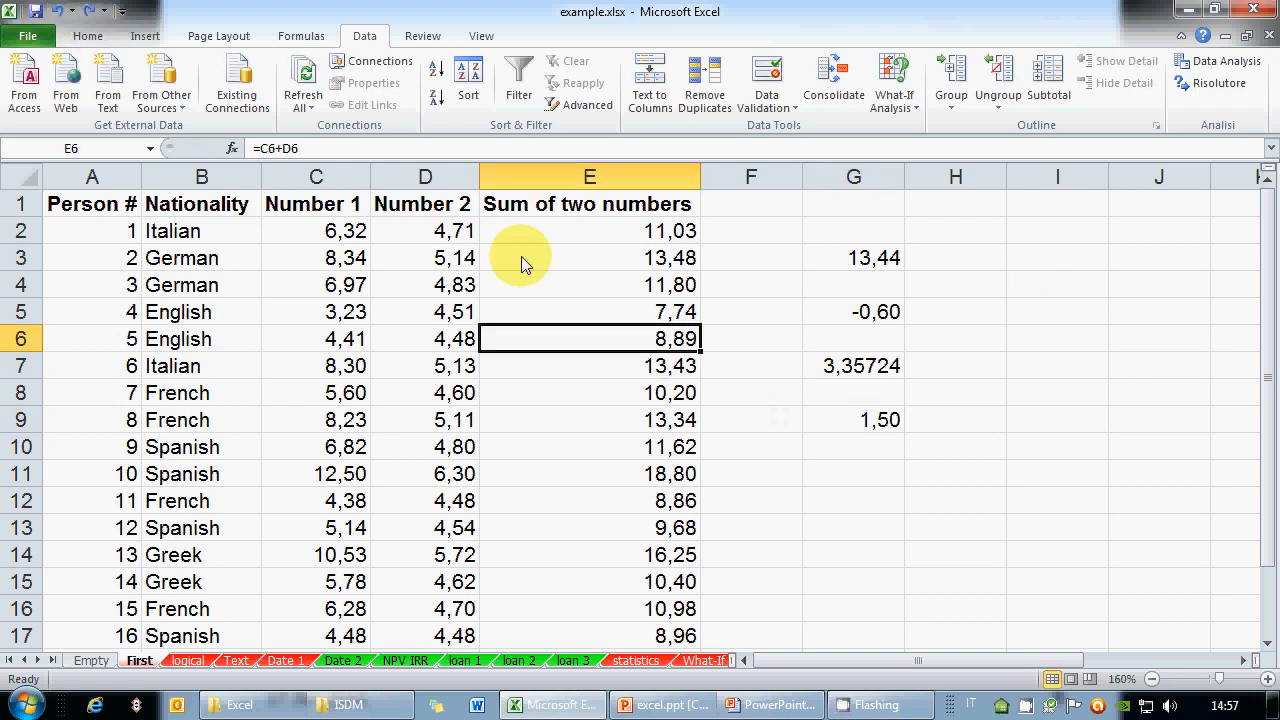
pyautogui.click(790, 707)
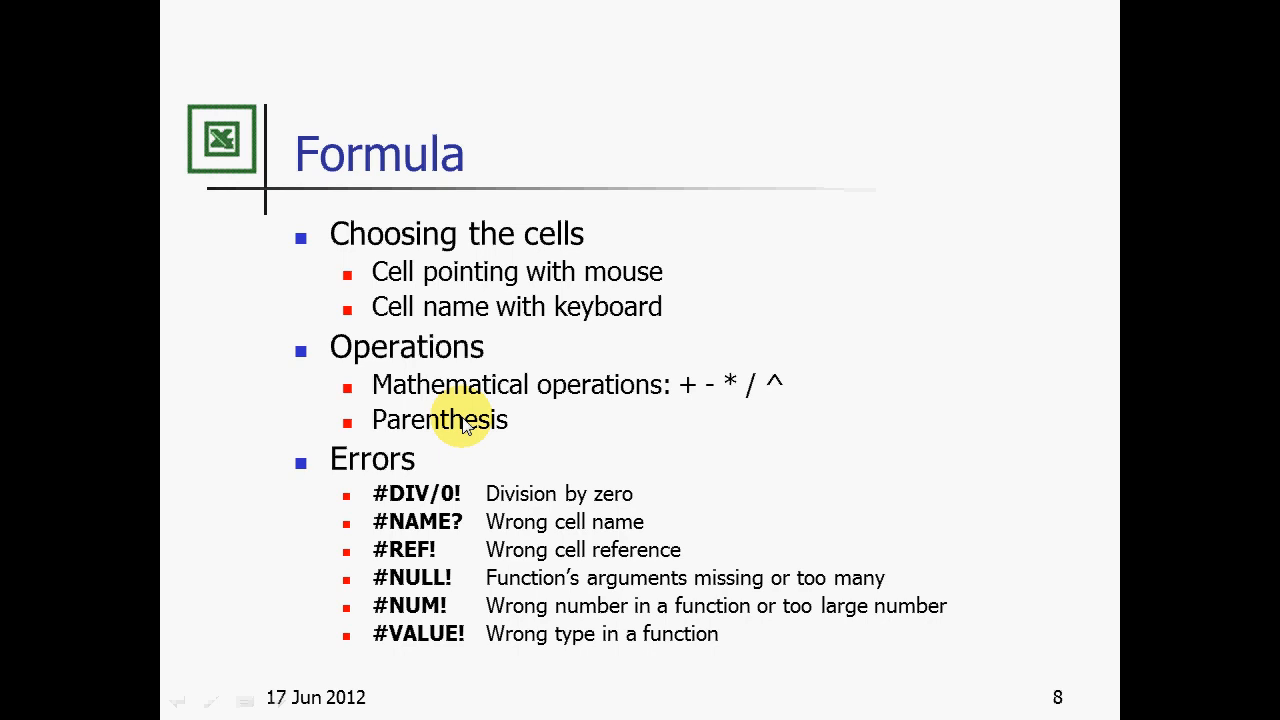
pyautogui.hotkey('alt', 'Tab')
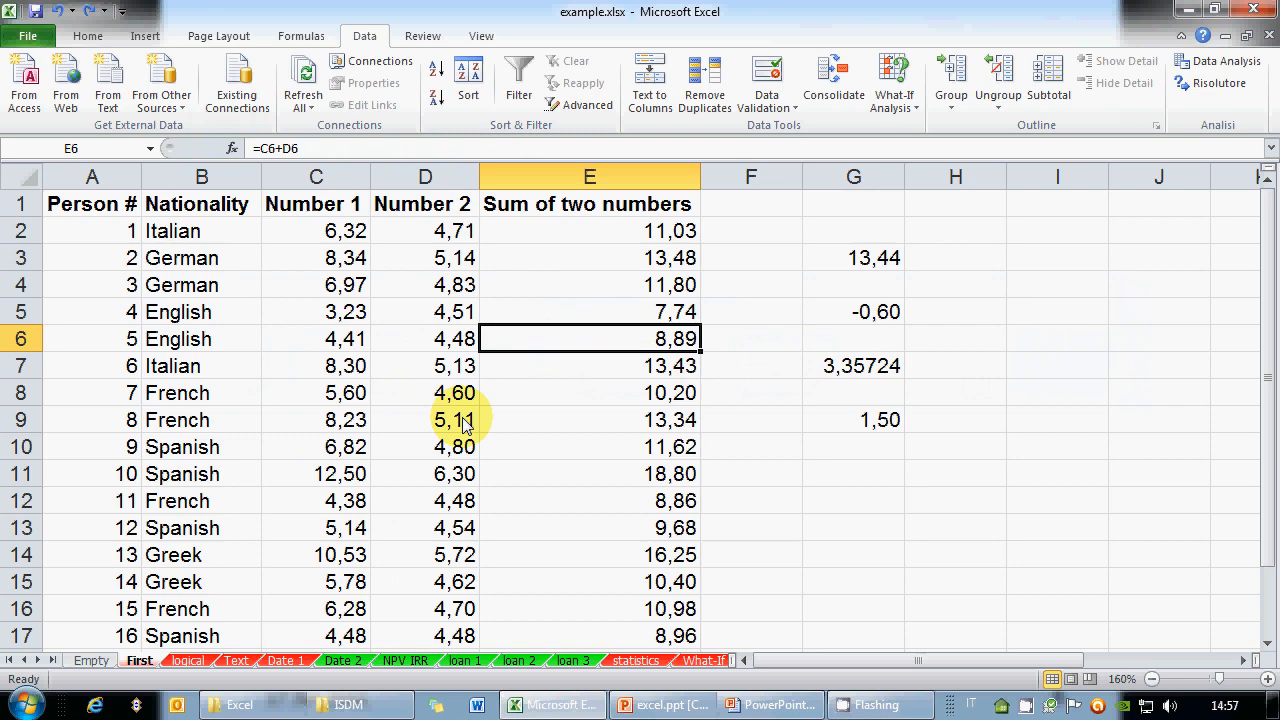
# Delete the contents of G3:G9 and return the active cell to G3
pyautogui.click(881, 280)
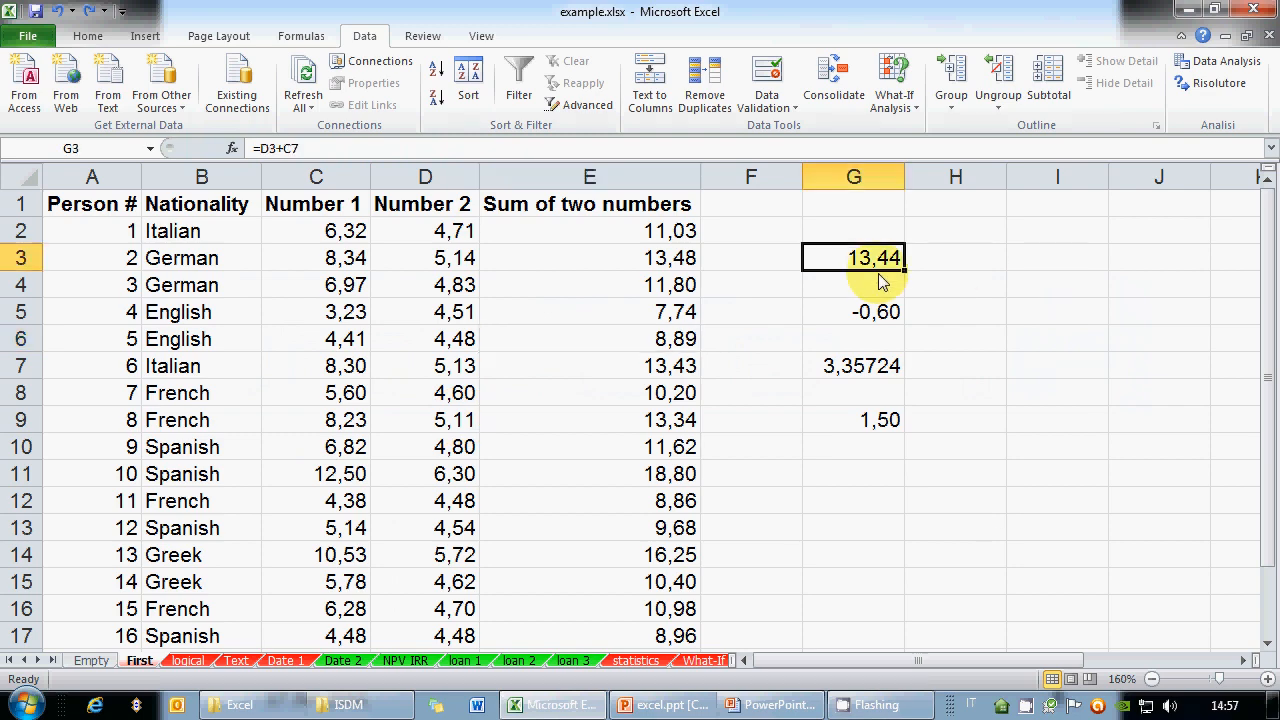
pyautogui.moveTo(881, 280); pyautogui.dragTo(871, 420)
pyautogui.press('Delete')
pyautogui.press('Up')
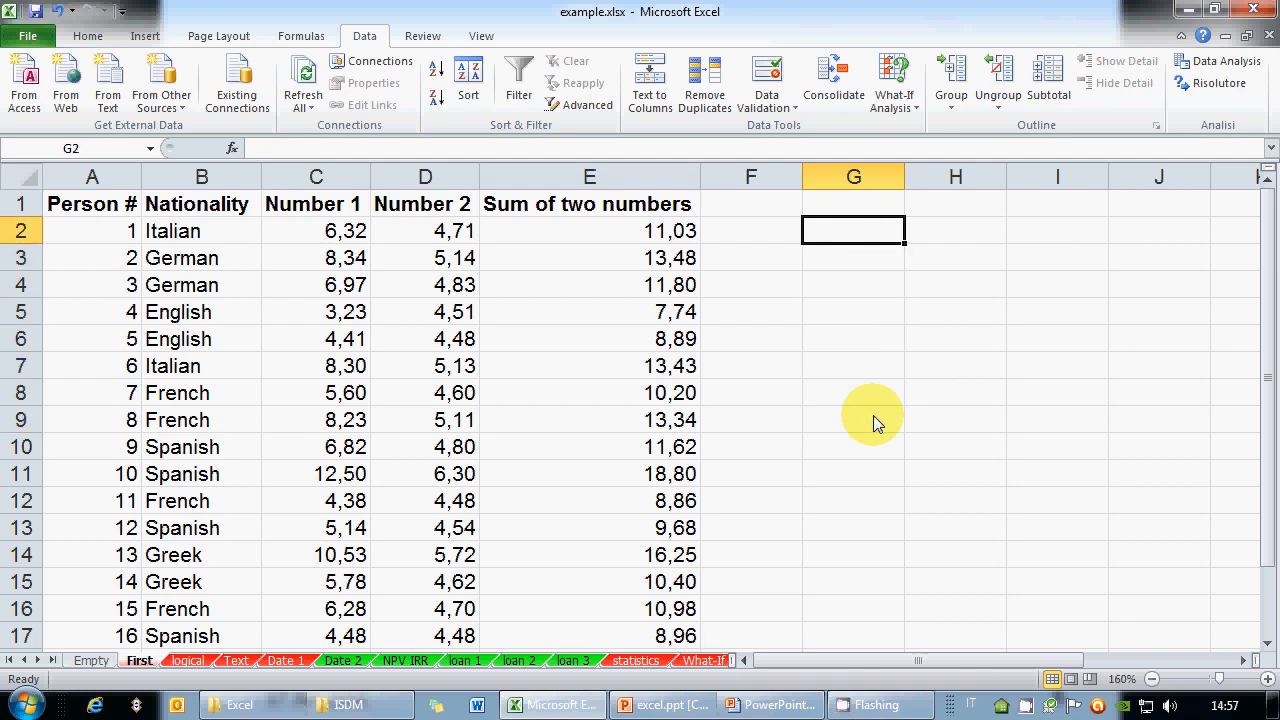
pyautogui.press('Down')
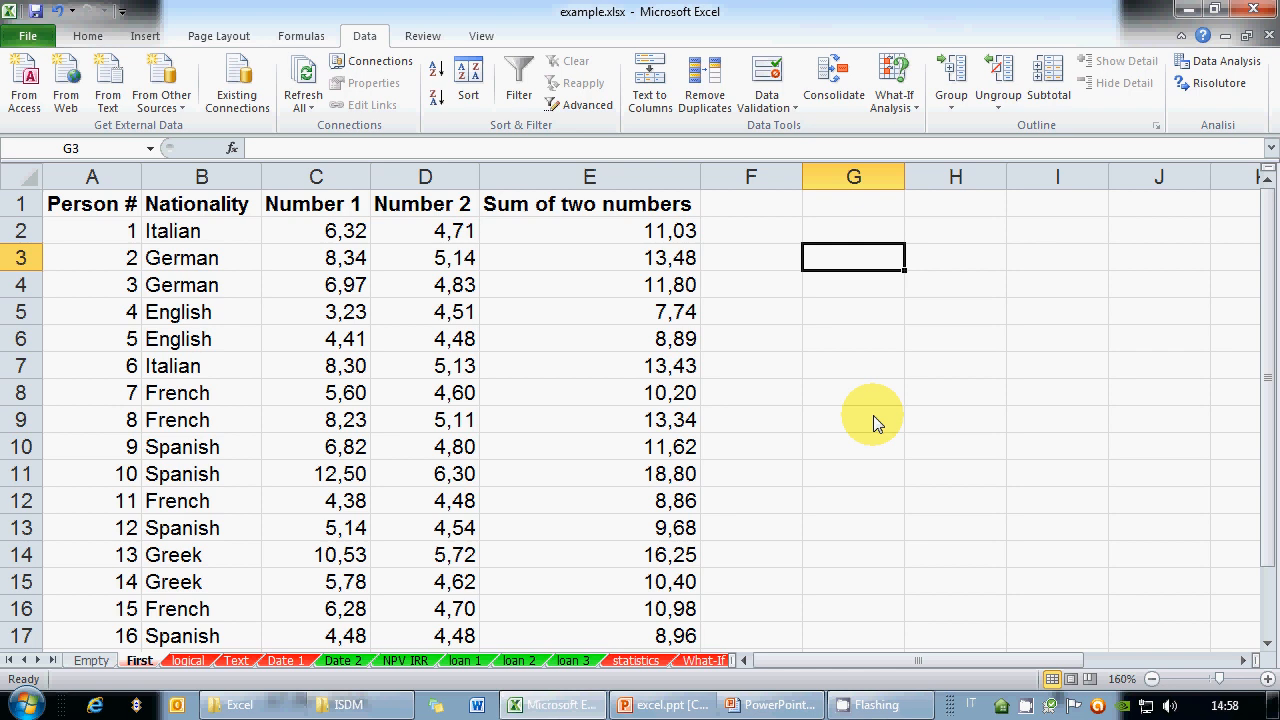
# Enter =(D2+D4)/3 in G3, giving 3,18
pyautogui.write('=')
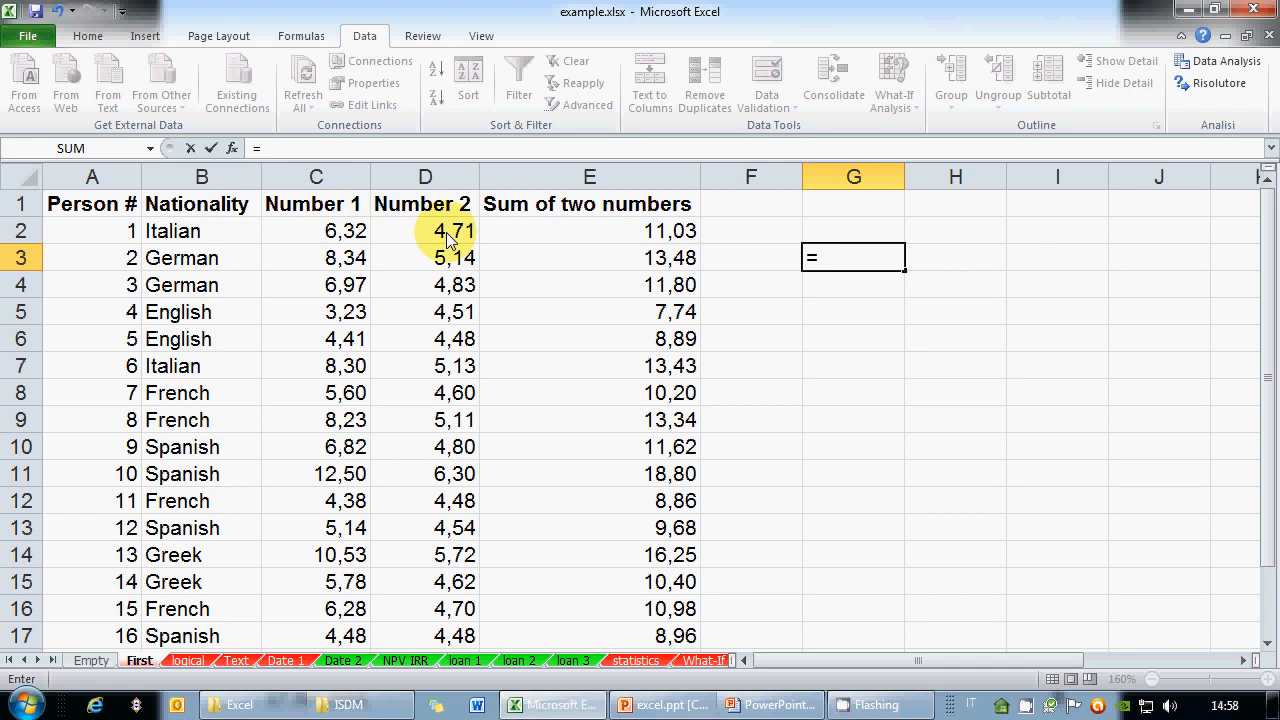
pyautogui.write('D2')
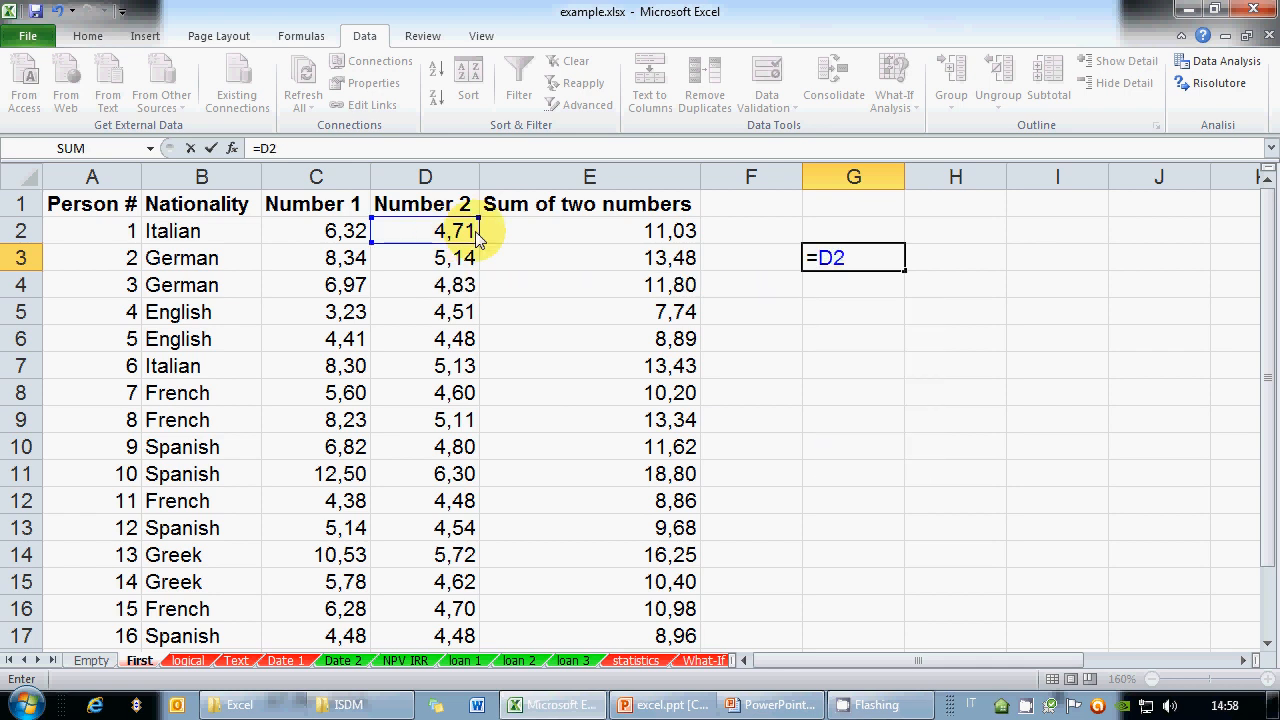
pyautogui.write('+D4')
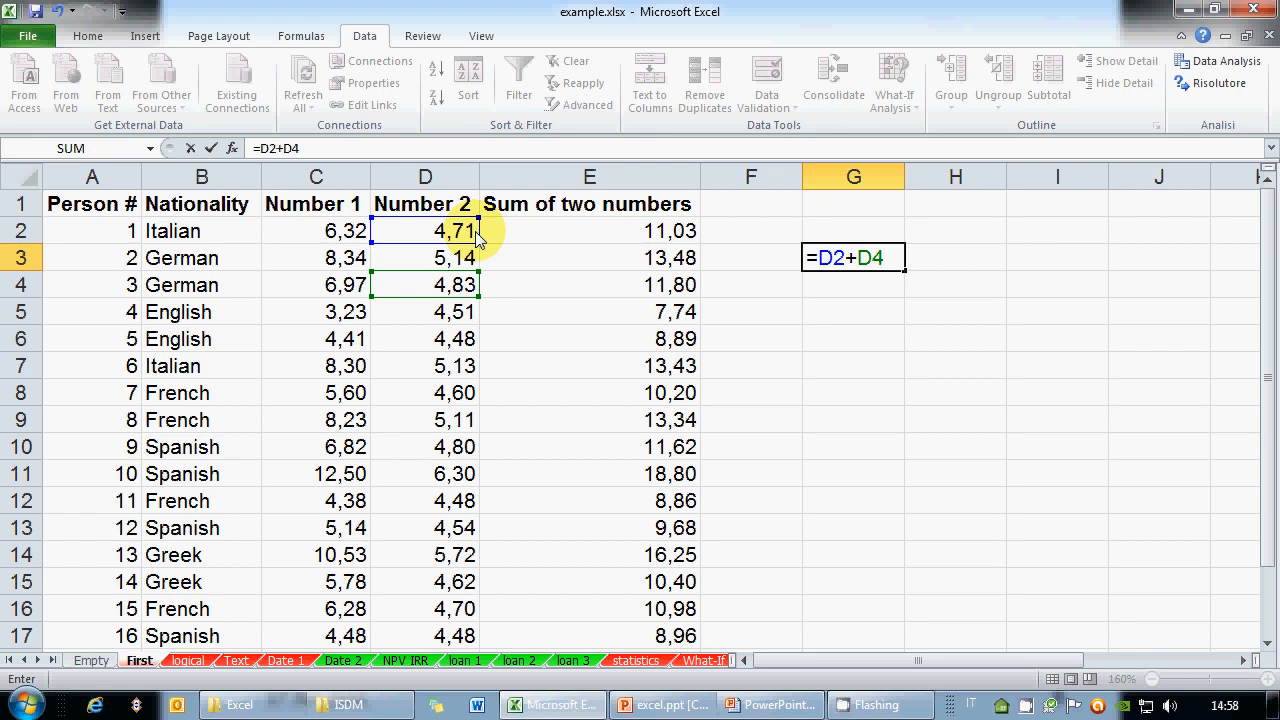
pyautogui.click(822, 258)
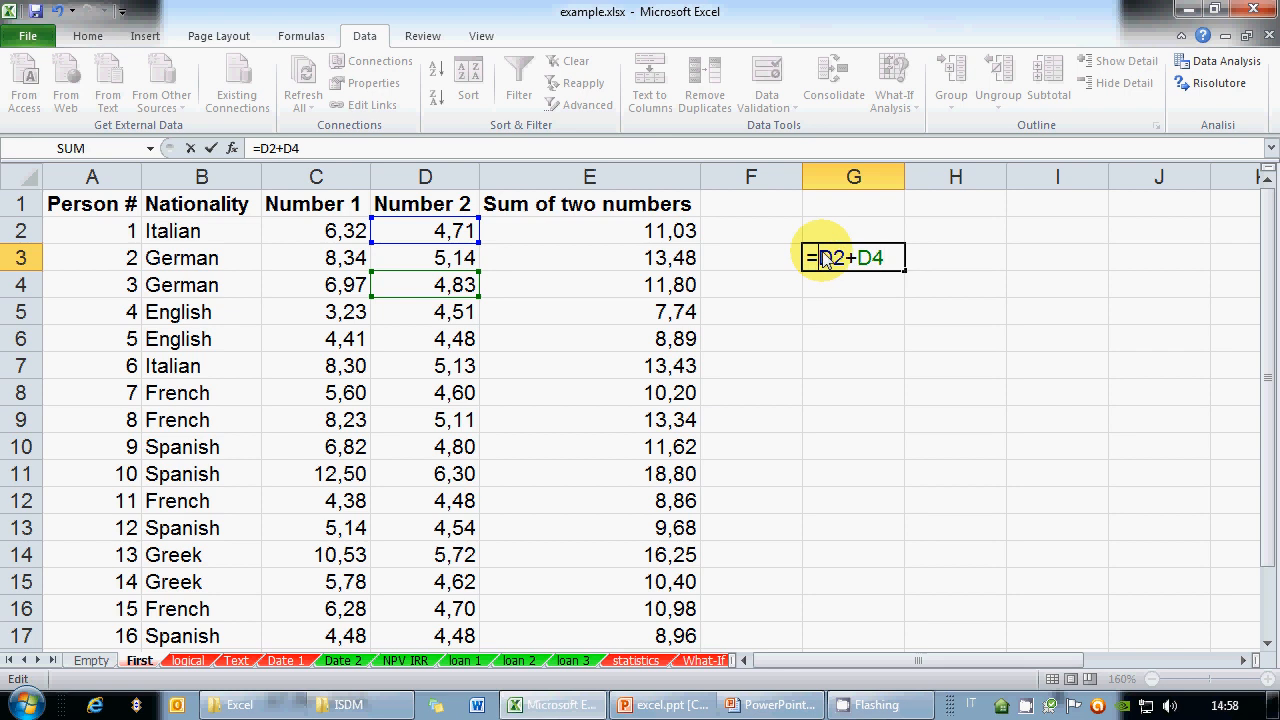
pyautogui.write('(')
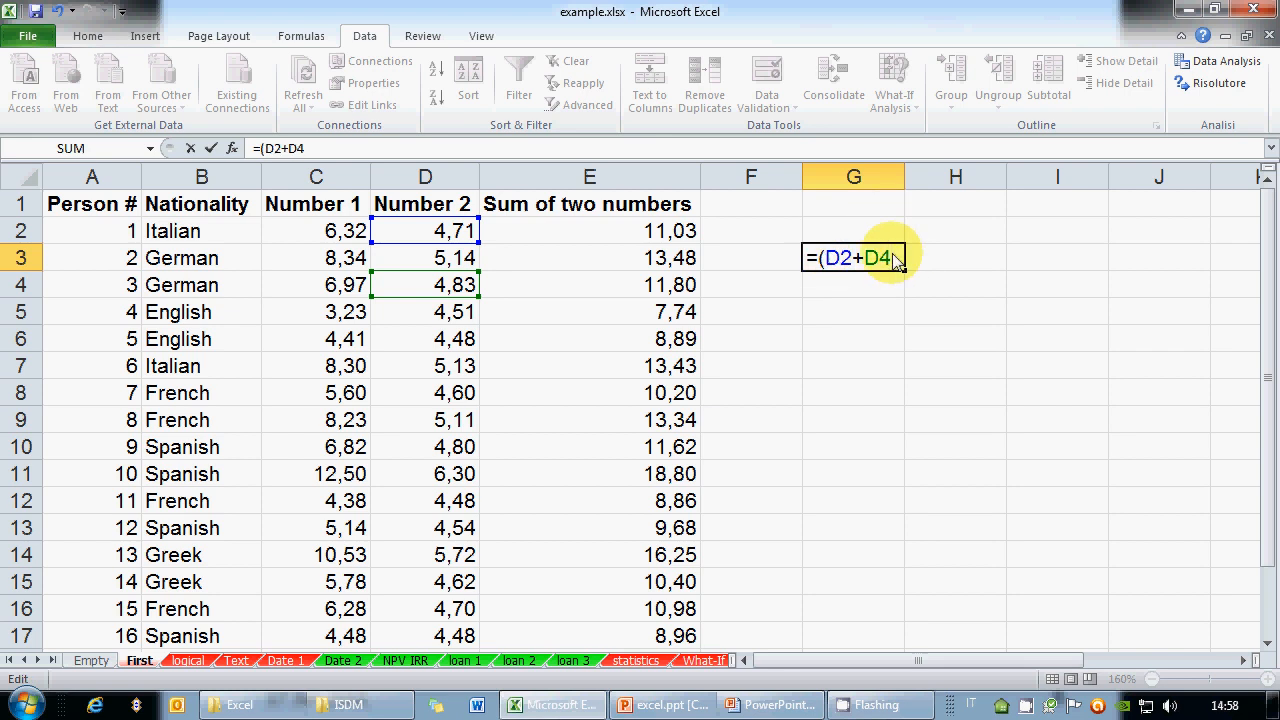
pyautogui.write(')/3')
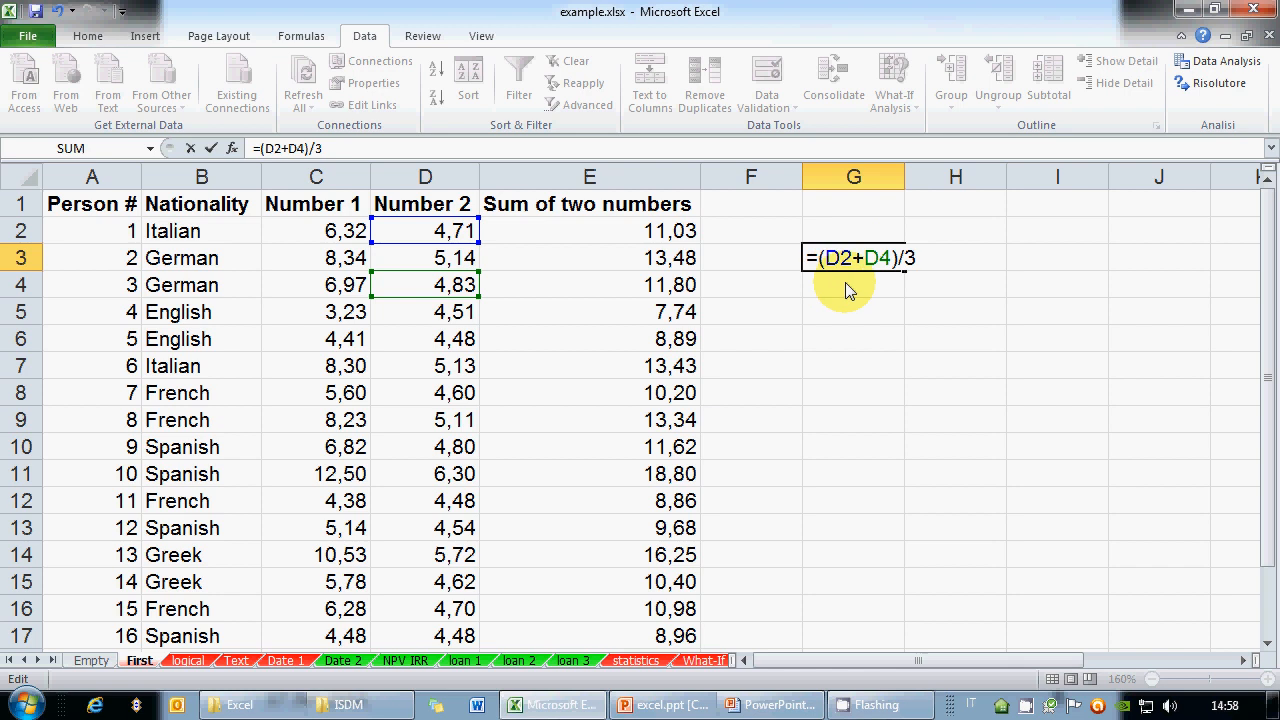
pyautogui.press('Return')
# Enter =D2+D4/3 in G5, giving 6,32
pyautogui.click(857, 305)
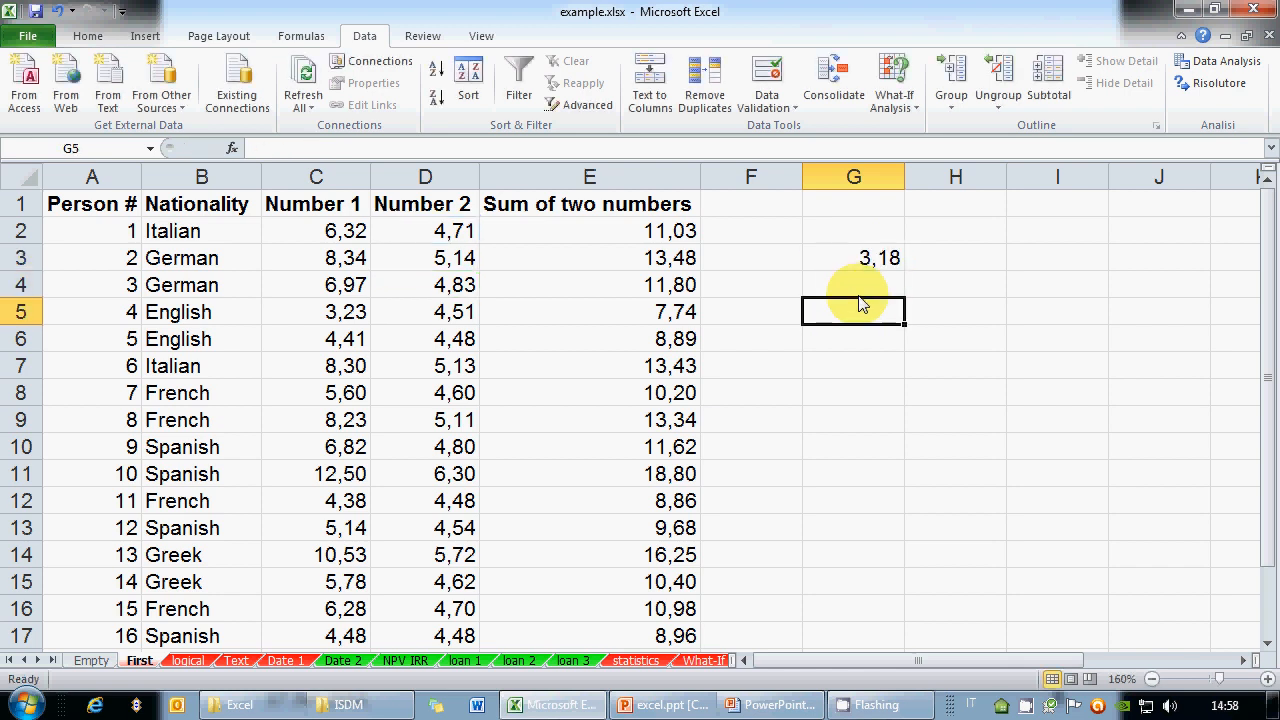
pyautogui.write('=')
pyautogui.press('Escape')
pyautogui.click(886, 258)
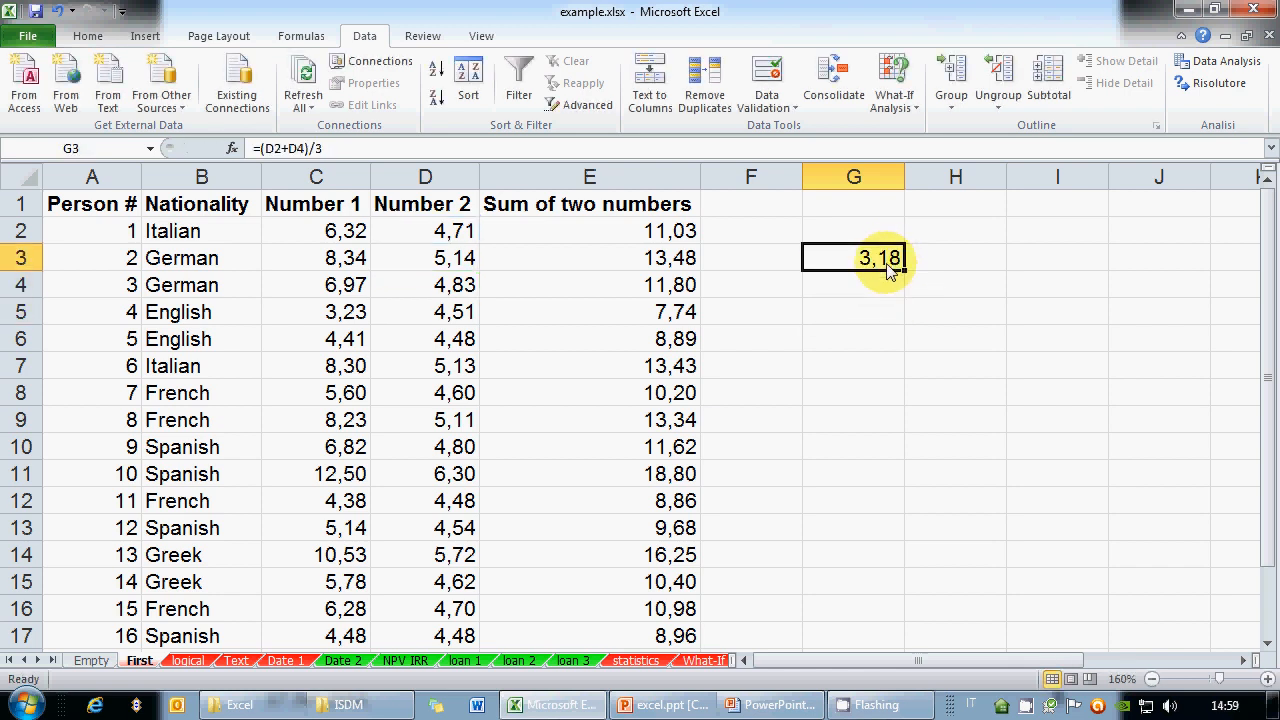
pyautogui.click(869, 314)
pyautogui.write('=D2')
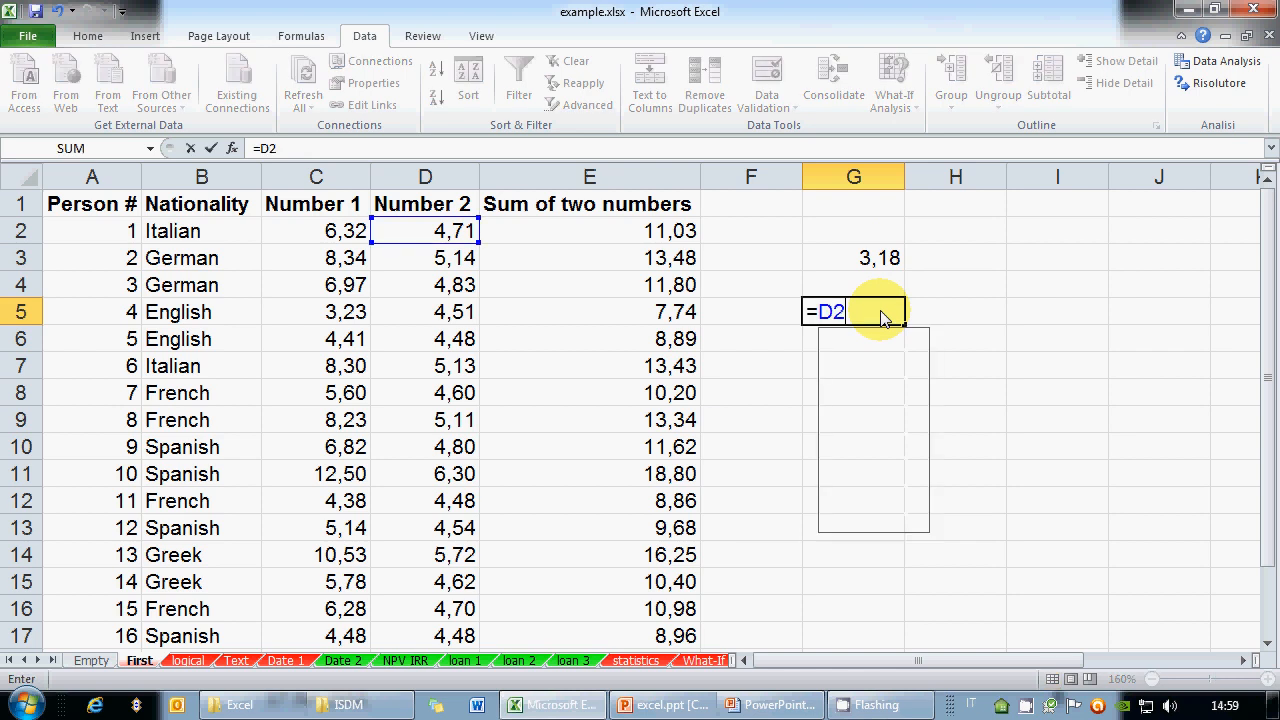
pyautogui.write('+D4/3')
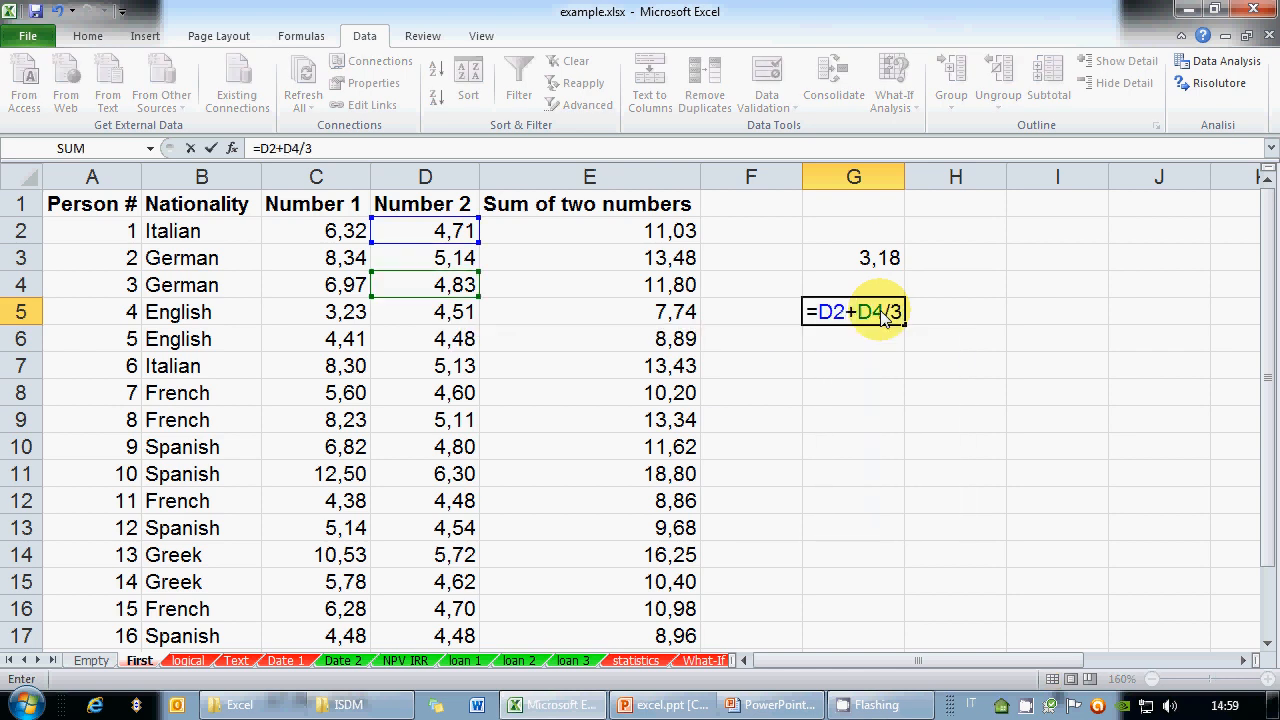
pyautogui.press('Return')
# Compare the formulas in G3 and G5 to show the effect of parentheses
pyautogui.click(870, 312)
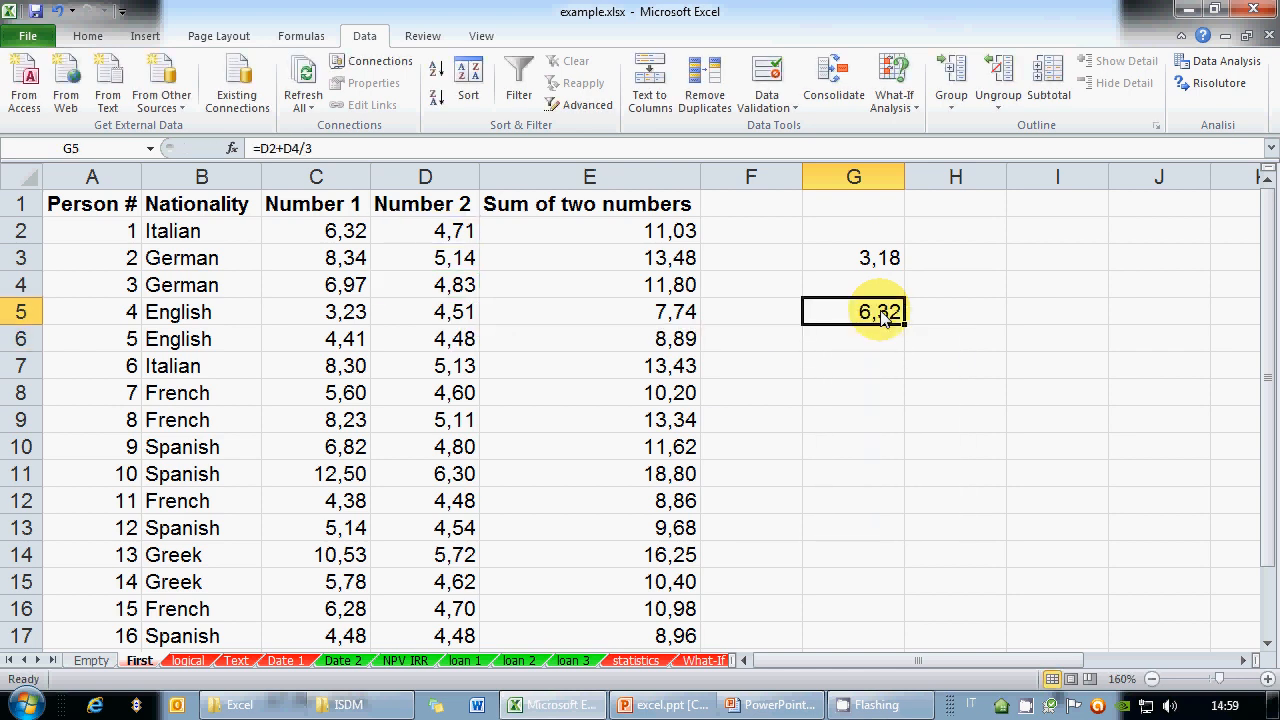
pyautogui.click(874, 258)
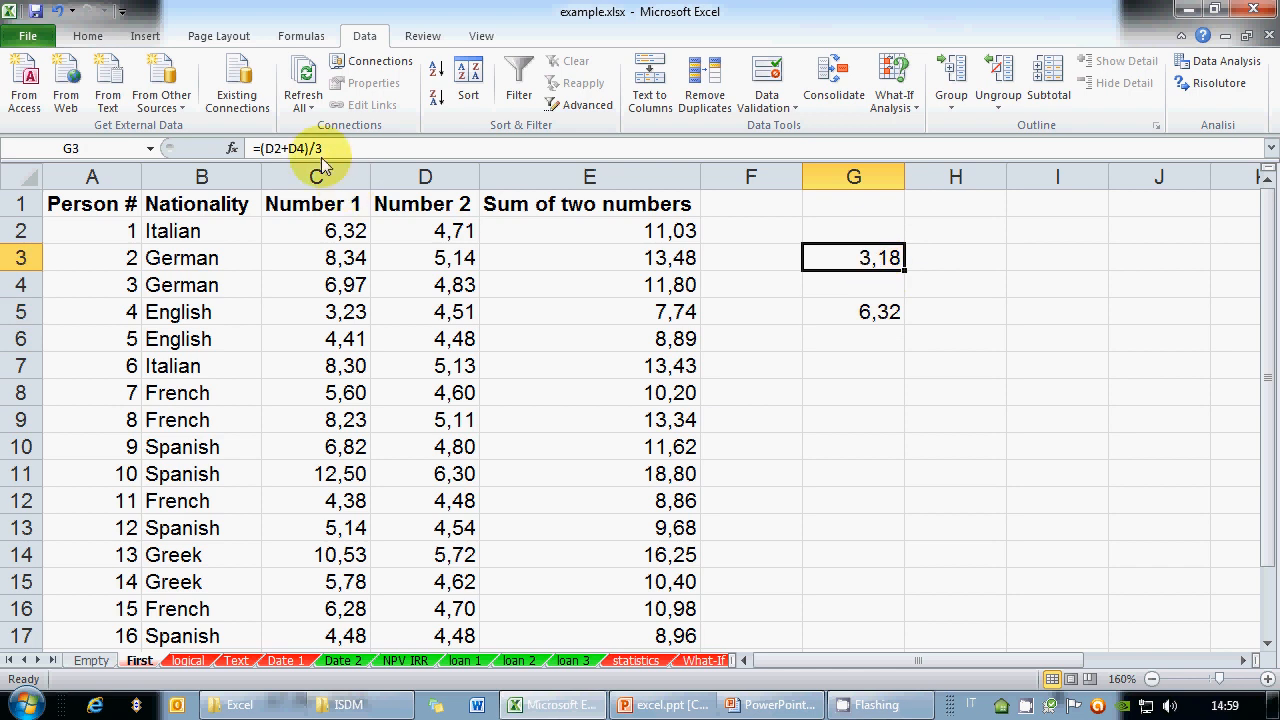
pyautogui.click(895, 312)
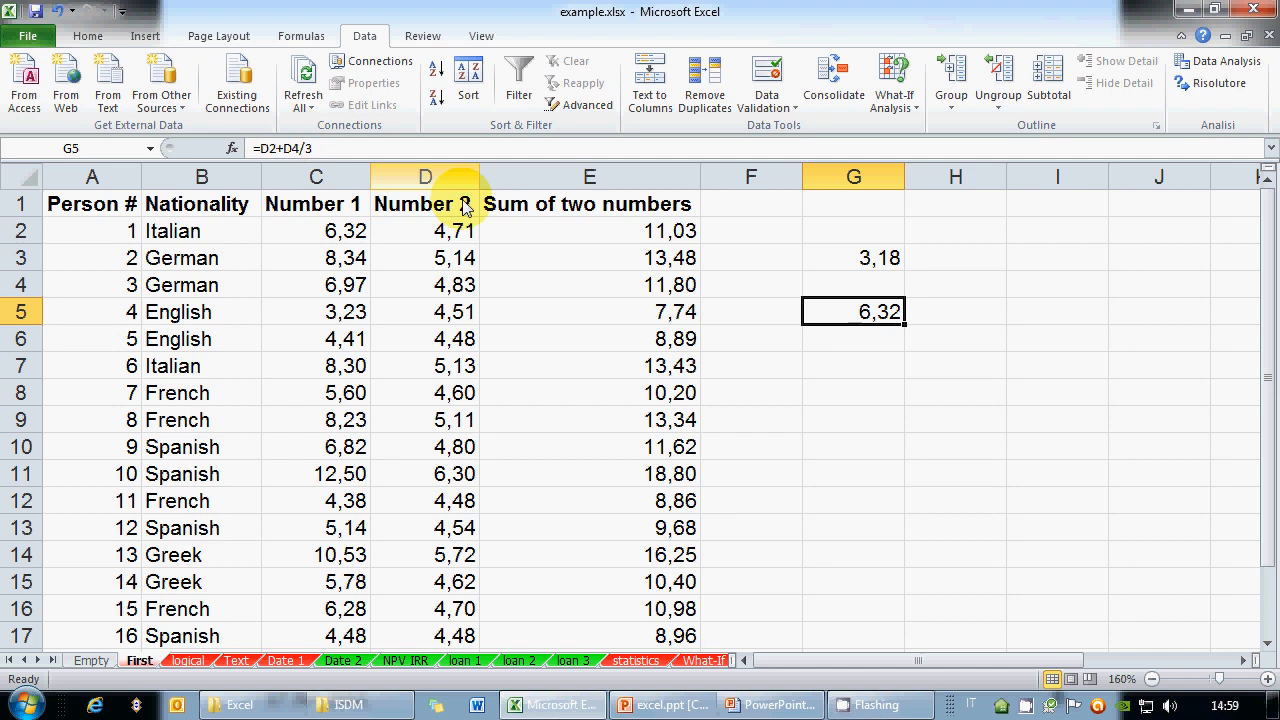
pyautogui.click(873, 266)
# Wrap G3's formula (D2+D4)/3 in an extra pair of outer parentheses
pyautogui.click(334, 149)
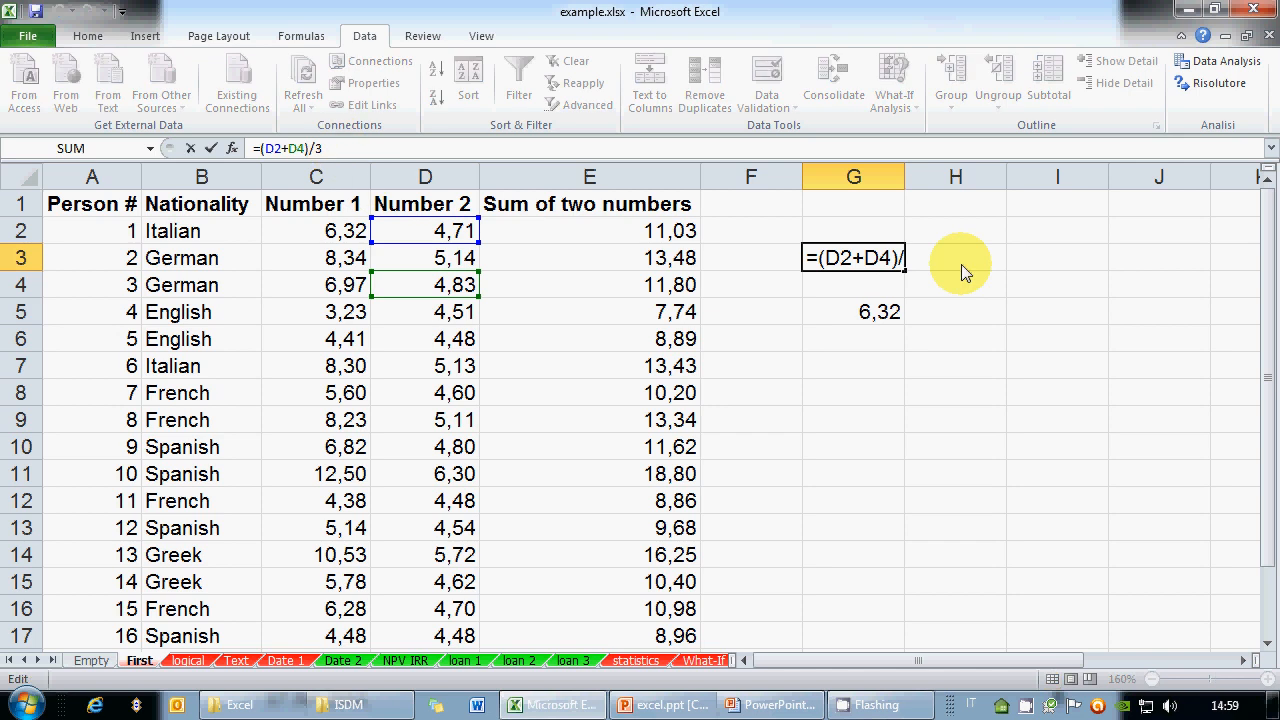
pyautogui.click(878, 263)
pyautogui.click(806, 259)
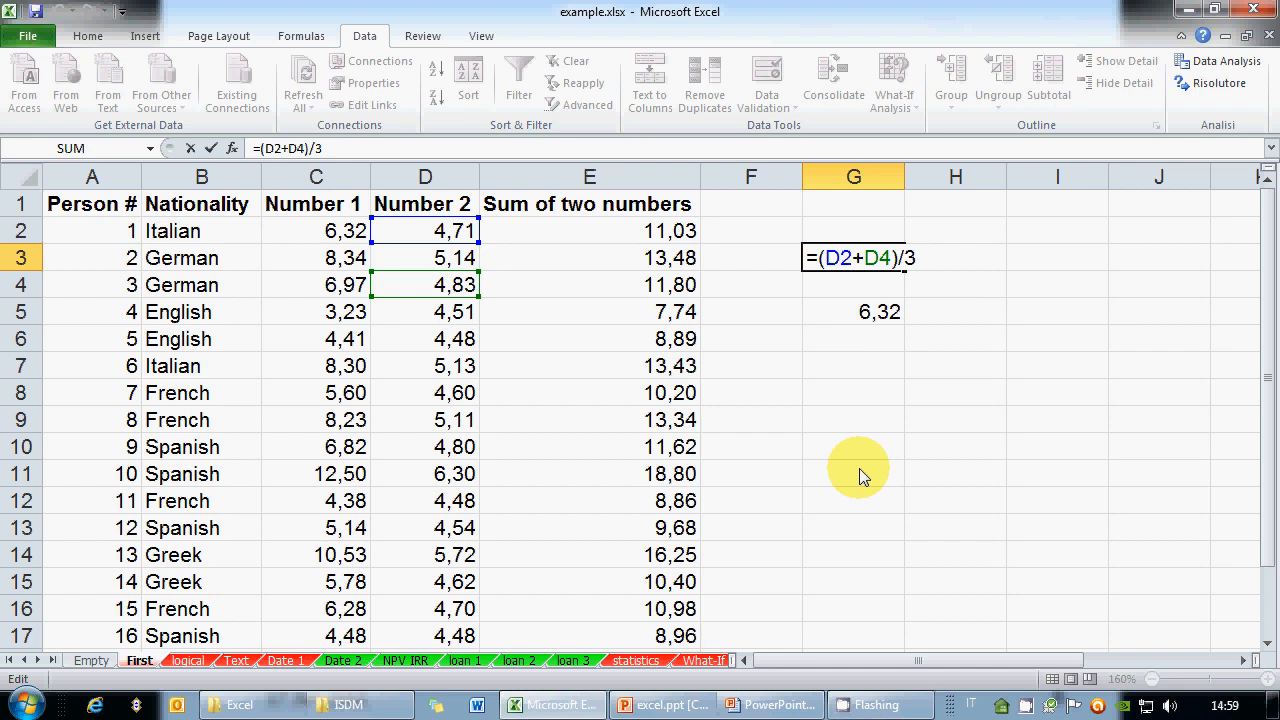
pyautogui.write('[')
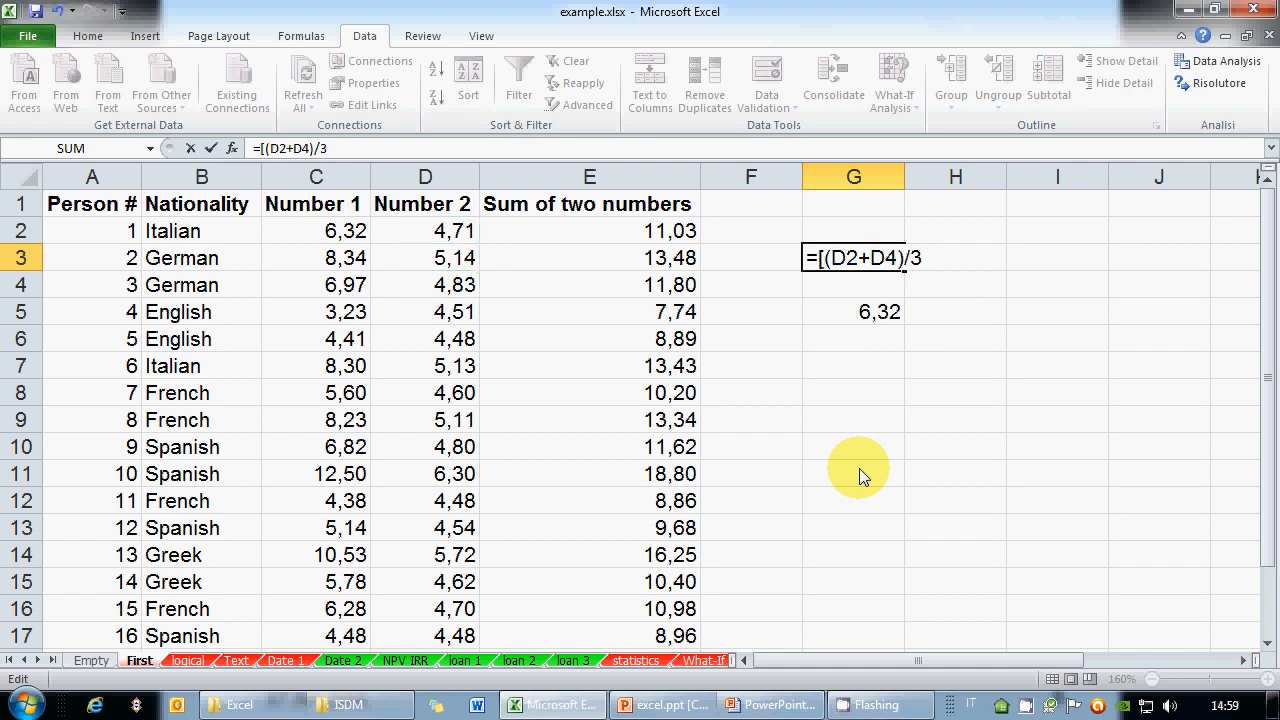
pyautogui.press('BackSpace')
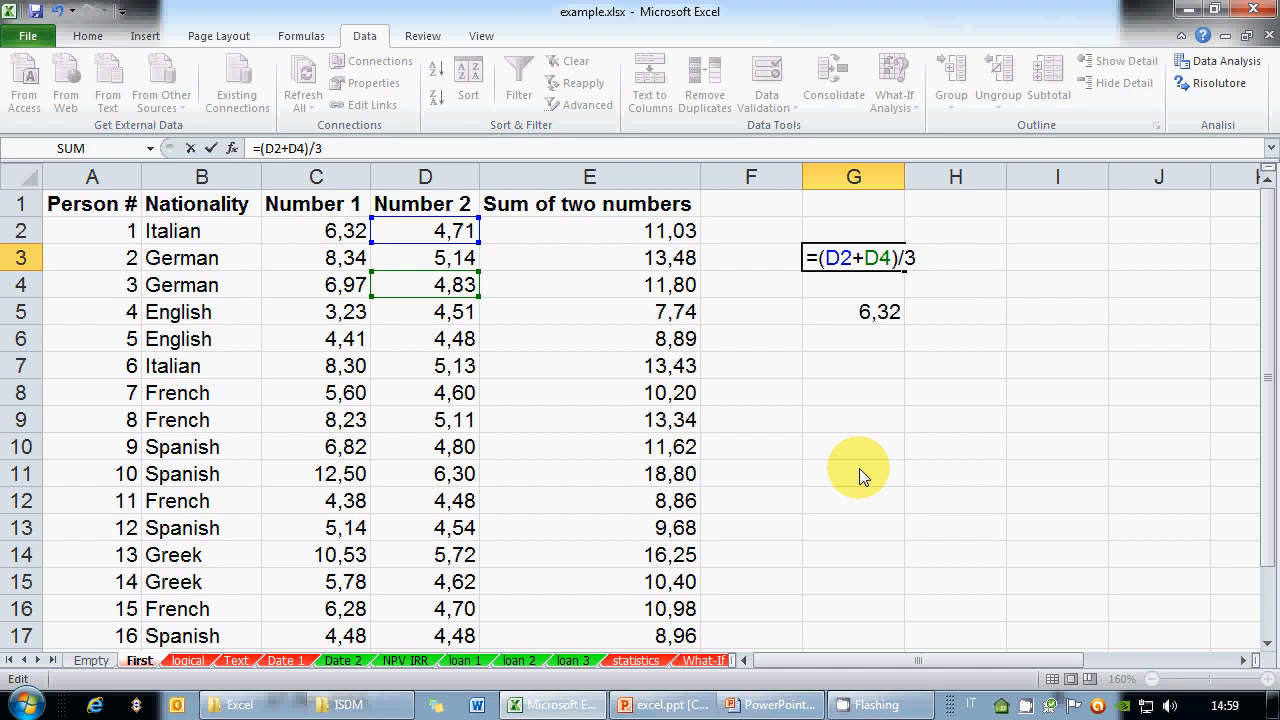
pyautogui.write('{')
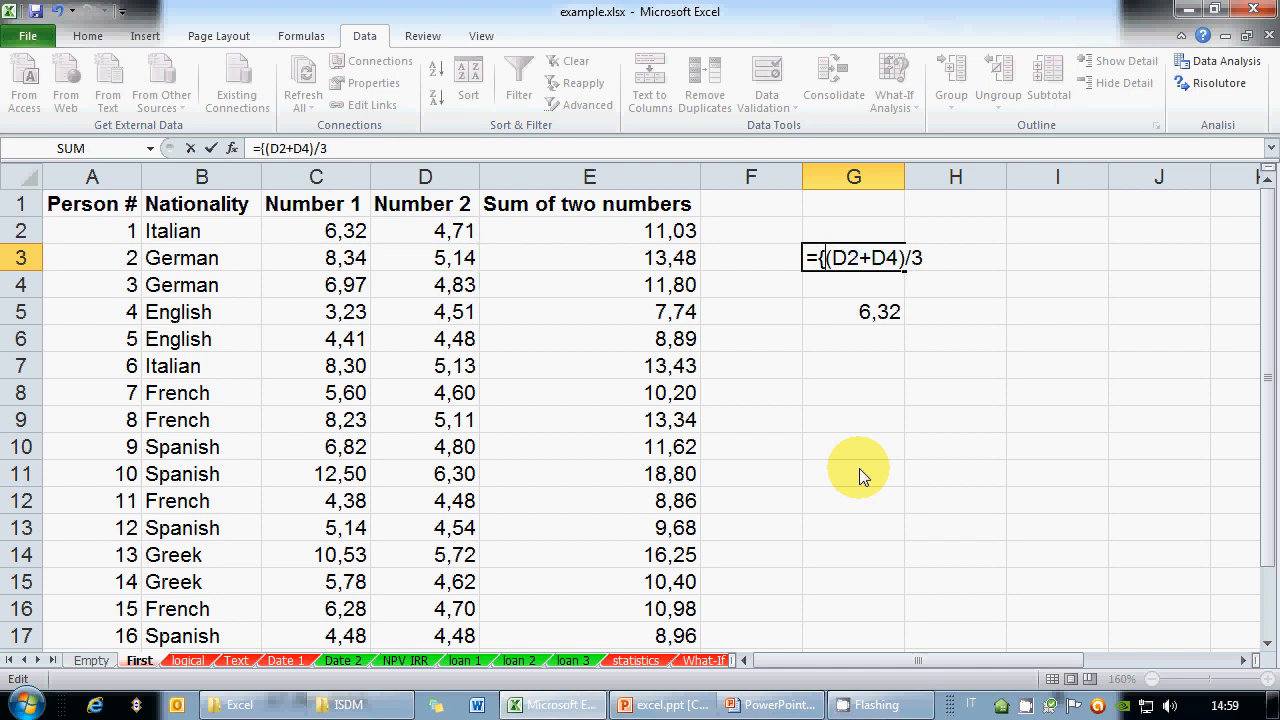
pyautogui.press('BackSpace')
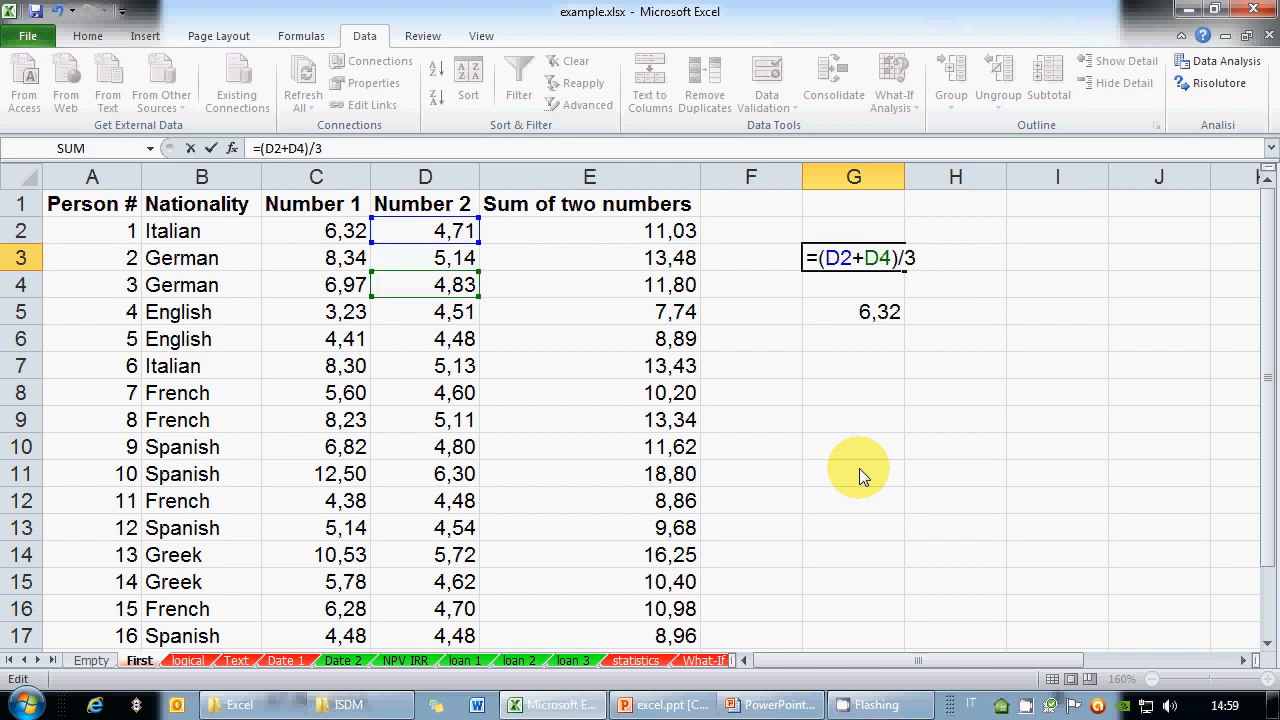
pyautogui.write('(')
pyautogui.click(343, 154)
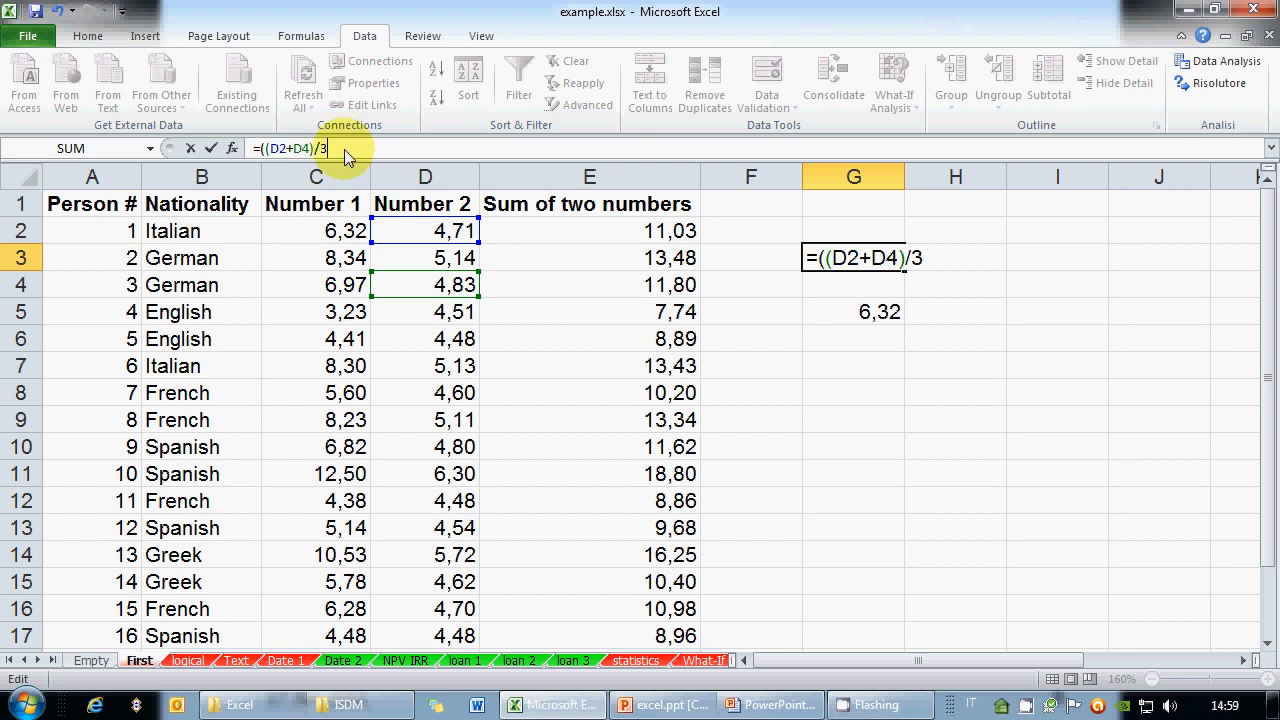
pyautogui.write(')')
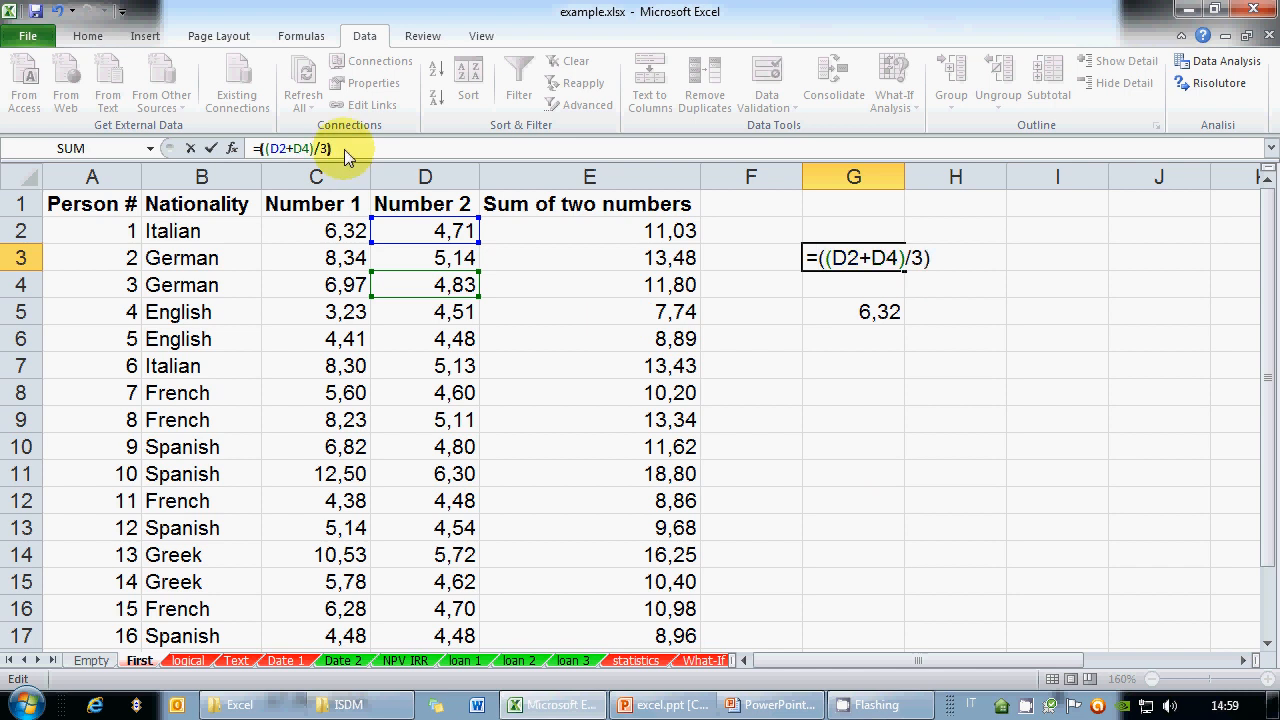
# Check G3's parenthesis pairs, bracket the divisor 3, and commit the formula giving 3,18
pyautogui.click(877, 262)
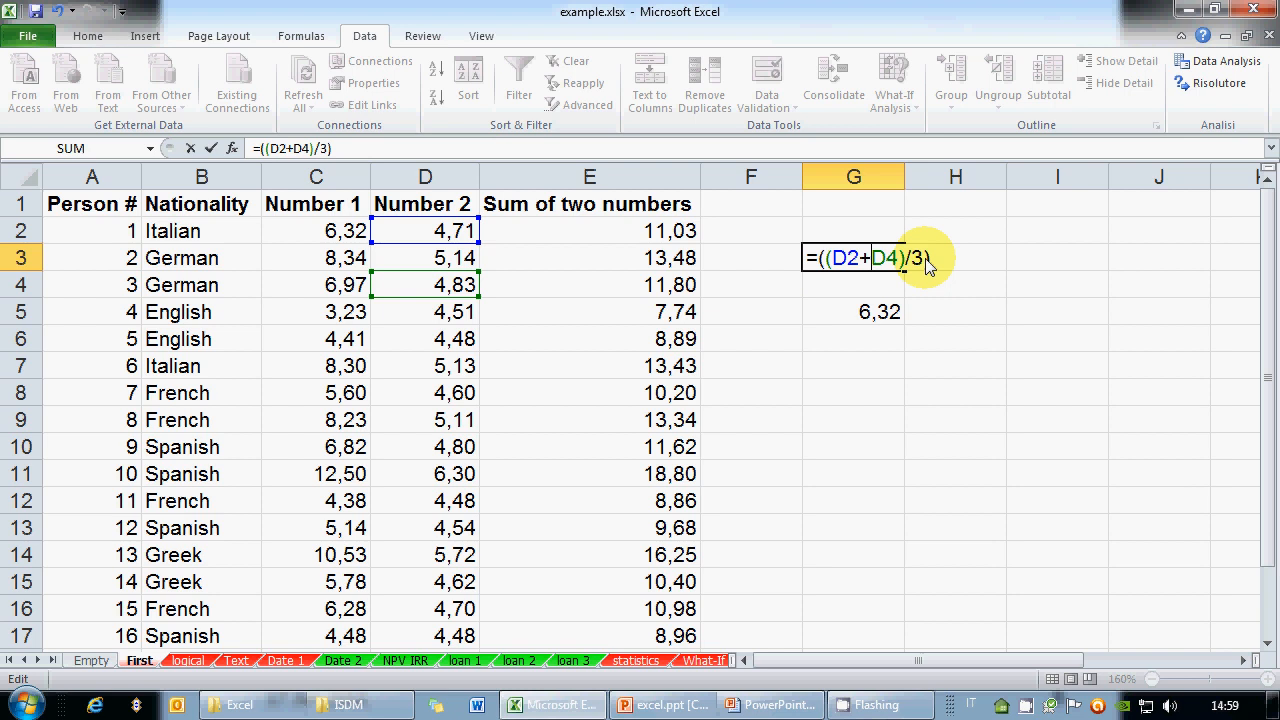
pyautogui.moveTo(824, 260); pyautogui.dragTo(906, 262)
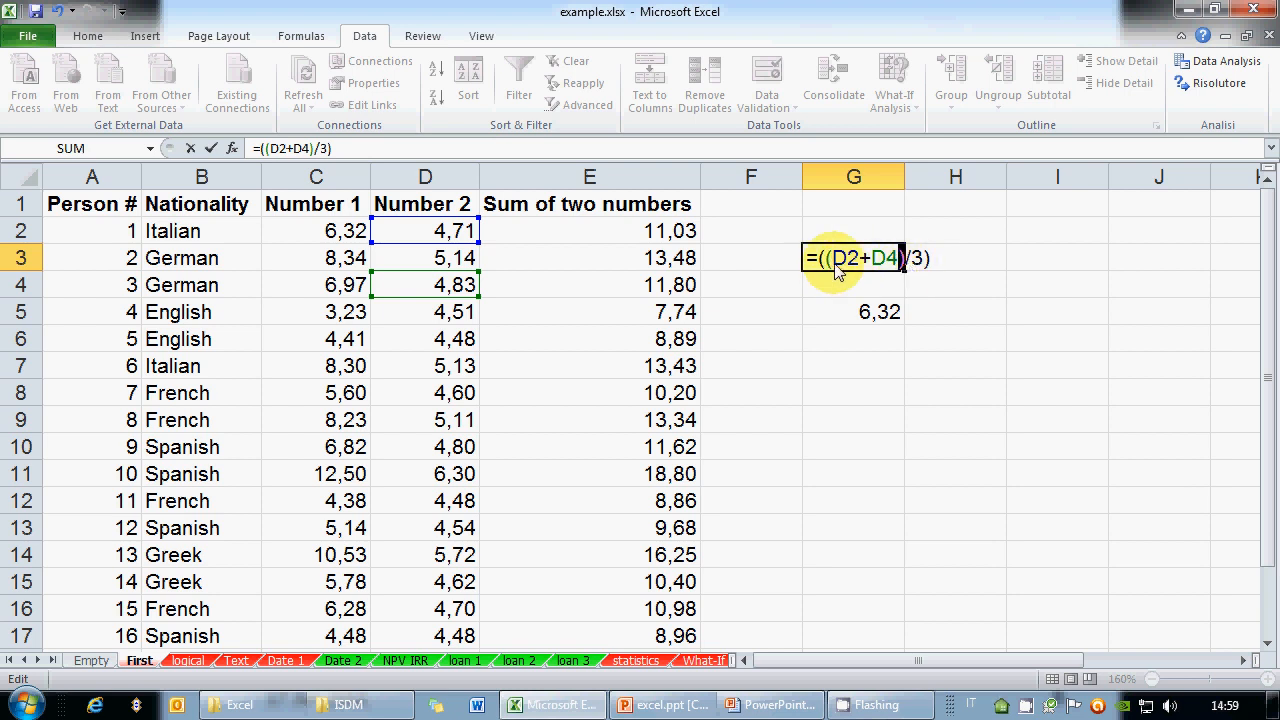
pyautogui.click(928, 268)
pyautogui.click(906, 268)
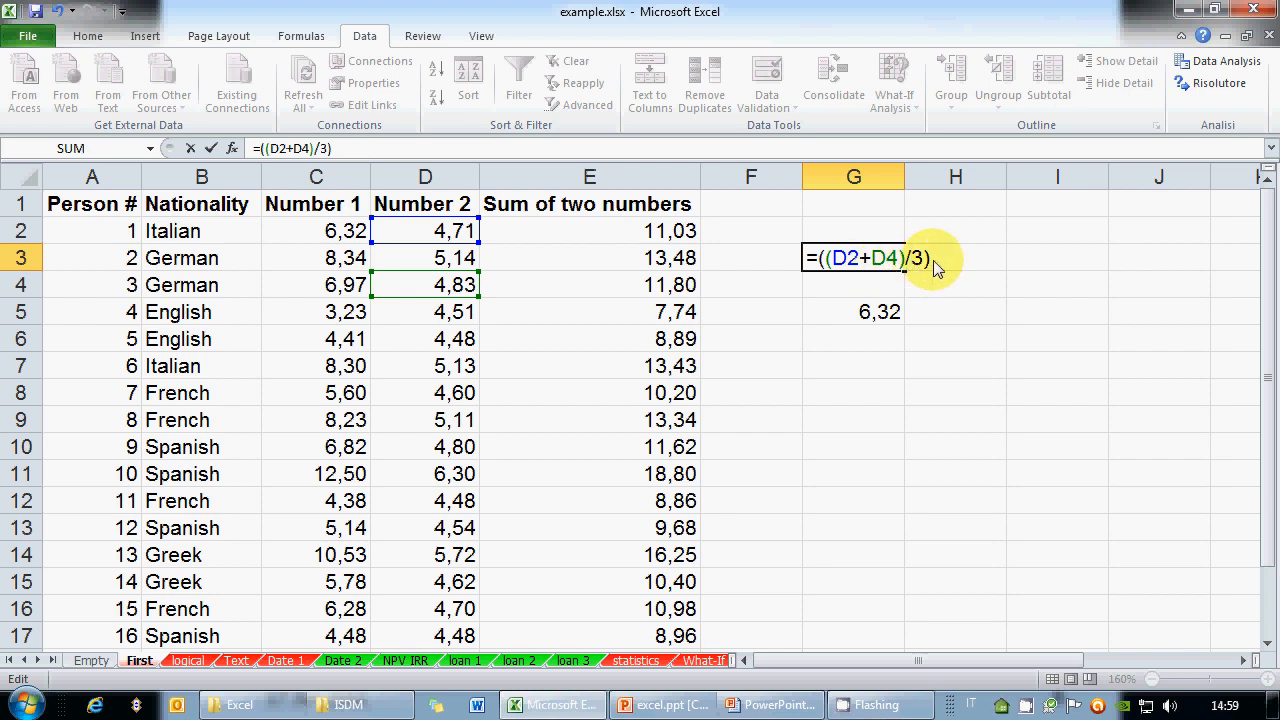
pyautogui.click(924, 268)
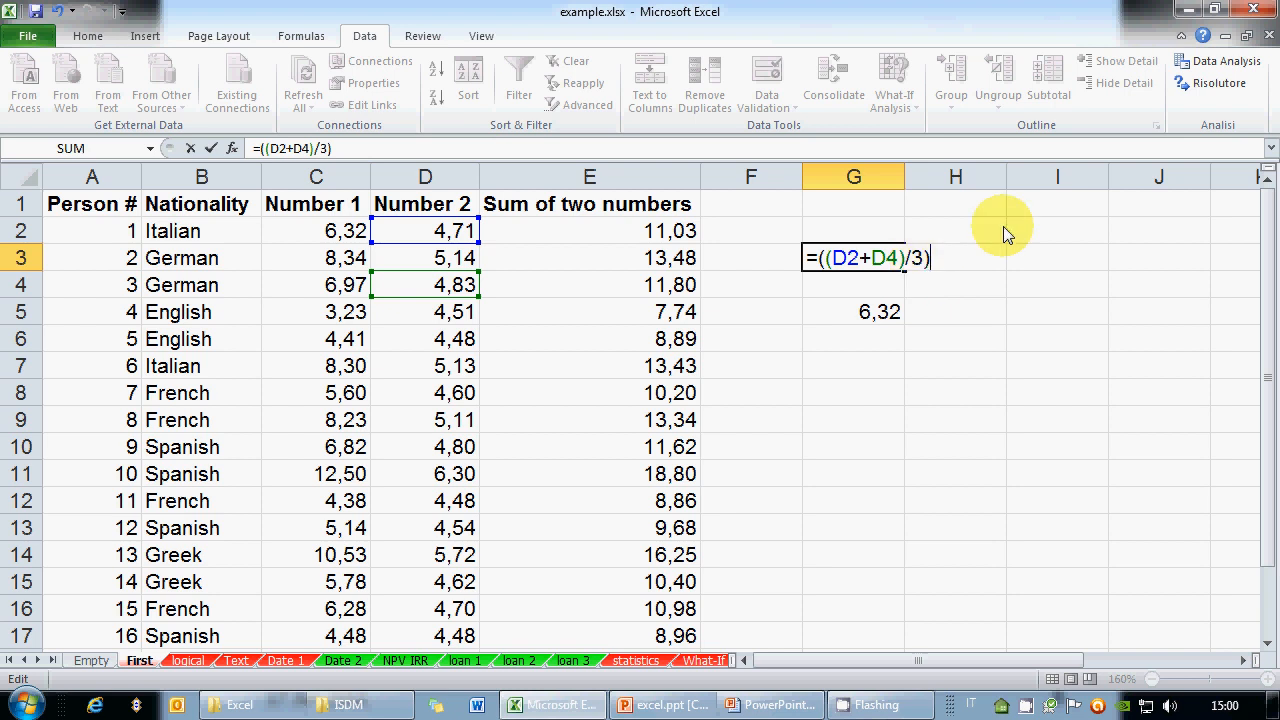
pyautogui.click(910, 258)
pyautogui.write('(')
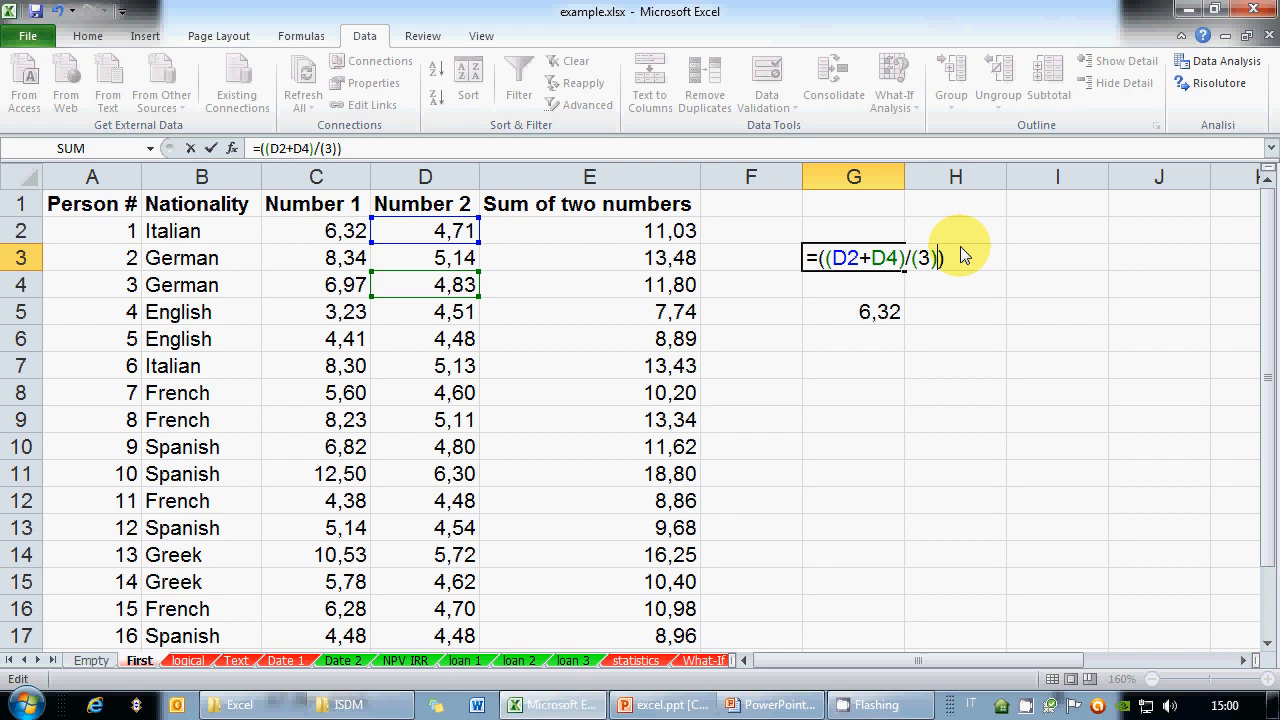
pyautogui.hotkey('ctrl', 'Return')
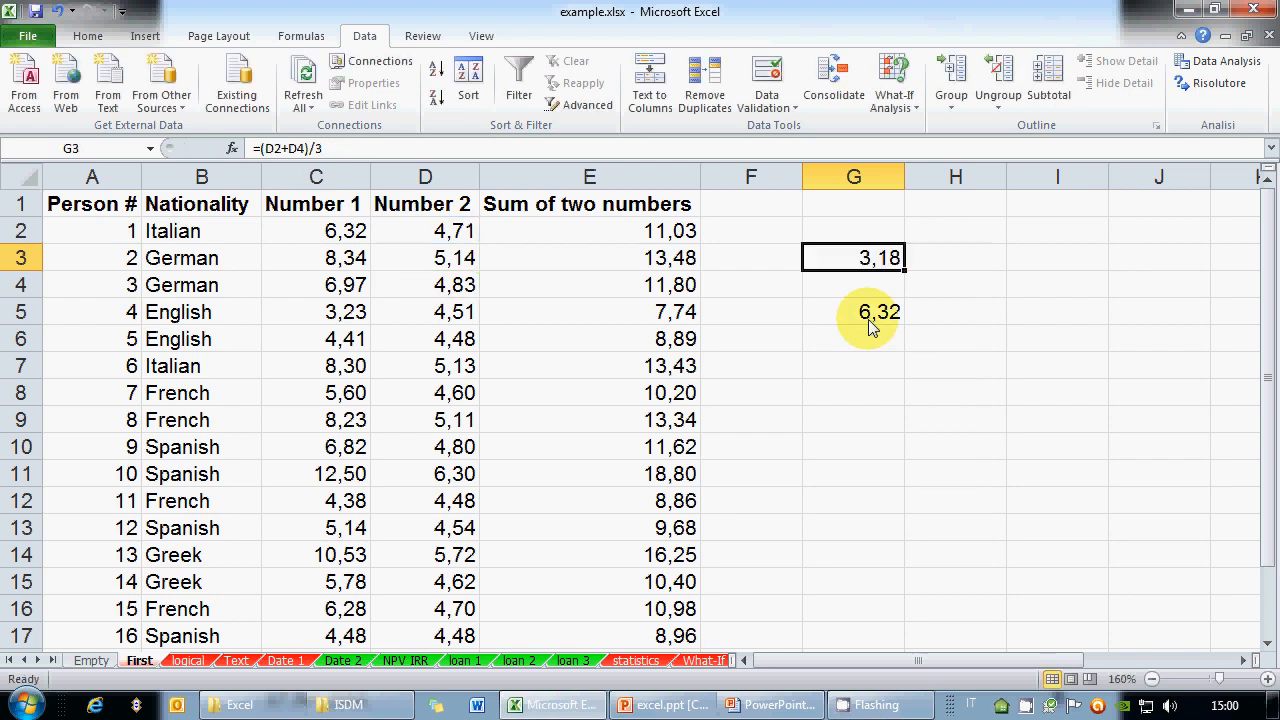
pyautogui.click(848, 391)
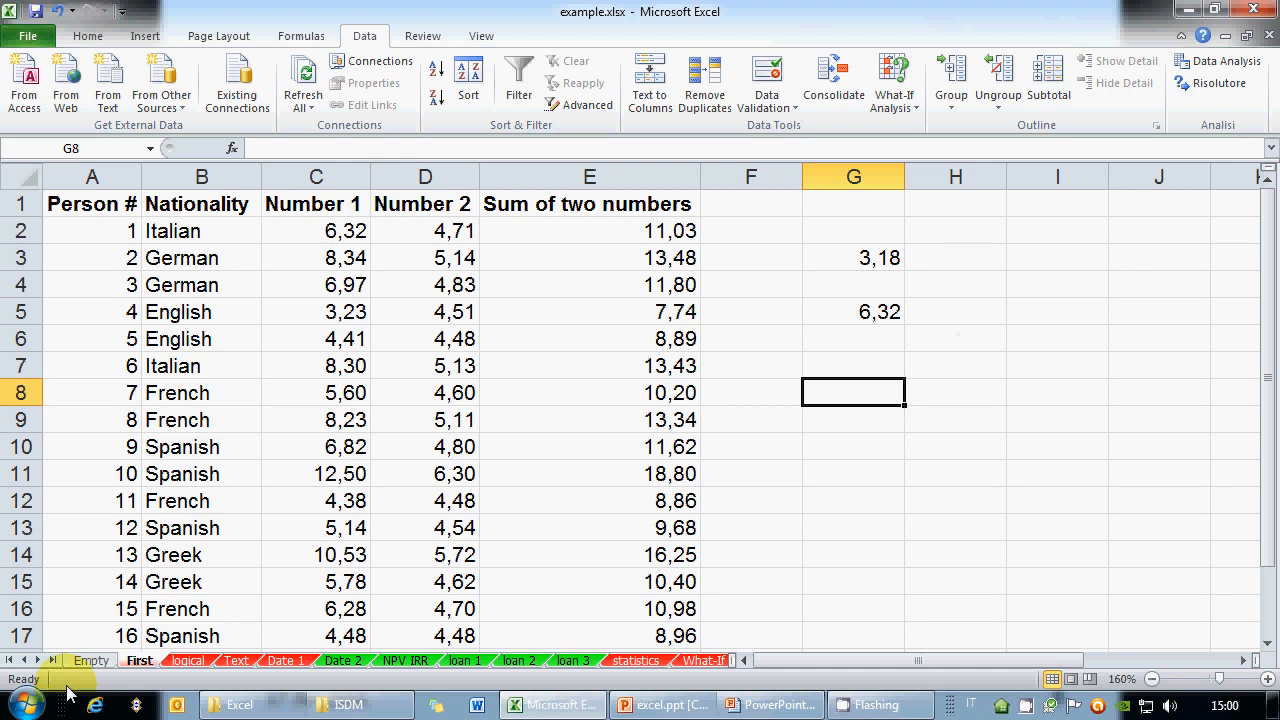
# Launch Math Input Panel from Start > All Programs > Accessories
pyautogui.click(24, 704)
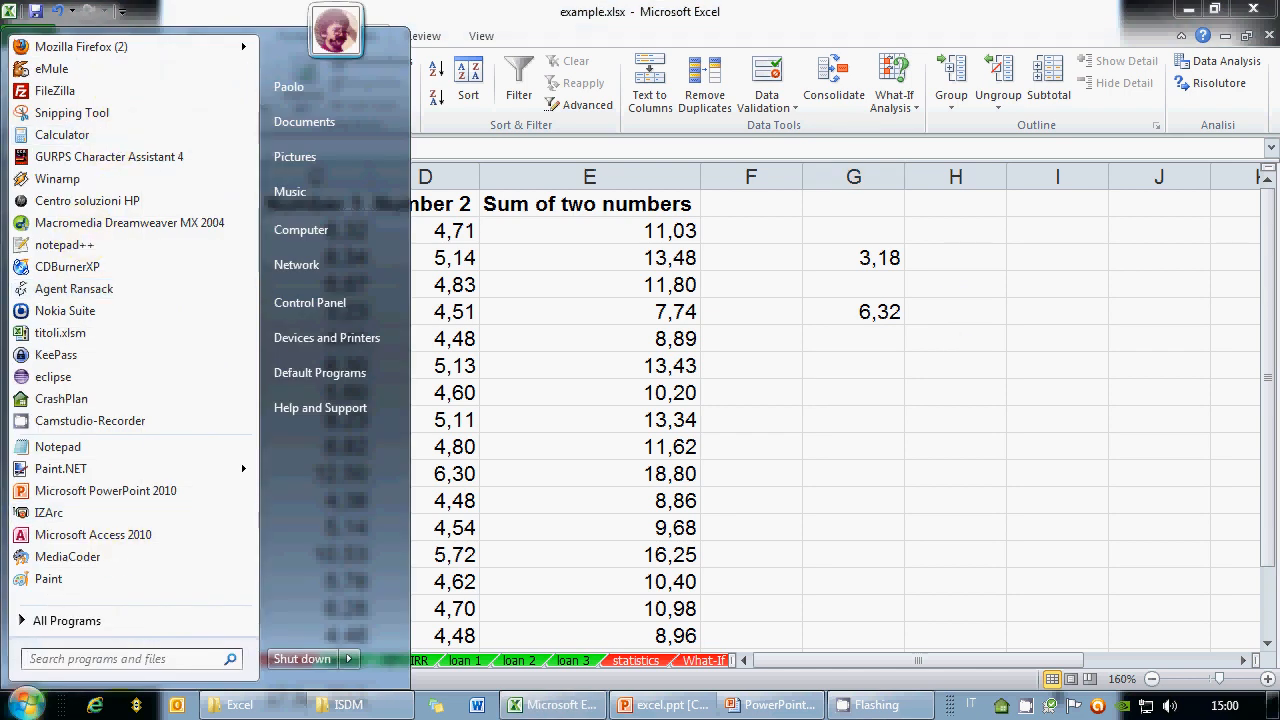
pyautogui.click(100, 620)
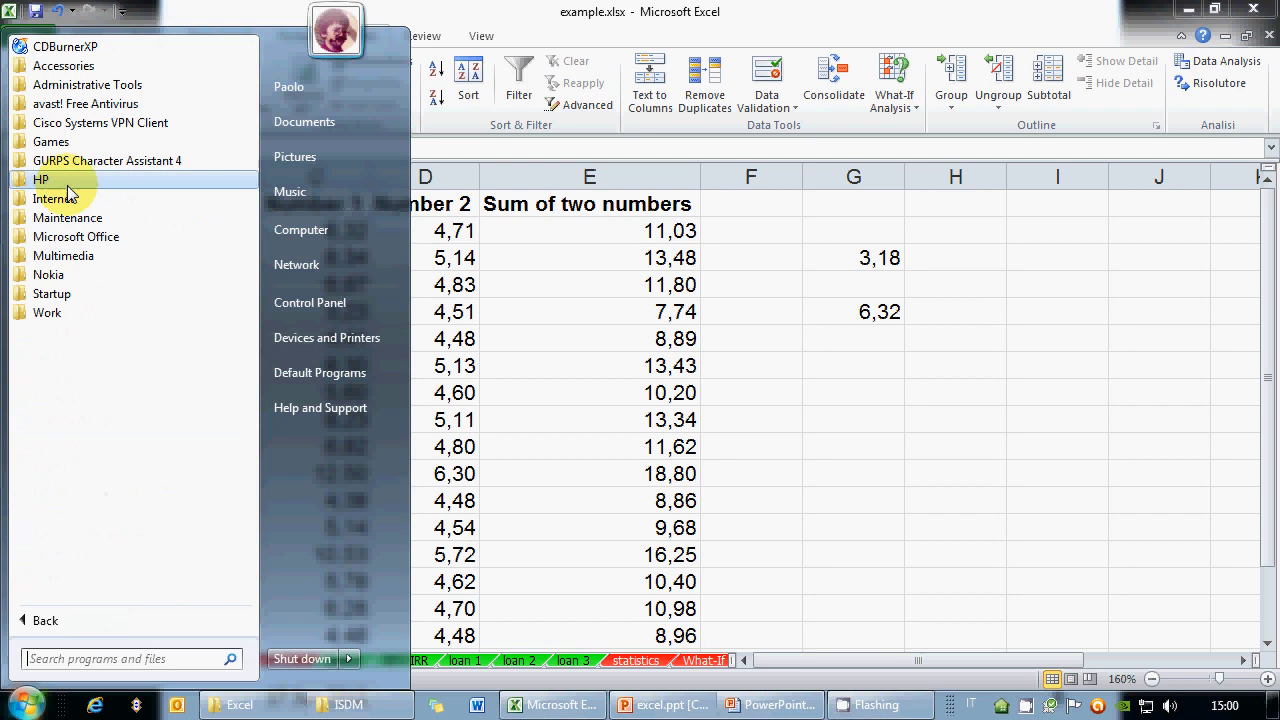
pyautogui.click(95, 68)
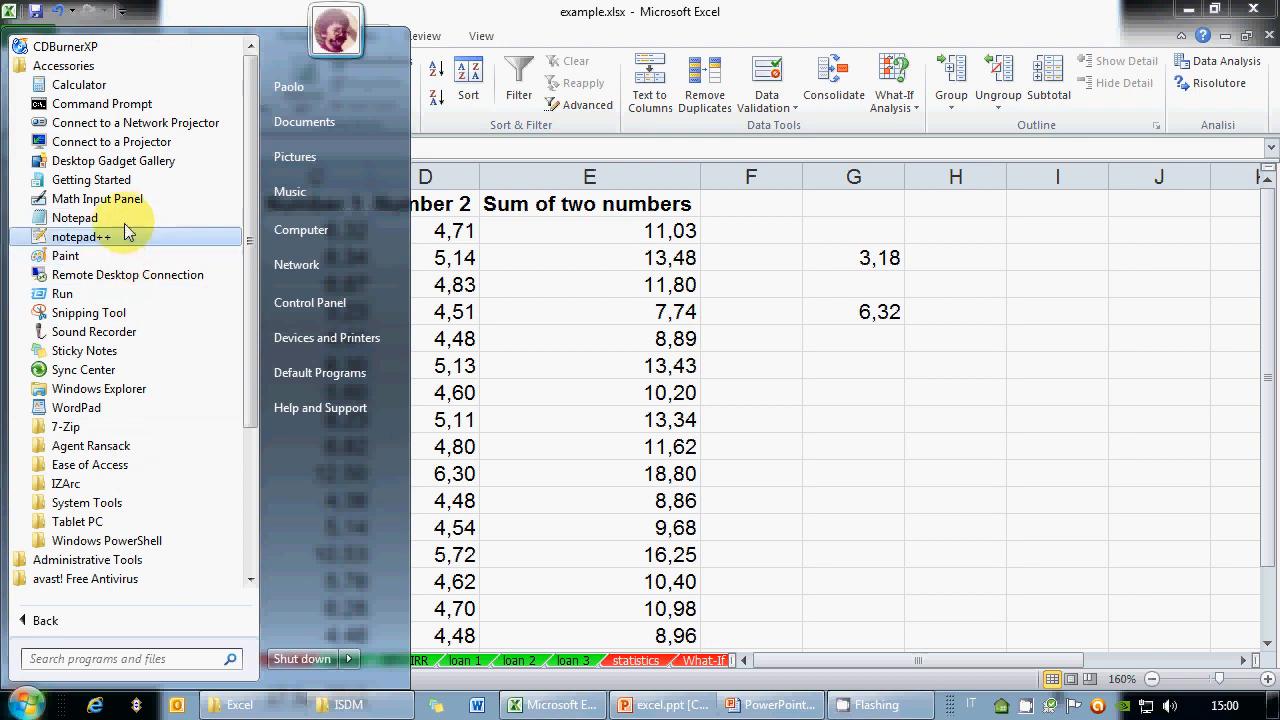
pyautogui.press('Escape')
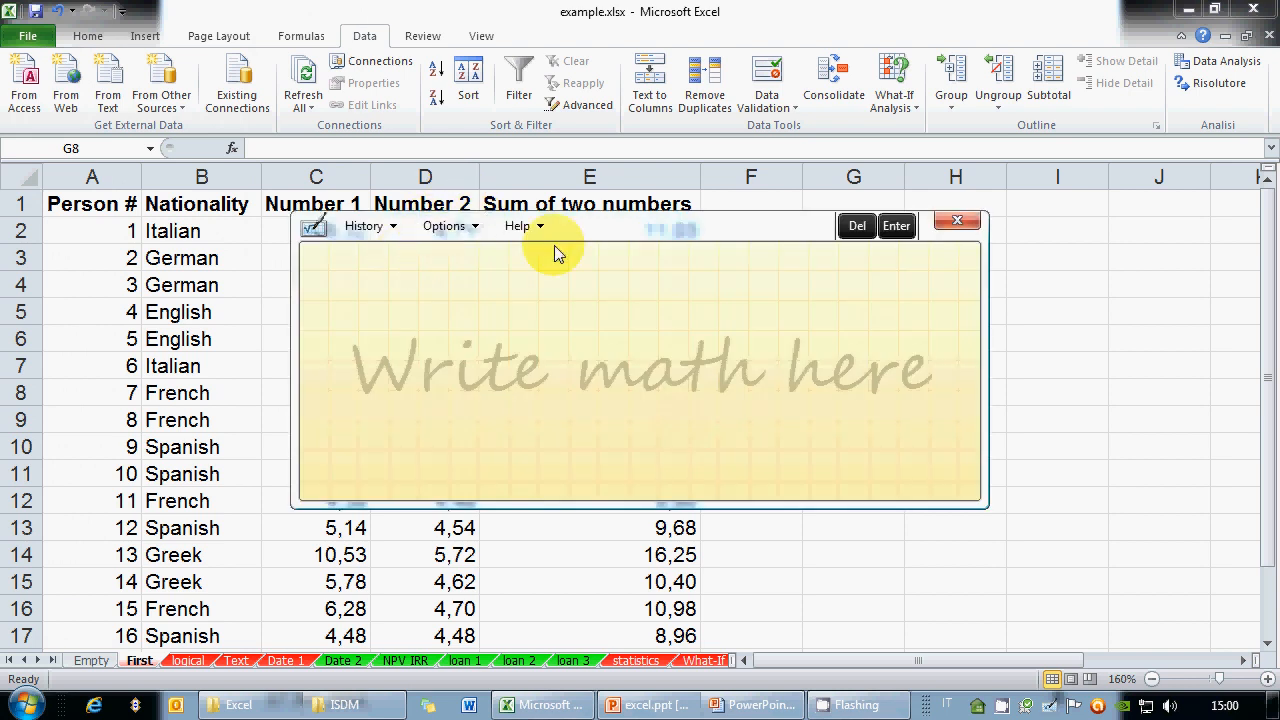
# Handwrite ((C2−D2)/(C3+C4))²−5 in Math Input Panel, moving the panel clear of the data
pyautogui.moveTo(618, 226); pyautogui.dragTo(817, 182)
pyautogui.moveTo(595, 284)
pyautogui.mouseDown()
pyautogui.moveTo(572, 300)
pyautogui.moveTo(593, 318)
pyautogui.moveTo(635, 323)
pyautogui.moveTo(695, 304)
pyautogui.moveTo(776, 317)
pyautogui.mouseUp()
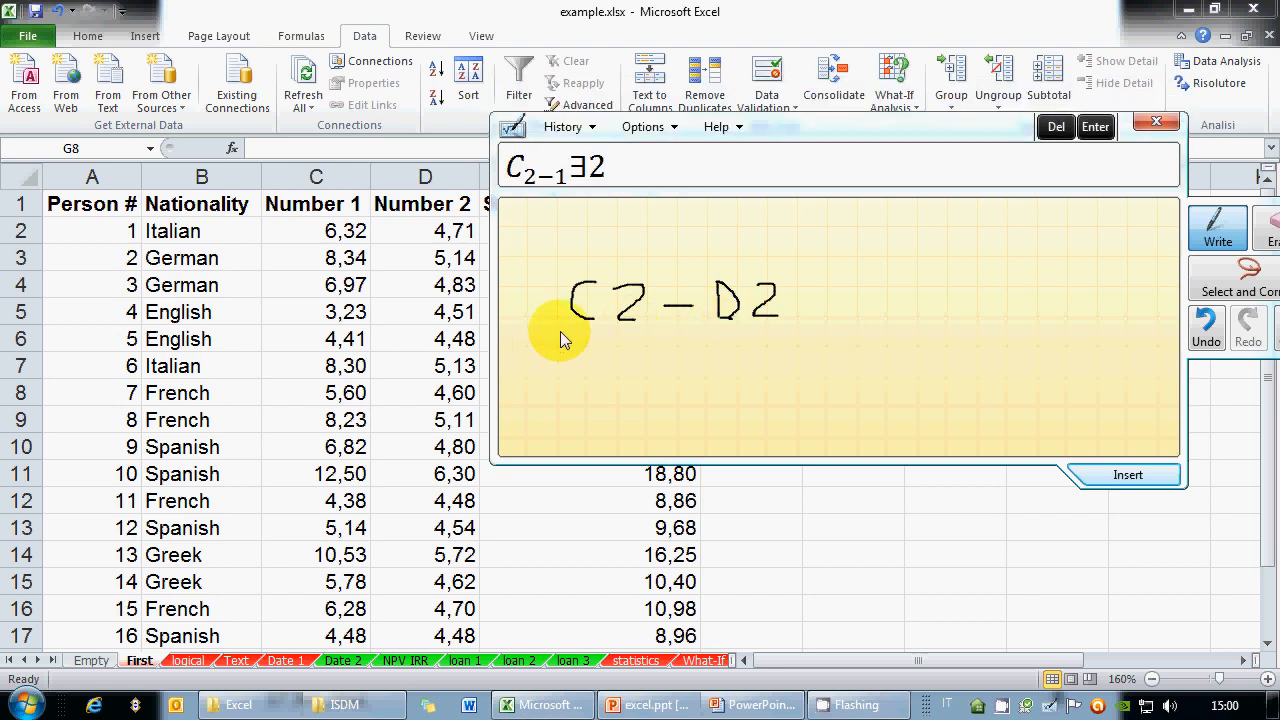
pyautogui.moveTo(560, 331); pyautogui.dragTo(779, 327)
pyautogui.moveTo(595, 344)
pyautogui.mouseDown()
pyautogui.moveTo(584, 345)
pyautogui.moveTo(595, 368)
pyautogui.mouseUp()
pyautogui.moveTo(607, 348)
pyautogui.mouseDown()
pyautogui.moveTo(618, 346)
pyautogui.moveTo(604, 368)
pyautogui.moveTo(657, 372)
pyautogui.mouseUp()
pyautogui.moveTo(647, 363)
pyautogui.mouseDown()
pyautogui.moveTo(705, 372)
pyautogui.moveTo(724, 353)
pyautogui.moveTo(739, 359)
pyautogui.moveTo(733, 370)
pyautogui.mouseUp()
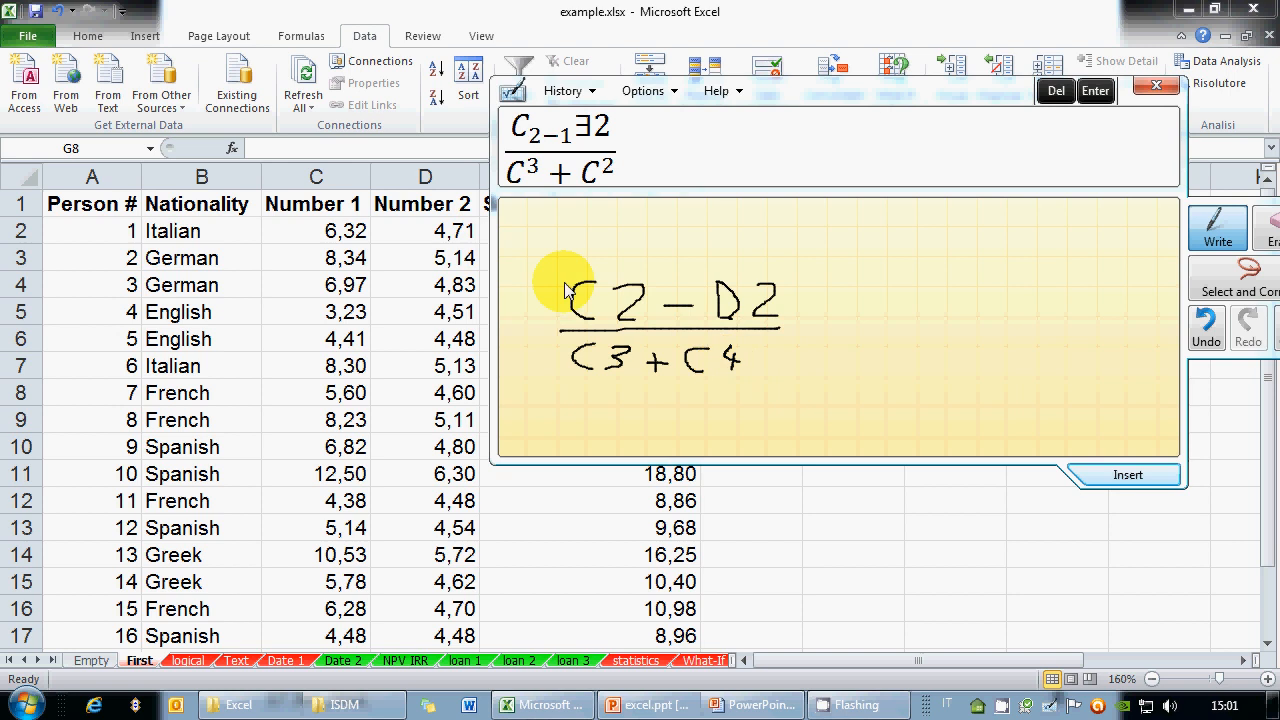
pyautogui.moveTo(562, 281); pyautogui.dragTo(539, 373)
pyautogui.moveTo(788, 271); pyautogui.dragTo(782, 388)
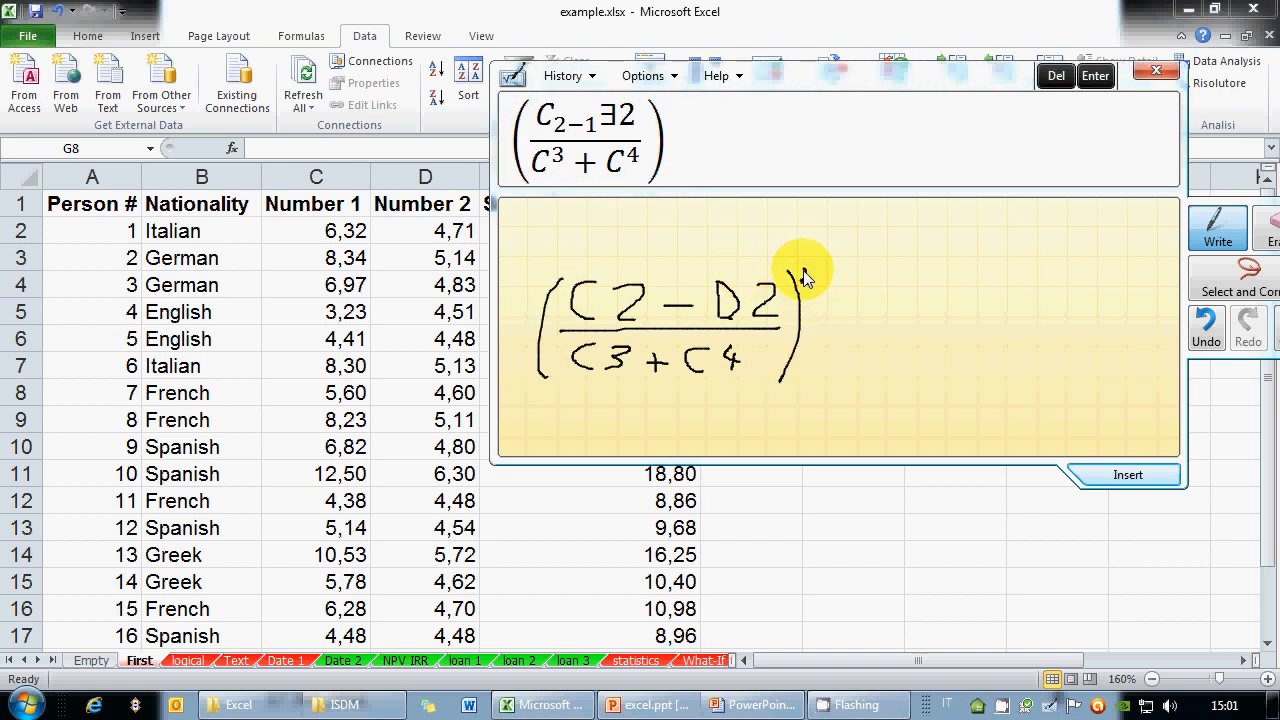
pyautogui.moveTo(800, 270)
pyautogui.mouseDown()
pyautogui.moveTo(839, 322)
pyautogui.moveTo(883, 319)
pyautogui.moveTo(868, 331)
pyautogui.moveTo(885, 305)
pyautogui.mouseUp()
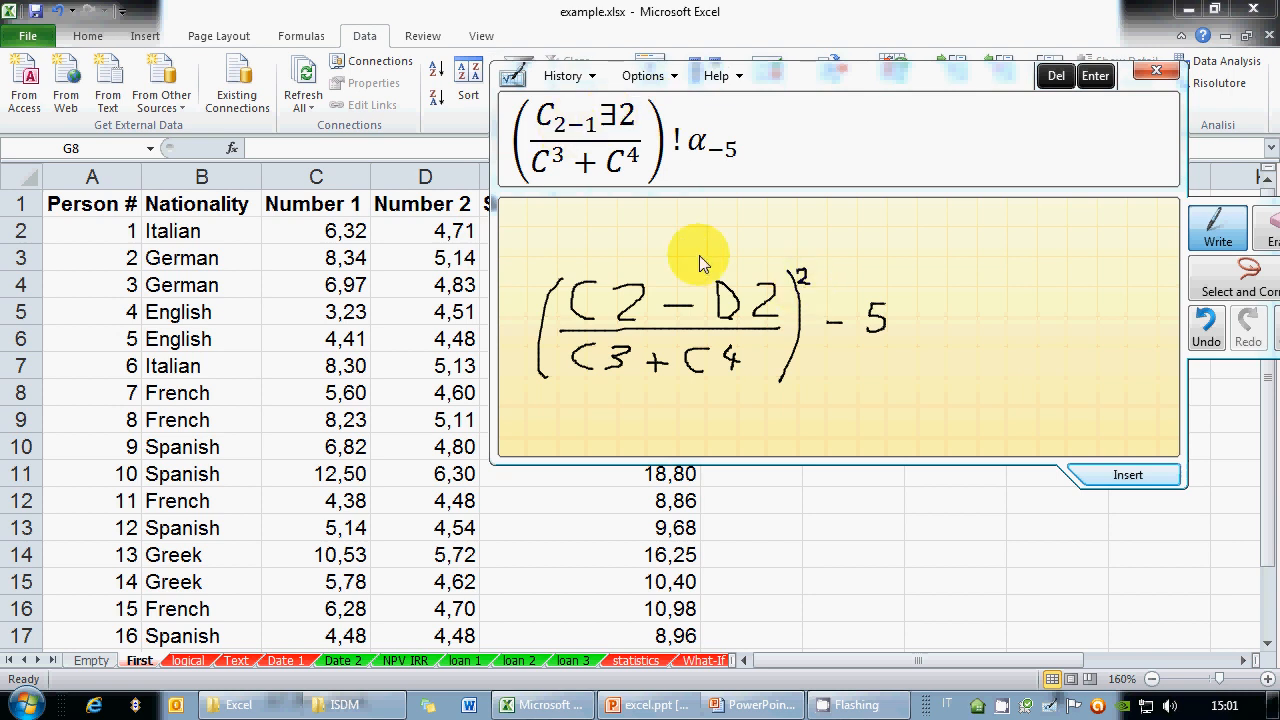
pyautogui.moveTo(781, 80)
pyautogui.mouseDown()
pyautogui.moveTo(374, 101)
pyautogui.moveTo(300, 5)
pyautogui.moveTo(914, 101)
pyautogui.moveTo(380, 105)
pyautogui.moveTo(271, 25)
pyautogui.moveTo(357, 12)
pyautogui.mouseUp()
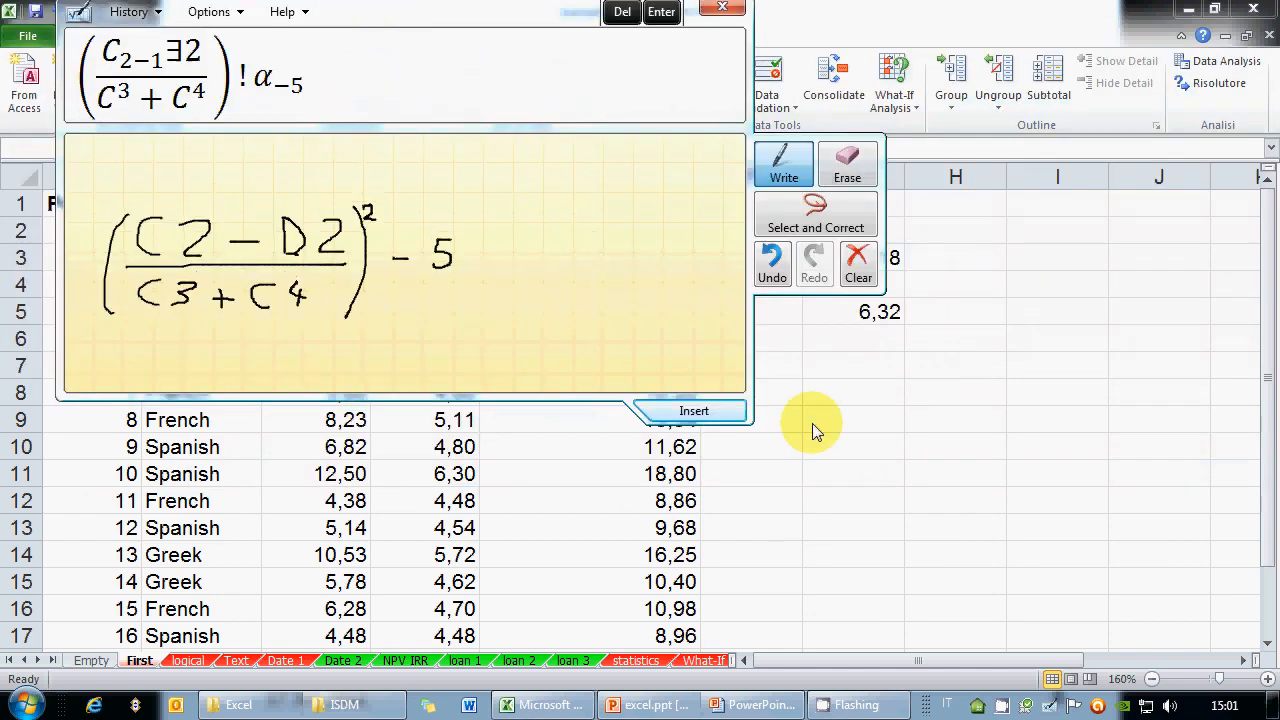
# Type =C2-D2^2/C3+c4-5 into G8, then erase it back to just the equals sign
pyautogui.click(836, 397)
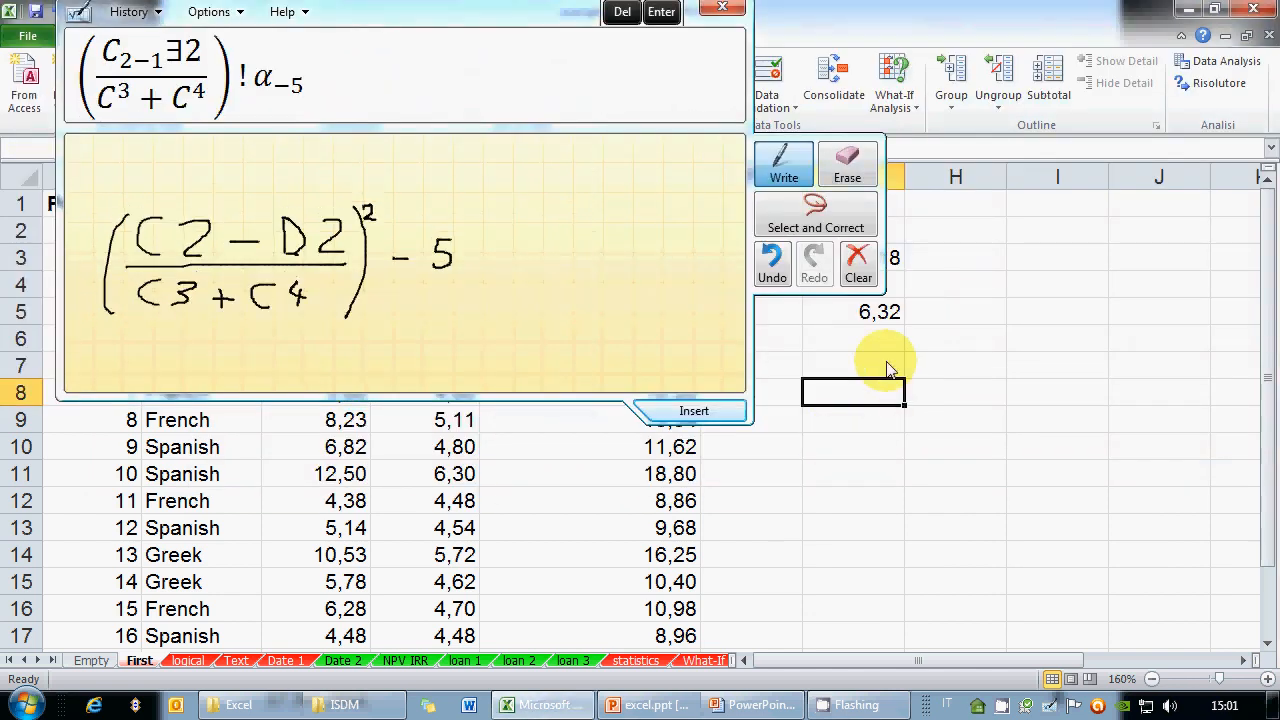
pyautogui.write('=')
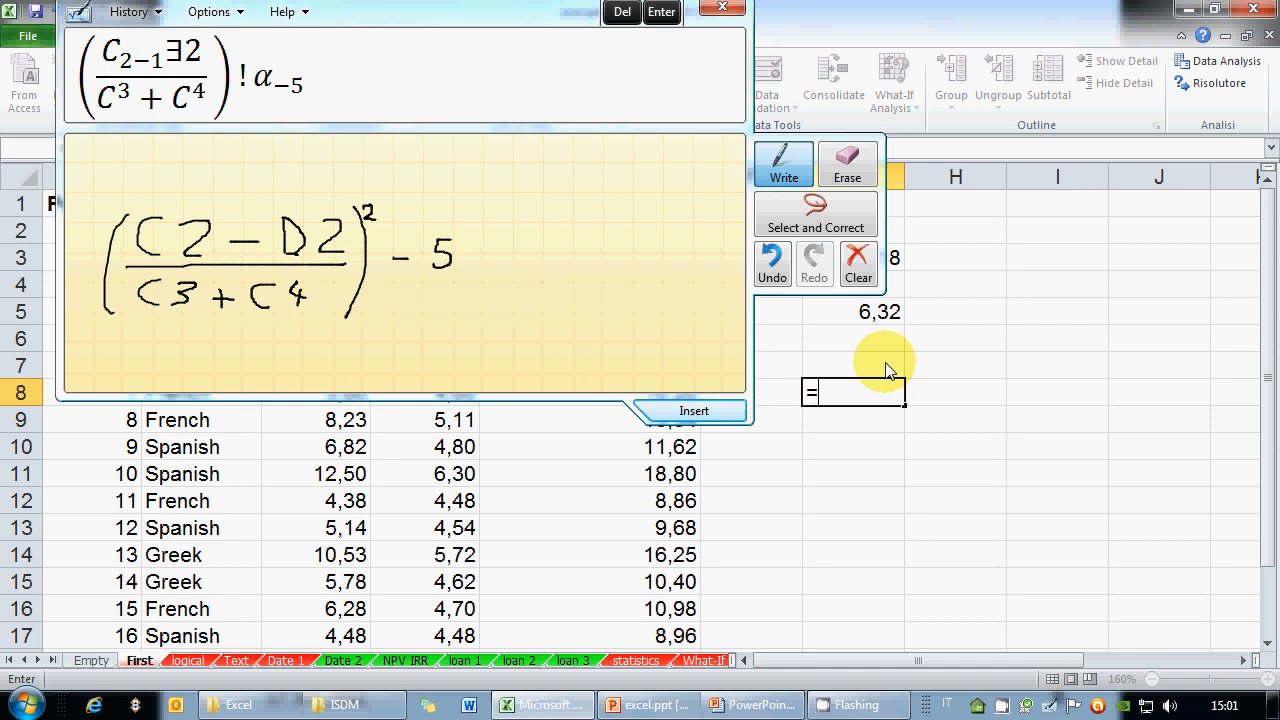
pyautogui.write('C2-D2')
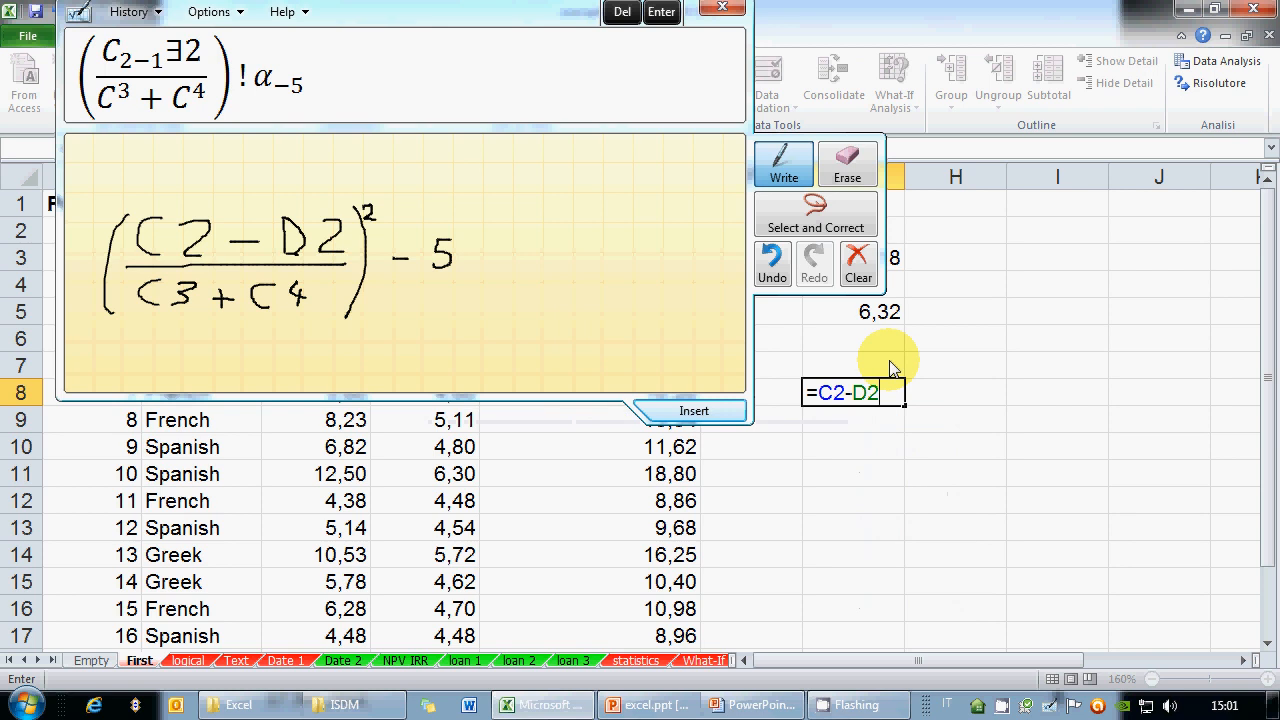
pyautogui.write('^')
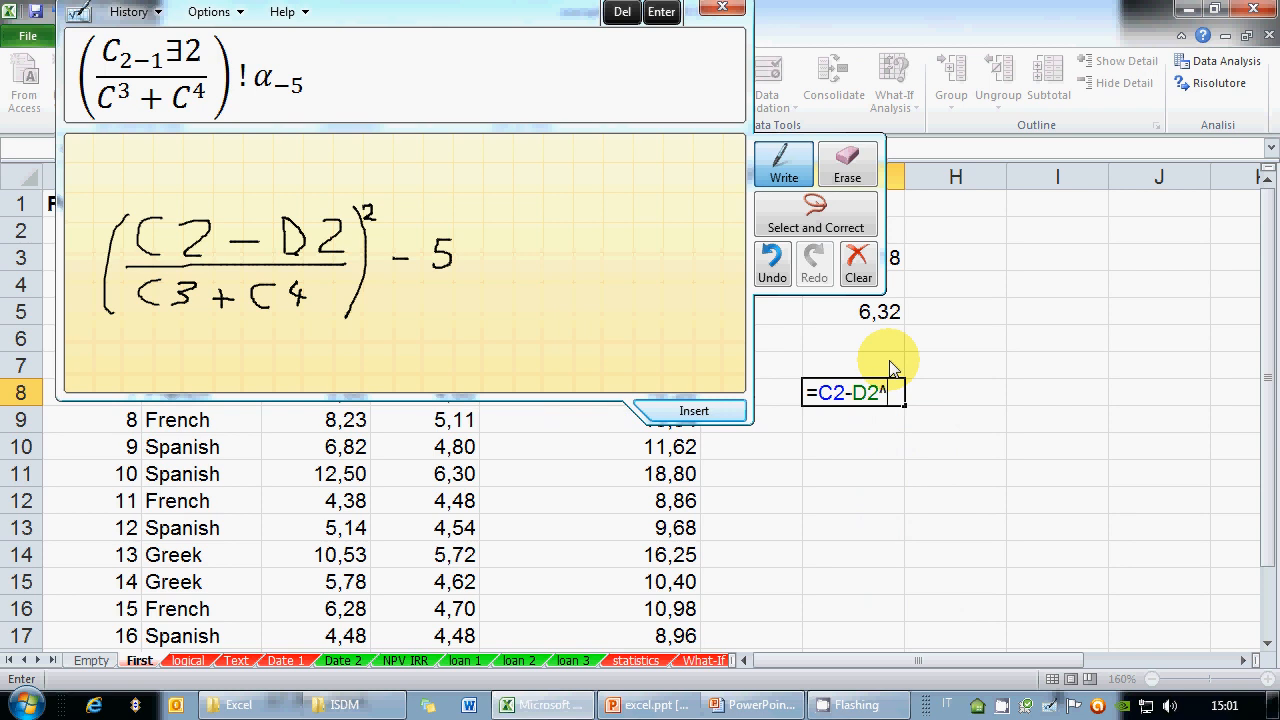
pyautogui.write('2/C')
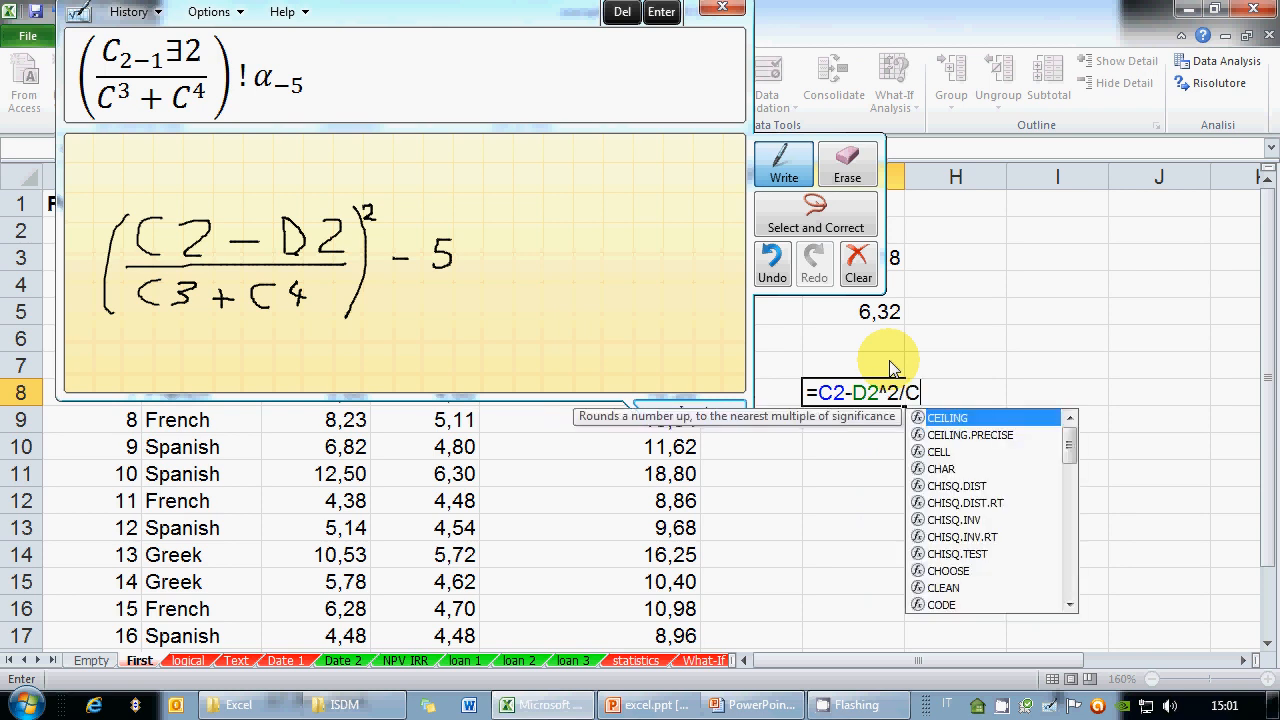
pyautogui.write('3+c')
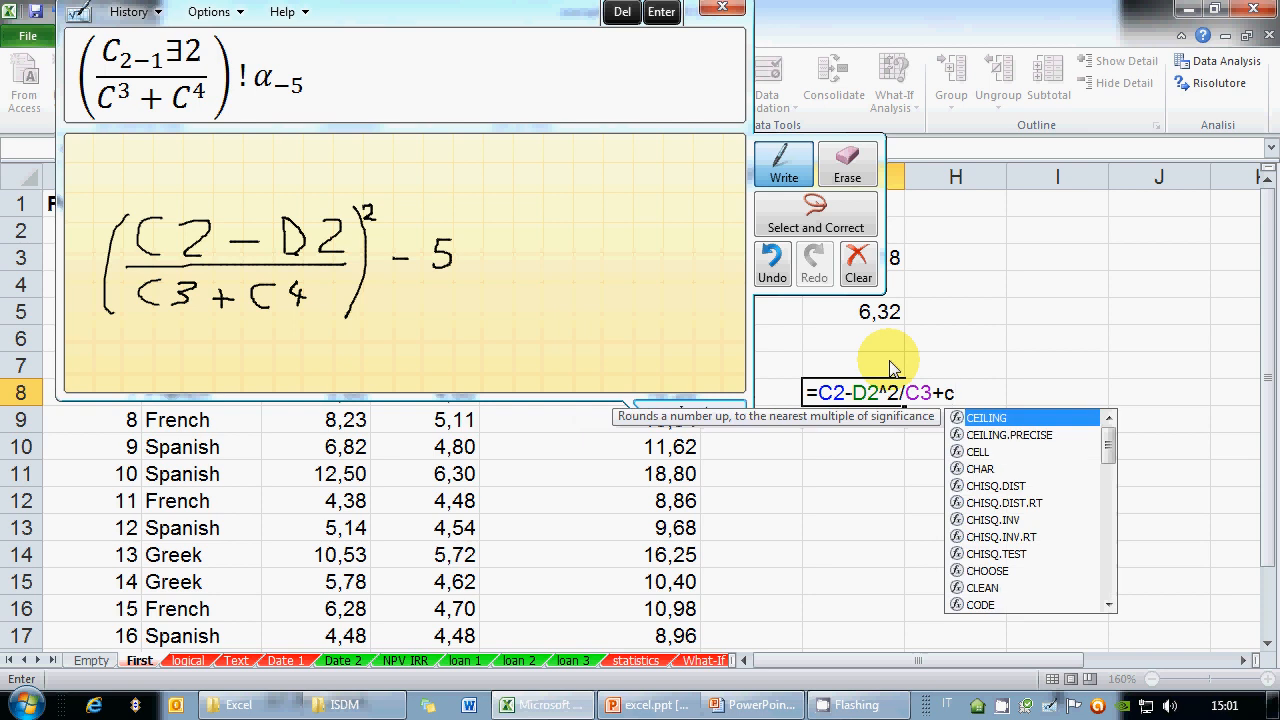
pyautogui.write('5')
pyautogui.press('BackSpace')
pyautogui.write('4-5')
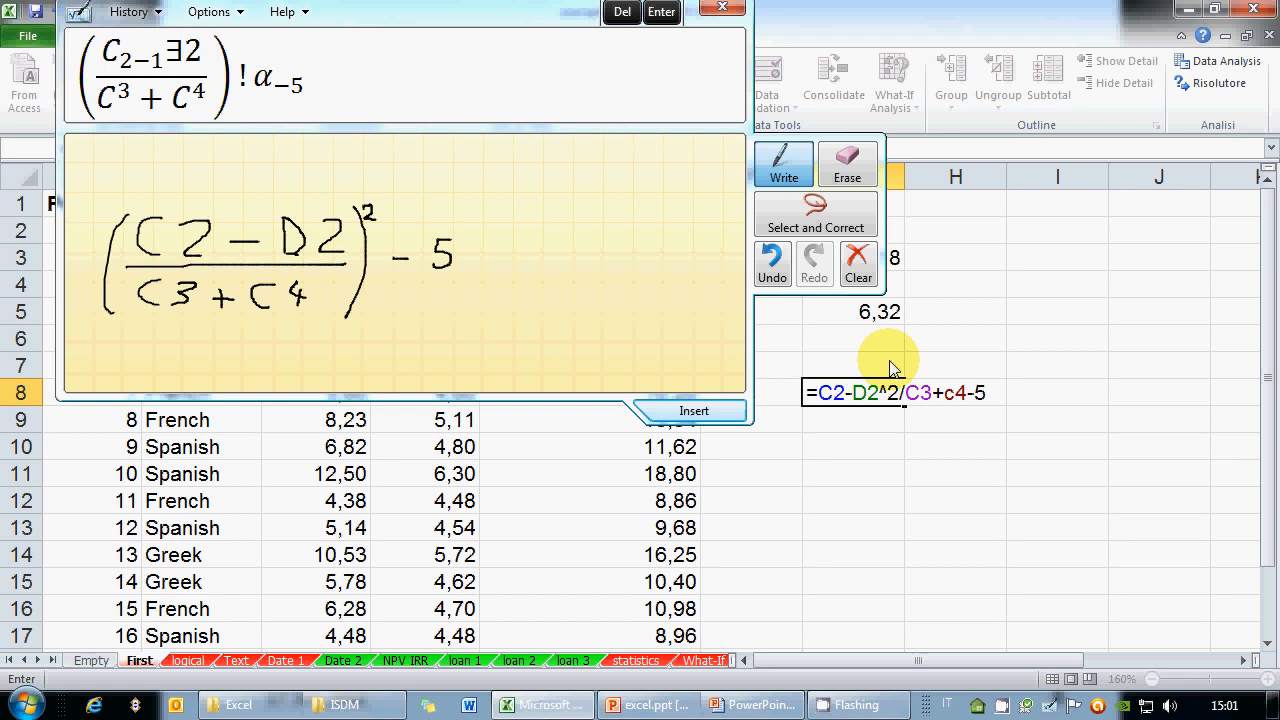
pyautogui.press('BackSpace')
pyautogui.press('BackSpace')
pyautogui.press('BackSpace')
pyautogui.press('BackSpace')
pyautogui.press('BackSpace')
pyautogui.press('BackSpace')
pyautogui.press('BackSpace')
pyautogui.press('BackSpace')
pyautogui.press('BackSpace')
pyautogui.press('BackSpace')
pyautogui.press('BackSpace')
pyautogui.press('BackSpace')
pyautogui.press('BackSpace')
pyautogui.press('BackSpace')
pyautogui.press('BackSpace')
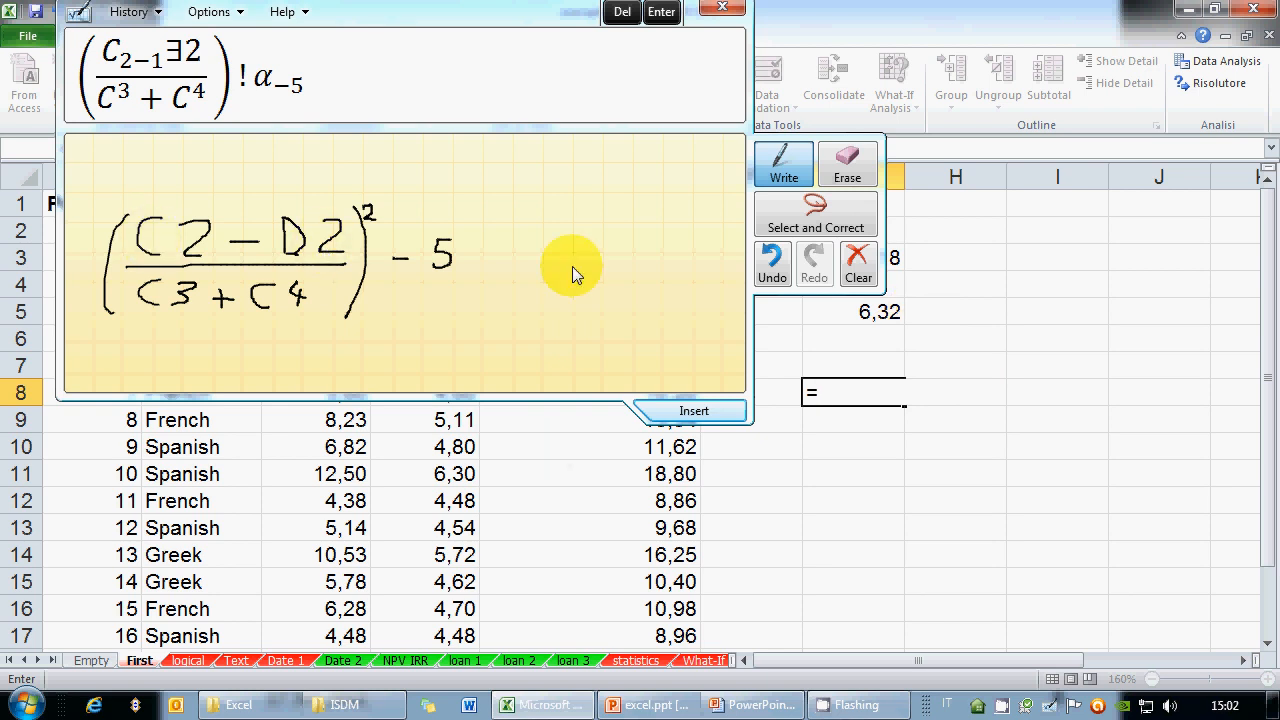
# Build the core of G8's formula as (C2-D2)/(C3+C4) inside an extra bracket
pyautogui.write('C2-D')
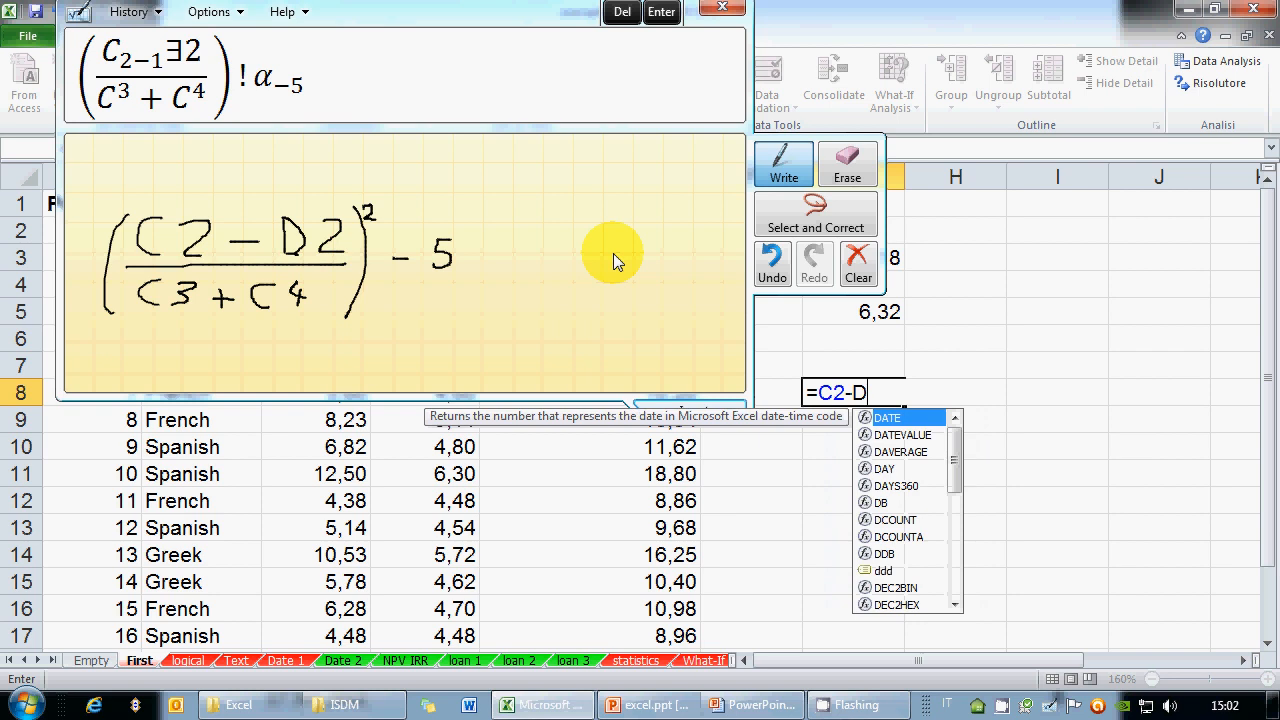
pyautogui.write('2')
pyautogui.click(845, 388)
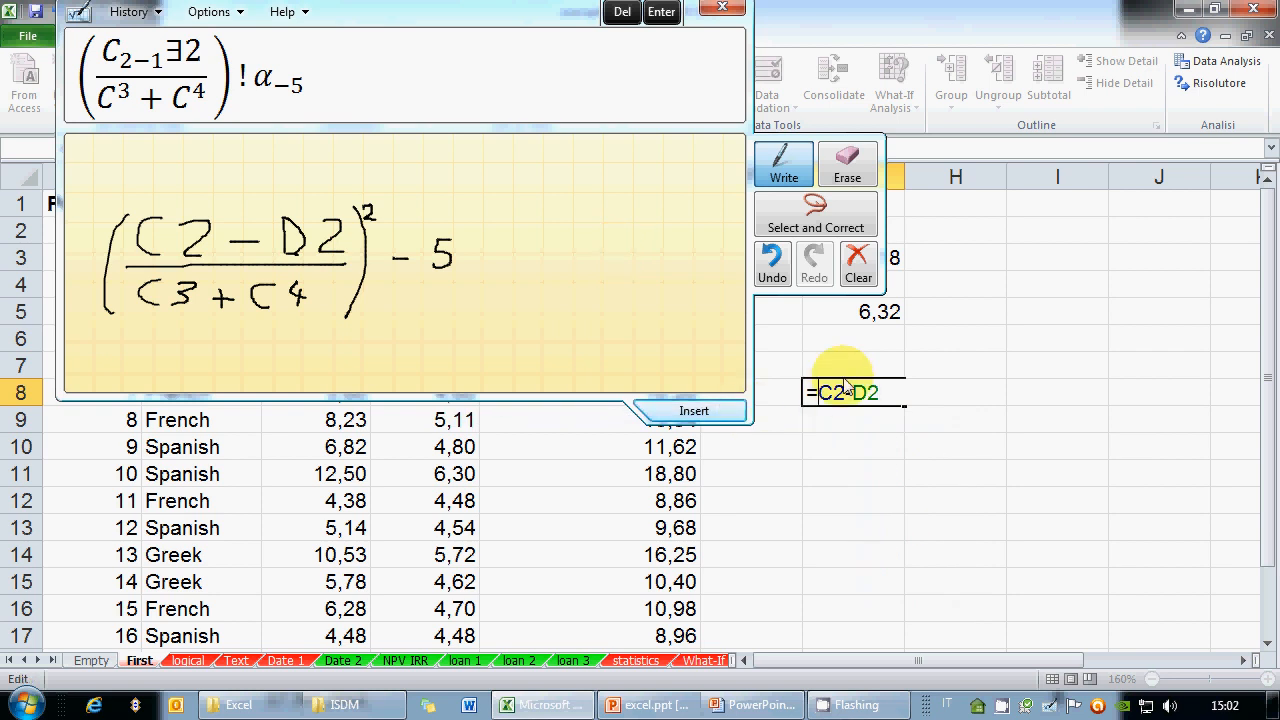
pyautogui.write('(C2-D2')
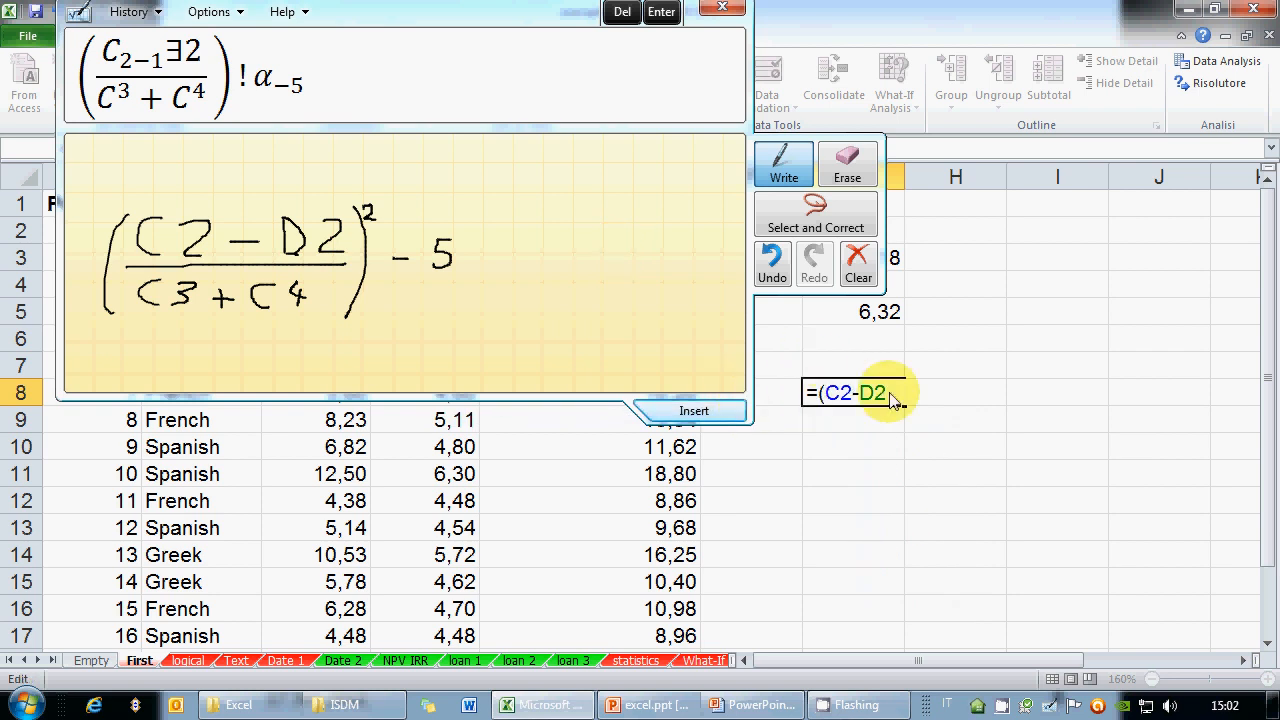
pyautogui.write(')/')
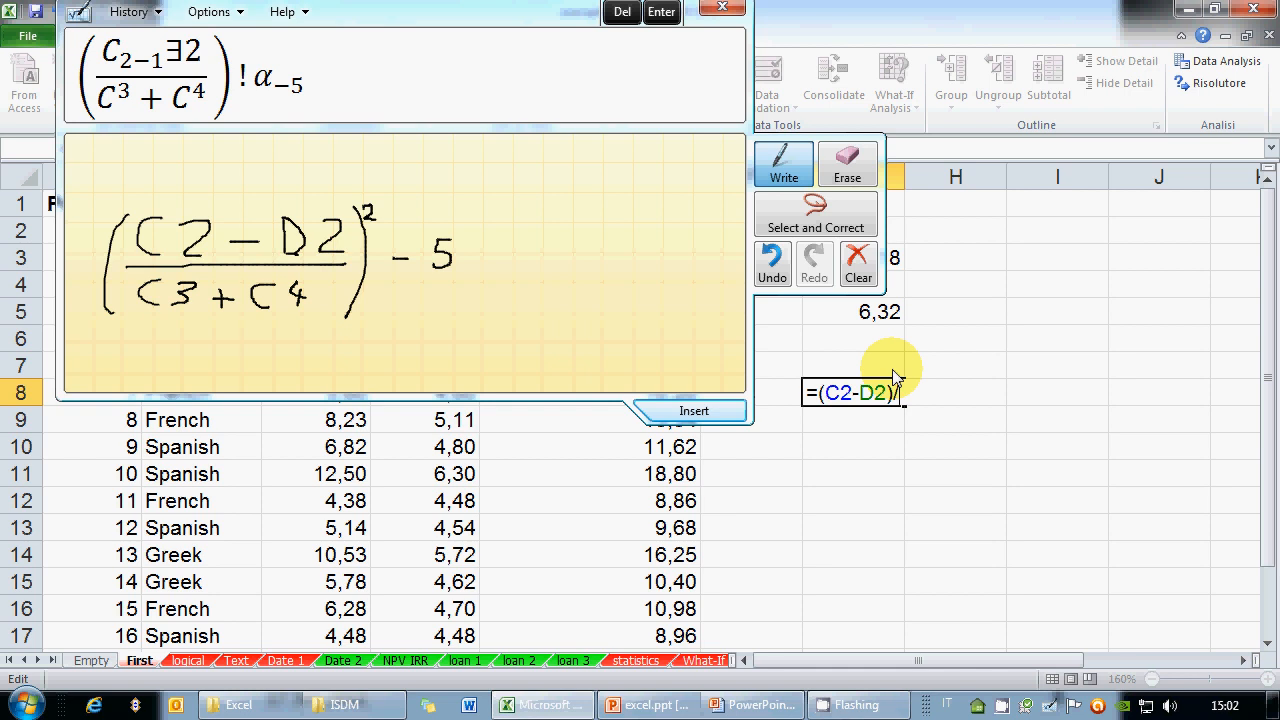
pyautogui.write('(C3+C4)')
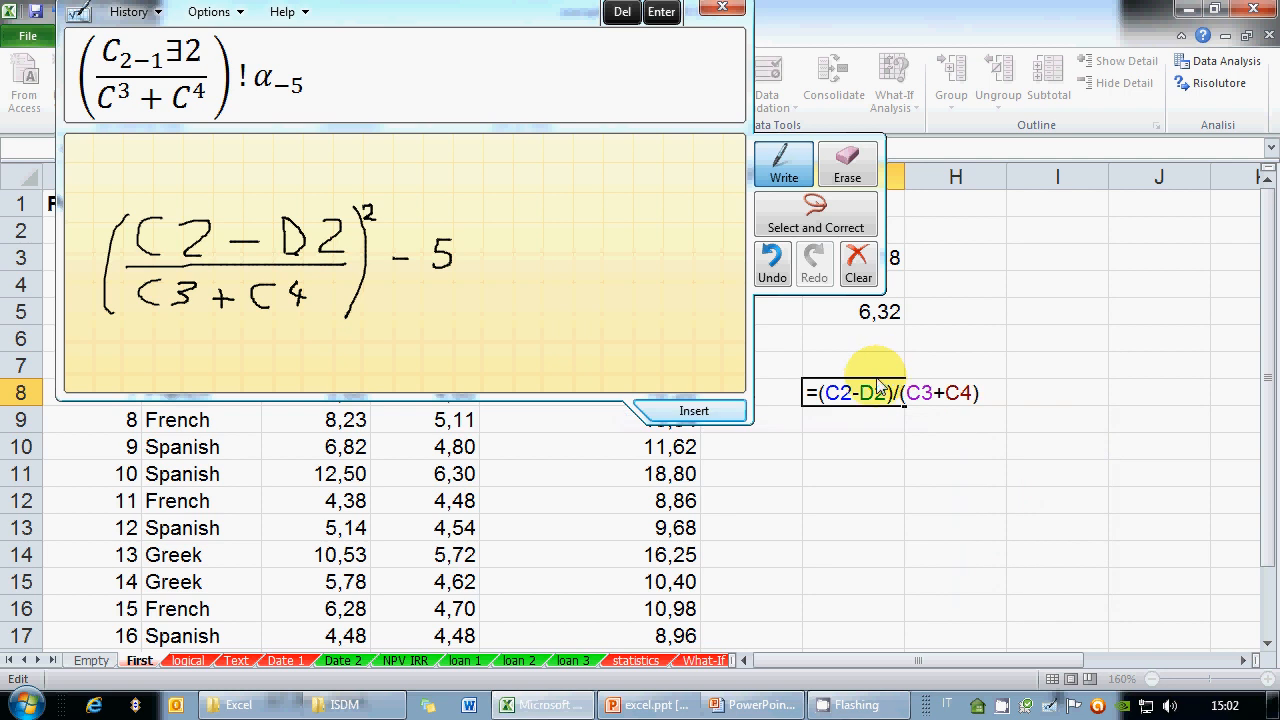
pyautogui.click(816, 392)
pyautogui.write('(')
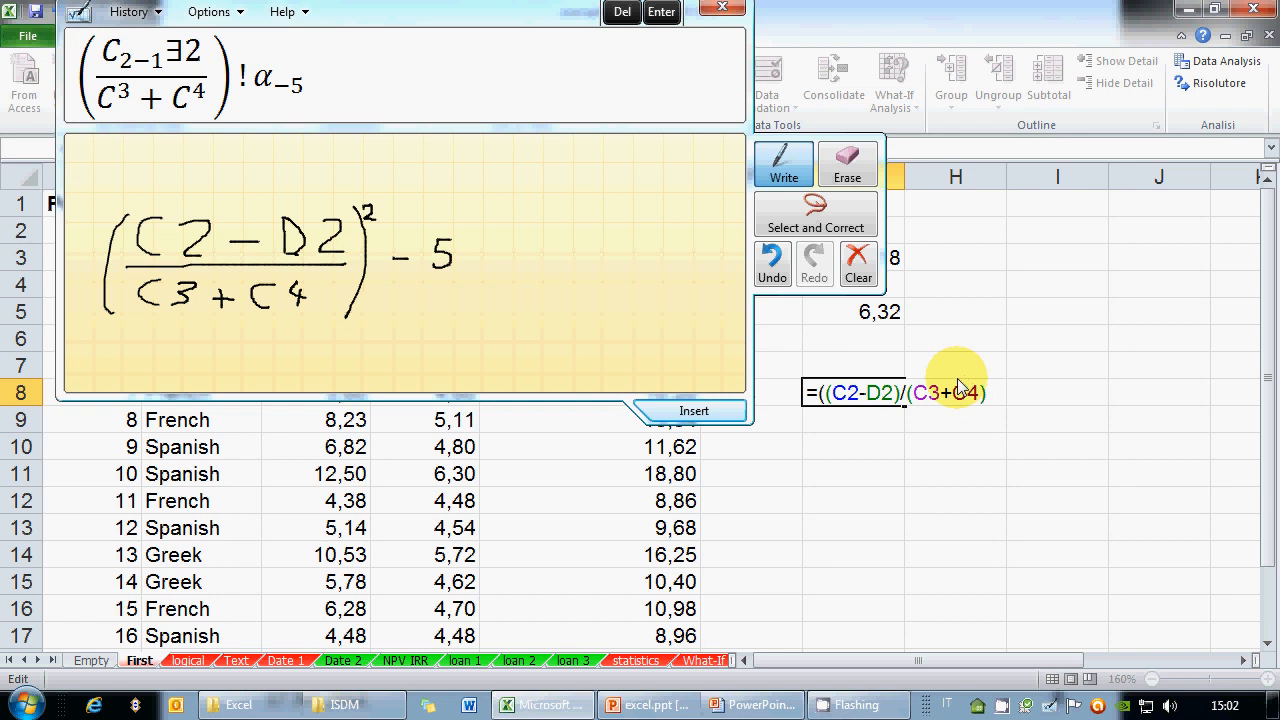
pyautogui.write(')')
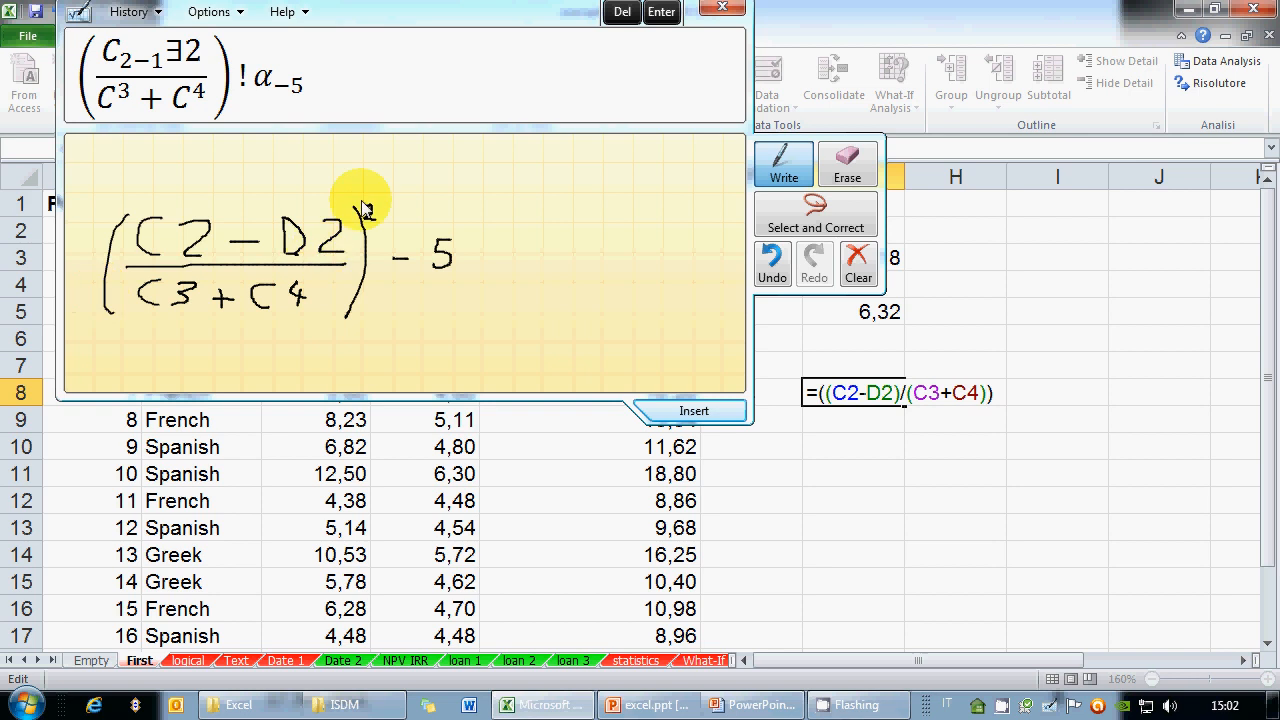
pyautogui.moveTo(365, 210); pyautogui.dragTo(373, 218)
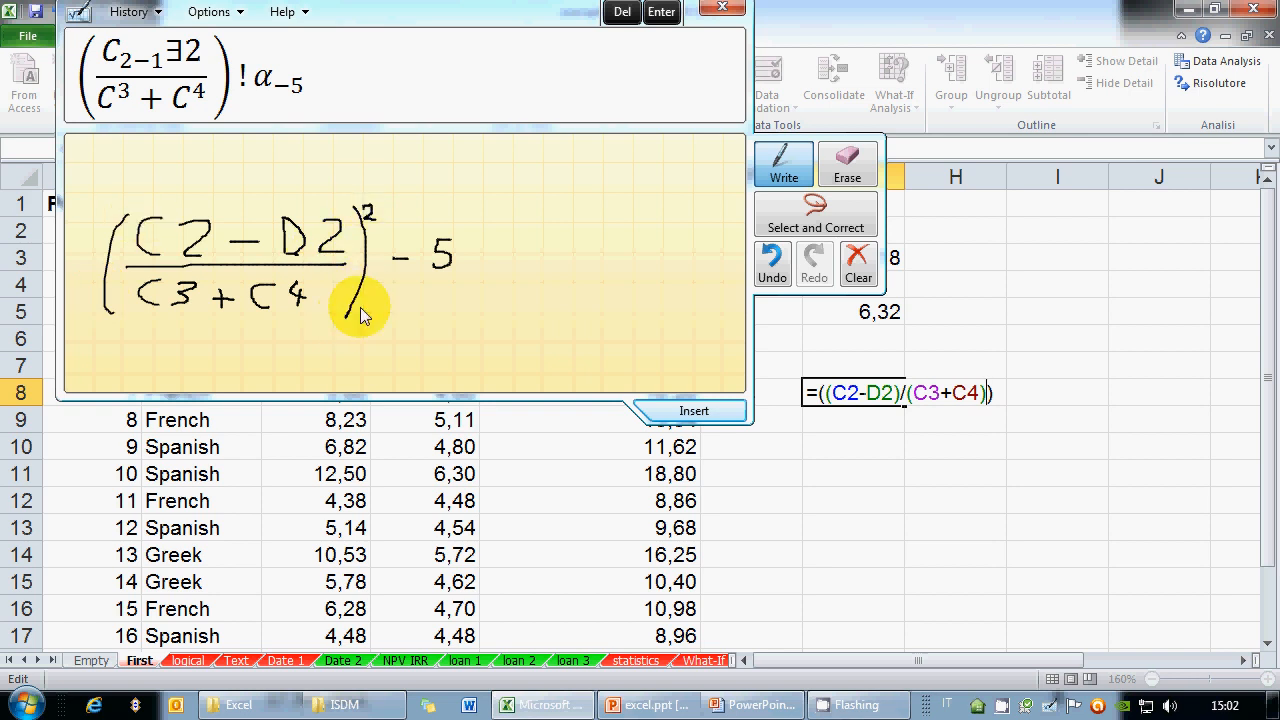
# Append ^2-5 to G8's formula with closing brackets after the fraction and exponent
pyautogui.click(990, 393)
pyautogui.press('BackSpace')
pyautogui.write('^')
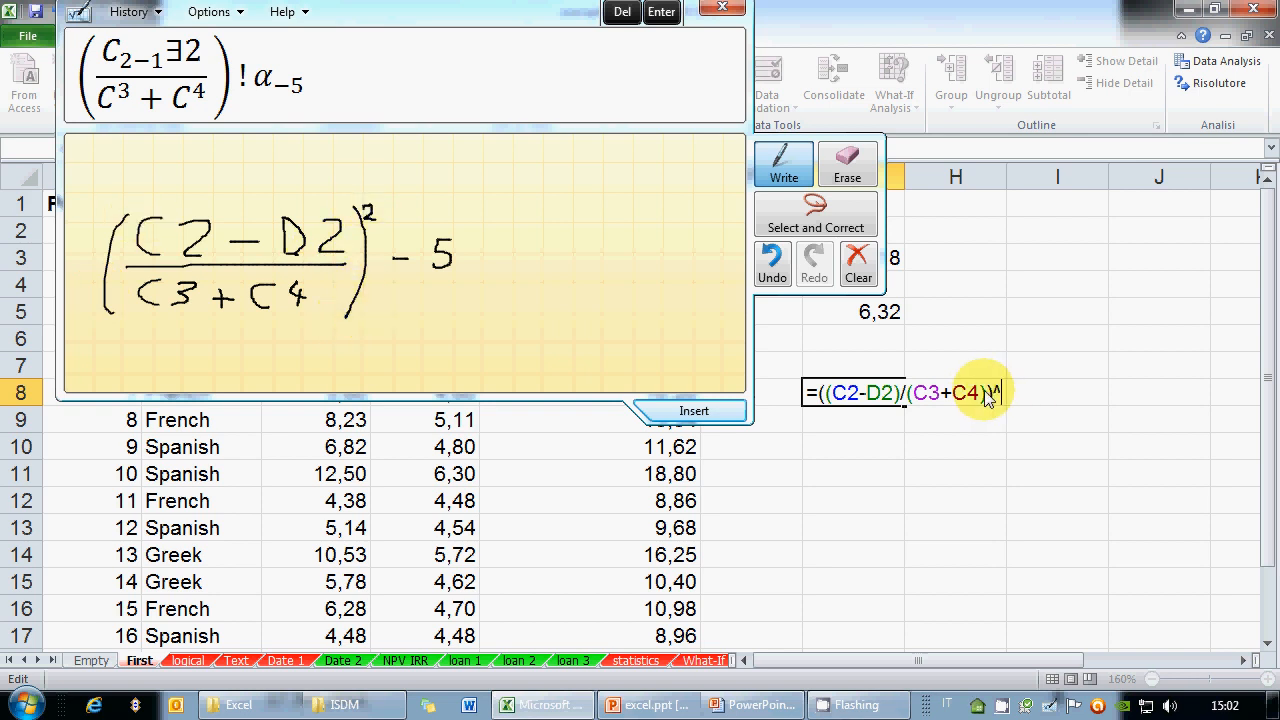
pyautogui.write('2-5')
pyautogui.click(988, 393)
pyautogui.write(')')
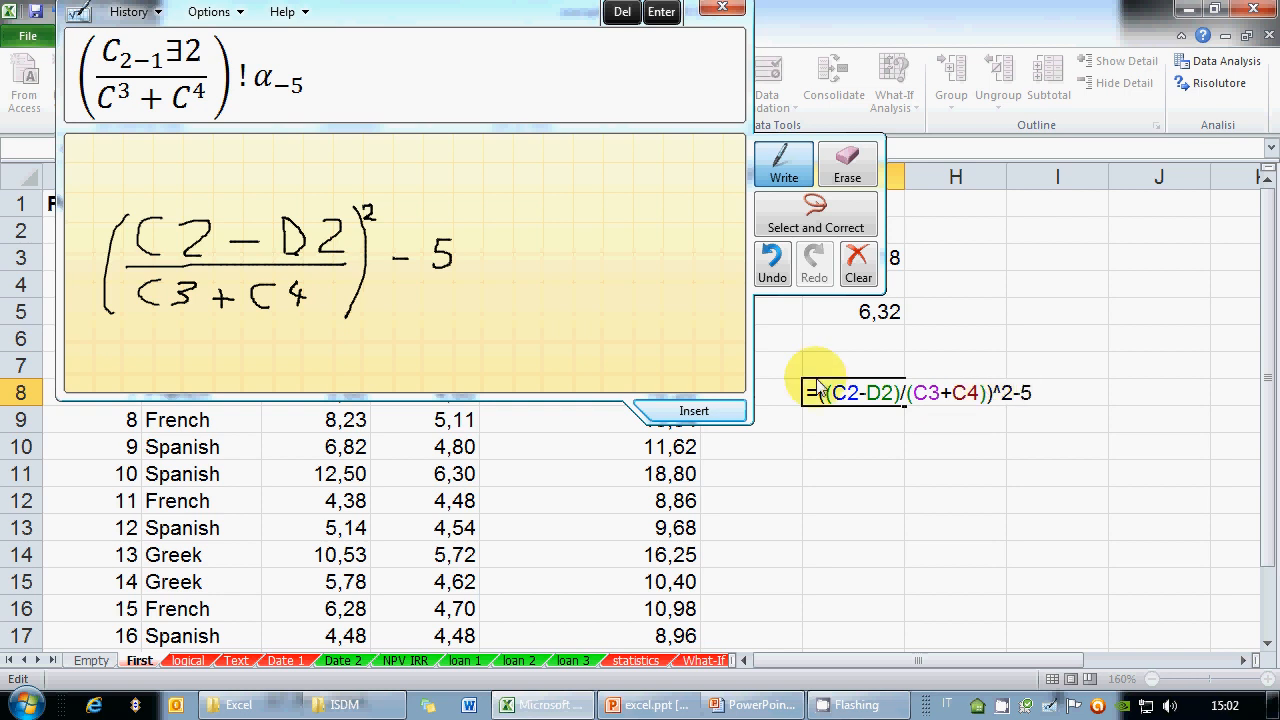
pyautogui.click(1043, 392)
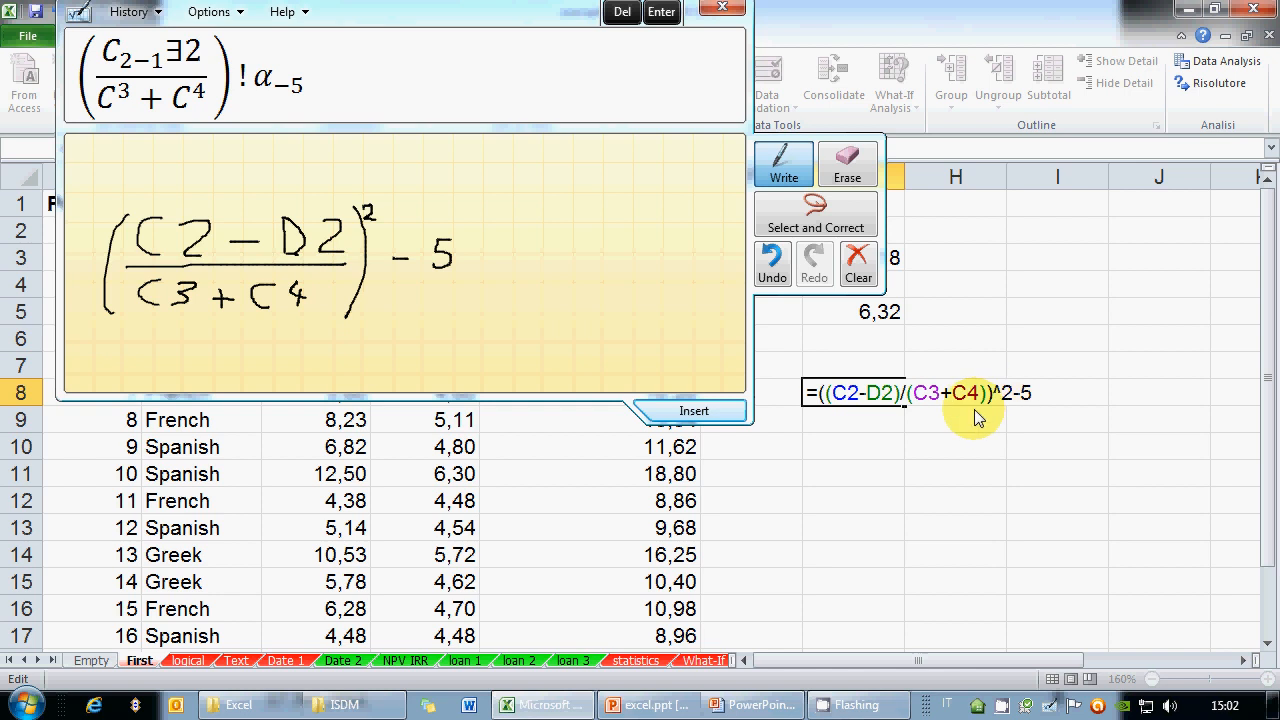
pyautogui.click(1011, 391)
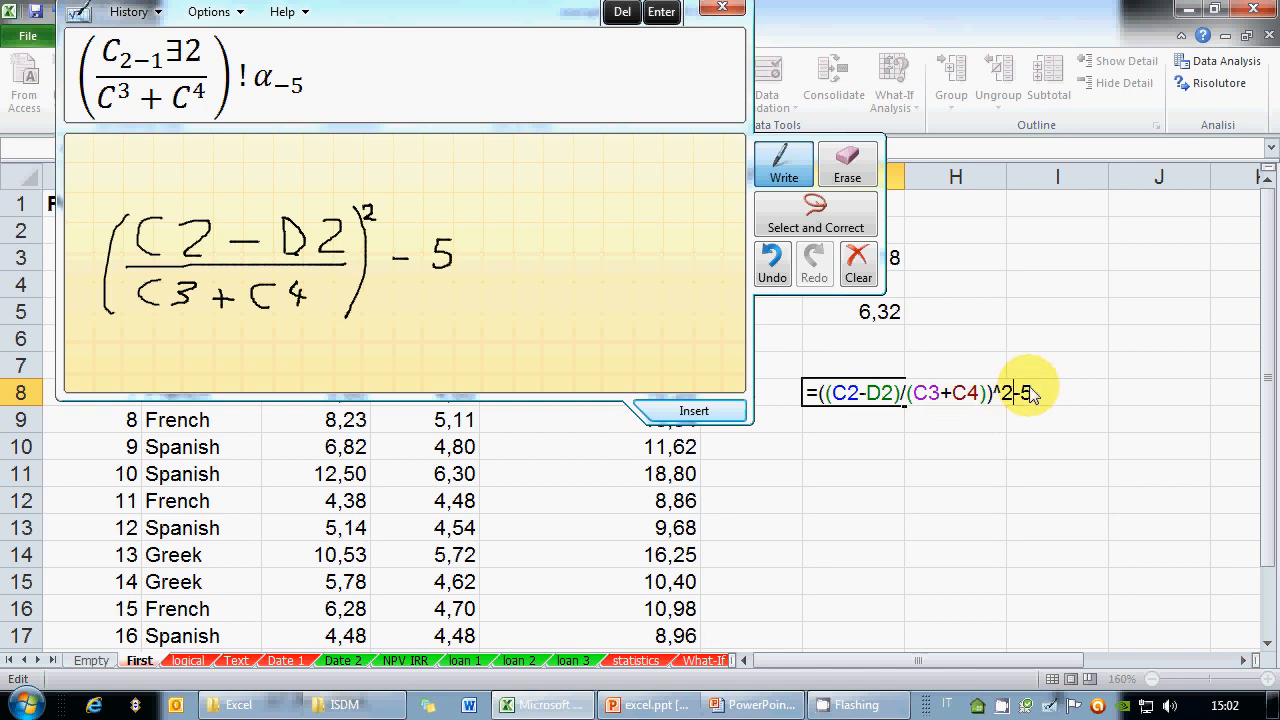
pyautogui.write(')')
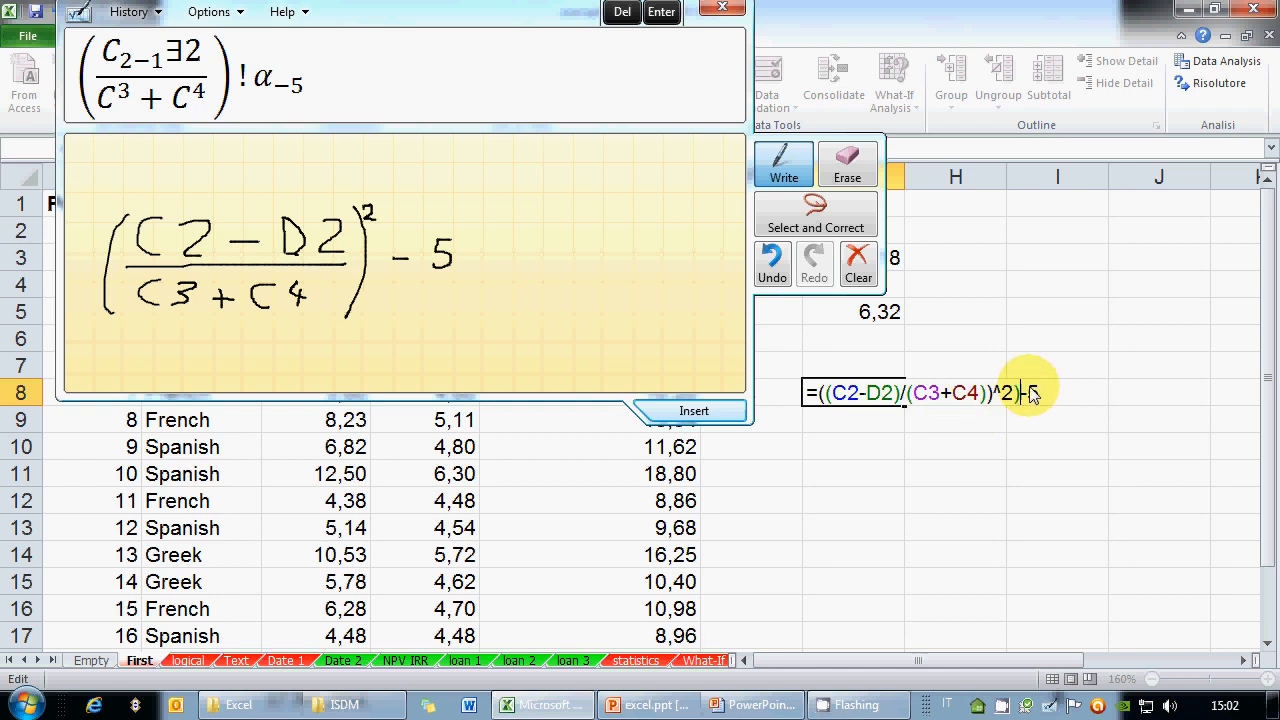
# Add the remaining brackets so G8 reads =((((C2-D2)/(C3+C4))^(2))-5)
pyautogui.click(820, 393)
pyautogui.write('(')
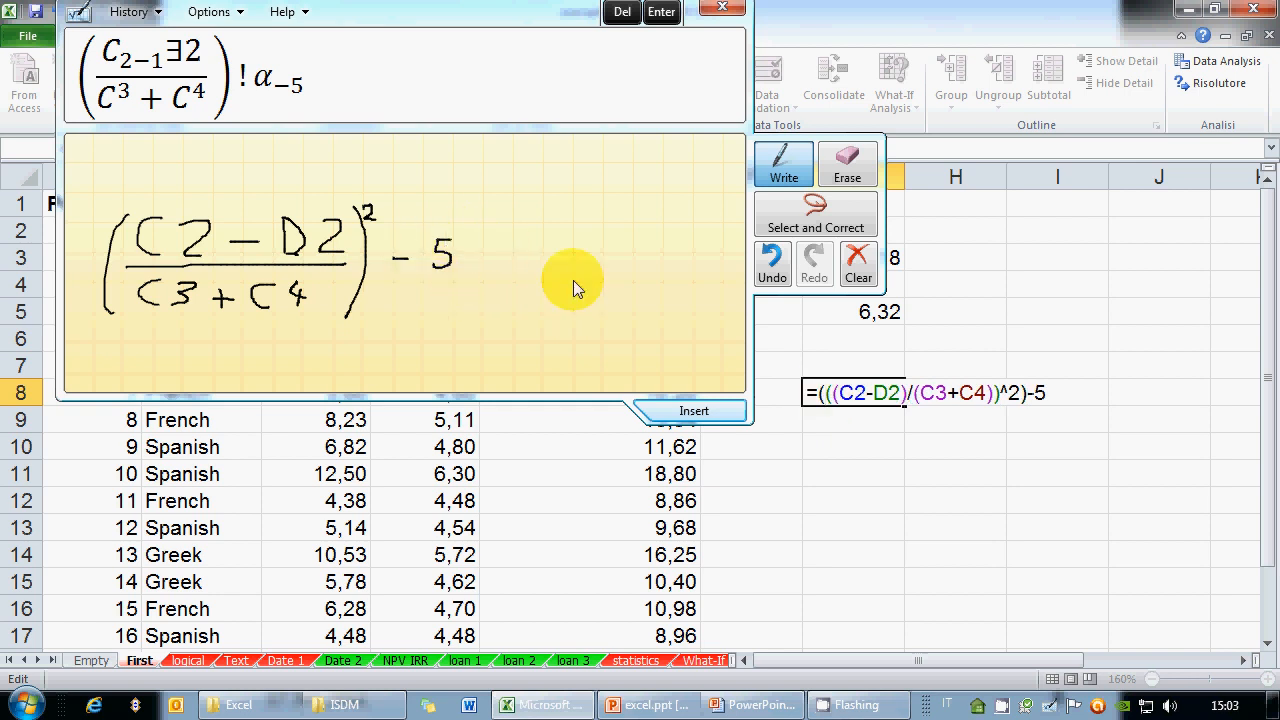
pyautogui.click(1064, 394)
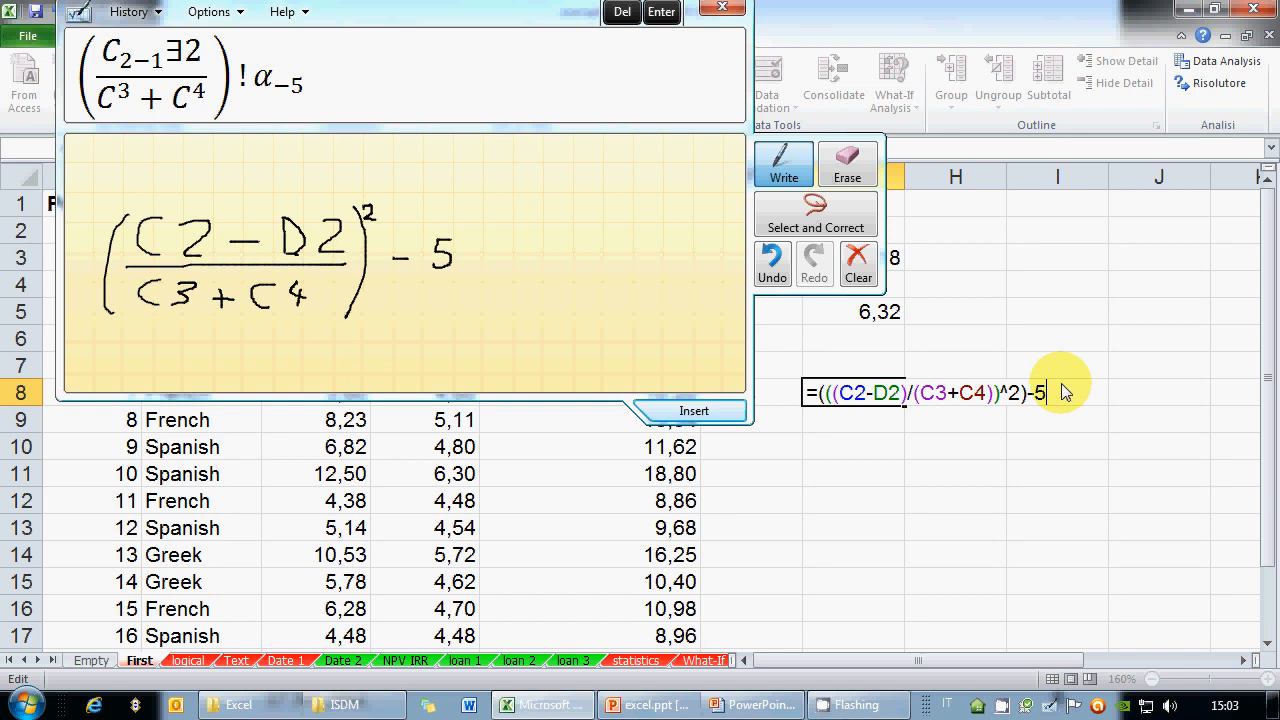
pyautogui.write(')/')
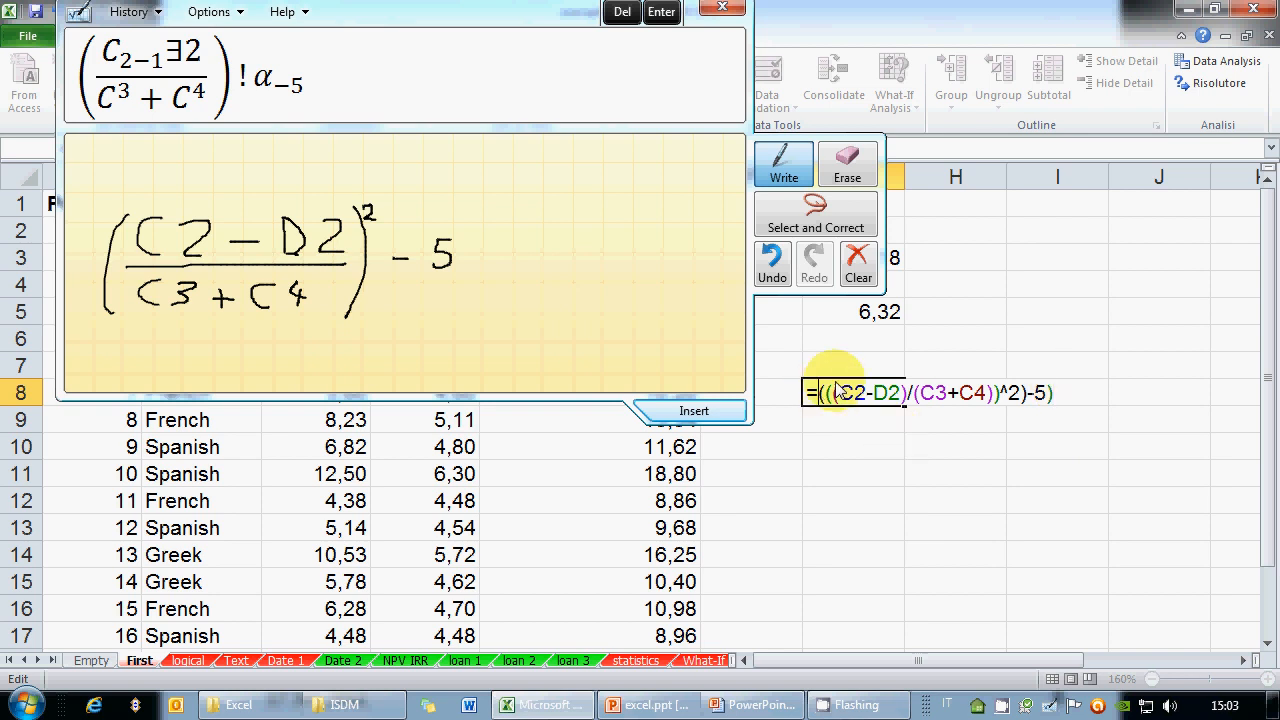
pyautogui.write('(')
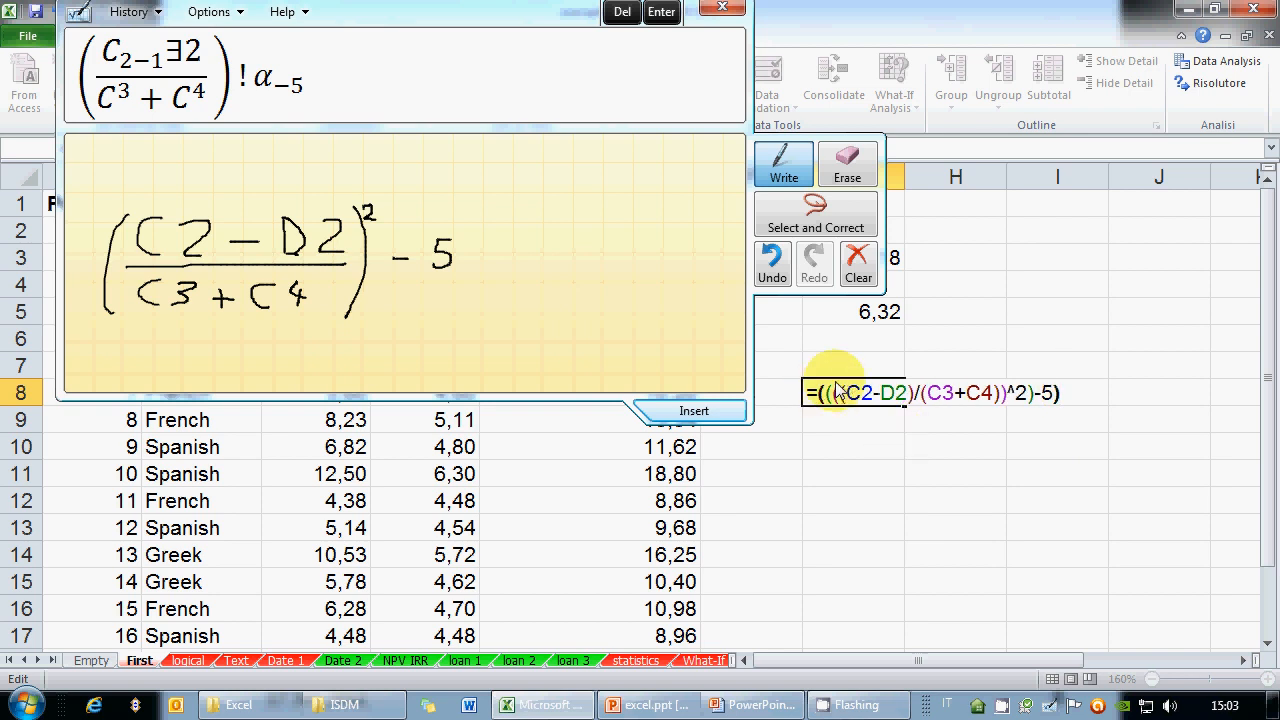
pyautogui.click(1015, 393)
pyautogui.write('(')
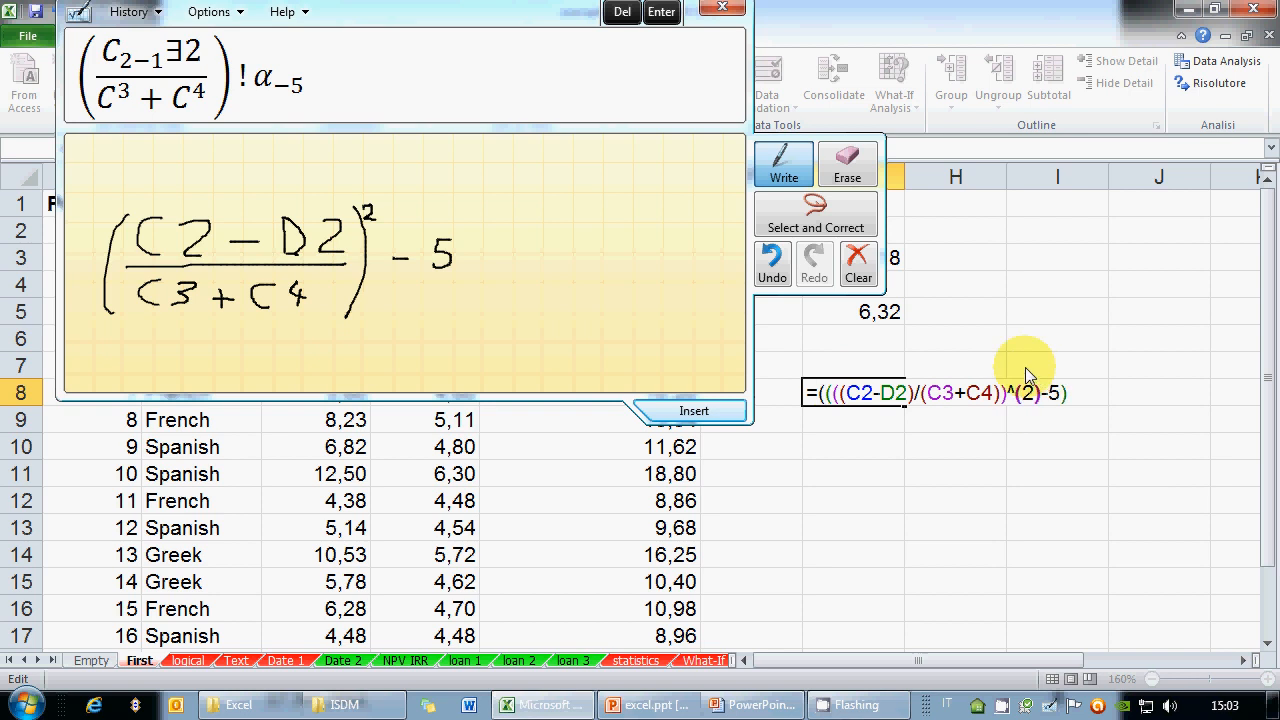
pyautogui.press('Right')
pyautogui.press('Right')
pyautogui.write(')')
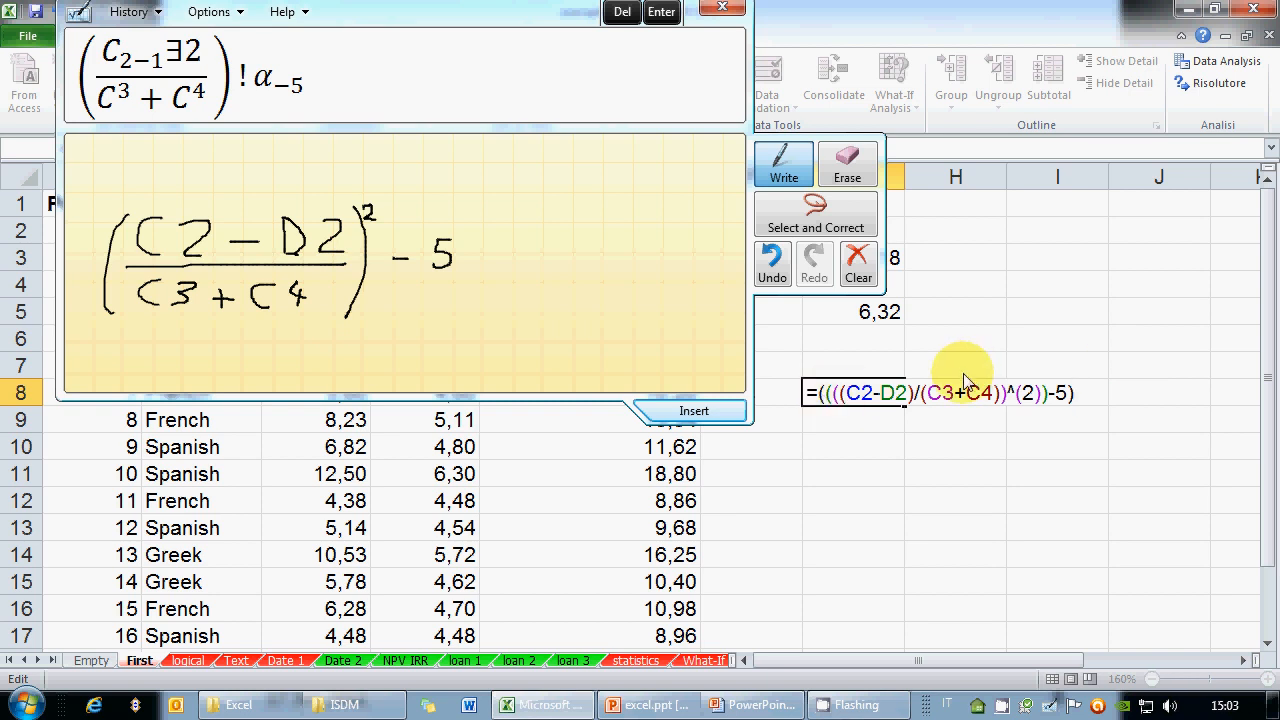
# Commit G8's formula to get -4,98894, close Math Input Panel, and bring up PowerPoint
pyautogui.press('Return')
pyautogui.press('Up')
pyautogui.click(722, 7)
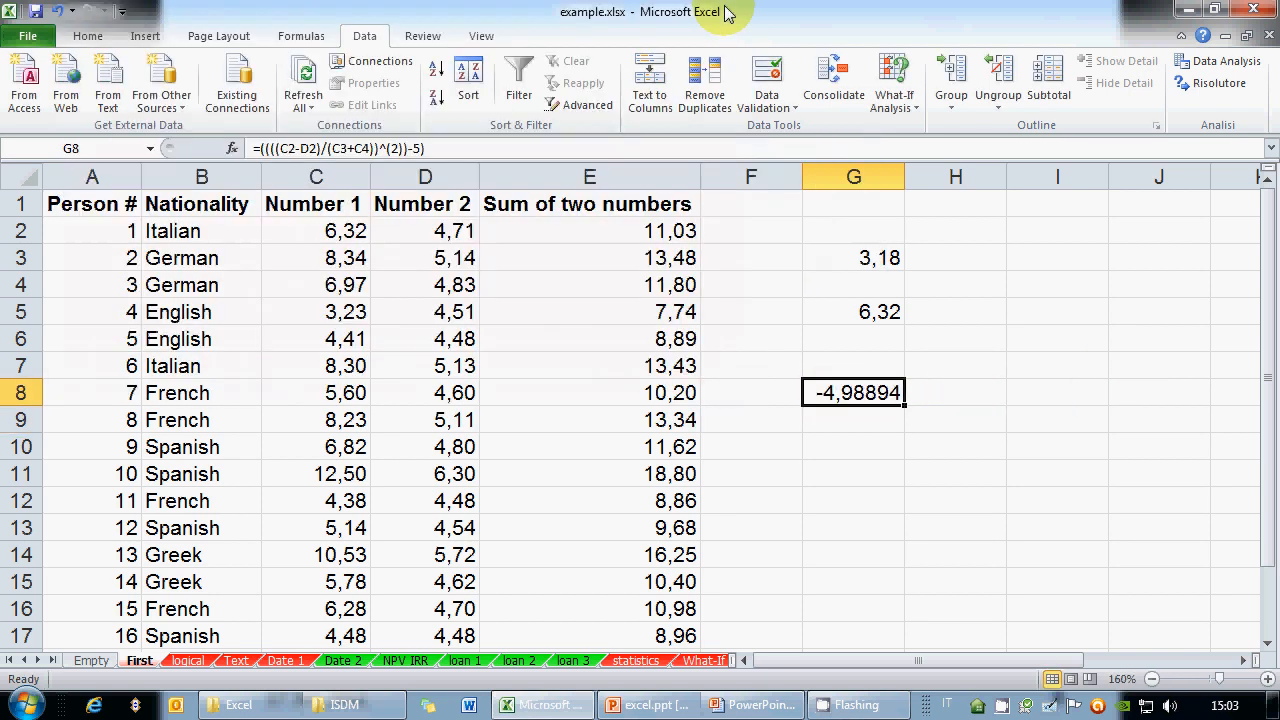
pyautogui.click(745, 704)
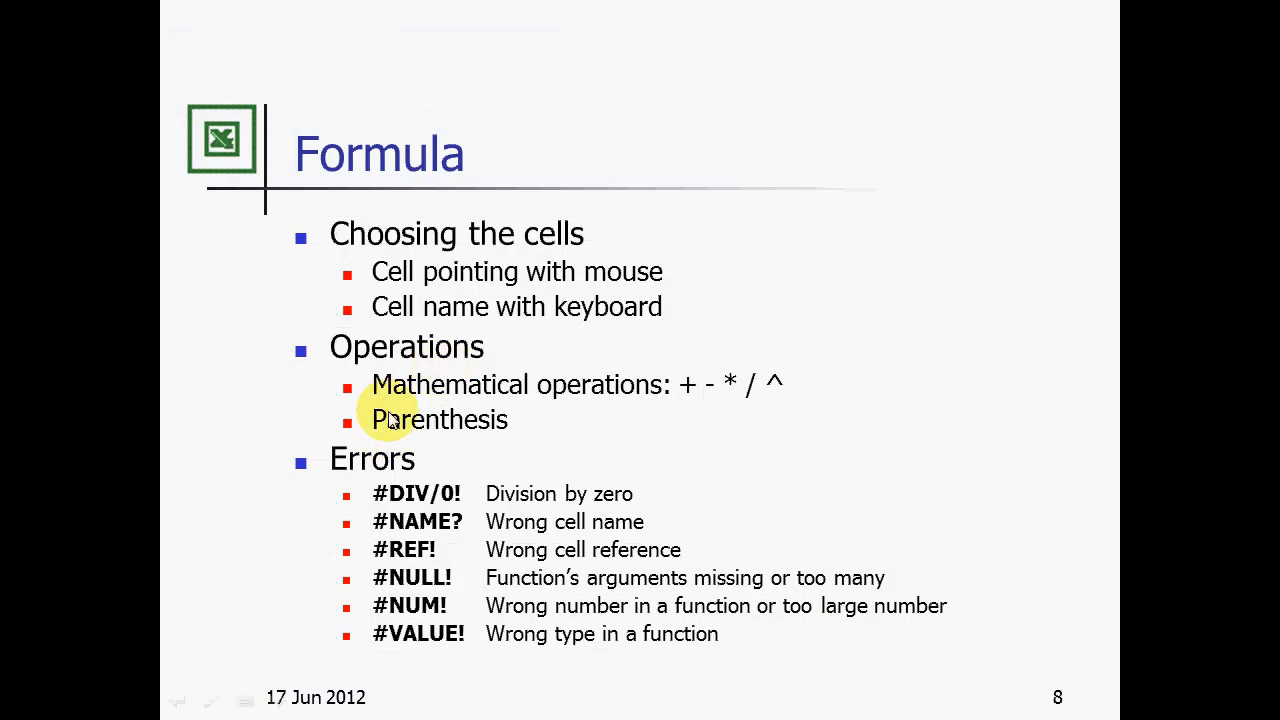
# Advance the slideshow to slide 9, Formula references, then return to Excel
pyautogui.click(474, 429)
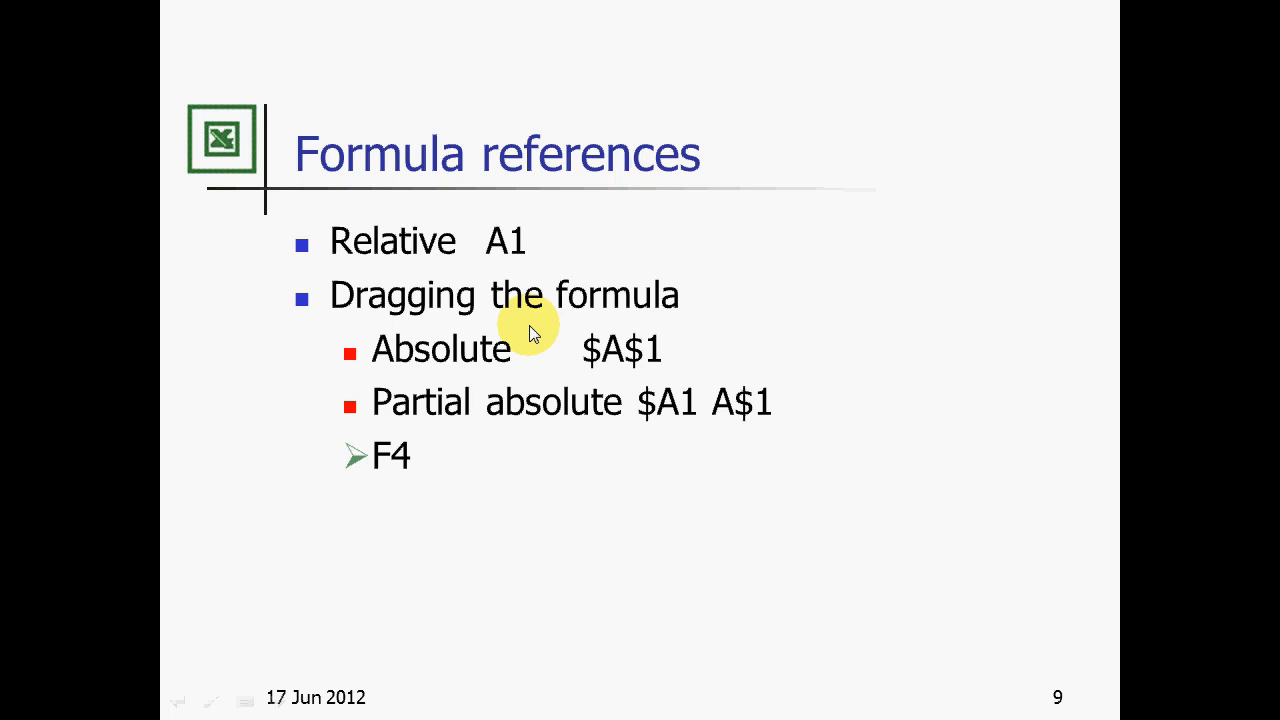
pyautogui.hotkey('alt', 'Tab')
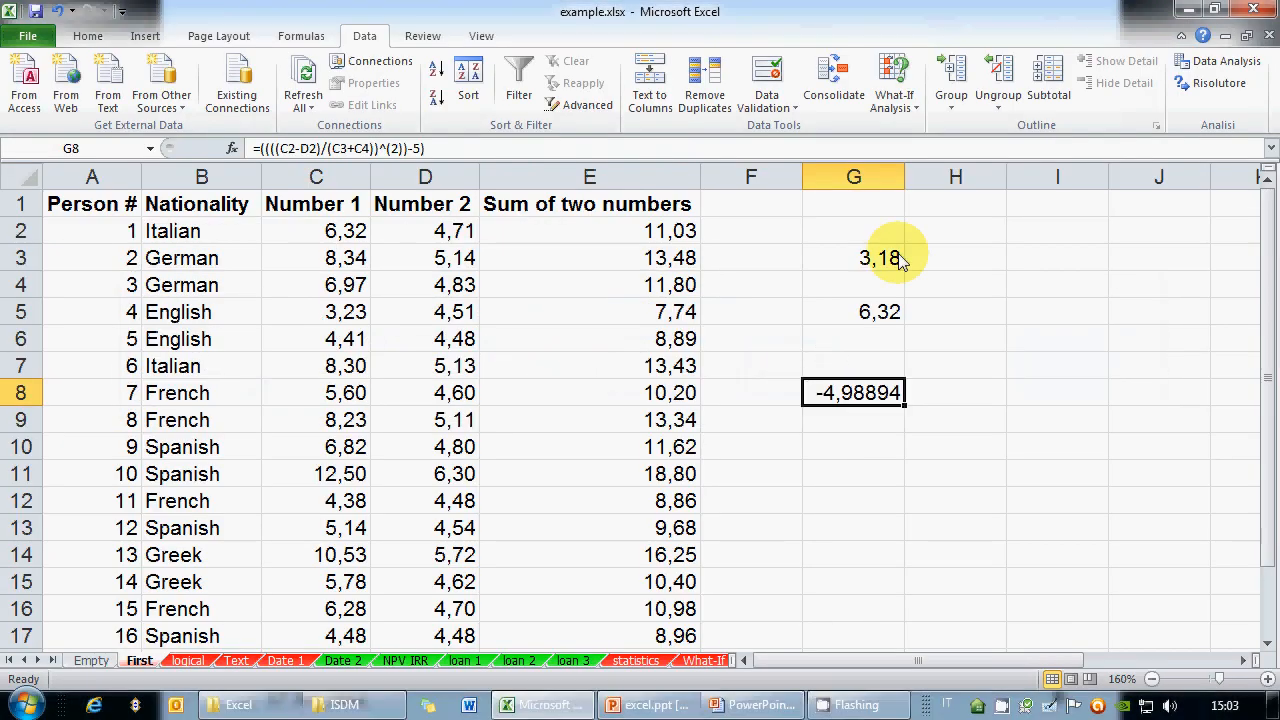
# Delete columns G through I
pyautogui.moveTo(868, 180); pyautogui.dragTo(1055, 182)
pyautogui.rightClick(1045, 186)
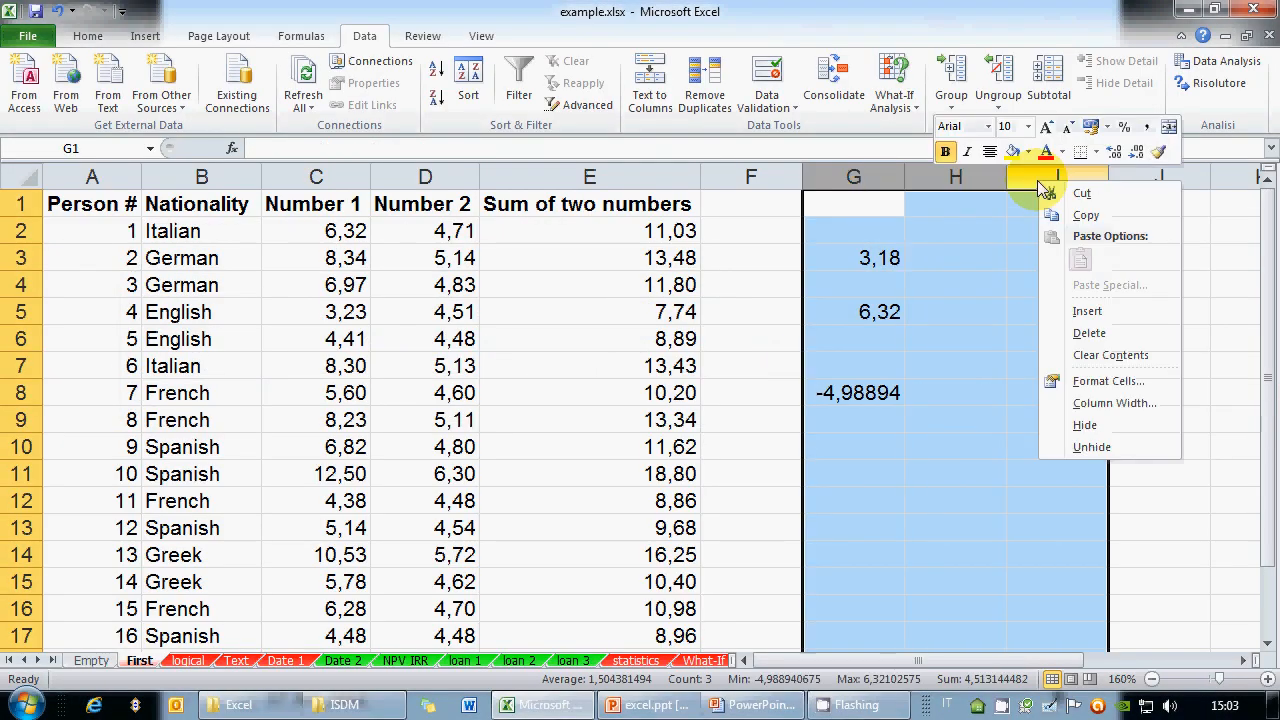
pyautogui.click(1089, 336)
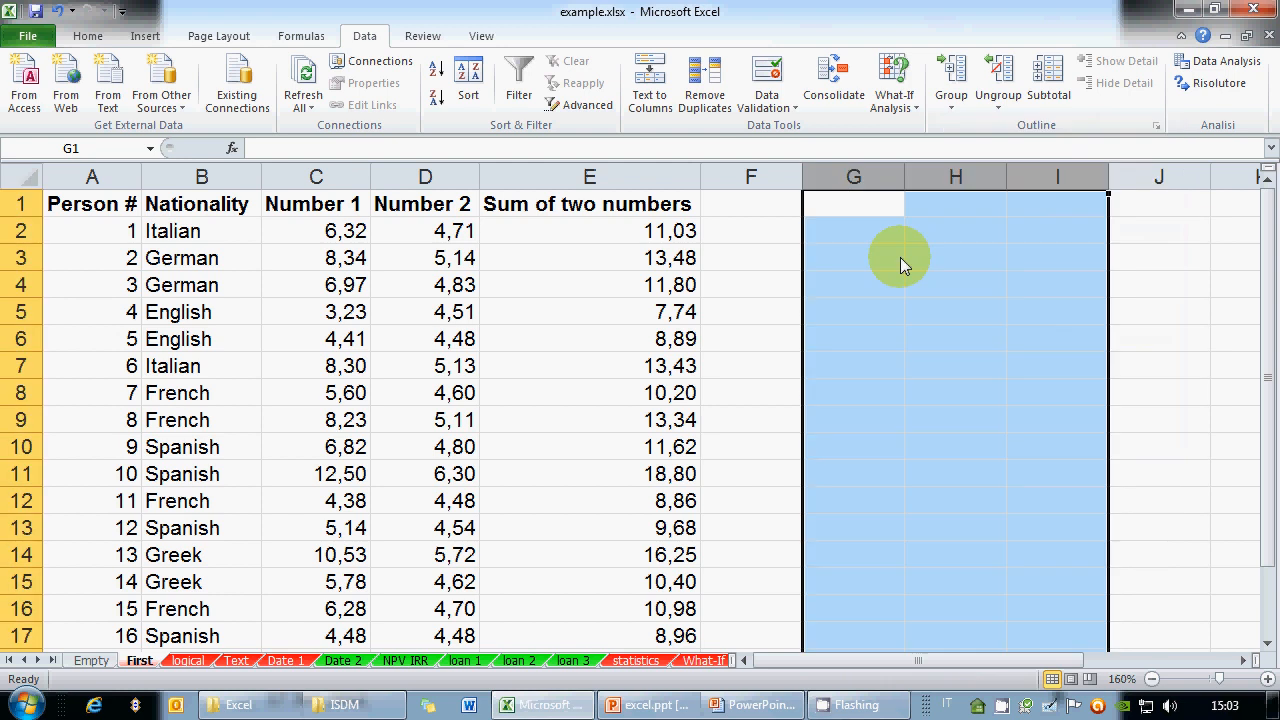
# Enter =C2/D2 in G2, returning 1,34184
pyautogui.click(851, 235)
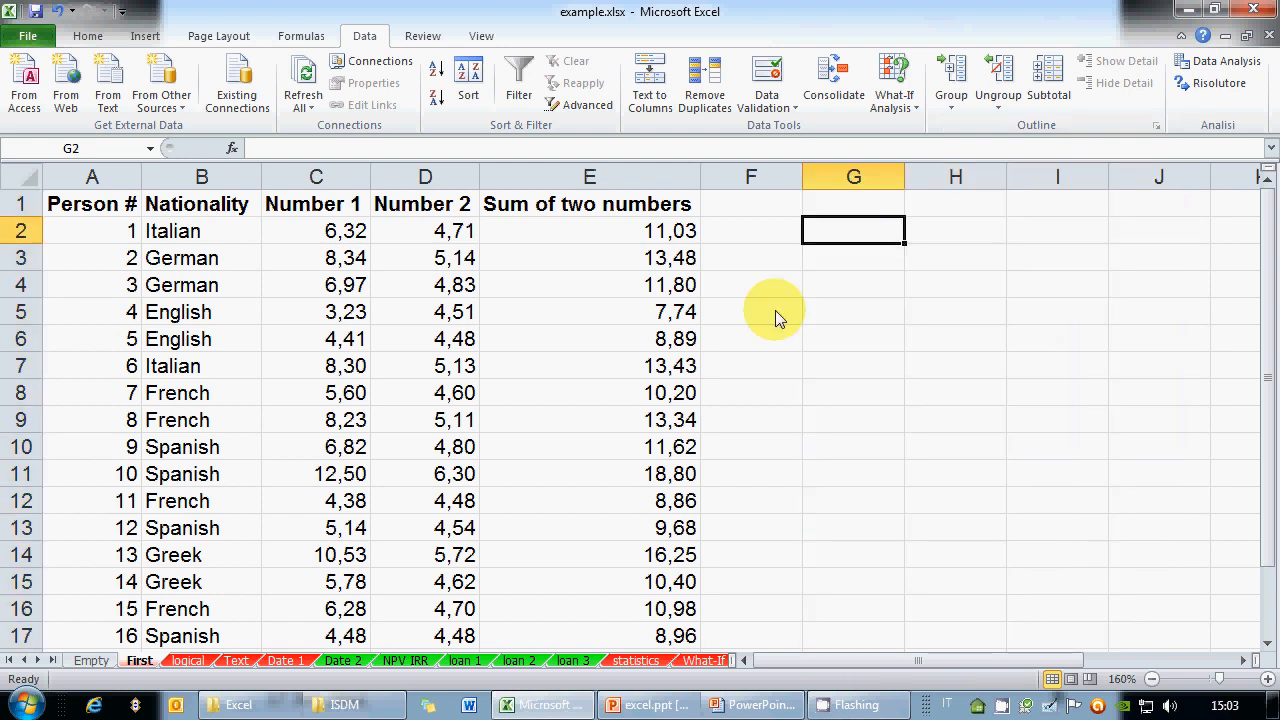
pyautogui.write('=')
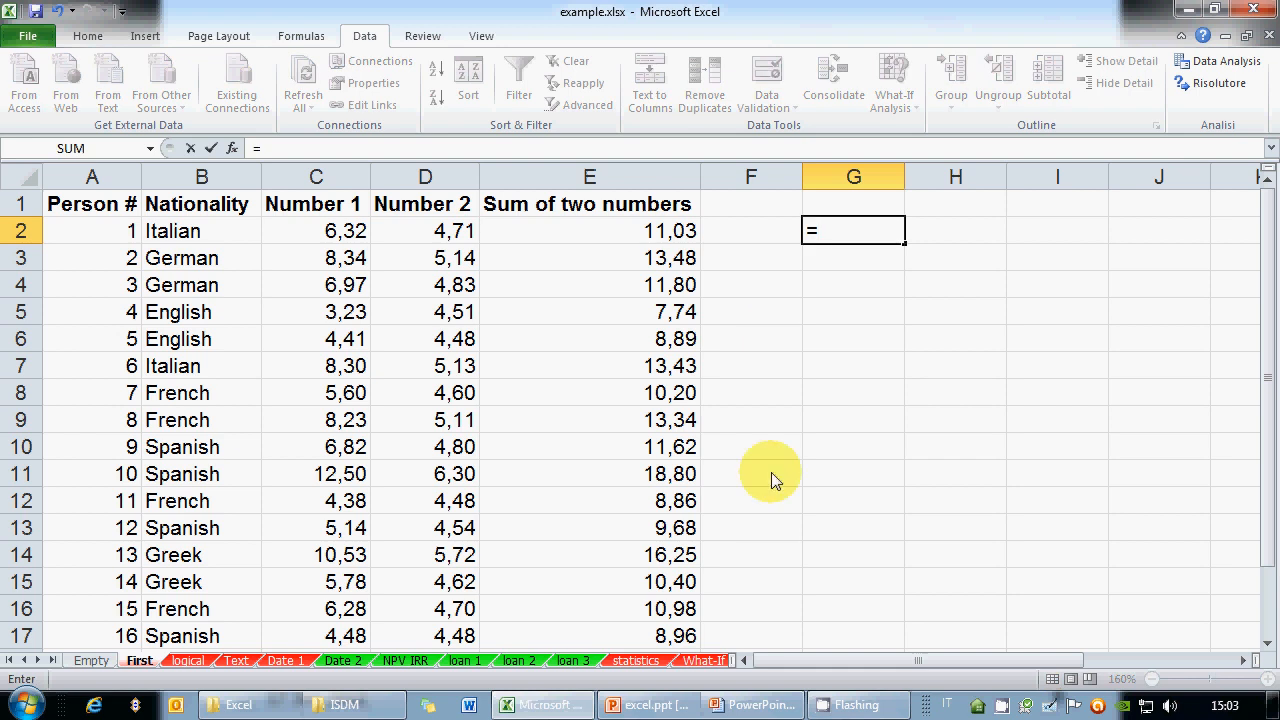
pyautogui.click(853, 714)
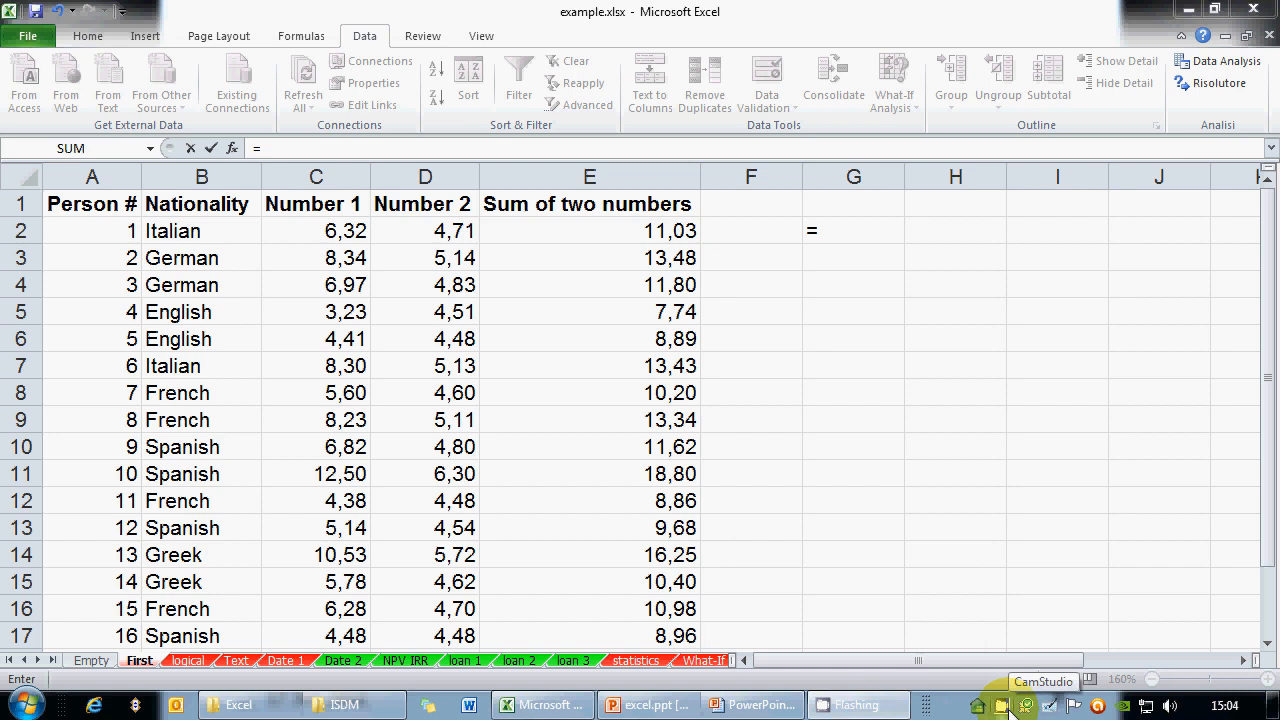
pyautogui.click(843, 232)
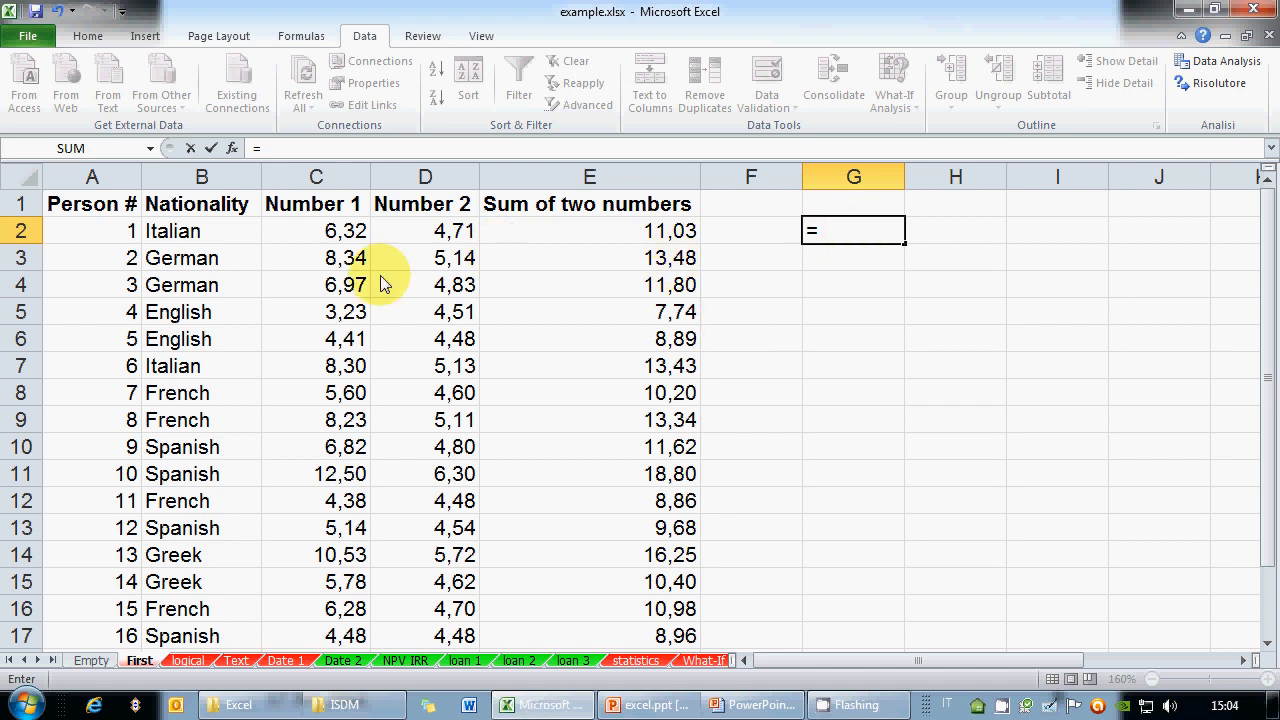
pyautogui.click(343, 238)
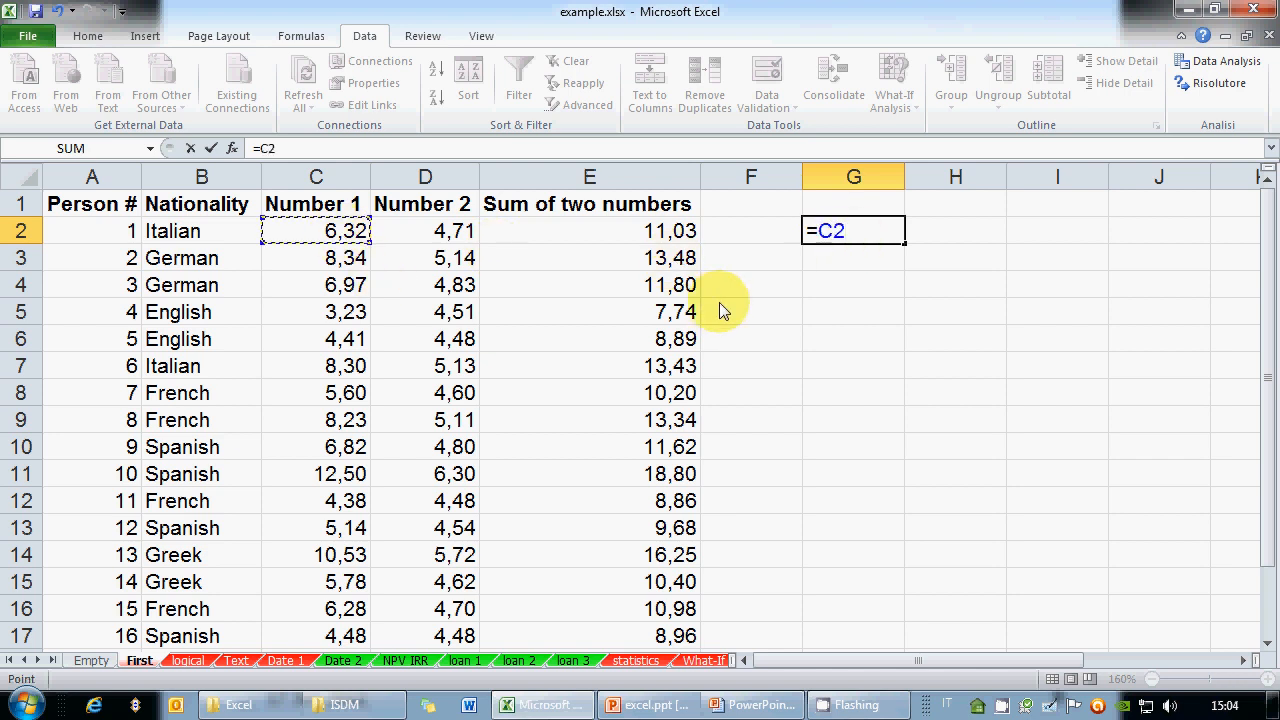
pyautogui.write('/')
pyautogui.click(447, 232)
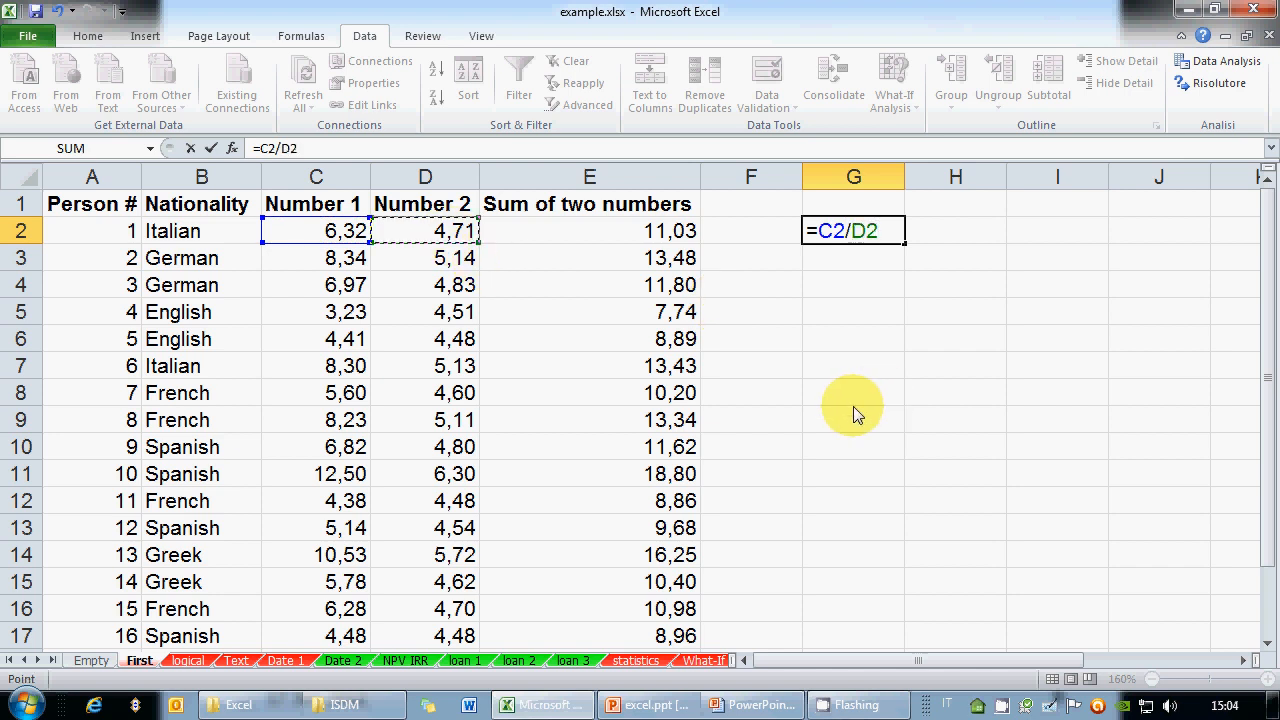
pyautogui.press('Return')
pyautogui.press('Up')
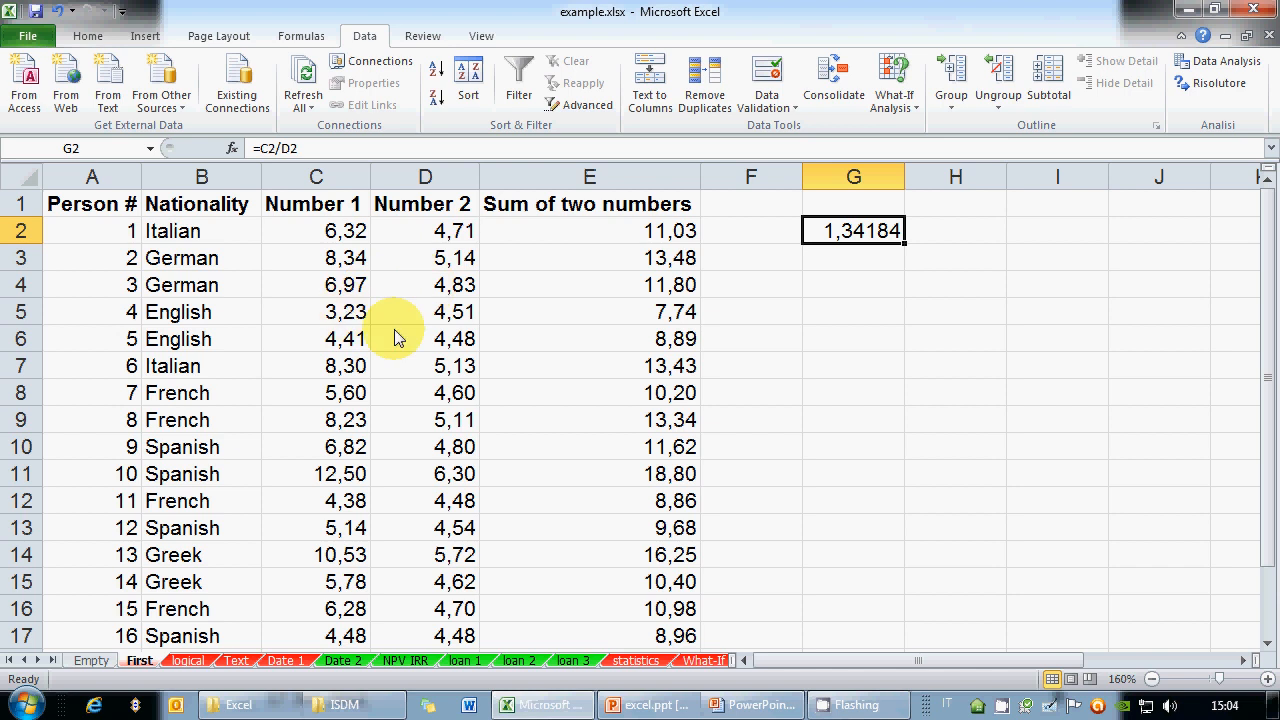
# Enter =C3/D3 in G3, returning 1,62302, and review both formulas
pyautogui.click(840, 268)
pyautogui.write('=')
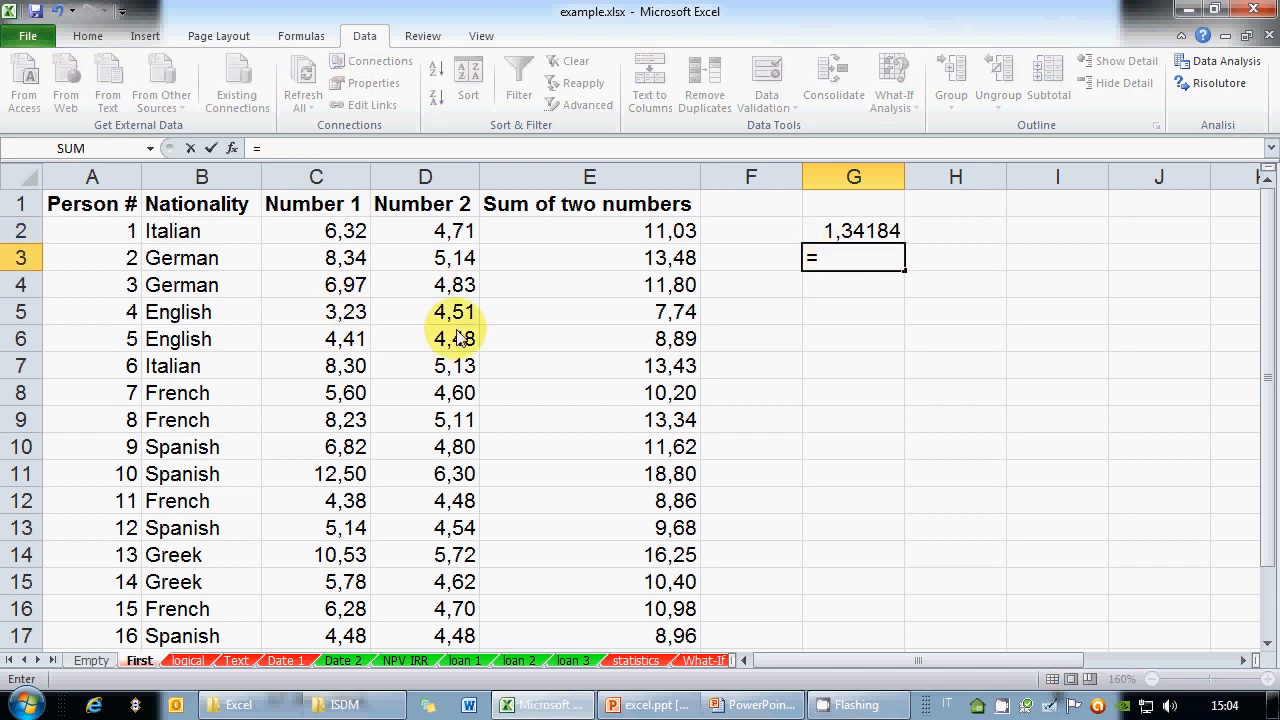
pyautogui.click(350, 266)
pyautogui.write('/')
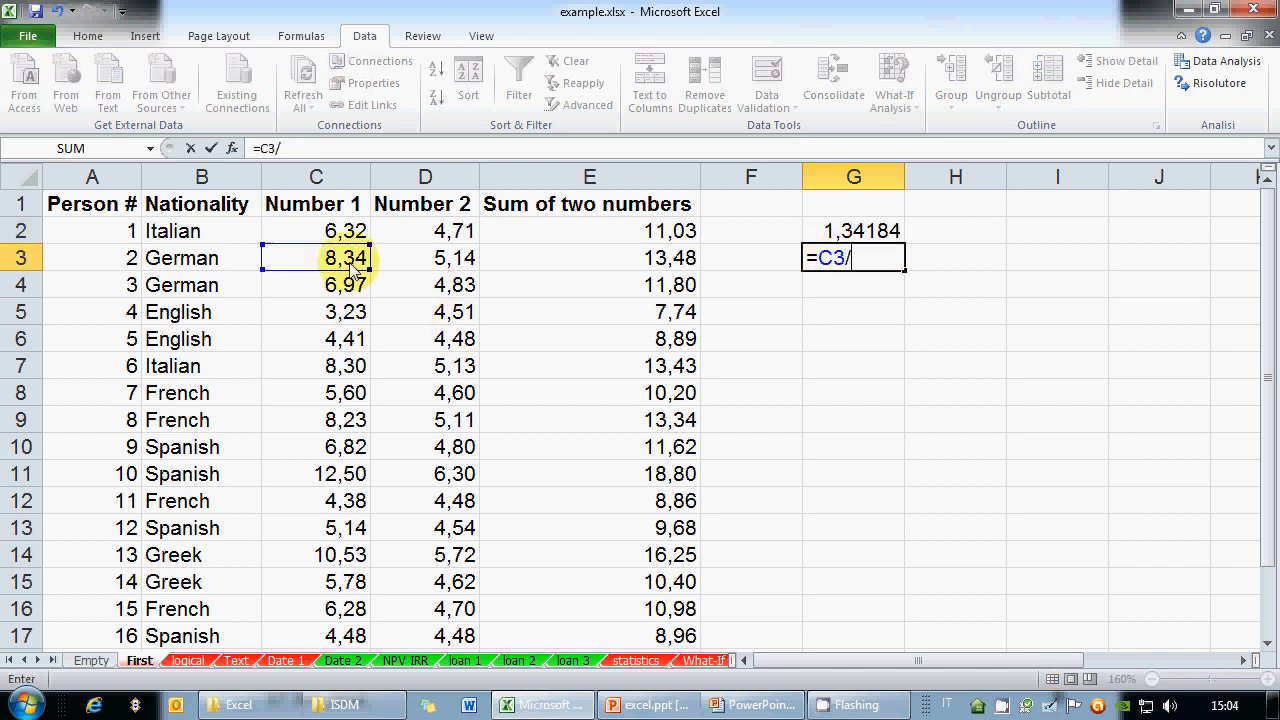
pyautogui.click(435, 262)
pyautogui.press('Return')
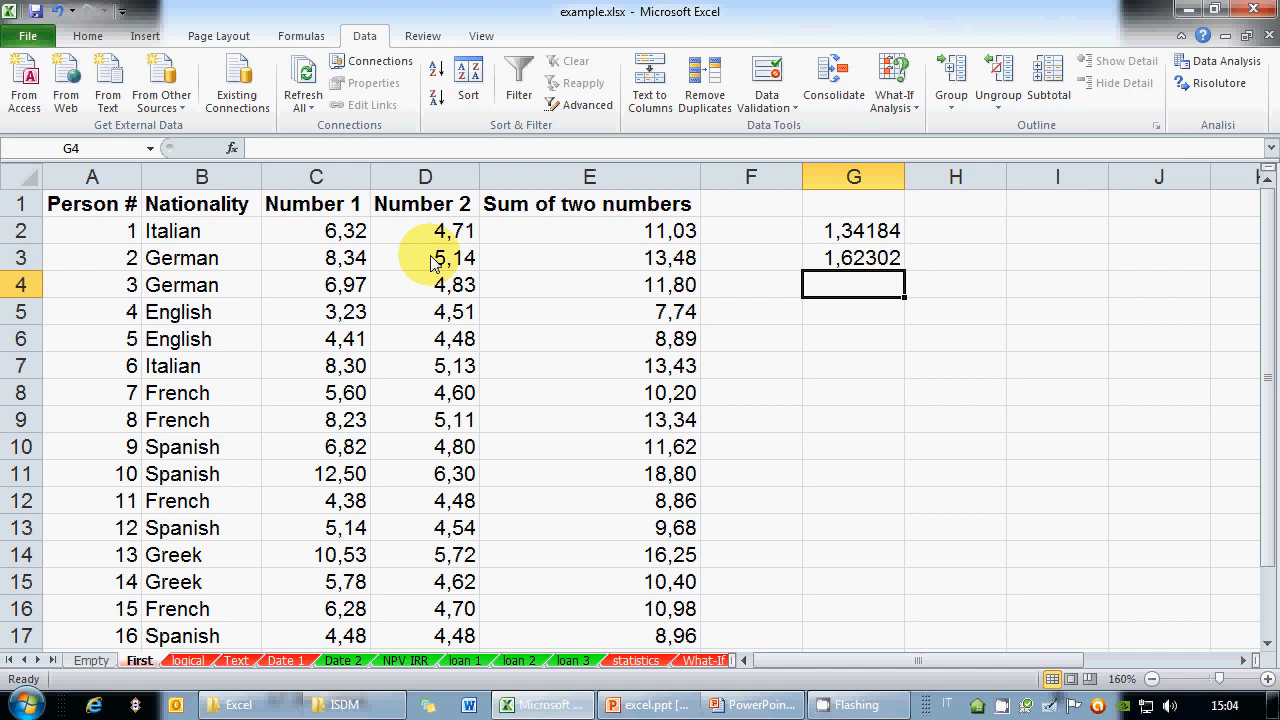
pyautogui.click(836, 231)
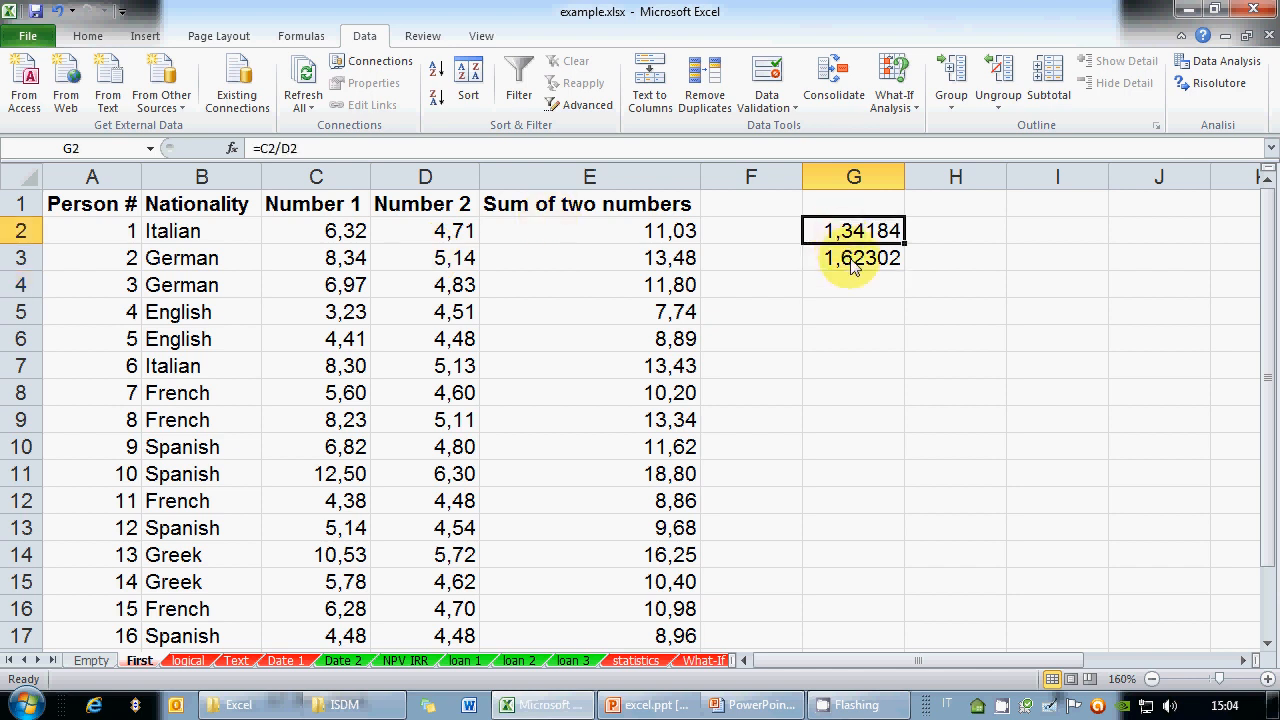
pyautogui.click(852, 262)
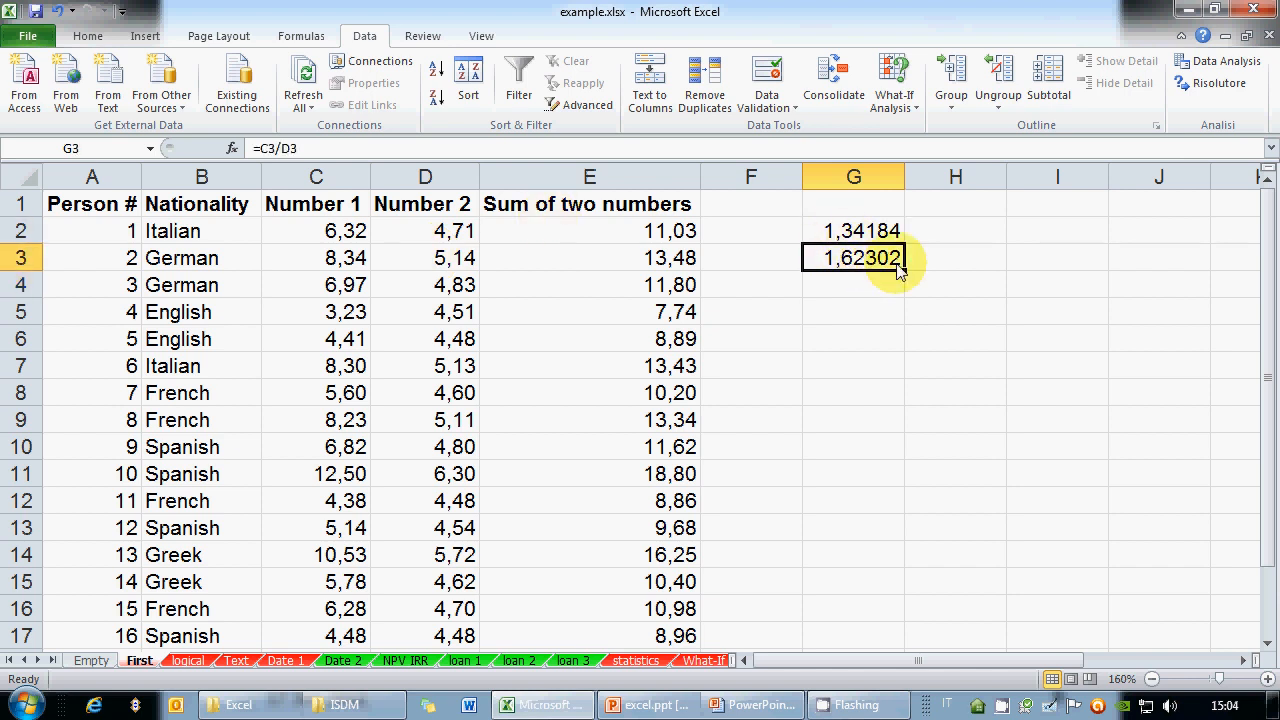
# Fill G3's =C3/D3 formula down through G16 and view G3's references
pyautogui.moveTo(904, 271); pyautogui.dragTo(906, 281)
pyautogui.moveTo(906, 276); pyautogui.dragTo(889, 632)
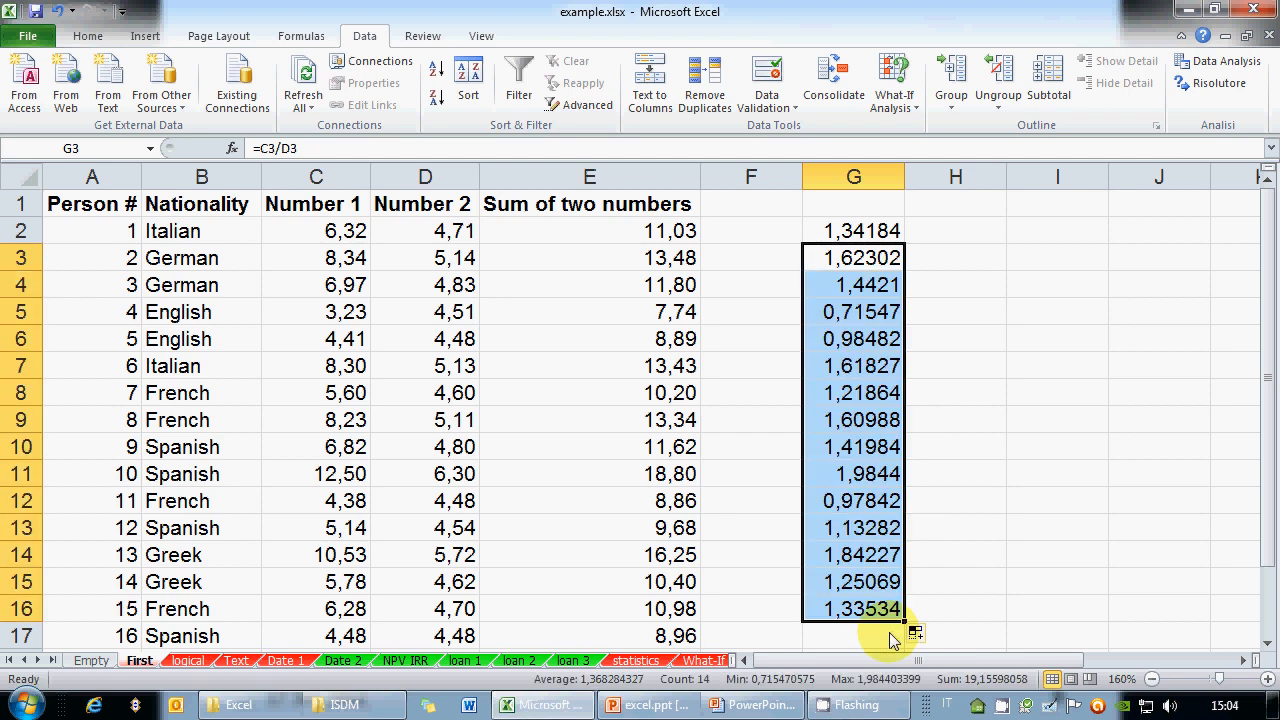
pyautogui.click(840, 262)
pyautogui.click(362, 153)
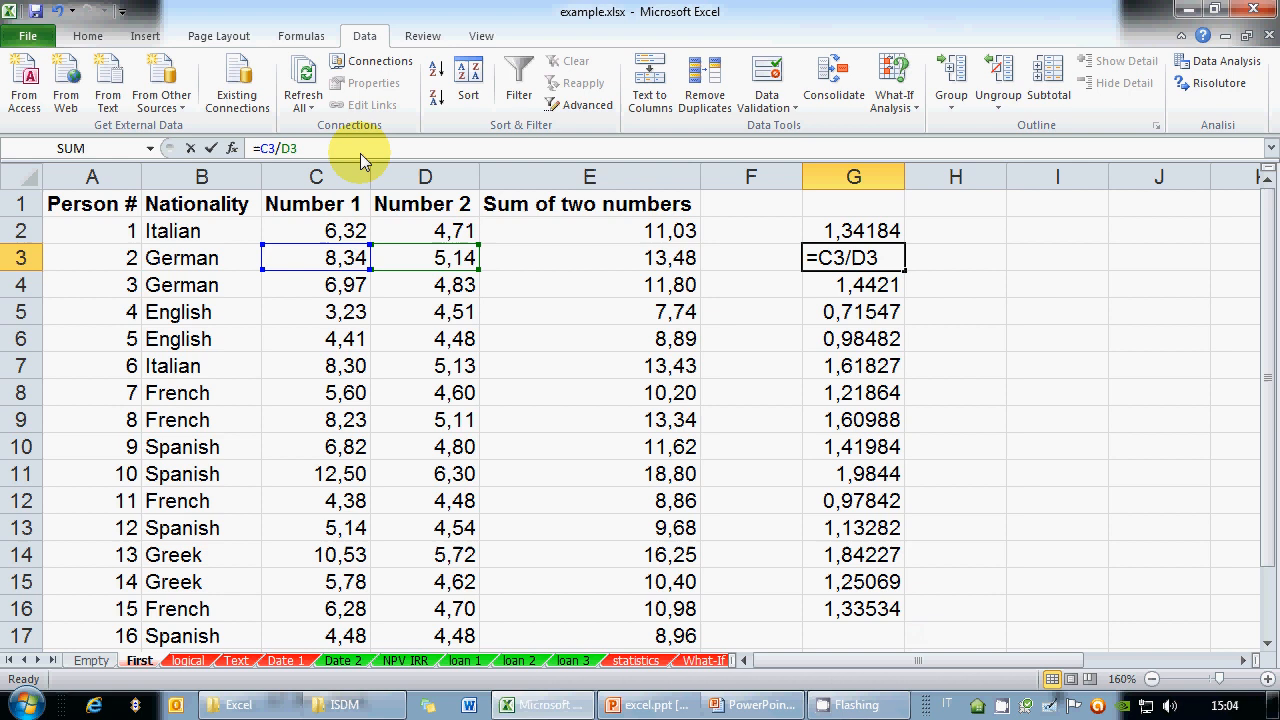
pyautogui.click(850, 257)
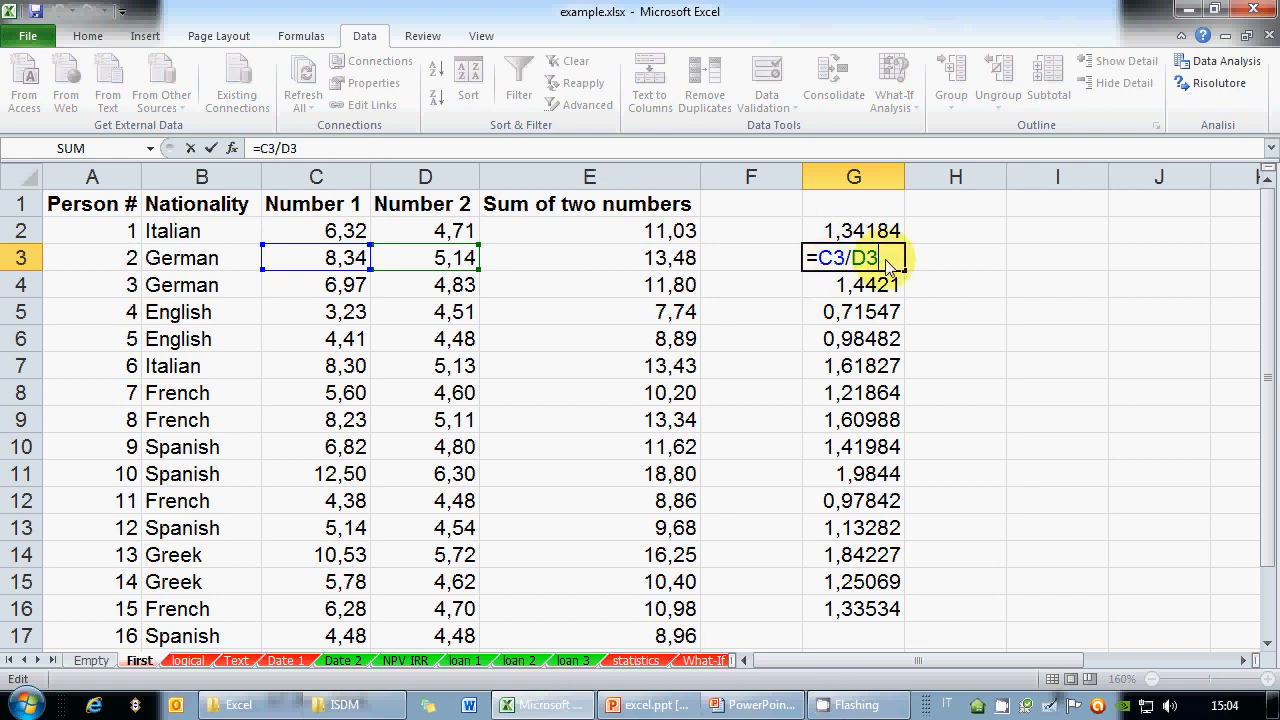
pyautogui.hotkey('ctrl', 'Return')
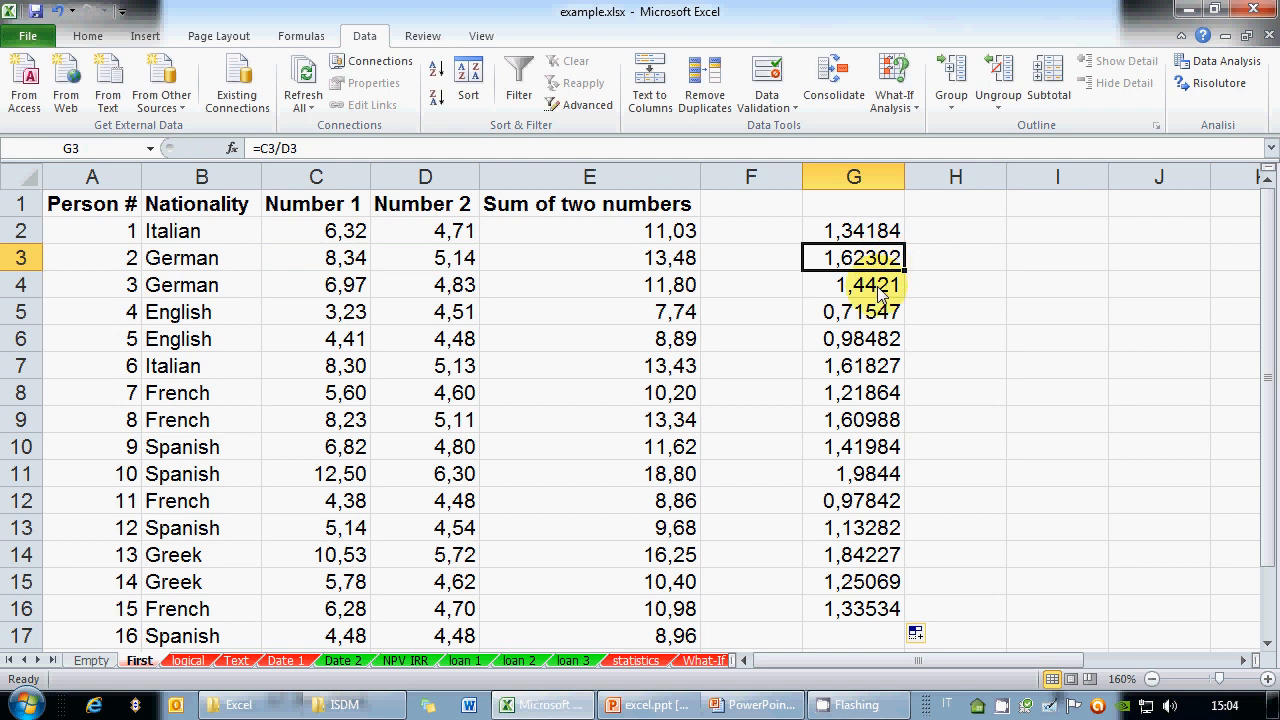
# Inspect the copied formulas in G4 through G7, such as =C6/D6, leaving them unchanged
pyautogui.click(879, 290)
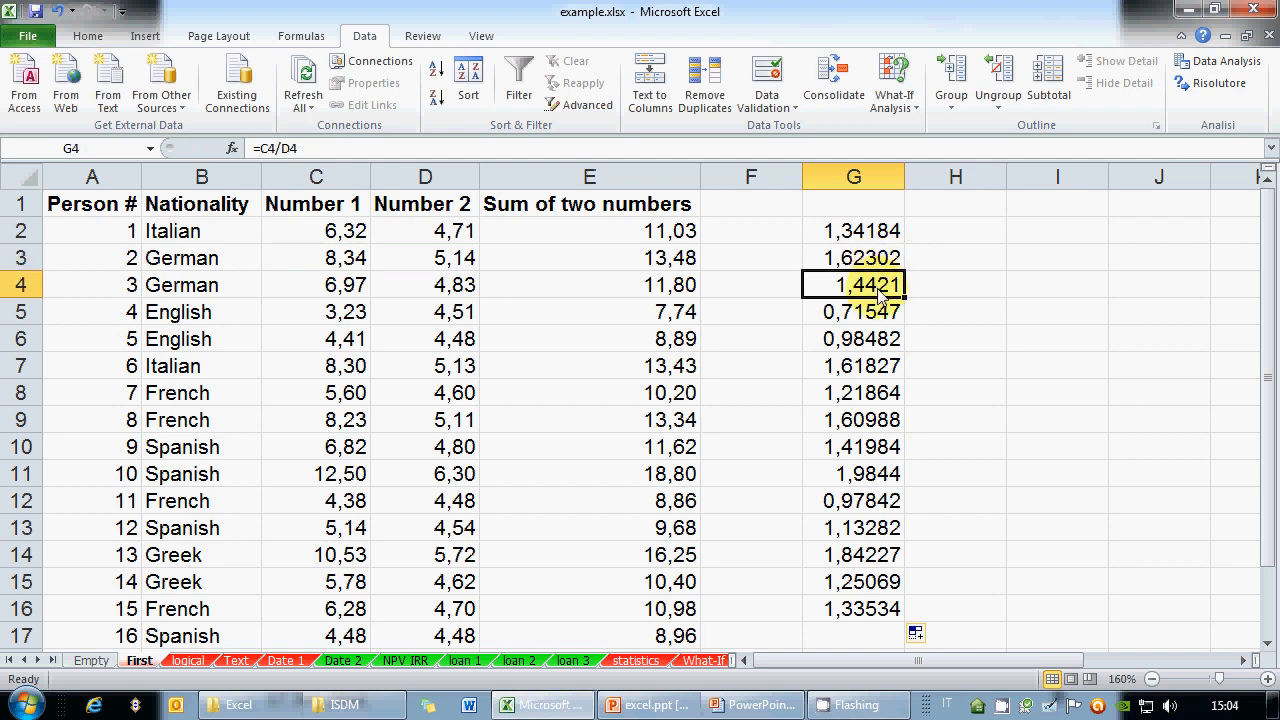
pyautogui.click(402, 152)
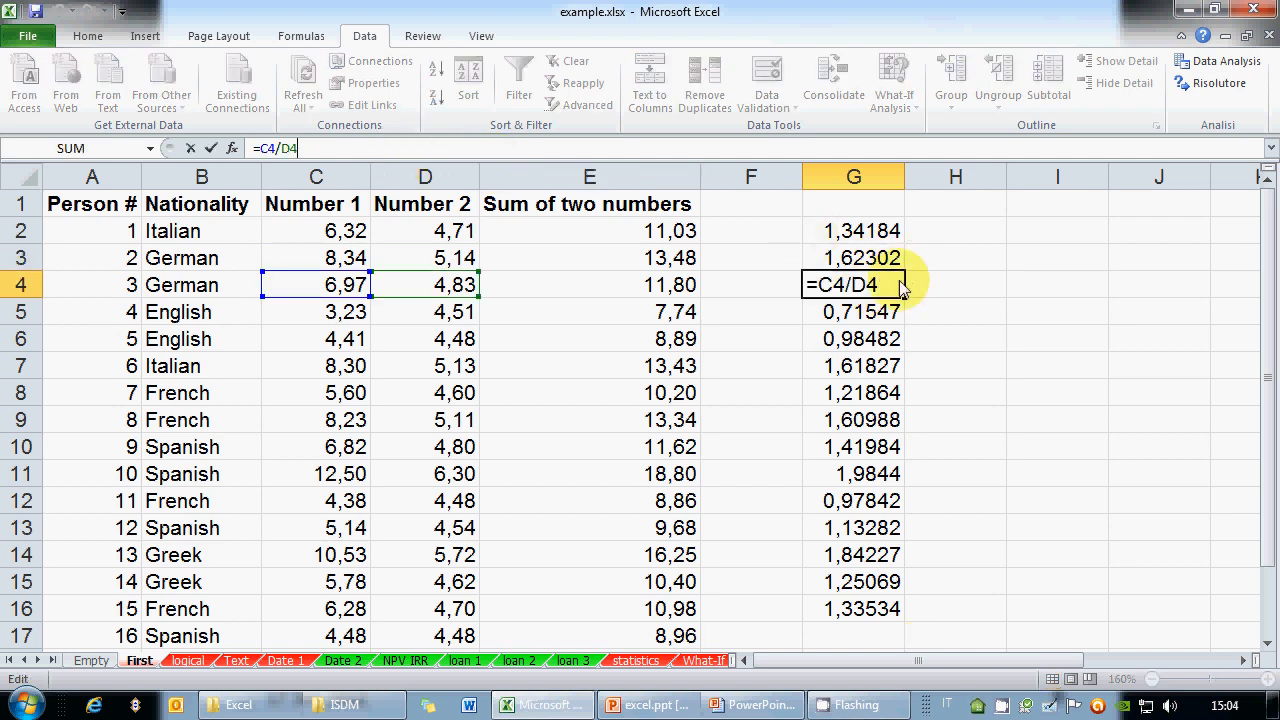
pyautogui.press('Return')
pyautogui.press('F2')
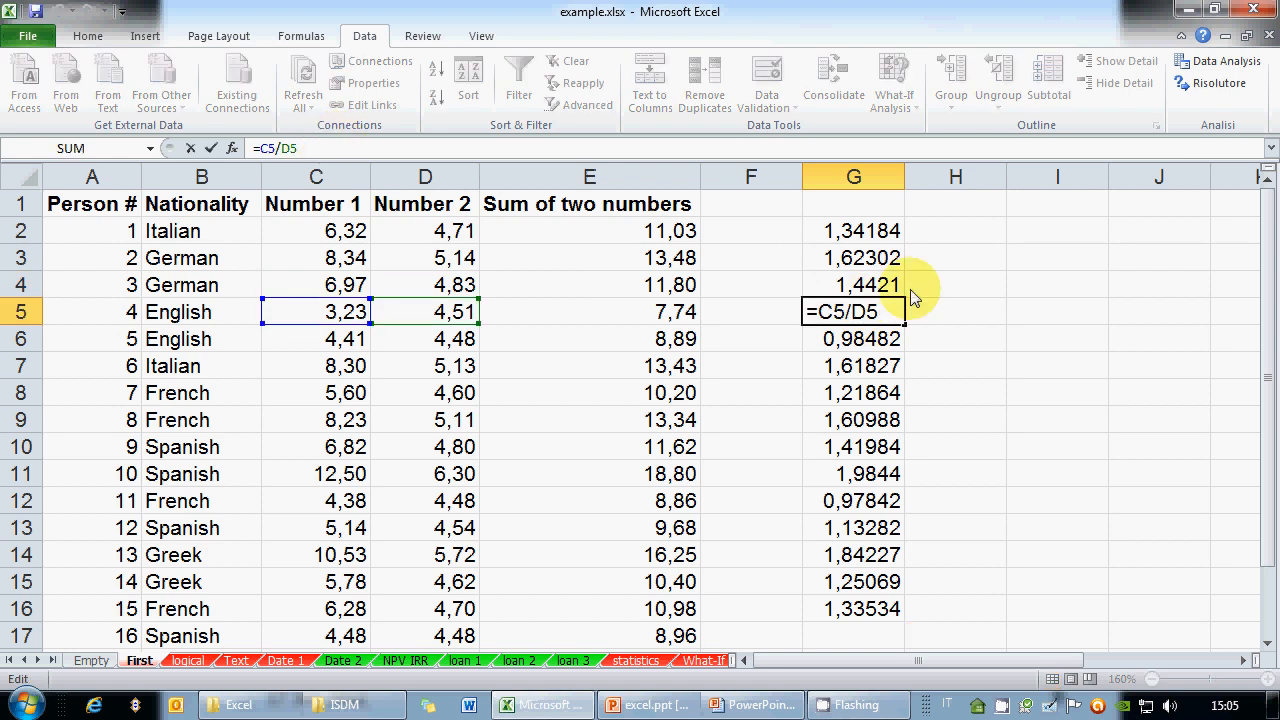
pyautogui.press('Escape')
pyautogui.click(850, 340)
pyautogui.click(350, 148)
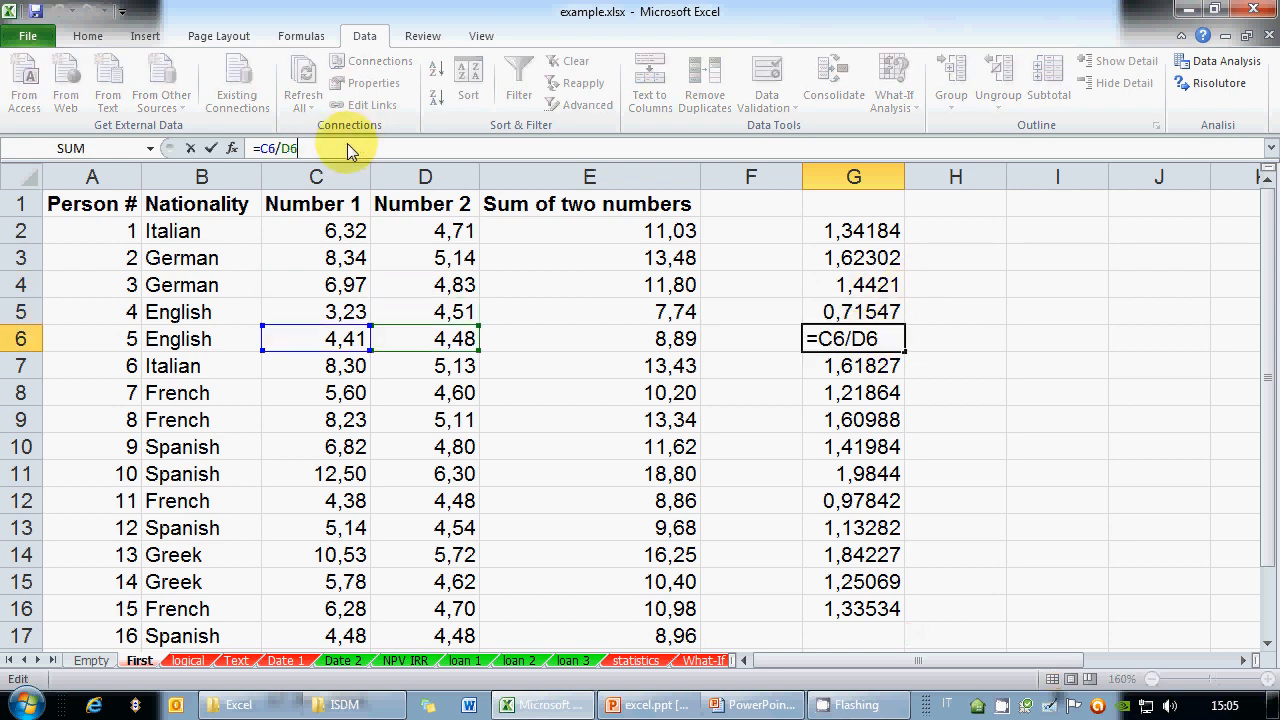
pyautogui.press('Escape')
pyautogui.click(864, 378)
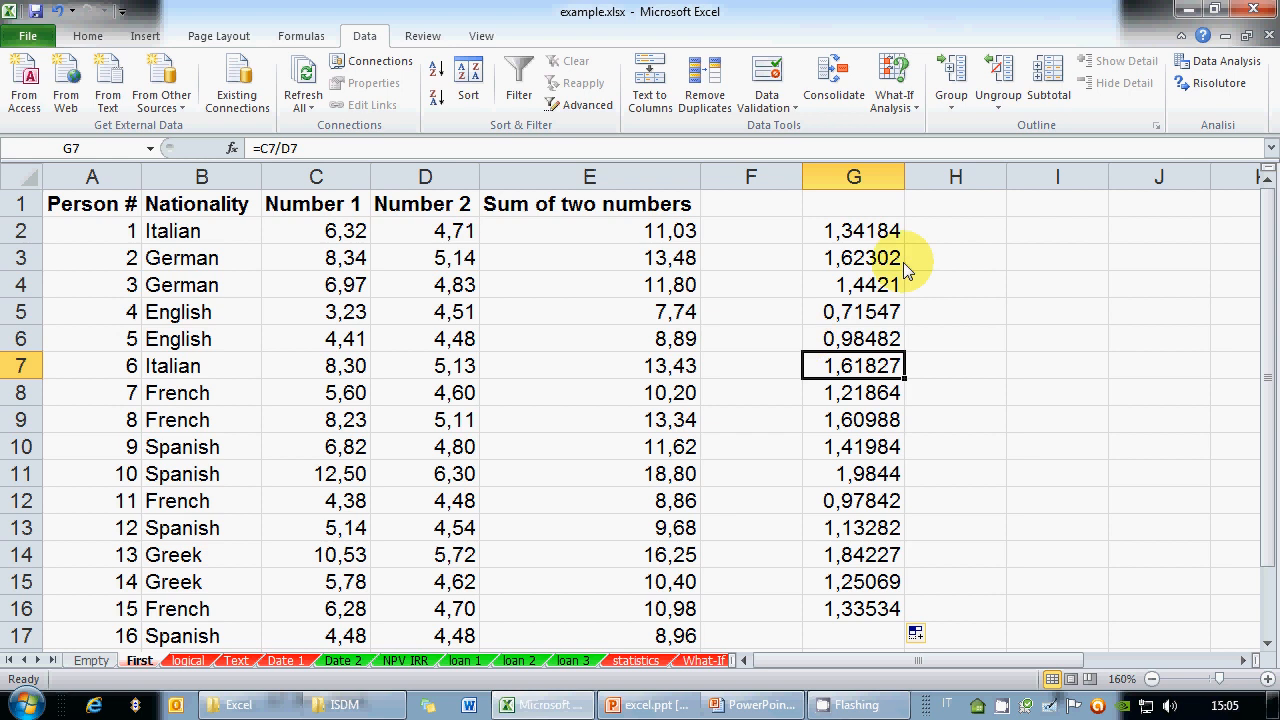
pyautogui.doubleClick(853, 368)
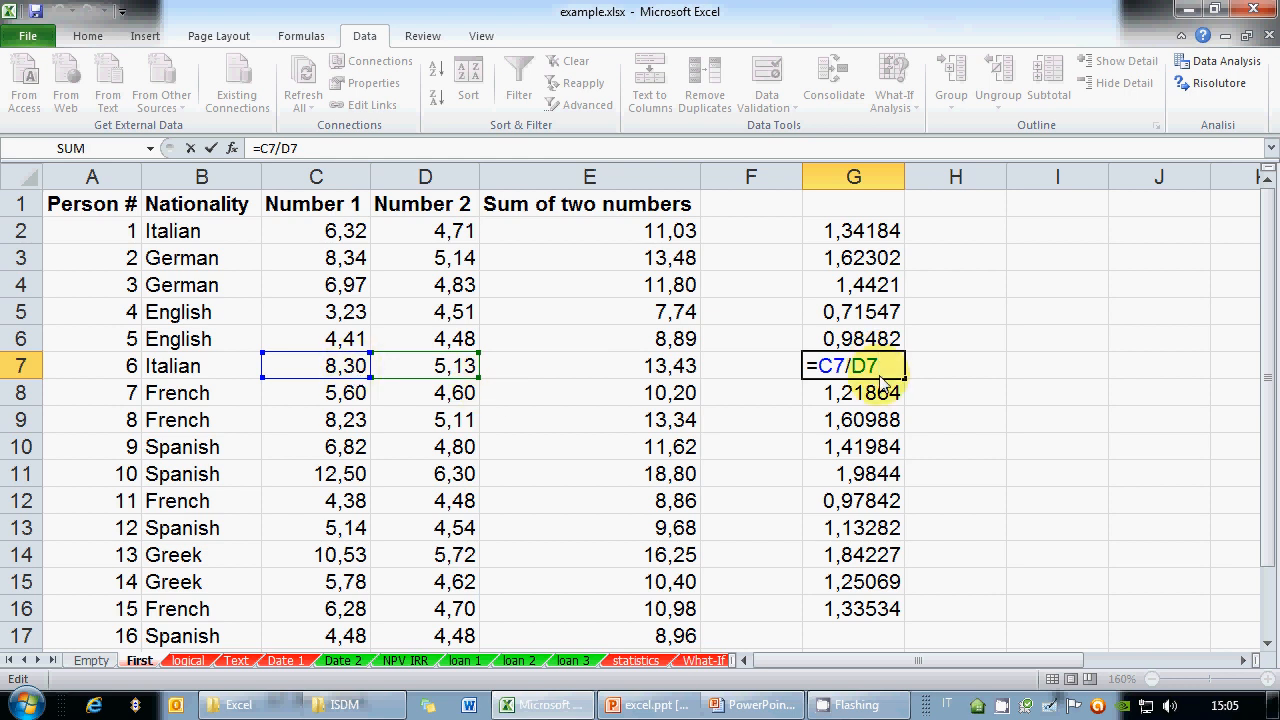
pyautogui.hotkey('ctrl', 'Return')
# Clear the copied division results from G3:G16
pyautogui.moveTo(855, 258); pyautogui.dragTo(868, 604)
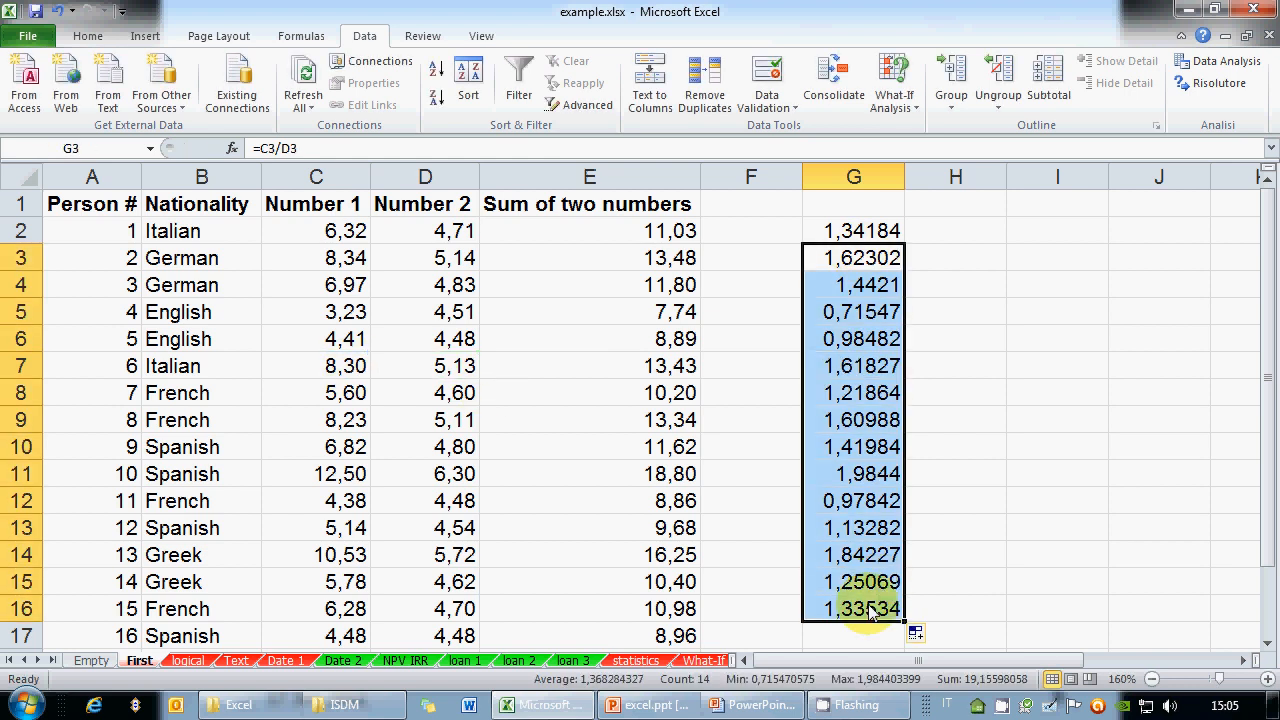
pyautogui.press('Delete')
pyautogui.press('Up')
# View G2's =C2/D2 formula, then clear G2
pyautogui.press('F2')
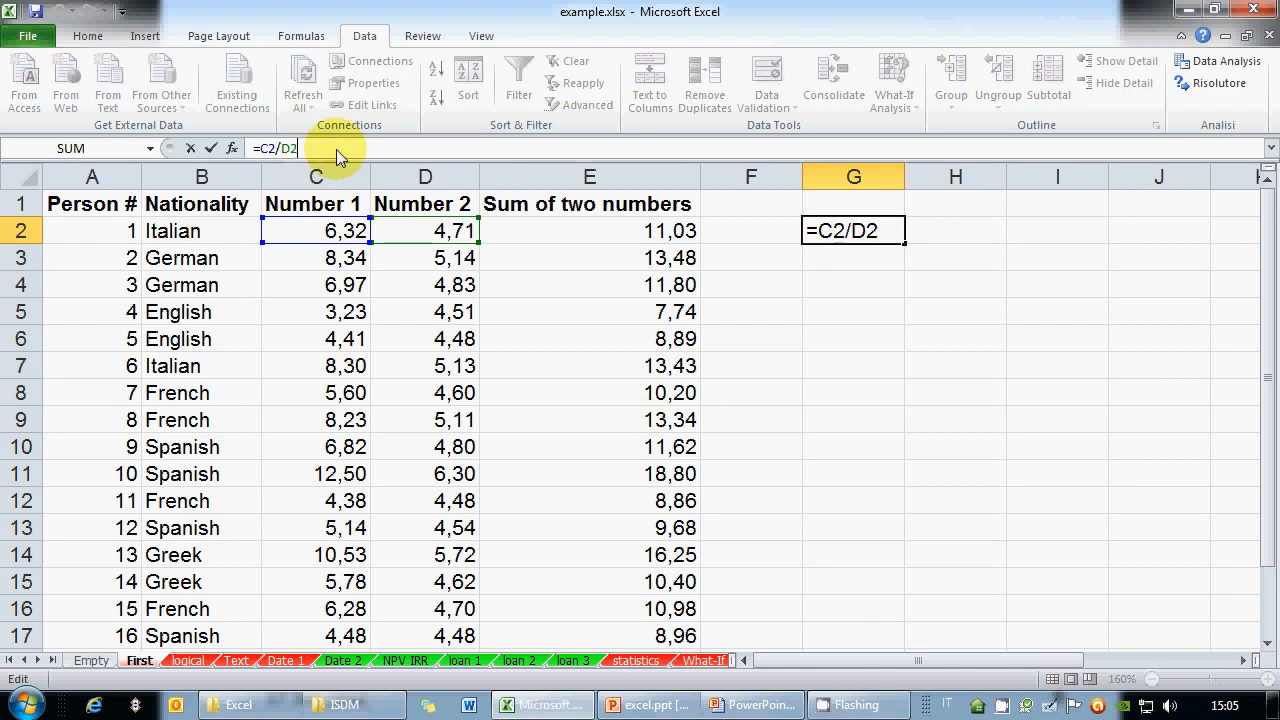
pyautogui.press('Escape')
pyautogui.press('Delete')
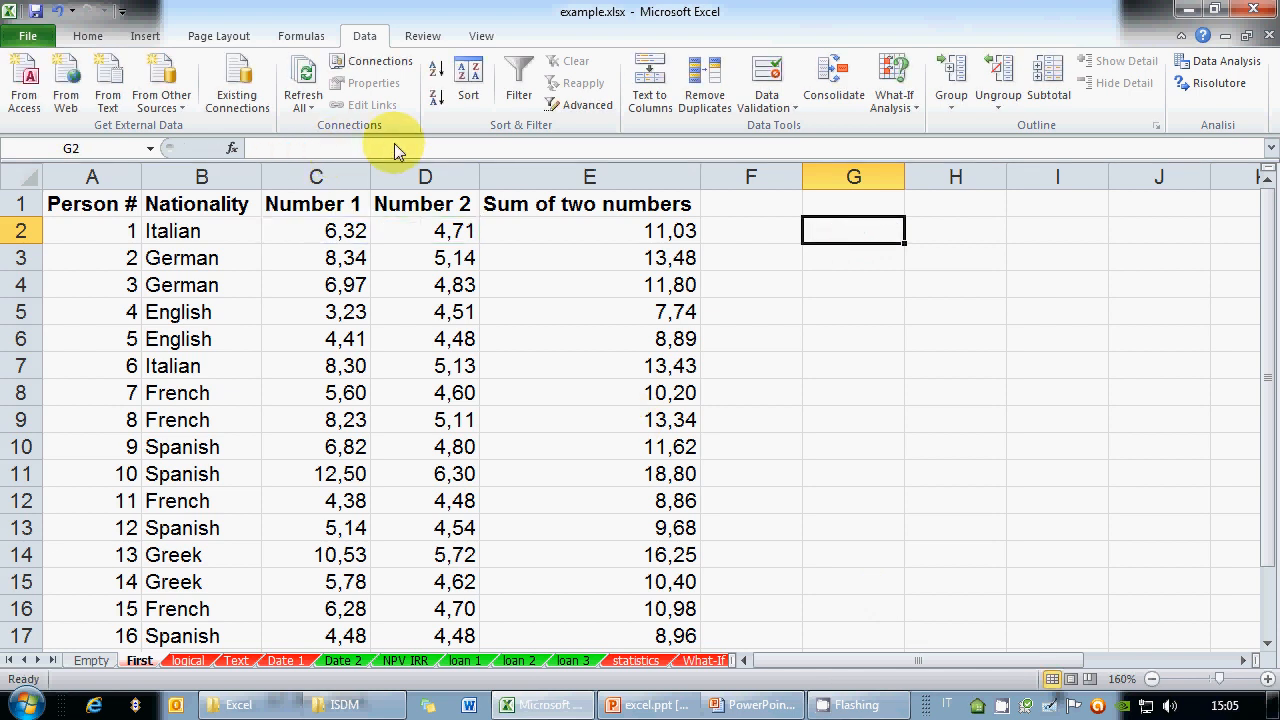
pyautogui.press('Down')
# Enter =C3/C2 in G3 and fill it down to G14
pyautogui.write('=')
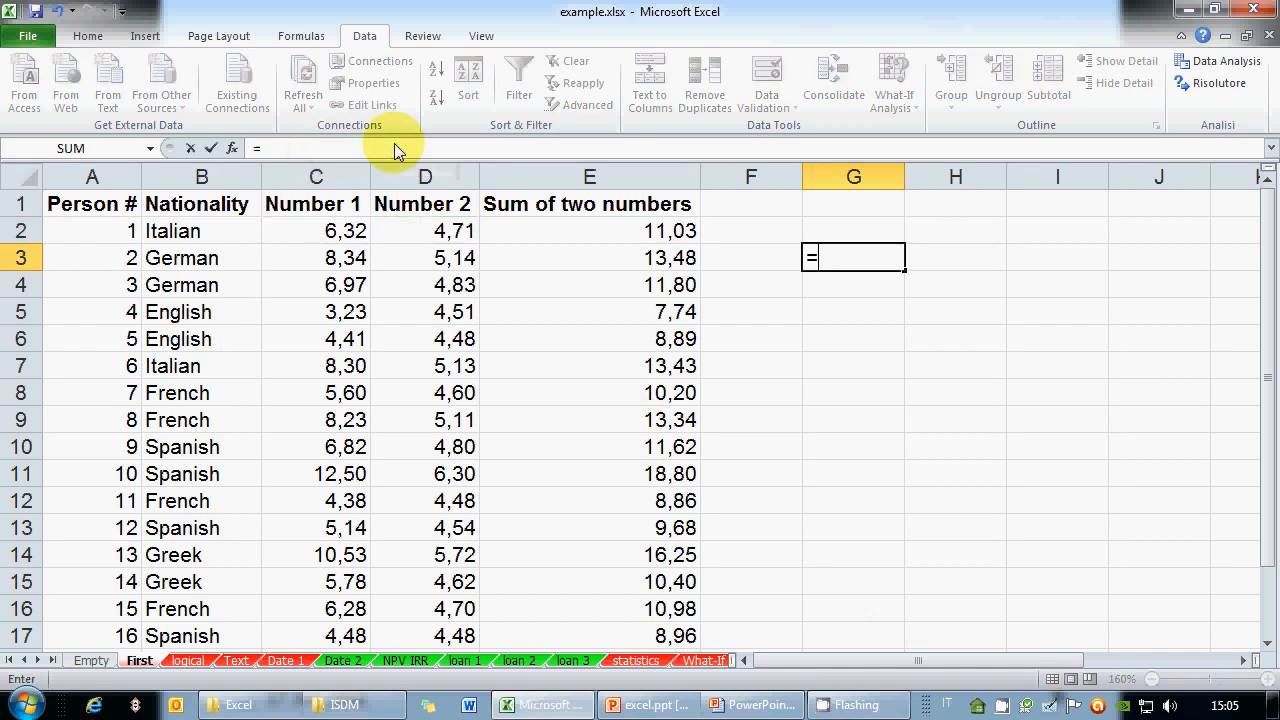
pyautogui.click(330, 258)
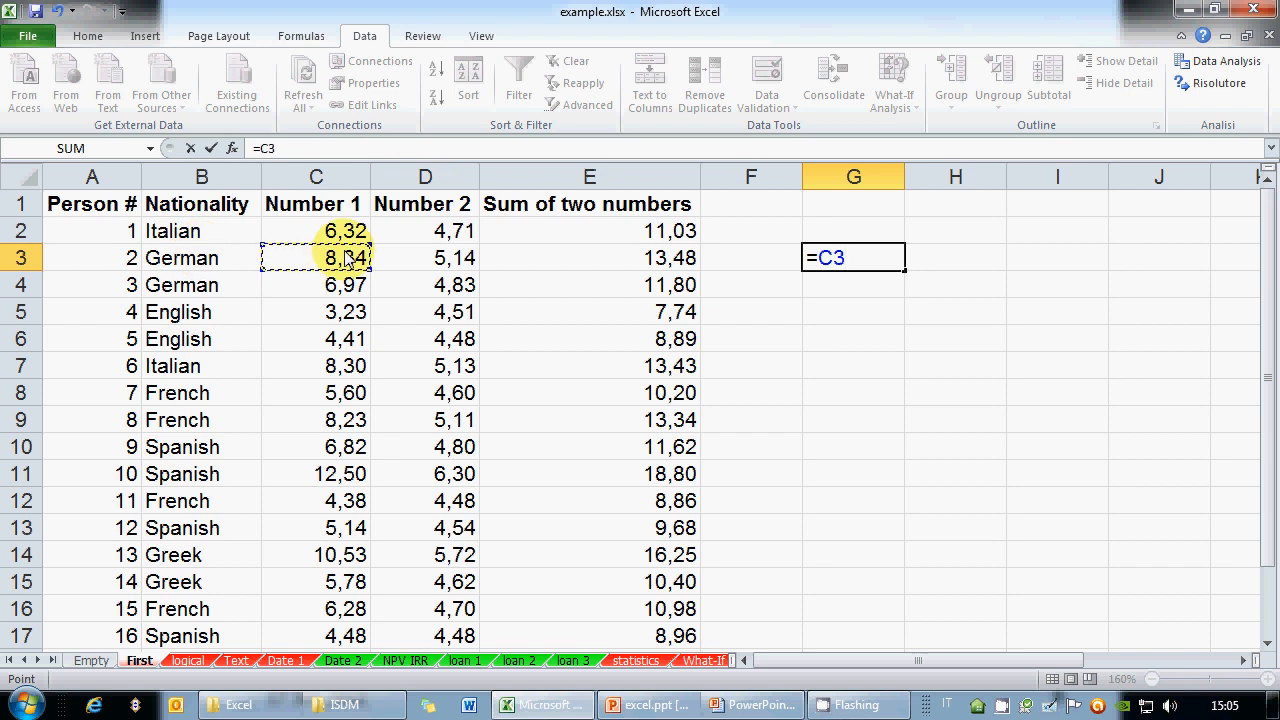
pyautogui.write('/')
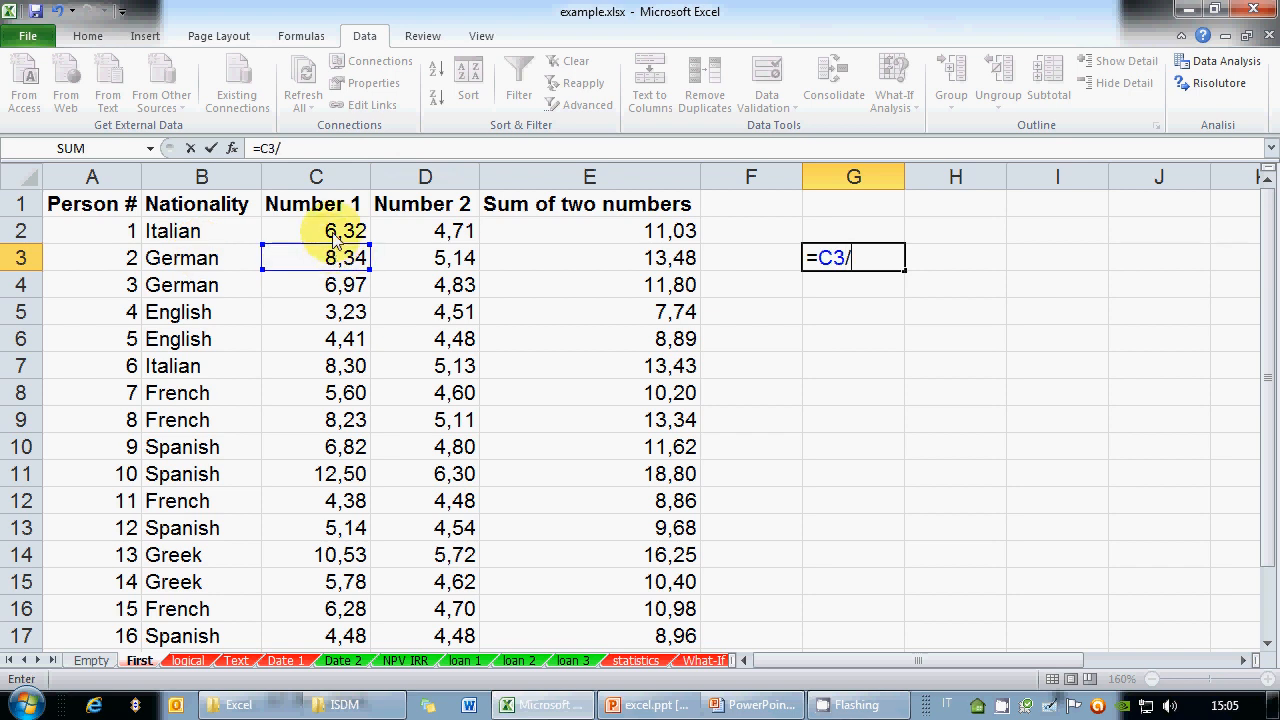
pyautogui.click(335, 238)
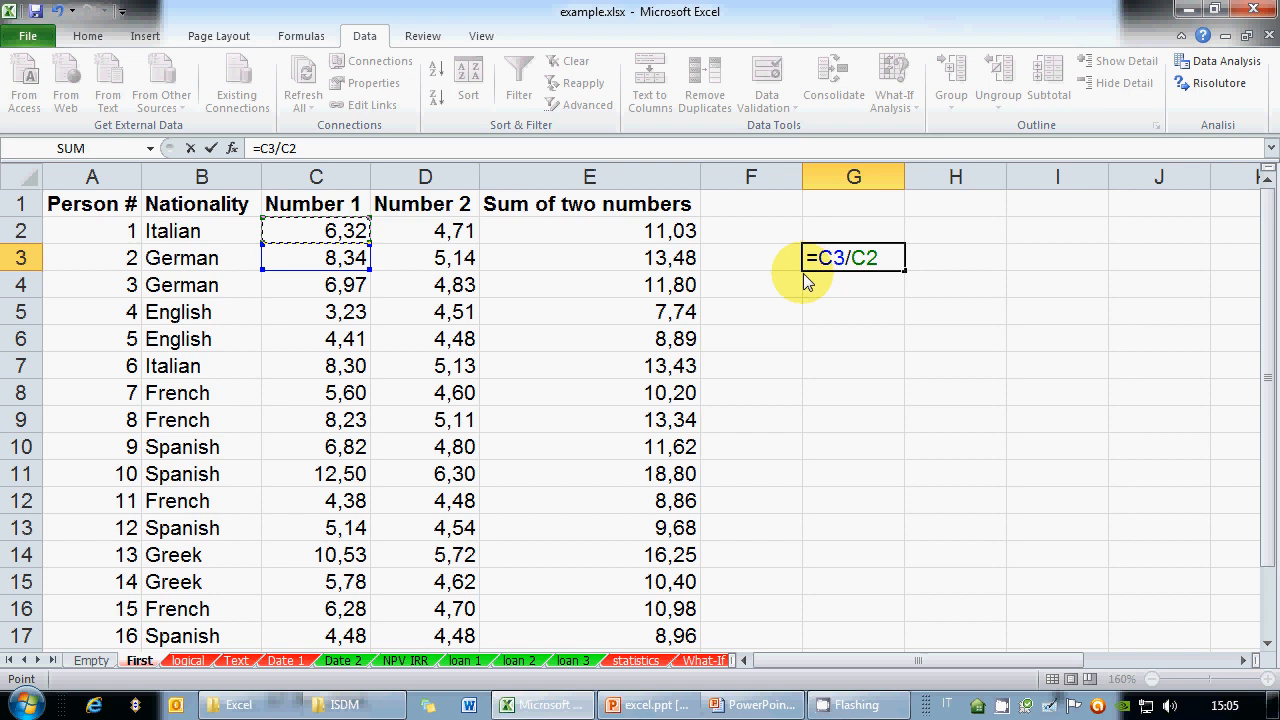
pyautogui.hotkey('ctrl', 'Return')
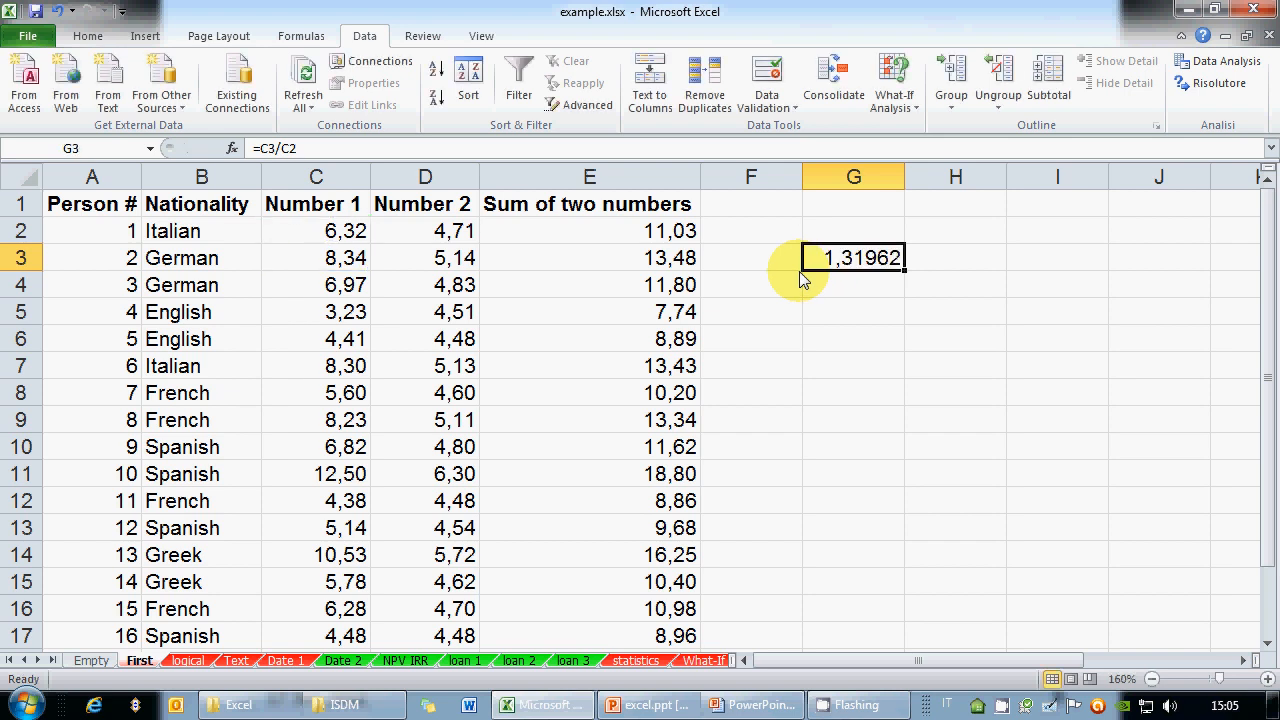
pyautogui.moveTo(904, 271); pyautogui.dragTo(906, 560)
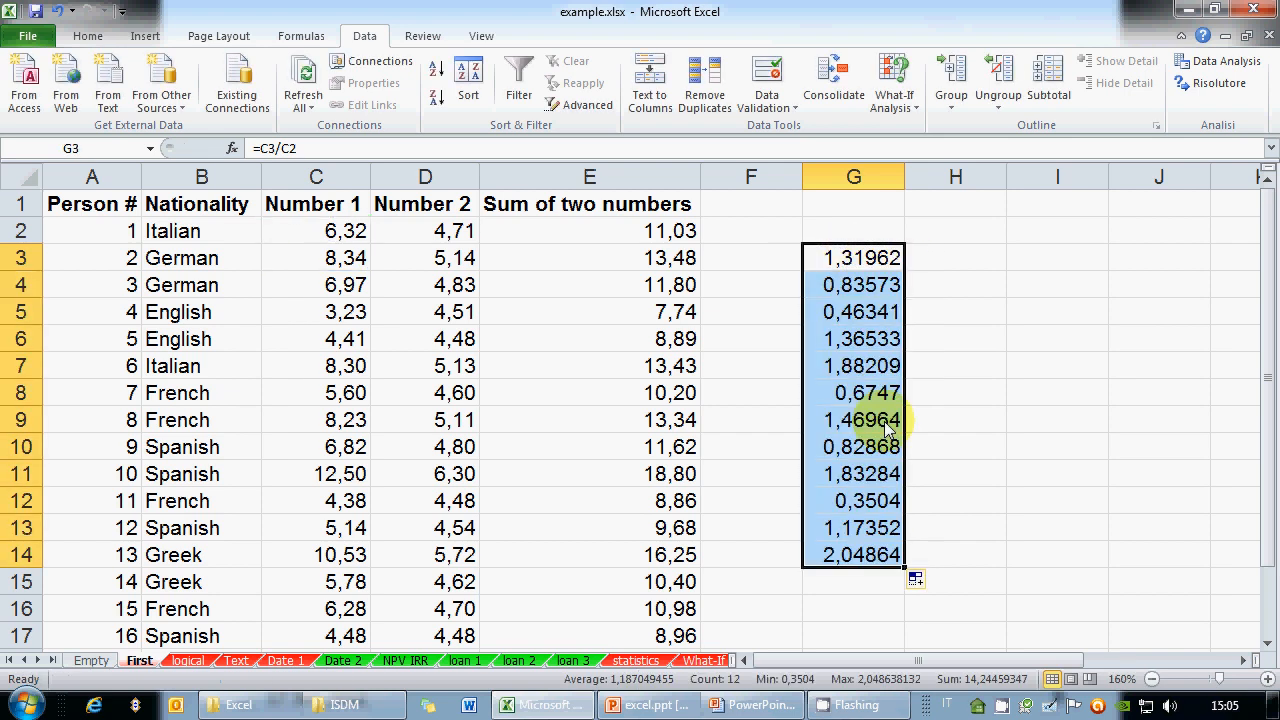
# Inspect the shifted references in G4–G6: =C4/C3, =C5/C4, =C6/C5
pyautogui.click(849, 377)
pyautogui.press('Up')
pyautogui.press('Up')
pyautogui.press('Up')
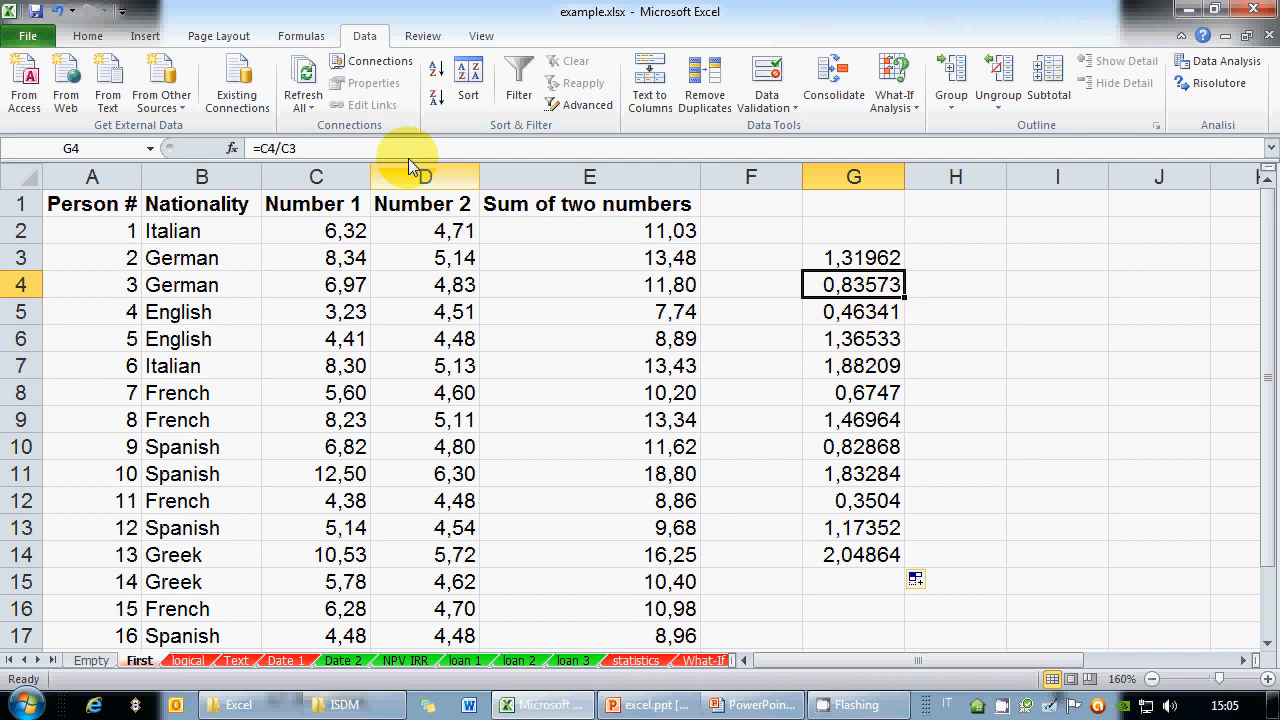
pyautogui.press('F2')
pyautogui.press('Return')
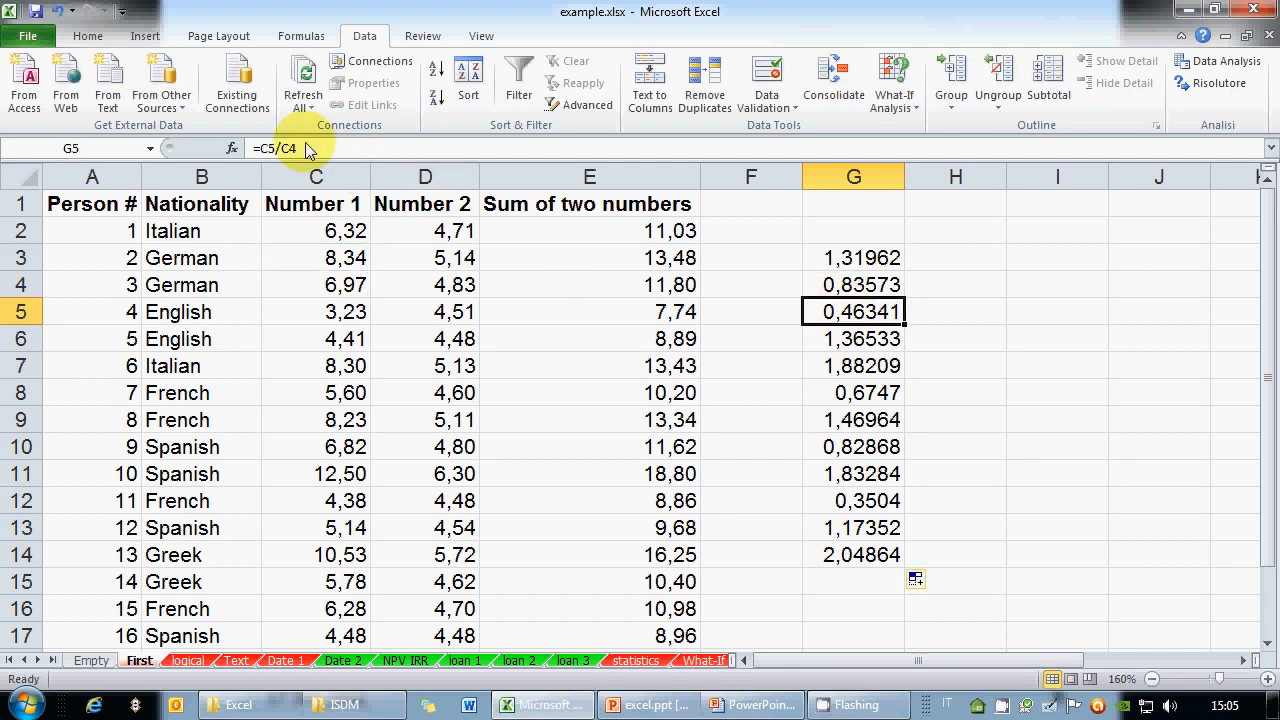
pyautogui.press('F2')
pyautogui.press('Escape')
pyautogui.press('Down')
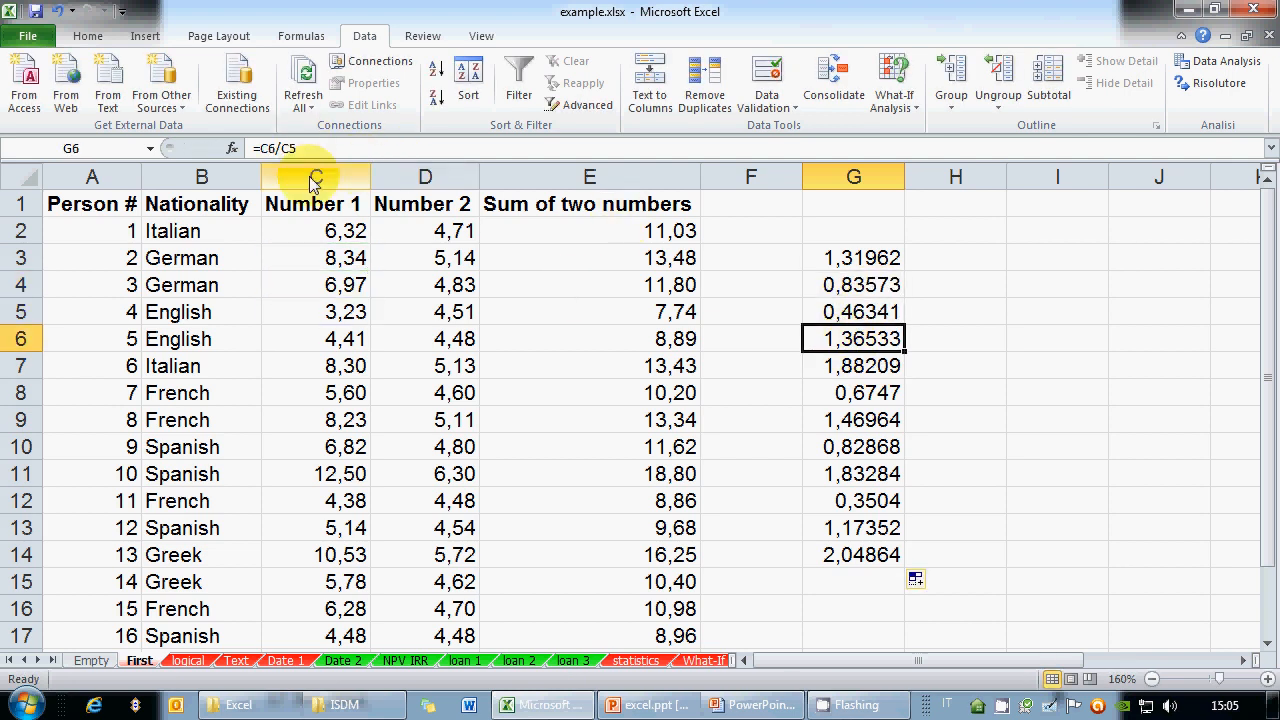
pyautogui.press('F2')
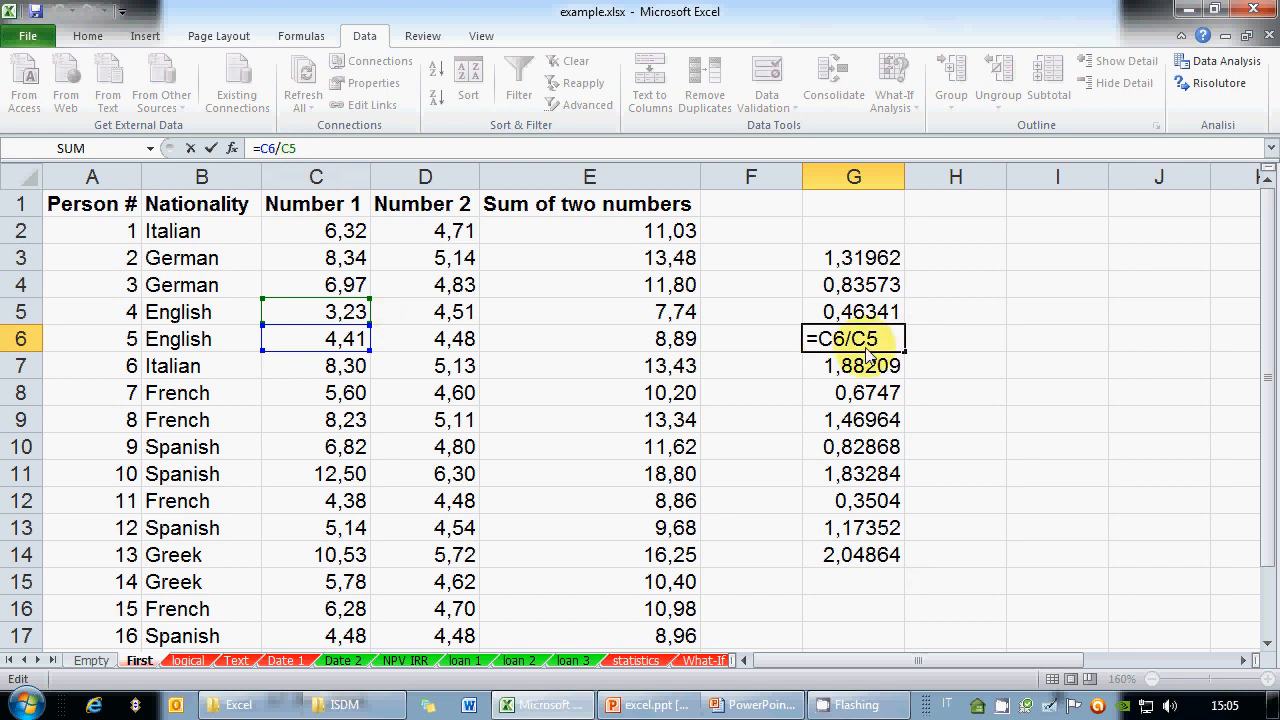
pyautogui.press('Escape')
# Clear the ratio results from G3:G14
pyautogui.moveTo(855, 258); pyautogui.dragTo(880, 558)
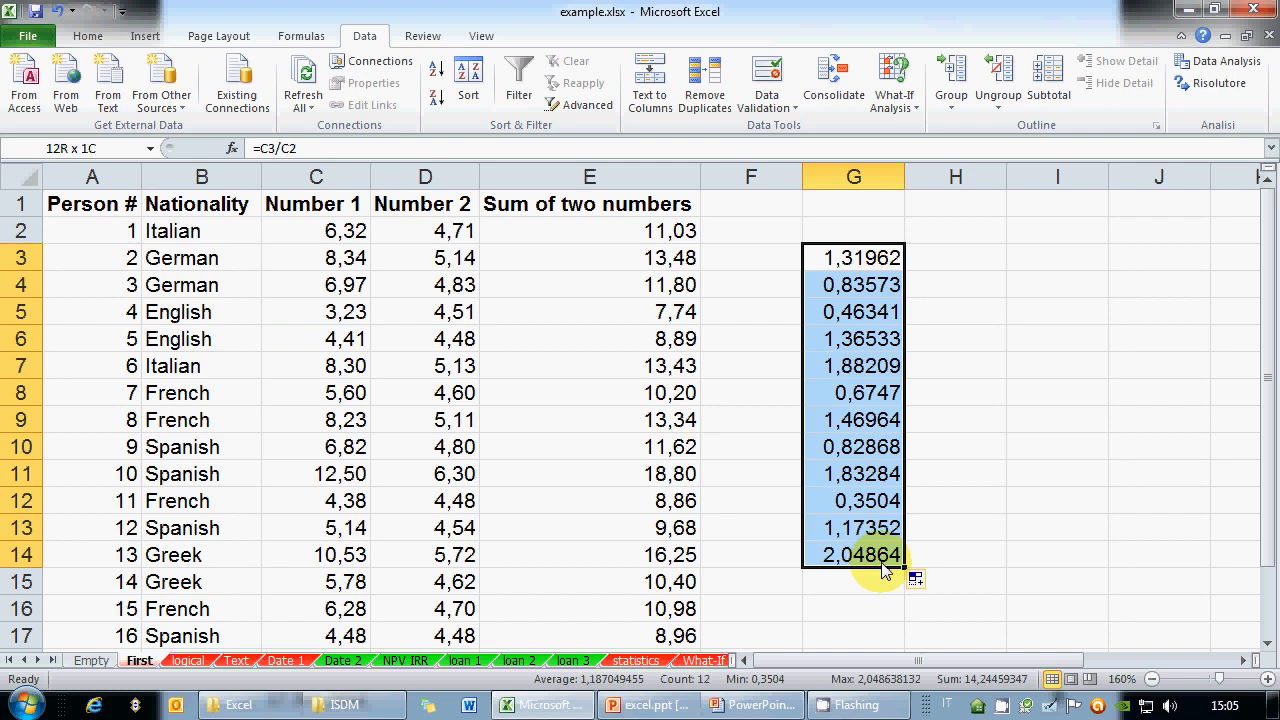
pyautogui.press('Delete')
pyautogui.click(857, 263)
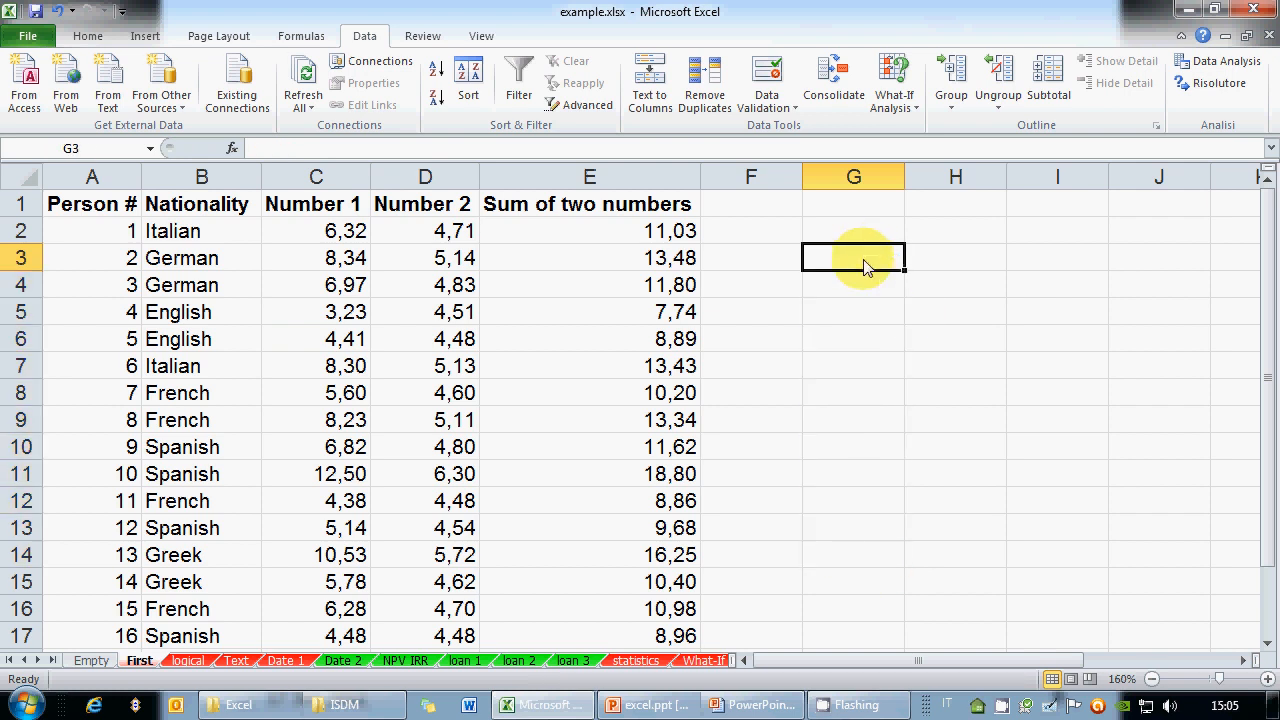
# Enter =C4+D13-E8 in G3 and fill it down to G15
pyautogui.write('=')
pyautogui.click(330, 284)
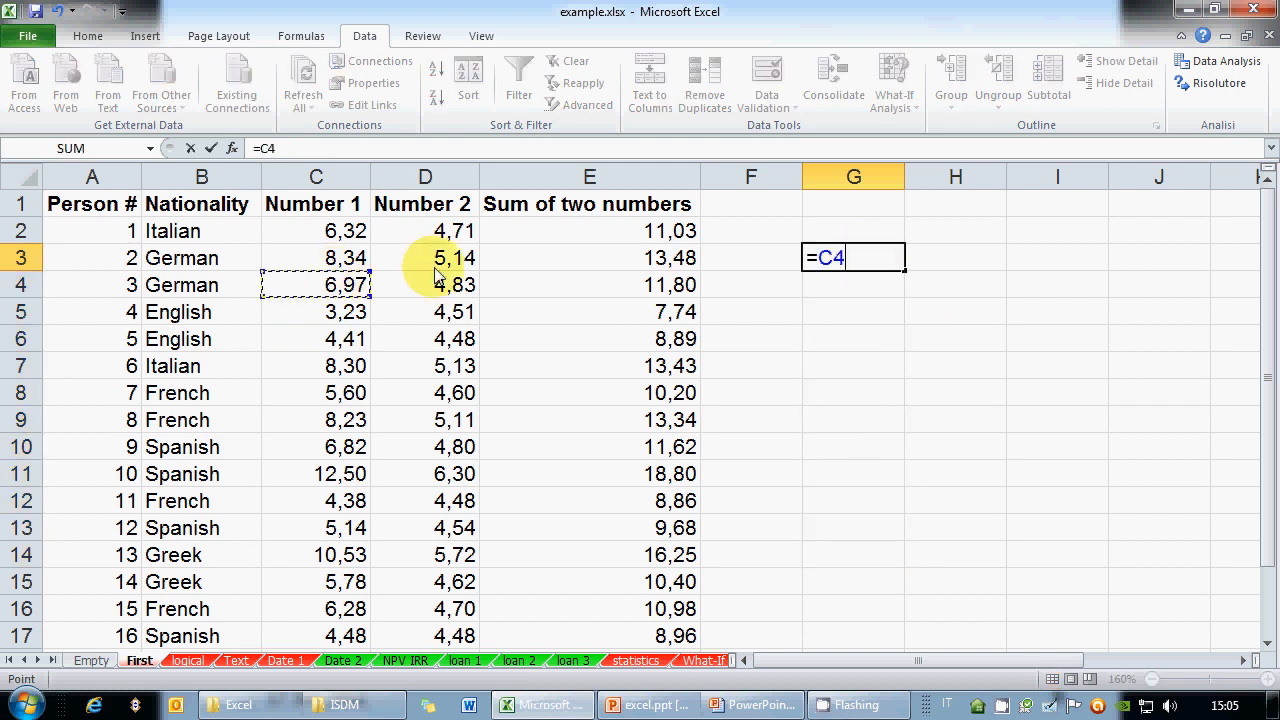
pyautogui.write('+')
pyautogui.click(440, 526)
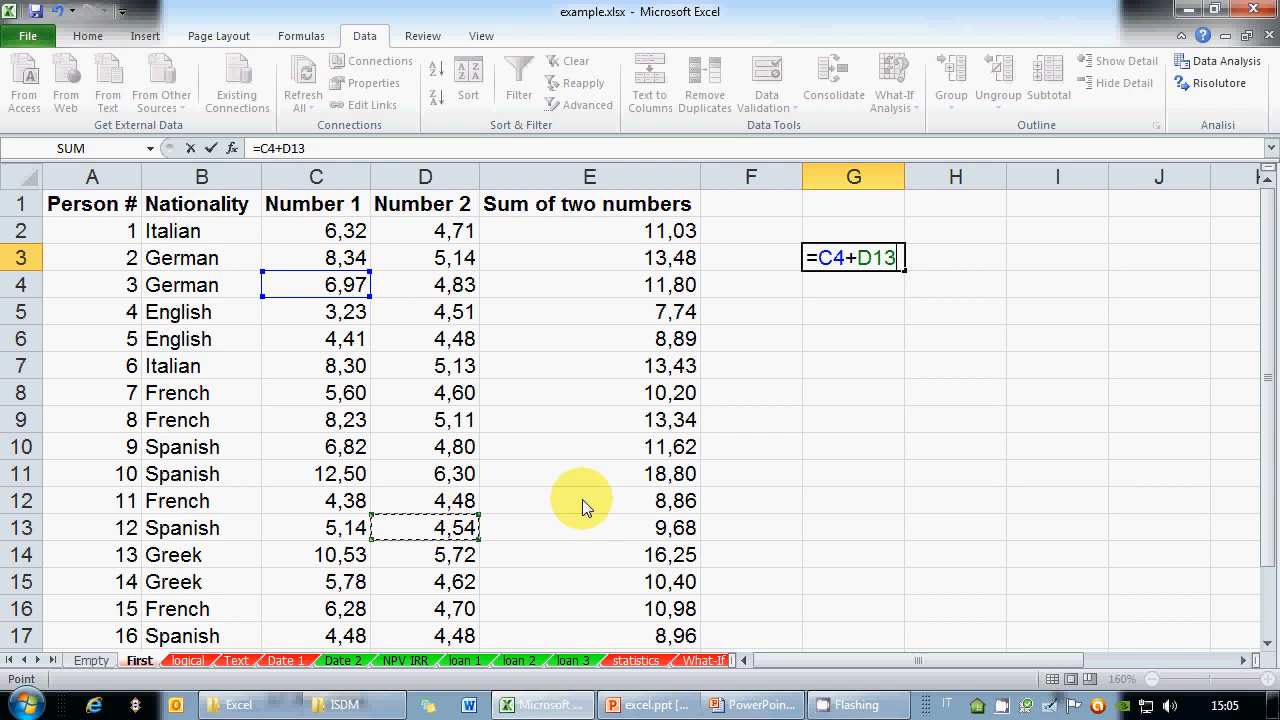
pyautogui.write('-')
pyautogui.click(645, 400)
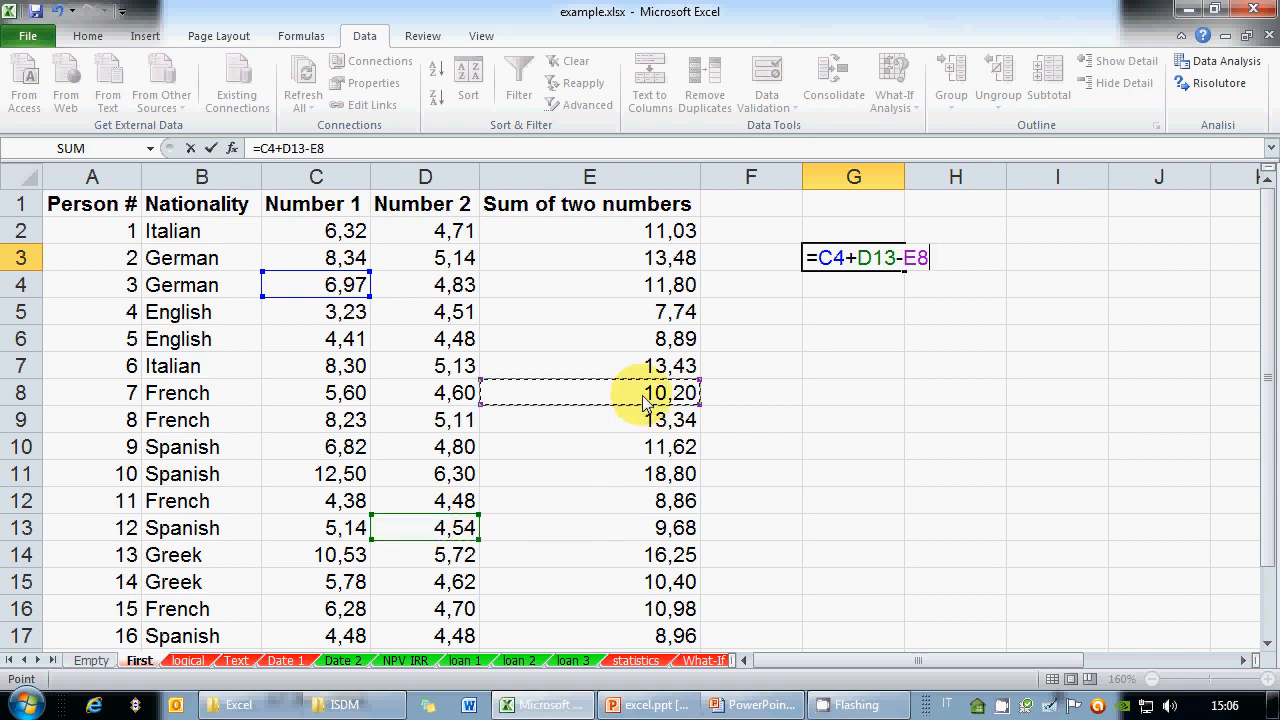
pyautogui.press('Return')
pyautogui.press('Up')
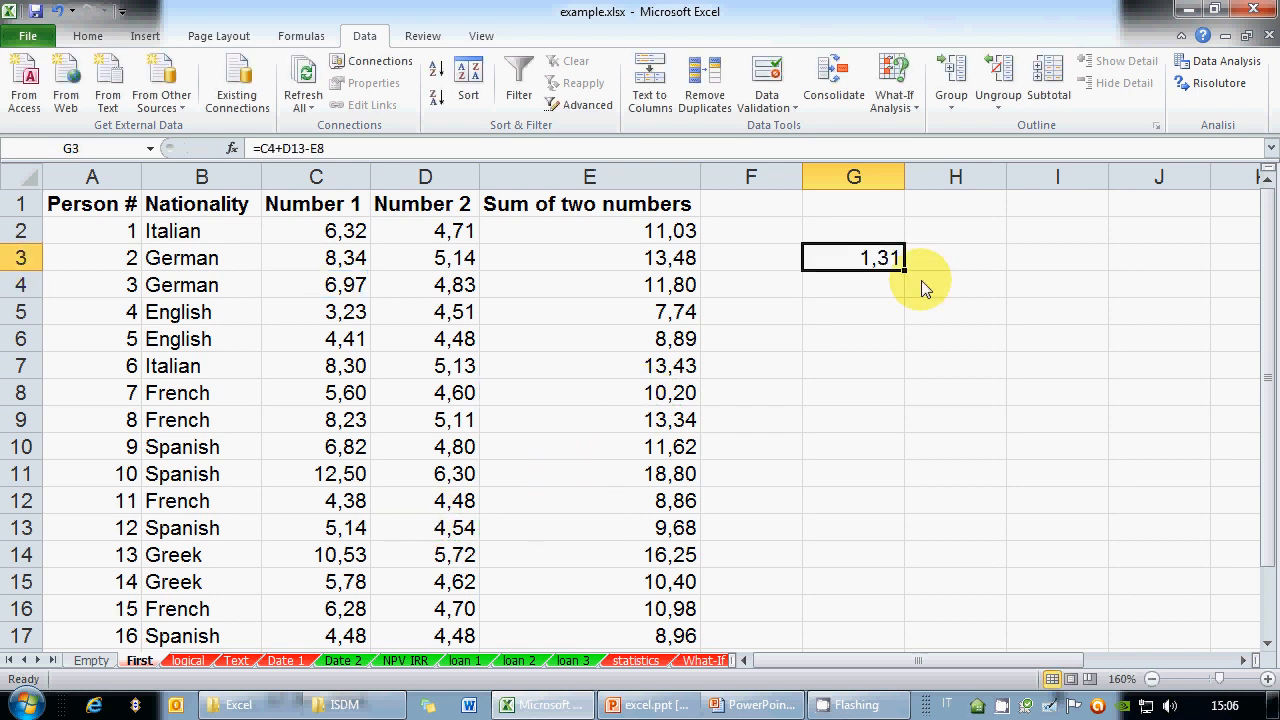
pyautogui.moveTo(904, 270); pyautogui.dragTo(933, 588)
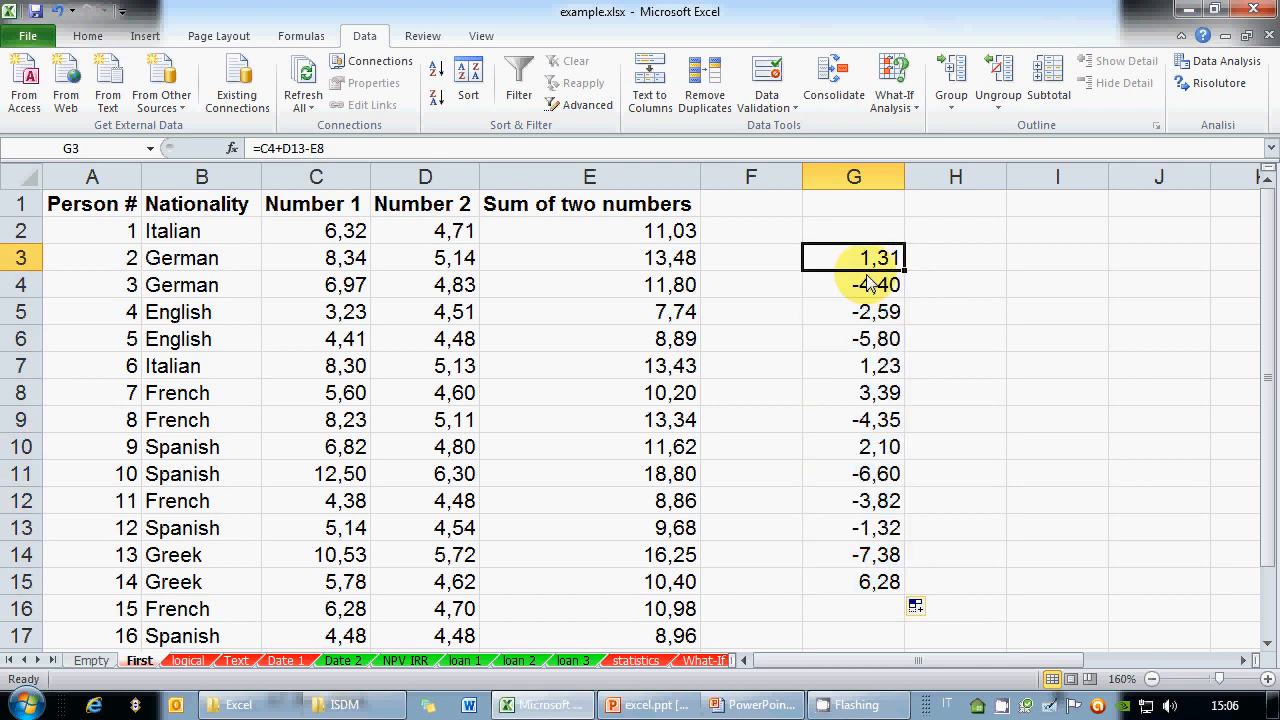
# Inspect the copied formulas in G3 and G4, where G4 reads =C5+D14-E9
pyautogui.click(464, 145)
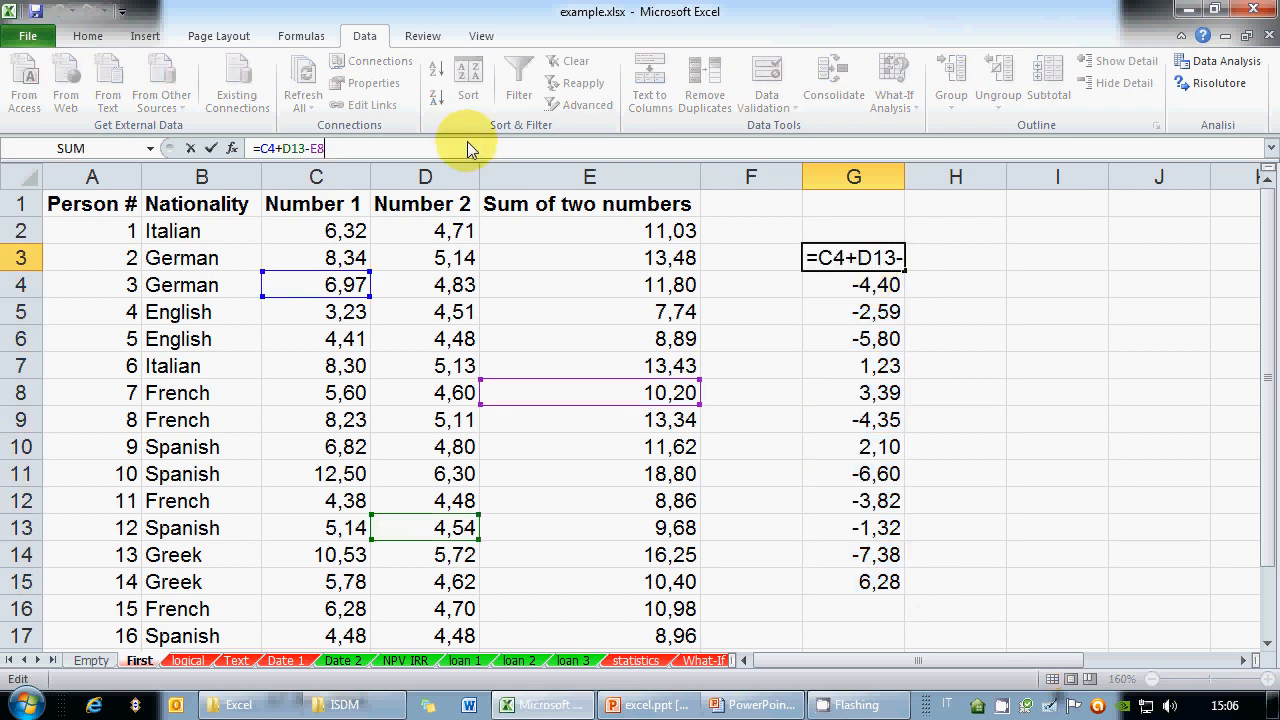
pyautogui.press('Return')
pyautogui.click(325, 148)
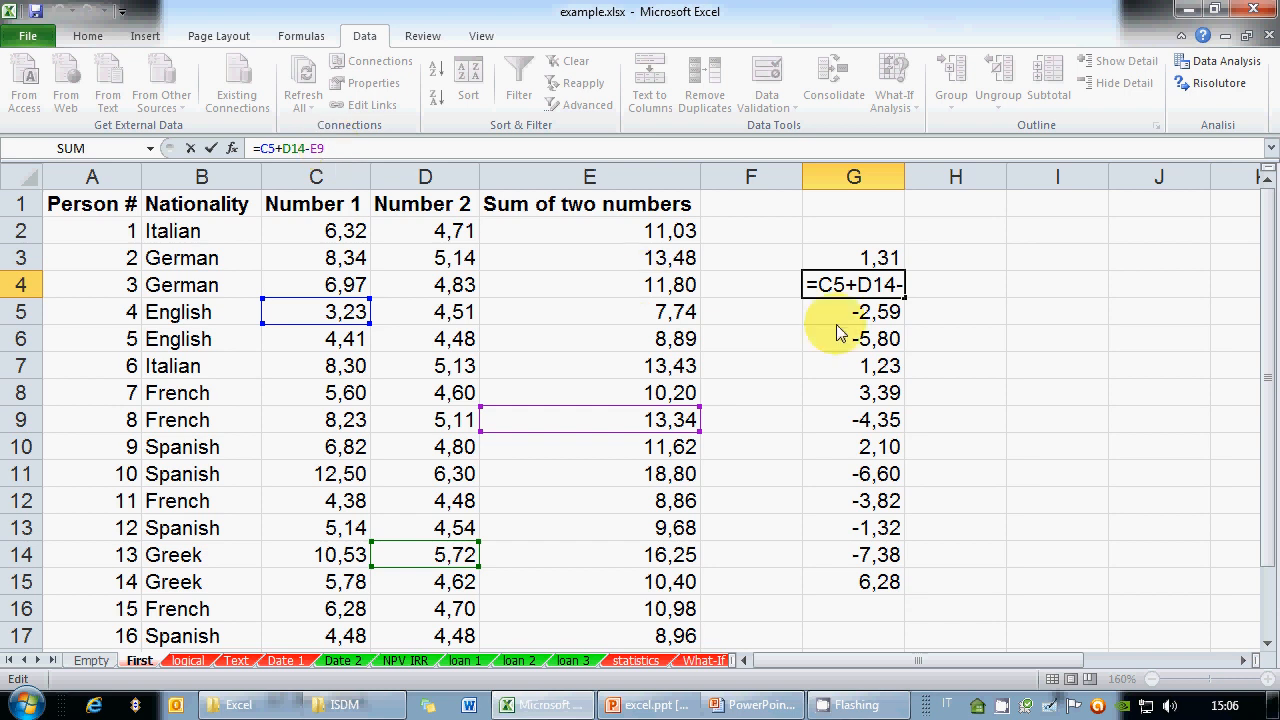
pyautogui.press('Escape')
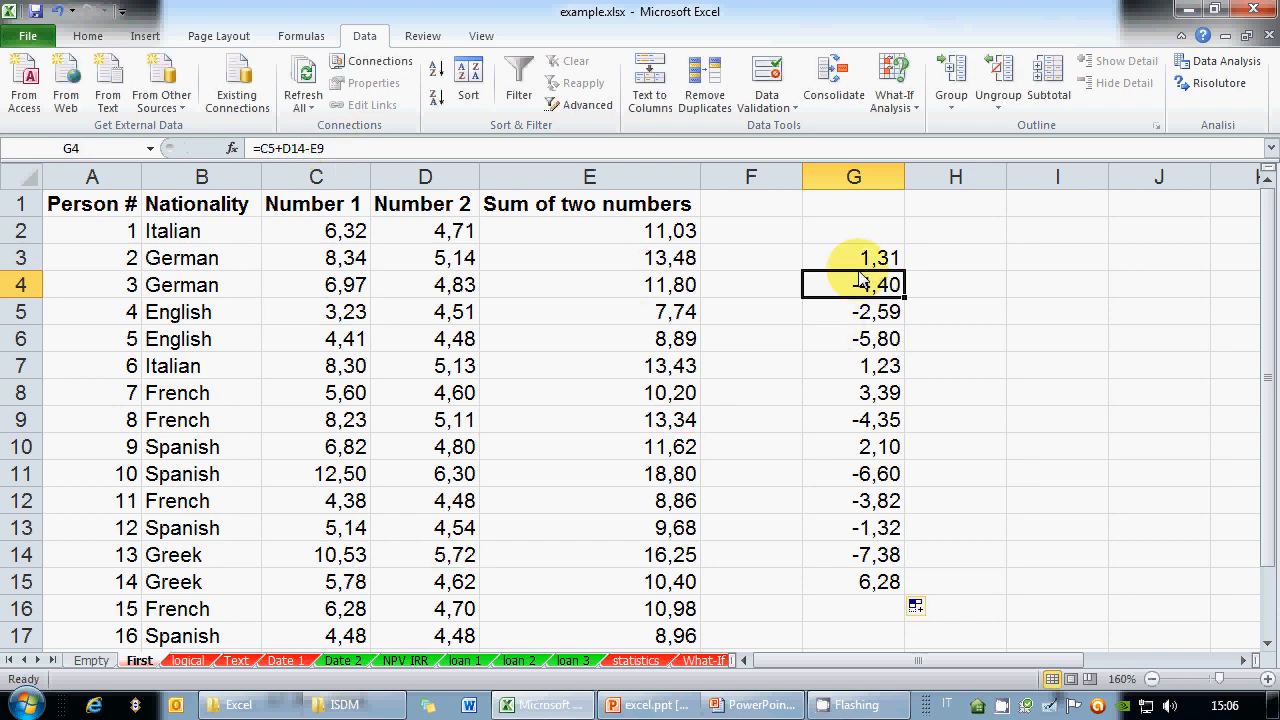
# Examine G6's shifted formula =C7+D16-E11 (-5,80), then clear G3:G15
pyautogui.click(838, 336)
pyautogui.press('F2')
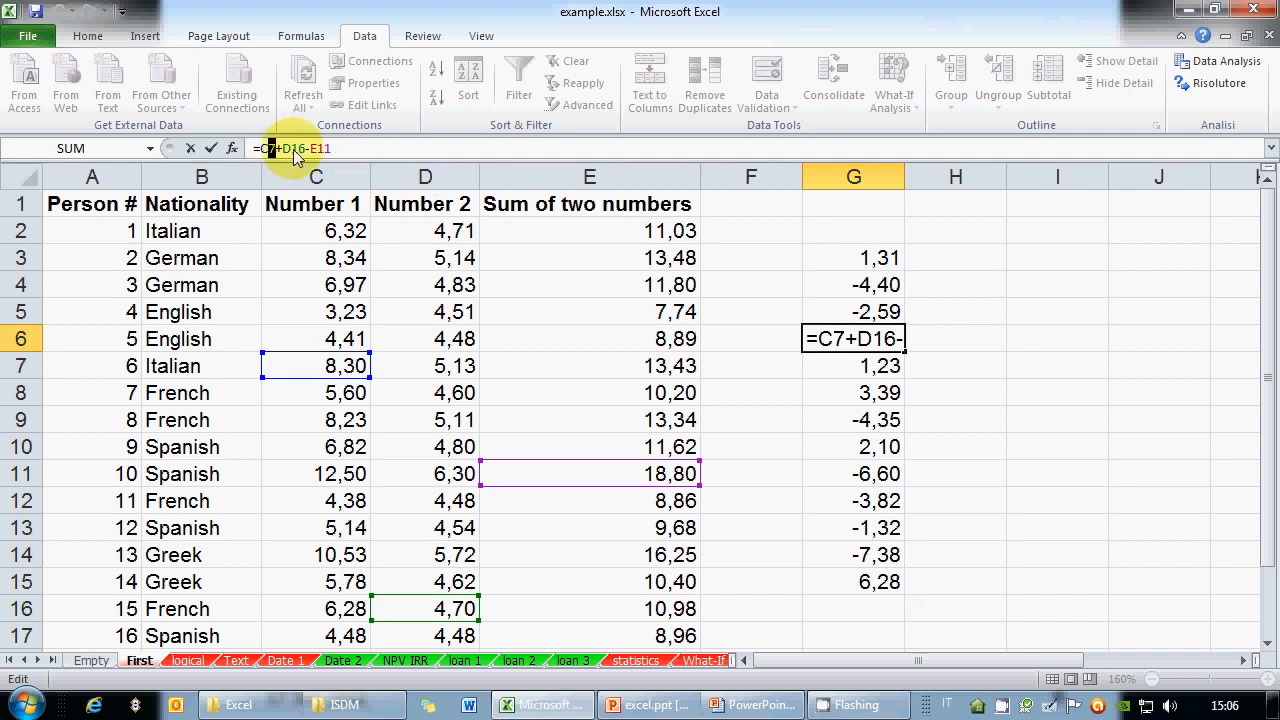
pyautogui.moveTo(291, 150); pyautogui.dragTo(333, 152)
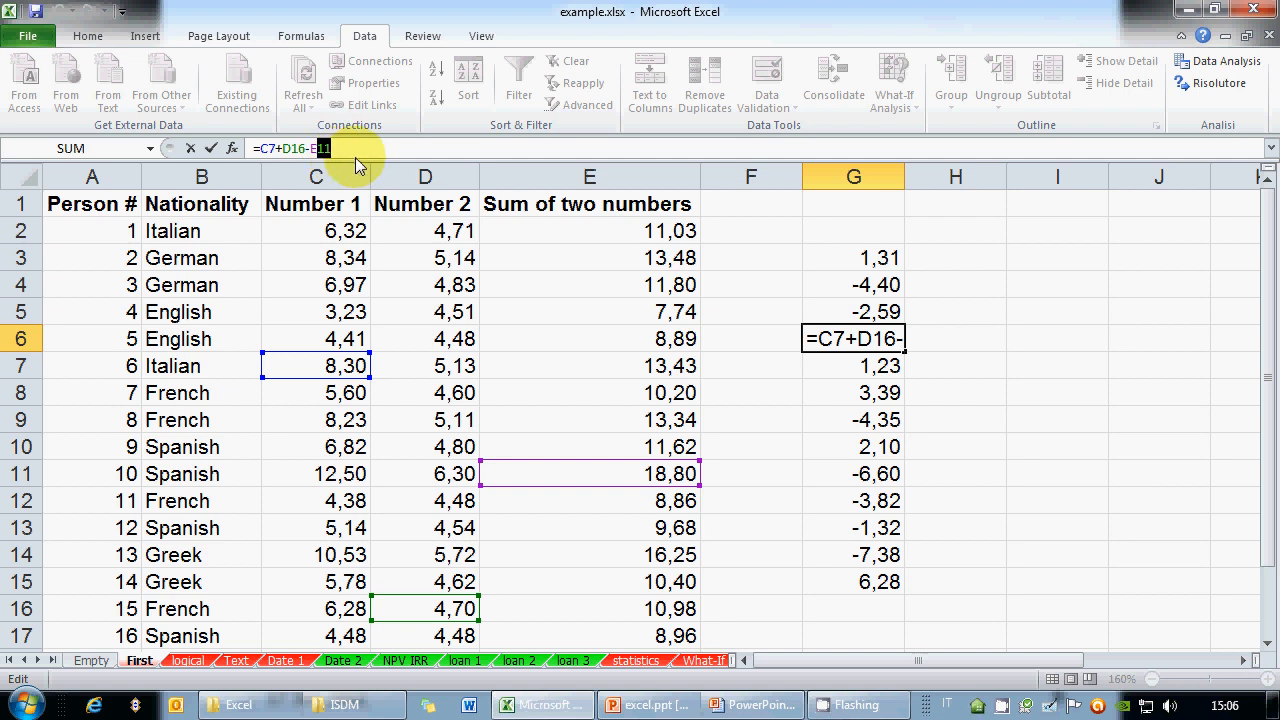
pyautogui.click(354, 150)
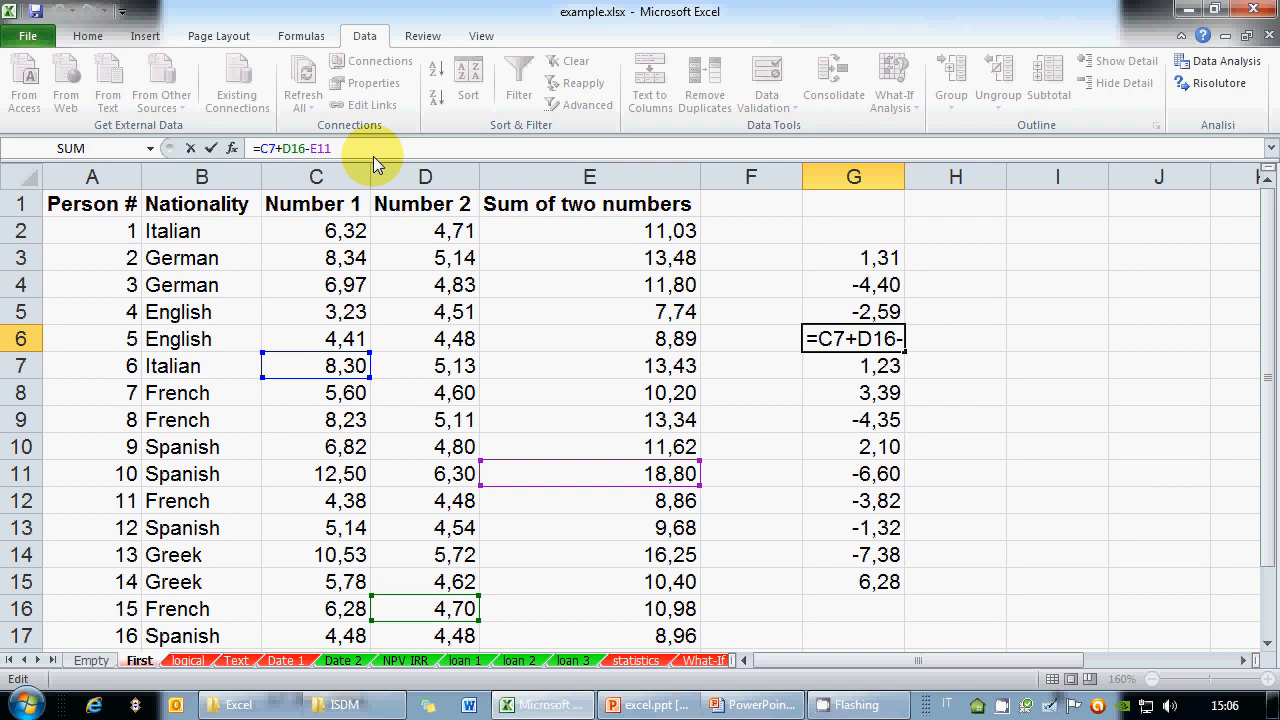
pyautogui.write('-5')
pyautogui.press('BackSpace')
pyautogui.press('BackSpace')
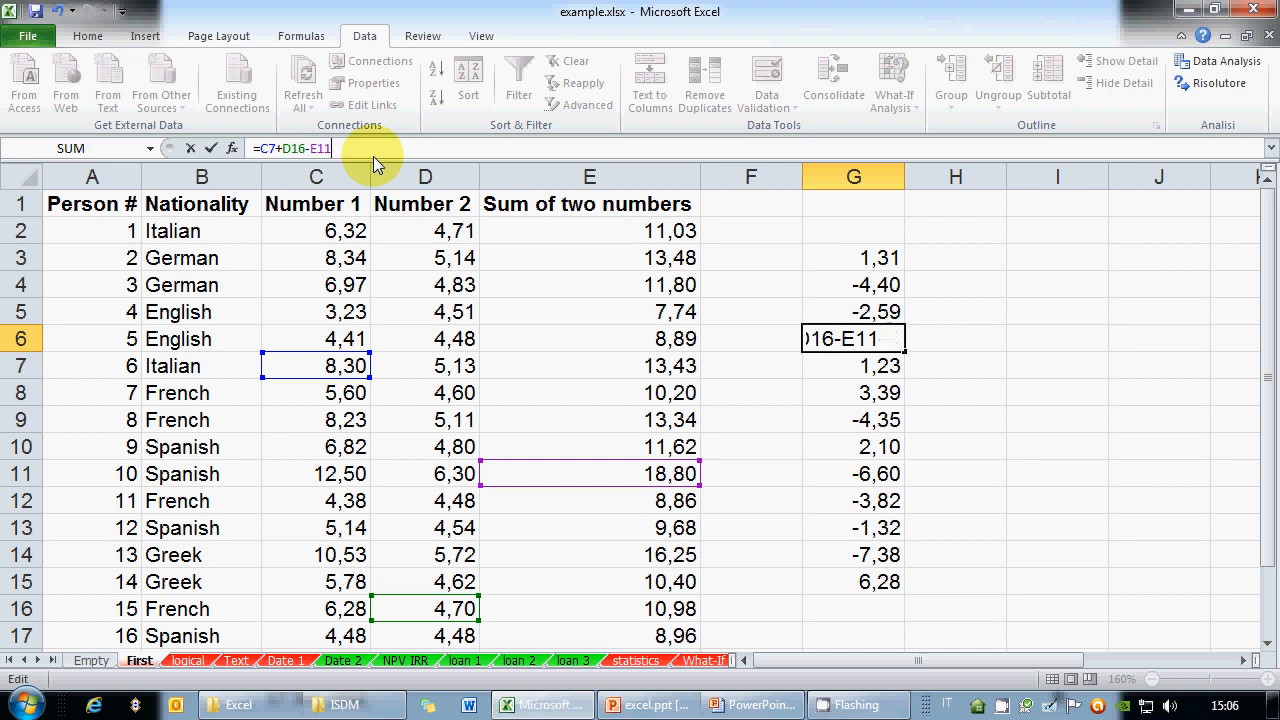
pyautogui.moveTo(317, 149)
pyautogui.mouseDown()
pyautogui.moveTo(335, 149)
pyautogui.moveTo(306, 149)
pyautogui.mouseUp()
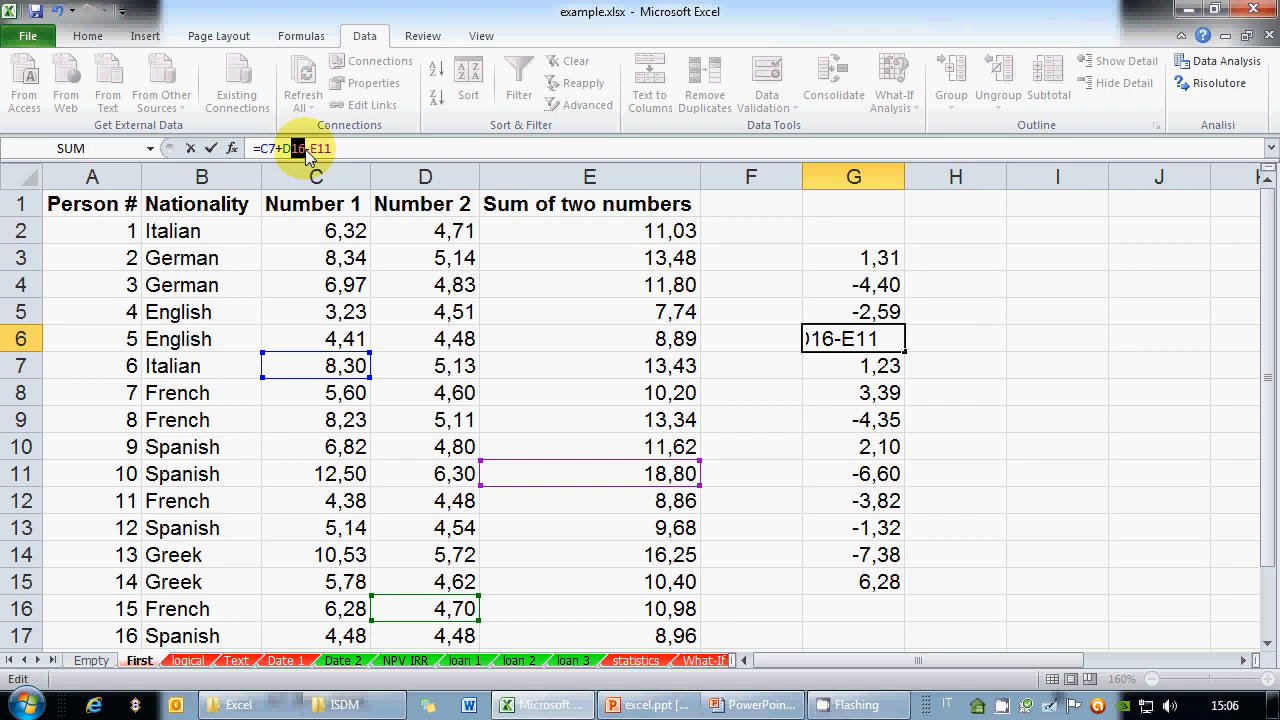
pyautogui.click(211, 148)
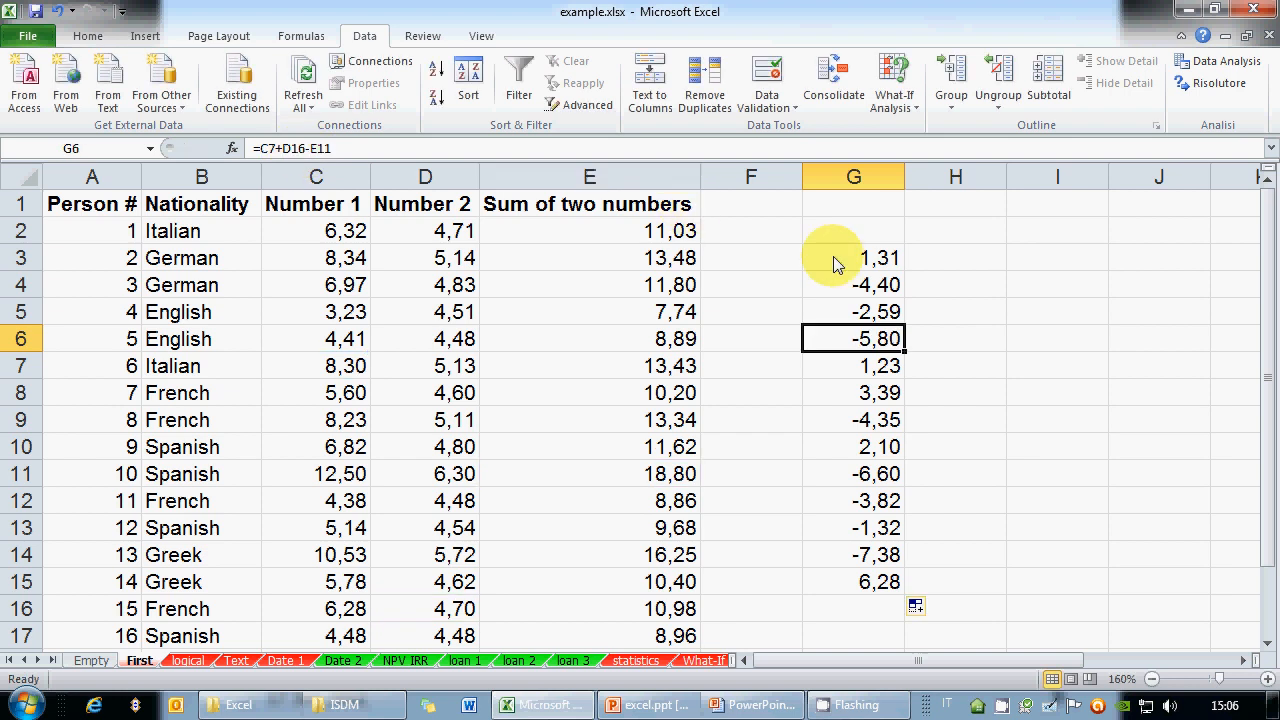
pyautogui.moveTo(834, 262); pyautogui.dragTo(850, 585)
pyautogui.press('Delete')
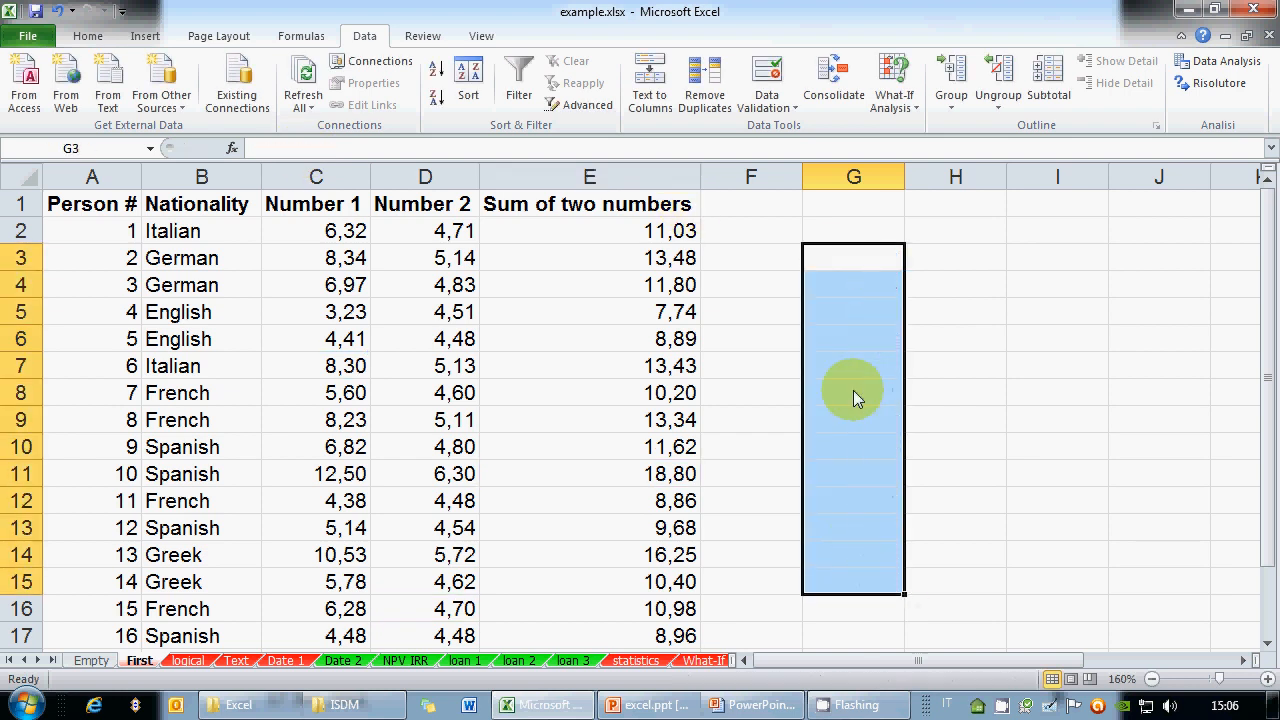
pyautogui.press('Down')
pyautogui.press('Down')
pyautogui.press('Down')
pyautogui.press('Down')
pyautogui.press('Down')
pyautogui.press('Down')
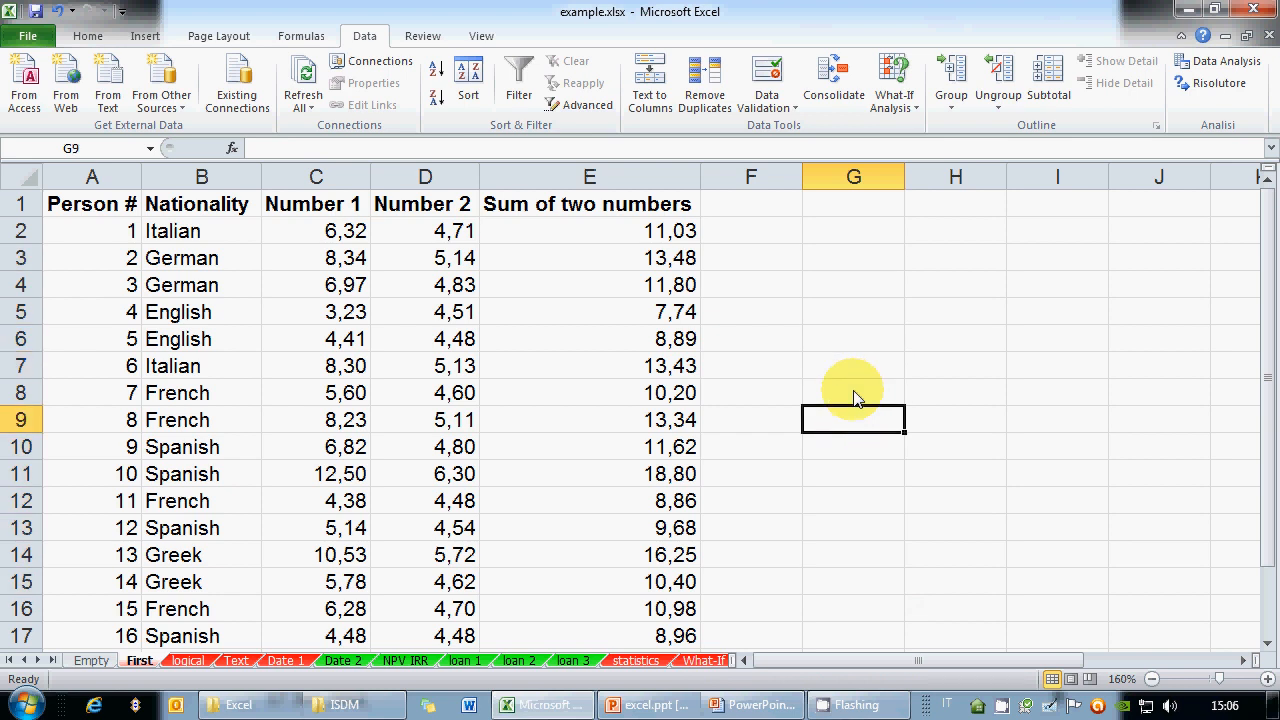
pyautogui.write('=')
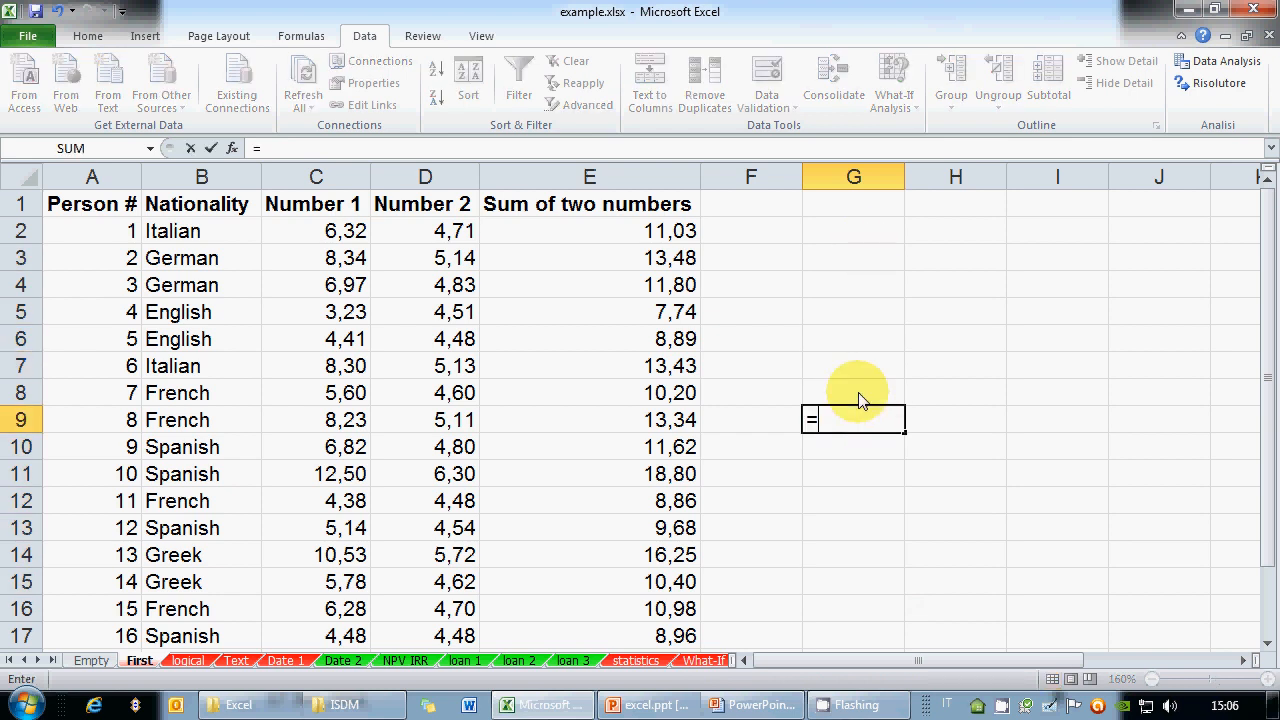
pyautogui.click(345, 420)
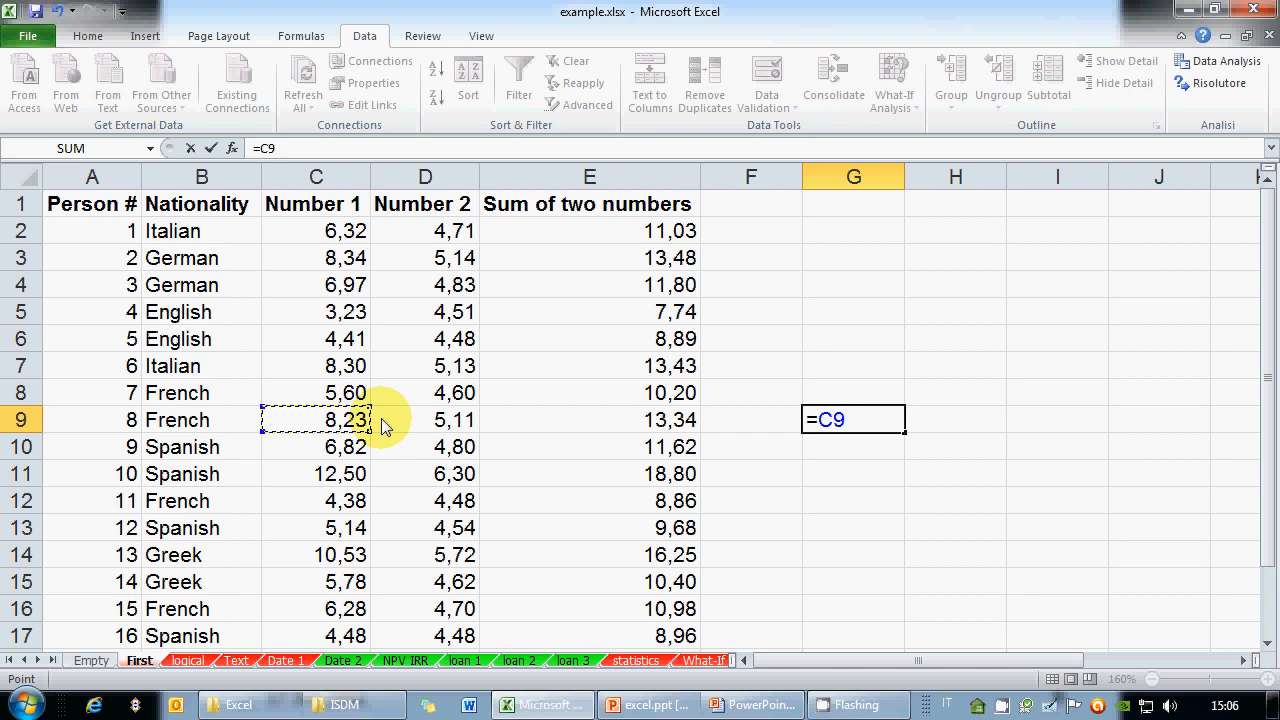
pyautogui.write('/')
pyautogui.click(417, 422)
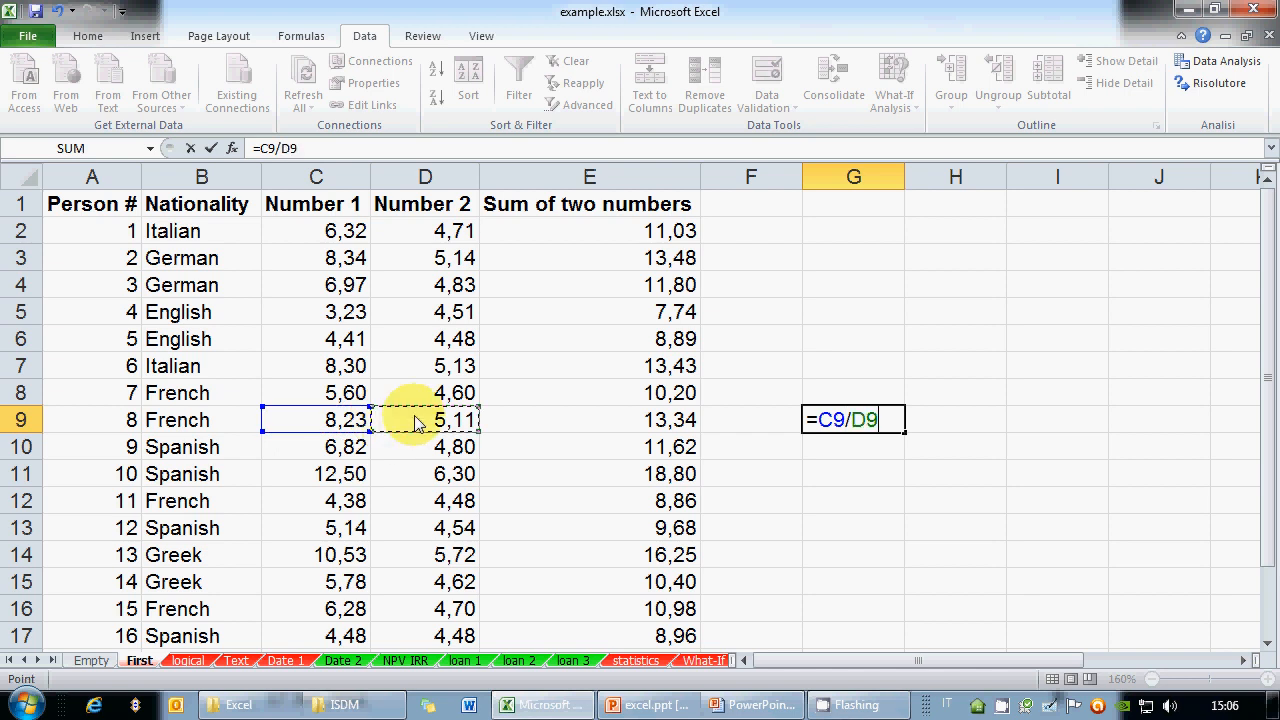
pyautogui.press('Return')
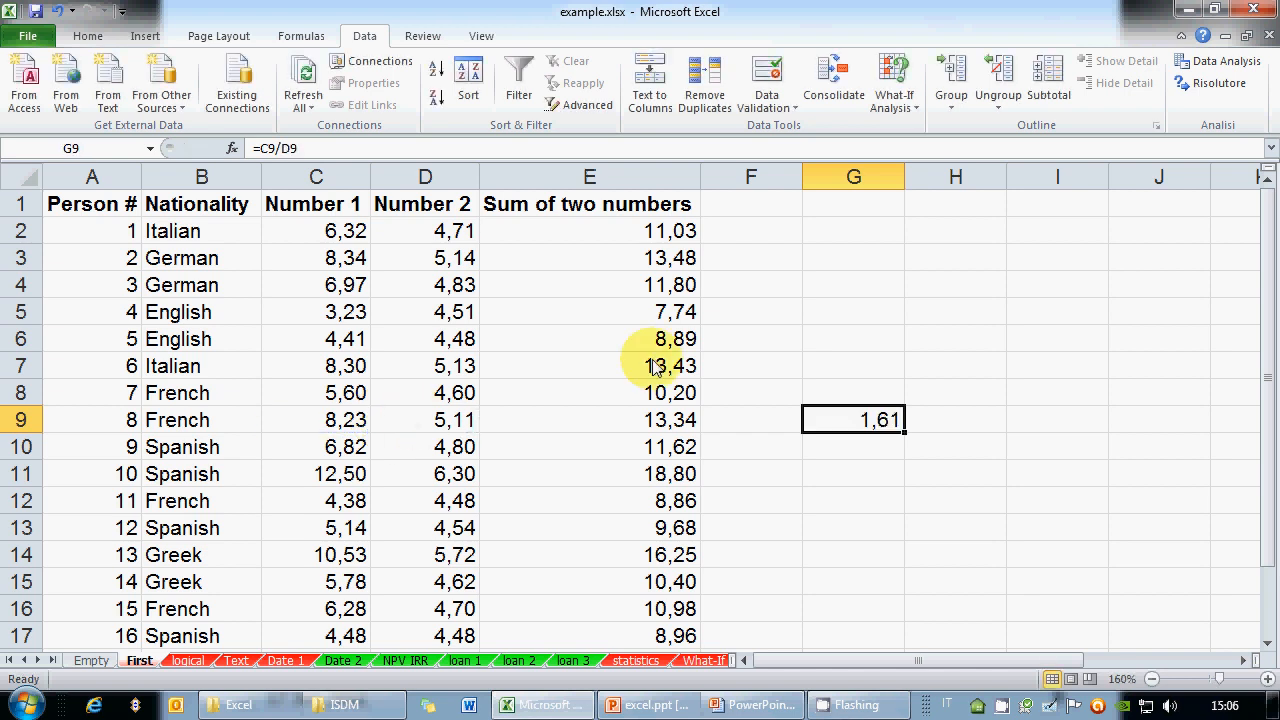
pyautogui.click(305, 149)
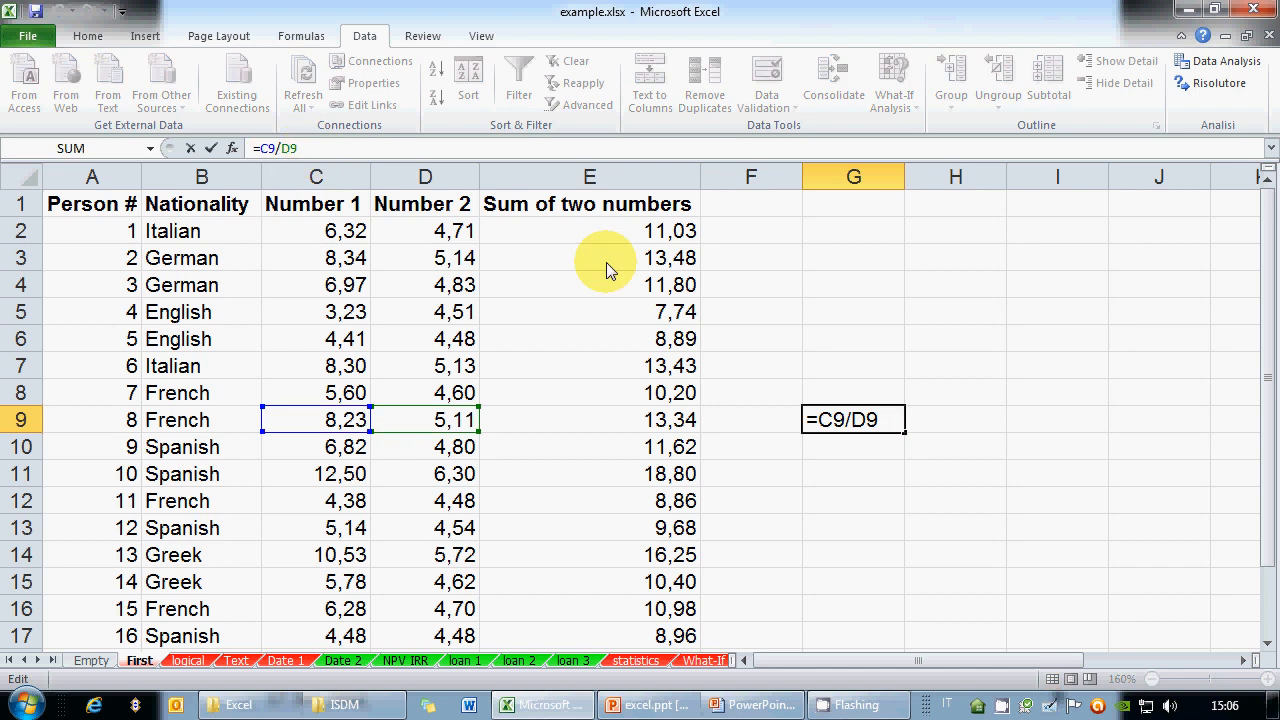
pyautogui.press('Escape')
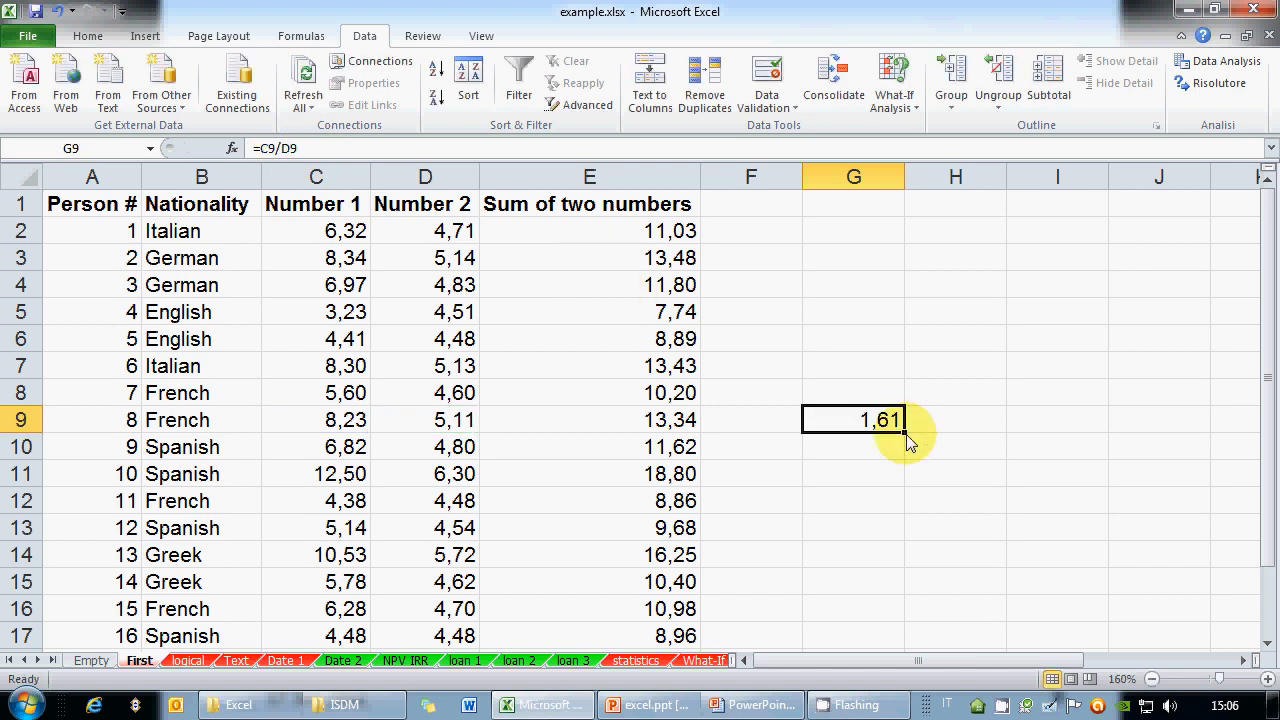
pyautogui.moveTo(905, 434); pyautogui.dragTo(894, 282)
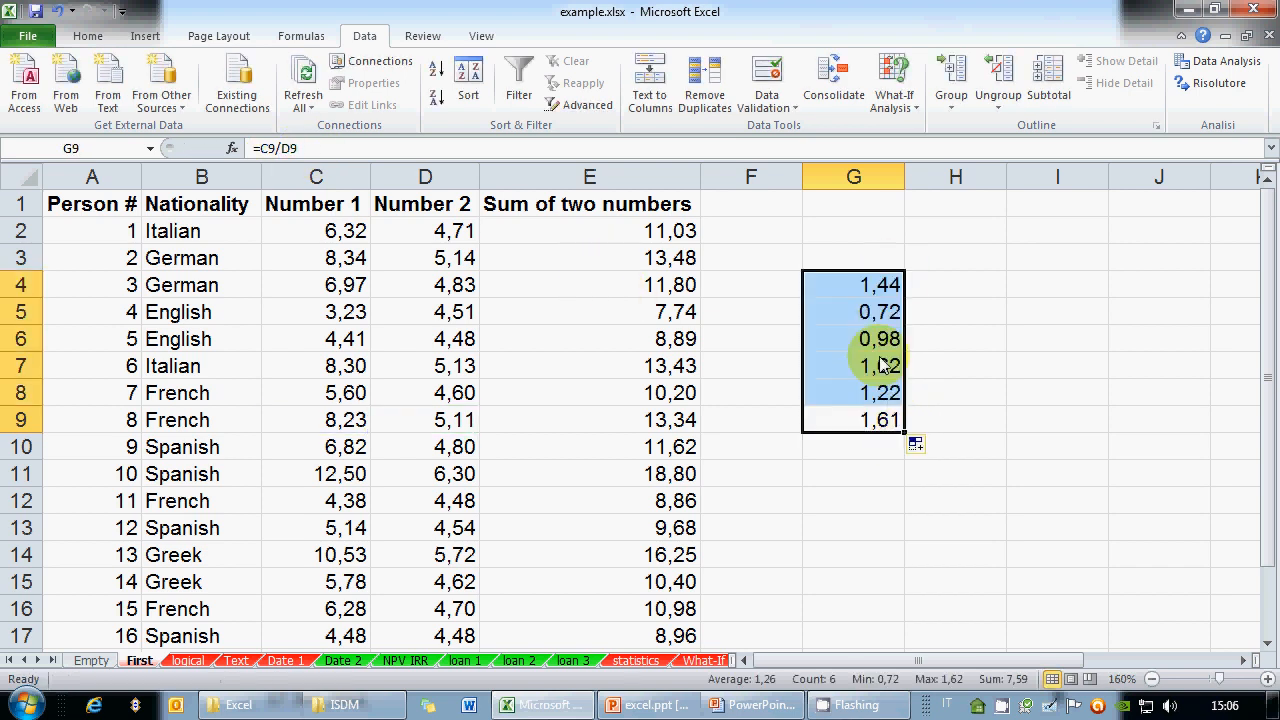
pyautogui.click(855, 392)
pyautogui.press('F2')
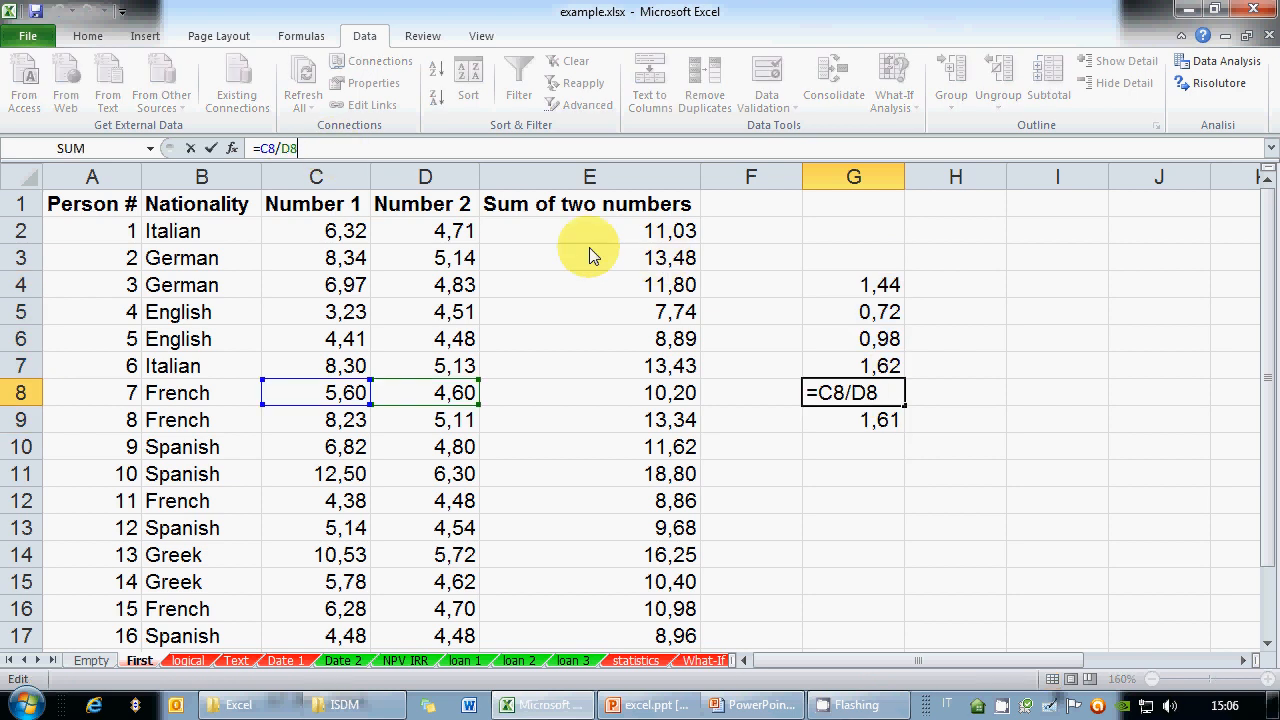
pyautogui.press('Escape')
pyautogui.press('Up')
pyautogui.press('F2')
pyautogui.press('Escape')
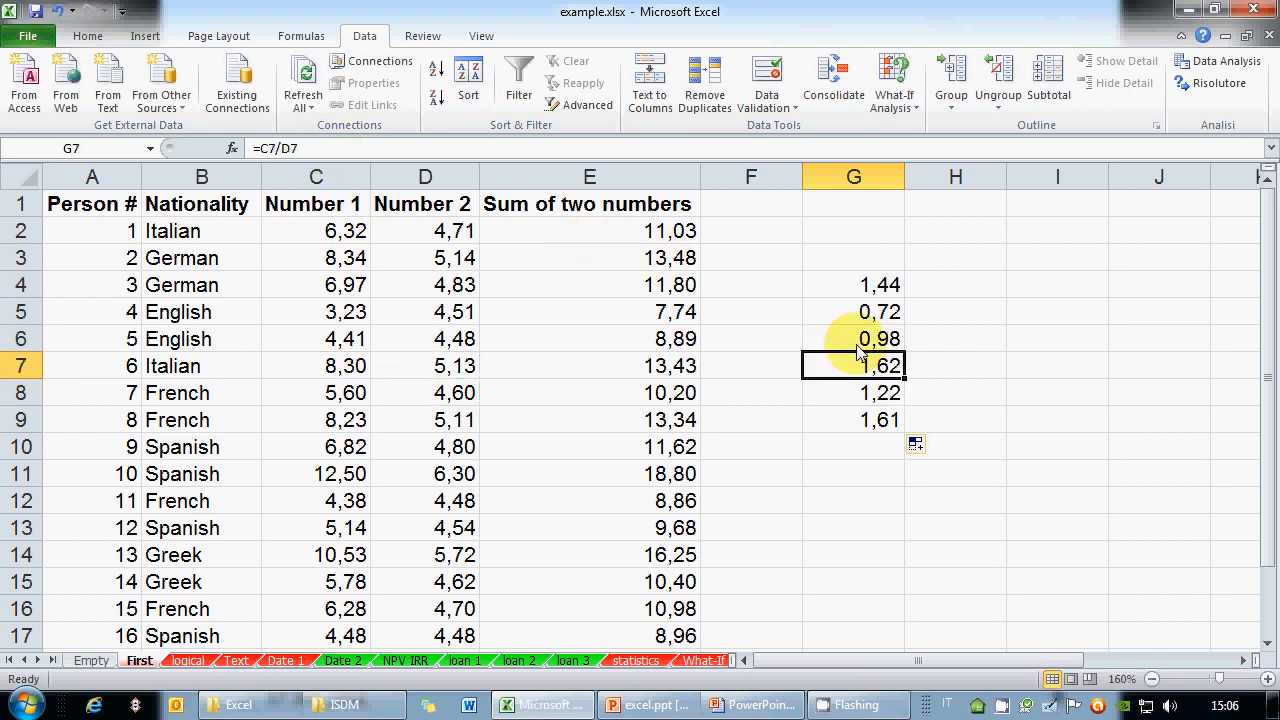
pyautogui.press('Up')
pyautogui.press('F2')
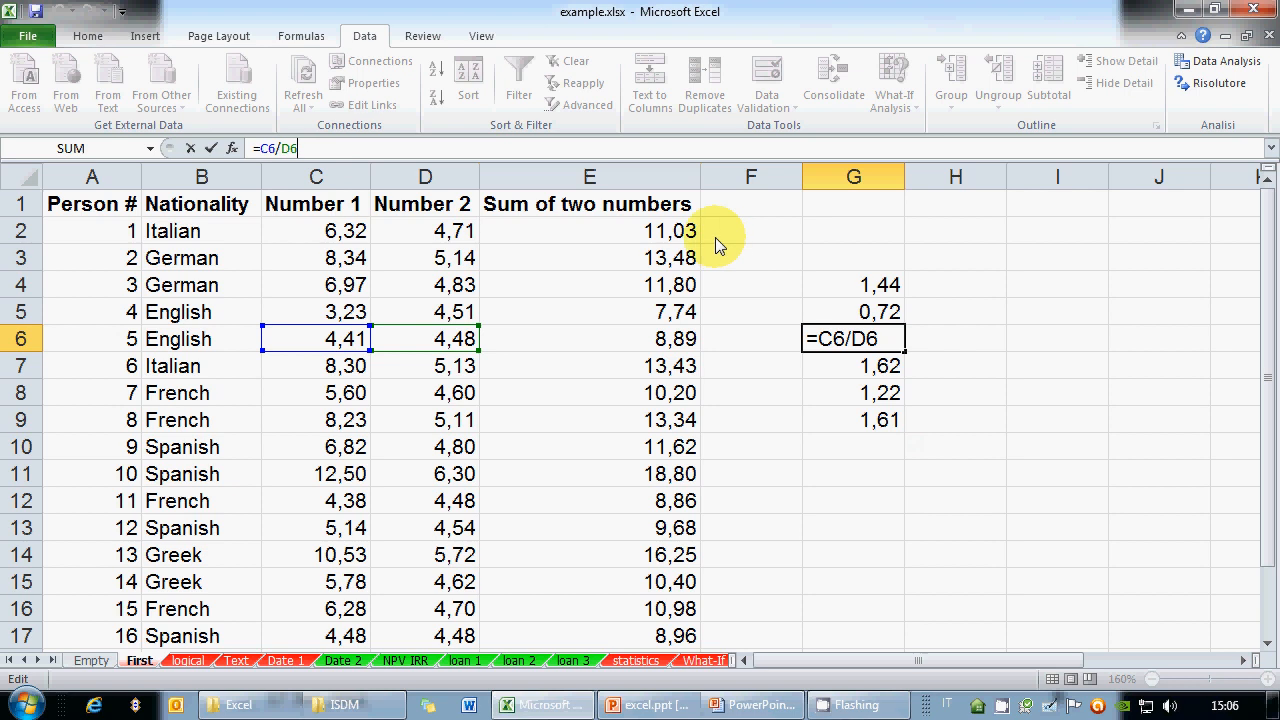
pyautogui.press('Escape')
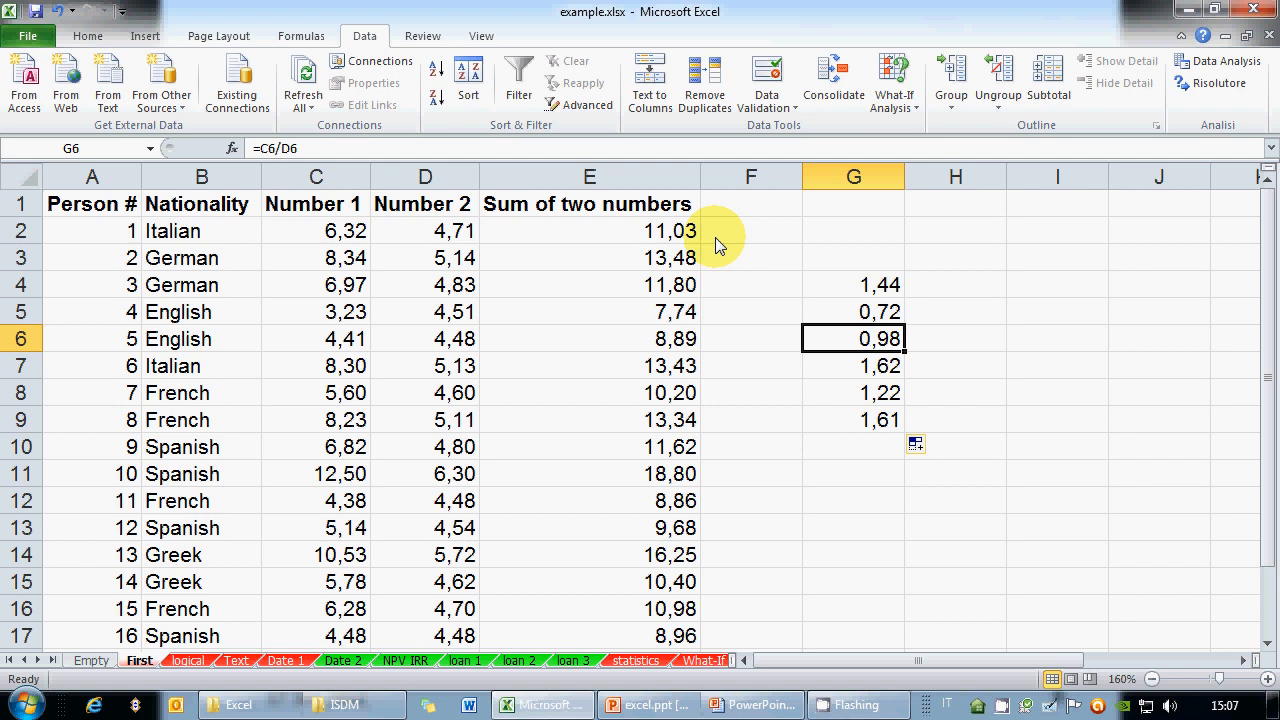
pyautogui.moveTo(880, 287); pyautogui.dragTo(860, 435)
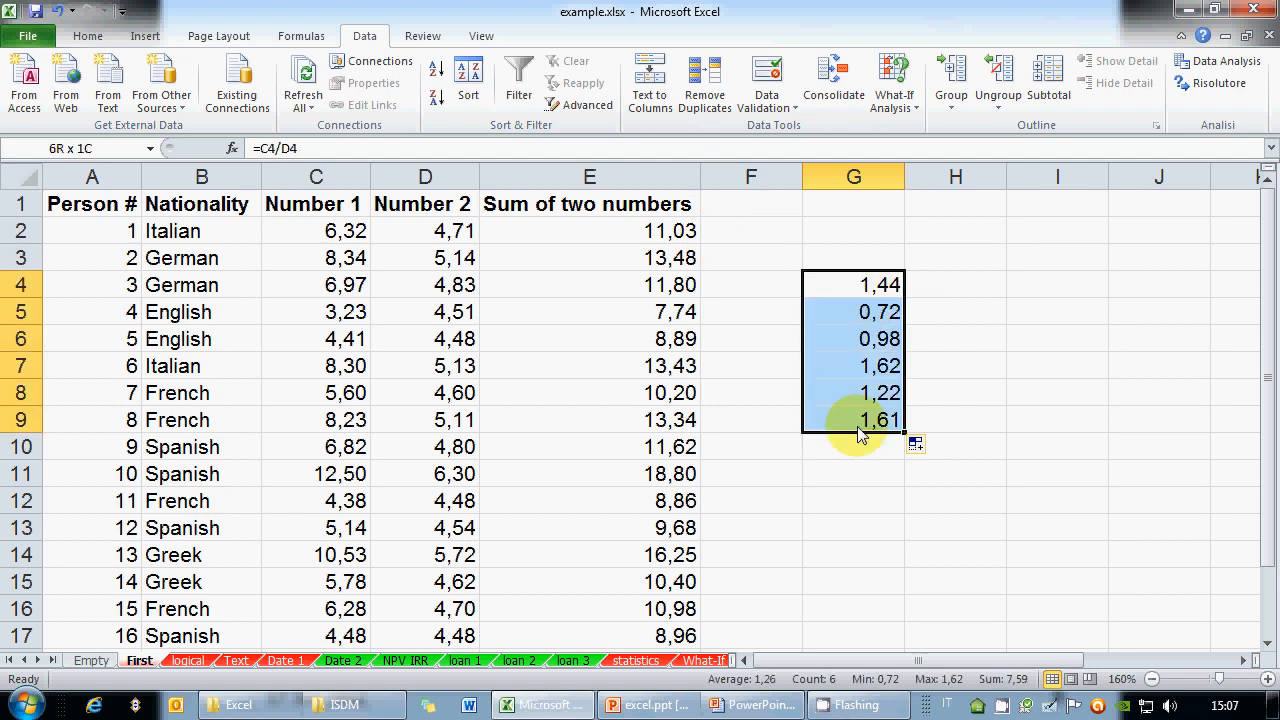
pyautogui.press('Delete')
pyautogui.press('Down')
pyautogui.press('Down')
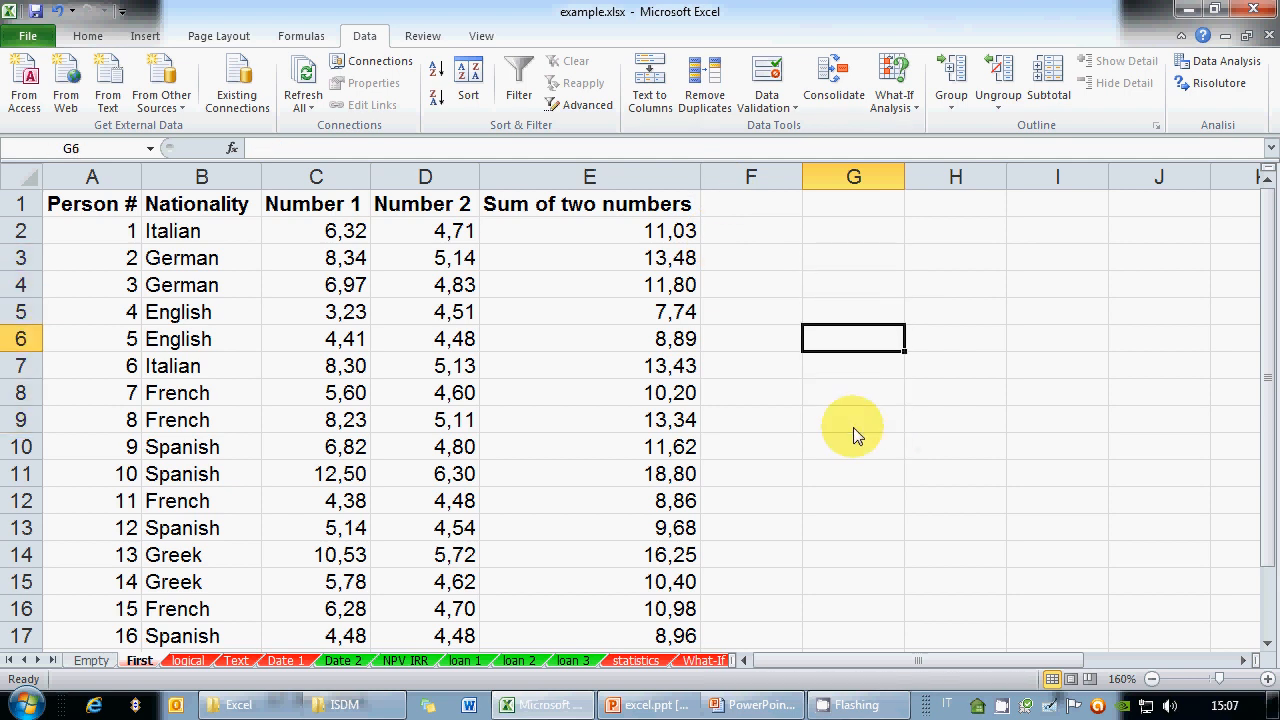
# Enter =C3-D12 in G5, showing 3,86, and fill it up to G1
pyautogui.press('Up')
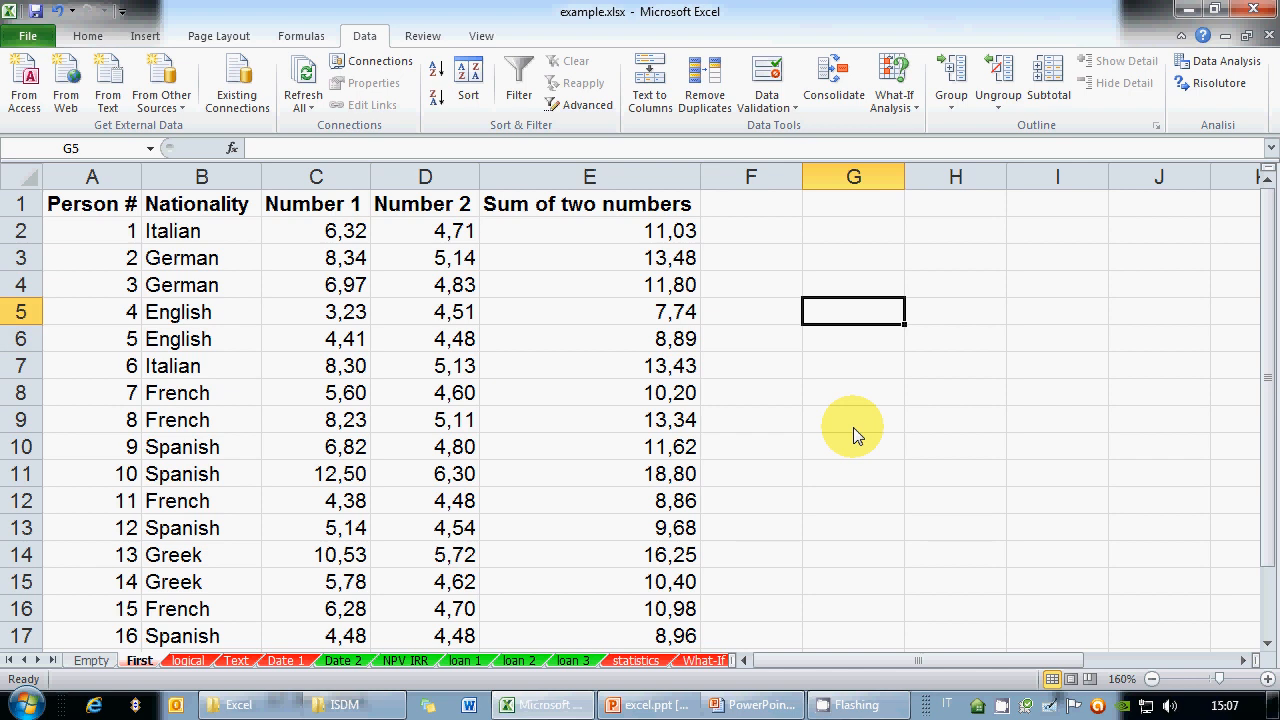
pyautogui.write('=')
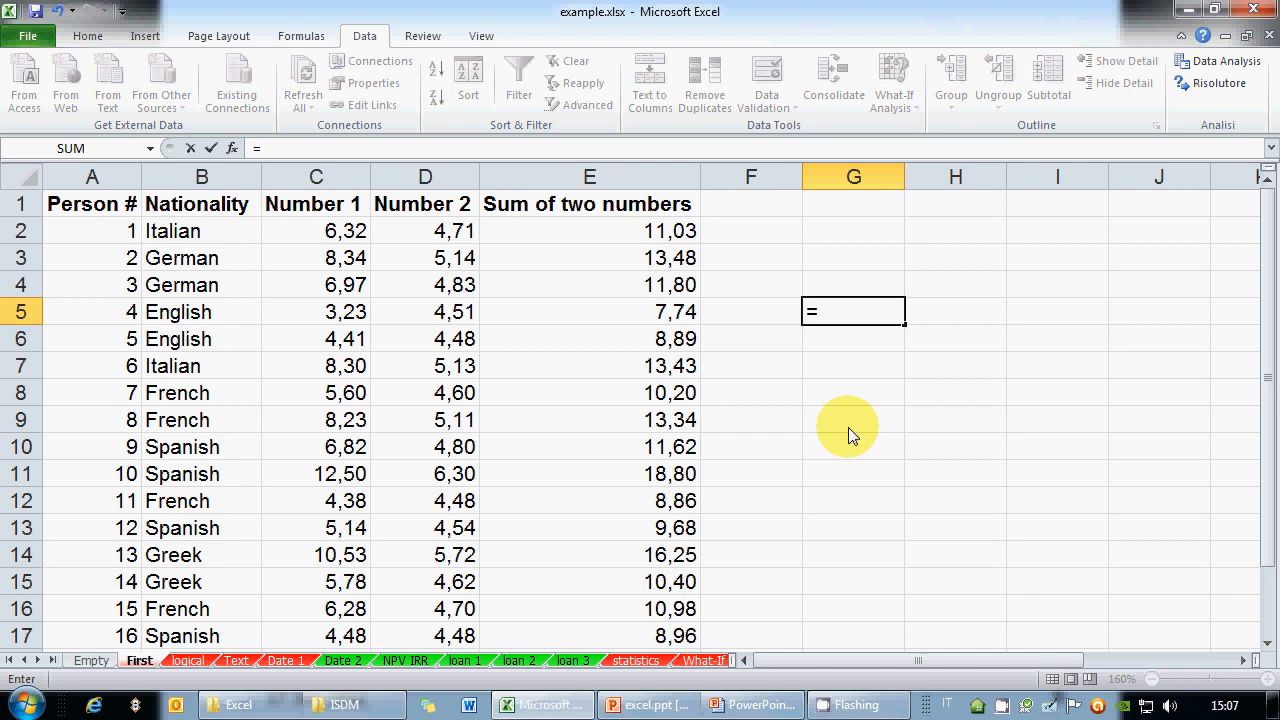
pyautogui.click(340, 260)
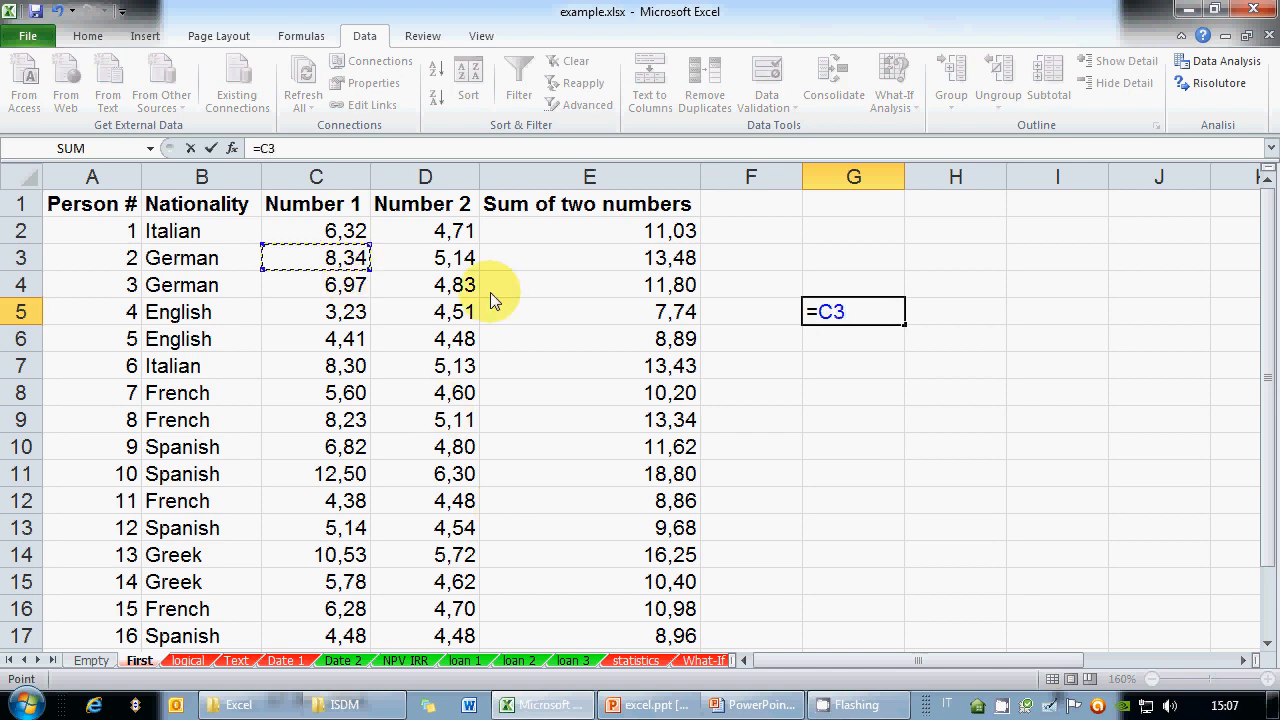
pyautogui.write('-')
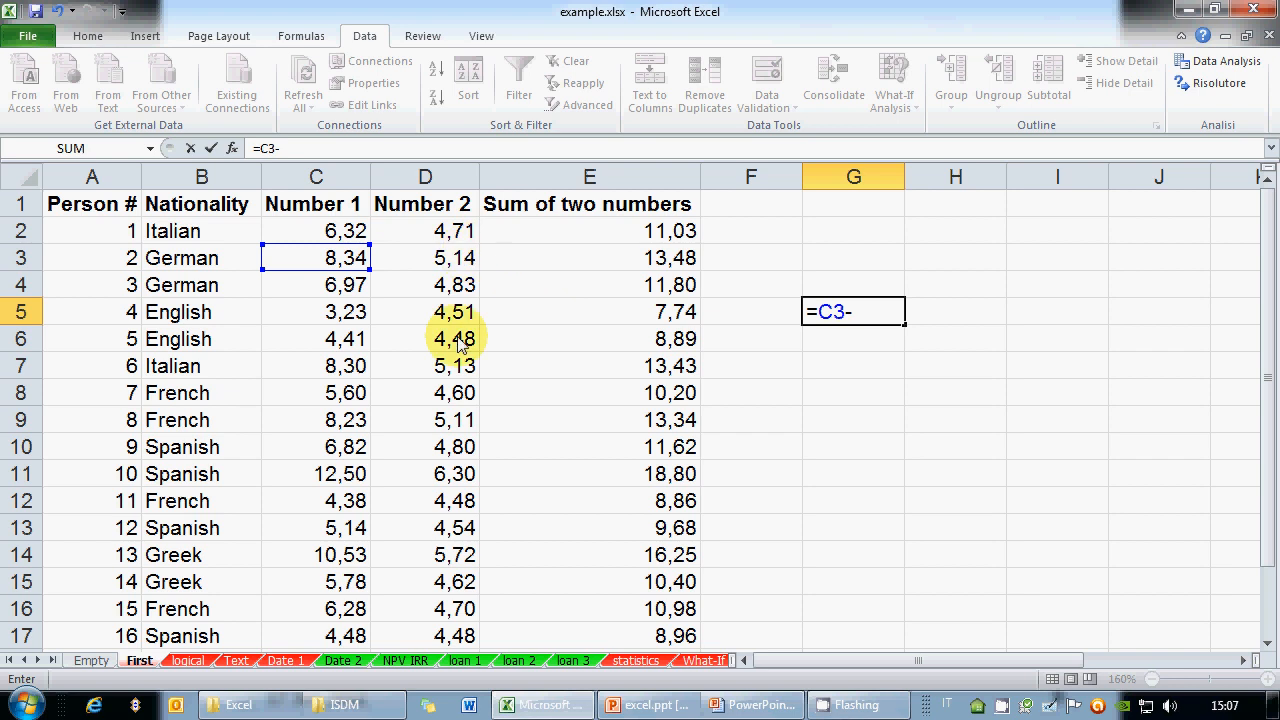
pyautogui.click(450, 502)
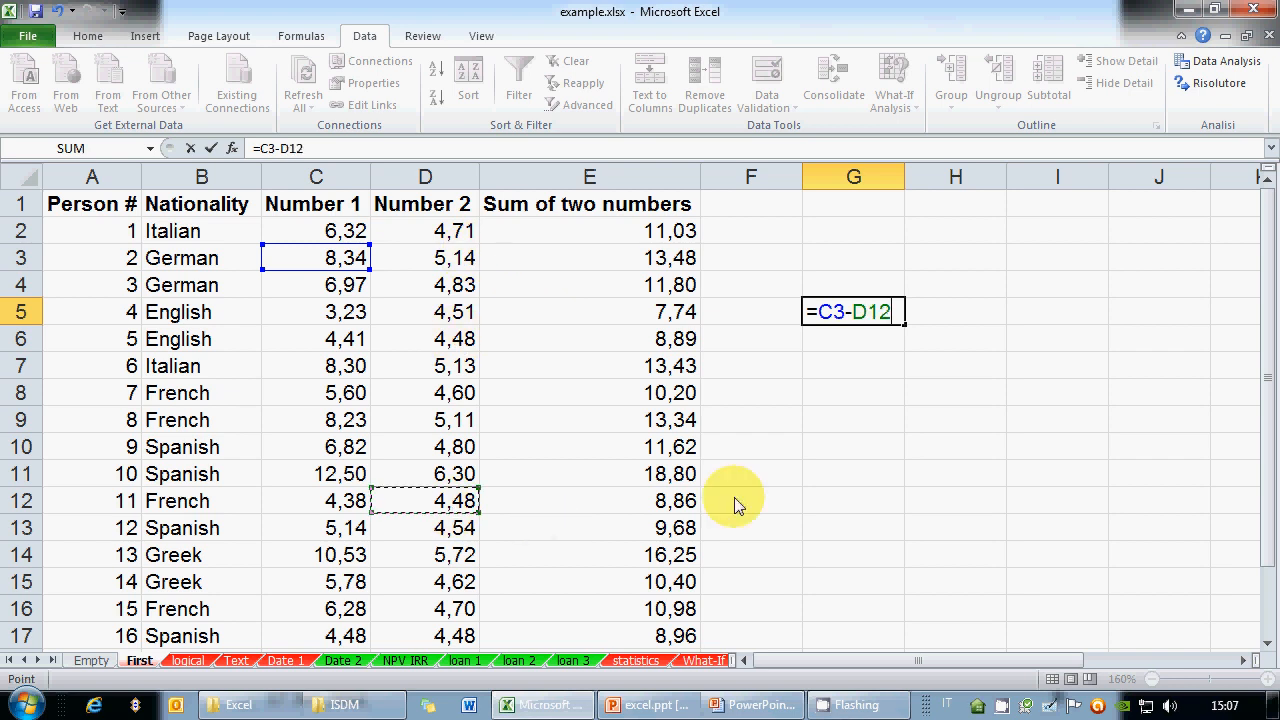
pyautogui.hotkey('ctrl', 'Return')
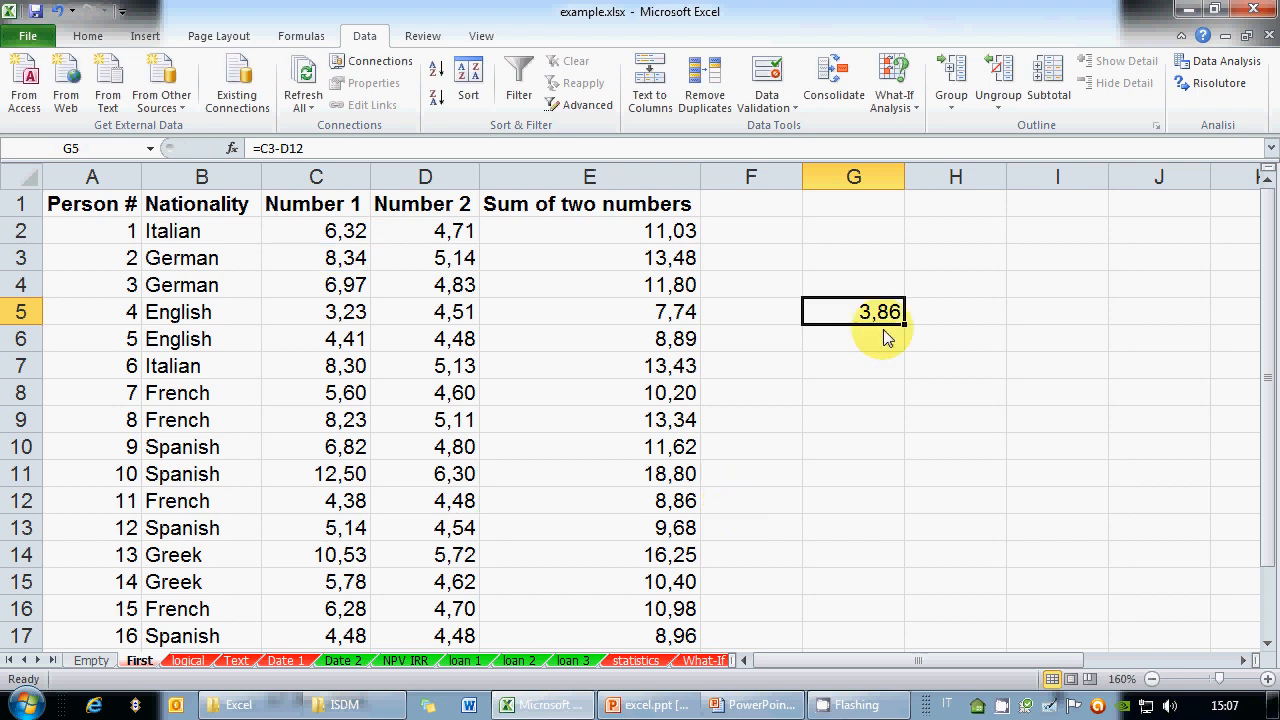
pyautogui.moveTo(905, 324); pyautogui.dragTo(889, 206)
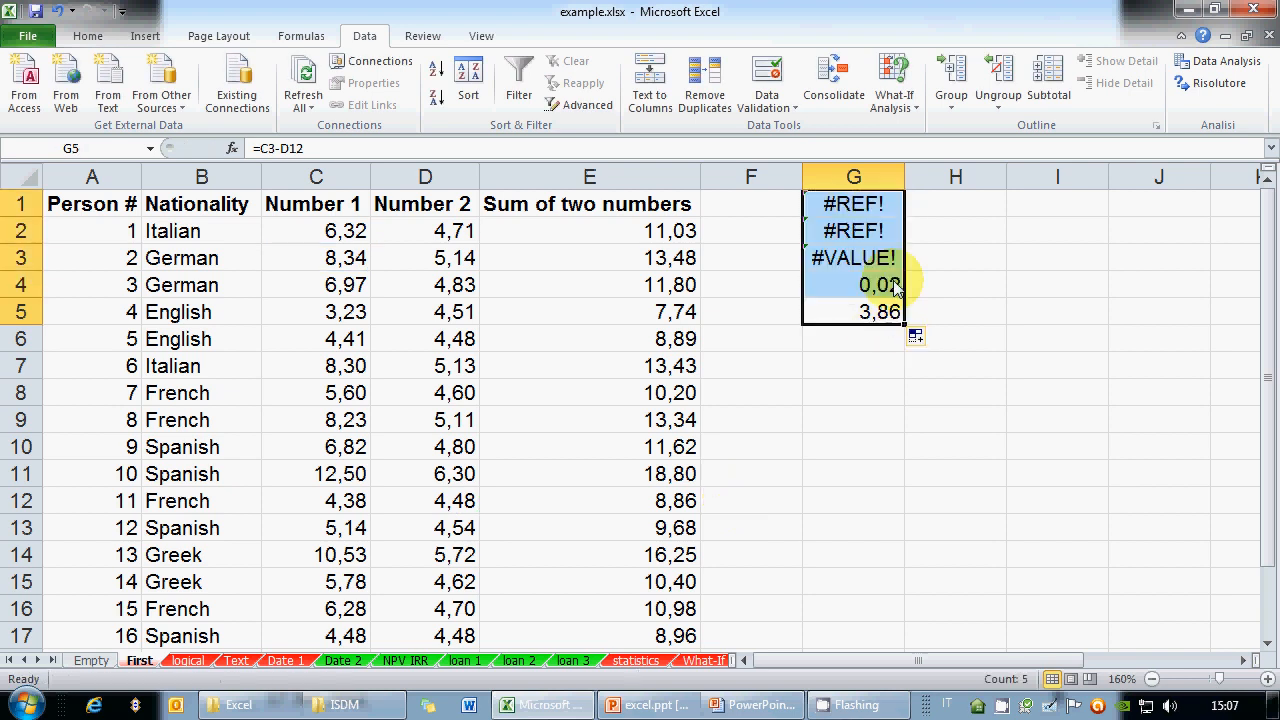
# Inspect the copied formulas in G4 and G3, where G3's =C1-D10 returns #VALUE!
pyautogui.click(895, 287)
pyautogui.click(348, 152)
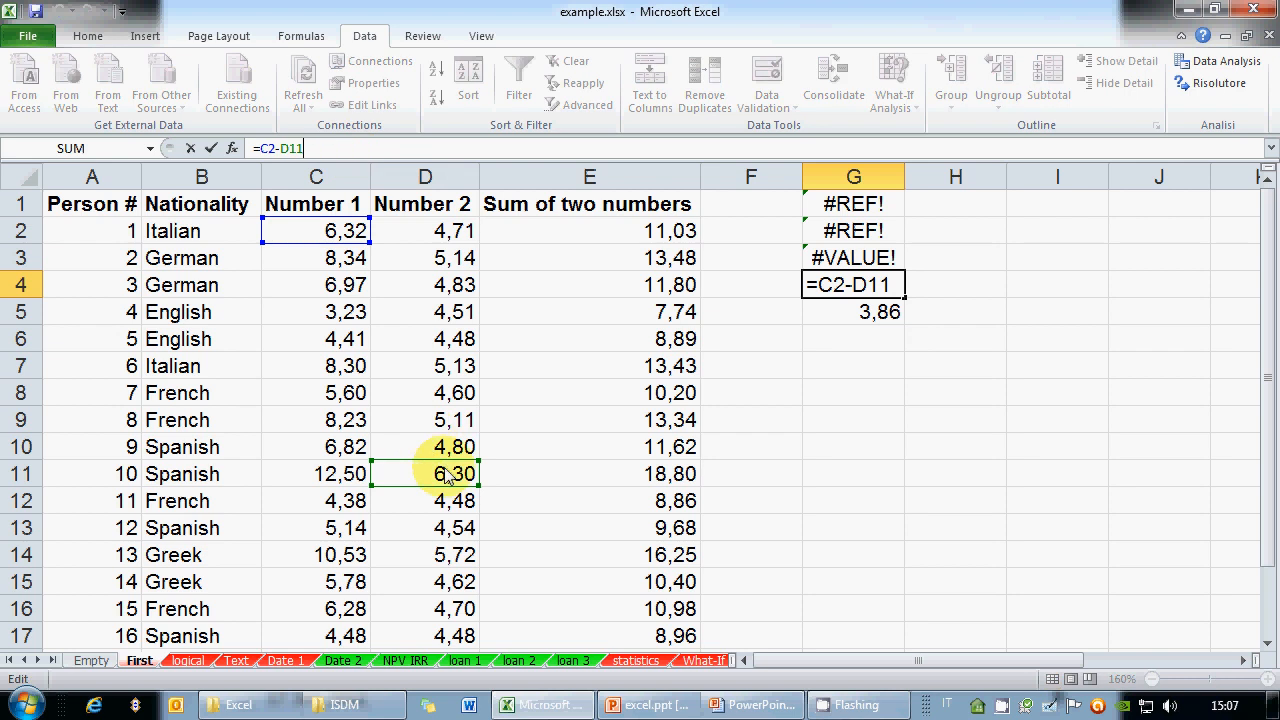
pyautogui.hotkey('ctrl', 'Return')
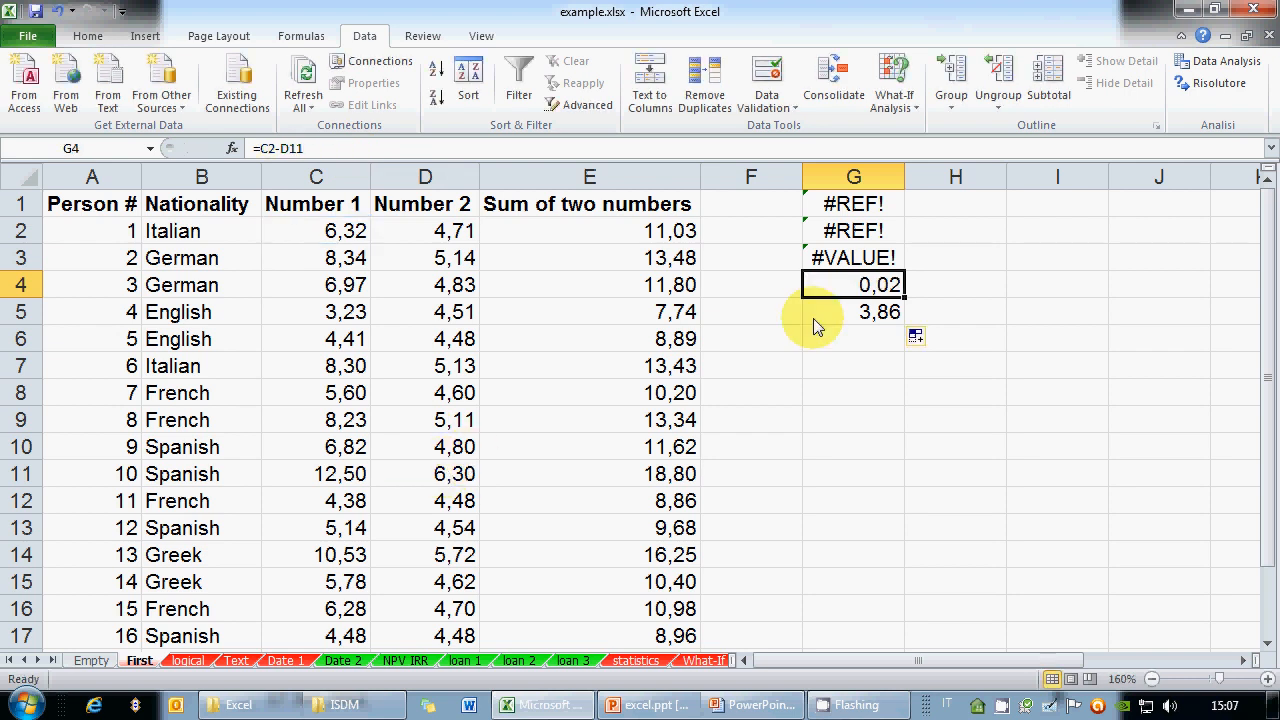
pyautogui.click(838, 262)
pyautogui.click(343, 148)
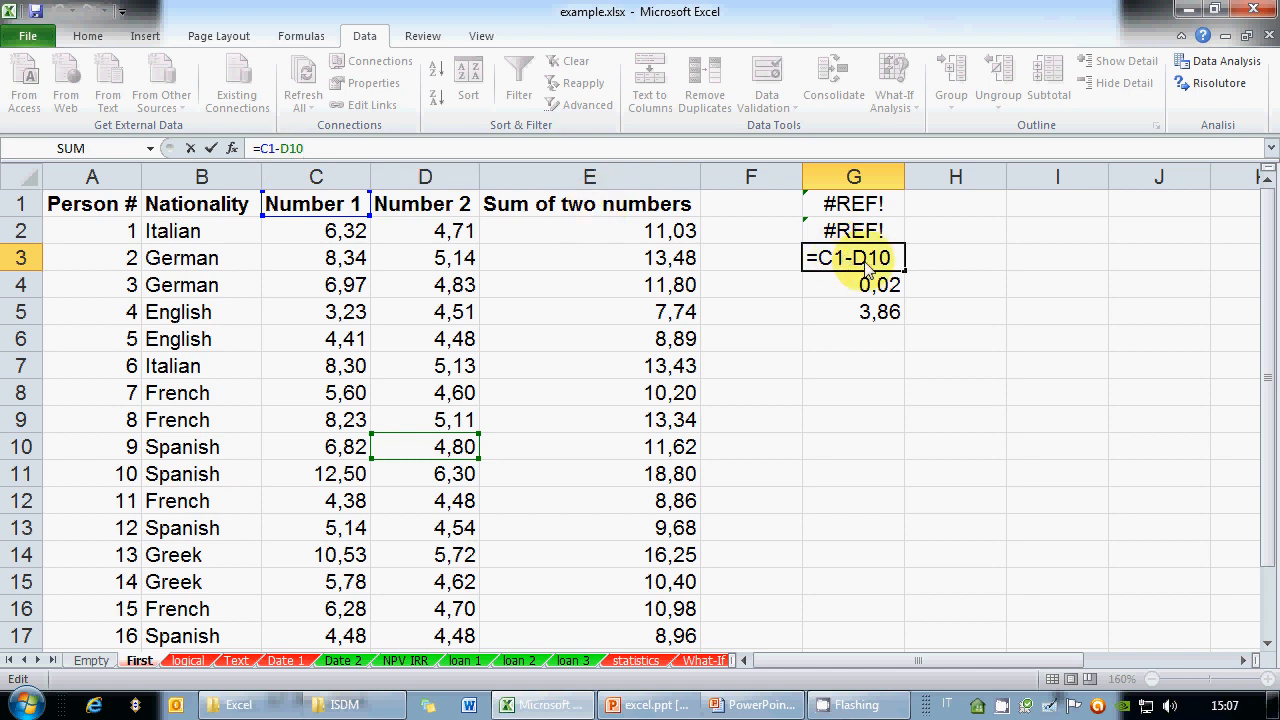
pyautogui.hotkey('ctrl', 'Return')
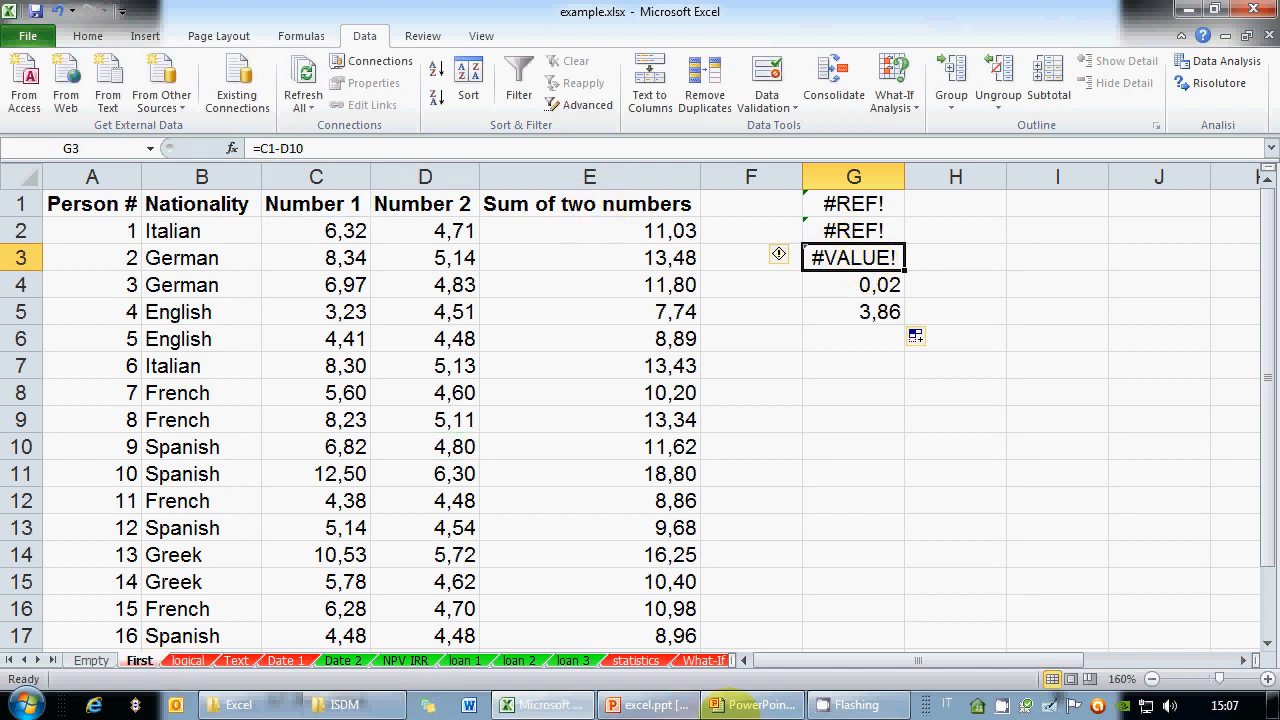
# Advance the PowerPoint slide show to the Formula references slide and return to Excel
pyautogui.click(799, 707)
pyautogui.scroll(1, 531, 492)
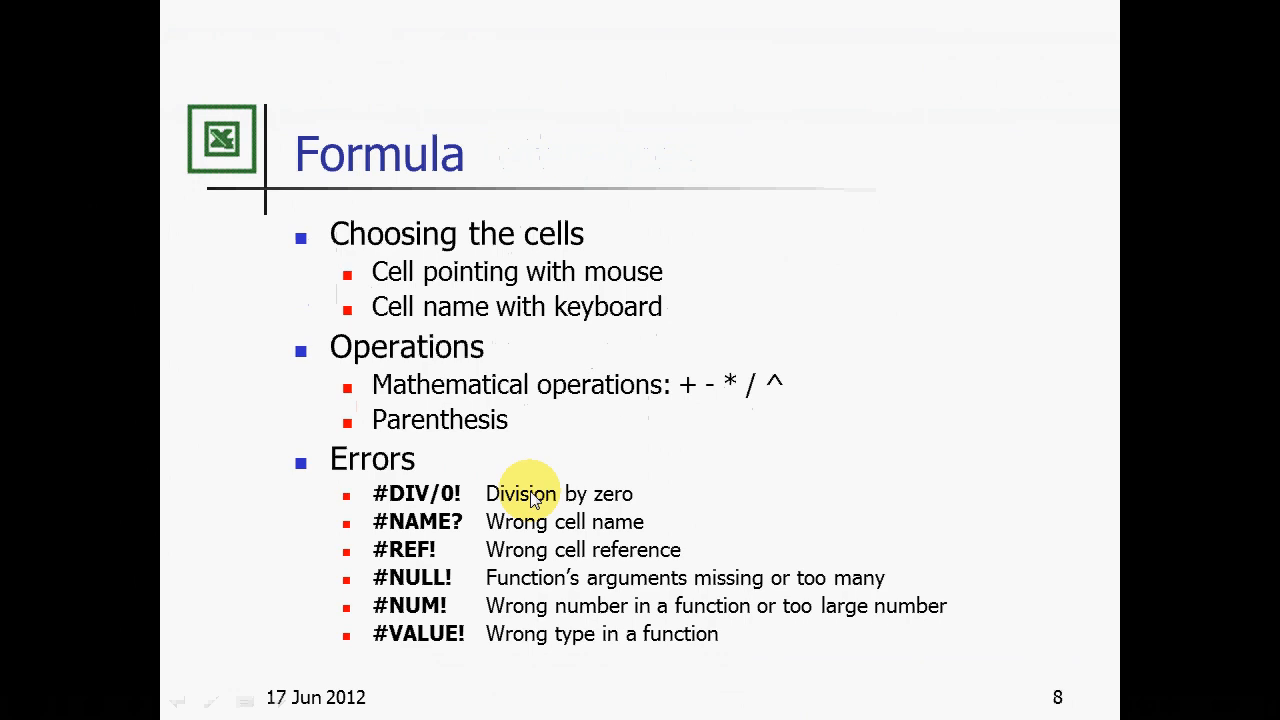
pyautogui.click(660, 606)
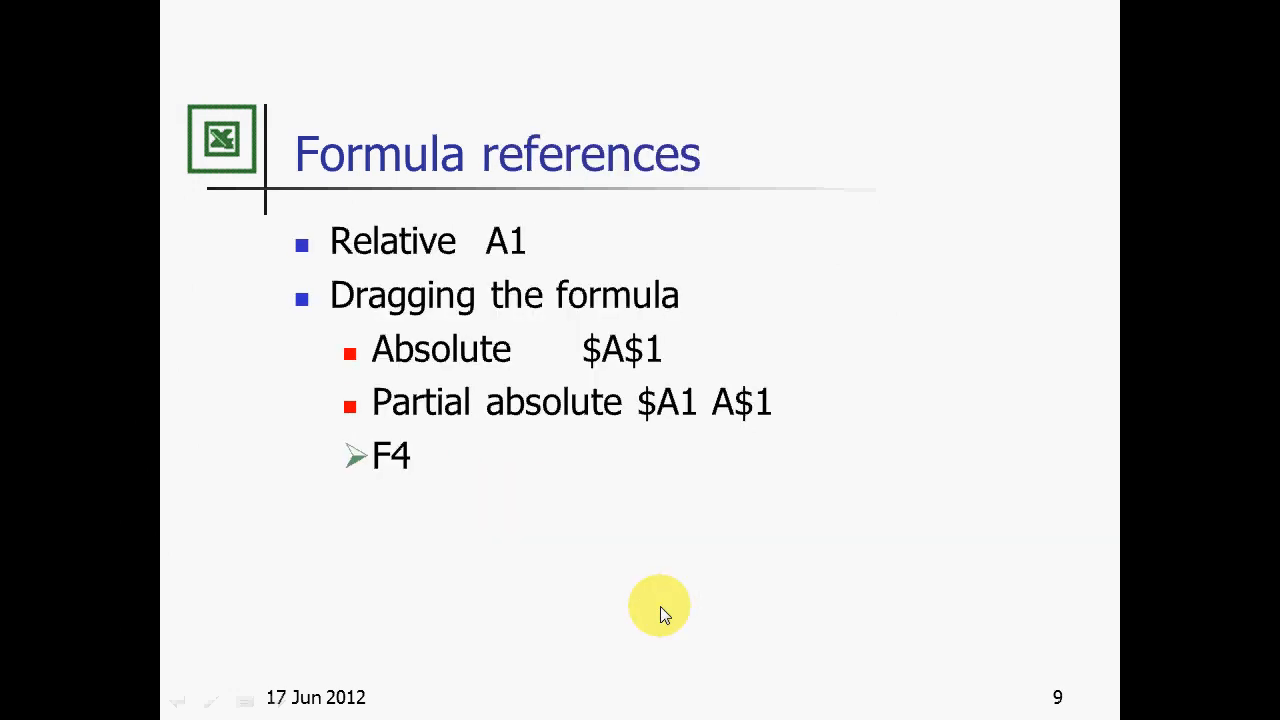
pyautogui.hotkey('alt', 'Tab')
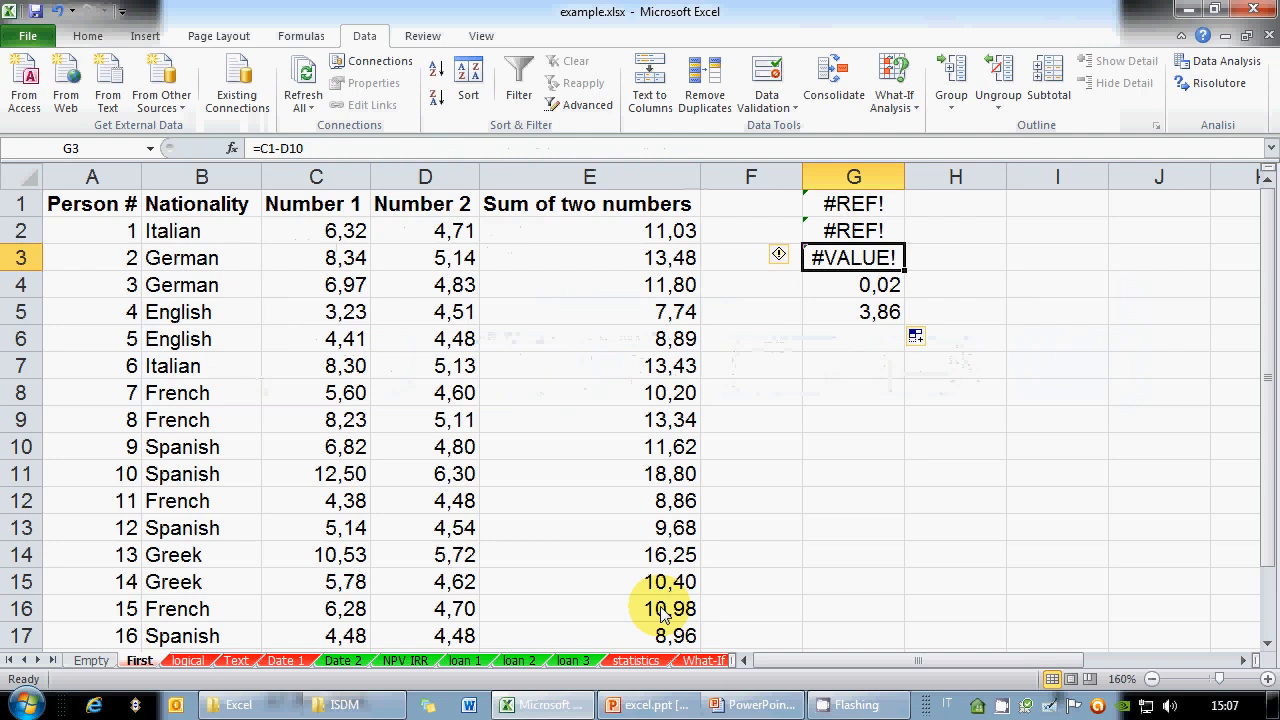
# Check G3's formula, confirm G2's =#REF!-D9, and select column G
pyautogui.click(855, 230)
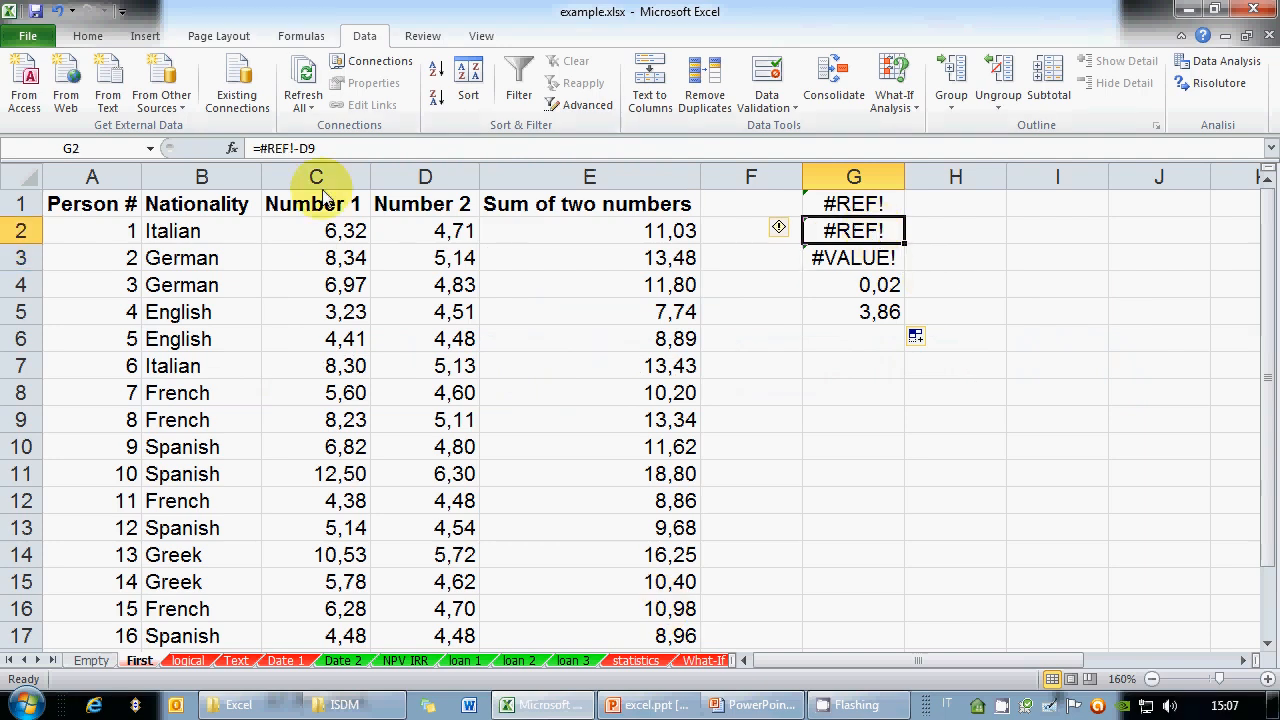
pyautogui.doubleClick(835, 260)
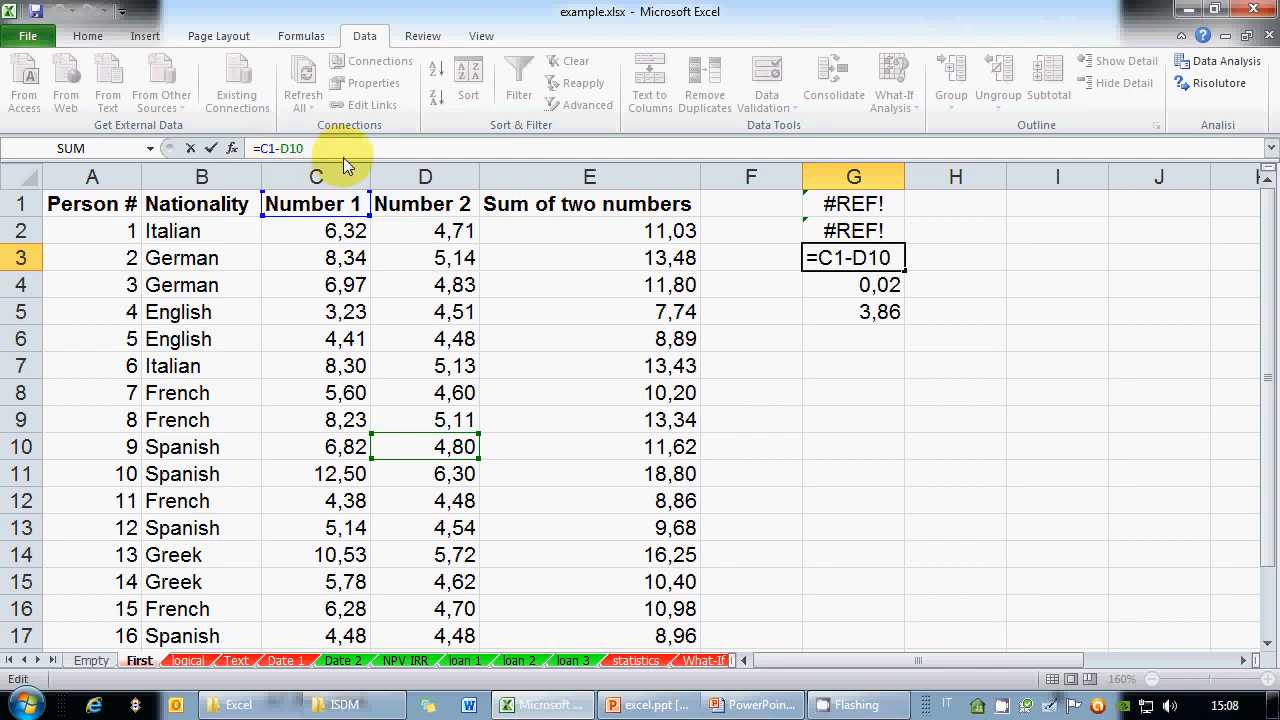
pyautogui.hotkey('shift', 'Return')
pyautogui.click(262, 148)
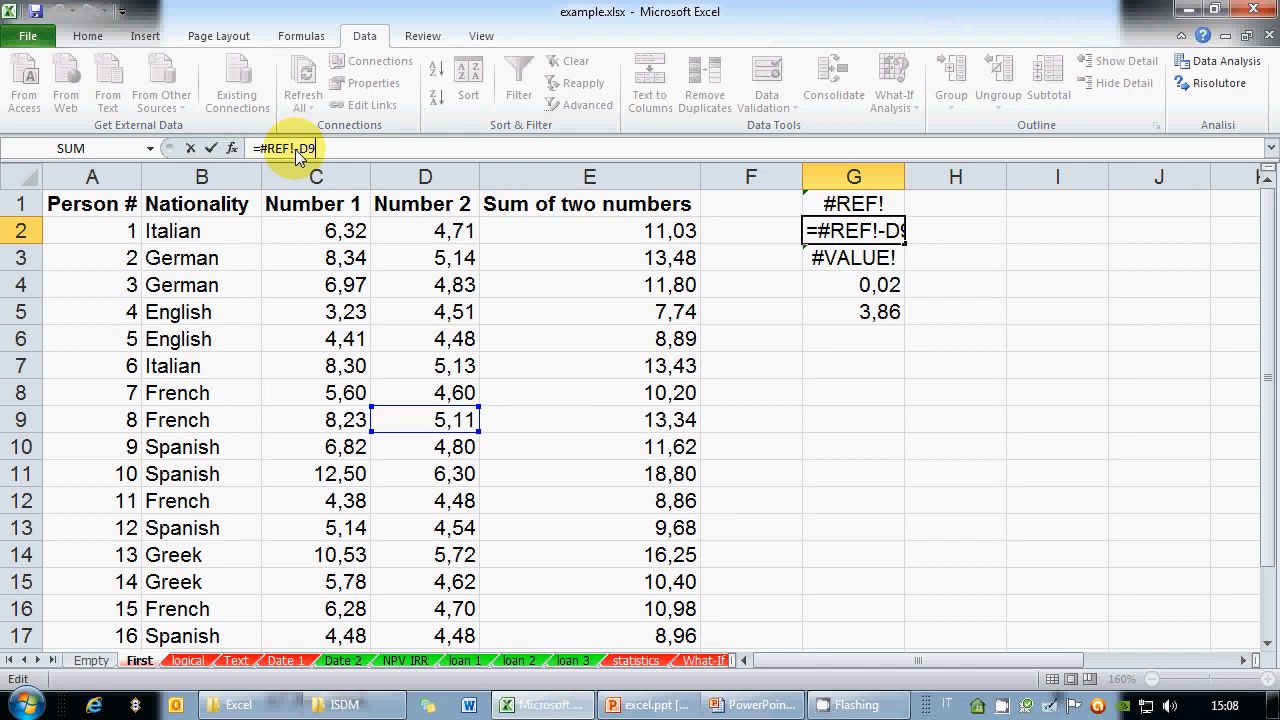
pyautogui.hotkey('ctrl', 'Return')
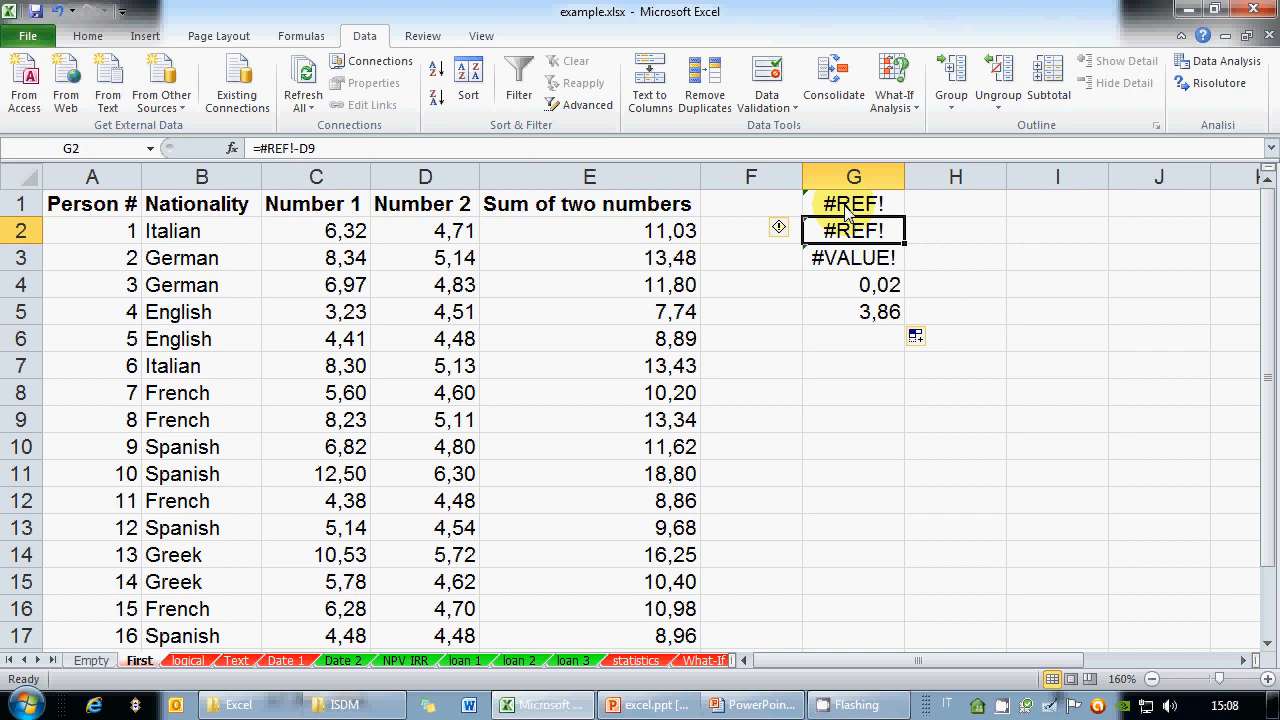
pyautogui.click(856, 180)
# Delete column G, glance at the presentation slide, and return to Excel
pyautogui.rightClick(857, 184)
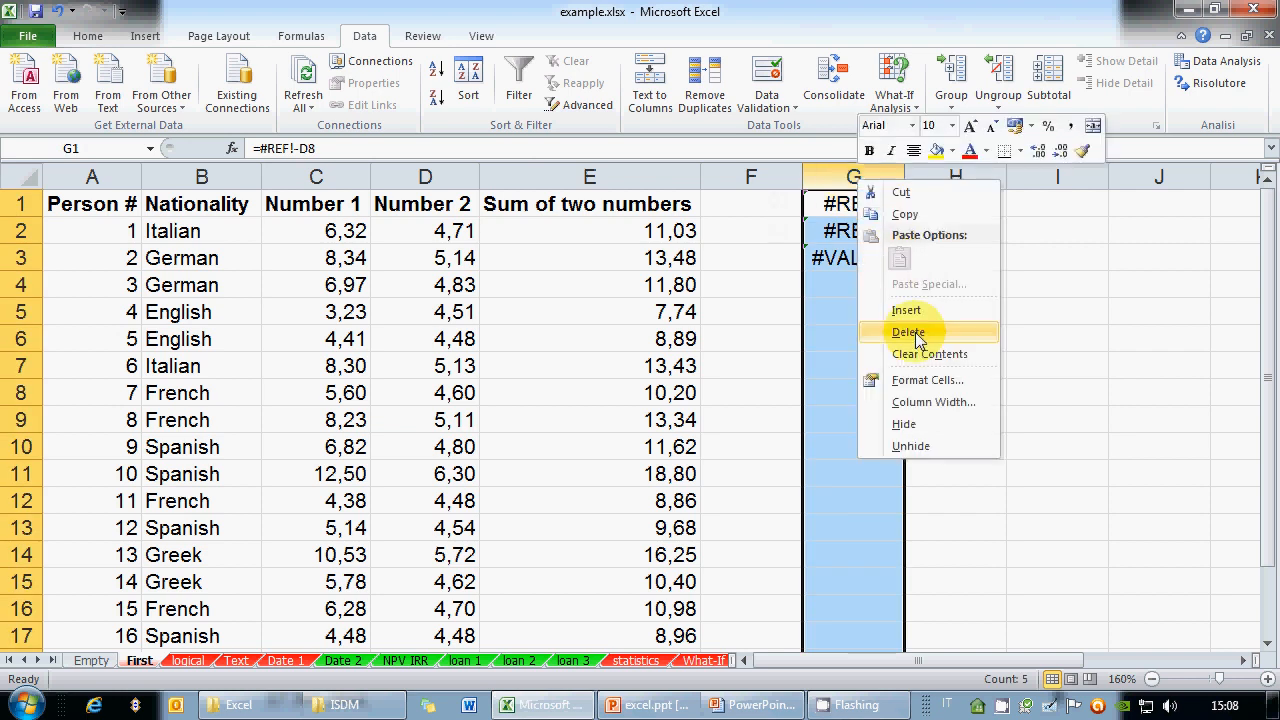
pyautogui.click(908, 332)
pyautogui.click(752, 704)
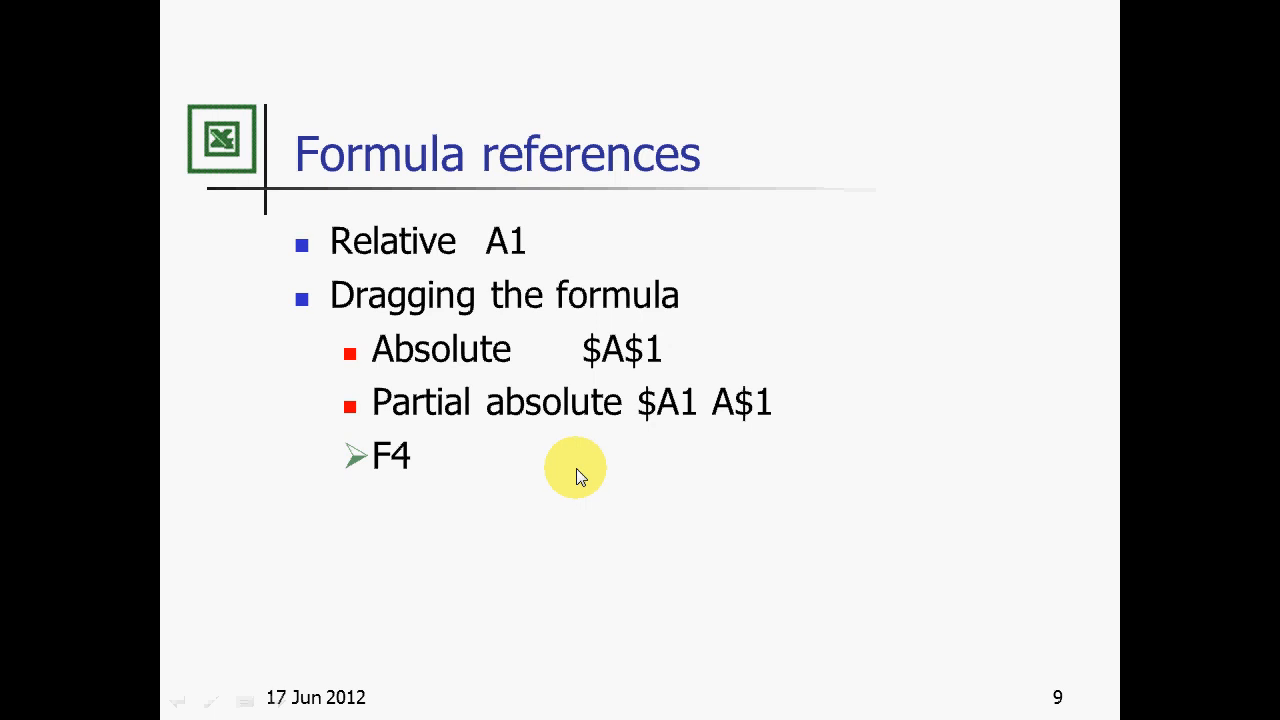
pyautogui.hotkey('alt', 'Tab')
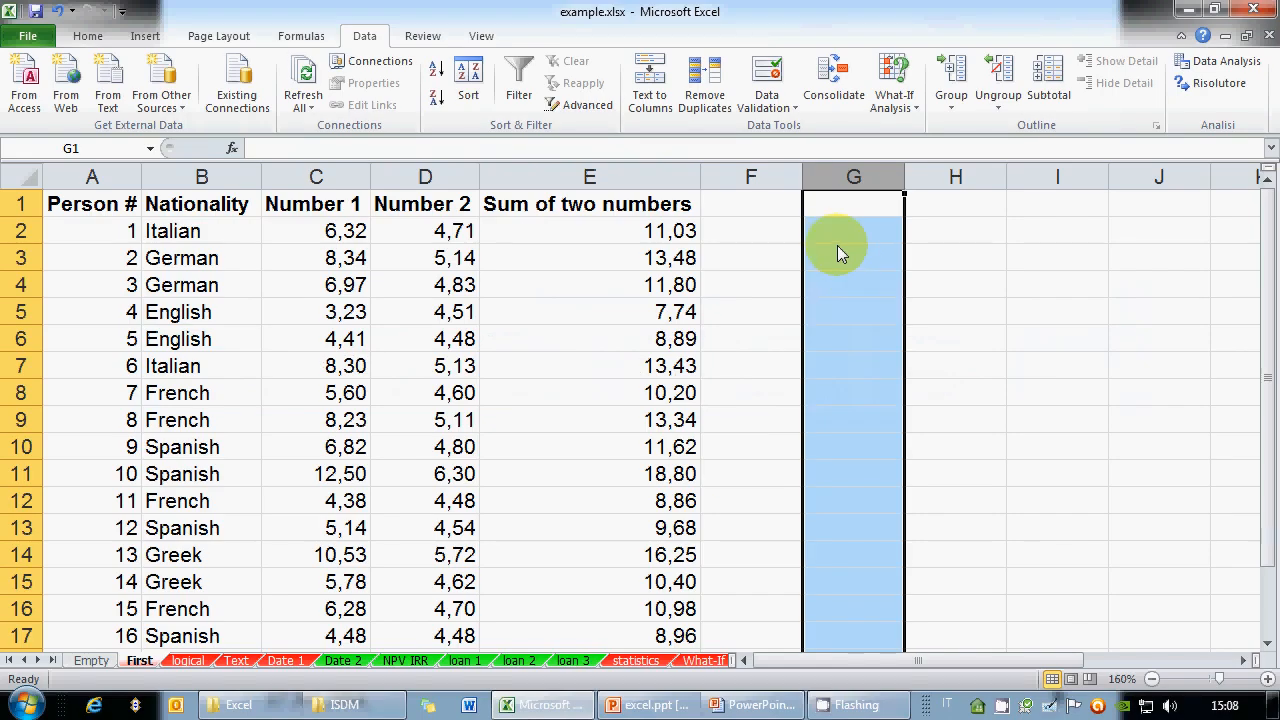
# Enter =C3*2 in G3, showing 16,68, and fill it right to J3
pyautogui.click(858, 258)
pyautogui.write('=')
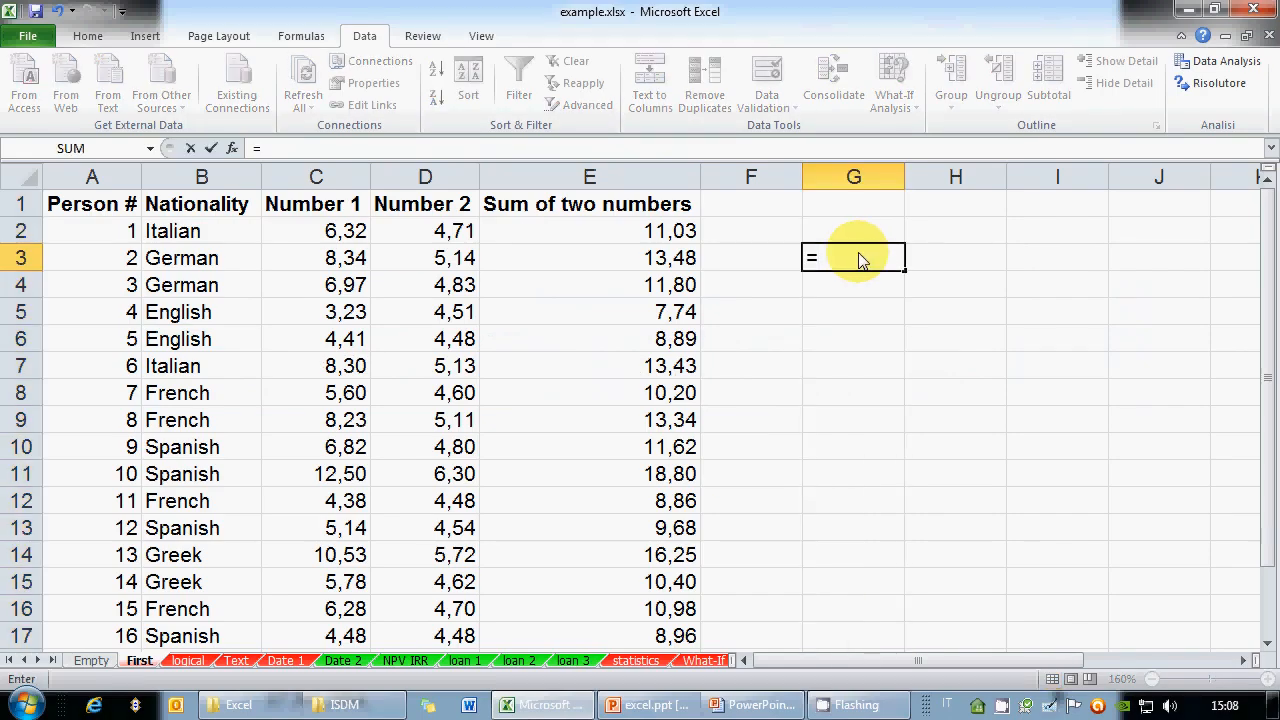
pyautogui.click(305, 256)
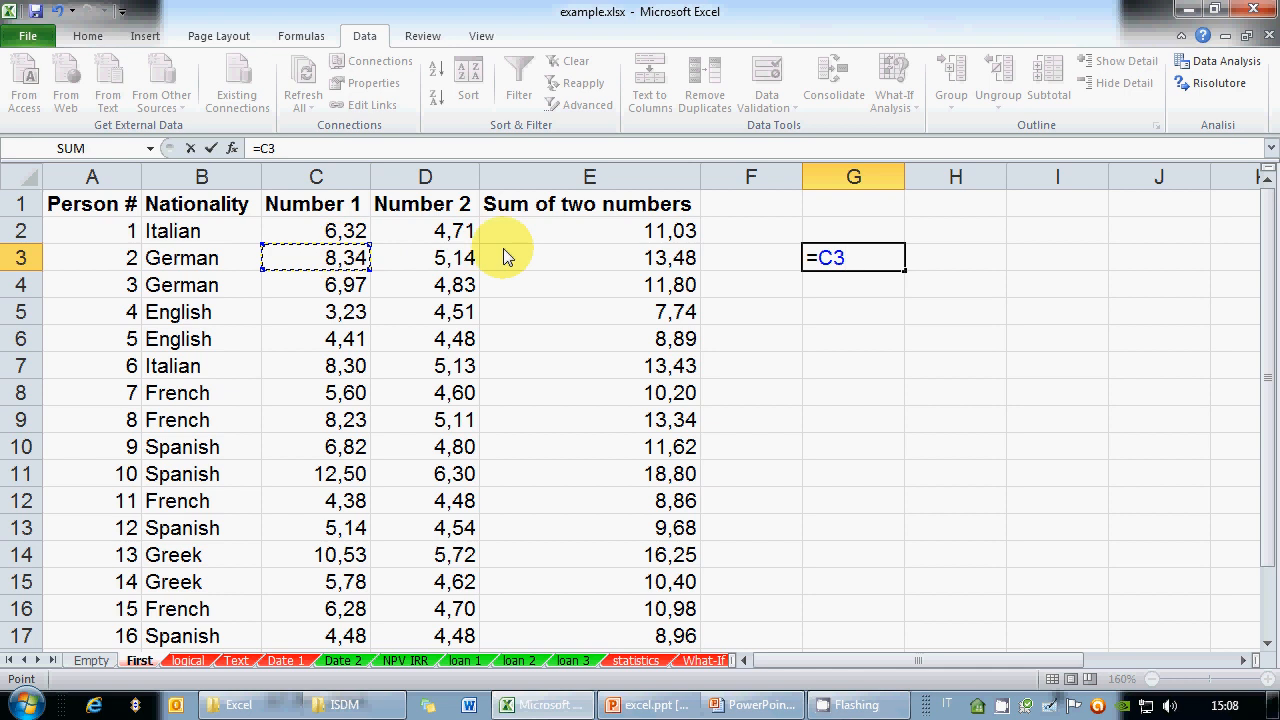
pyautogui.write('*2')
pyautogui.press('Return')
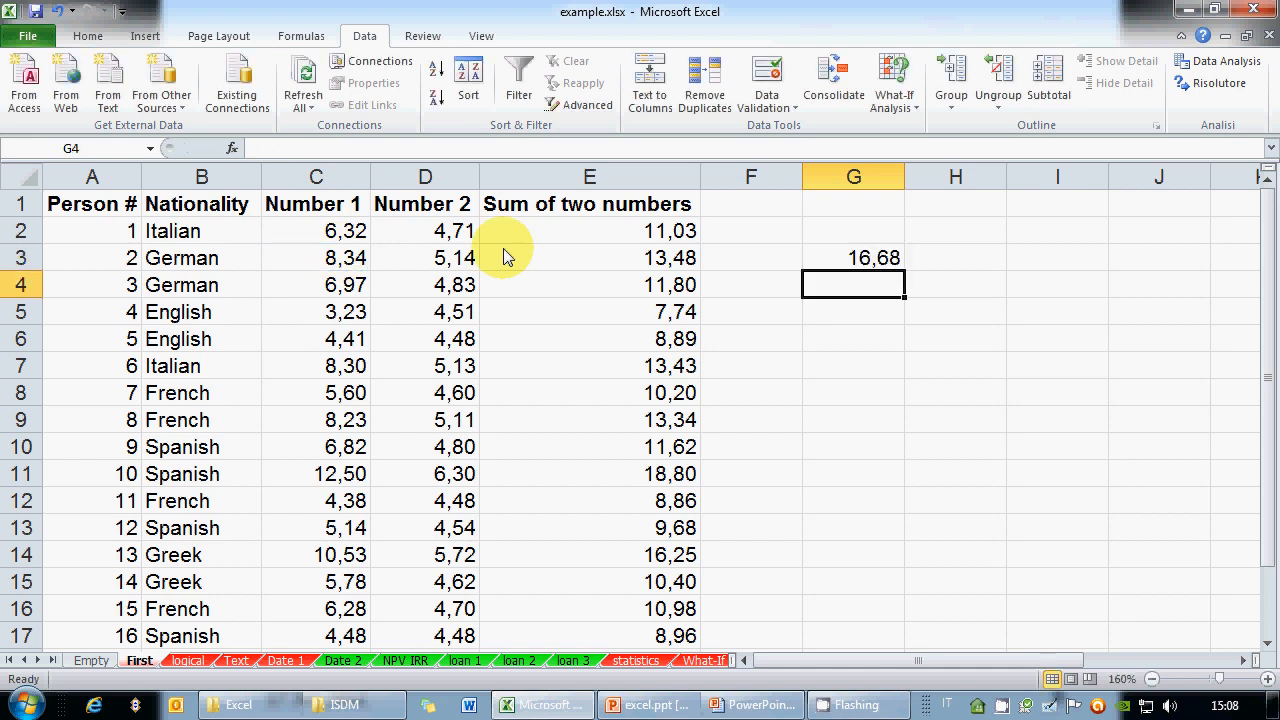
pyautogui.press('Up')
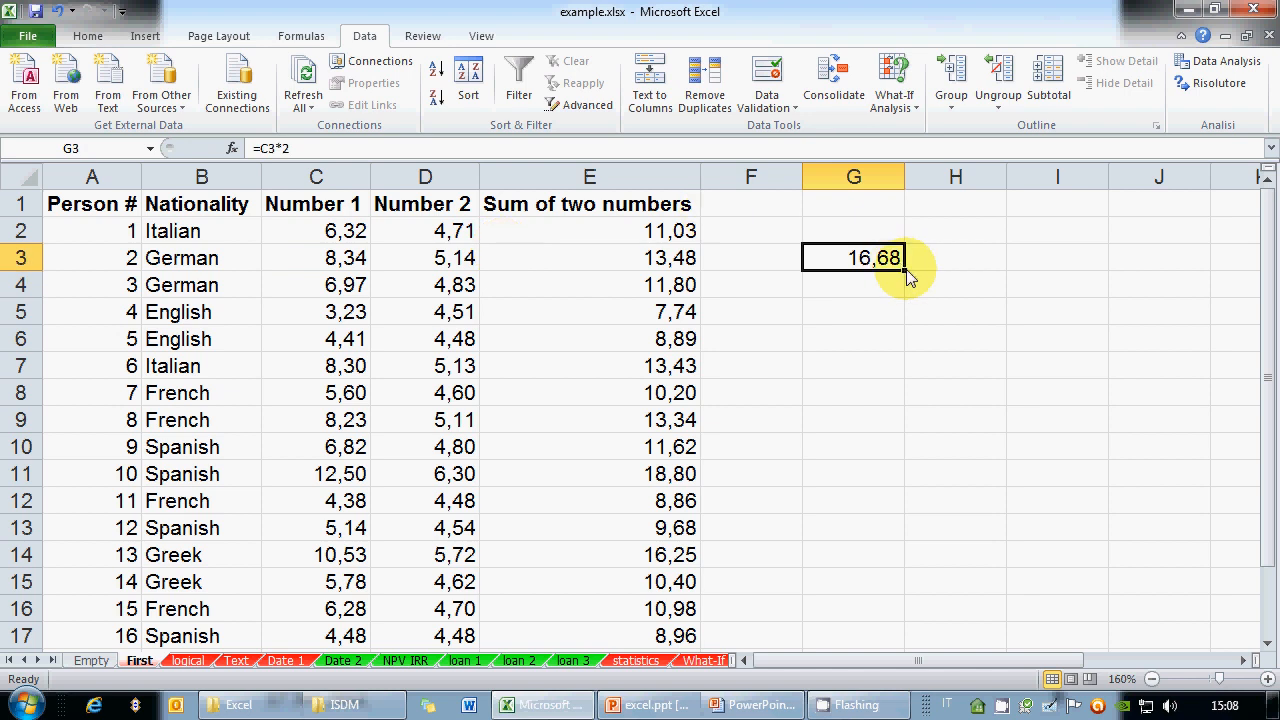
pyautogui.moveTo(907, 270); pyautogui.dragTo(1209, 281)
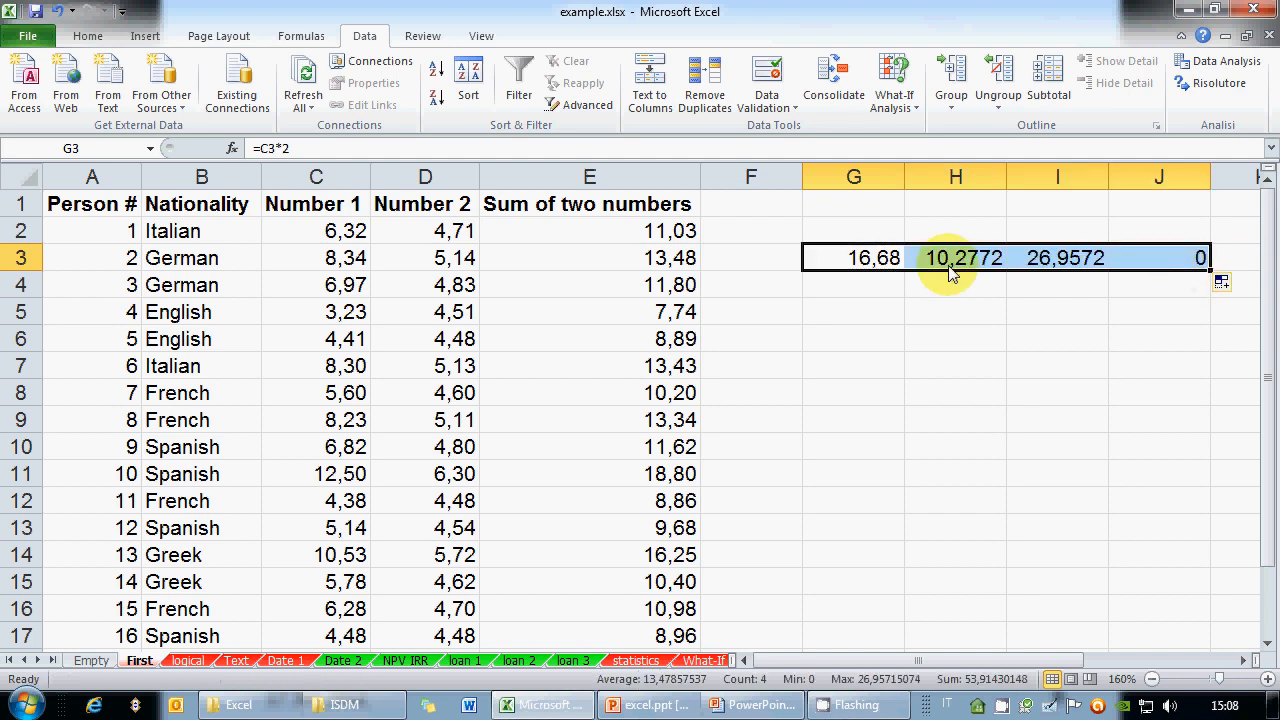
pyautogui.click(861, 266)
pyautogui.click(337, 150)
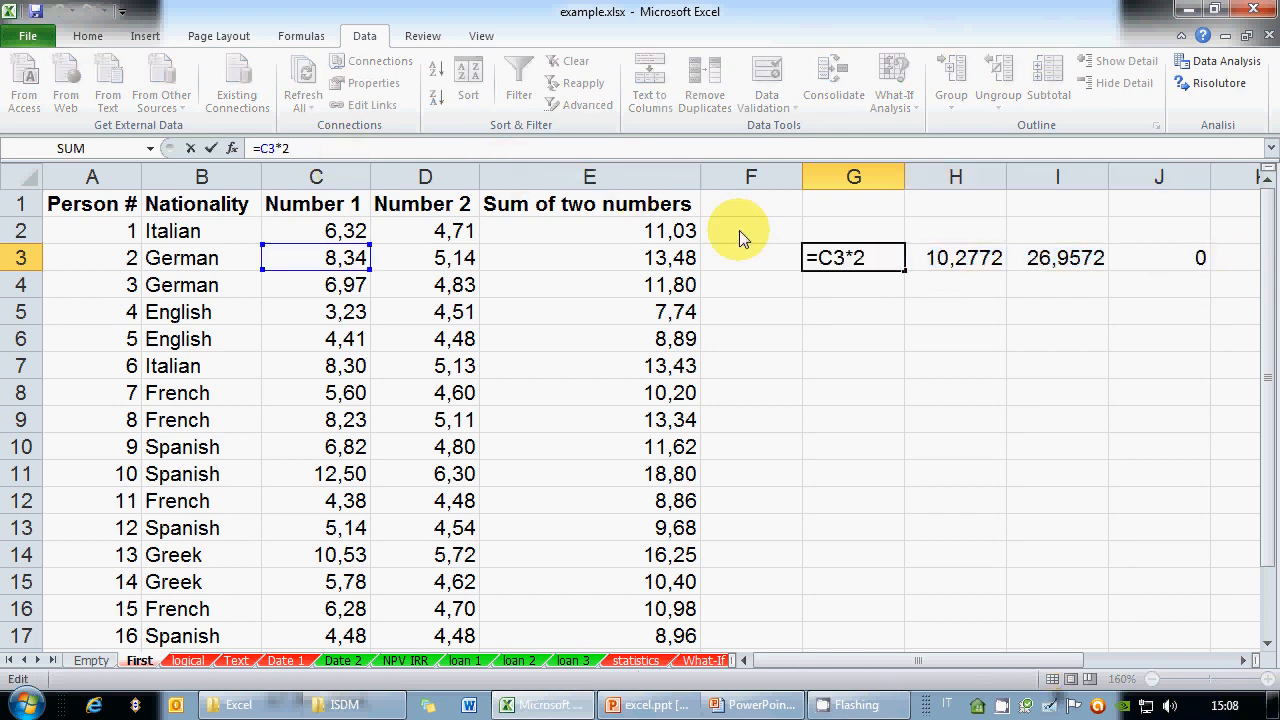
pyautogui.click(940, 262)
pyautogui.click(305, 148)
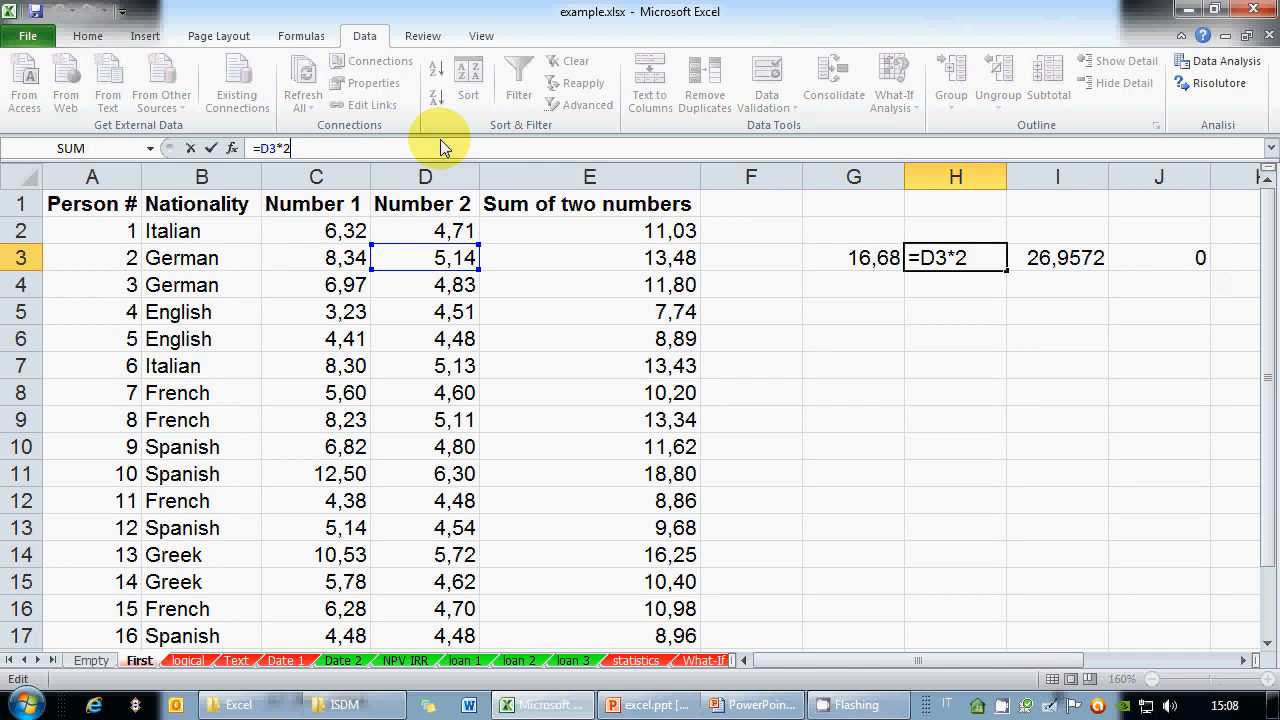
pyautogui.click(1050, 260)
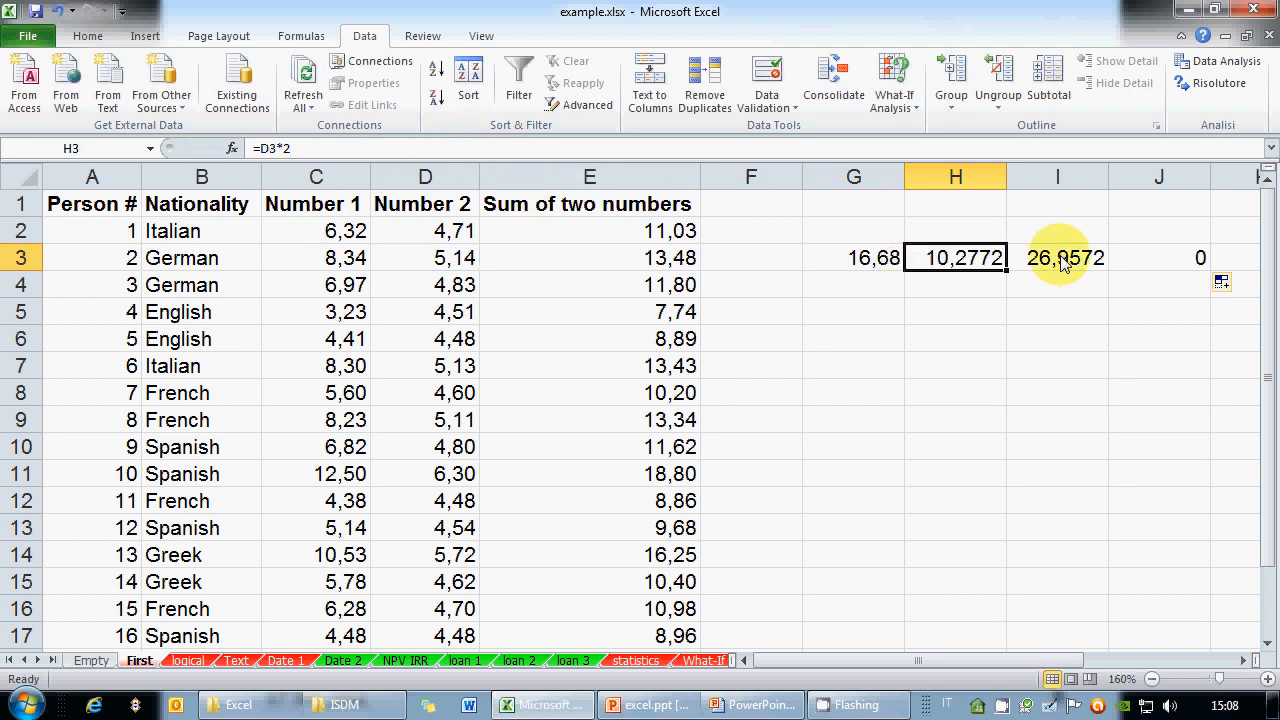
pyautogui.click(332, 149)
pyautogui.click(1172, 252)
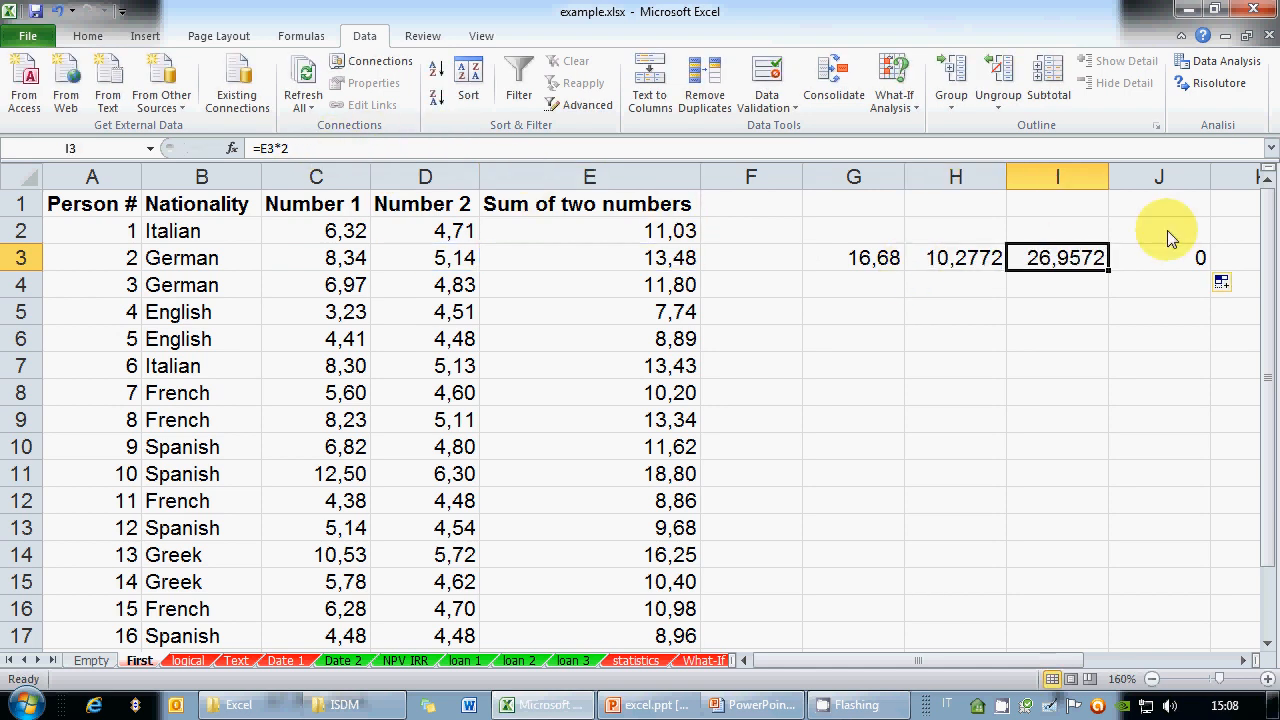
pyautogui.click(360, 150)
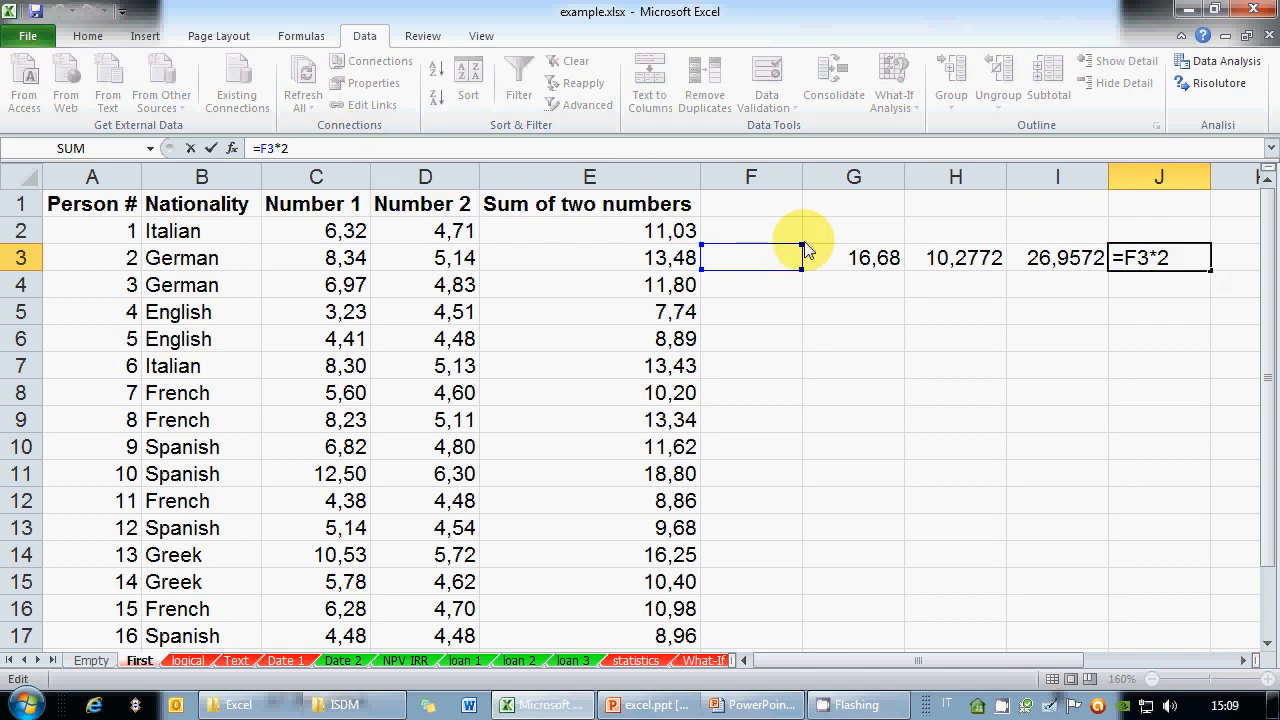
pyautogui.hotkey('ctrl', 'Return')
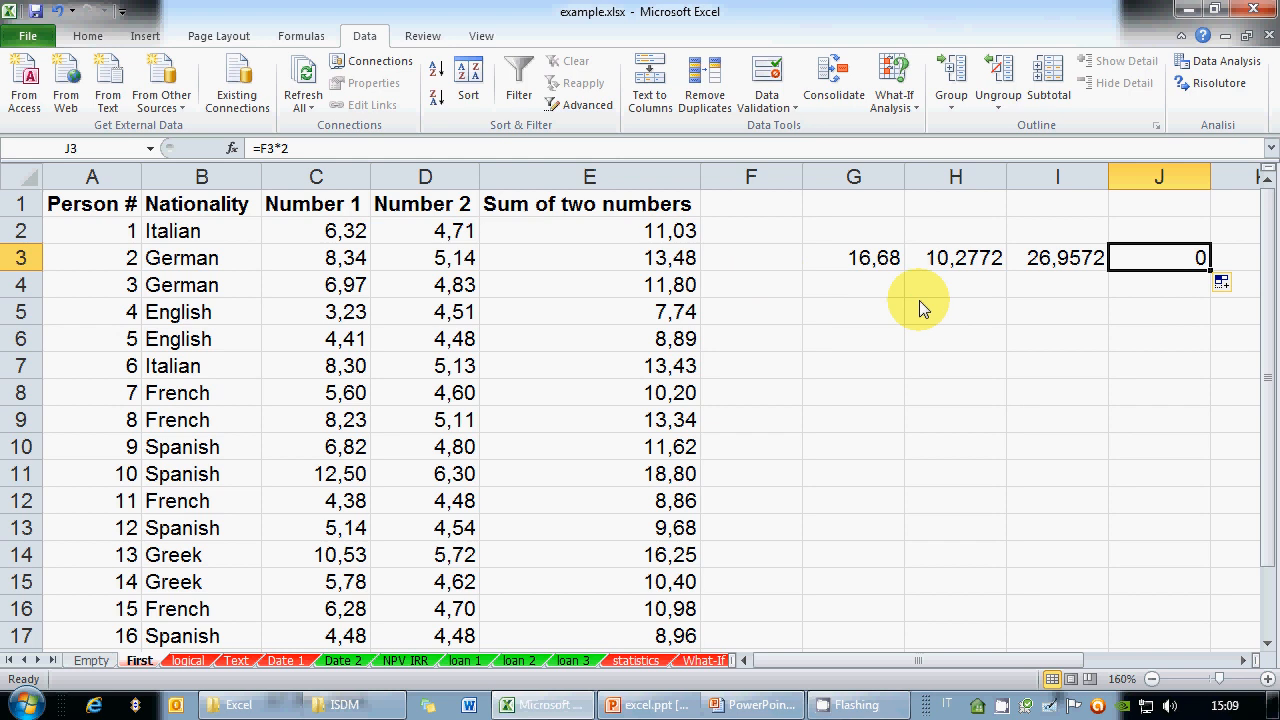
pyautogui.click(872, 265)
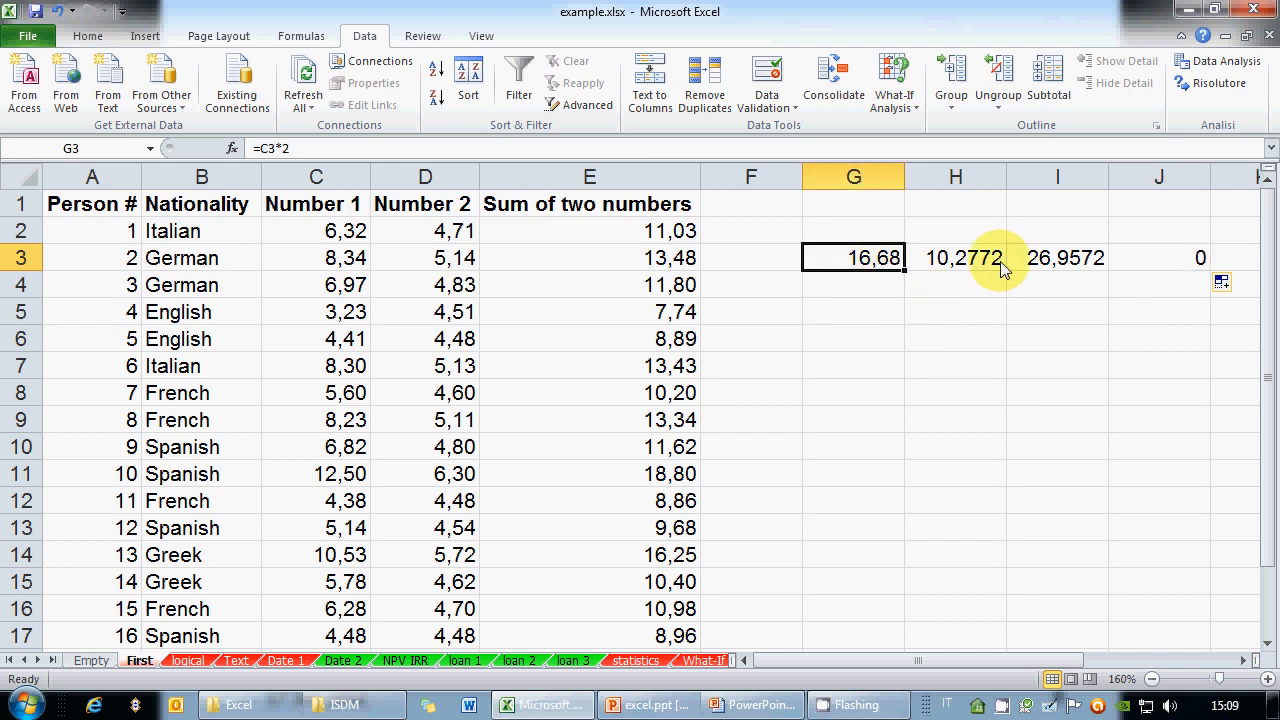
pyautogui.press('Right')
pyautogui.press('Right')
pyautogui.click(853, 256)
pyautogui.press('Right')
pyautogui.press('Right')
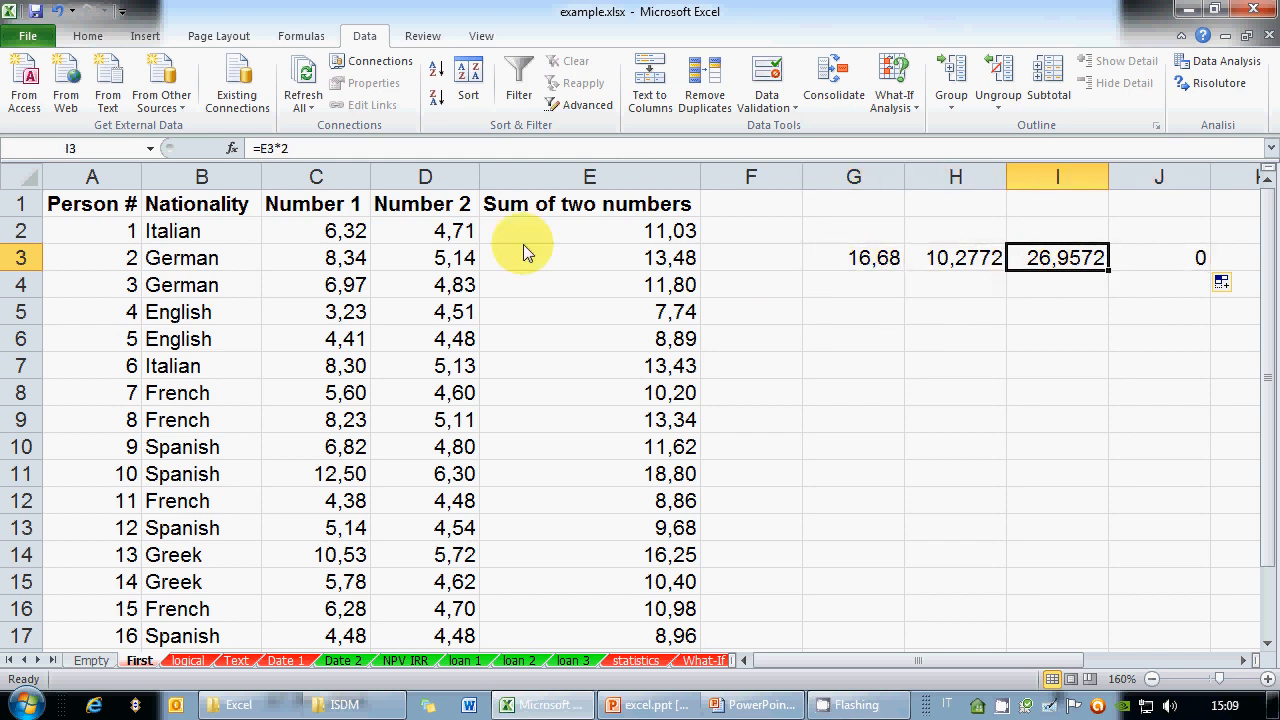
pyautogui.click(268, 150)
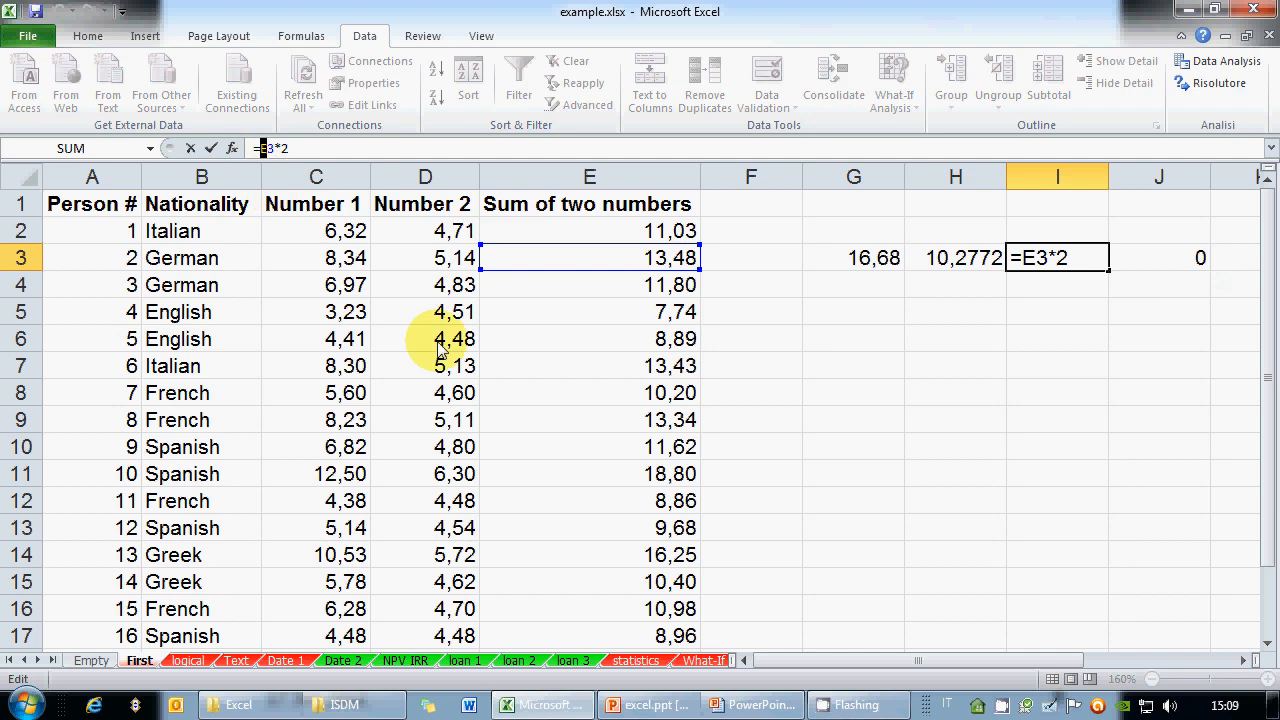
pyautogui.hotkey('ctrl', 'Return')
pyautogui.click(1020, 335)
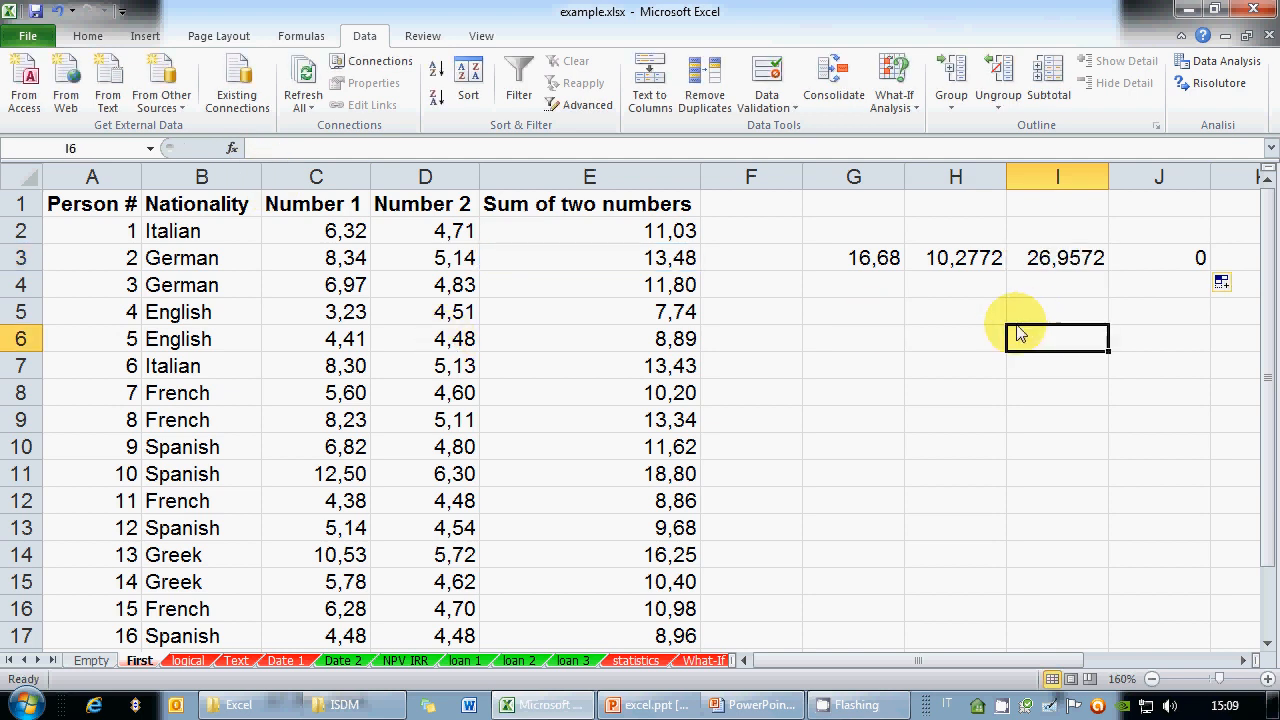
# Enter =E7-D11 in I6, showing 7,13, and fill it left into H6
pyautogui.write('=')
pyautogui.click(632, 372)
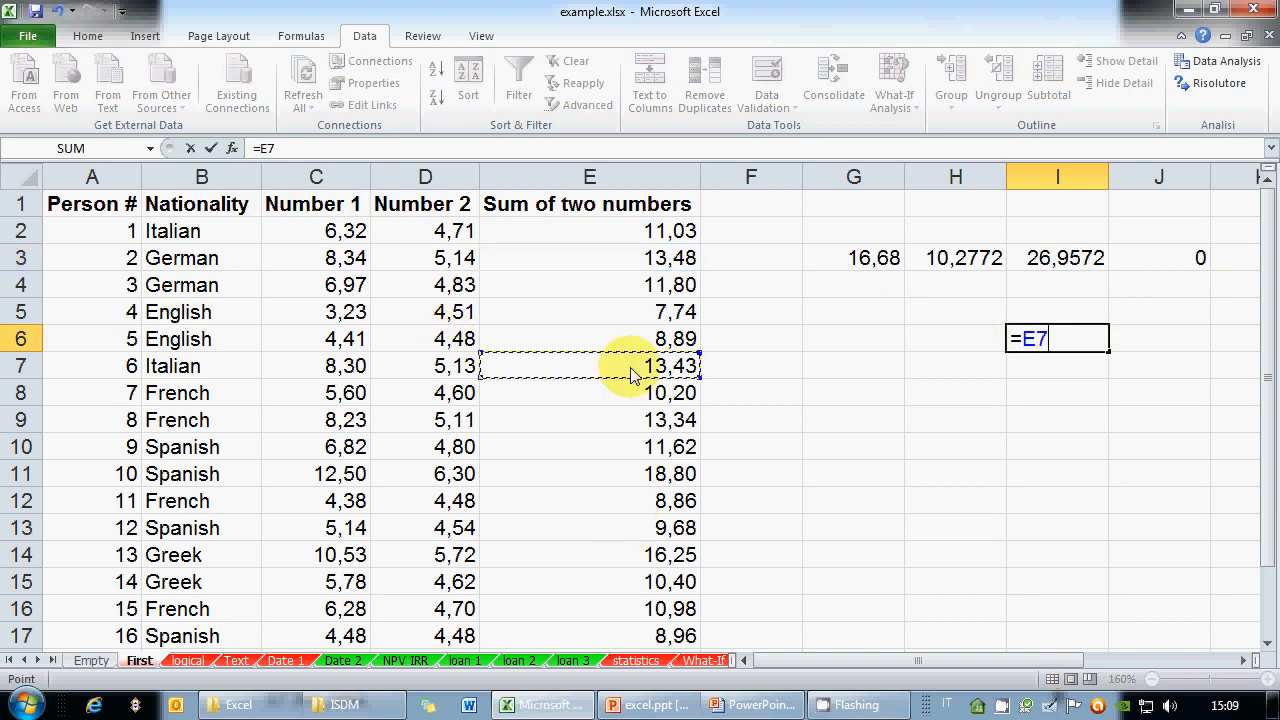
pyautogui.write('-')
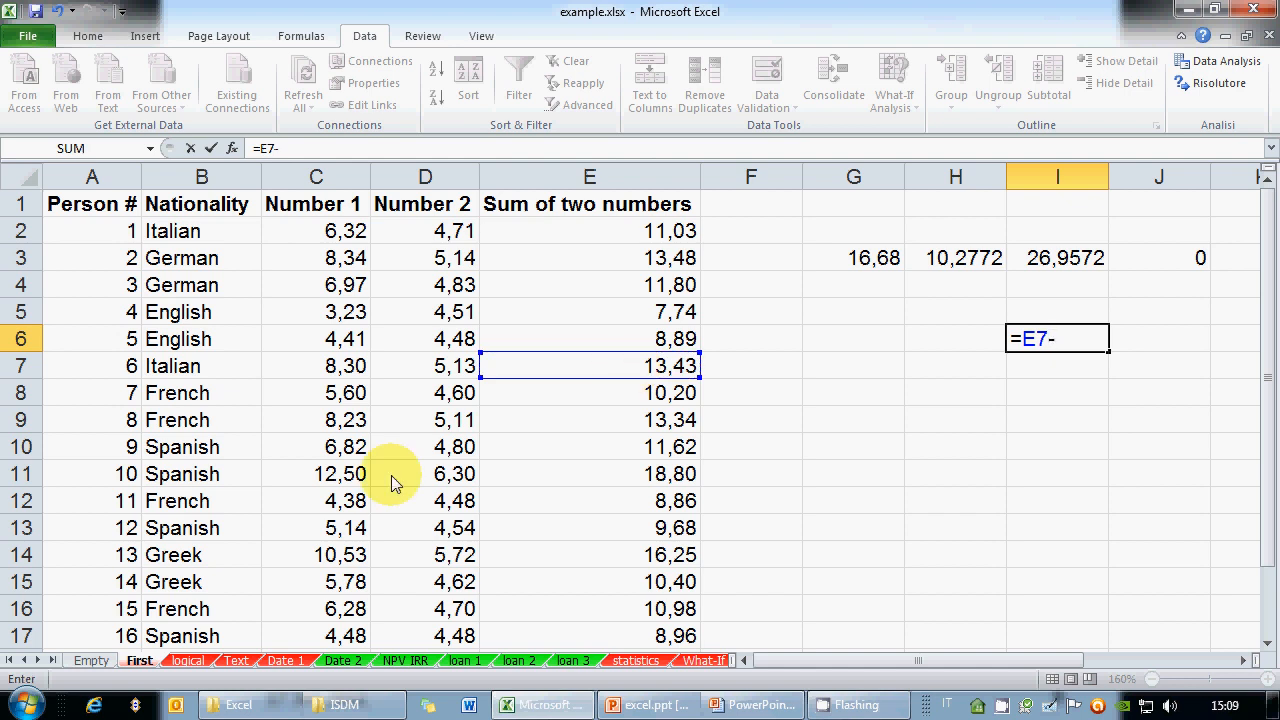
pyautogui.click(423, 480)
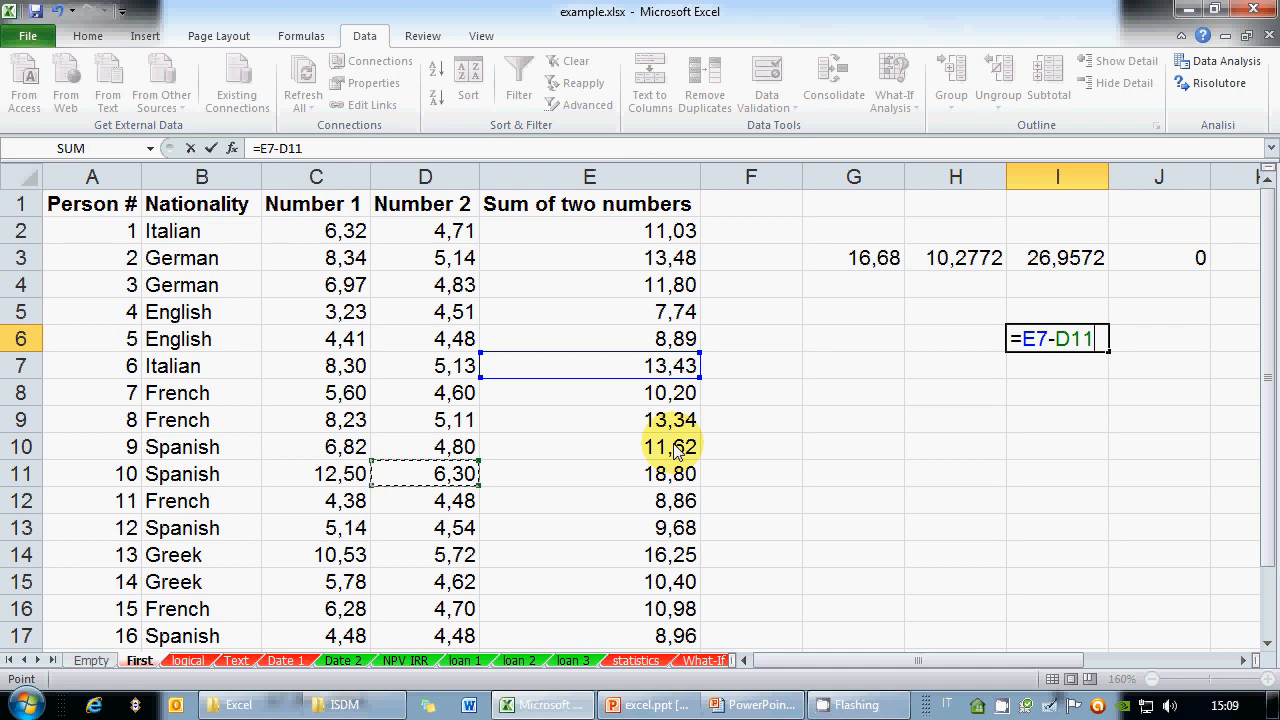
pyautogui.press('Return')
pyautogui.press('Up')
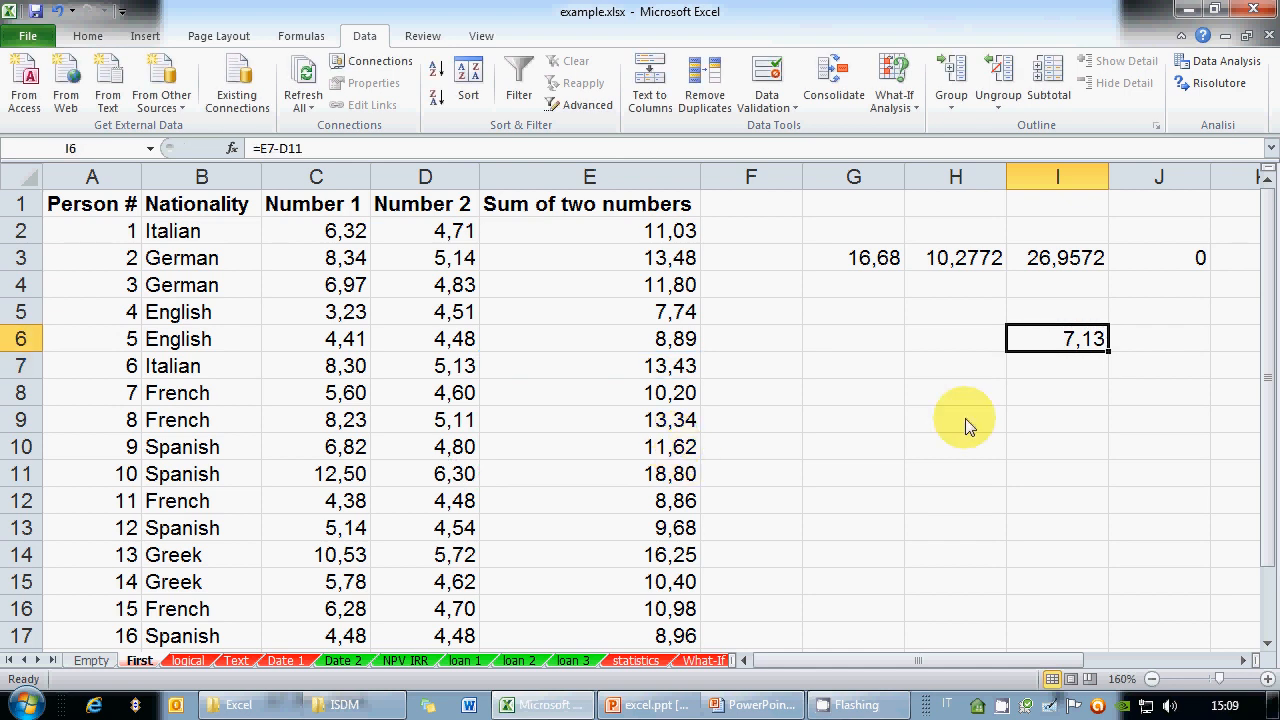
pyautogui.moveTo(1108, 360); pyautogui.dragTo(963, 336)
# Inspect H6's left-shifted formula =D7-C11, which shows -7,37
pyautogui.click(963, 334)
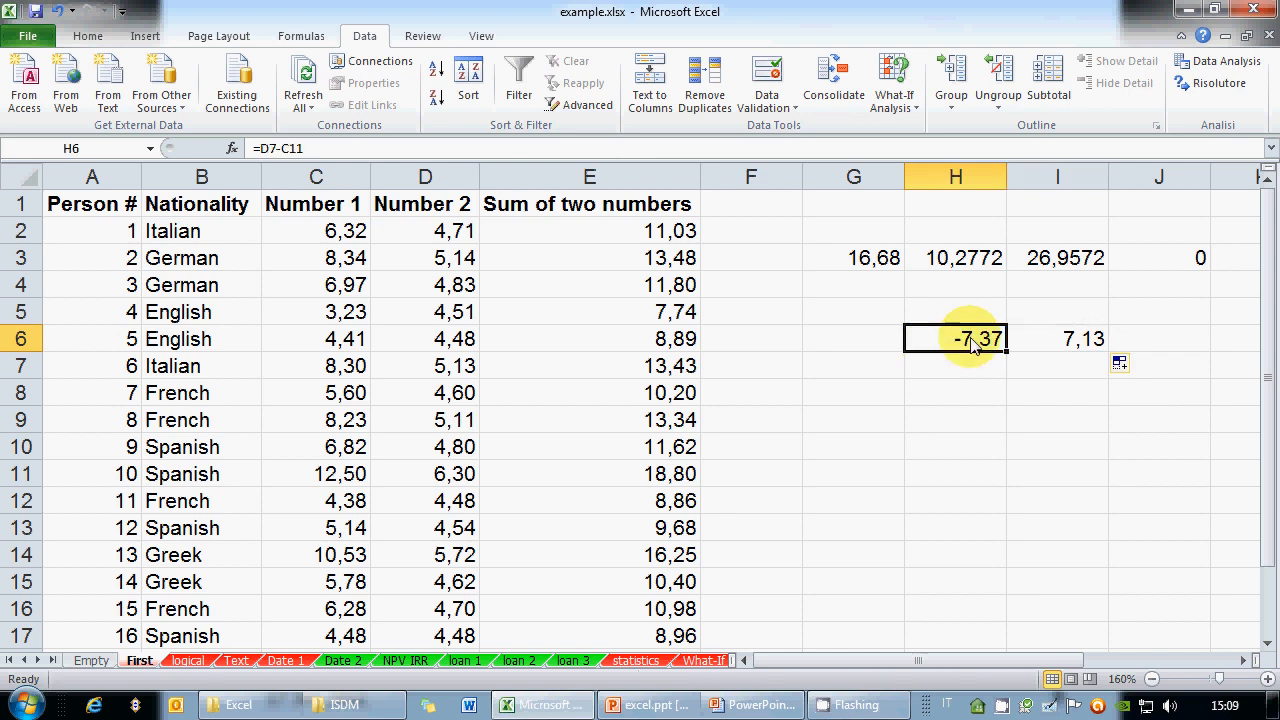
pyautogui.click(449, 148)
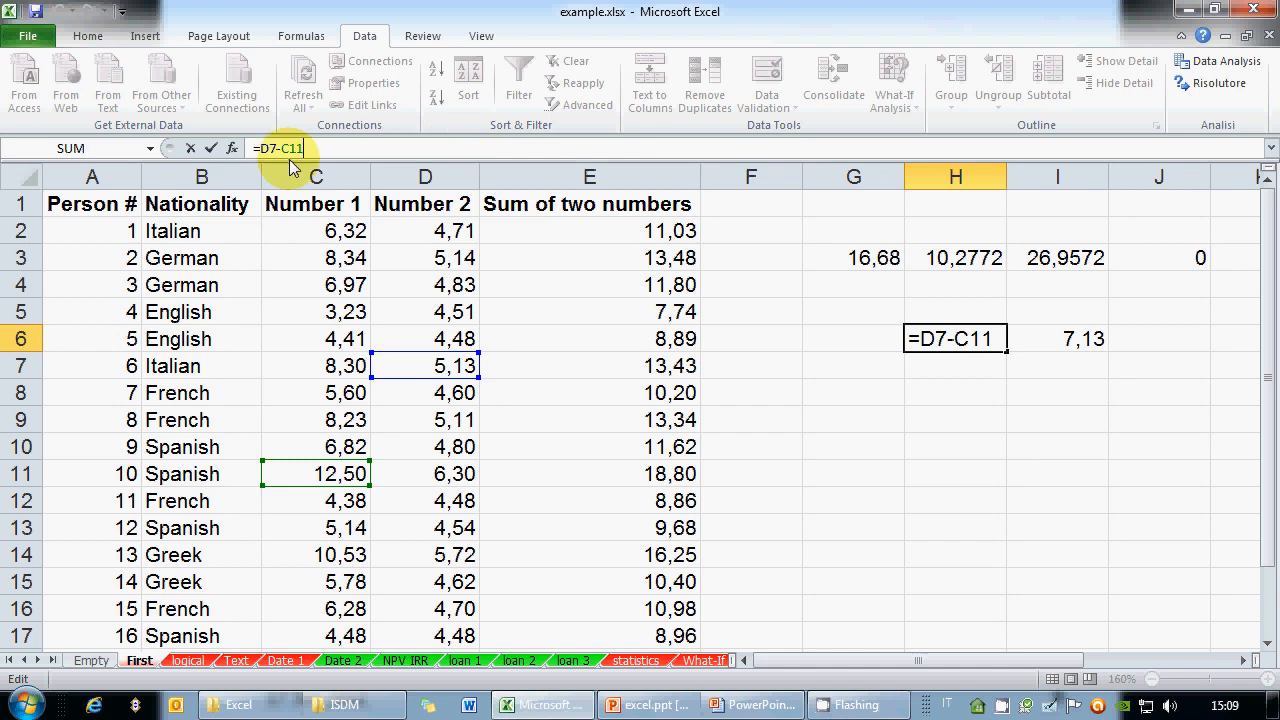
pyautogui.press('Escape')
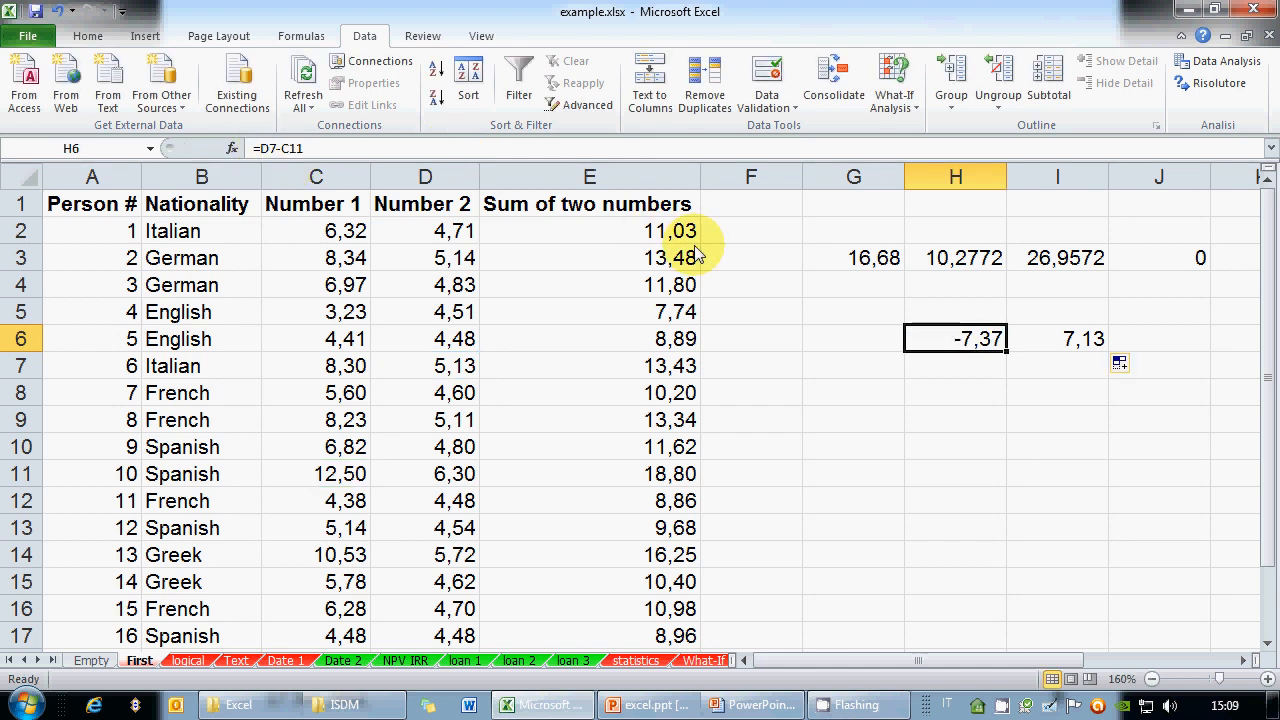
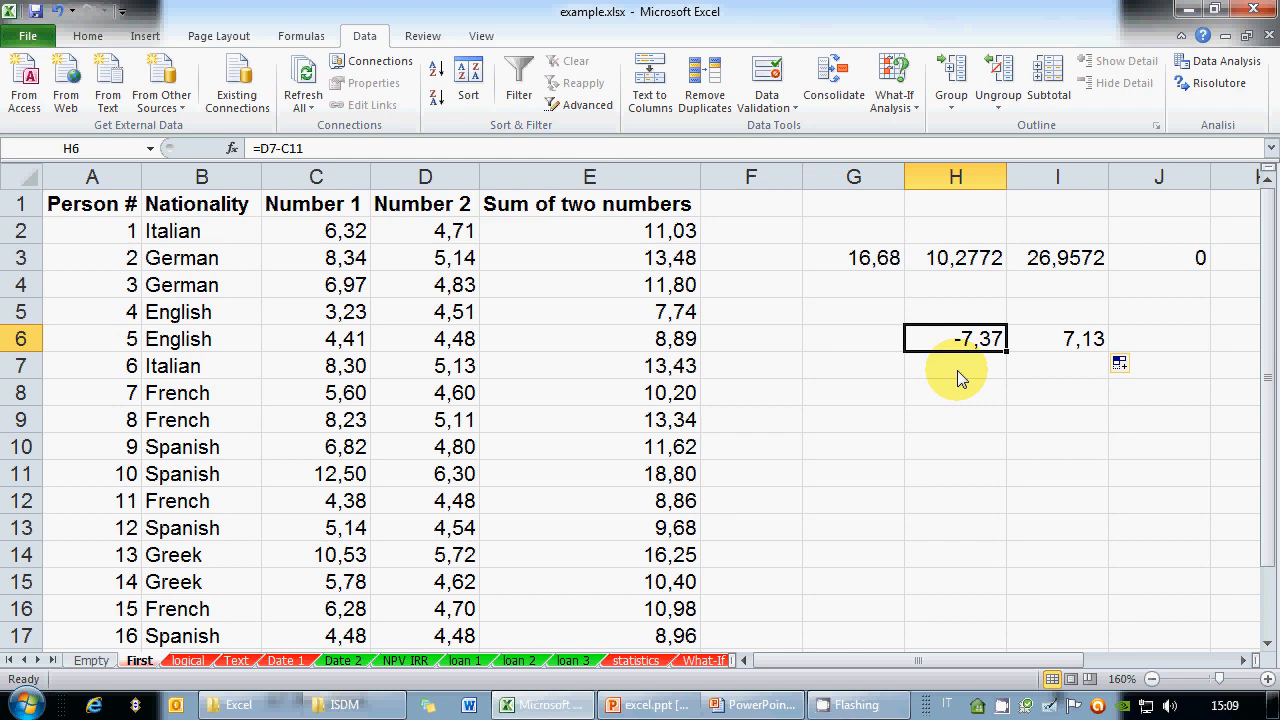
# Delete columns G:J from the First sheet, then bring up the Formula references slide
pyautogui.moveTo(874, 258); pyautogui.dragTo(1145, 348)
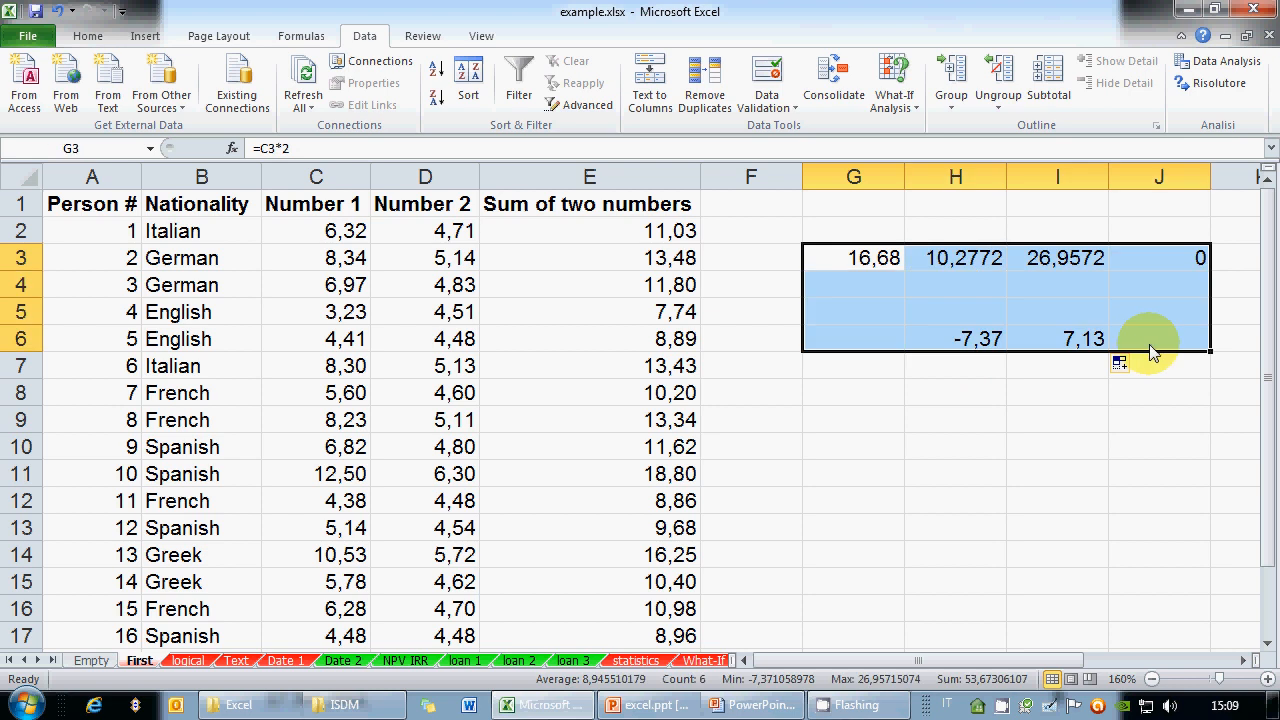
pyautogui.moveTo(853, 180); pyautogui.dragTo(1160, 192)
pyautogui.rightClick(1160, 192)
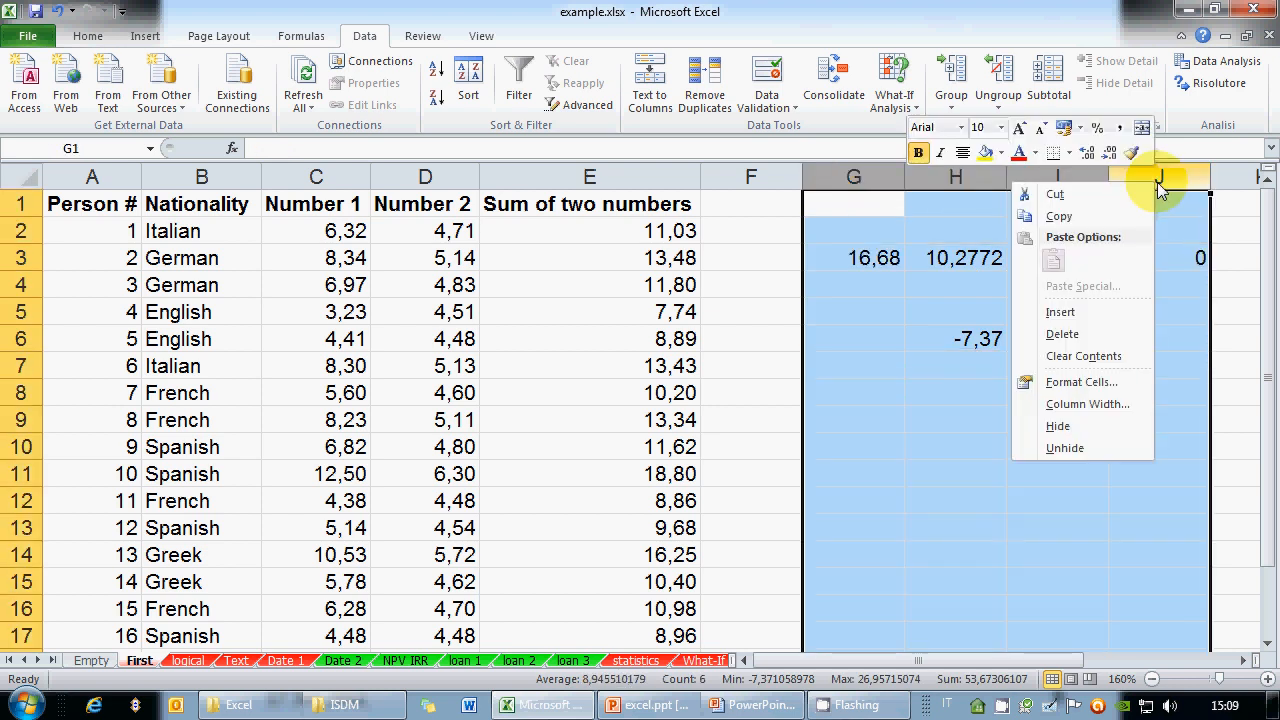
pyautogui.click(1063, 334)
pyautogui.click(755, 705)
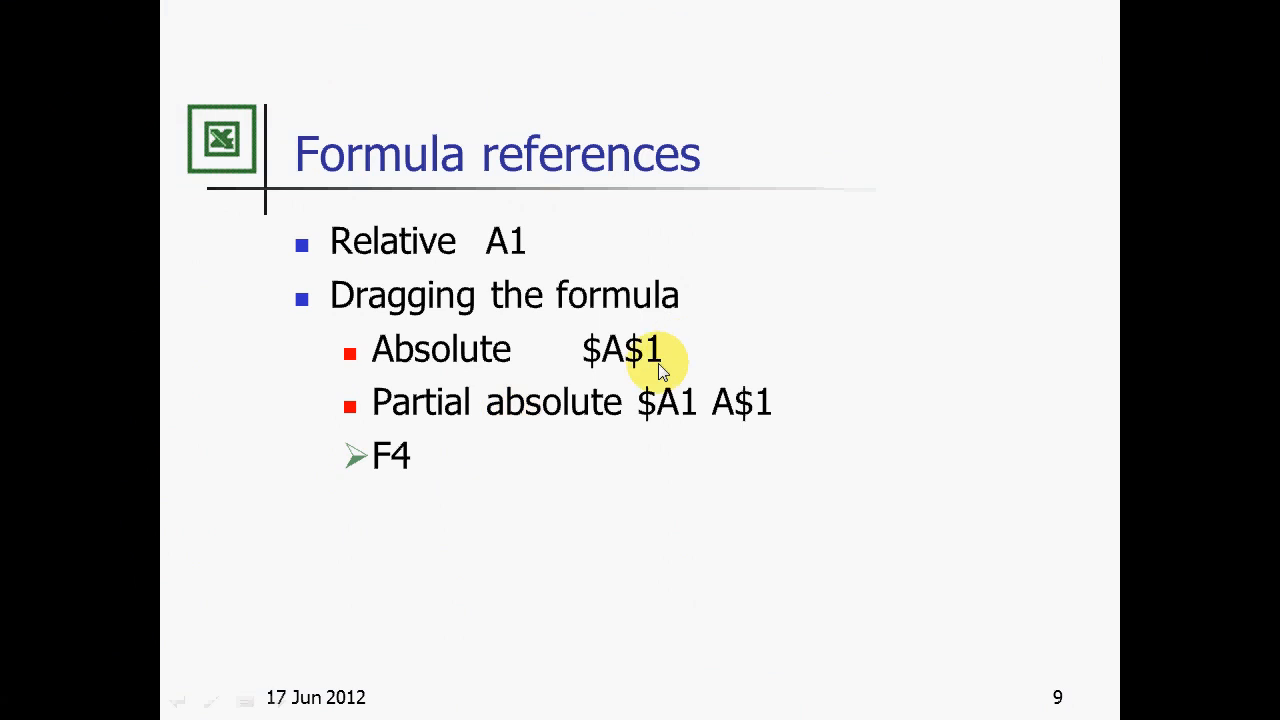
# Switch from the slideshow back to the example.xlsx workbook window
pyautogui.hotkey('alt', 'Tab')
pyautogui.hotkey('alt', 'Tab')
pyautogui.hotkey('alt', 'Tab')
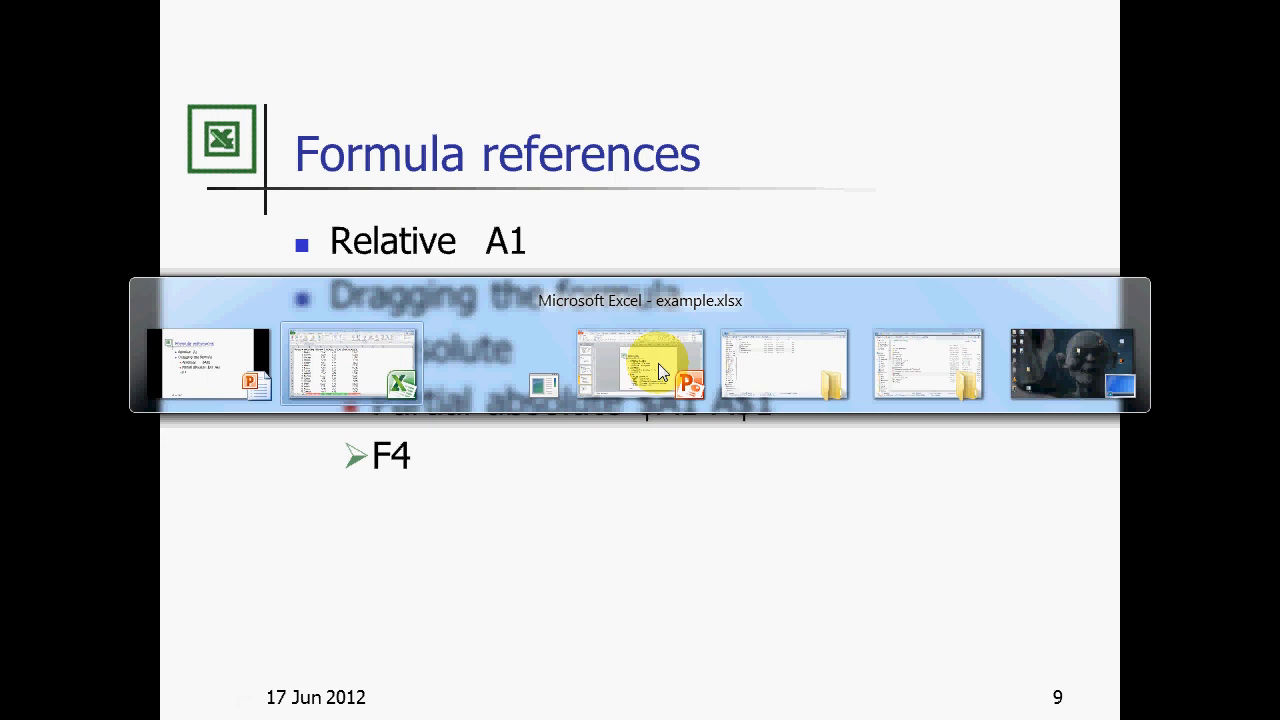
pyautogui.hotkey('alt', 'Tab')
pyautogui.hotkey('alt', 'Tab')
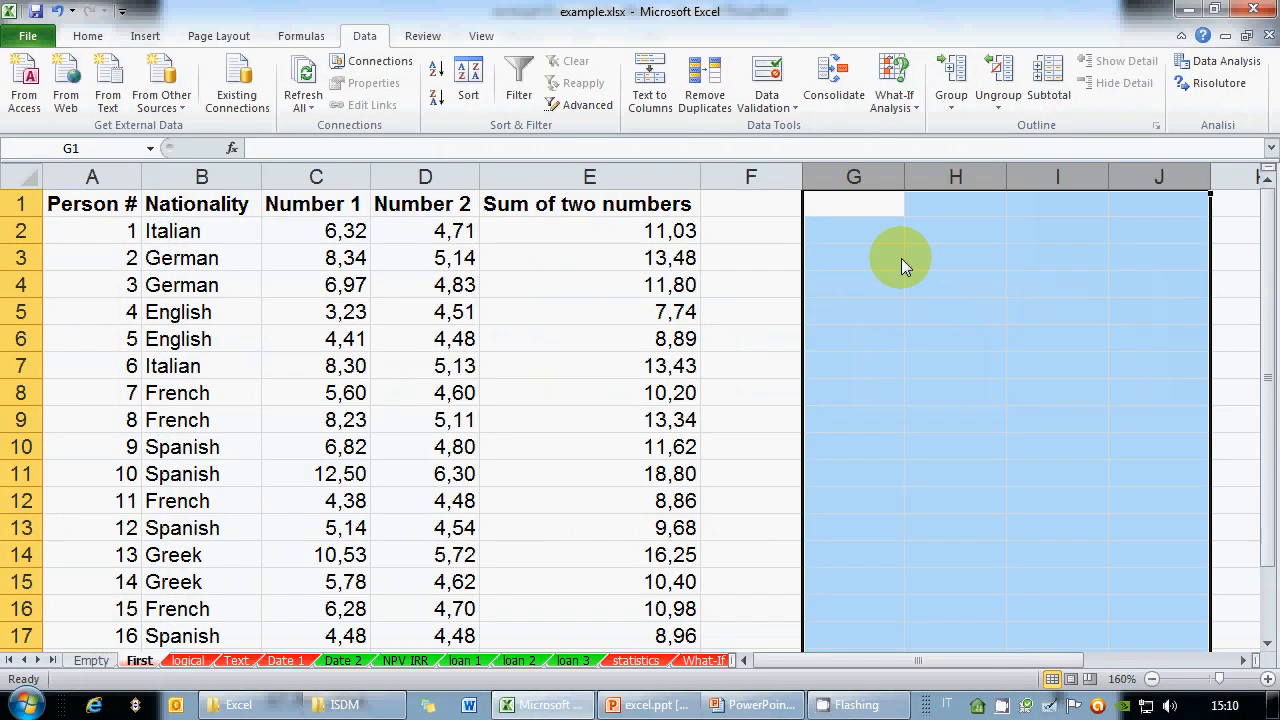
pyautogui.click(868, 234)
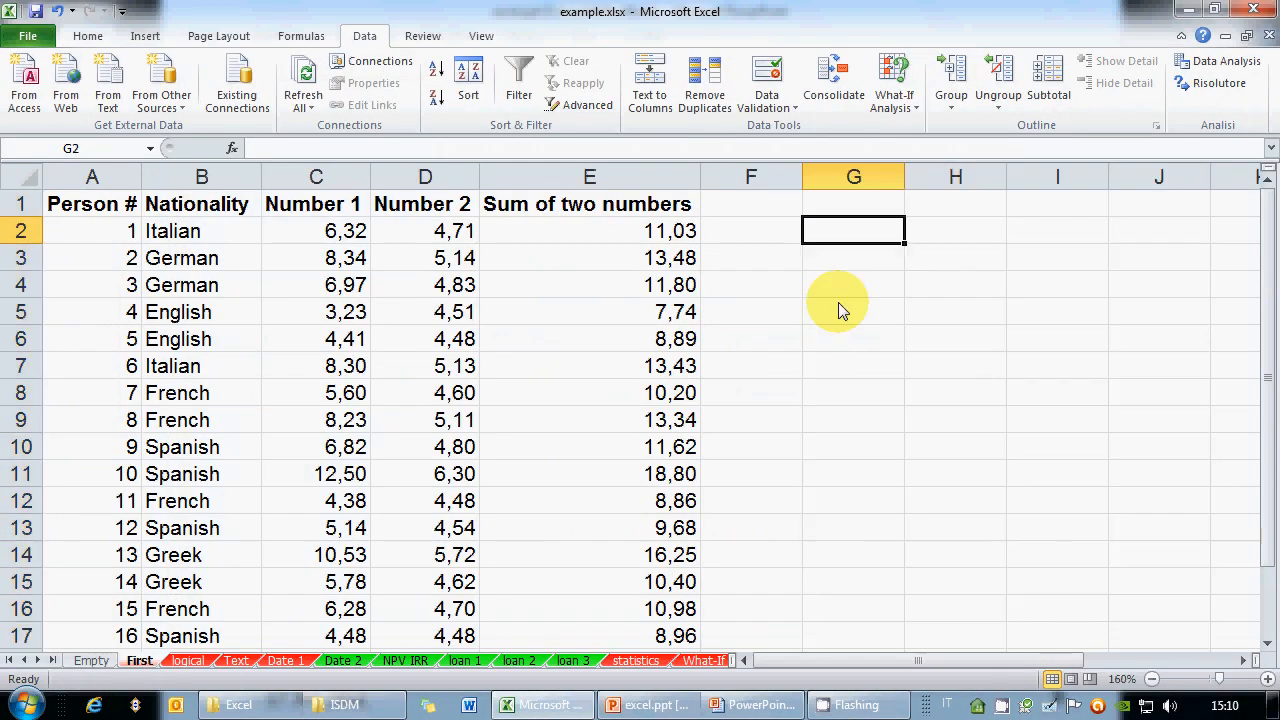
# Switch to the logical sheet, scroll through its euro-priced product list, and open the web browser
pyautogui.click(189, 661)
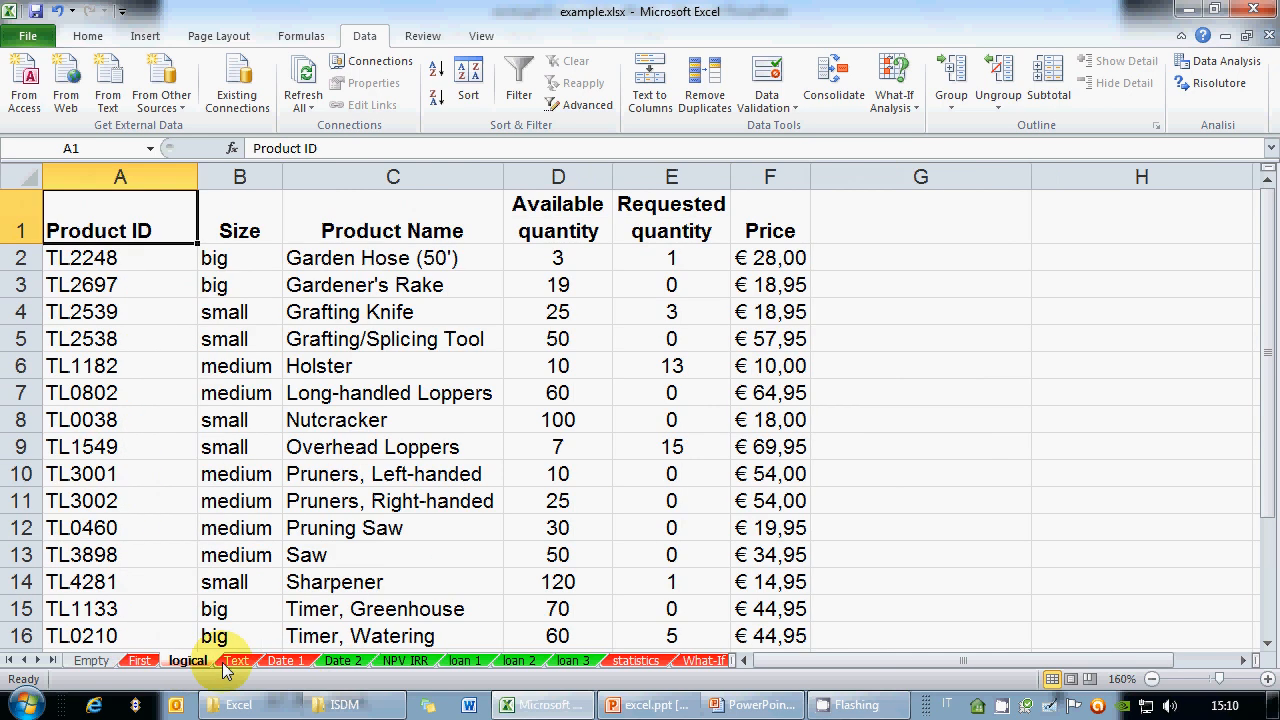
pyautogui.click(1245, 661)
pyautogui.click(1245, 661)
pyautogui.scroll(-4, 505, 508)
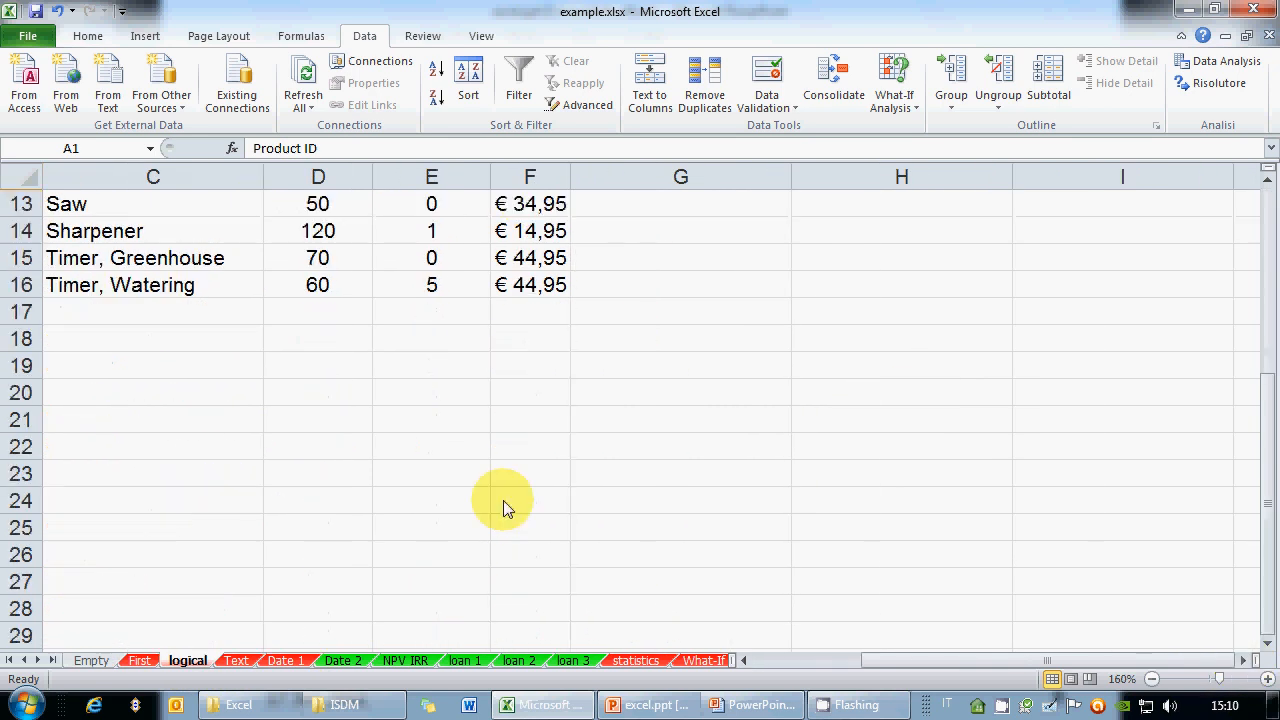
pyautogui.scroll(4, 505, 508)
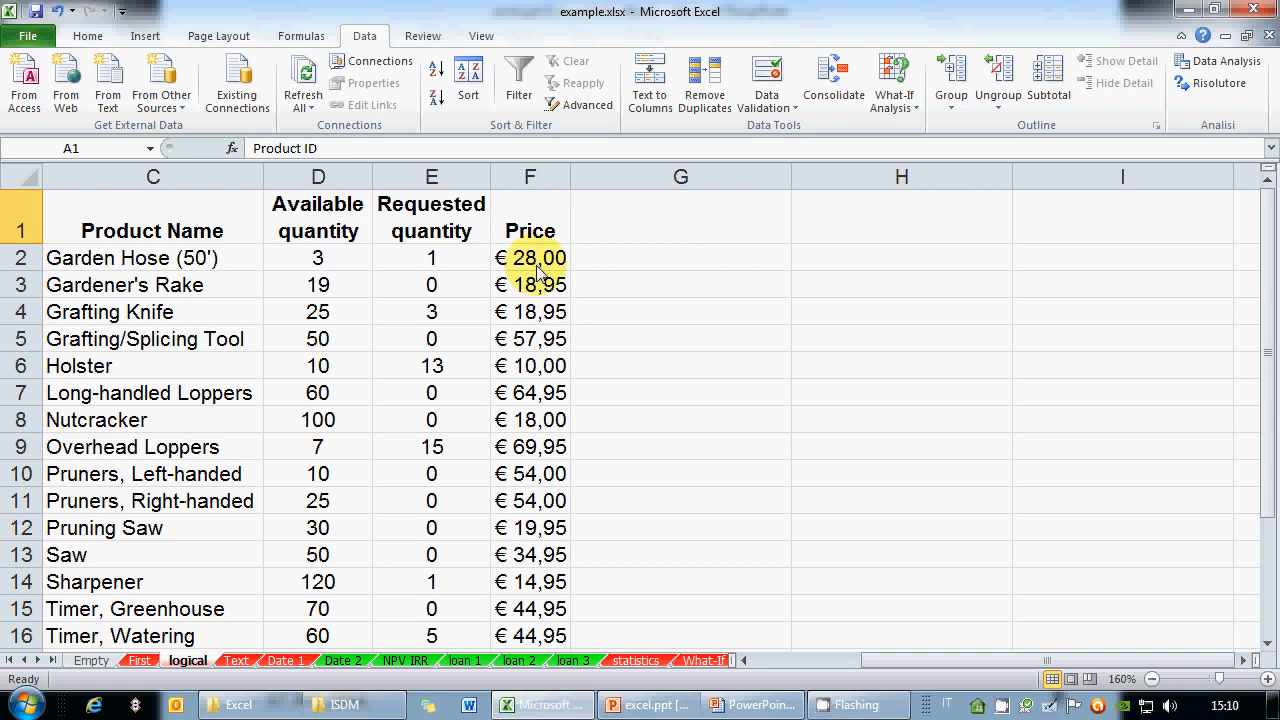
pyautogui.click(96, 710)
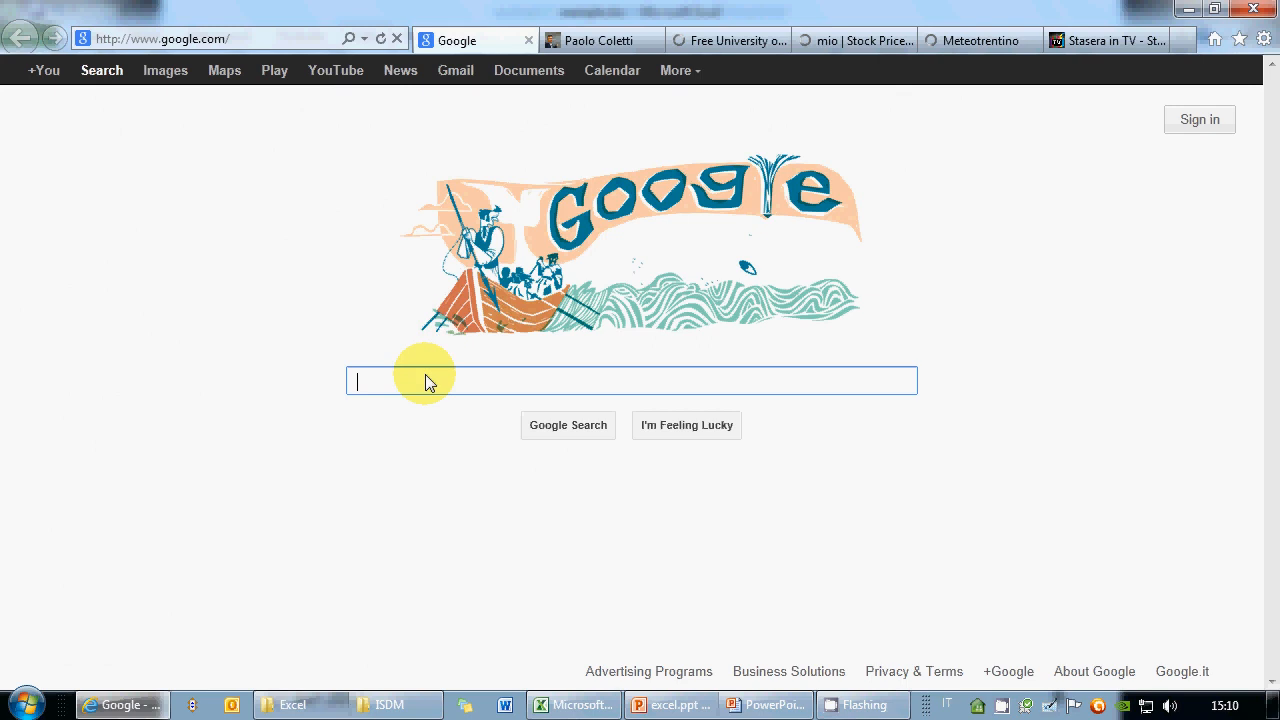
# Search Google for 'dollar euro conversion rate', note the 0.7628 rate, and close the browser
pyautogui.write('d')
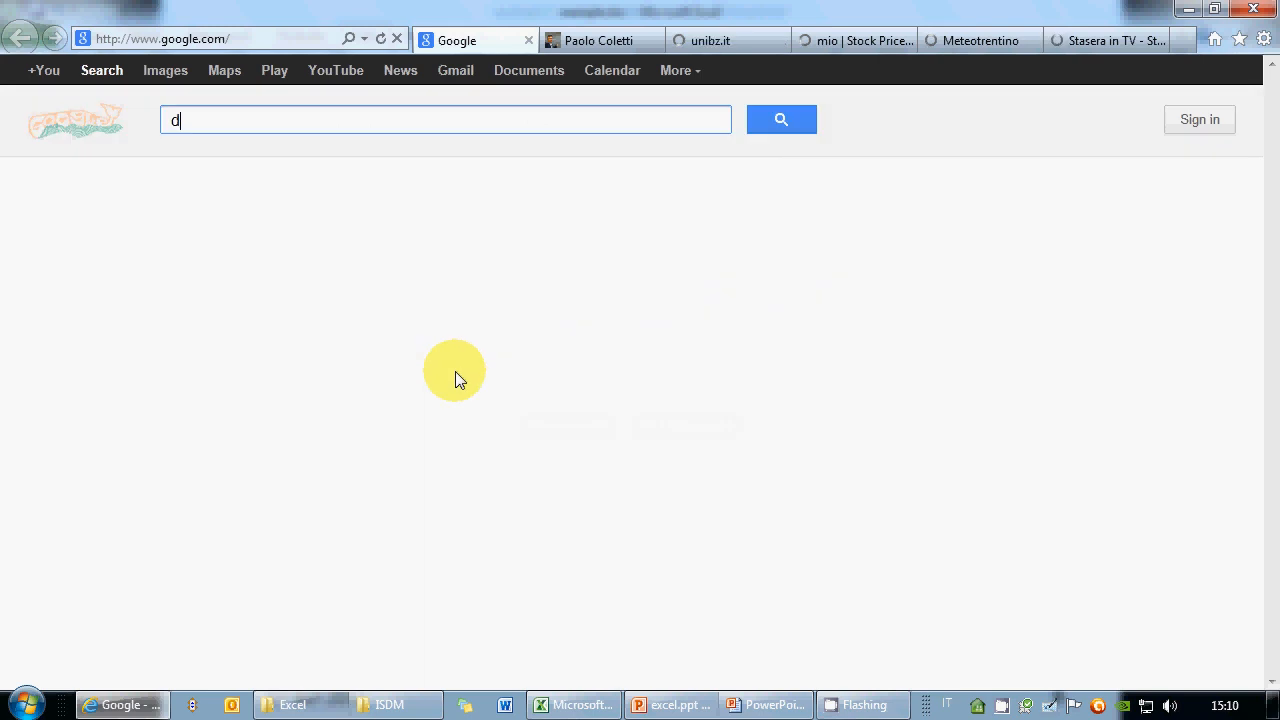
pyautogui.write('ollar euro conver')
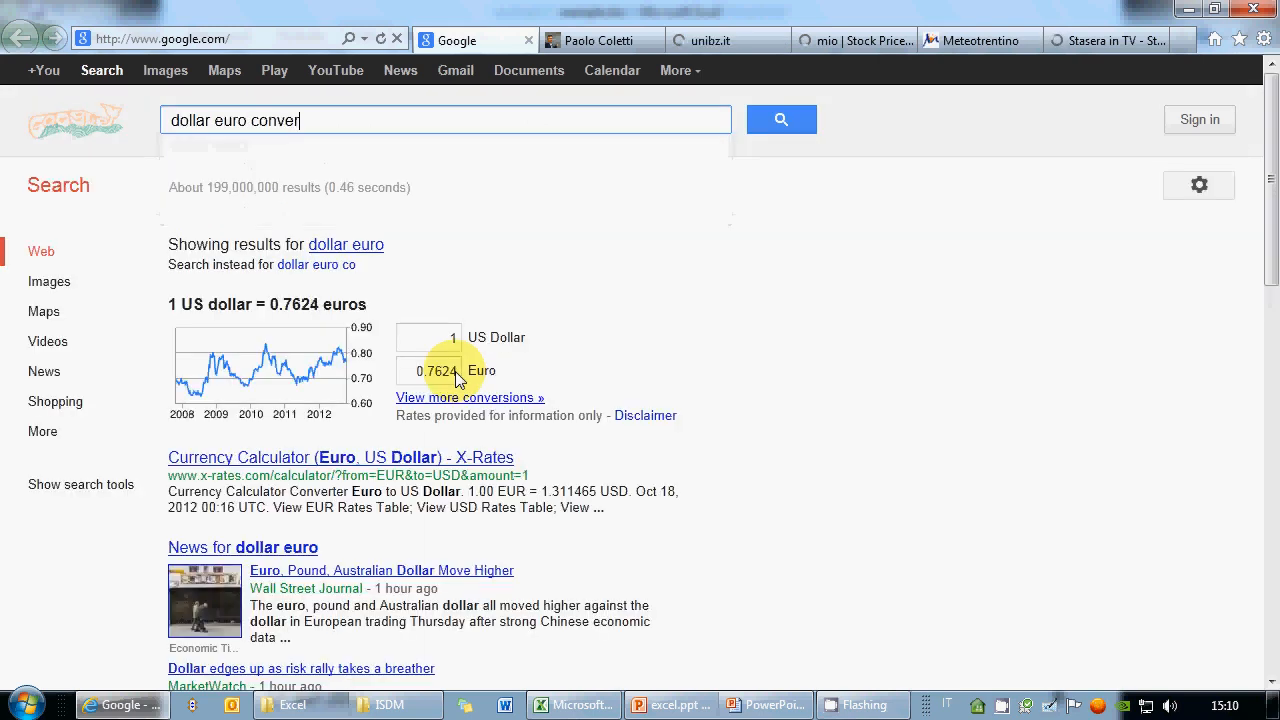
pyautogui.write('sion rate')
pyautogui.press('Return')
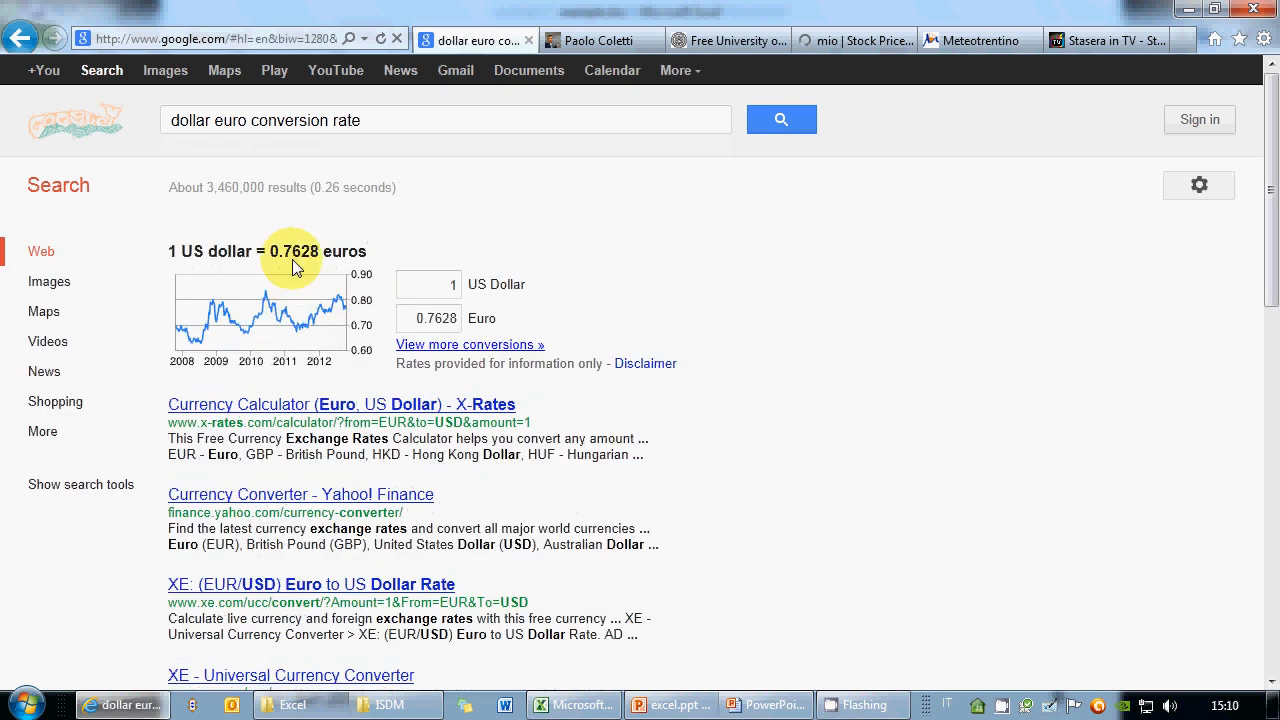
pyautogui.moveTo(279, 251); pyautogui.dragTo(318, 258)
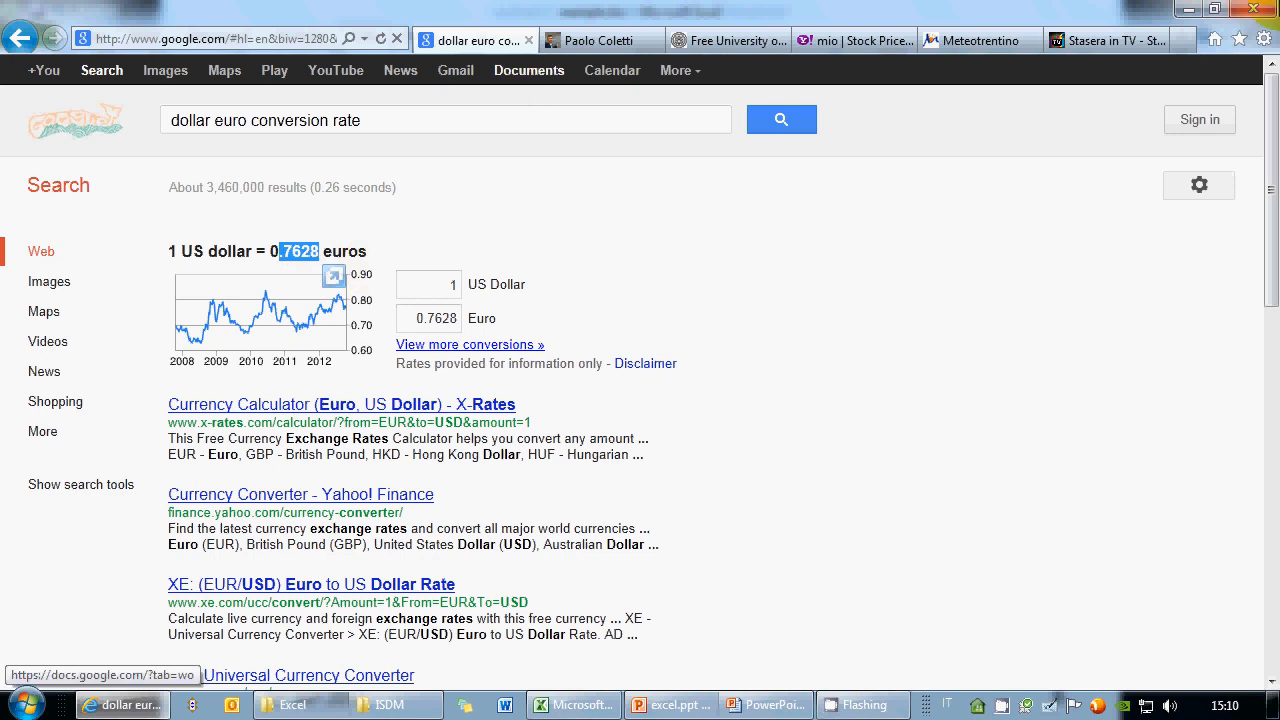
pyautogui.click(1256, 9)
pyautogui.click(889, 260)
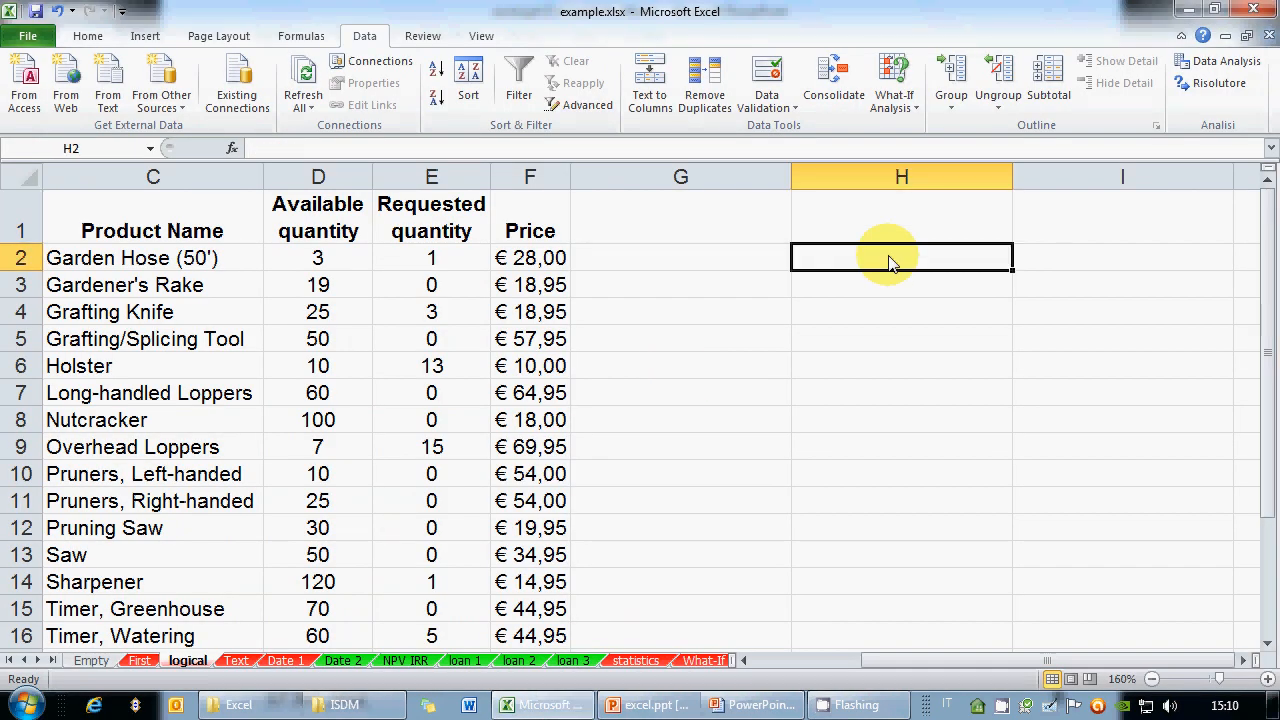
# Enter the exchange rate 0,7628 in cell C19, fixing the stray comma and decimal point
pyautogui.scroll(-2, 571, 360)
pyautogui.click(181, 538)
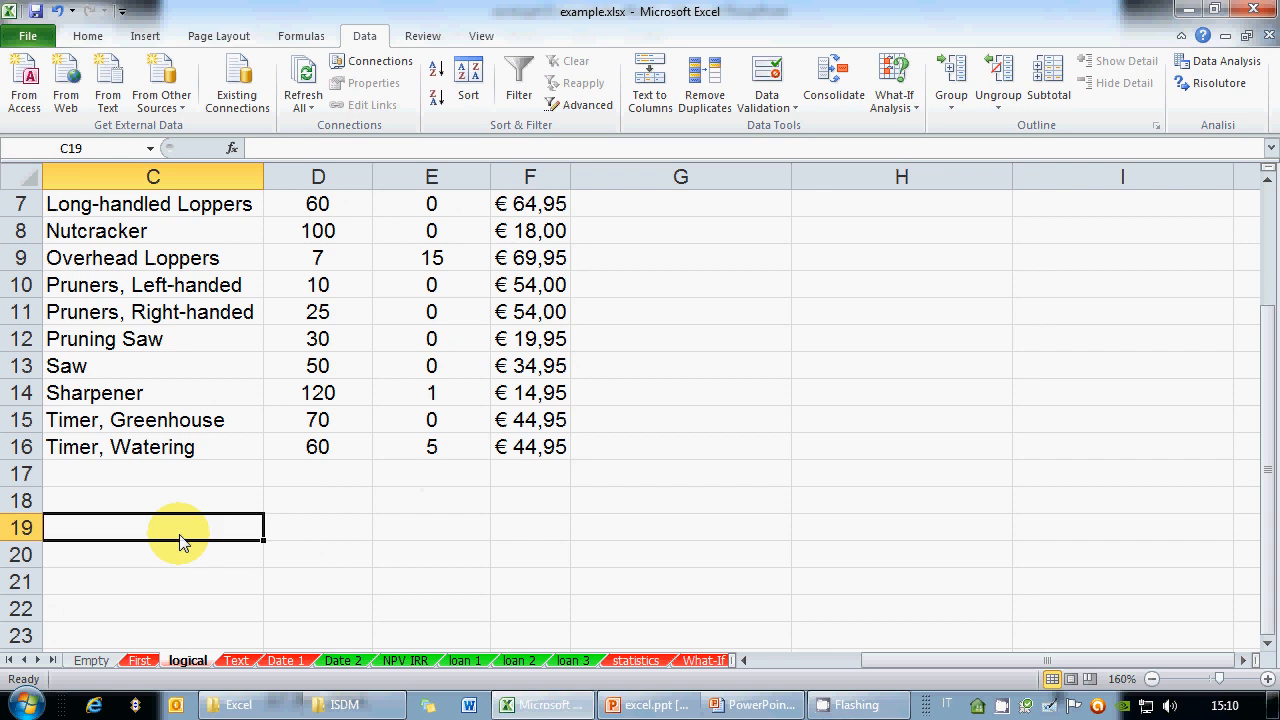
pyautogui.write('0,')
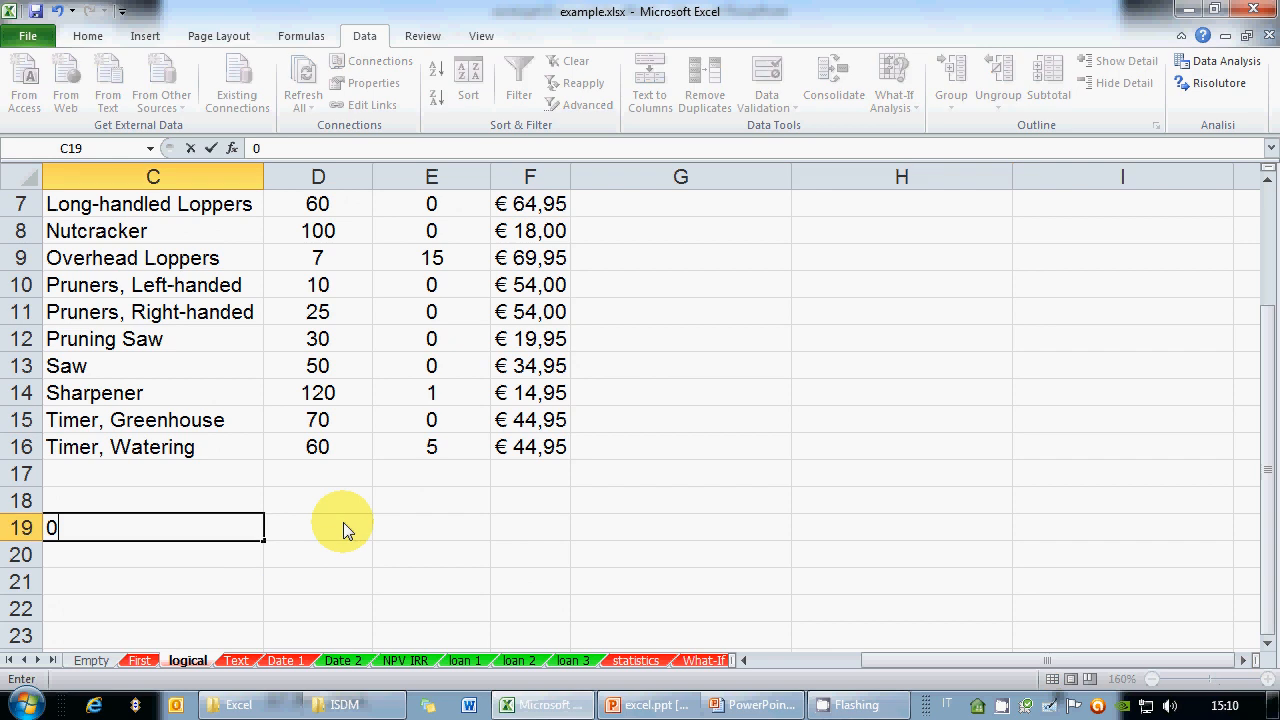
pyautogui.press('BackSpace')
pyautogui.write(',.7628')
pyautogui.press('Left')
pyautogui.press('Left')
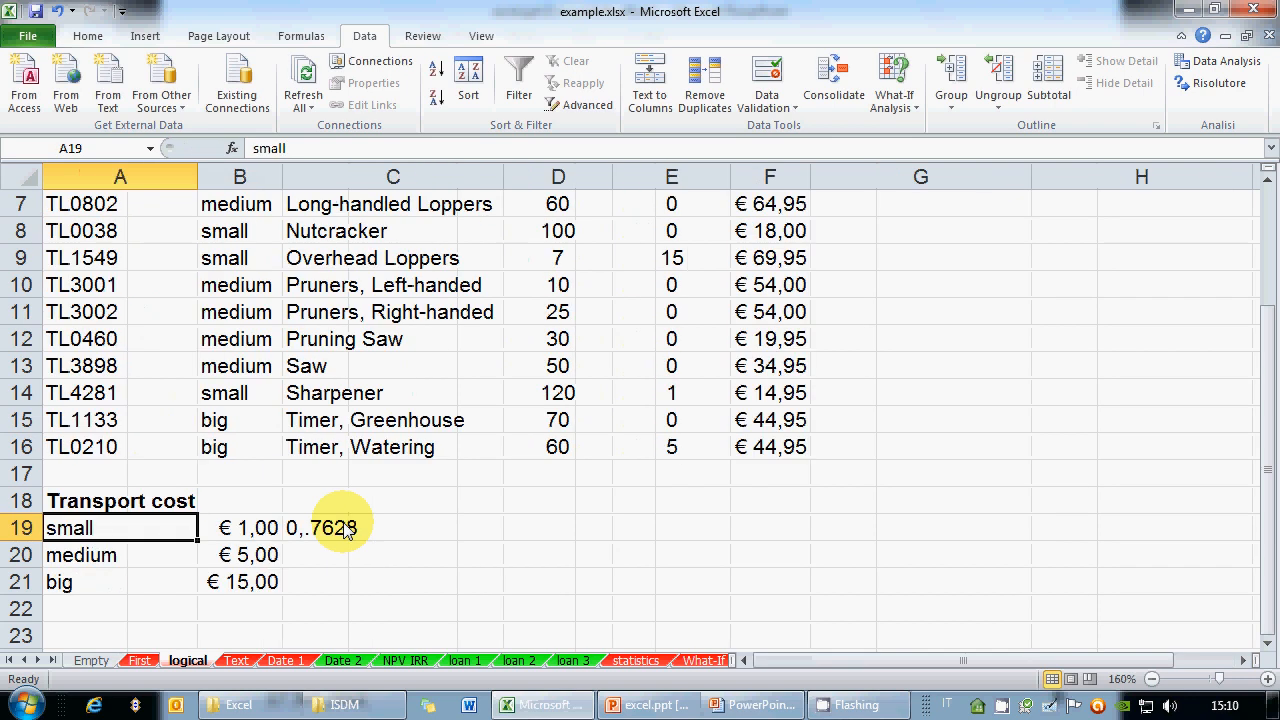
pyautogui.click(344, 525)
pyautogui.click(266, 148)
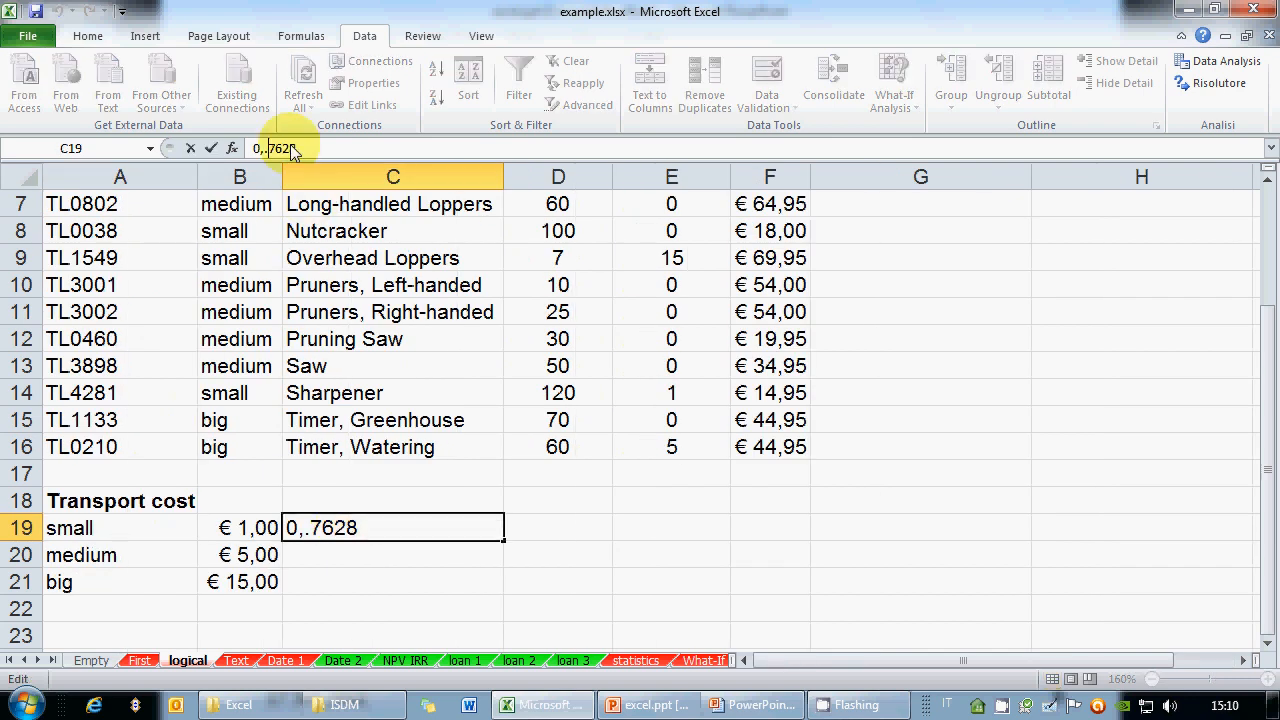
pyautogui.press('BackSpace')
pyautogui.press('Return')
pyautogui.press('Up')
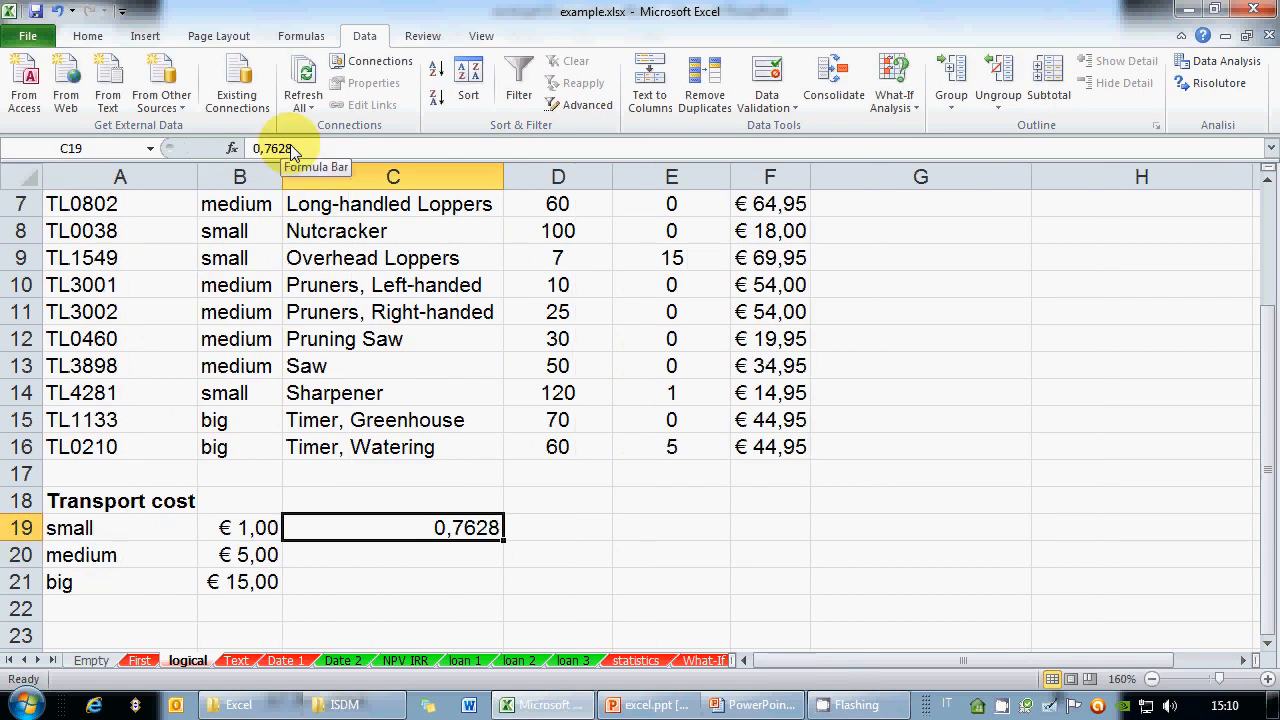
# Clear C19 and enter 0,7628 in cell C20 instead
pyautogui.hotkey('ctrl', 'c')
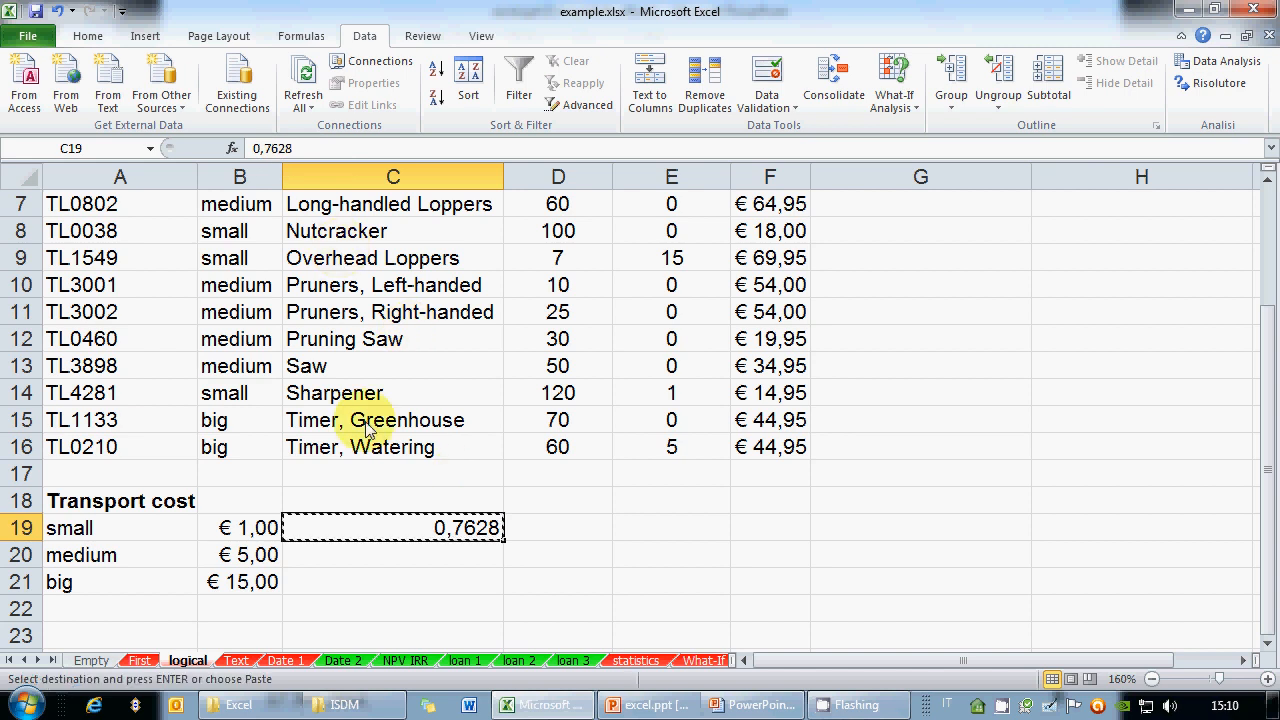
pyautogui.click(420, 568)
pyautogui.click(457, 529)
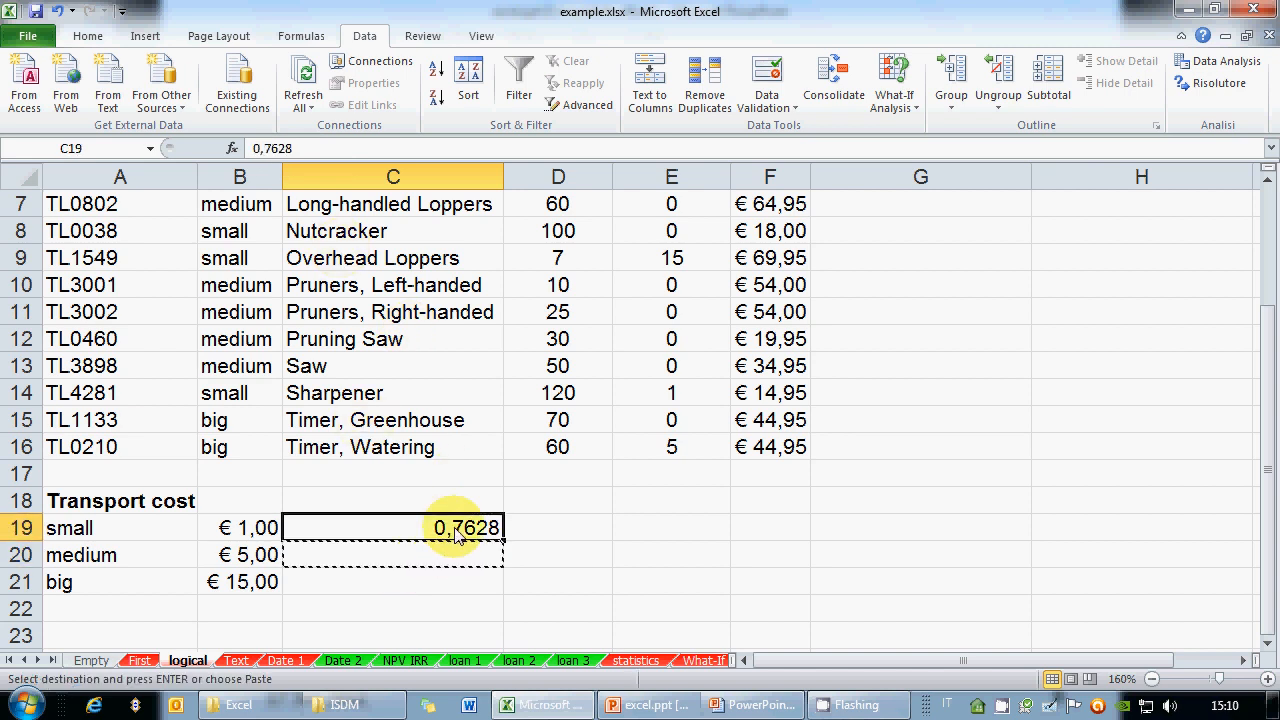
pyautogui.hotkey('ctrl', 'c')
pyautogui.click(450, 555)
pyautogui.hotkey('ctrl', 'c')
pyautogui.click(460, 528)
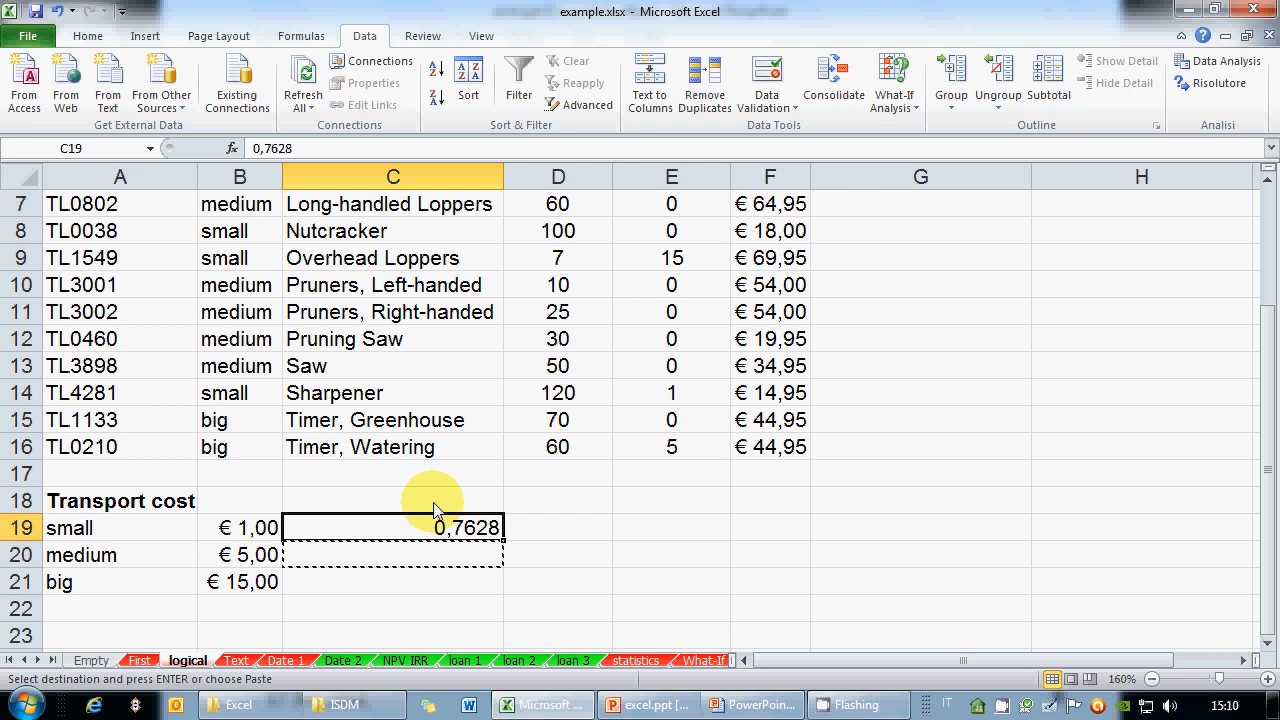
pyautogui.press('Return')
pyautogui.write('0,76')
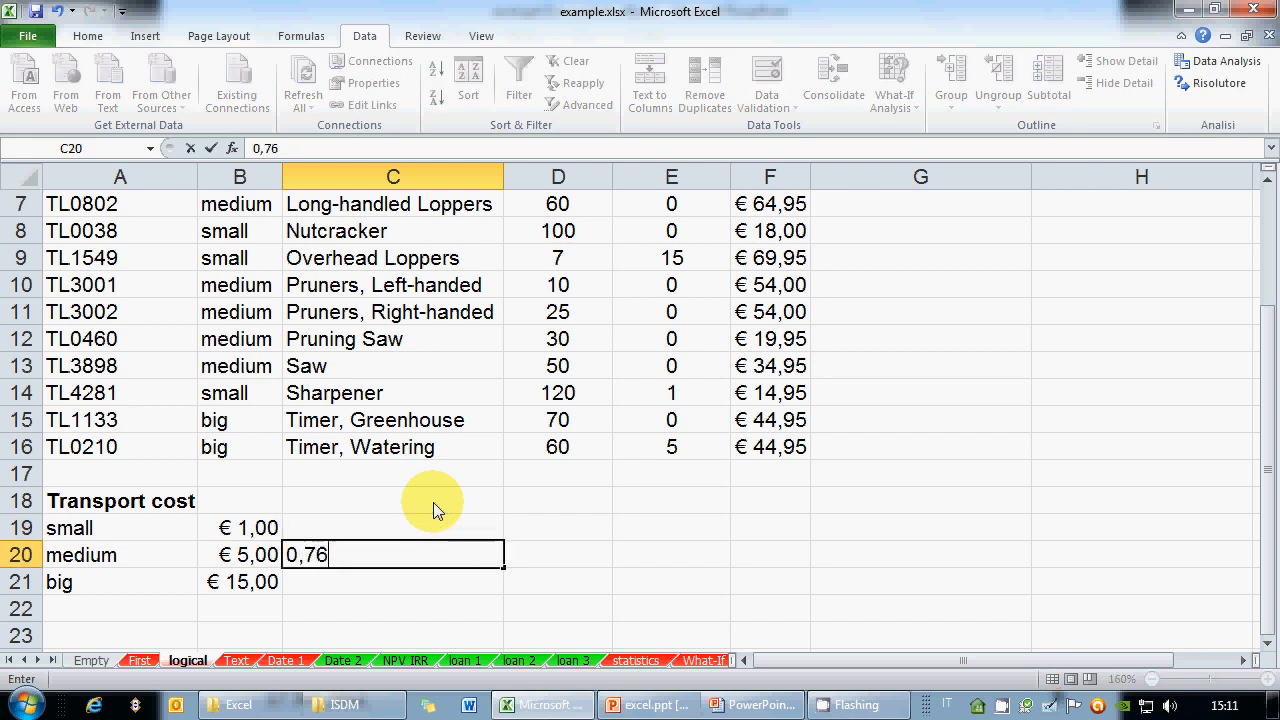
pyautogui.write('28')
pyautogui.press('Return')
pyautogui.press('Up')
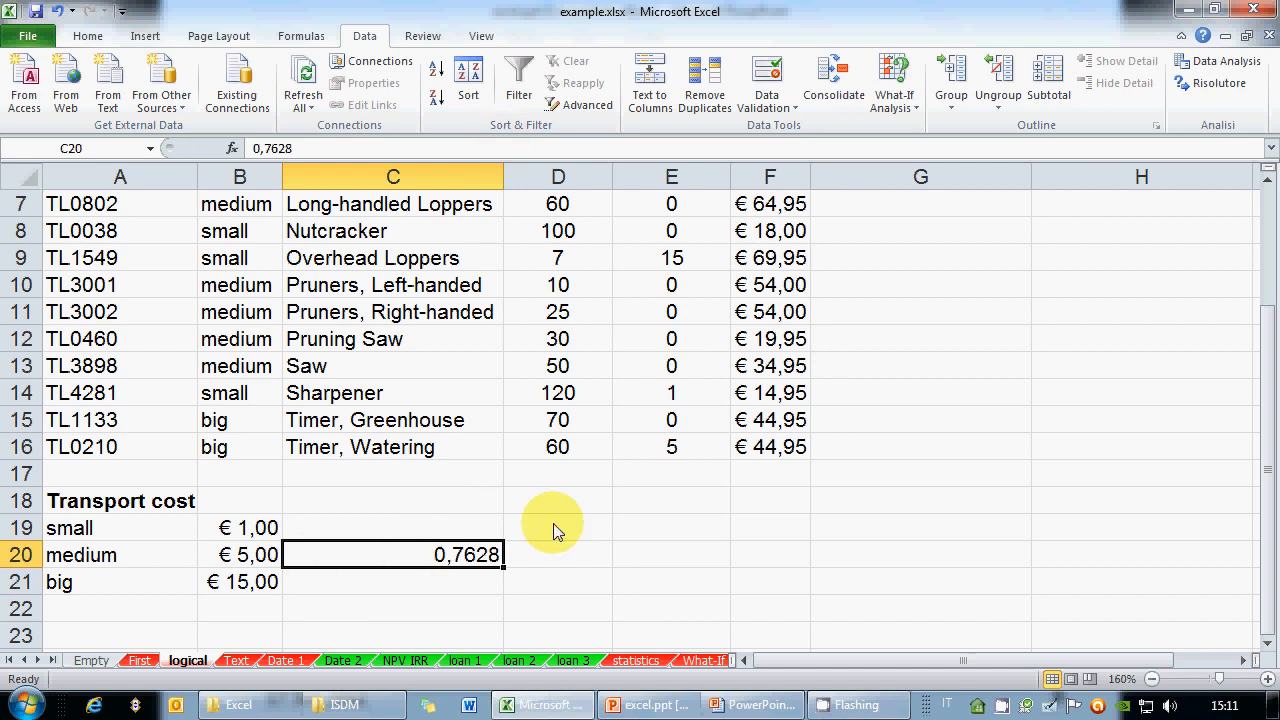
pyautogui.scroll(2, 668, 473)
pyautogui.click(978, 262)
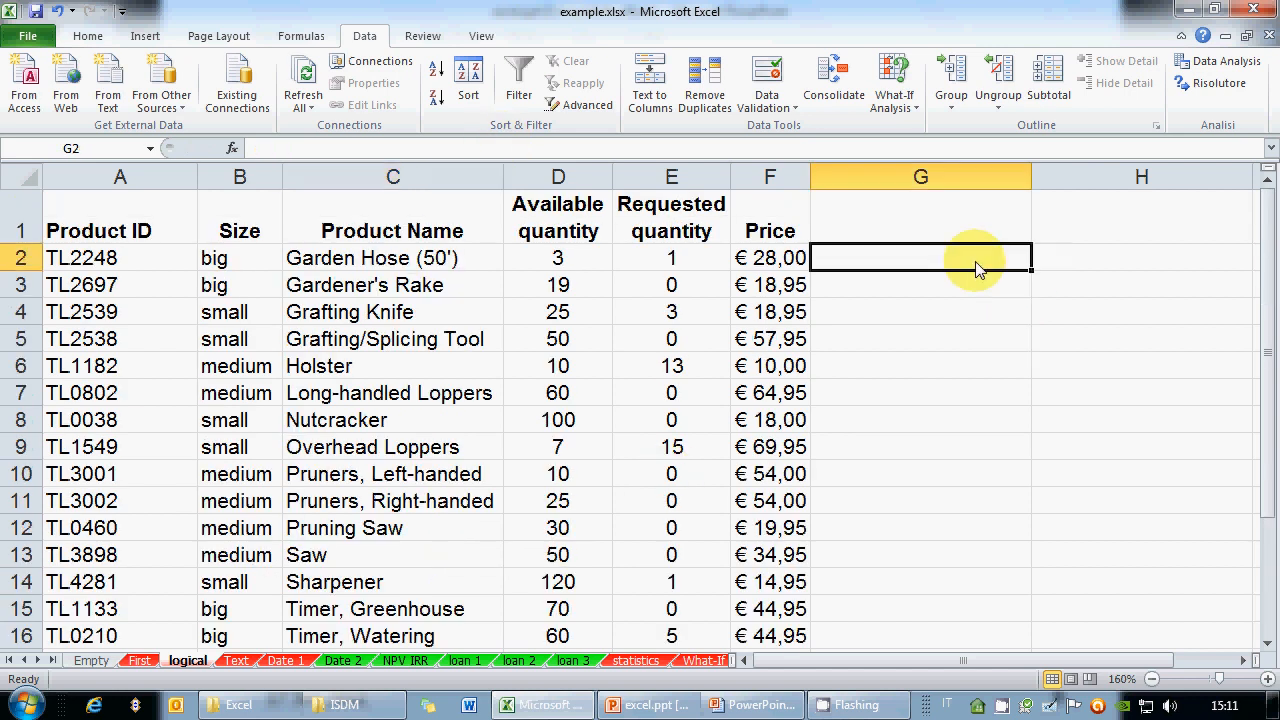
# Enter =F2/C20 in G2, converting the €28,00 Garden Hose price to 36,71
pyautogui.write('=')
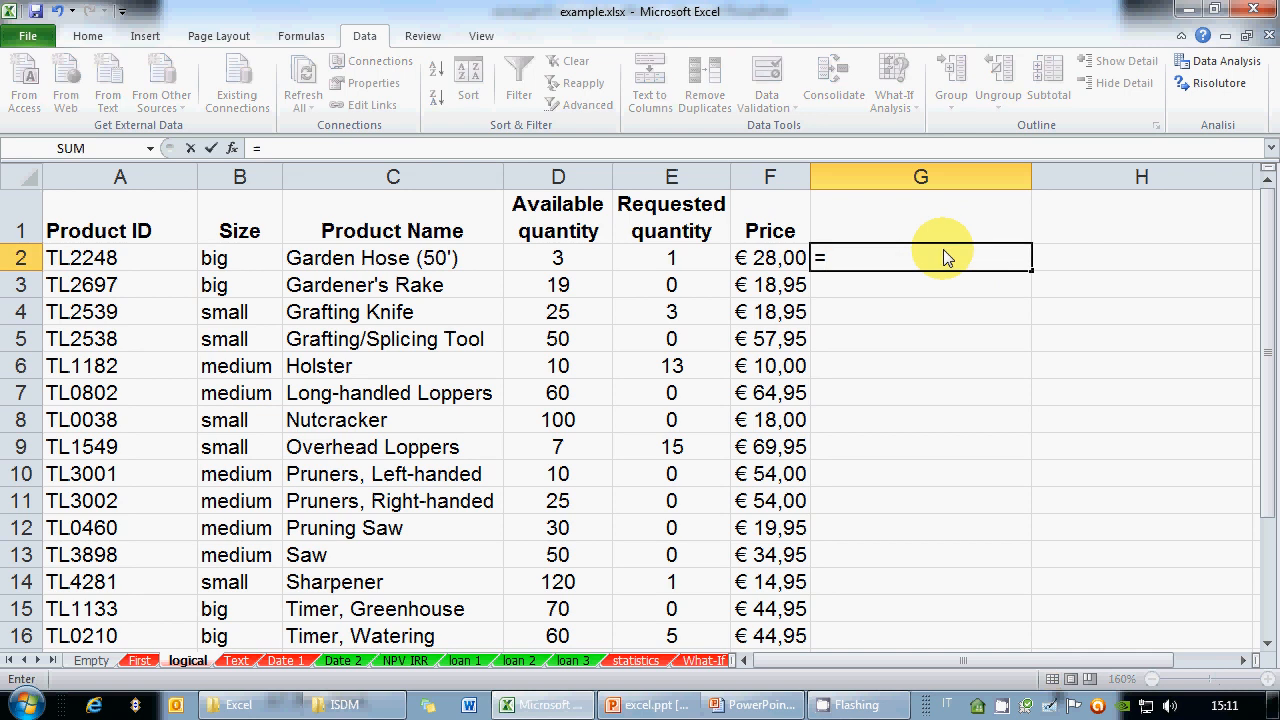
pyautogui.click(778, 262)
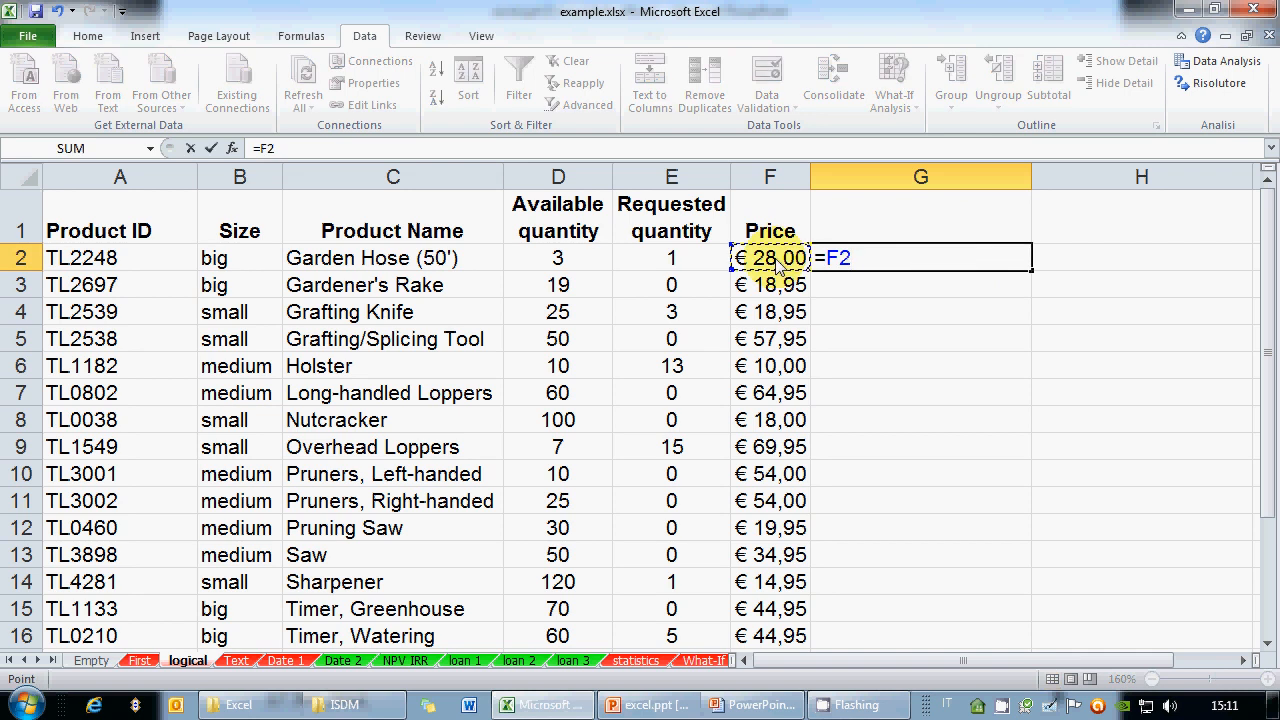
pyautogui.write('/')
pyautogui.scroll(-4, 466, 334)
pyautogui.click(462, 405)
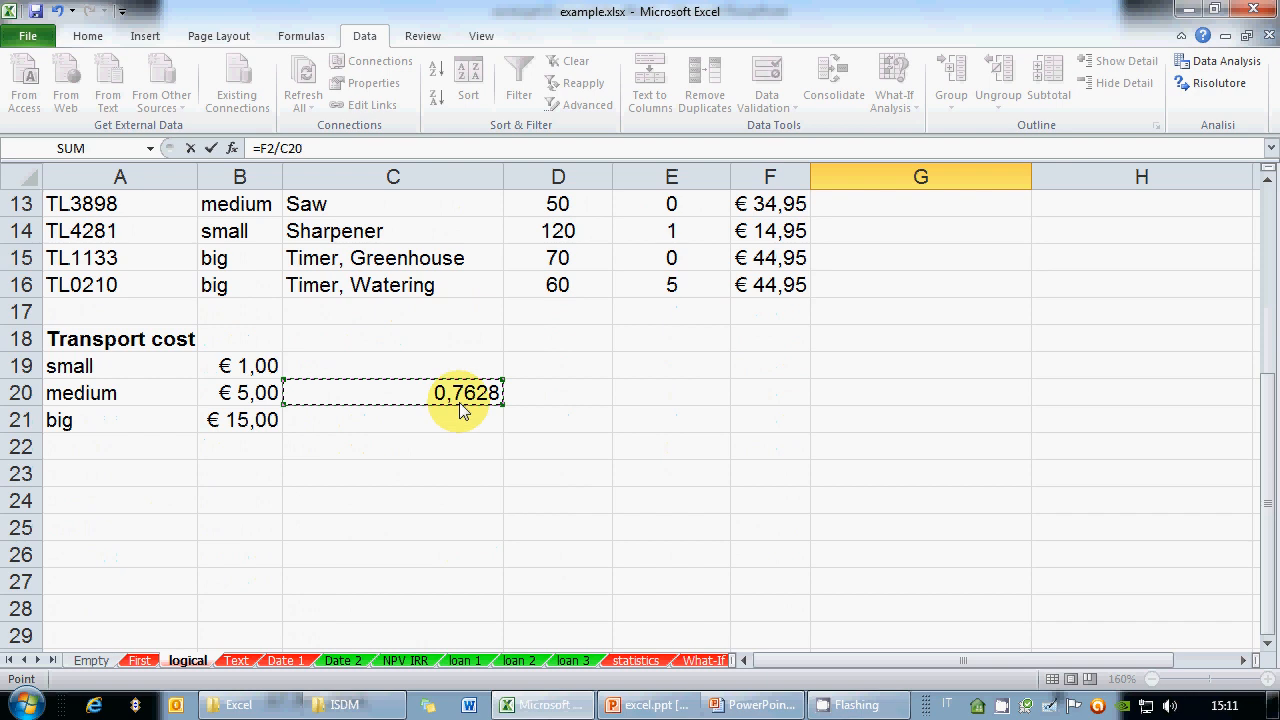
pyautogui.scroll(4, 754, 400)
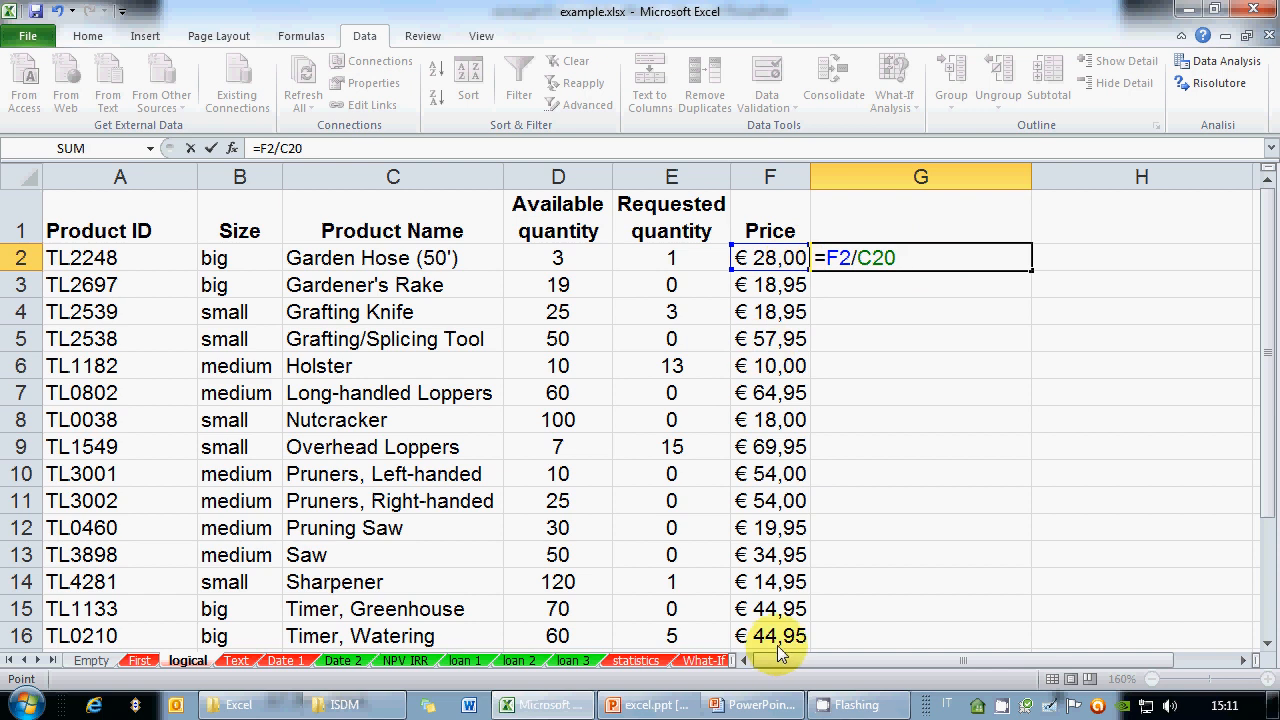
pyautogui.click(855, 266)
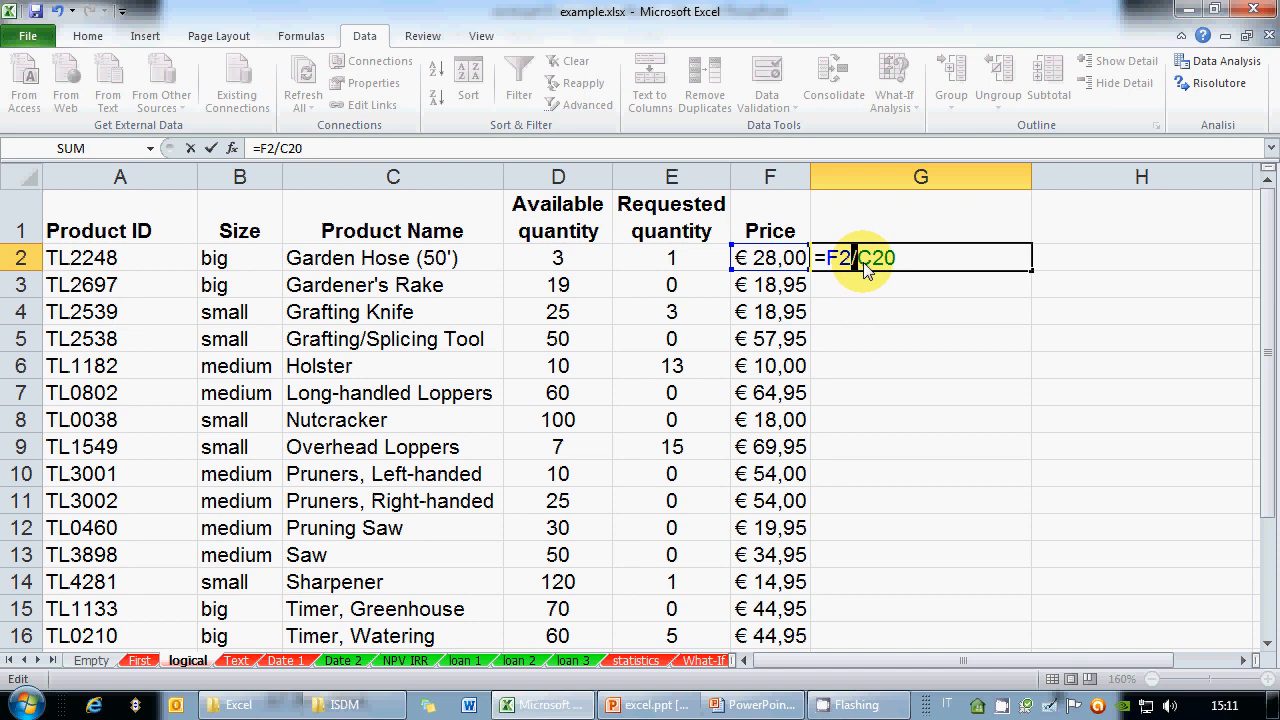
pyautogui.press('Return')
pyautogui.click(866, 270)
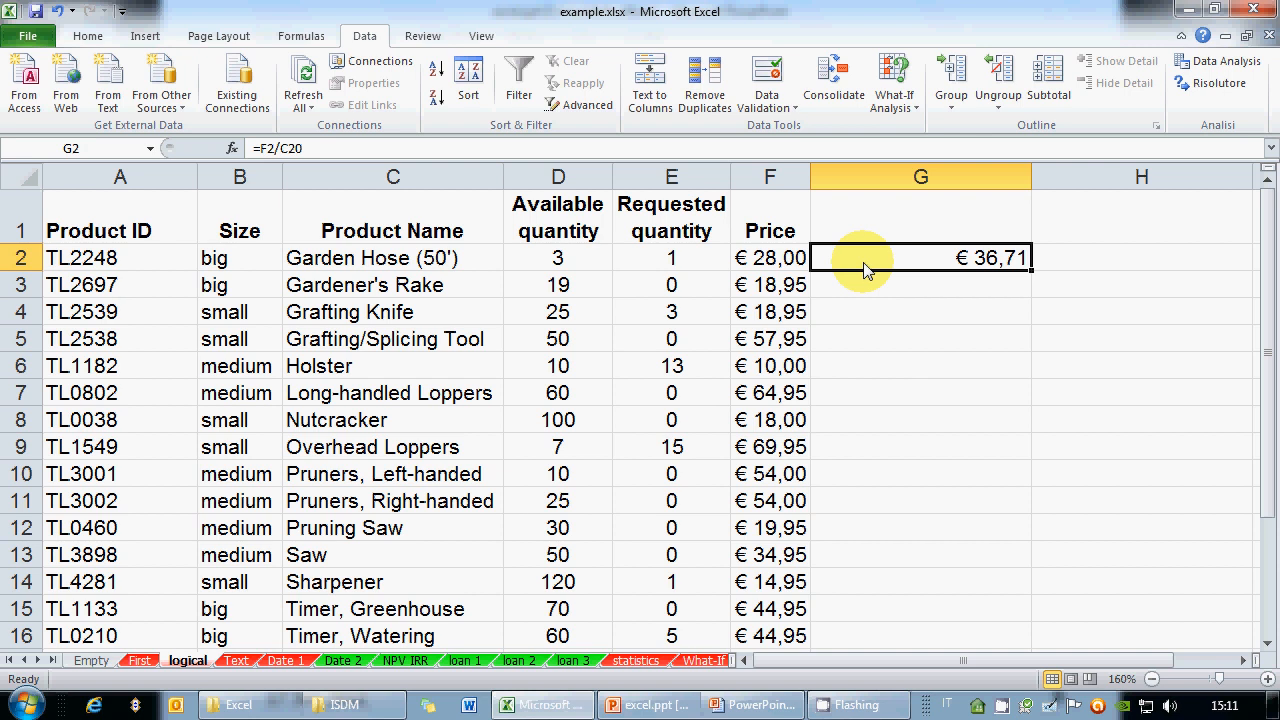
pyautogui.click(940, 180)
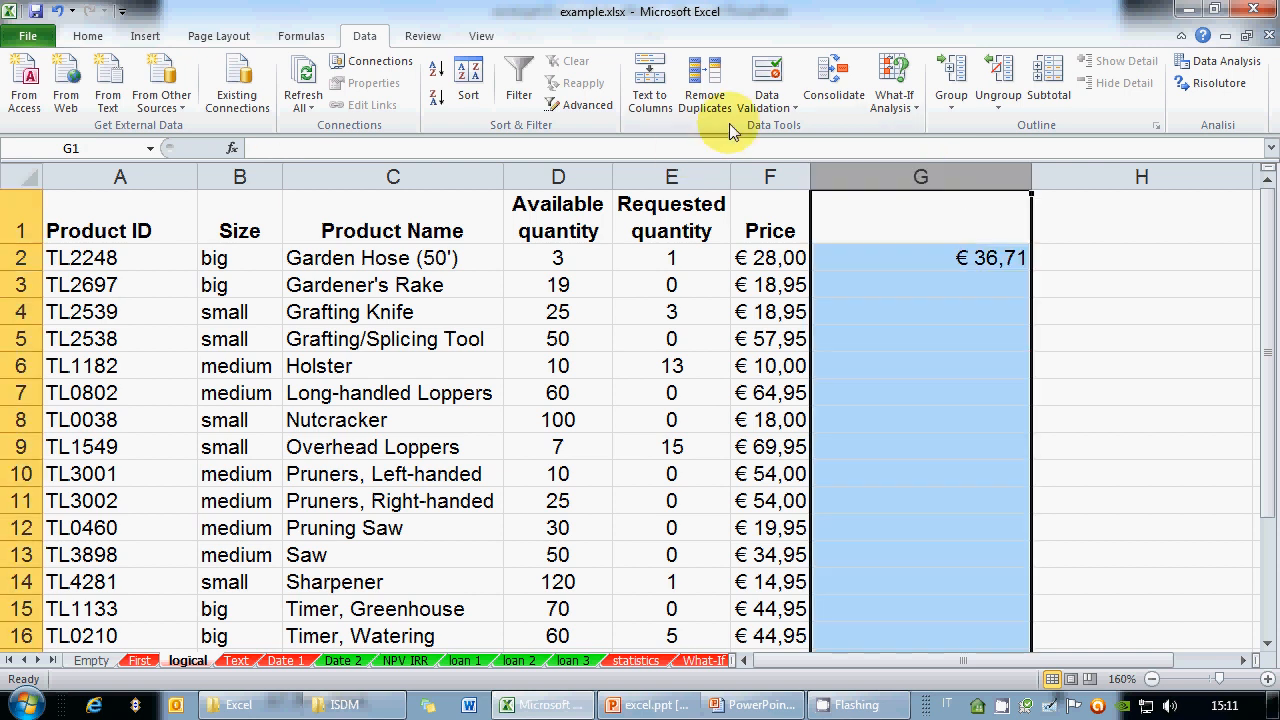
# Give column G the Currency format with the $ English (U.S.) symbol
pyautogui.click(88, 36)
pyautogui.click(751, 125)
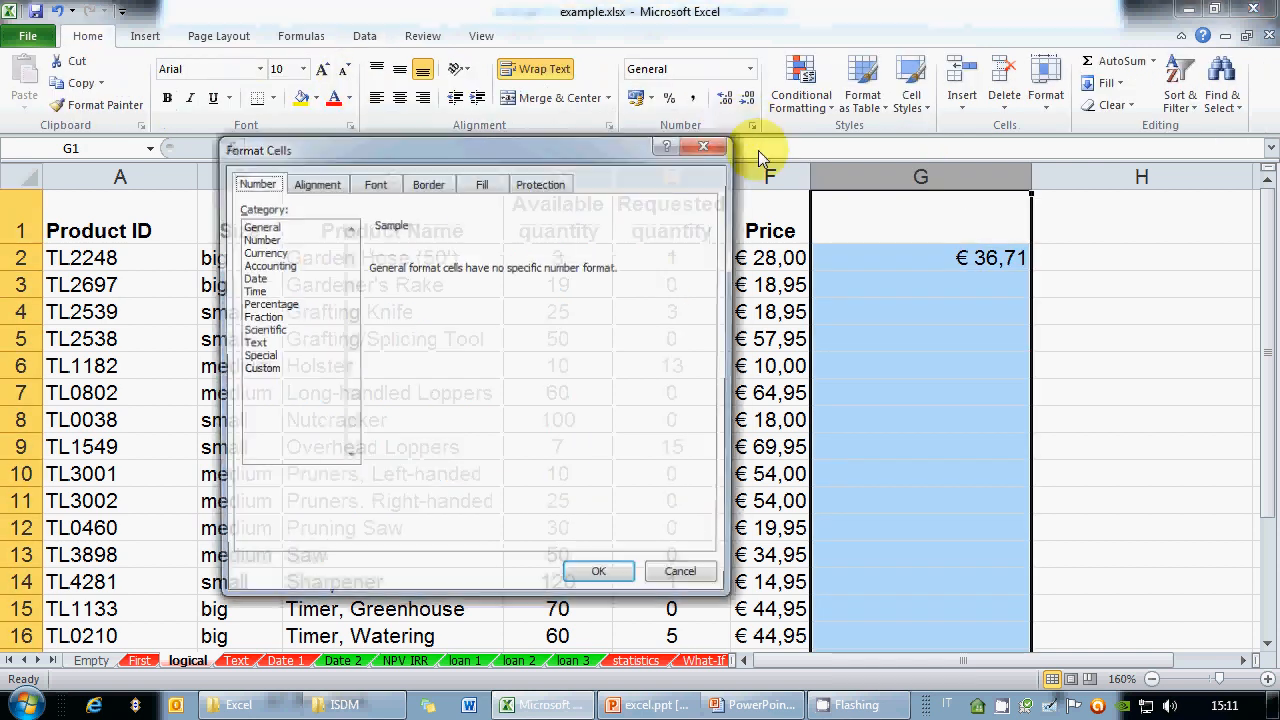
pyautogui.click(260, 252)
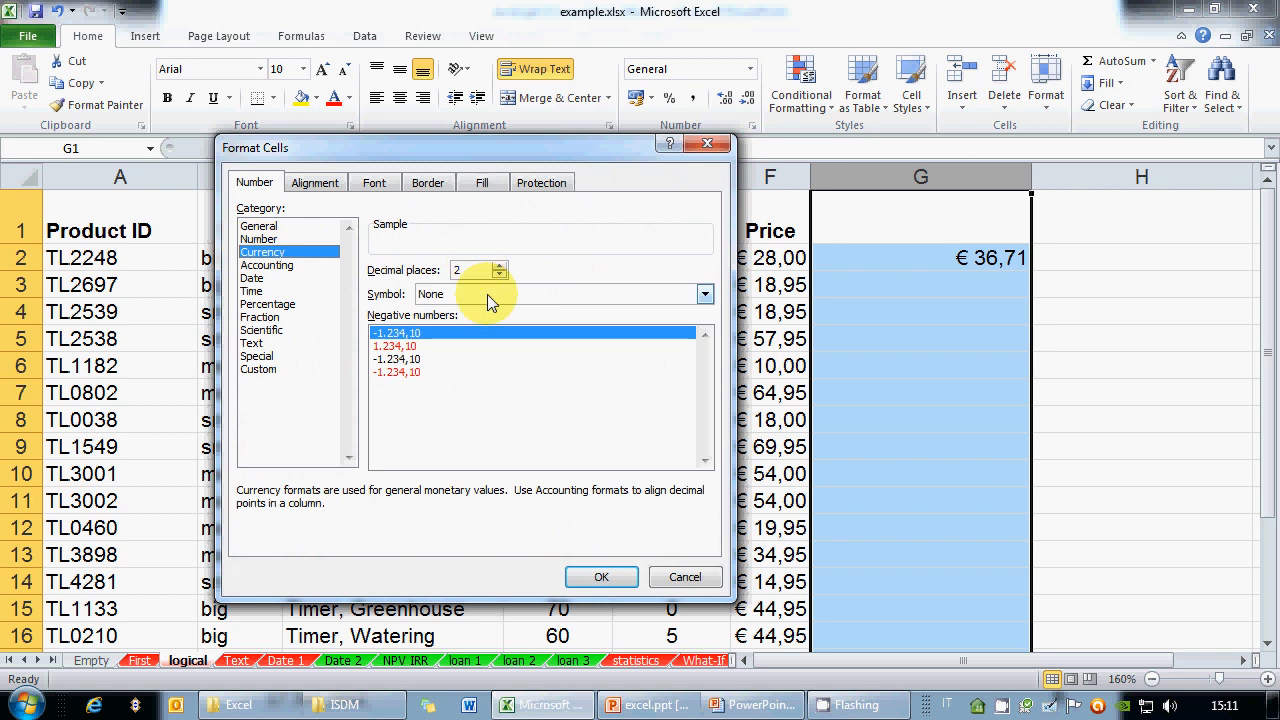
pyautogui.click(488, 296)
pyautogui.scroll(-2, 490, 350)
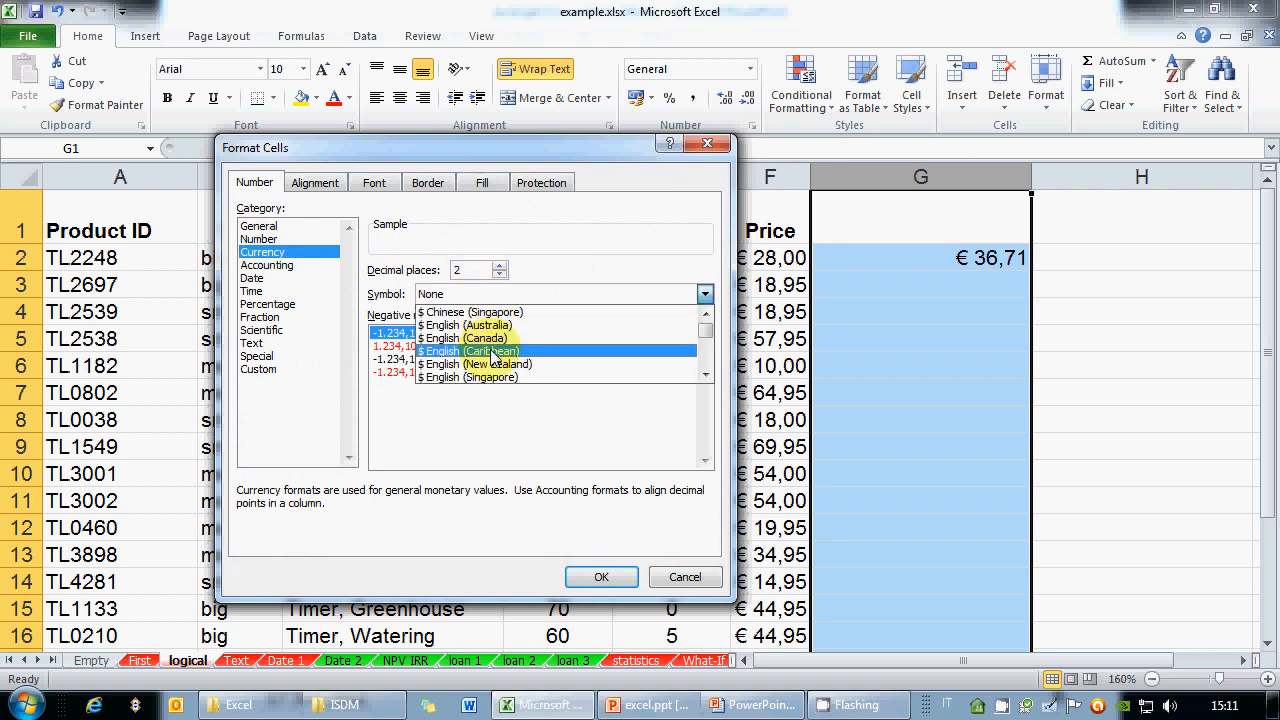
pyautogui.click(492, 354)
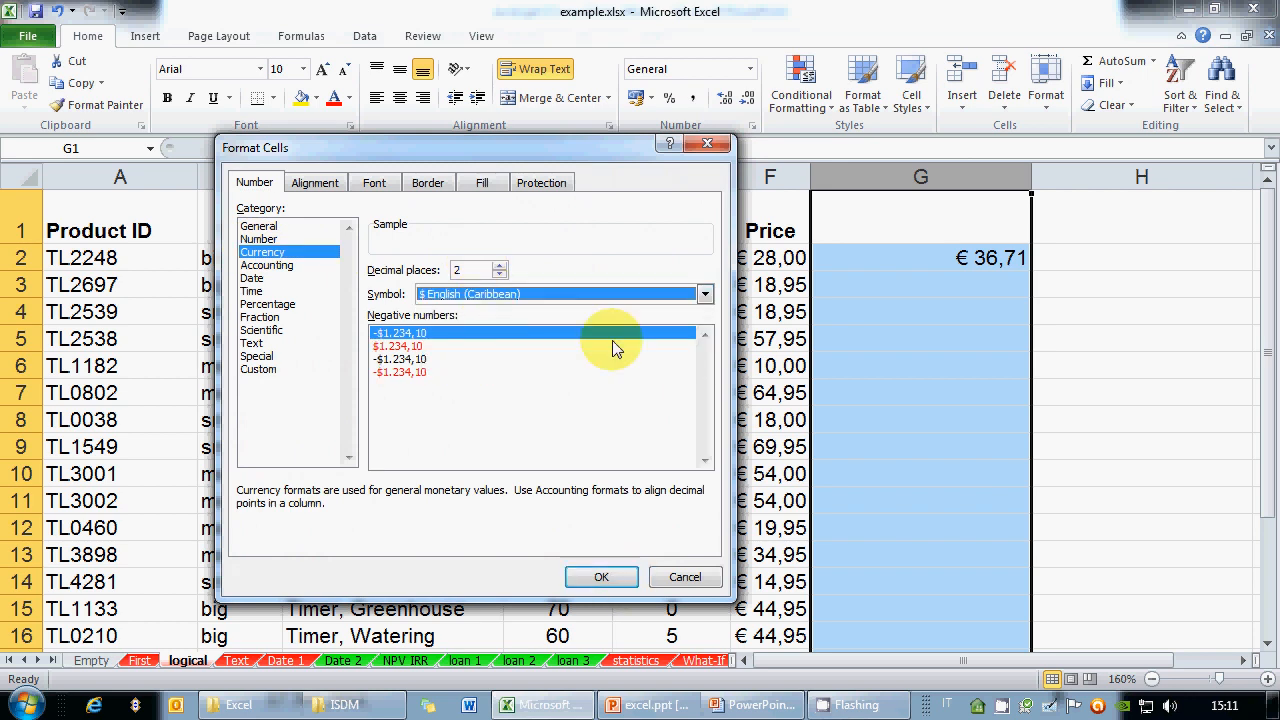
pyautogui.click(560, 294)
pyautogui.click(530, 366)
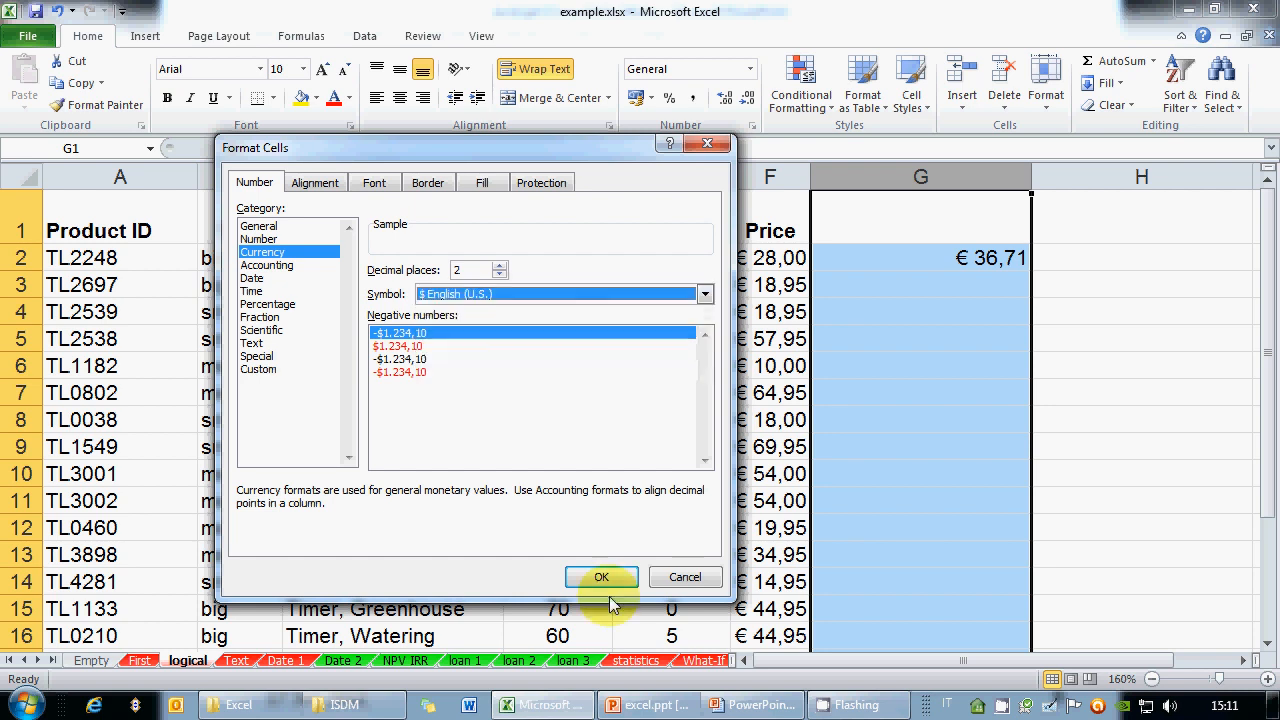
pyautogui.click(603, 578)
pyautogui.click(965, 294)
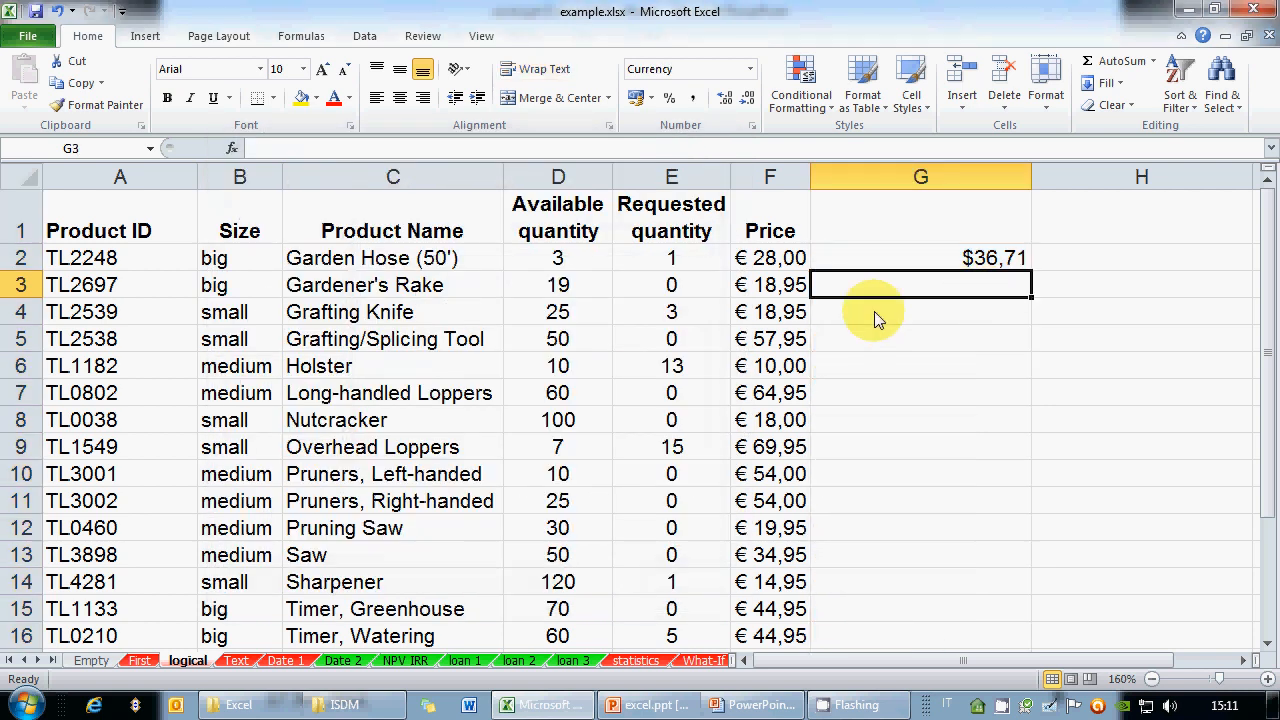
pyautogui.click(849, 250)
# Fill the =F2/C20 formula from G2 down to G13, producing #DIV/0! errors in G3:G13
pyautogui.click(323, 152)
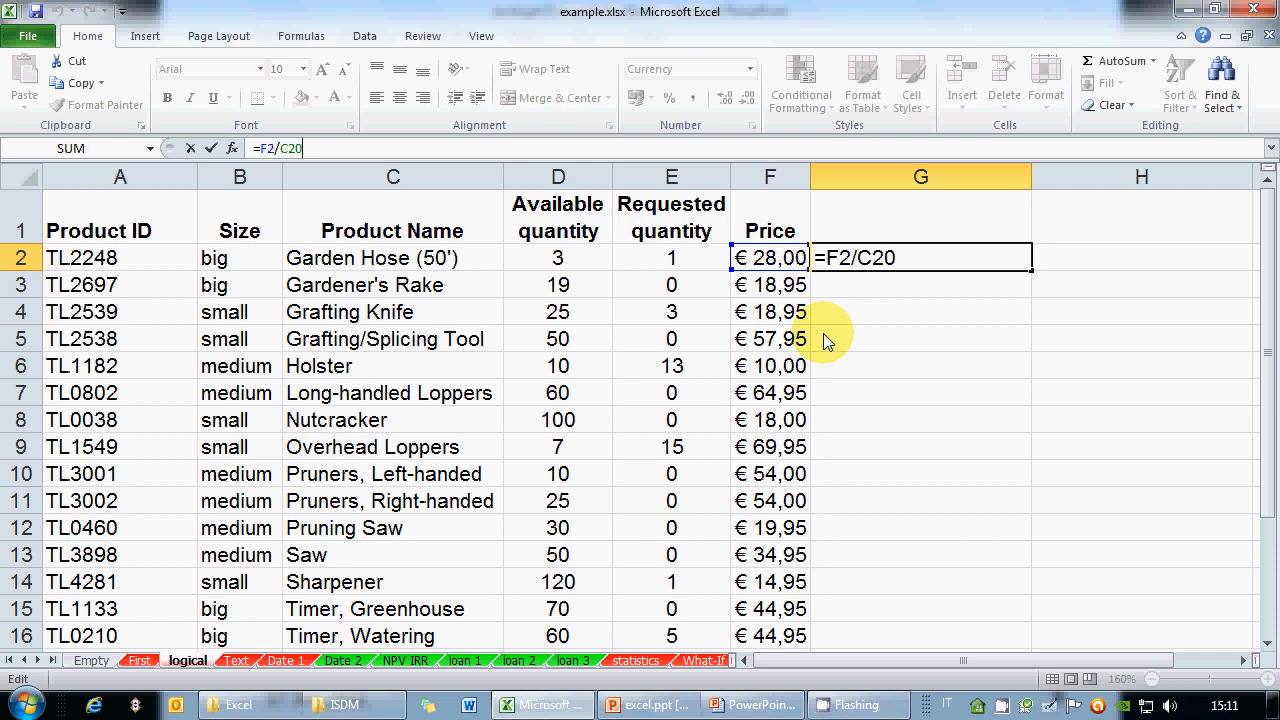
pyautogui.hotkey('ctrl', 'Return')
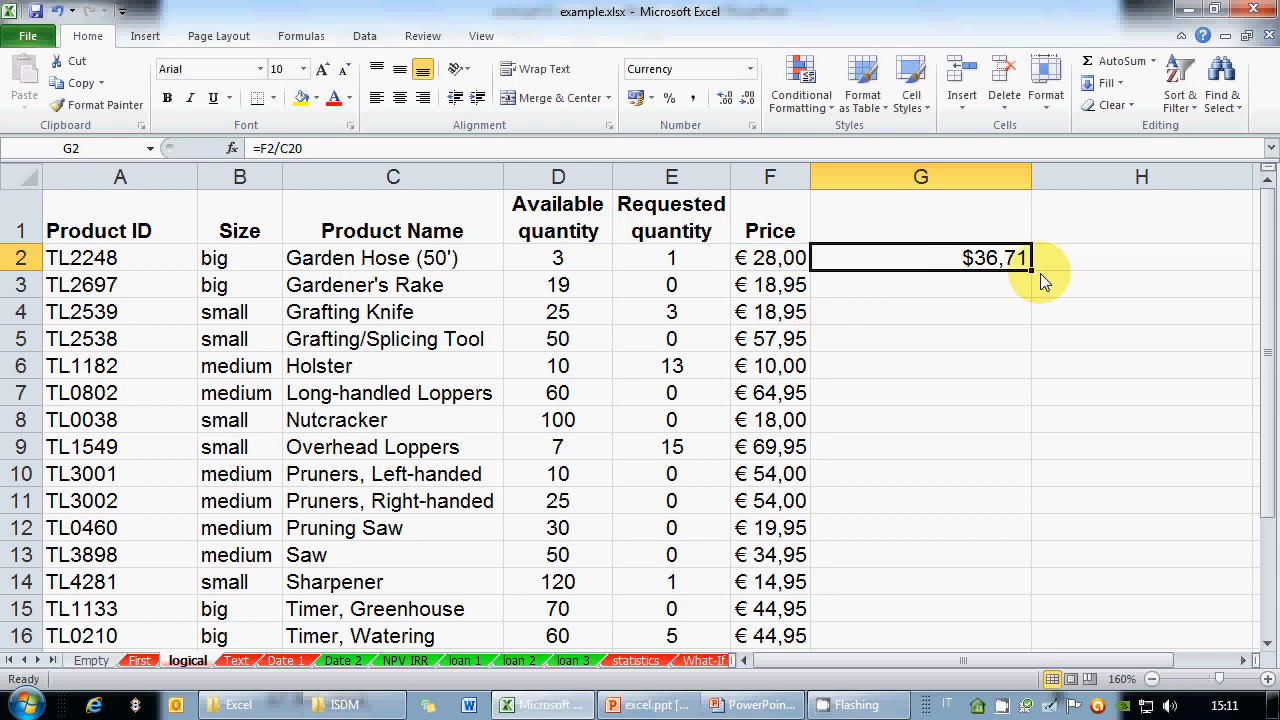
pyautogui.moveTo(1031, 271); pyautogui.dragTo(1020, 560)
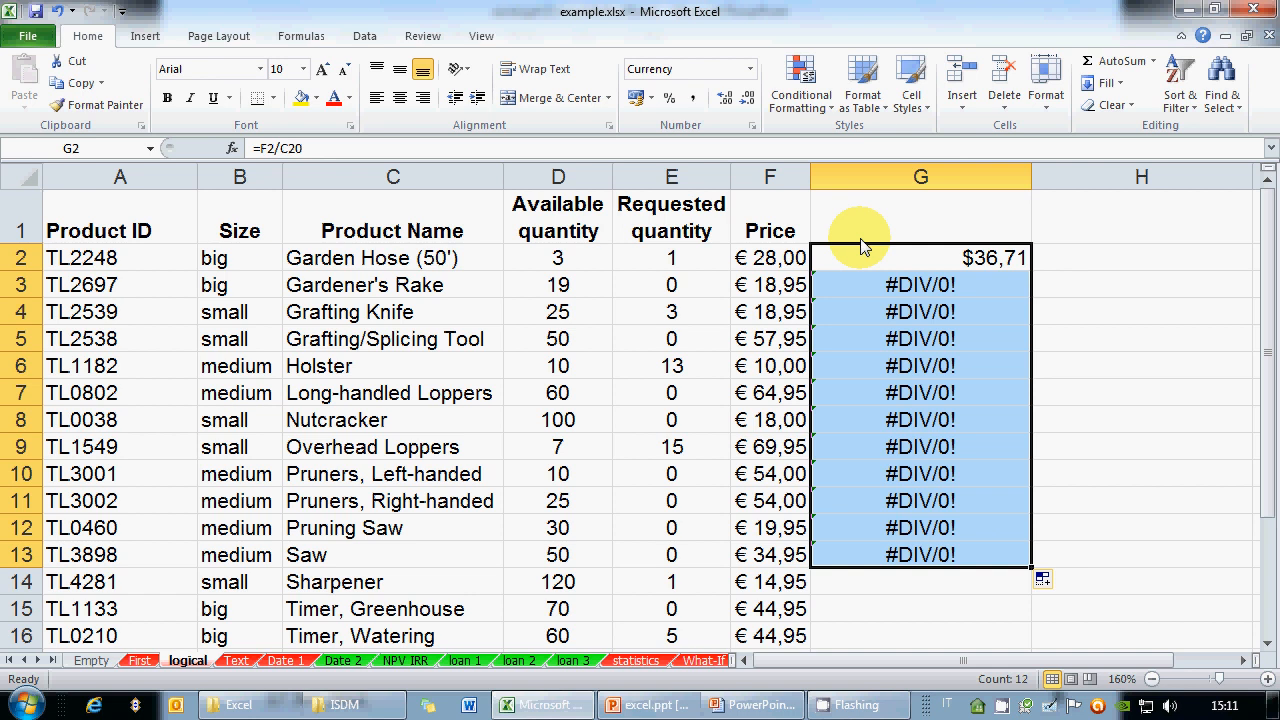
pyautogui.press('Down')
pyautogui.click(340, 149)
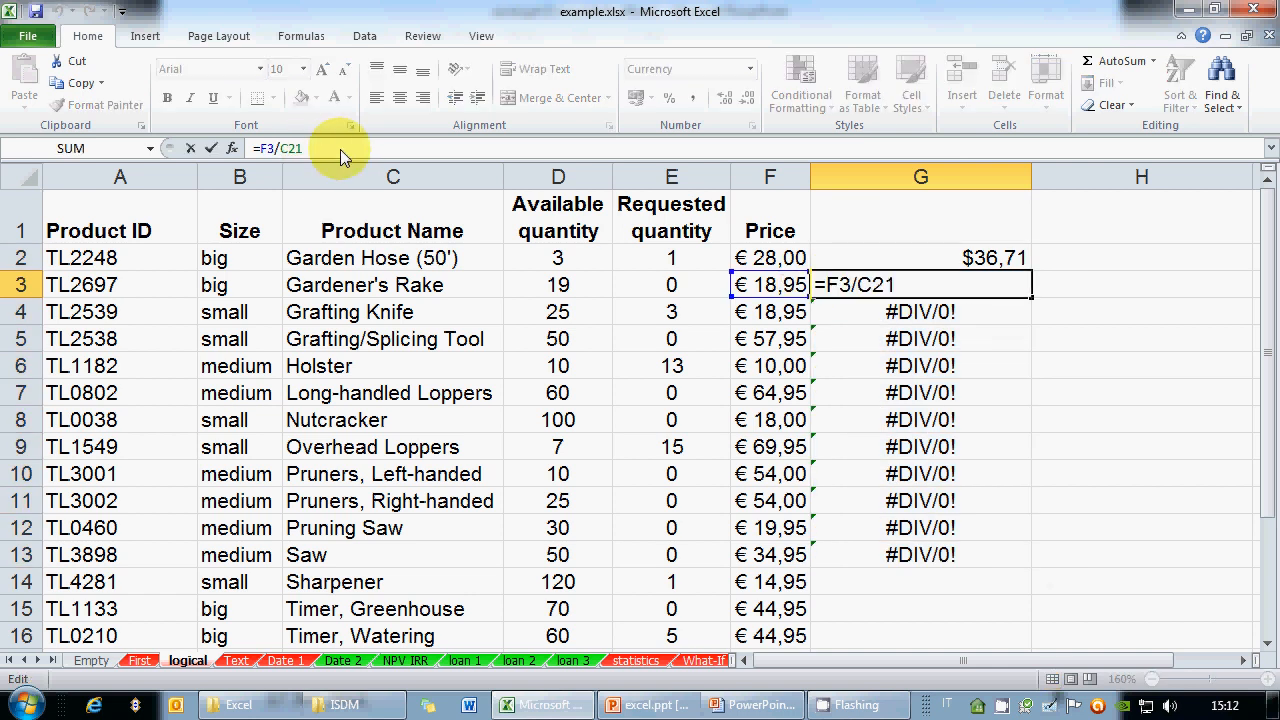
pyautogui.click(857, 314)
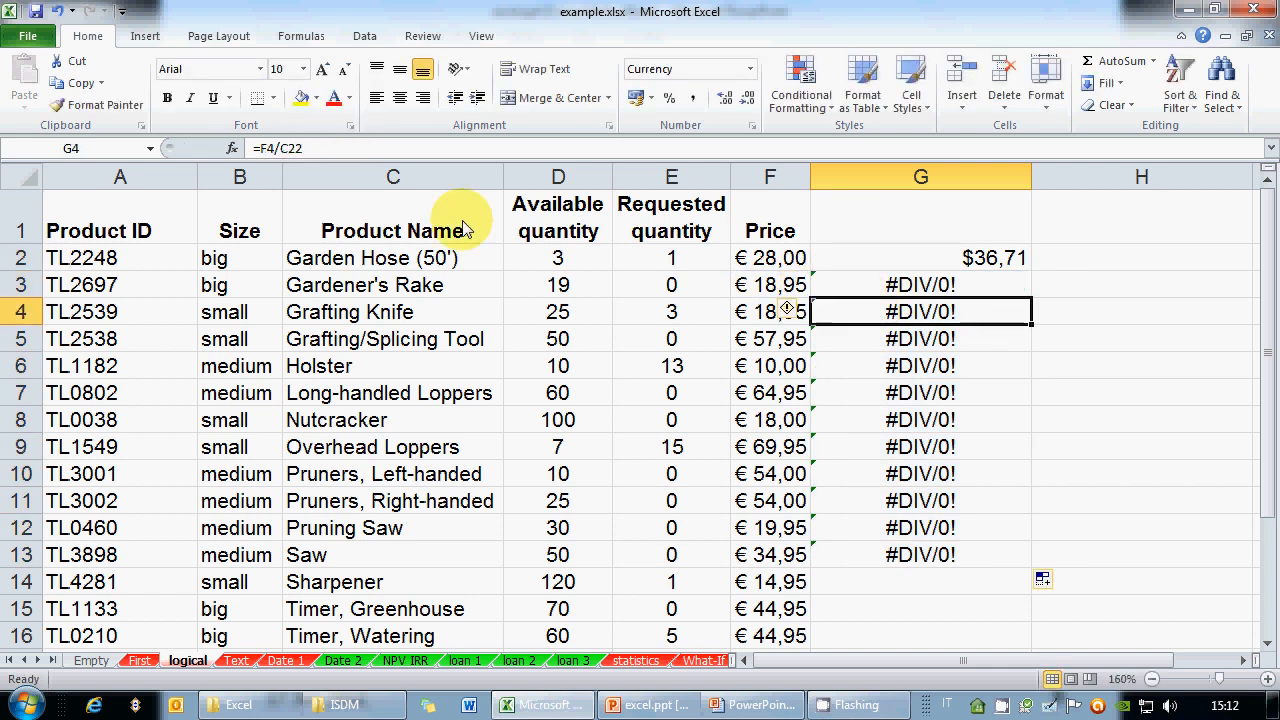
pyautogui.click(318, 156)
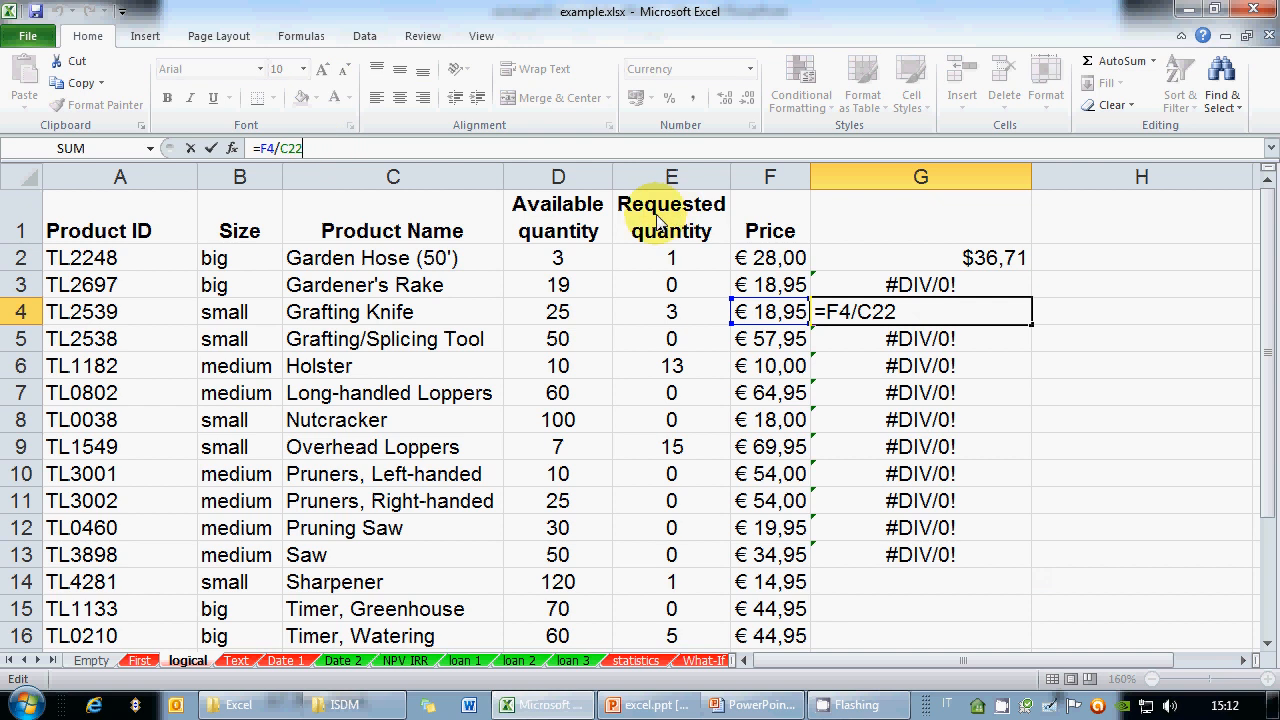
pyautogui.hotkey('ctrl', 'Return')
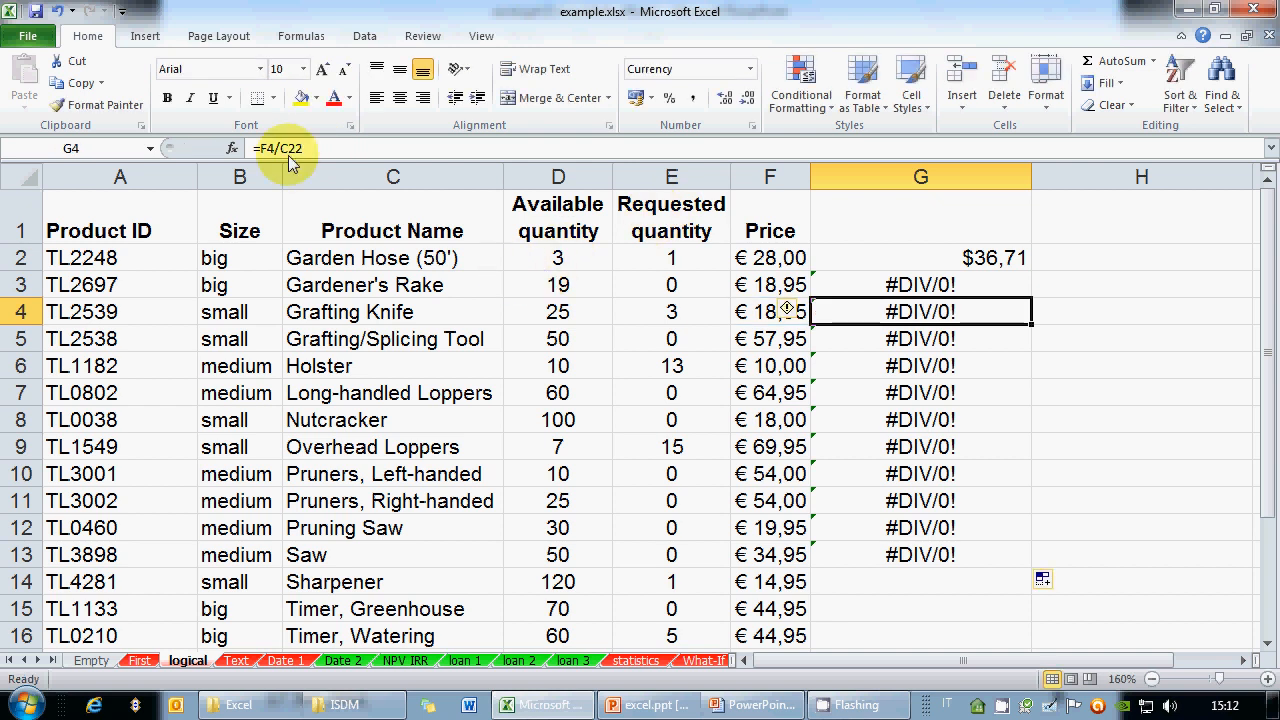
pyautogui.scroll(-2, 385, 500)
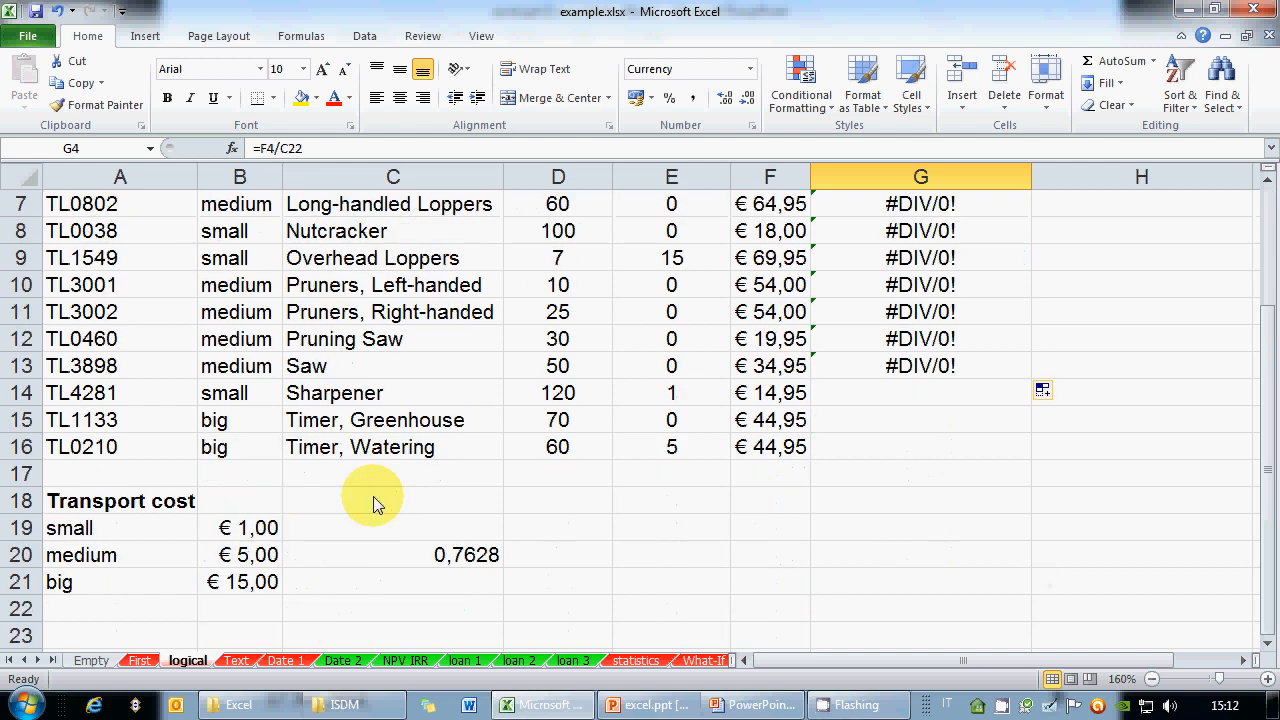
pyautogui.scroll(2, 380, 500)
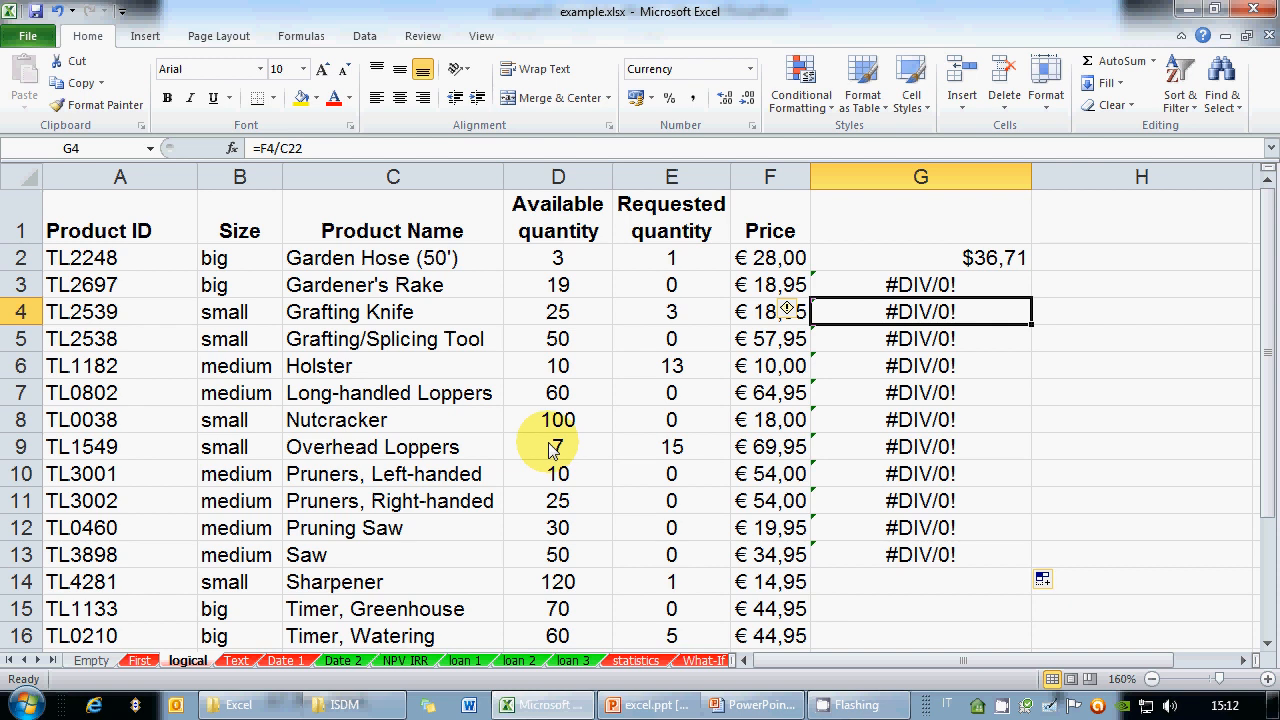
pyautogui.scroll(-1, 552, 447)
pyautogui.scroll(-5, 552, 447)
pyautogui.click(466, 232)
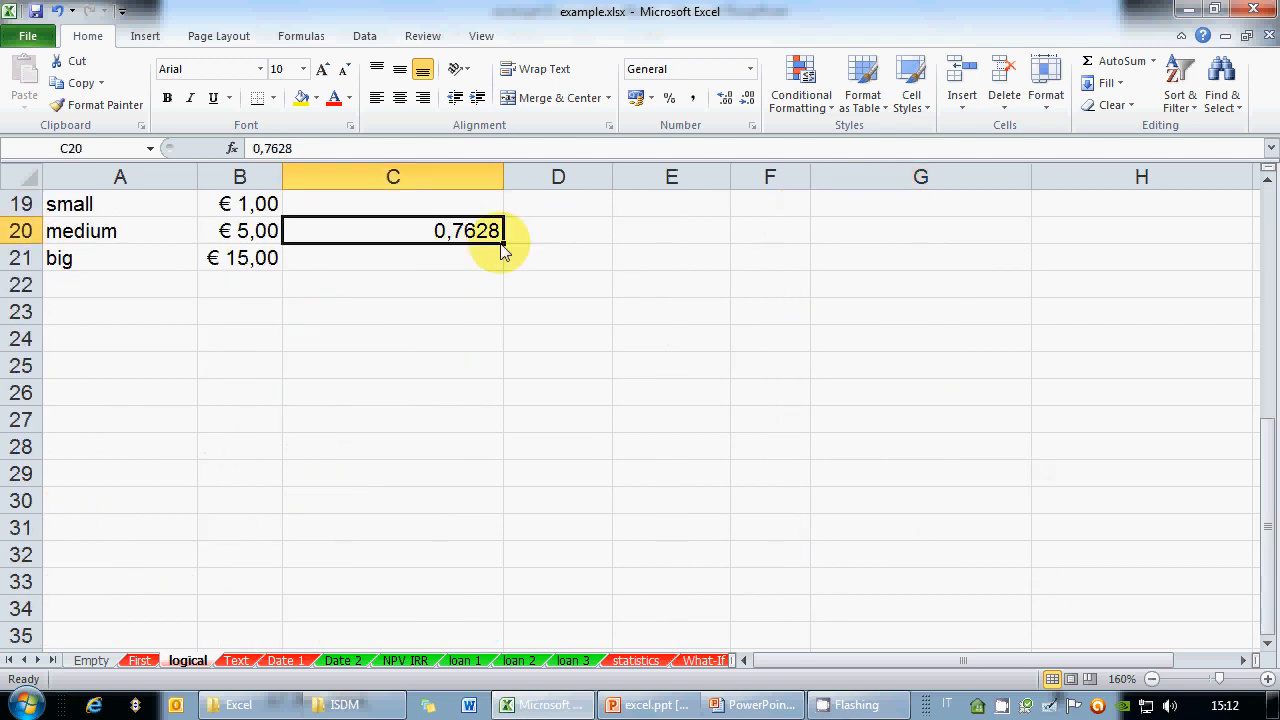
pyautogui.moveTo(503, 245); pyautogui.dragTo(486, 578)
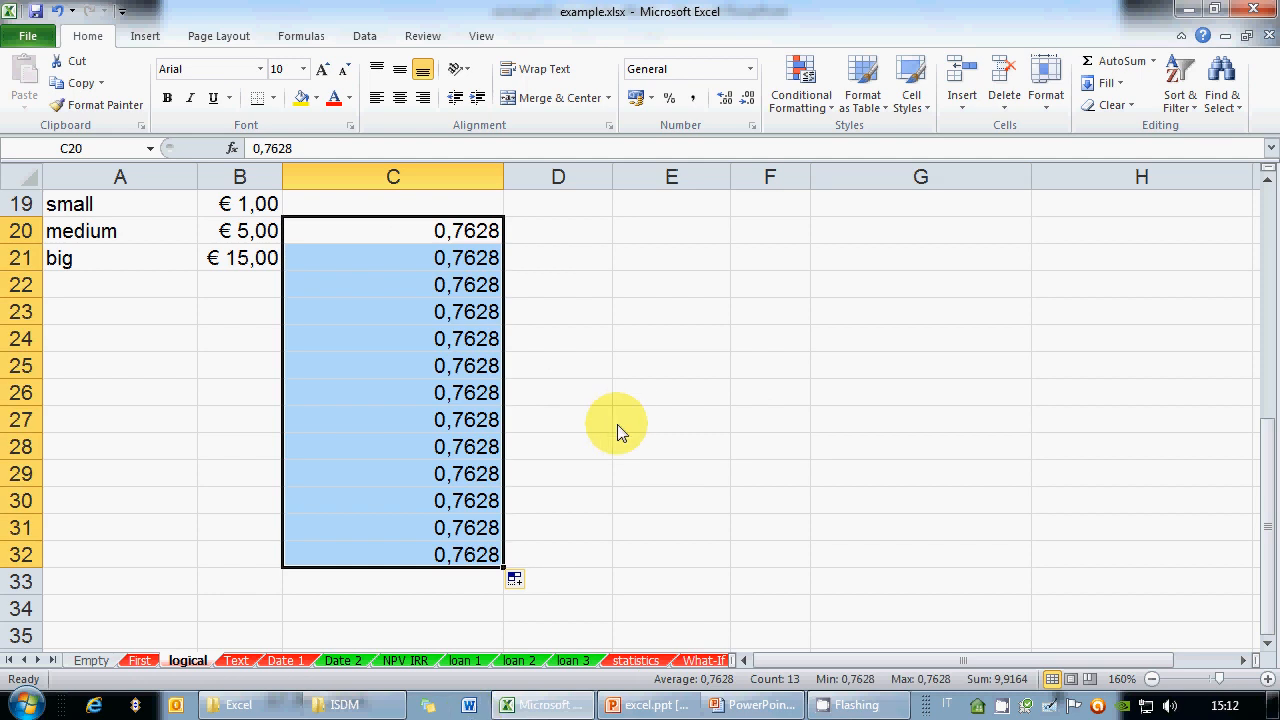
pyautogui.scroll(6, 628, 428)
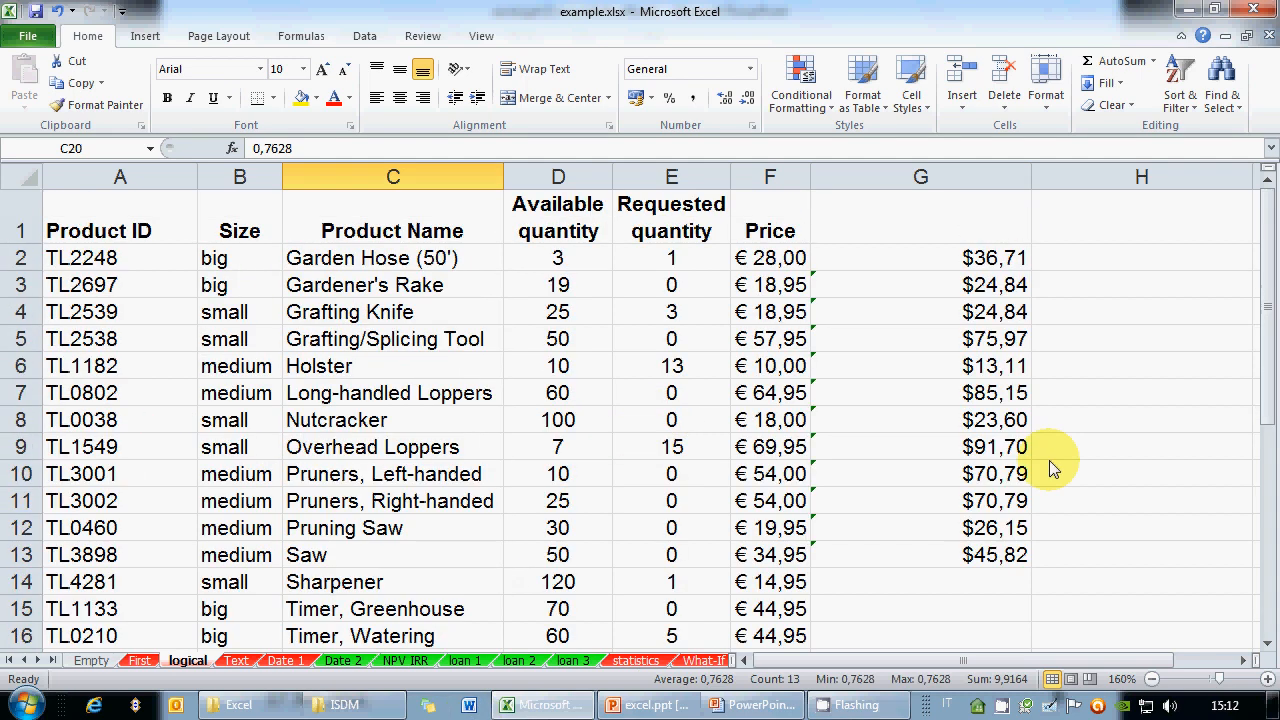
pyautogui.scroll(-2, 900, 510)
pyautogui.scroll(-4, 895, 508)
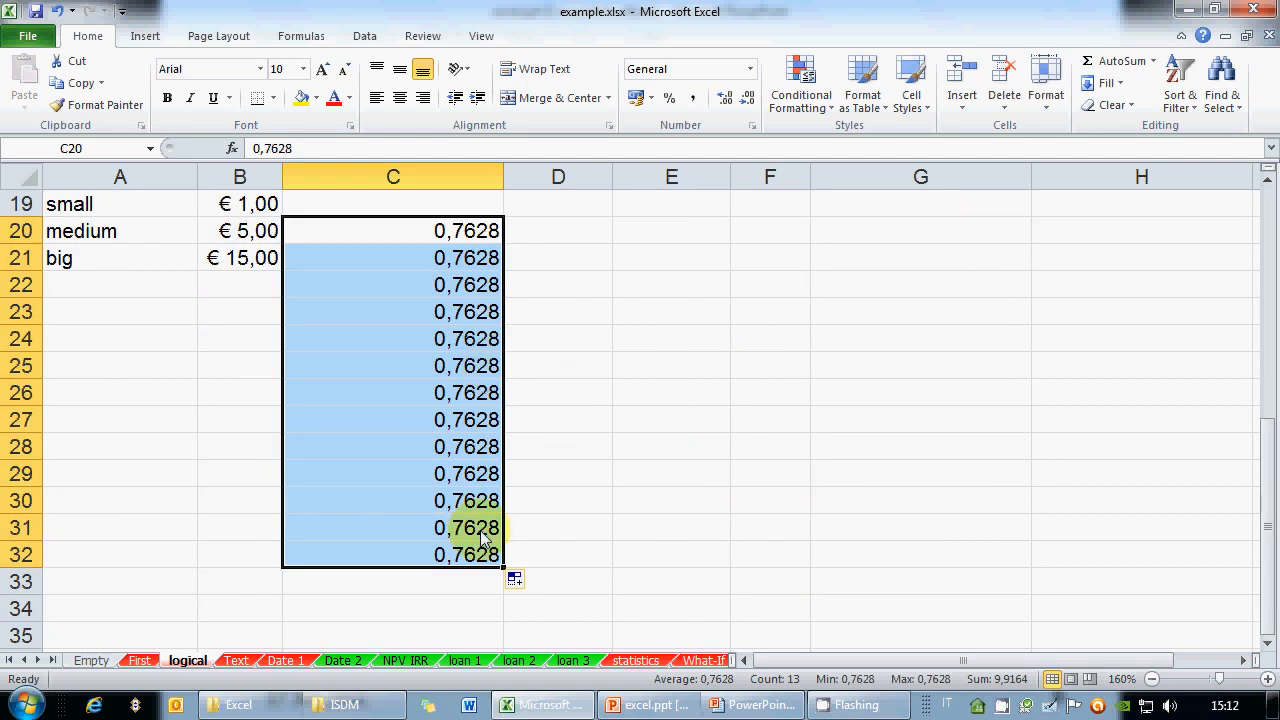
pyautogui.moveTo(477, 262); pyautogui.dragTo(479, 548)
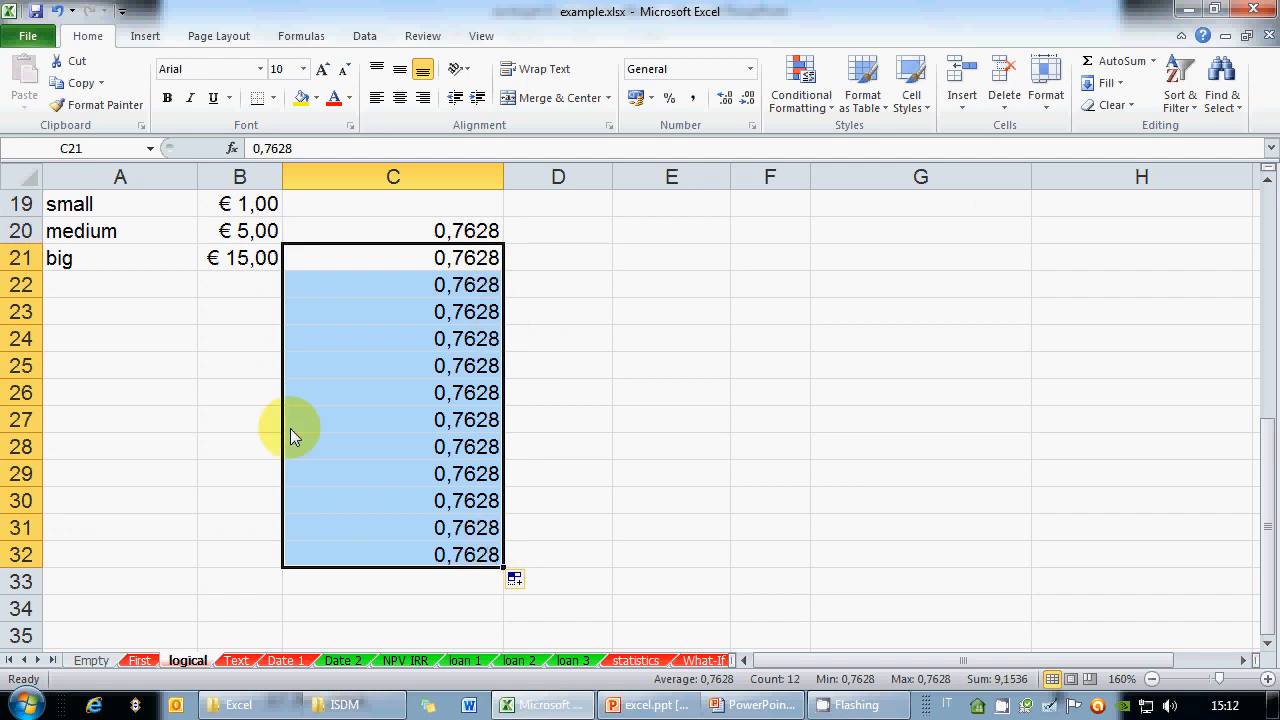
pyautogui.press('Delete')
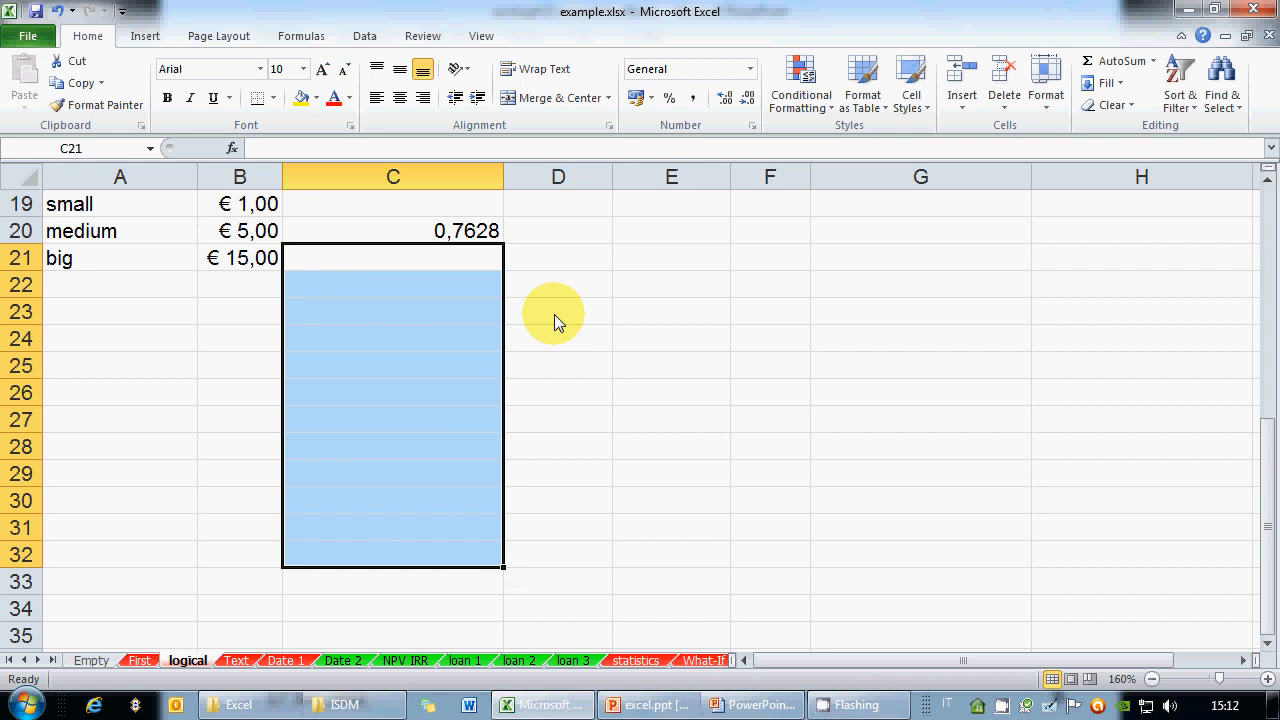
pyautogui.scroll(6, 548, 316)
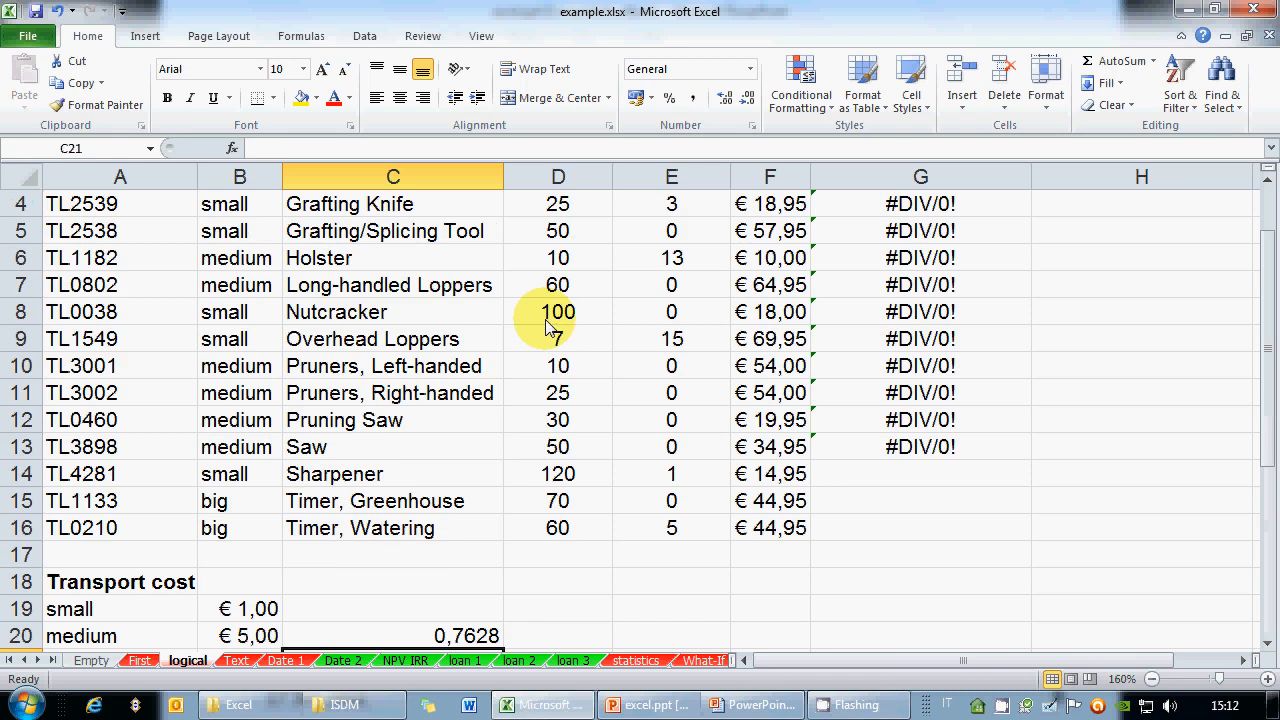
# Change G2 to =F2/$C$20 and fill it to G13, giving $36,71 through $45,82
pyautogui.click(948, 256)
pyautogui.click(283, 150)
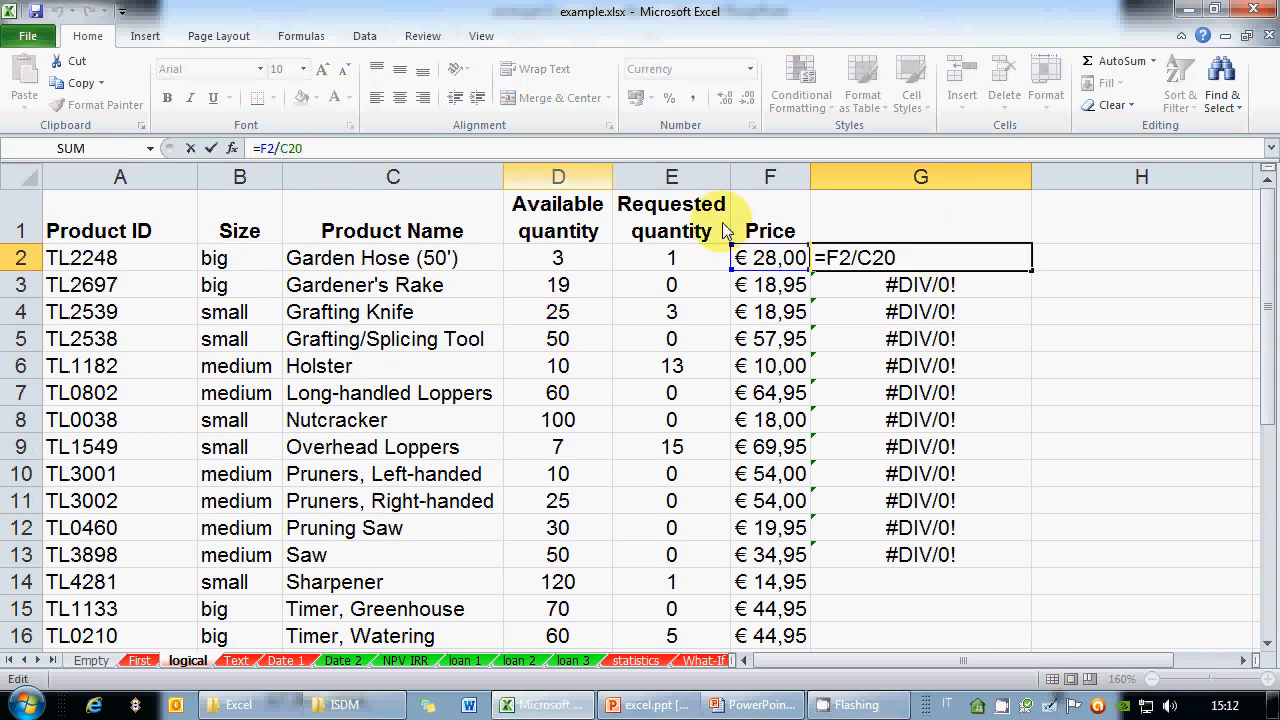
pyautogui.doubleClick(857, 262)
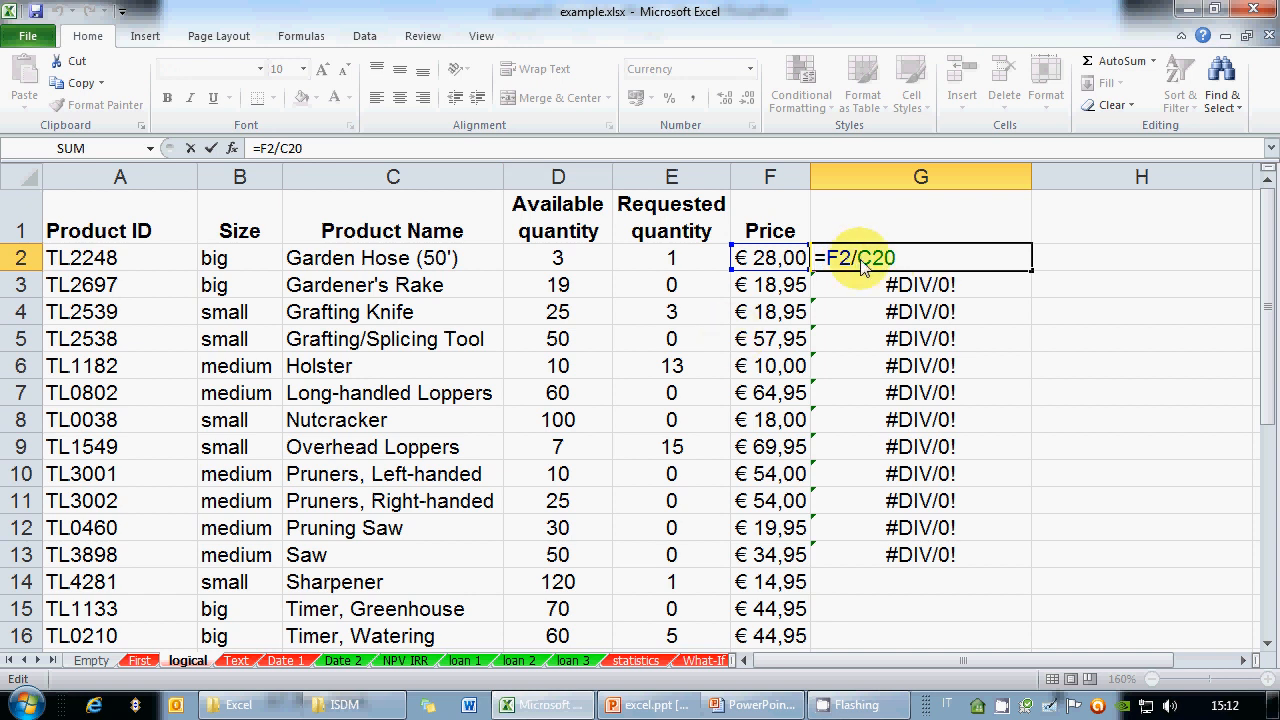
pyautogui.press('F4')
pyautogui.click(952, 268)
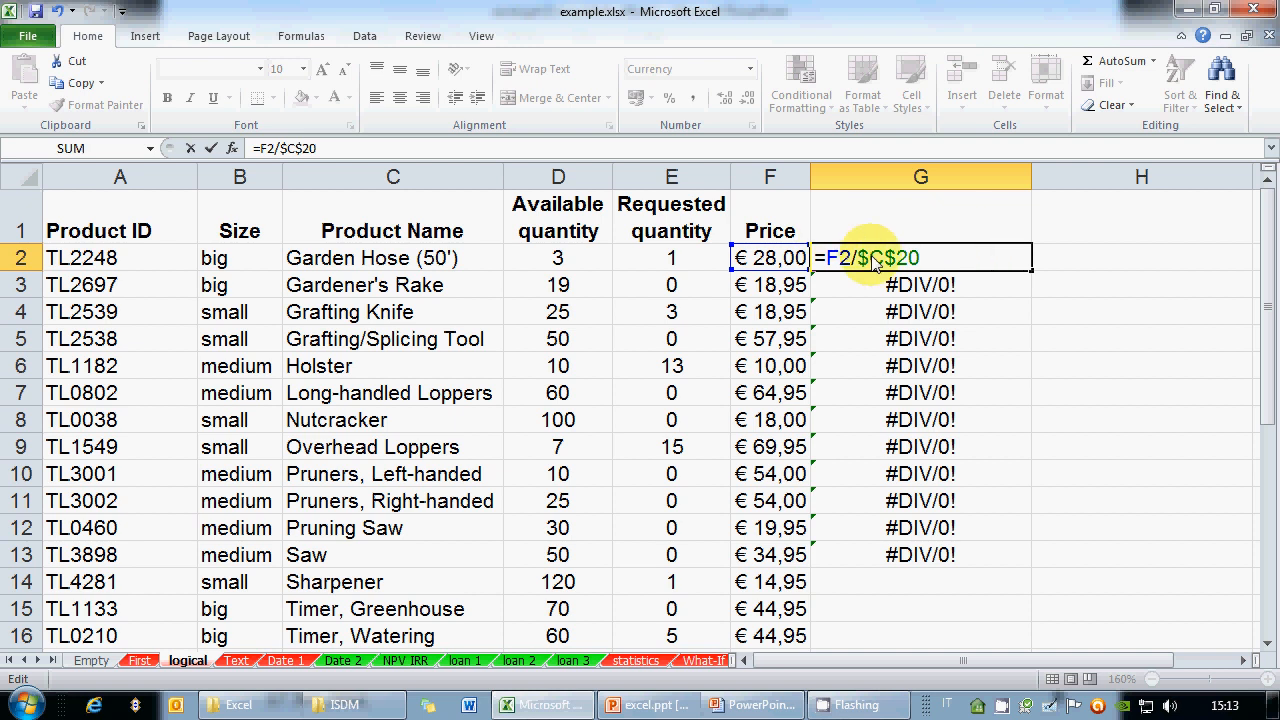
pyautogui.moveTo(869, 258); pyautogui.dragTo(896, 258)
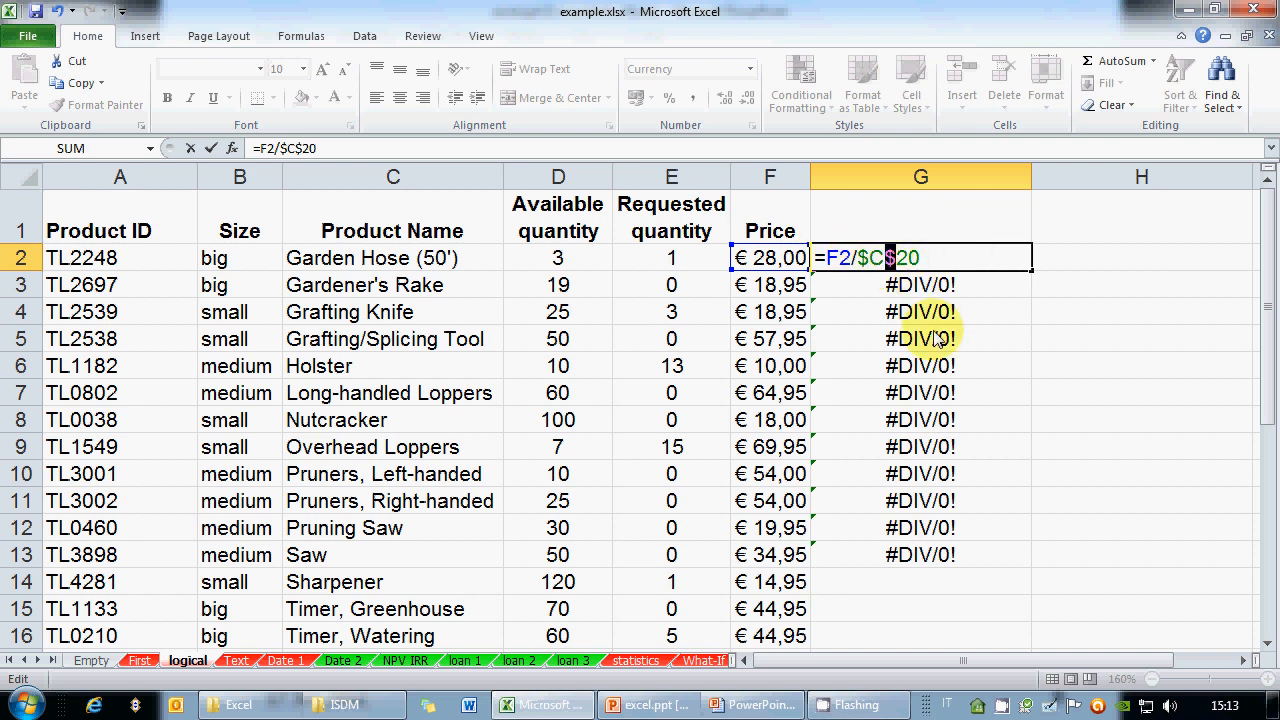
pyautogui.click(978, 266)
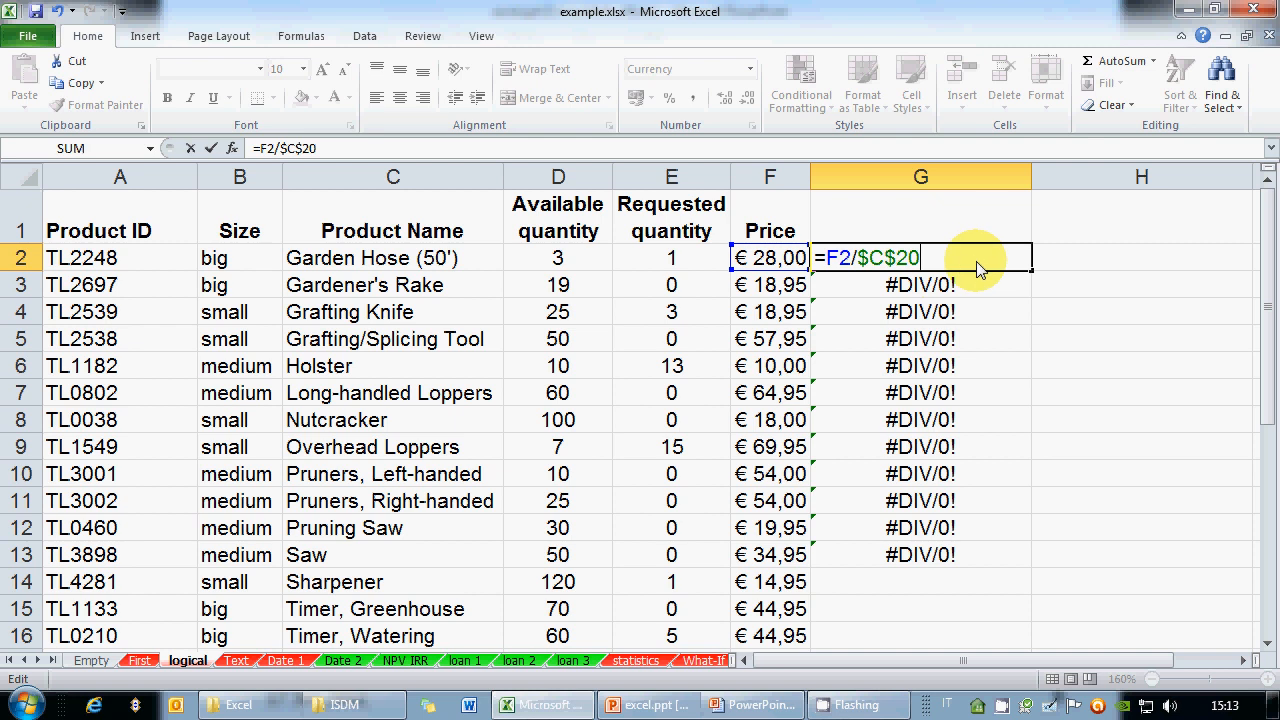
pyautogui.hotkey('ctrl', 'Return')
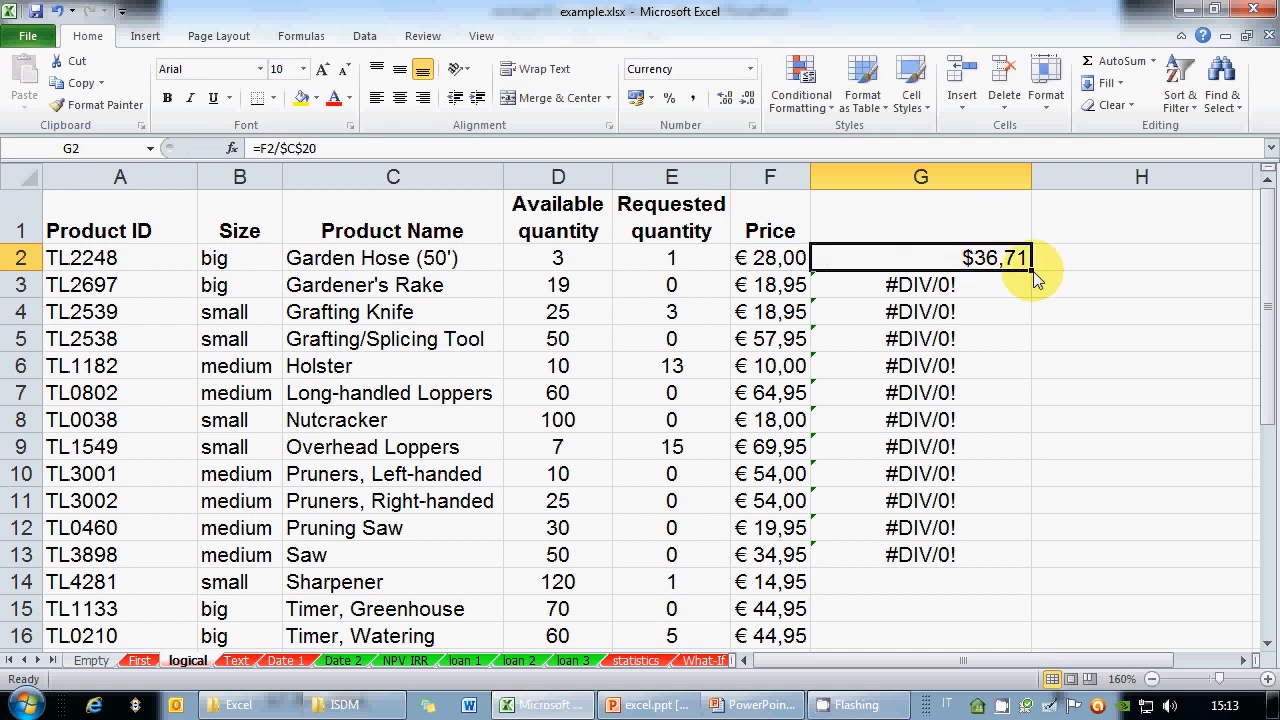
pyautogui.moveTo(1033, 270); pyautogui.dragTo(991, 577)
pyautogui.click(935, 476)
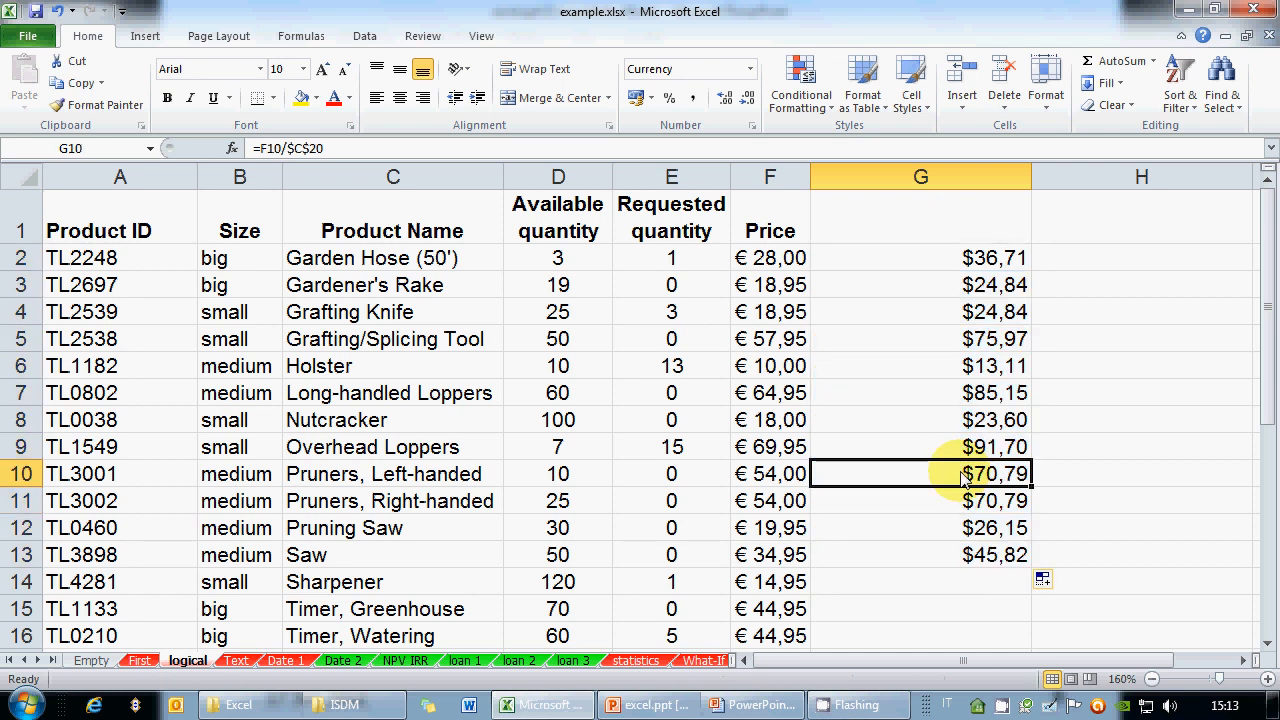
# Inspect G10's copied formula, then edit G2 to the mixed reference =F2/C$20
pyautogui.press('F2')
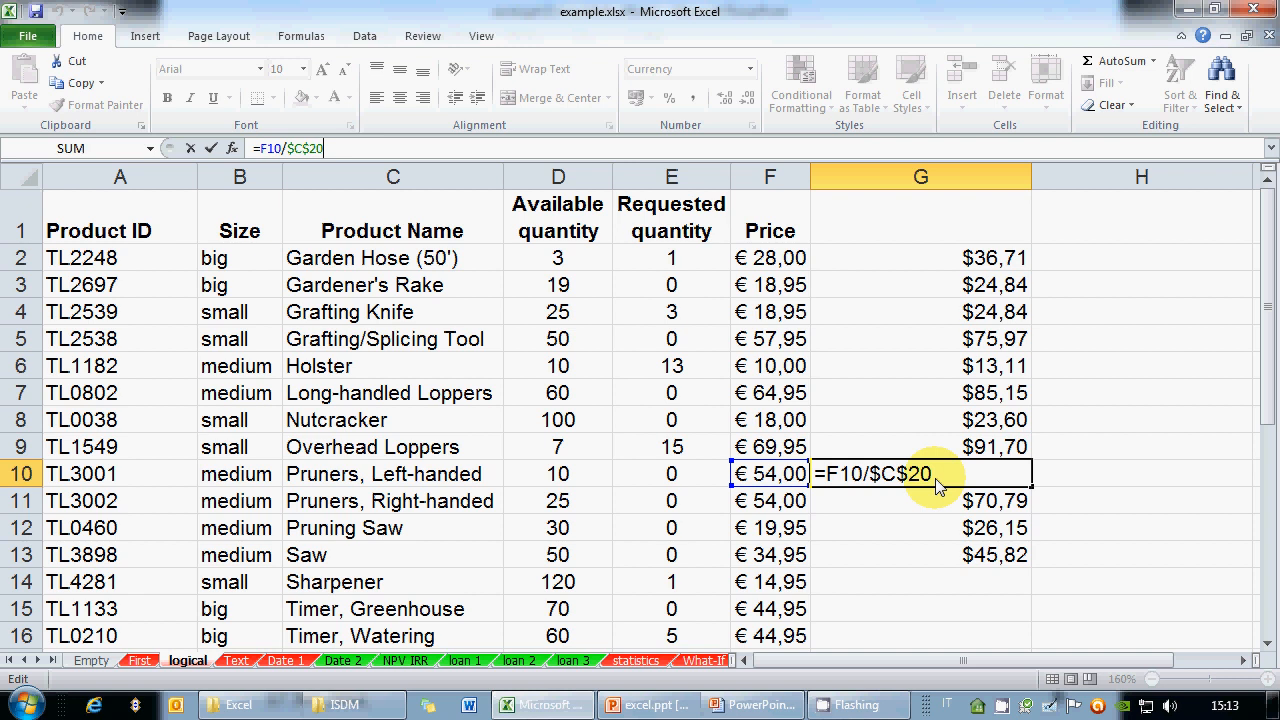
pyautogui.press('Return')
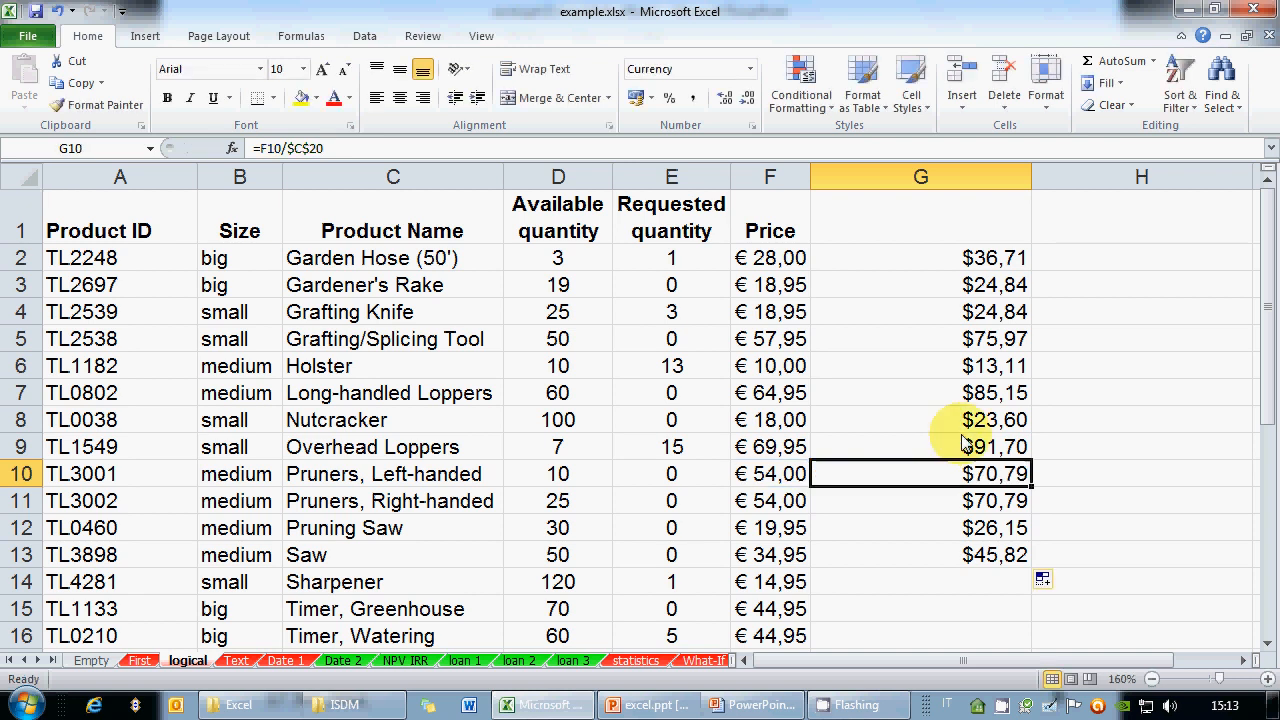
pyautogui.click(972, 255)
pyautogui.click(309, 148)
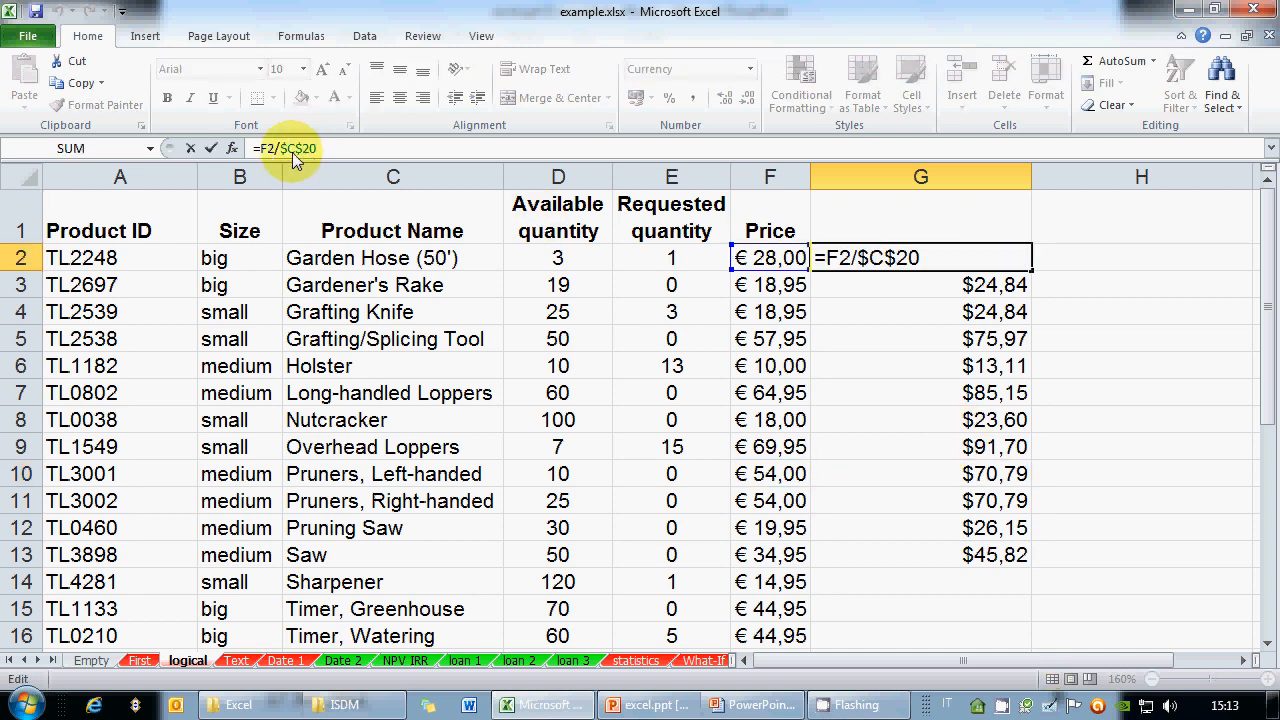
pyautogui.click(870, 259)
pyautogui.press('BackSpace')
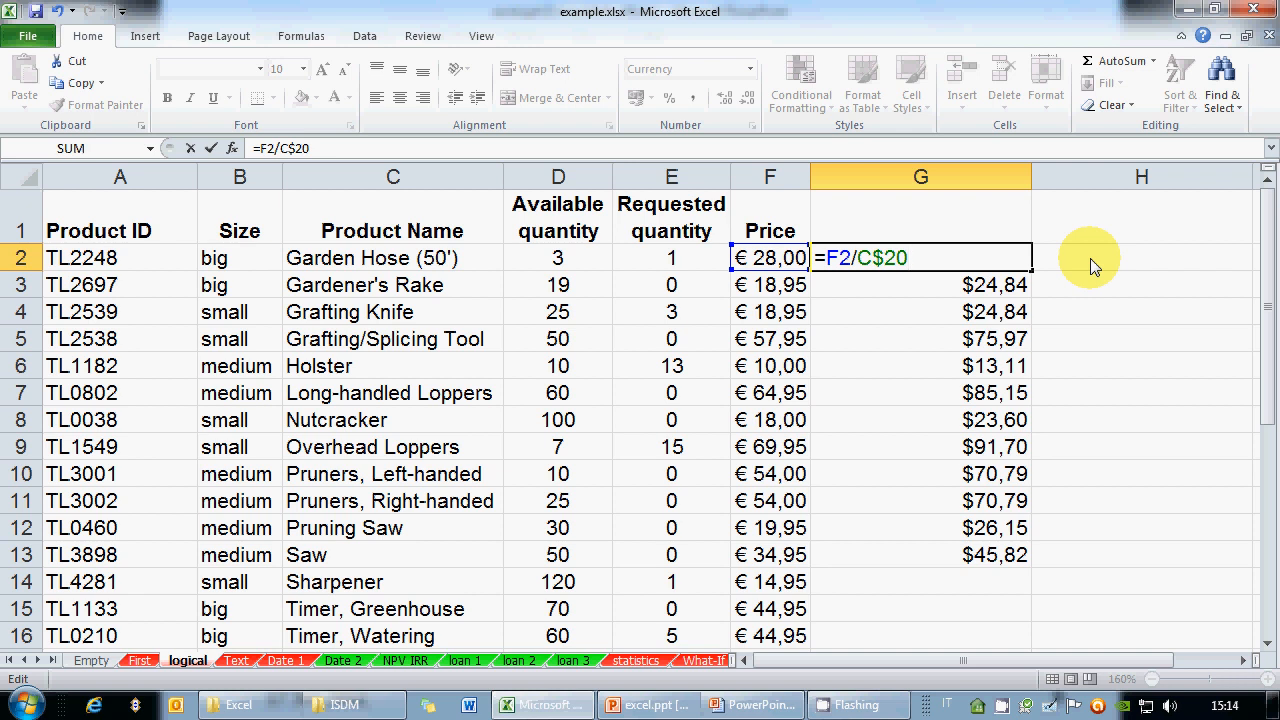
pyautogui.press('Return')
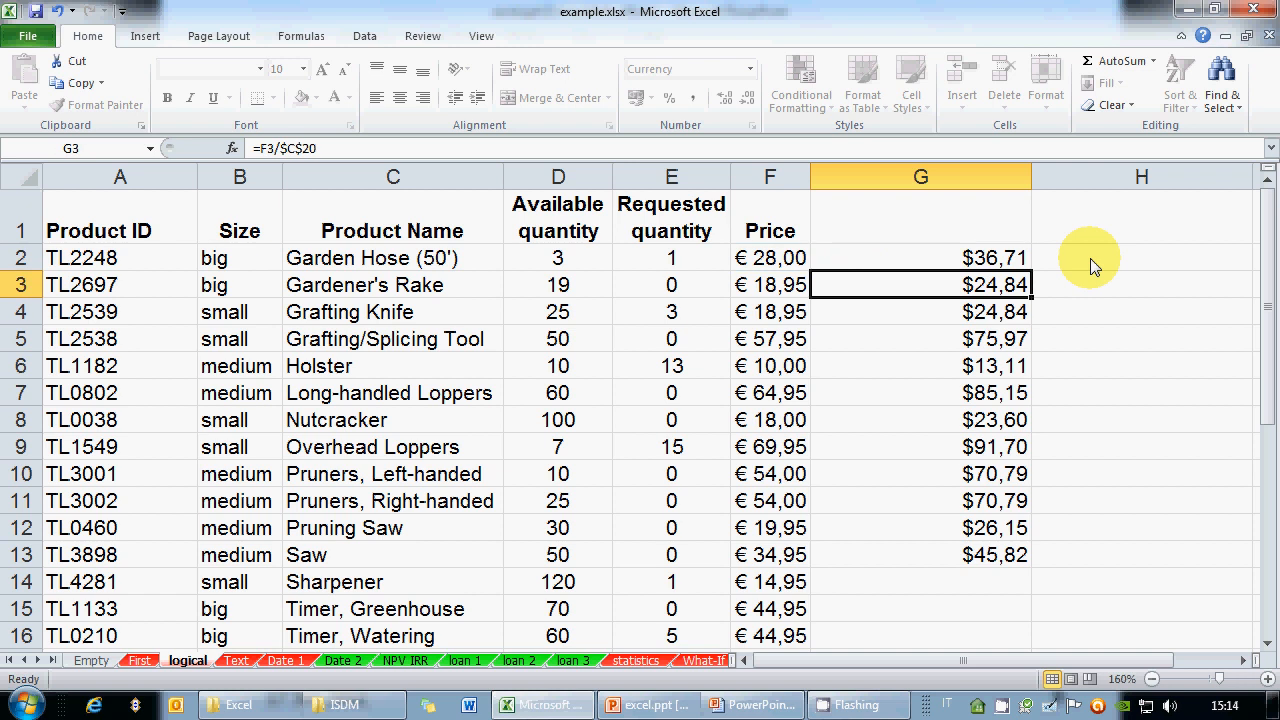
pyautogui.press('Up')
# Fill G2's C$20 formula down through G13 and select G11
pyautogui.moveTo(1031, 271); pyautogui.dragTo(1040, 562)
pyautogui.click(980, 512)
pyautogui.click(335, 148)
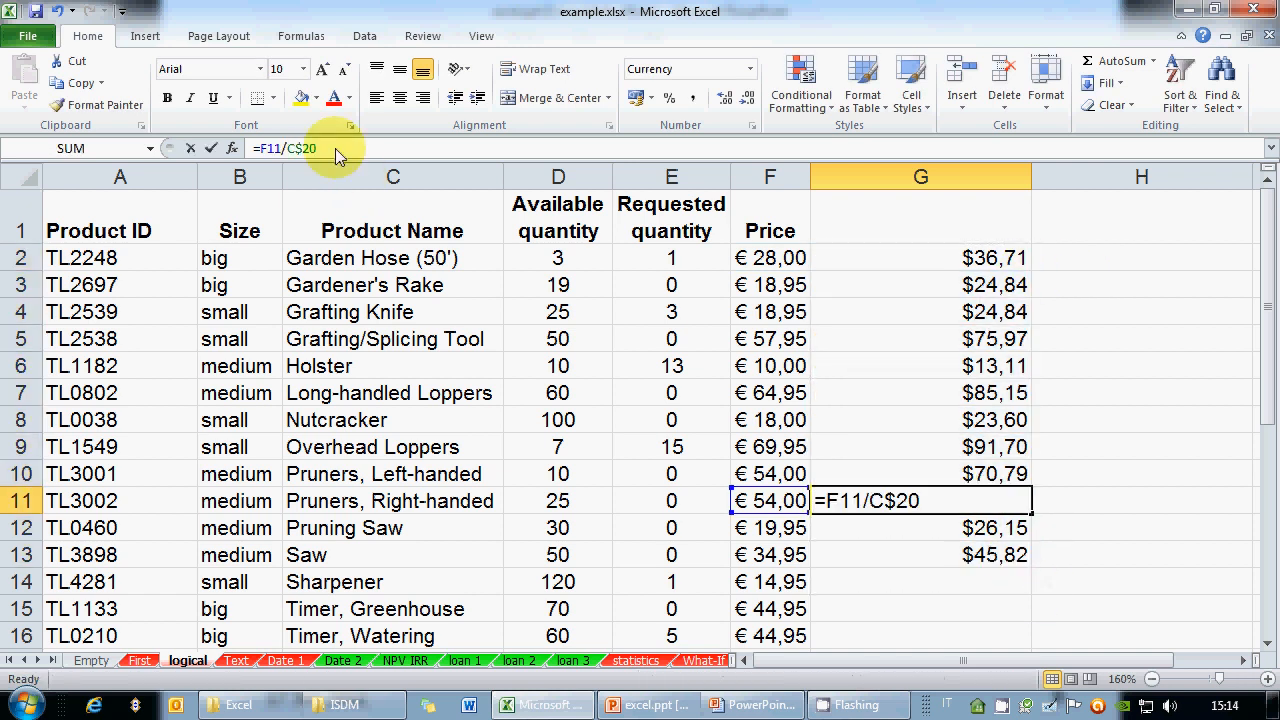
# Check that G11 reads =F11/C$20 by highlighting its C$20 reference, then return to G2
pyautogui.click(930, 511)
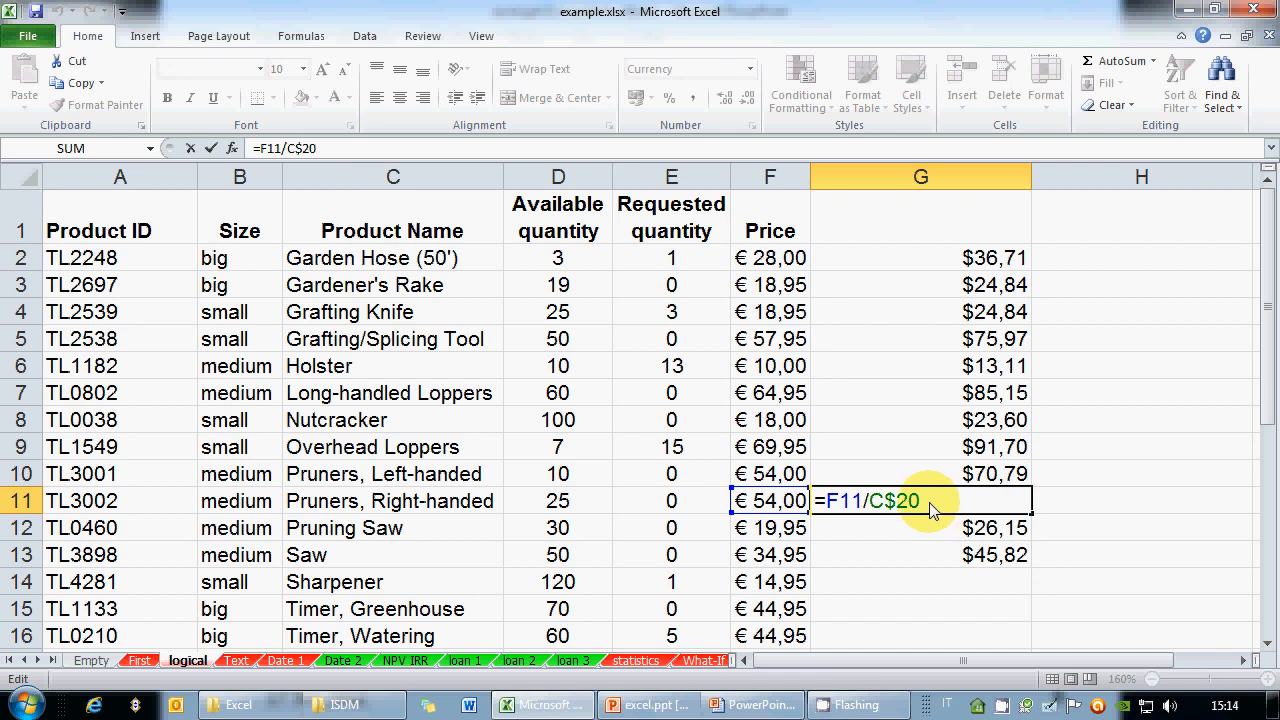
pyautogui.moveTo(869, 508); pyautogui.dragTo(921, 510)
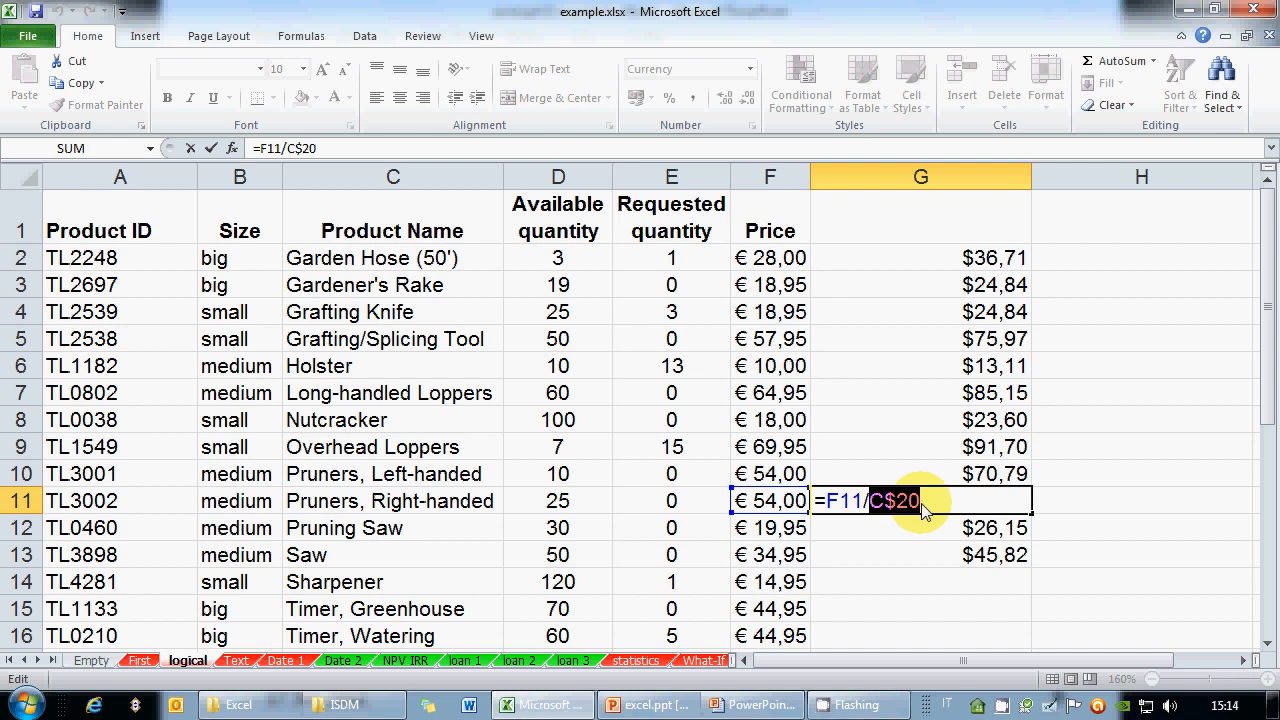
pyautogui.click(922, 508)
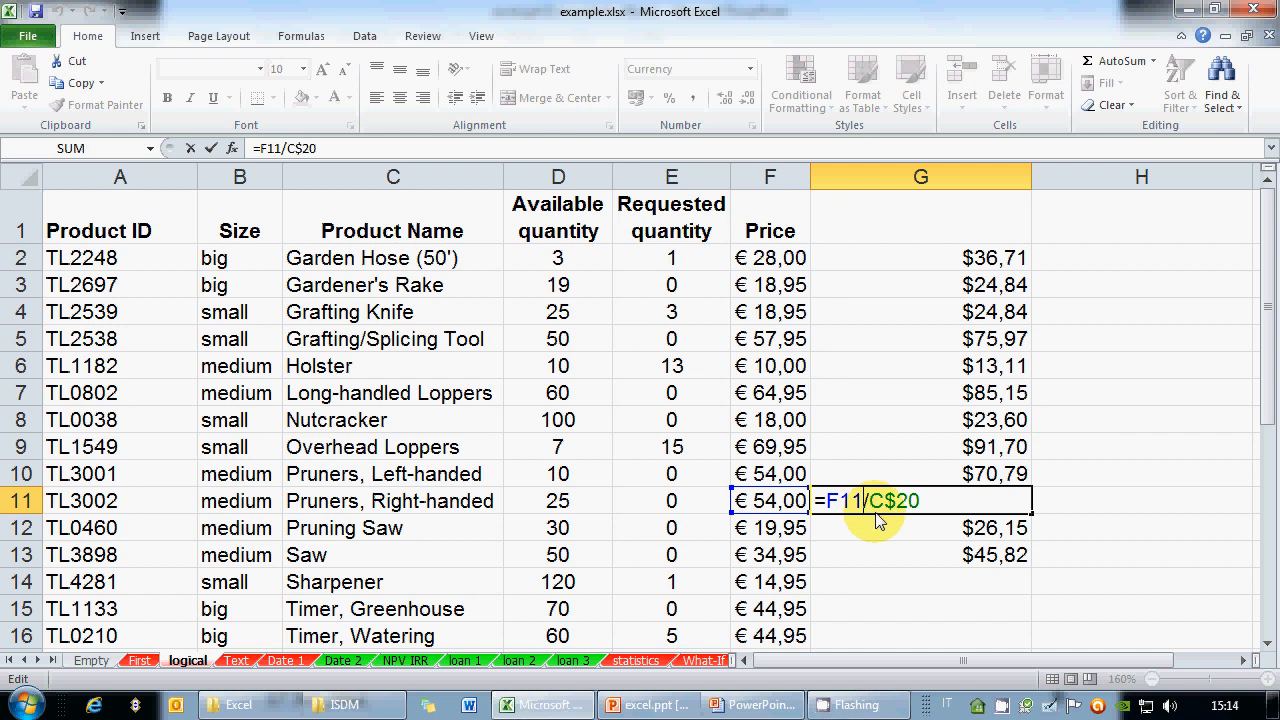
pyautogui.click(897, 508)
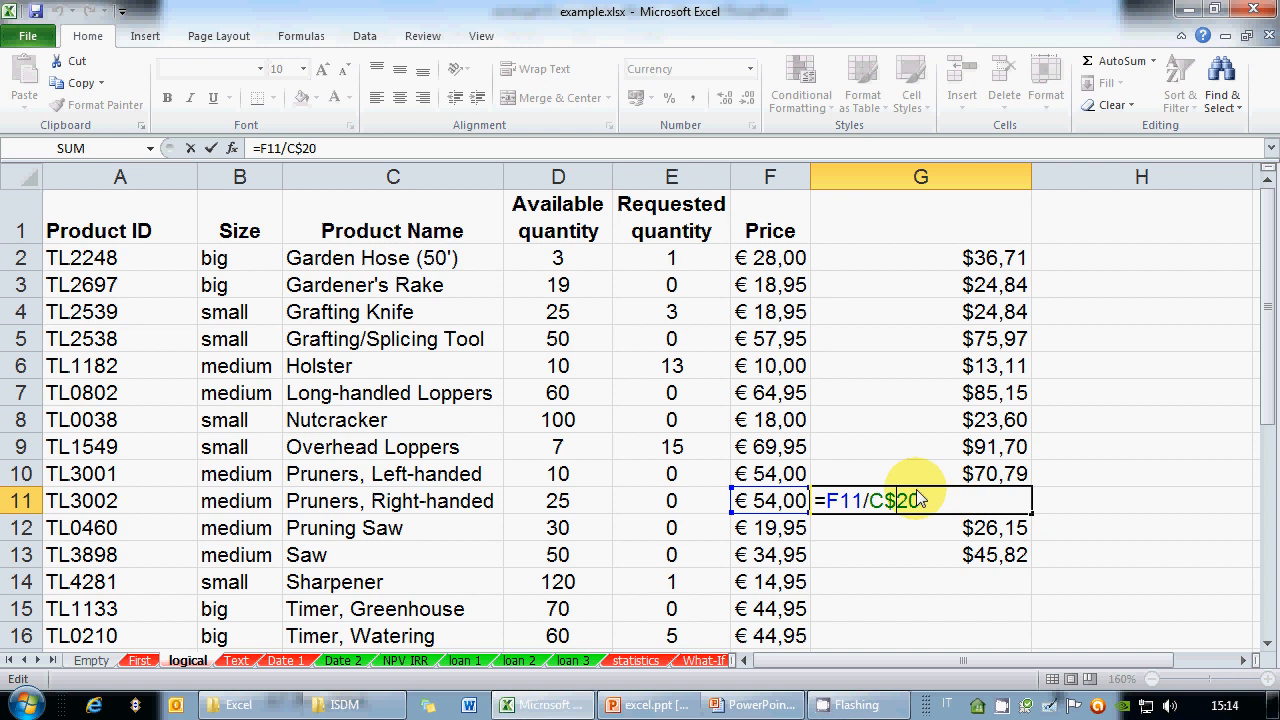
pyautogui.click(957, 258)
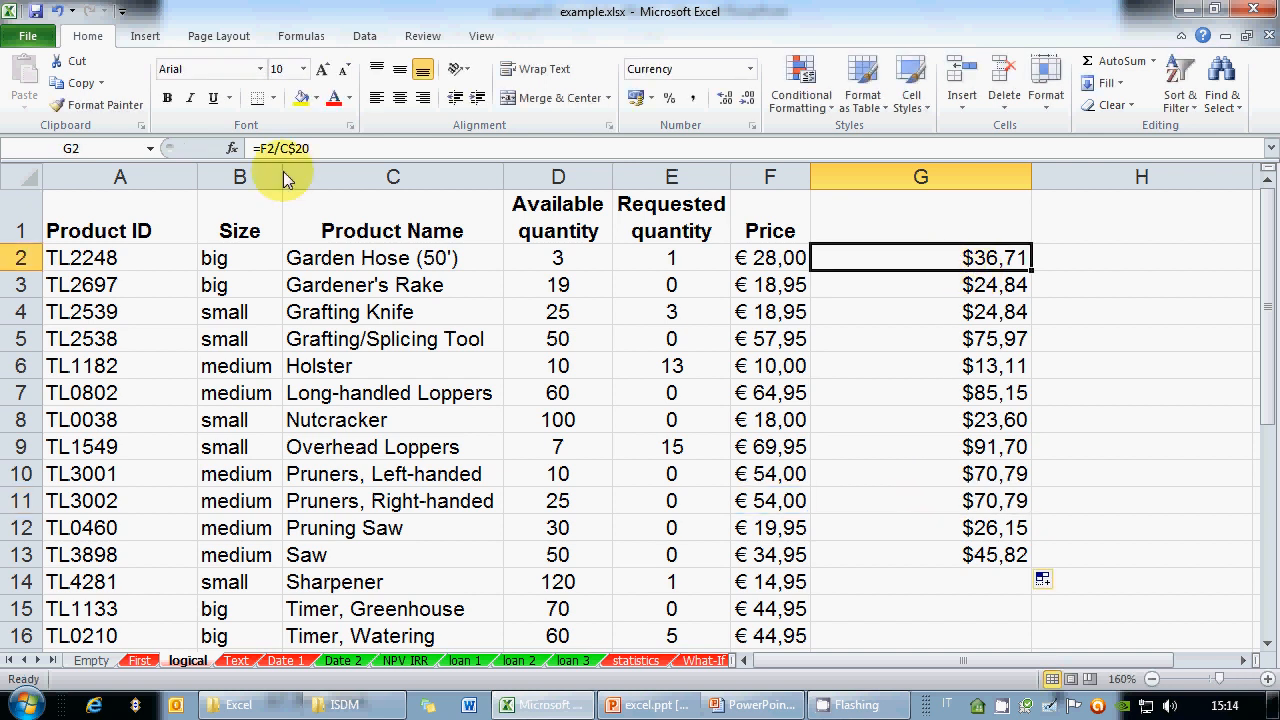
# Cycle G2's C20 reference through $C$20, C$20, $C20 and C20, committing it as C$20
pyautogui.doubleClick(973, 268)
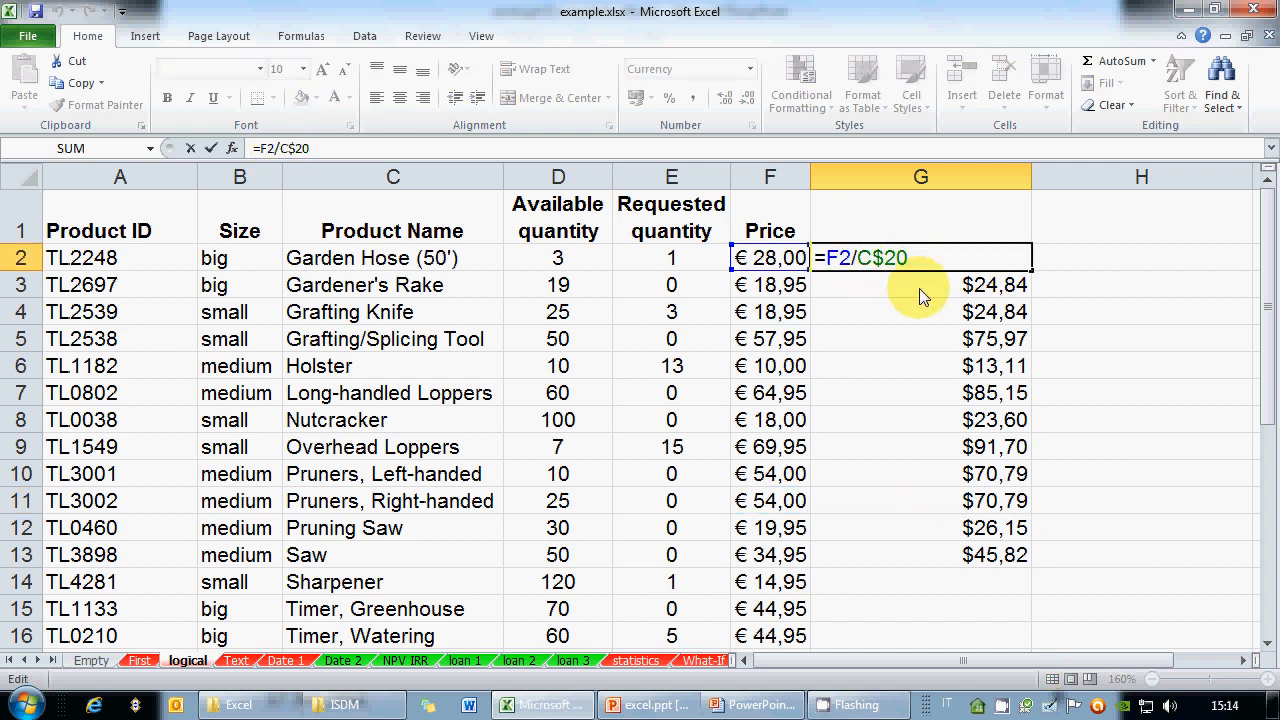
pyautogui.write('$')
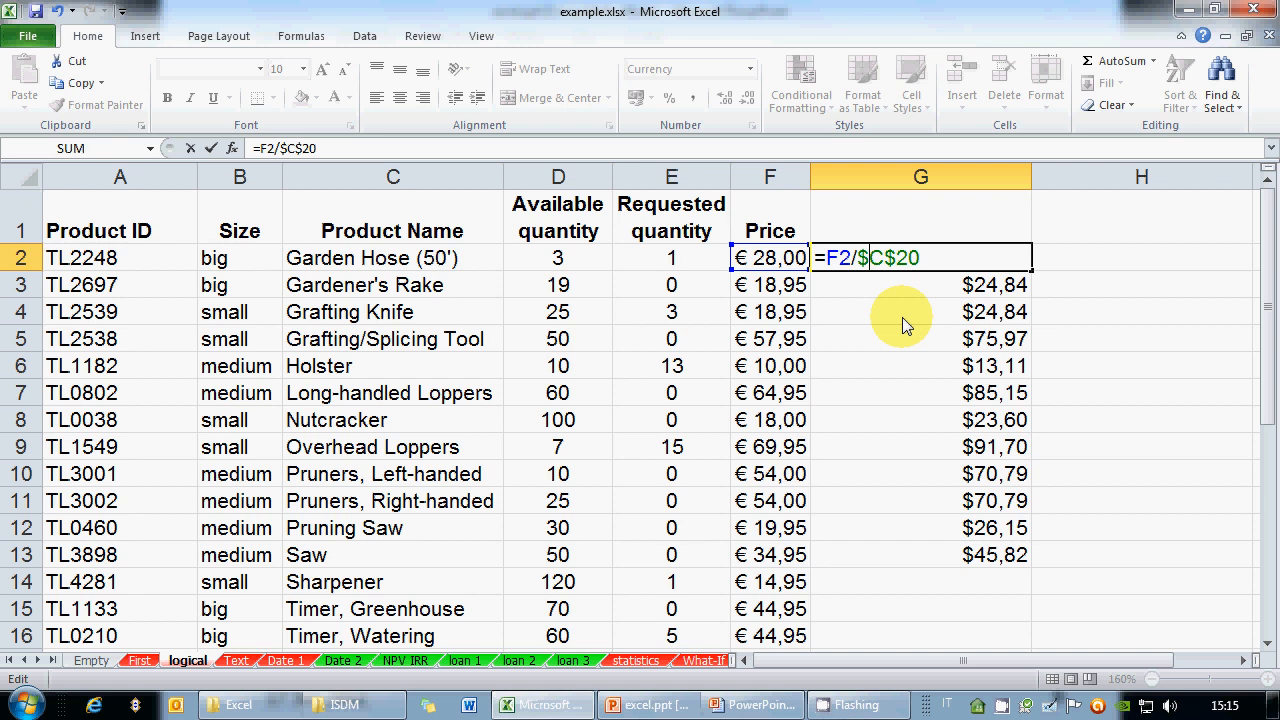
pyautogui.press('F4')
pyautogui.press('F4')
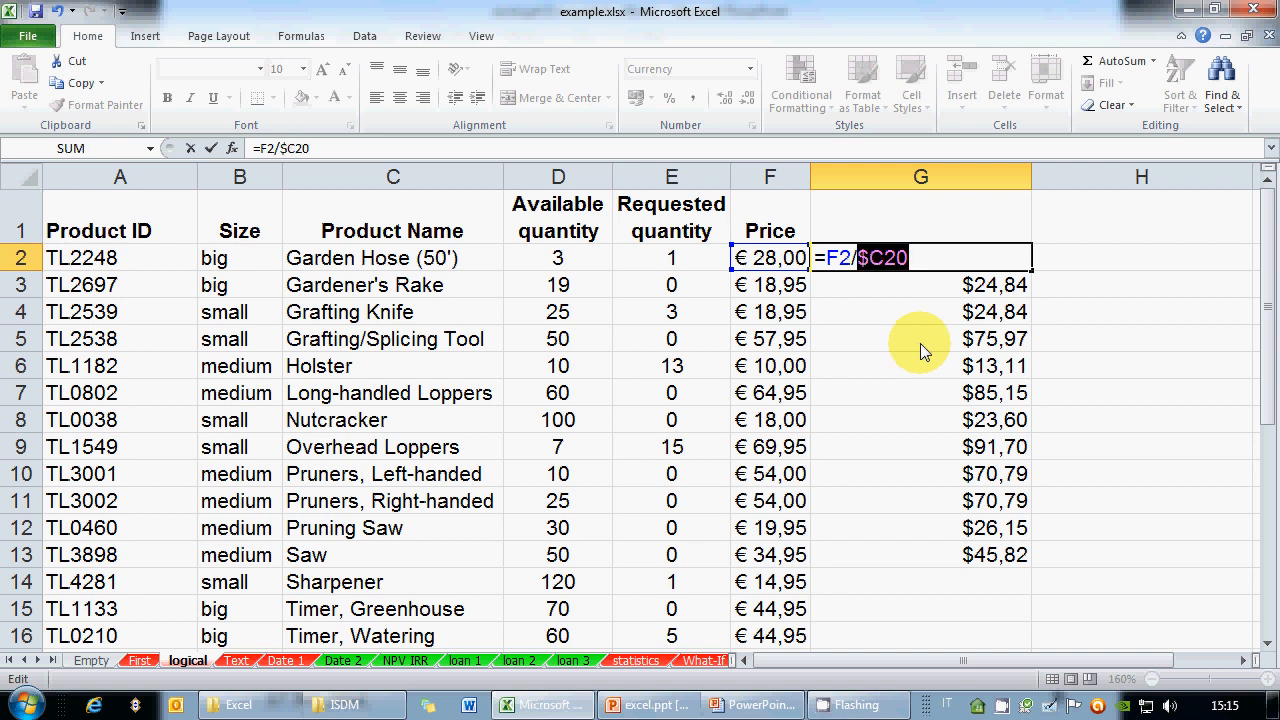
pyautogui.press('F4')
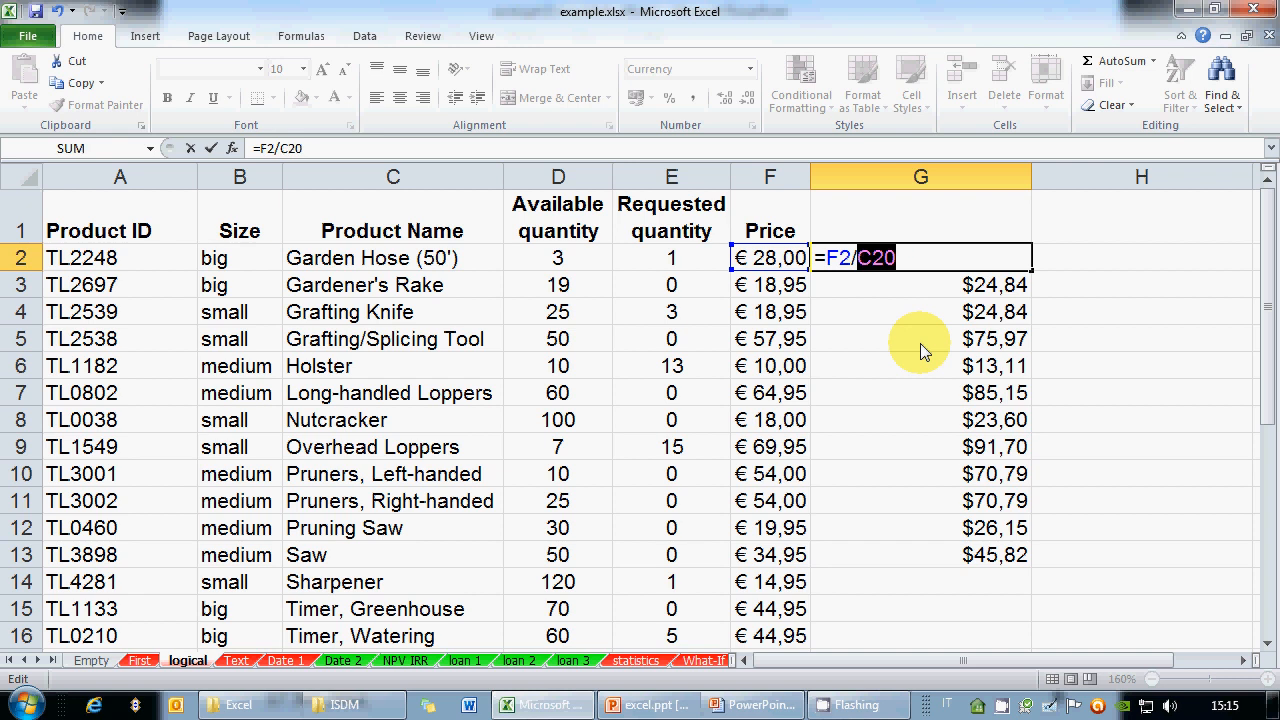
pyautogui.press('F4')
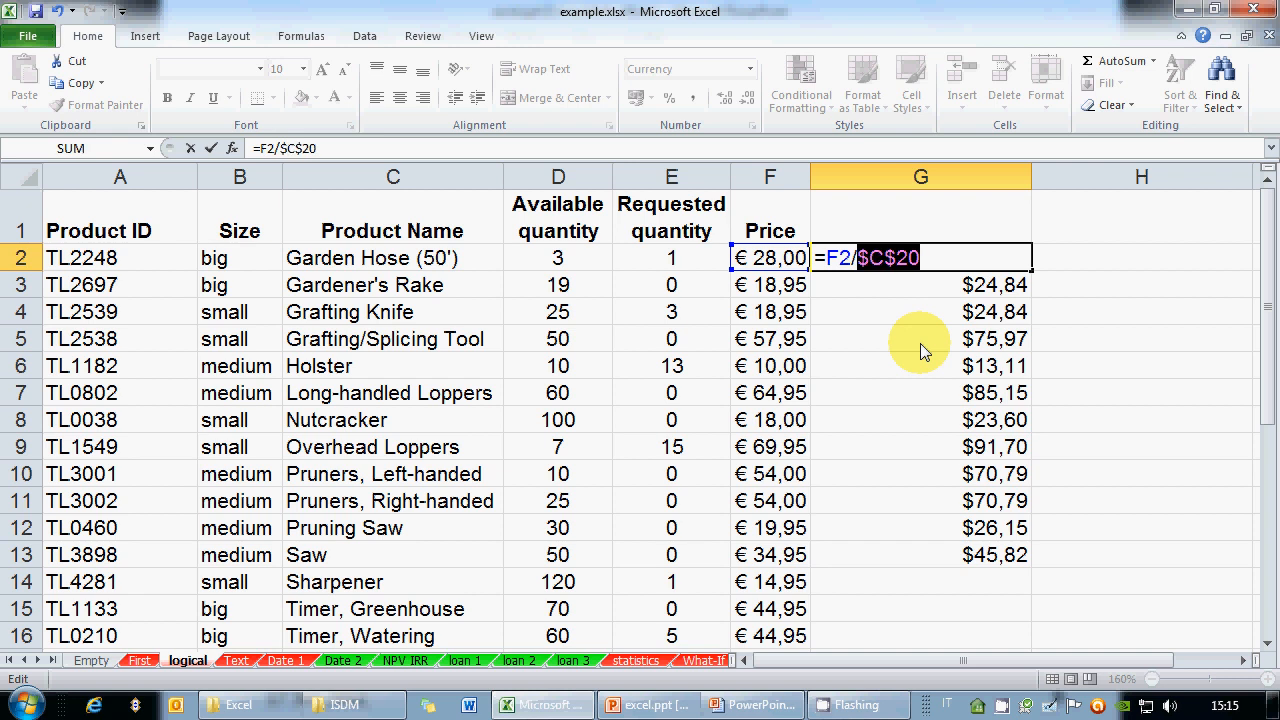
pyautogui.press('F4')
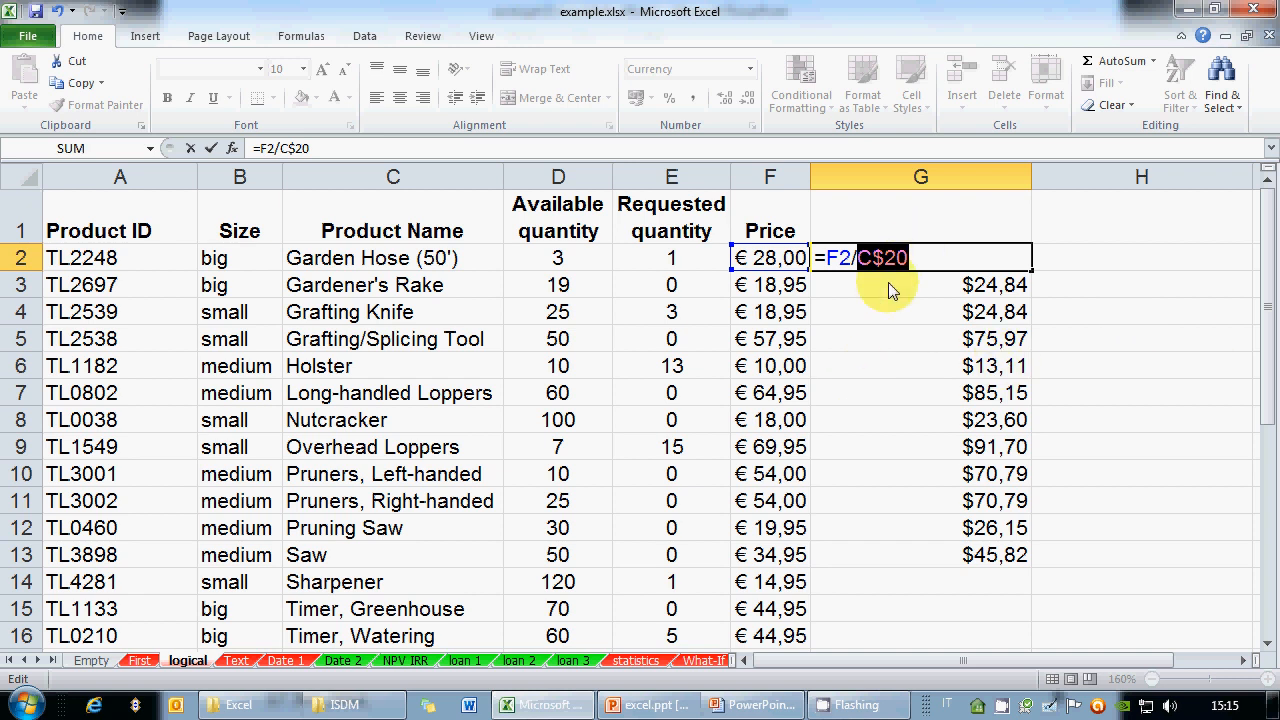
pyautogui.hotkey('ctrl', 'Return')
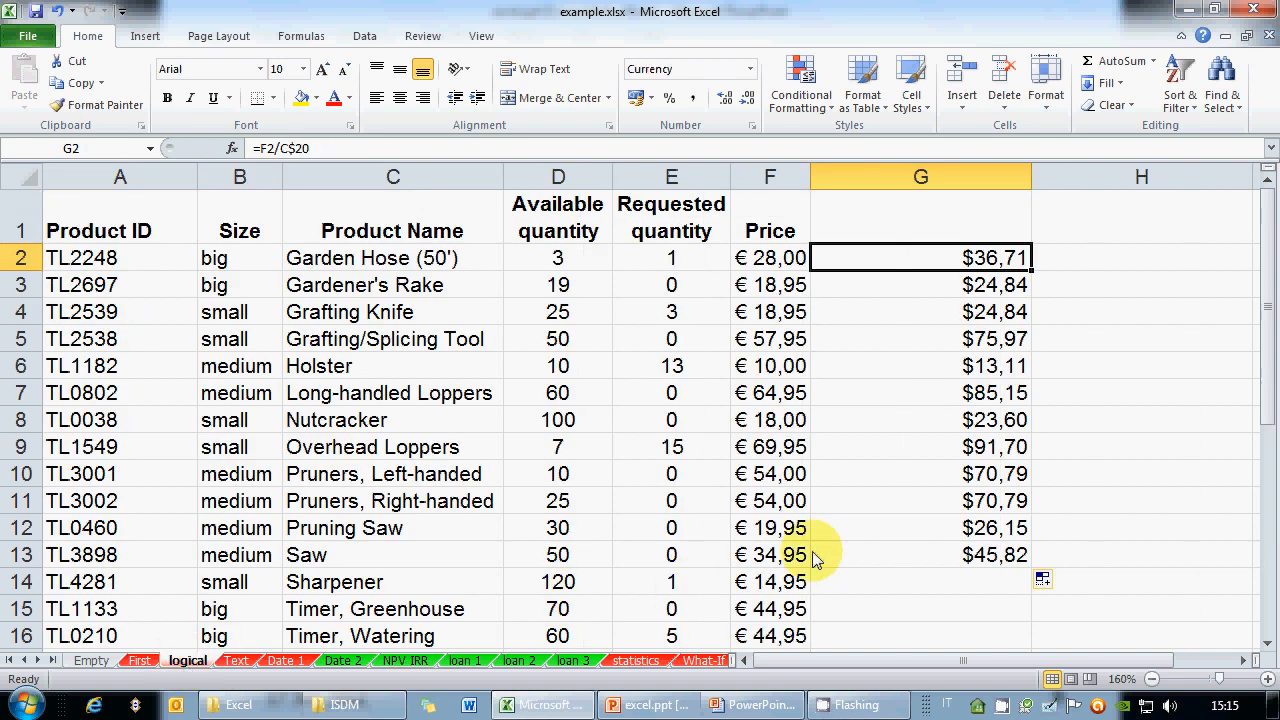
# Clear all contents of column G and switch to the PowerPoint slideshow
pyautogui.scroll(-1, 814, 563)
pyautogui.scroll(1, 914, 480)
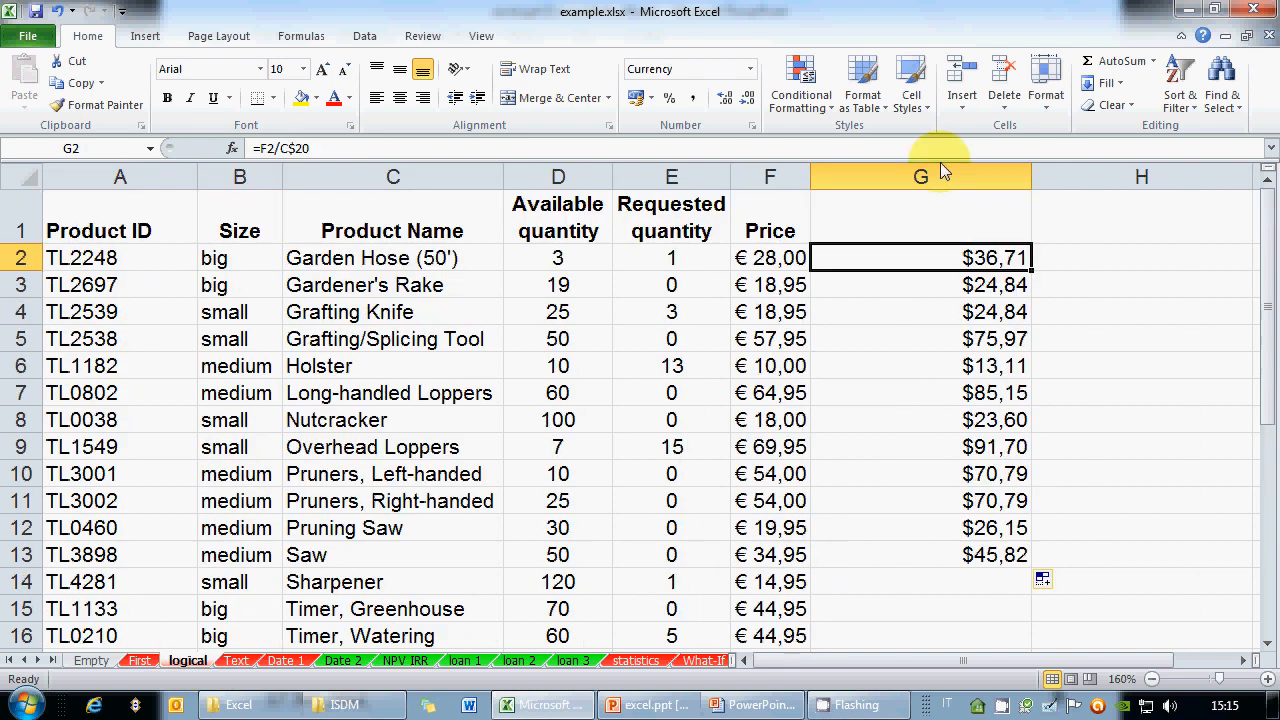
pyautogui.rightClick(942, 176)
pyautogui.click(1005, 351)
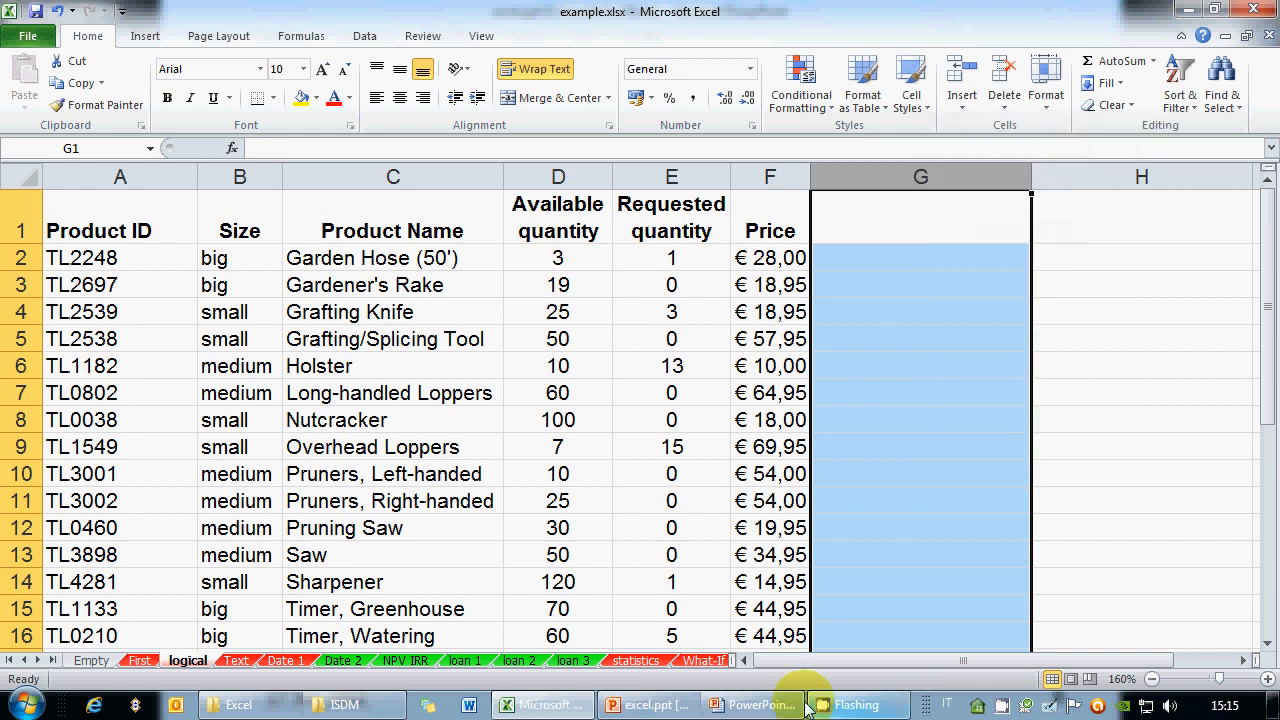
pyautogui.click(771, 705)
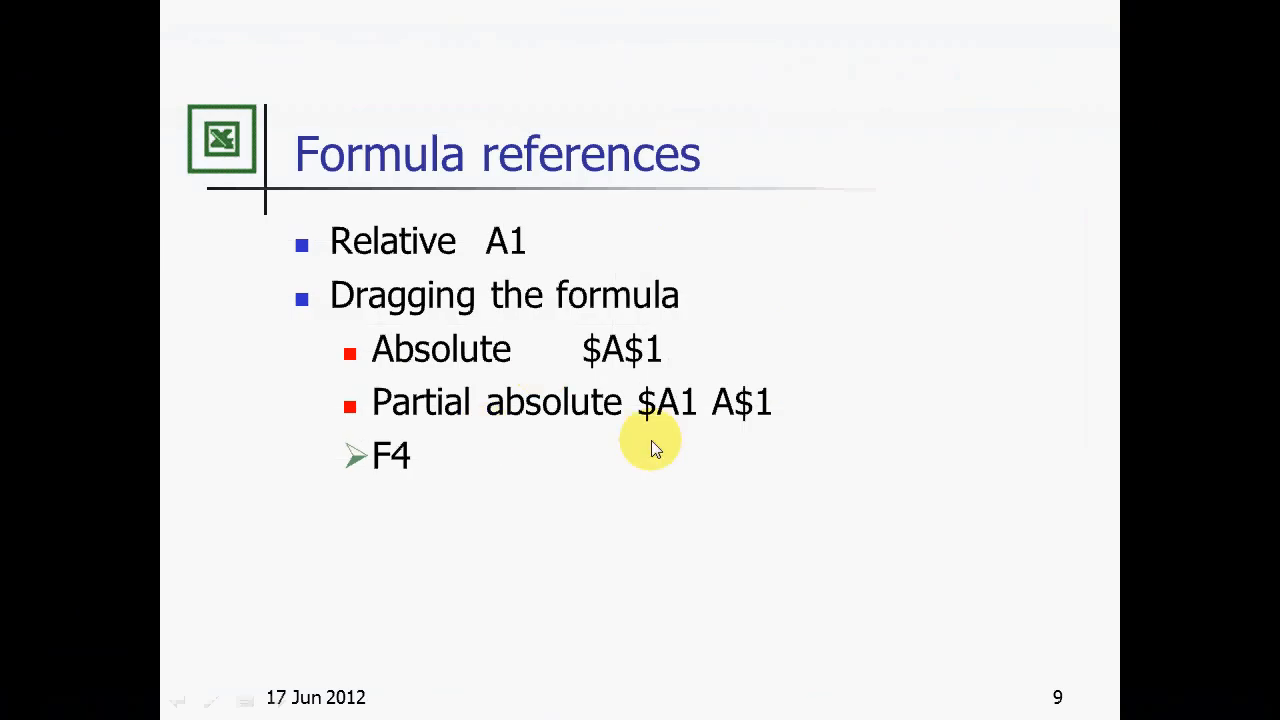
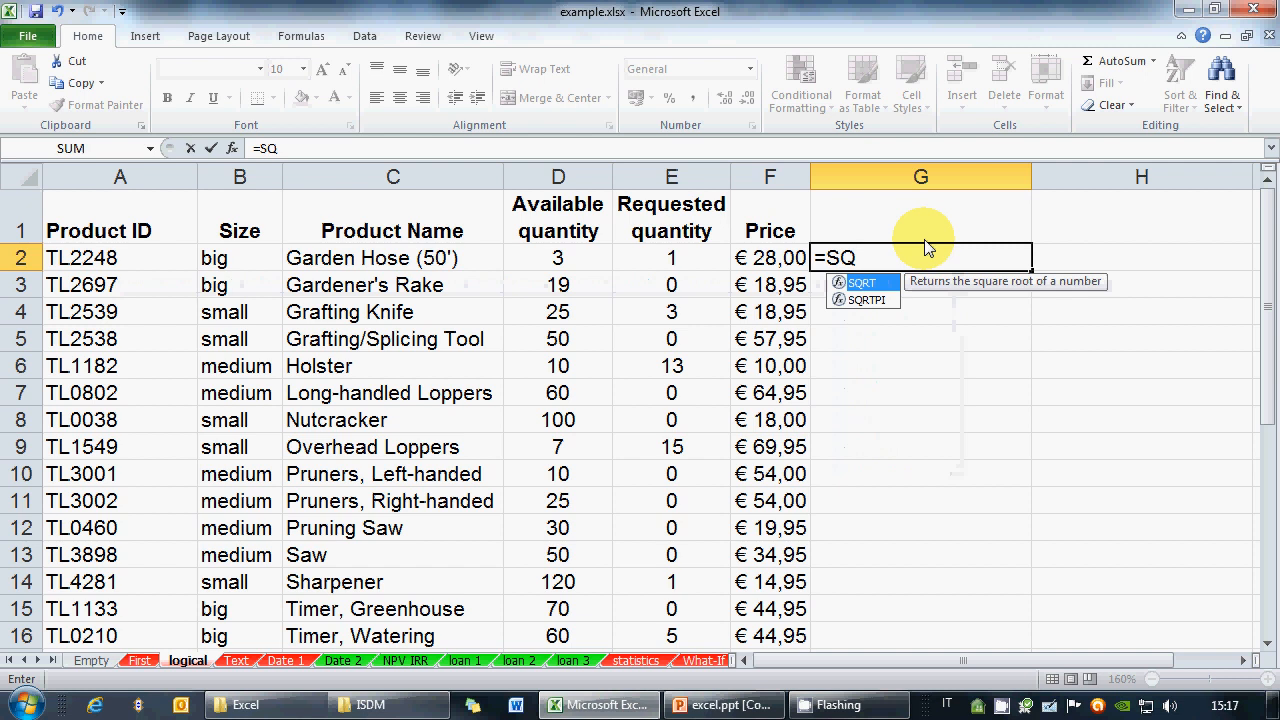
# Start G2's formula as =SQRT( using the autocomplete list, fixing the parenthesis
pyautogui.doubleClick(868, 286)
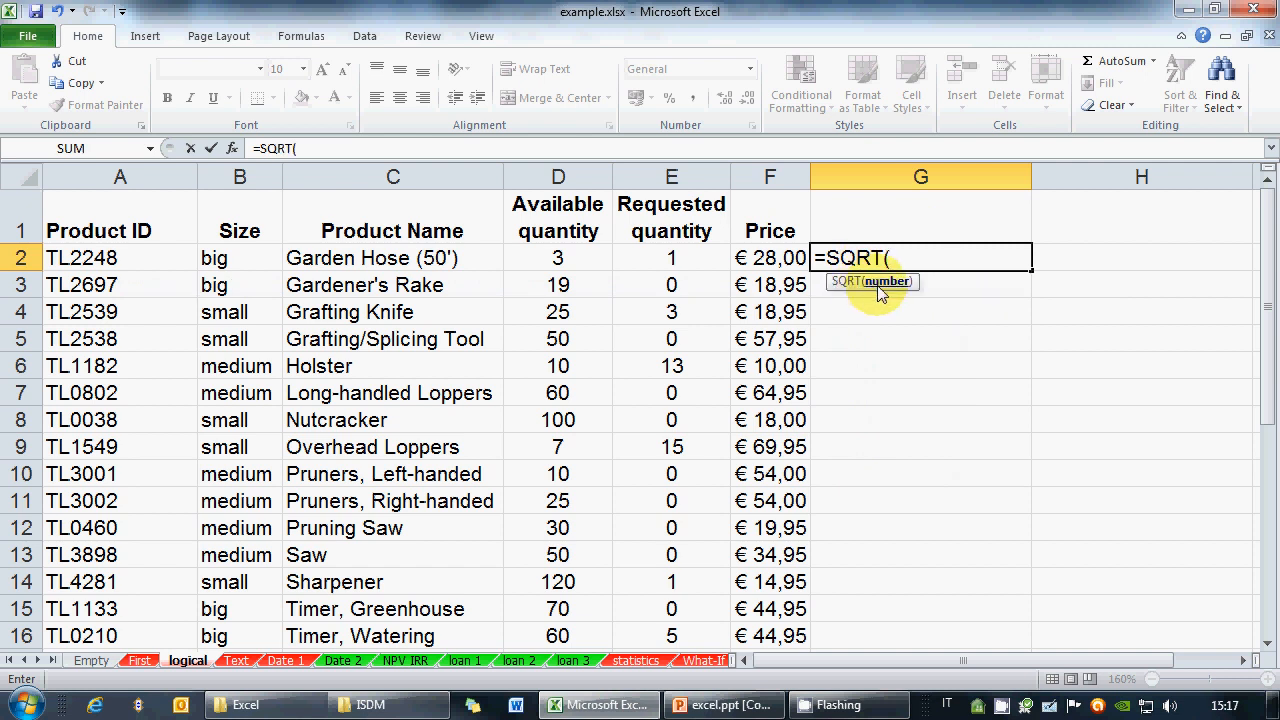
pyautogui.press('BackSpace')
pyautogui.press('BackSpace')
pyautogui.press('BackSpace')
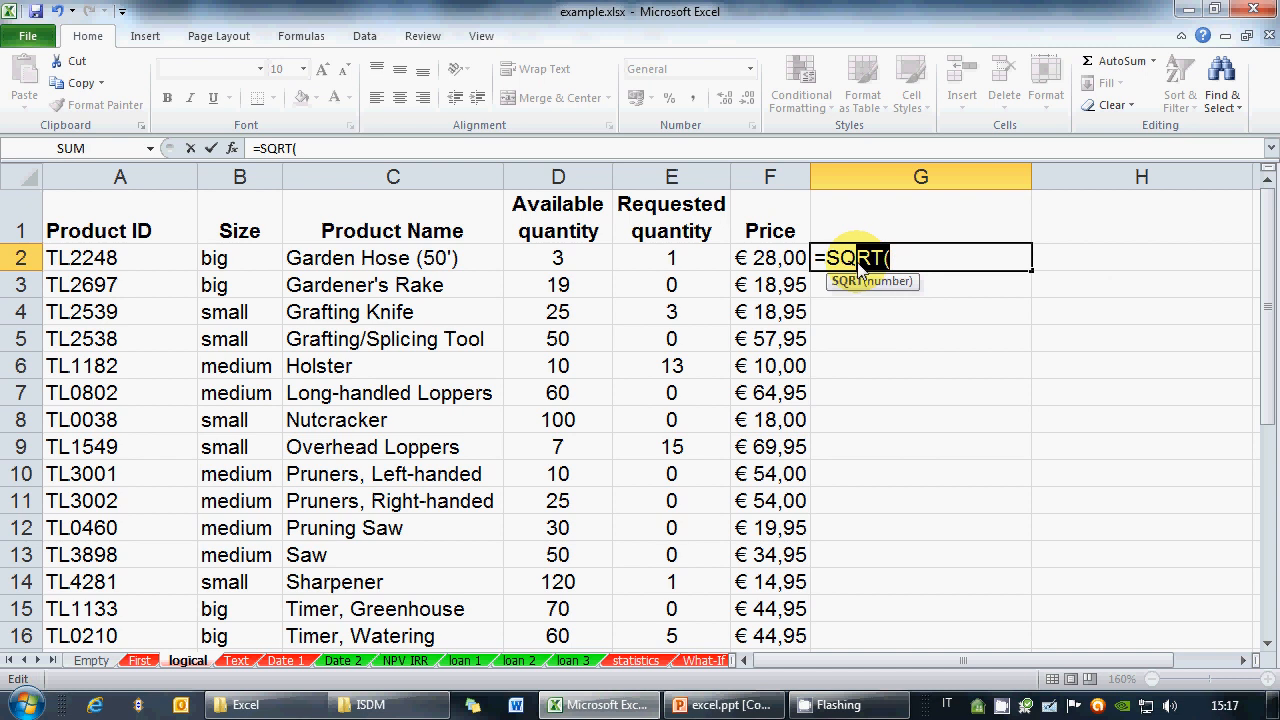
pyautogui.press('BackSpace')
pyautogui.write('Q')
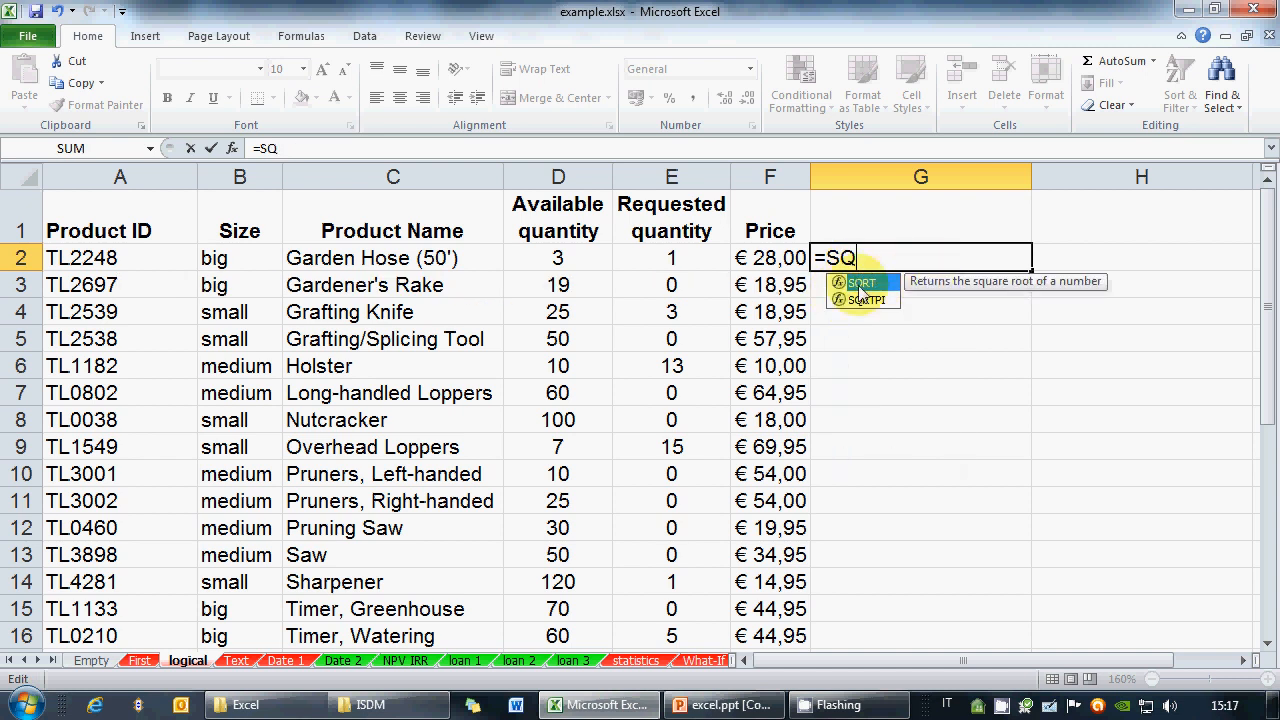
pyautogui.doubleClick(884, 285)
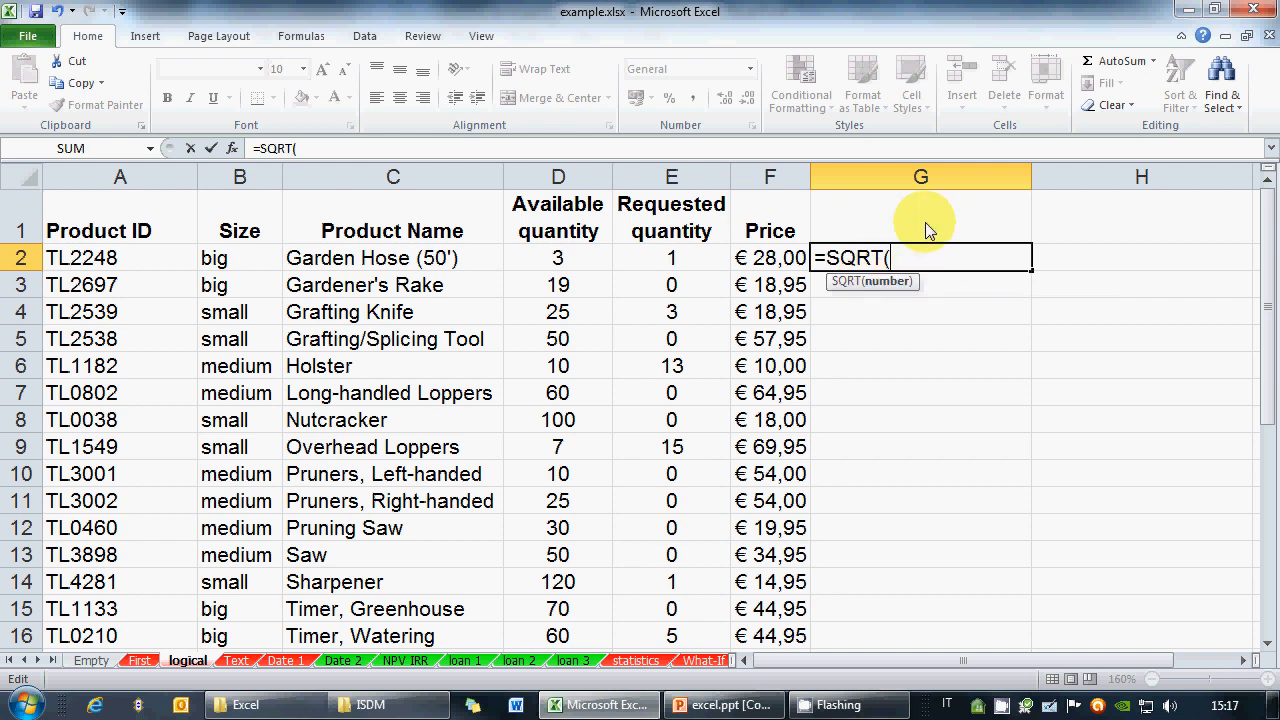
pyautogui.press('BackSpace')
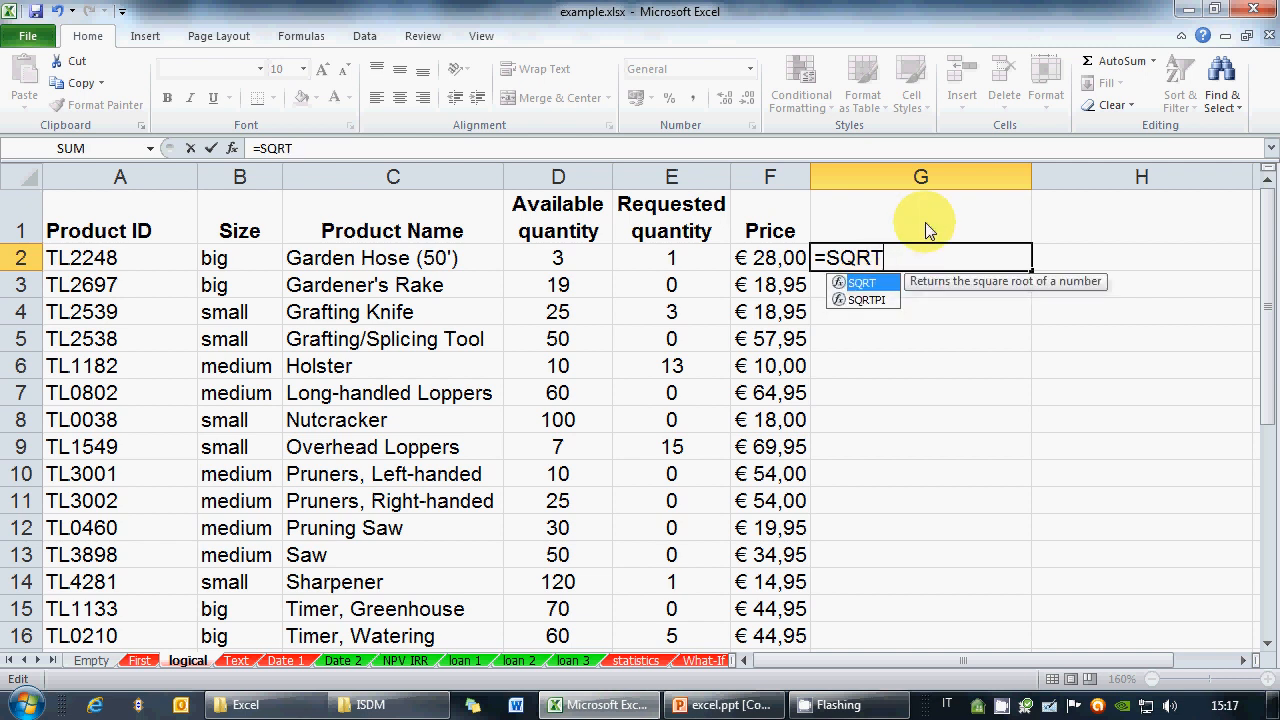
pyautogui.write('(')
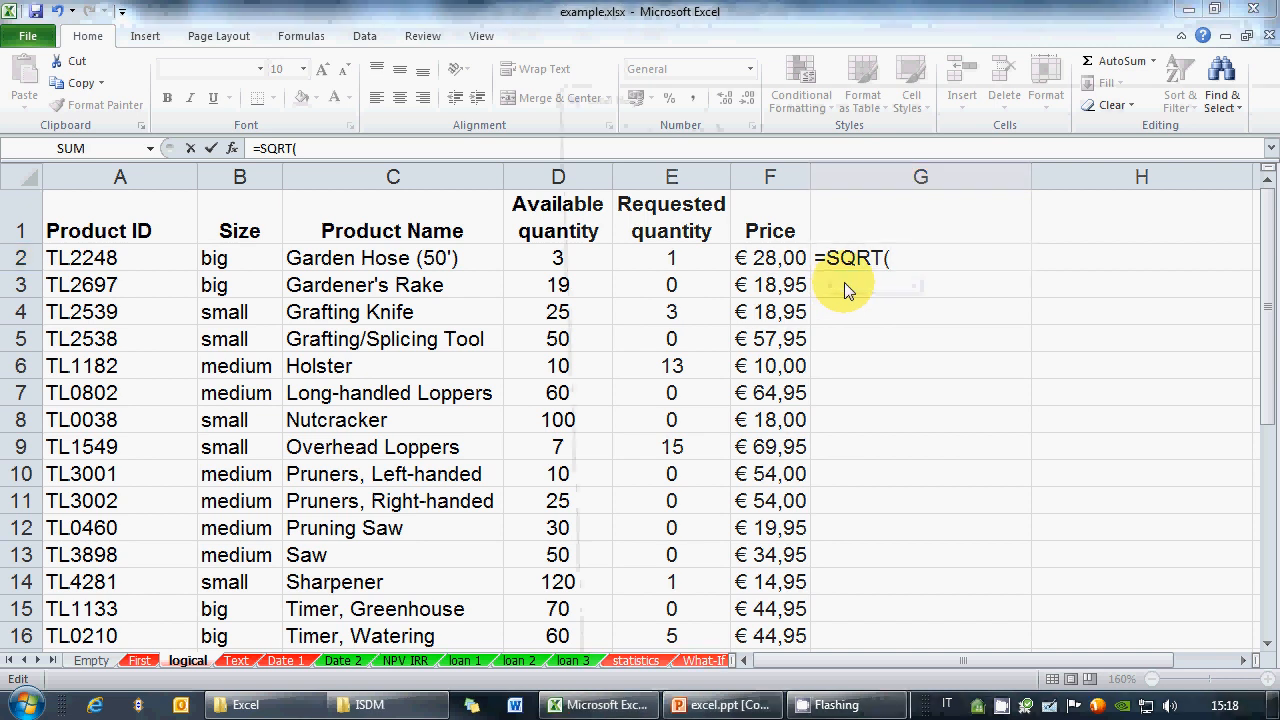
pyautogui.click(844, 282)
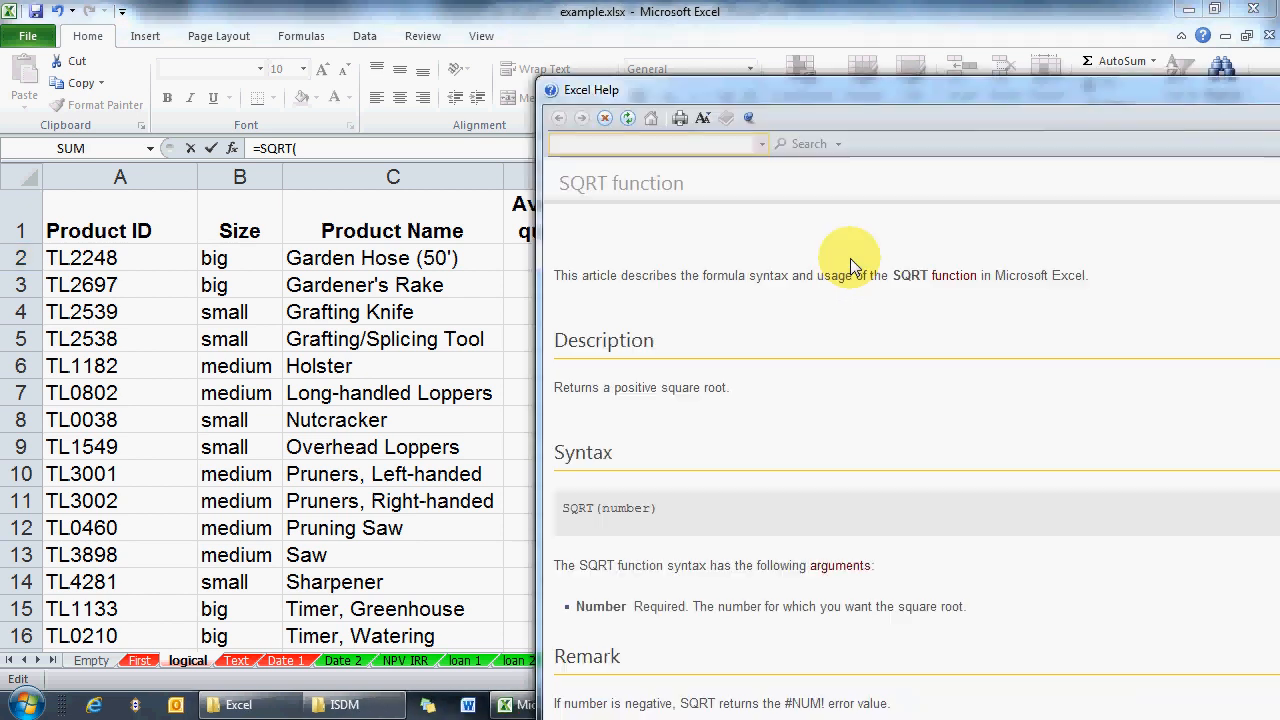
pyautogui.moveTo(803, 89); pyautogui.dragTo(502, 30)
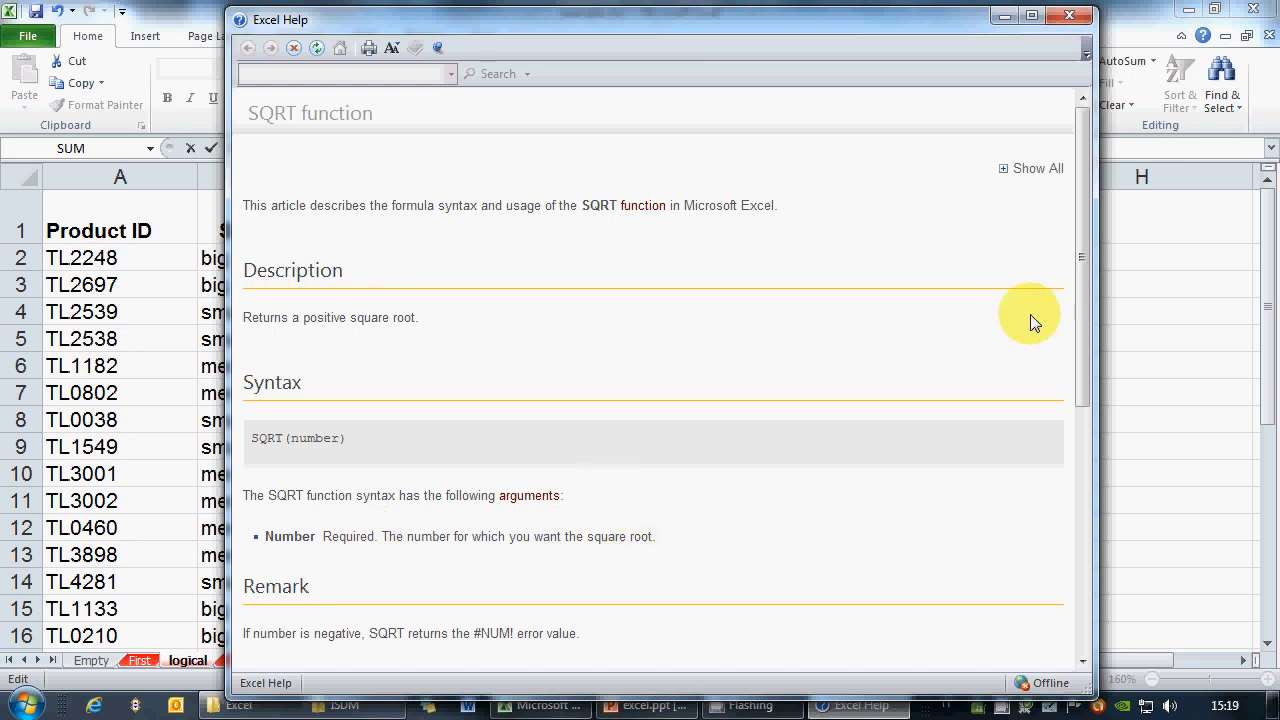
pyautogui.moveTo(1080, 296); pyautogui.dragTo(866, 413)
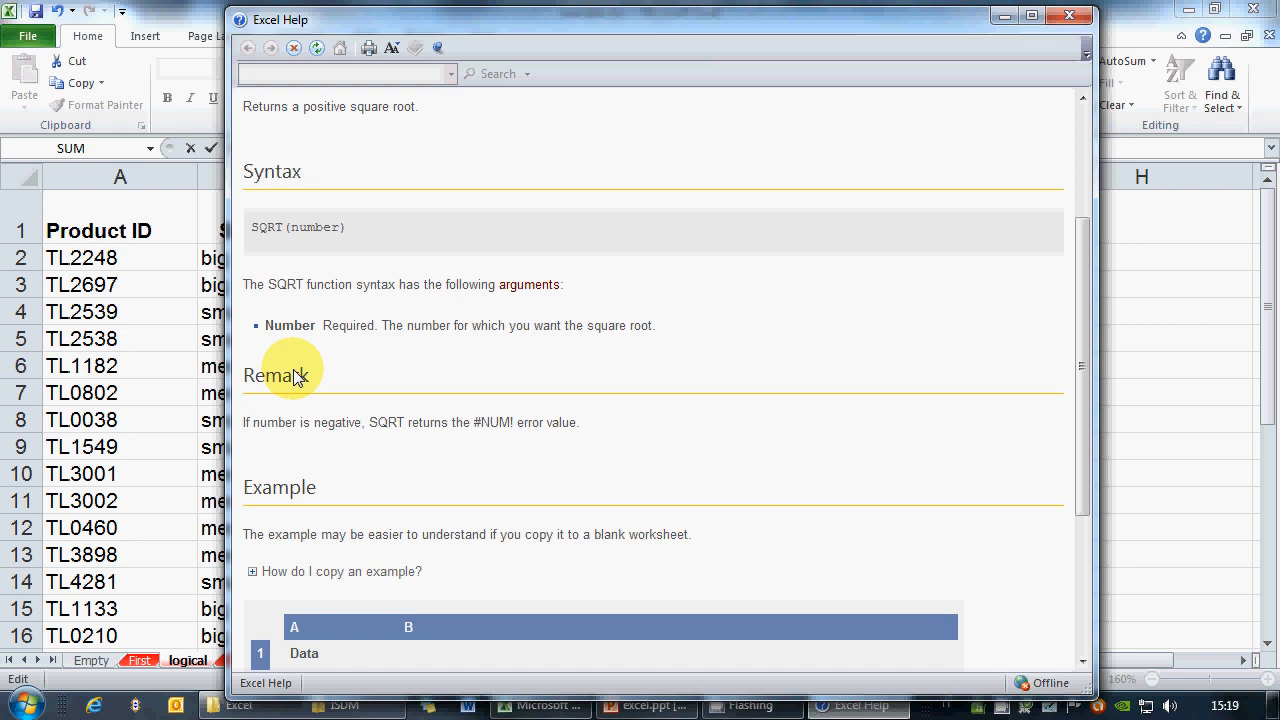
pyautogui.moveTo(1088, 388); pyautogui.dragTo(1096, 531)
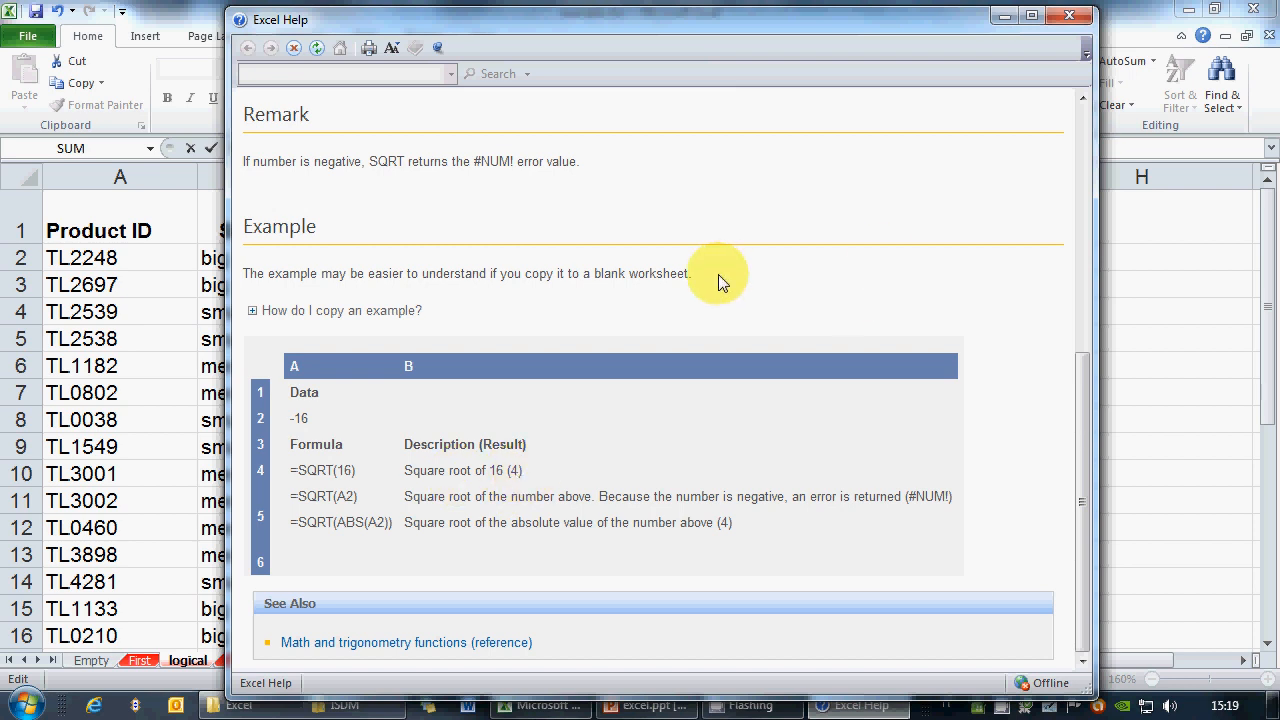
pyautogui.click(1069, 16)
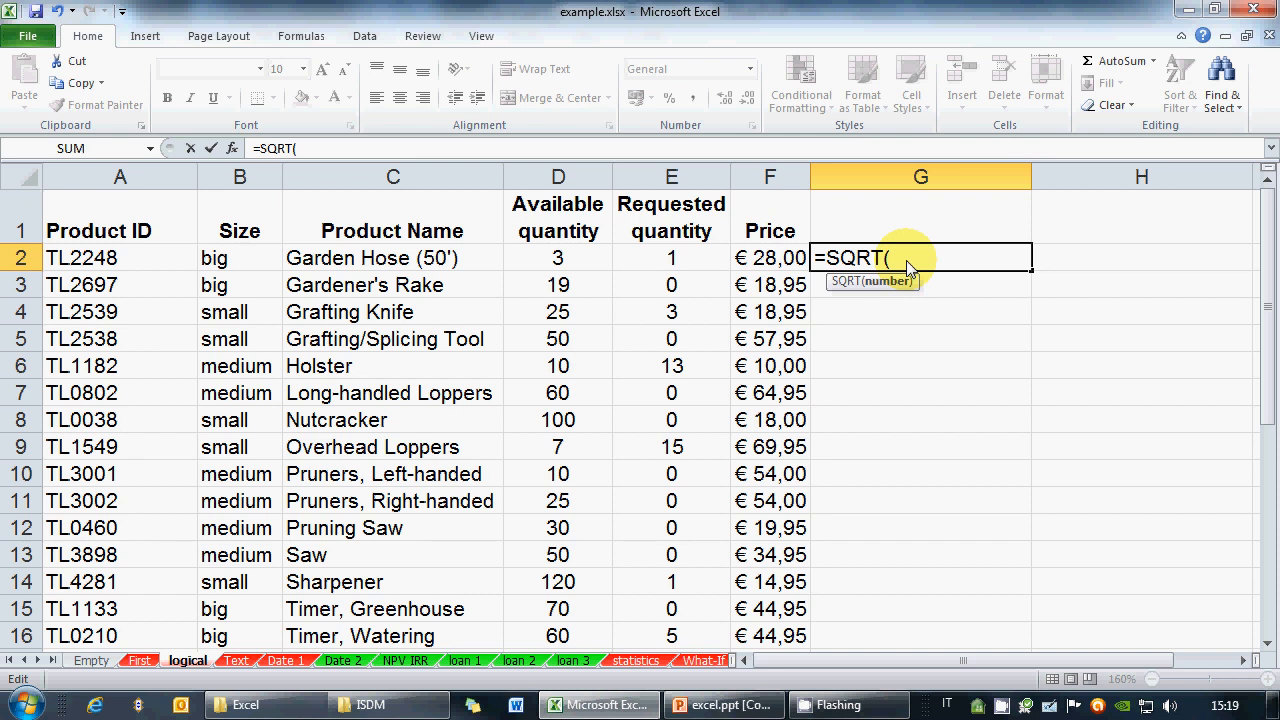
# Enter =SQRT(25) in G2, then change it to =SQRT(F2)
pyautogui.write('25)')
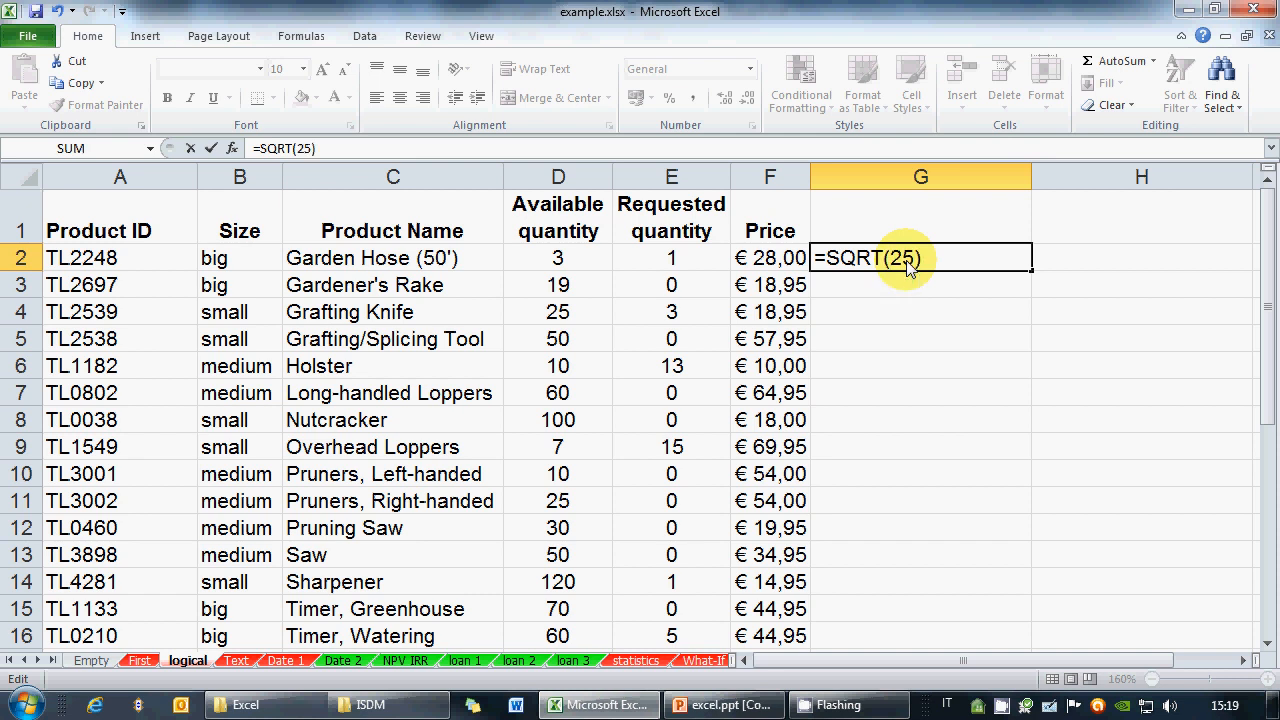
pyautogui.press('Return')
pyautogui.click(908, 262)
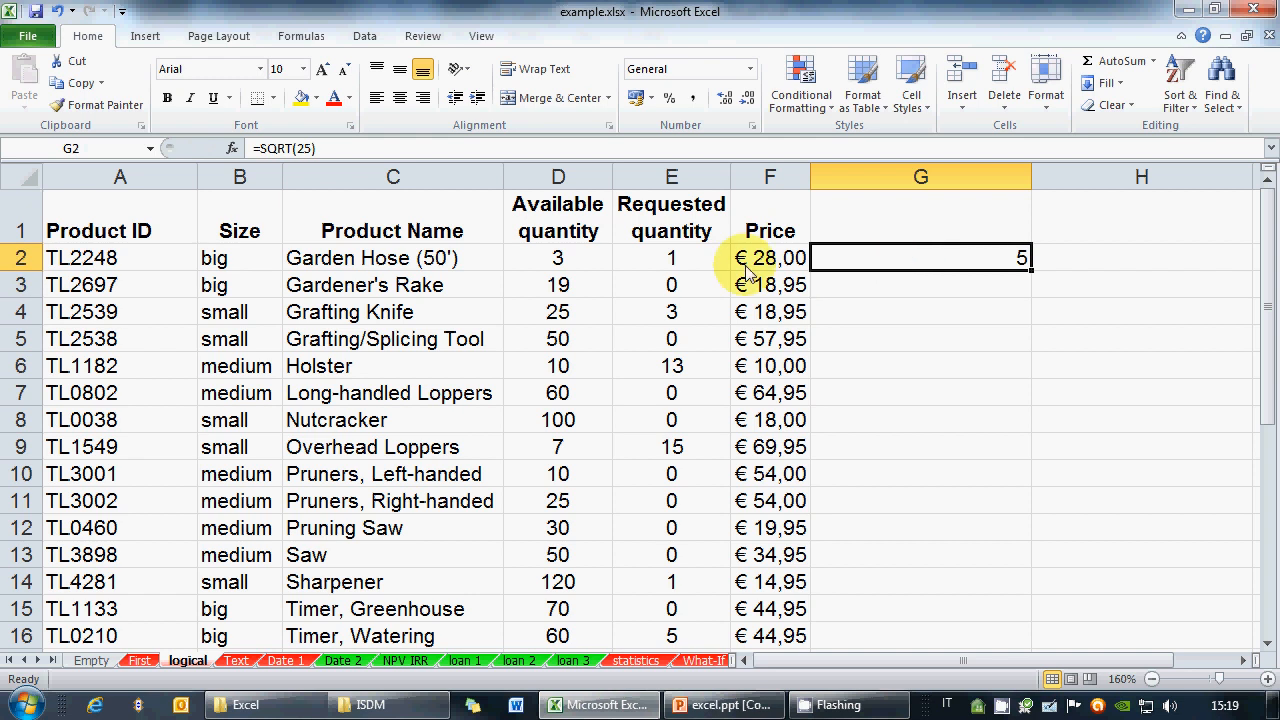
pyautogui.click(359, 144)
pyautogui.press('BackSpace')
pyautogui.press('BackSpace')
pyautogui.press('BackSpace')
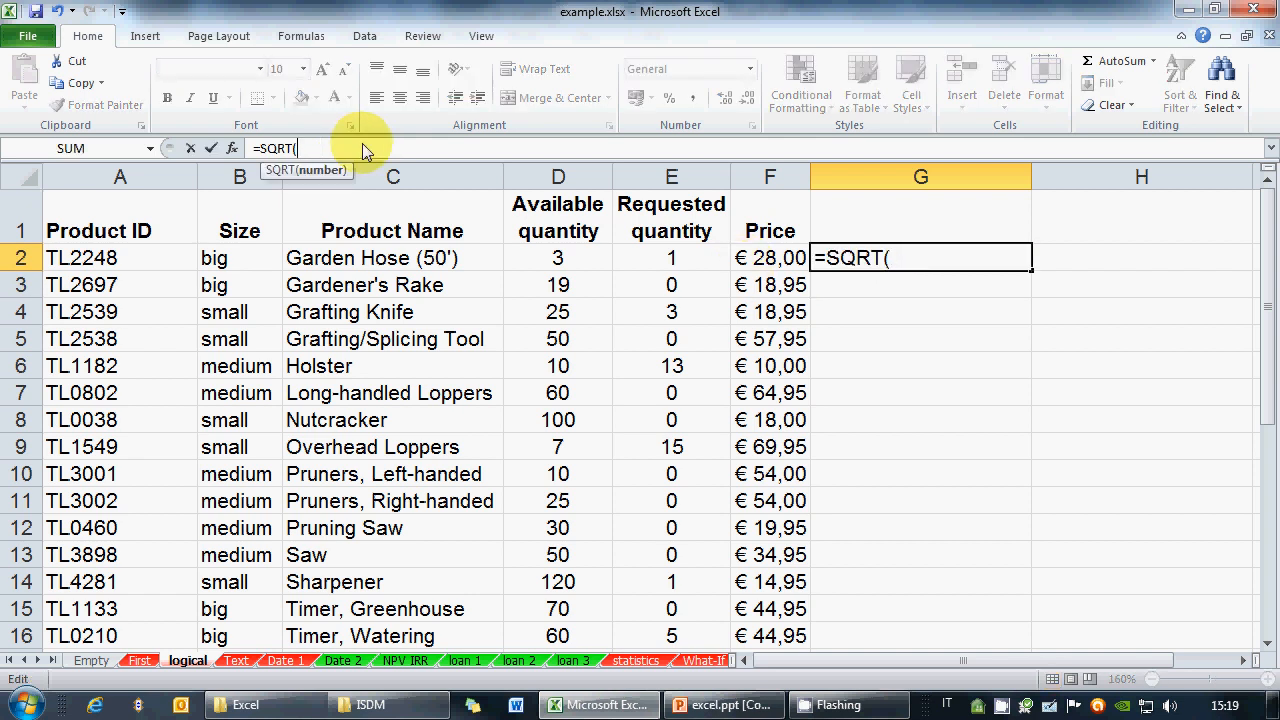
pyautogui.click(768, 257)
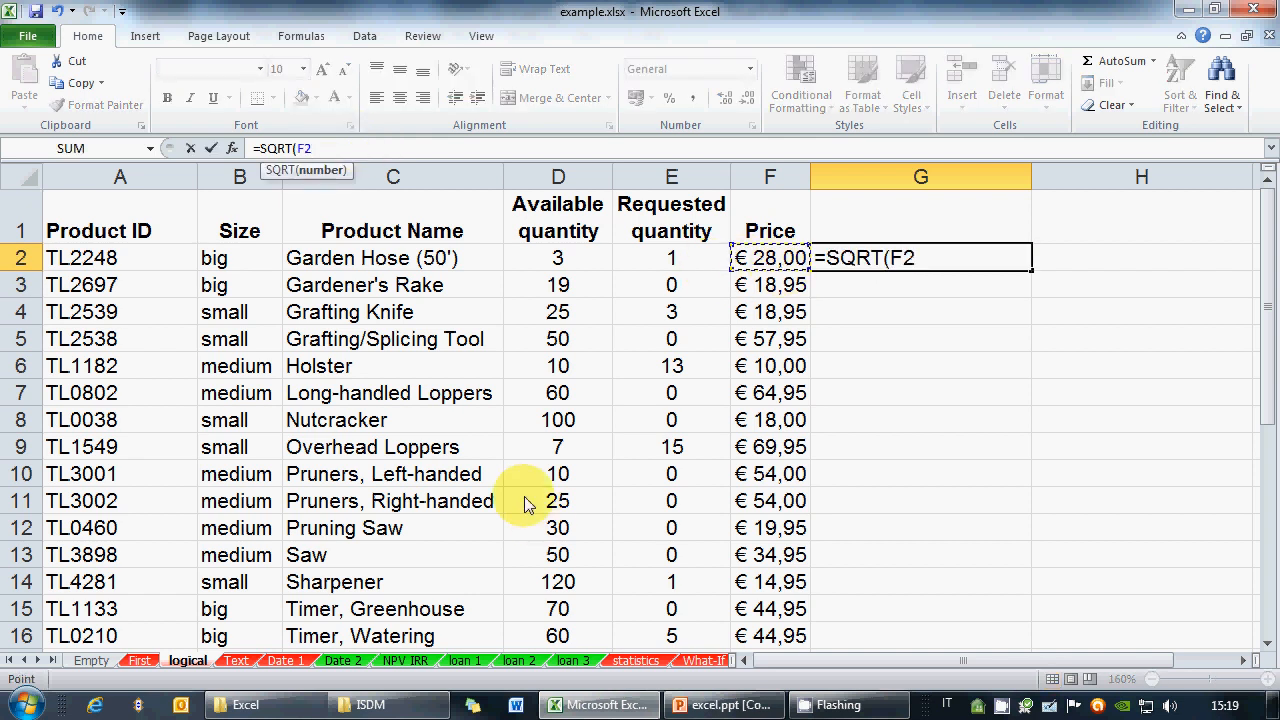
pyautogui.write(')')
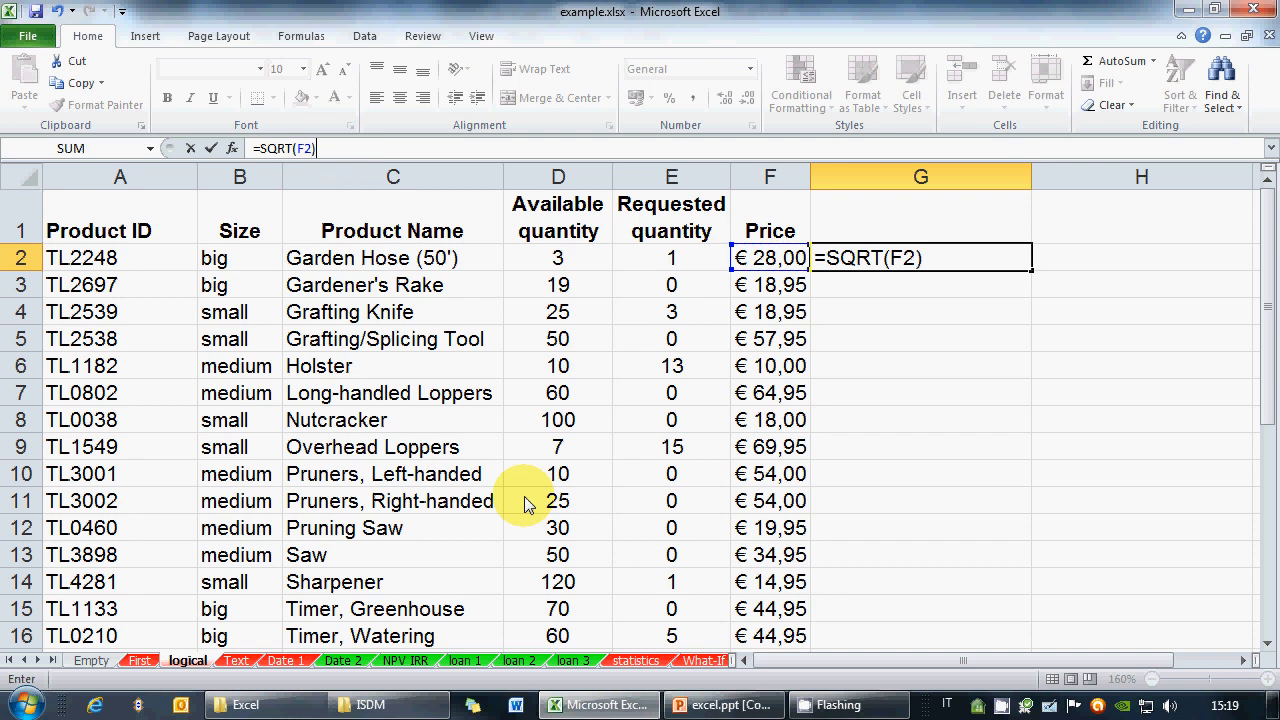
pyautogui.click(903, 266)
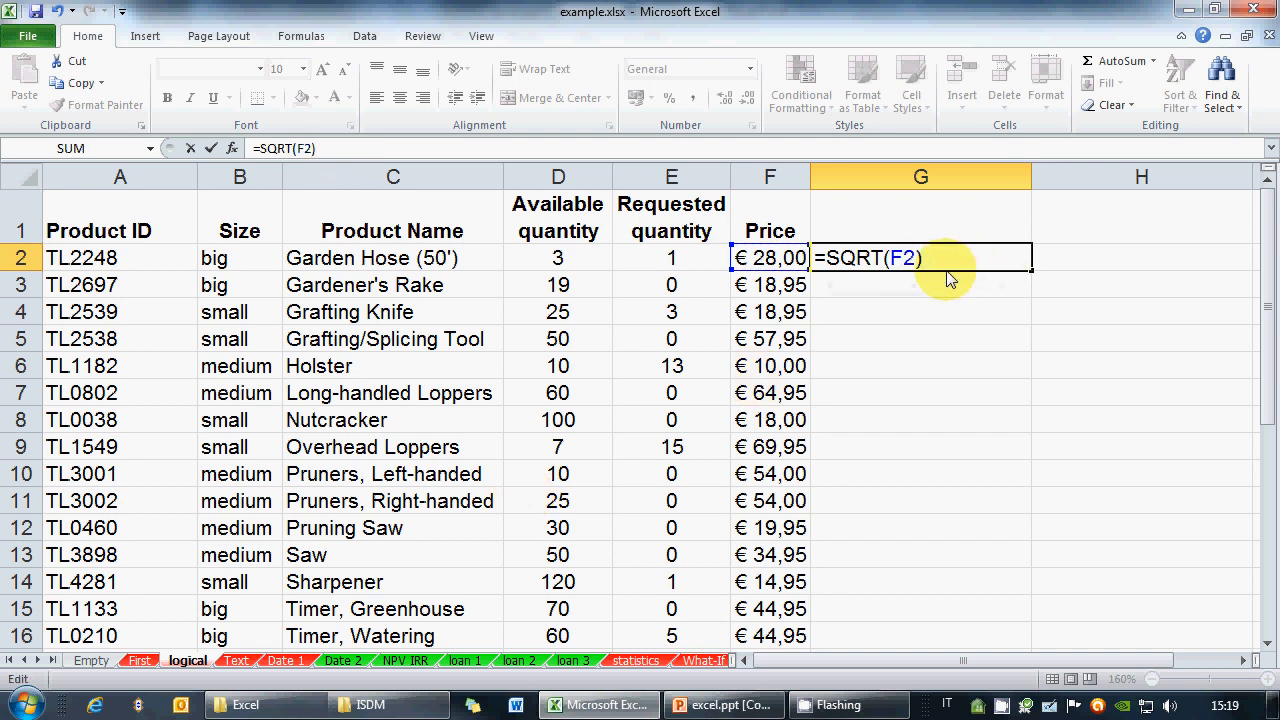
pyautogui.press('Return')
# Fill G2's square-root formula down to G14 and check that G10 references F10
pyautogui.press('Up')
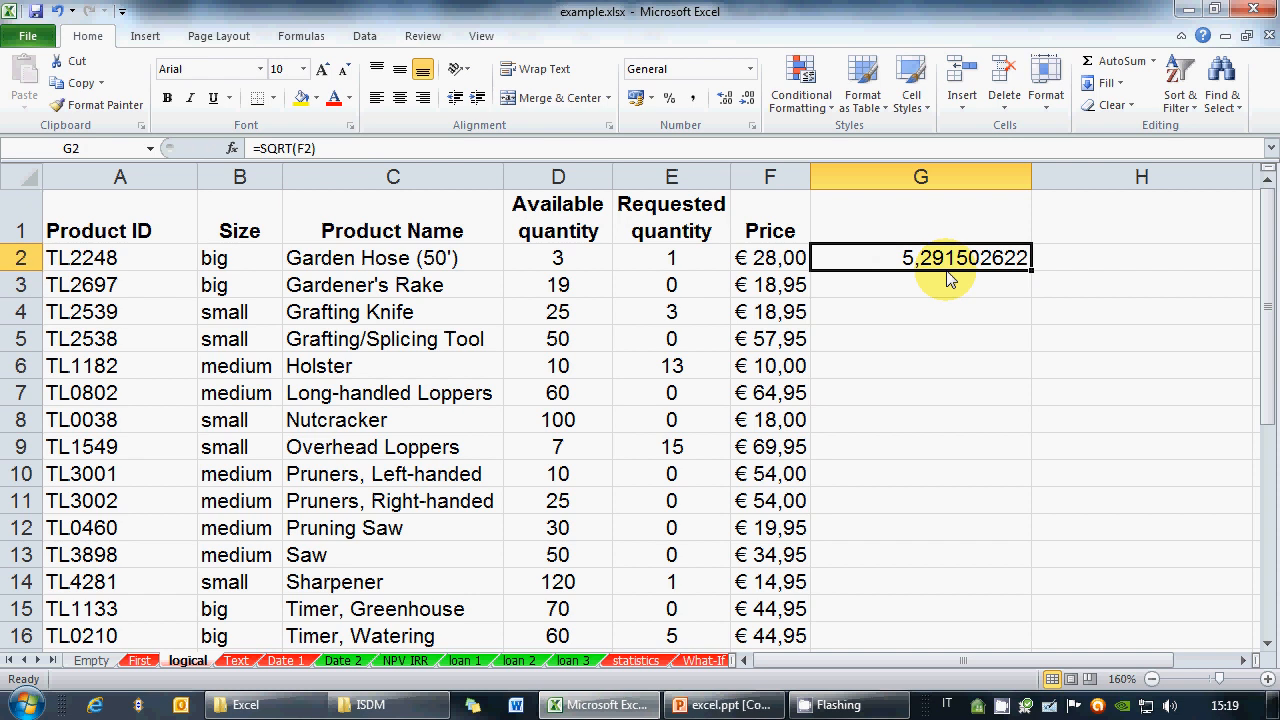
pyautogui.click(392, 150)
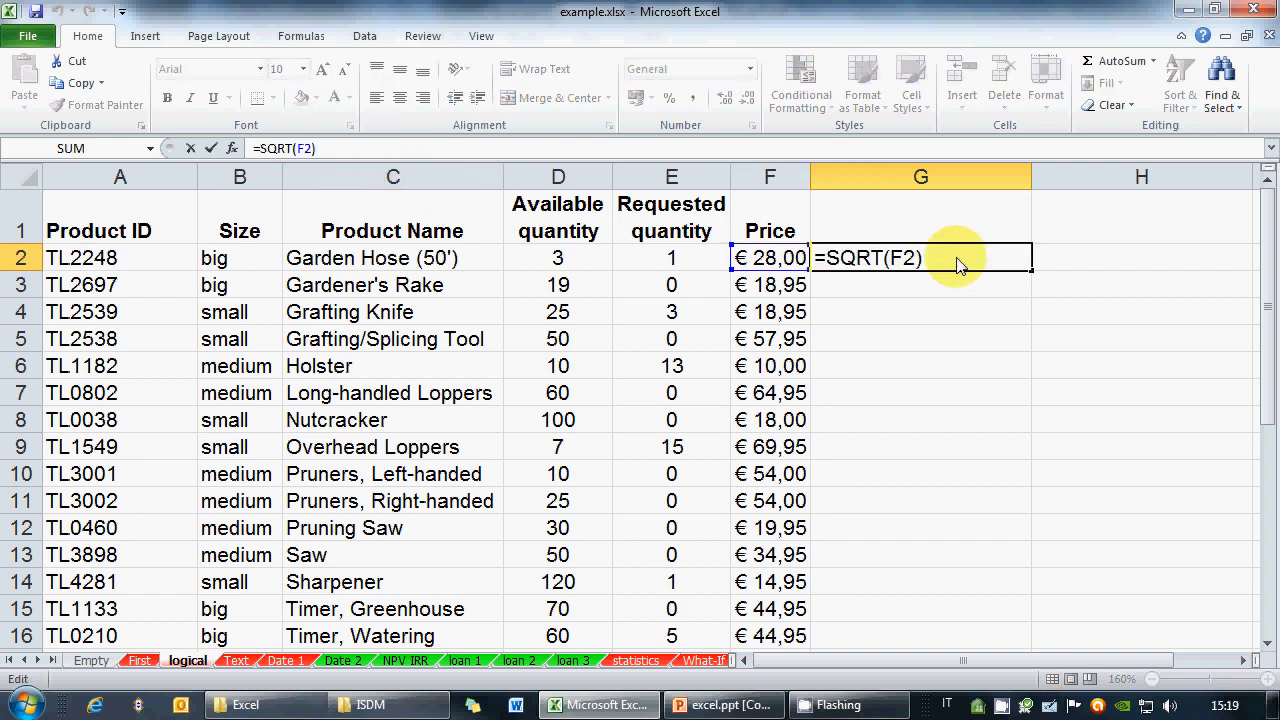
pyautogui.press('Escape')
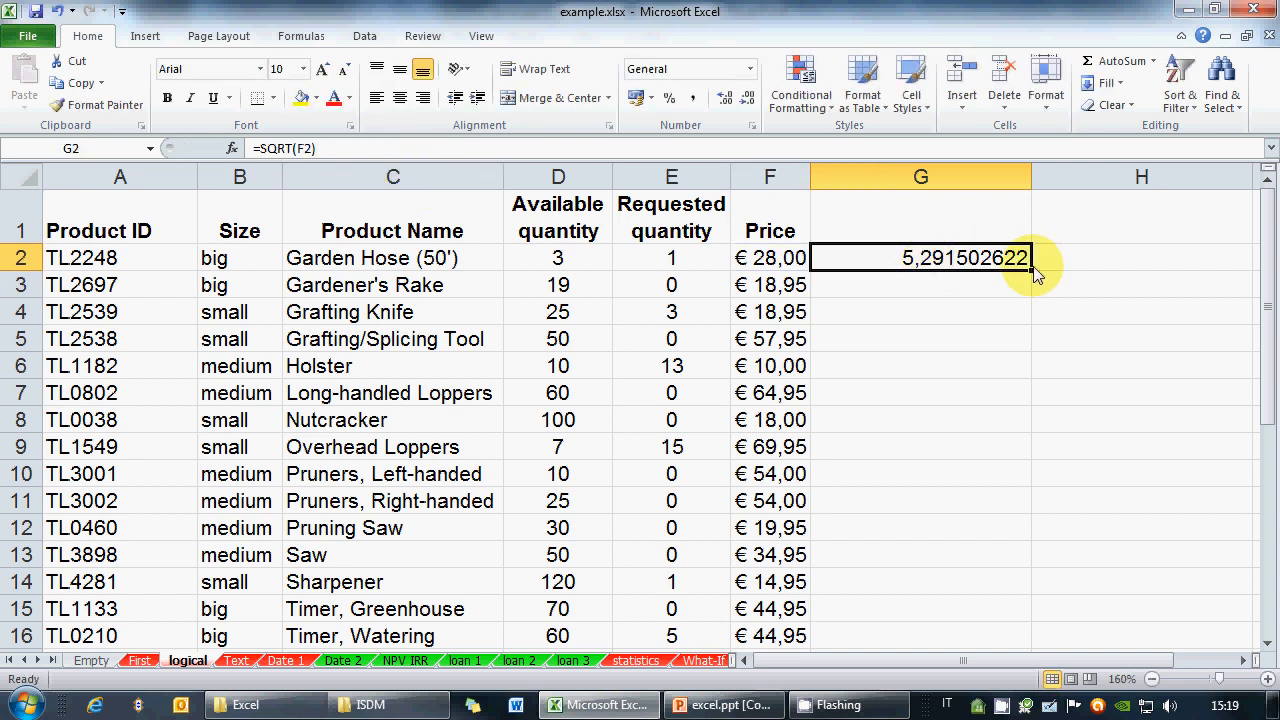
pyautogui.moveTo(1033, 278); pyautogui.dragTo(1035, 585)
pyautogui.click(910, 474)
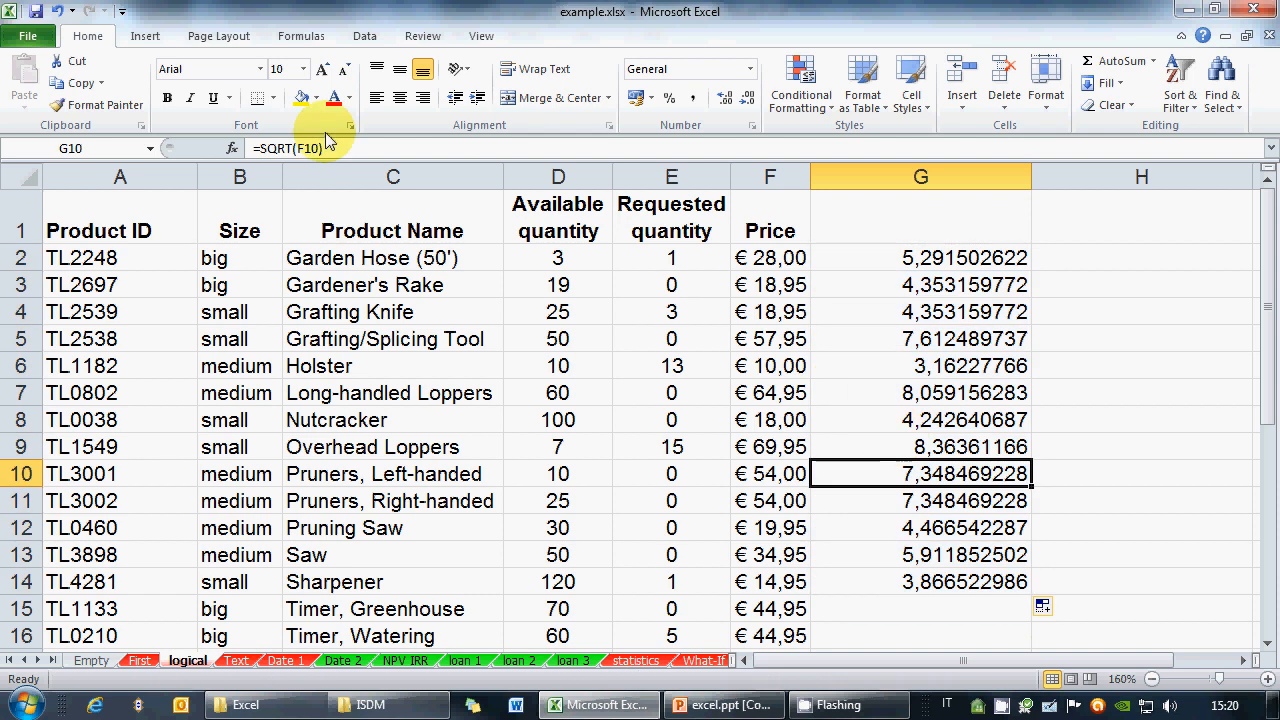
pyautogui.click(328, 141)
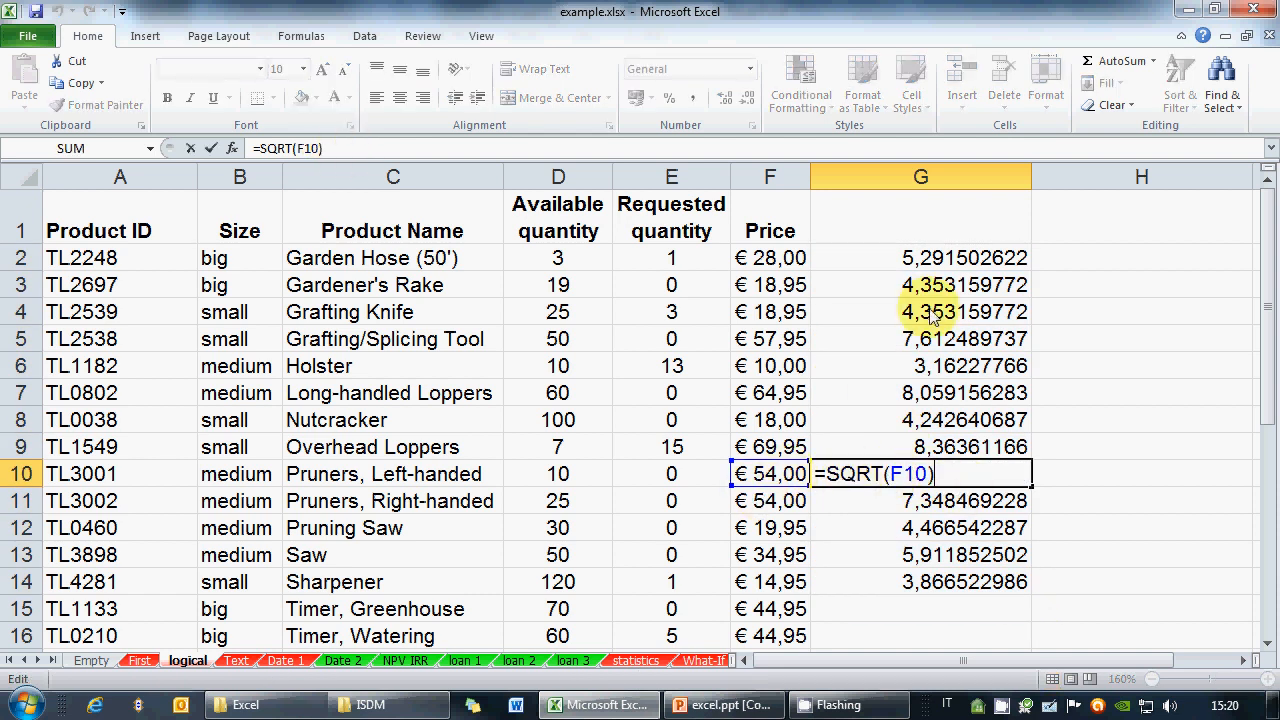
pyautogui.press('Escape')
# Clear the copied results from G3:G14 and reopen G2's formula for editing
pyautogui.click(920, 257)
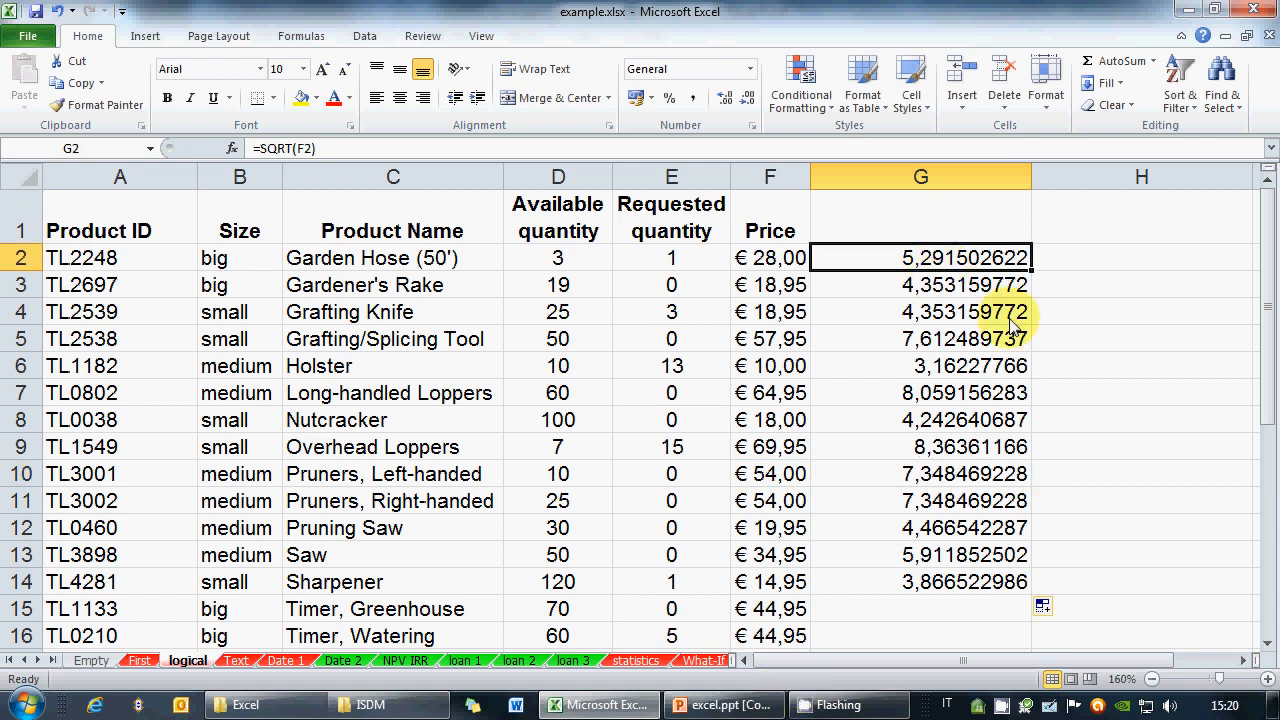
pyautogui.moveTo(1010, 285); pyautogui.dragTo(959, 578)
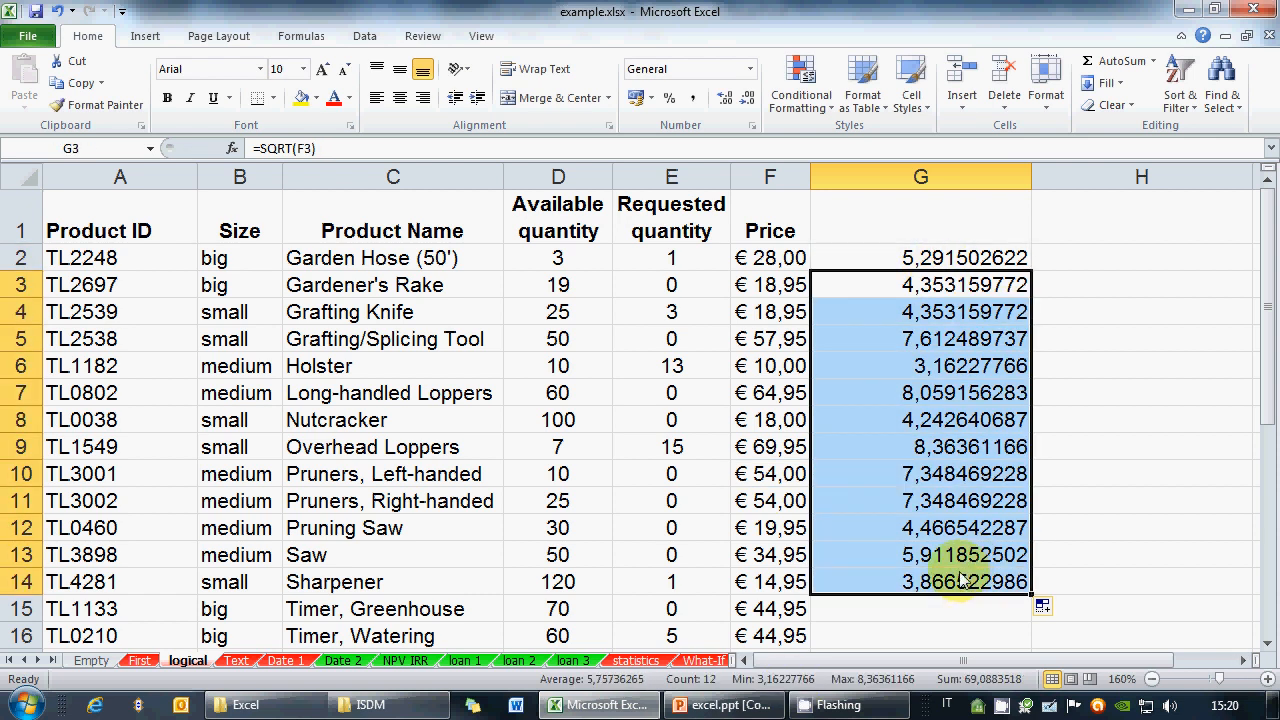
pyautogui.press('Delete')
pyautogui.press('Up')
pyautogui.press('Up')
pyautogui.press('Down')
pyautogui.press('F2')
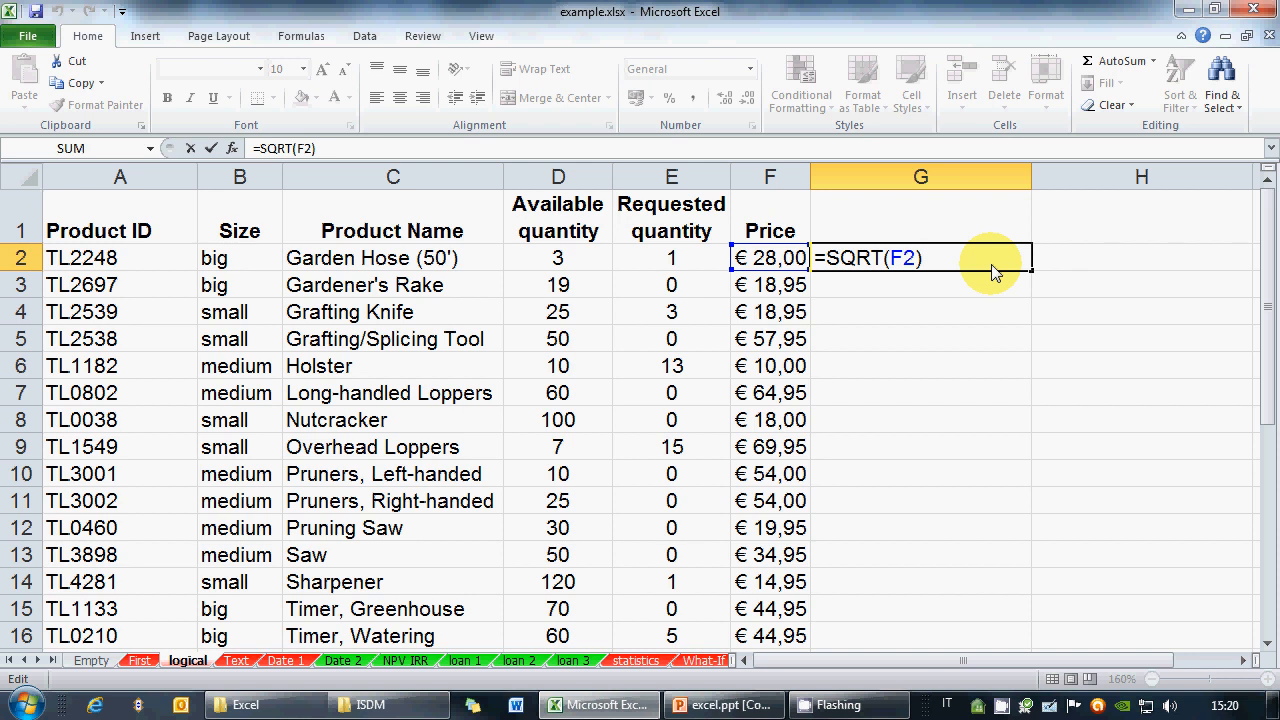
# Change G2's formula to =SQRT(D2-E2), available minus requested quantity
pyautogui.press('BackSpace')
pyautogui.press('BackSpace')
pyautogui.press('BackSpace')
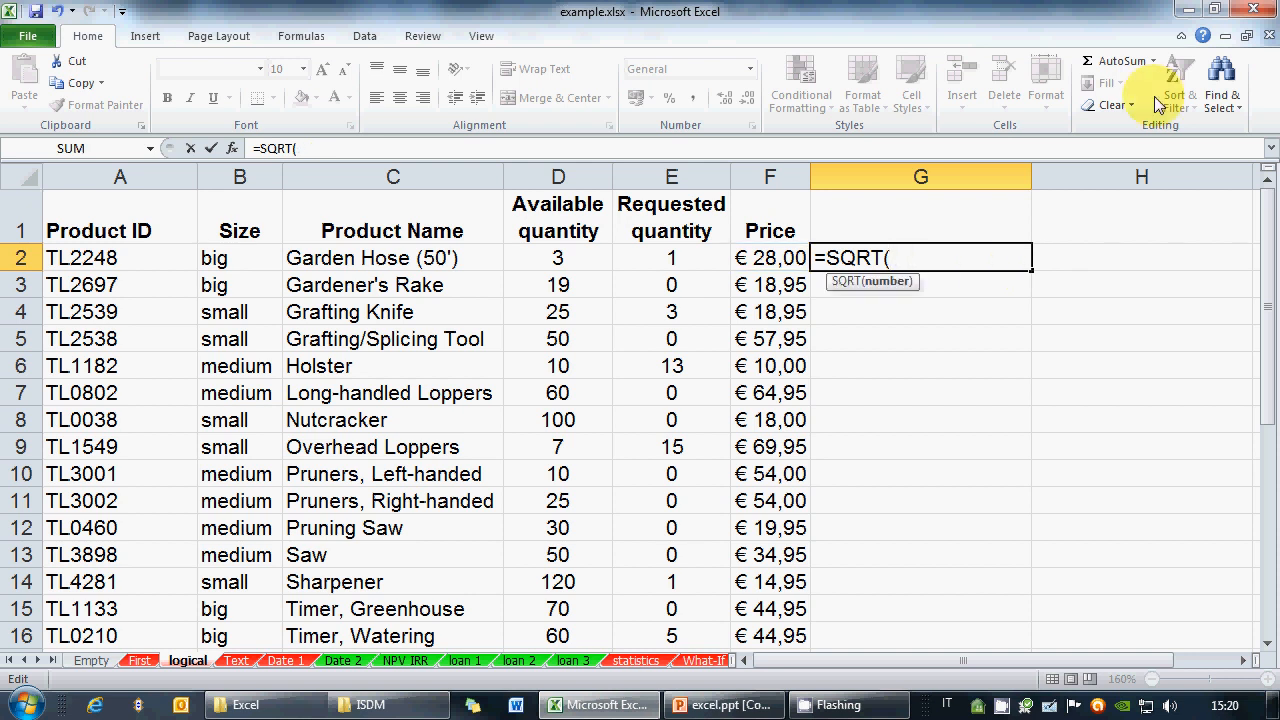
pyautogui.click(571, 260)
pyautogui.write('-')
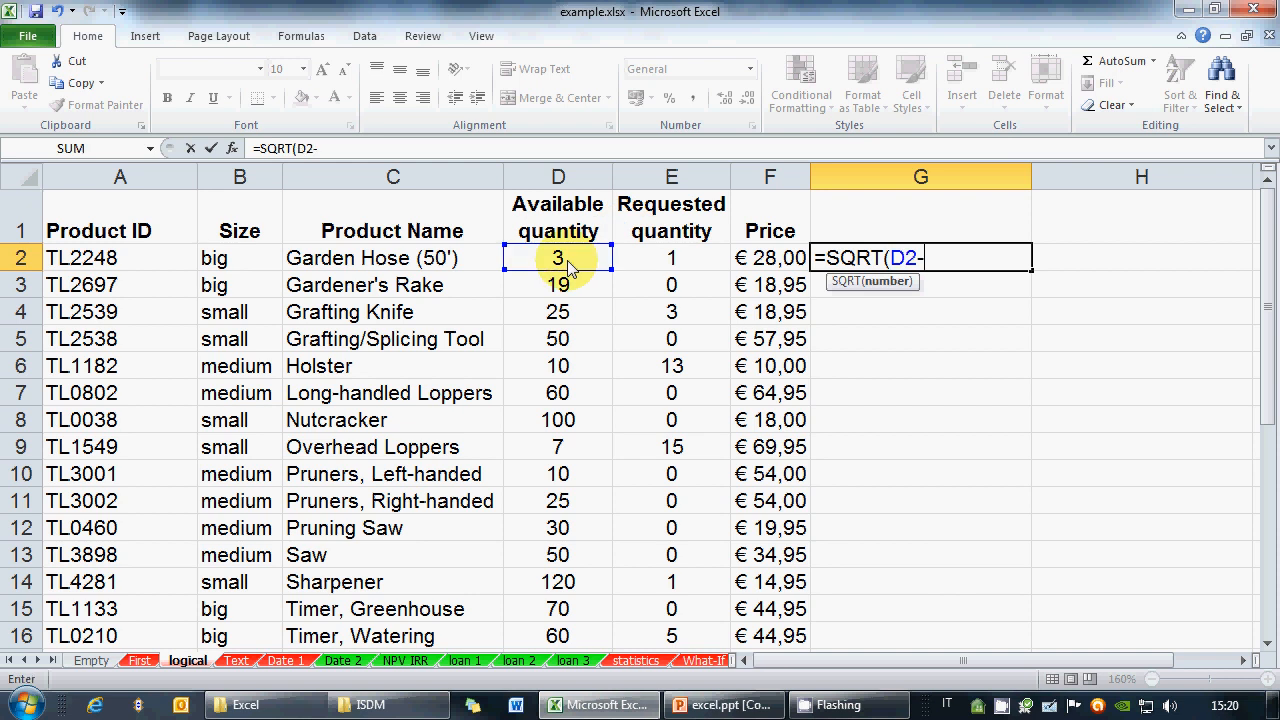
pyautogui.click(670, 258)
pyautogui.write(')')
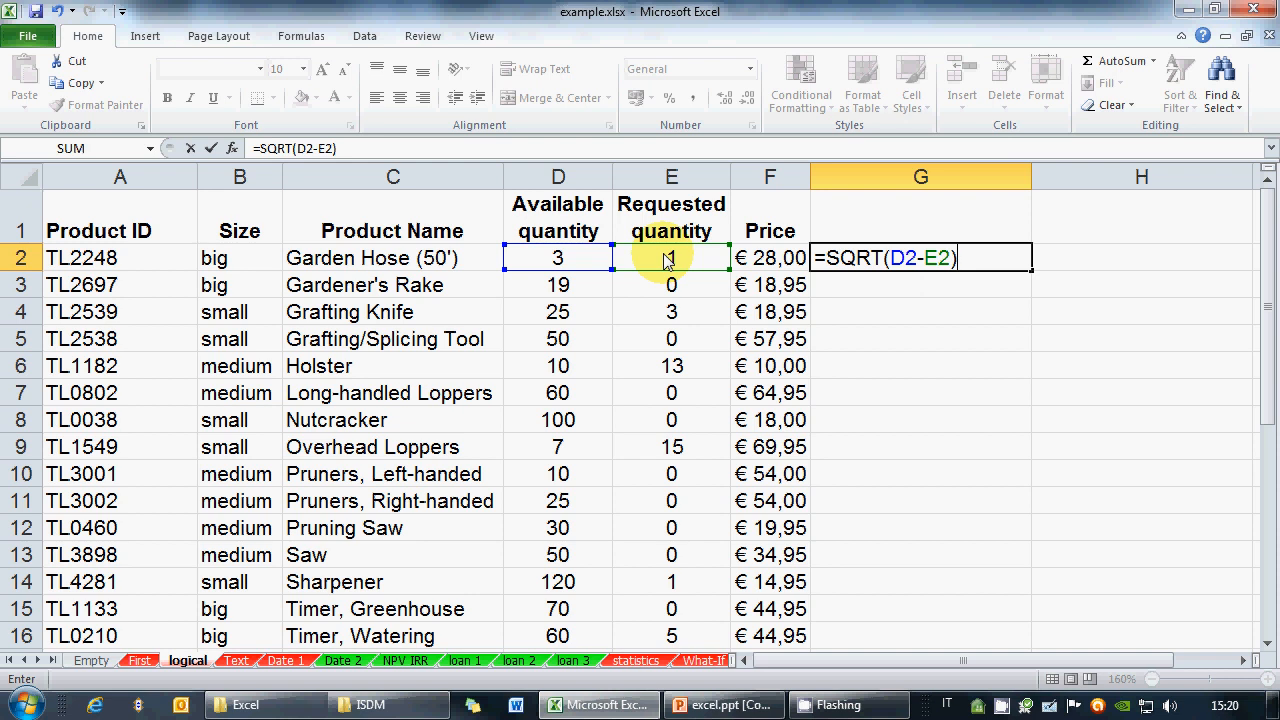
pyautogui.click(14, 700)
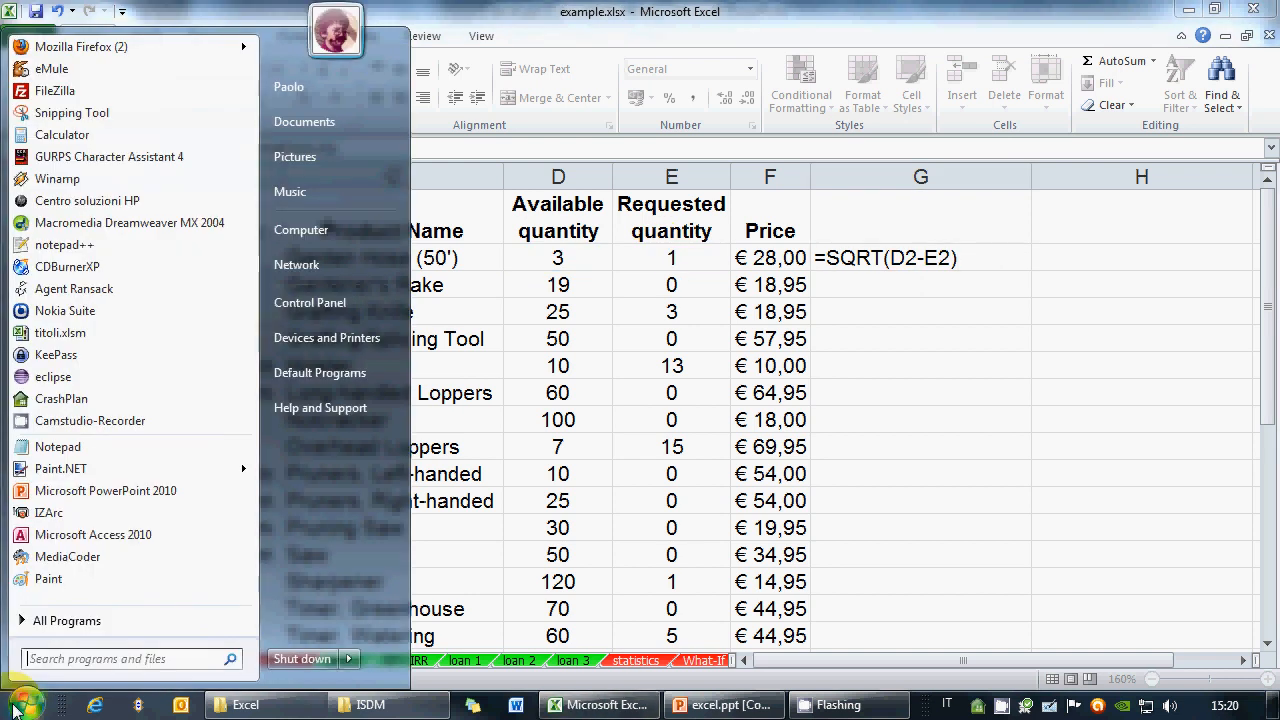
# Launch Math Input Panel from Accessories and erase the old handwritten expression
pyautogui.click(105, 622)
pyautogui.click(60, 63)
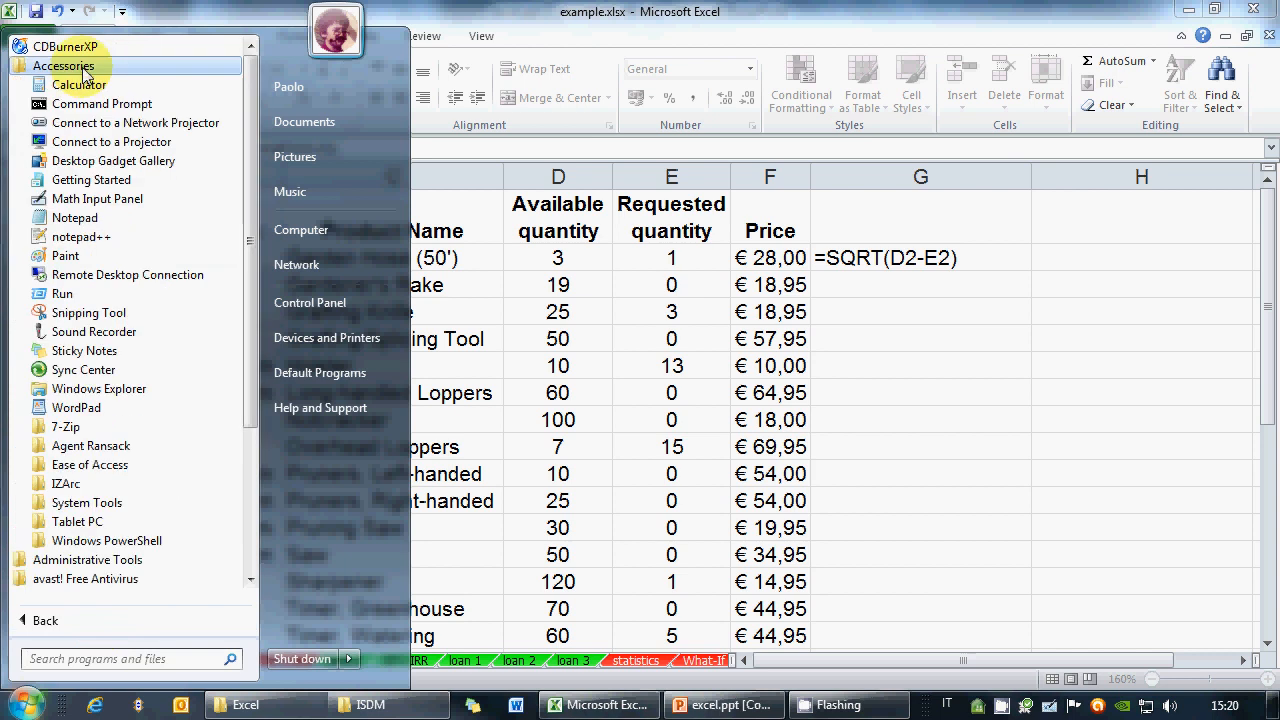
pyautogui.click(90, 200)
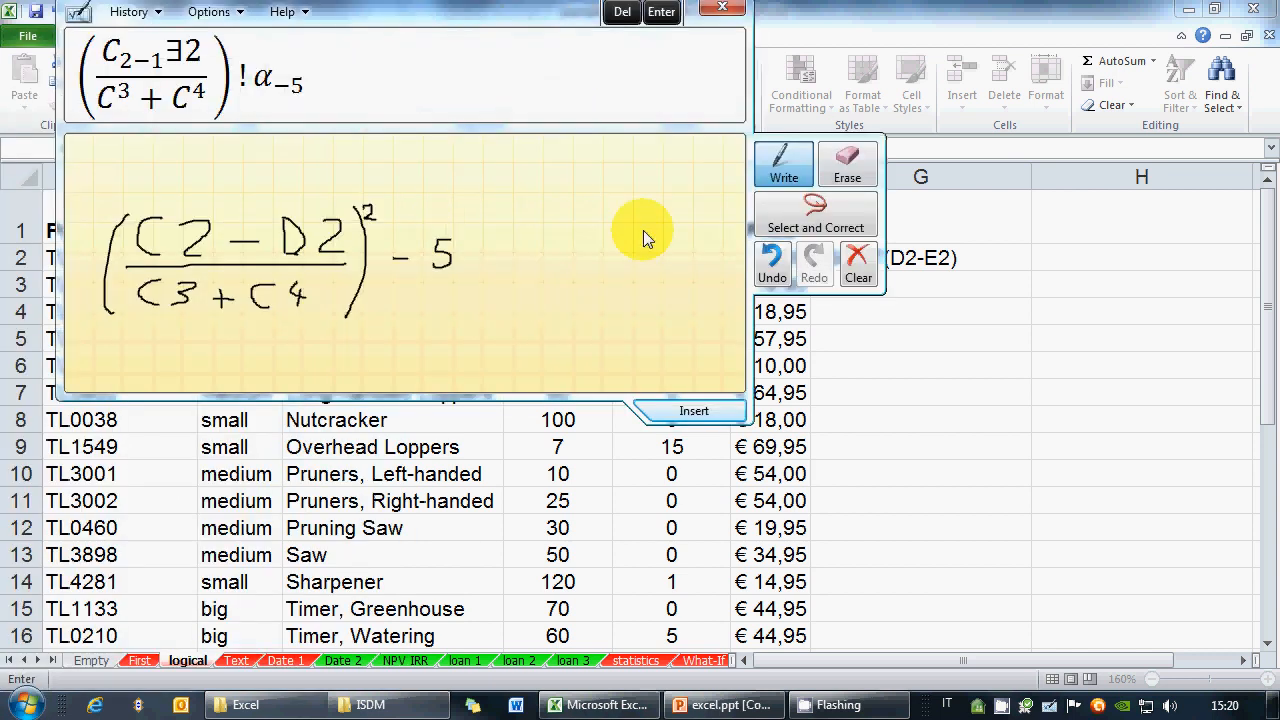
pyautogui.moveTo(182, 240); pyautogui.dragTo(478, 204)
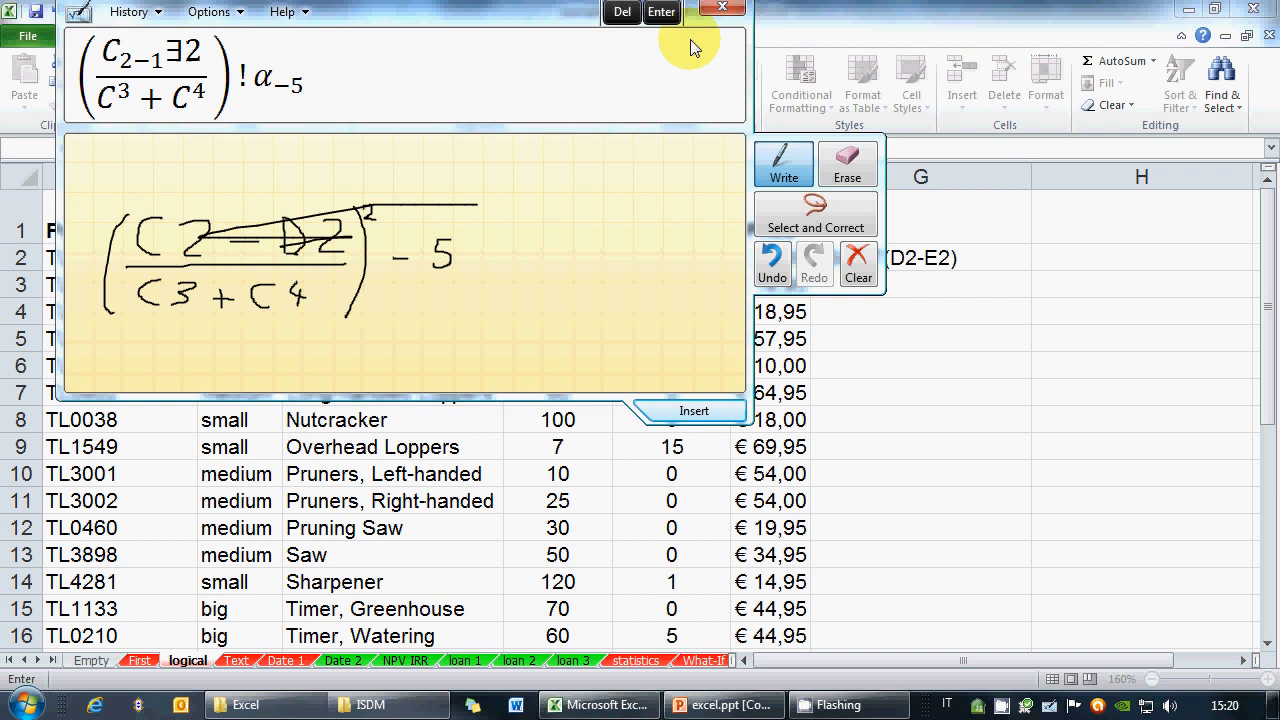
pyautogui.click(841, 174)
pyautogui.moveTo(371, 272)
pyautogui.mouseDown()
pyautogui.moveTo(298, 245)
pyautogui.moveTo(180, 251)
pyautogui.moveTo(177, 229)
pyautogui.moveTo(158, 297)
pyautogui.moveTo(307, 257)
pyautogui.mouseUp()
pyautogui.moveTo(426, 241); pyautogui.dragTo(520, 214)
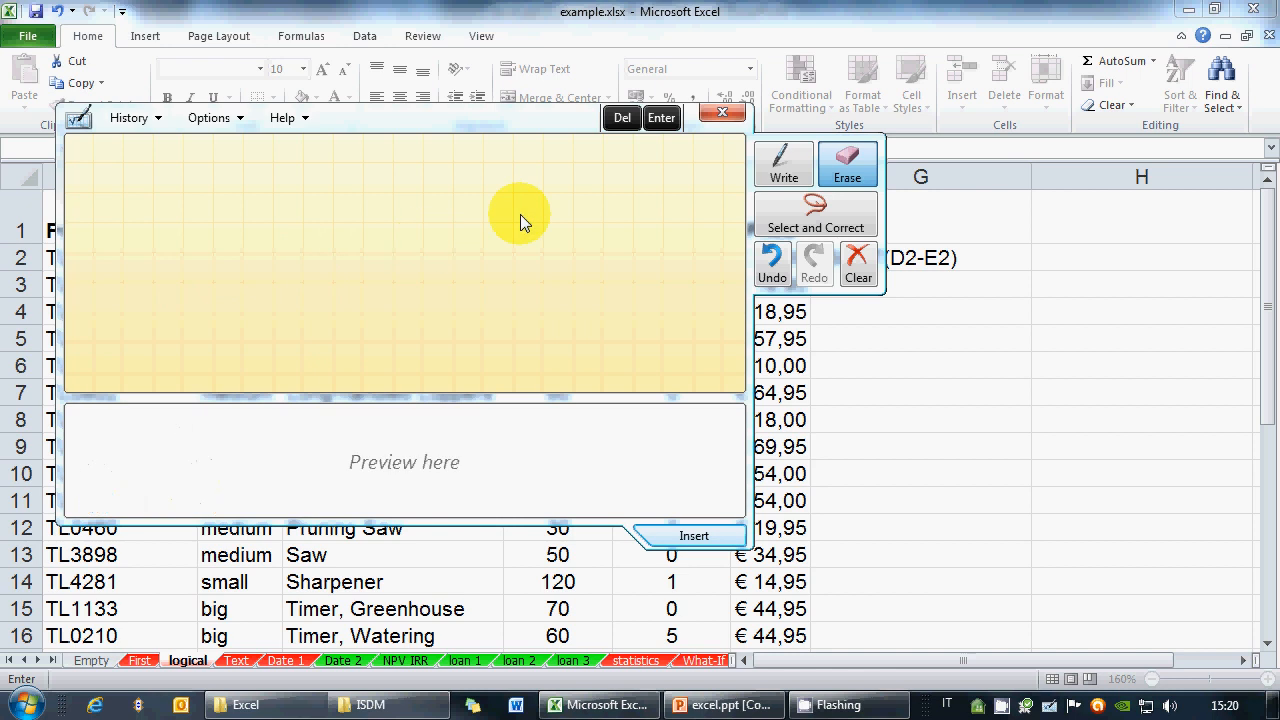
# Handwrite the square root of D2 − E2, then close Math Input Panel
pyautogui.click(781, 162)
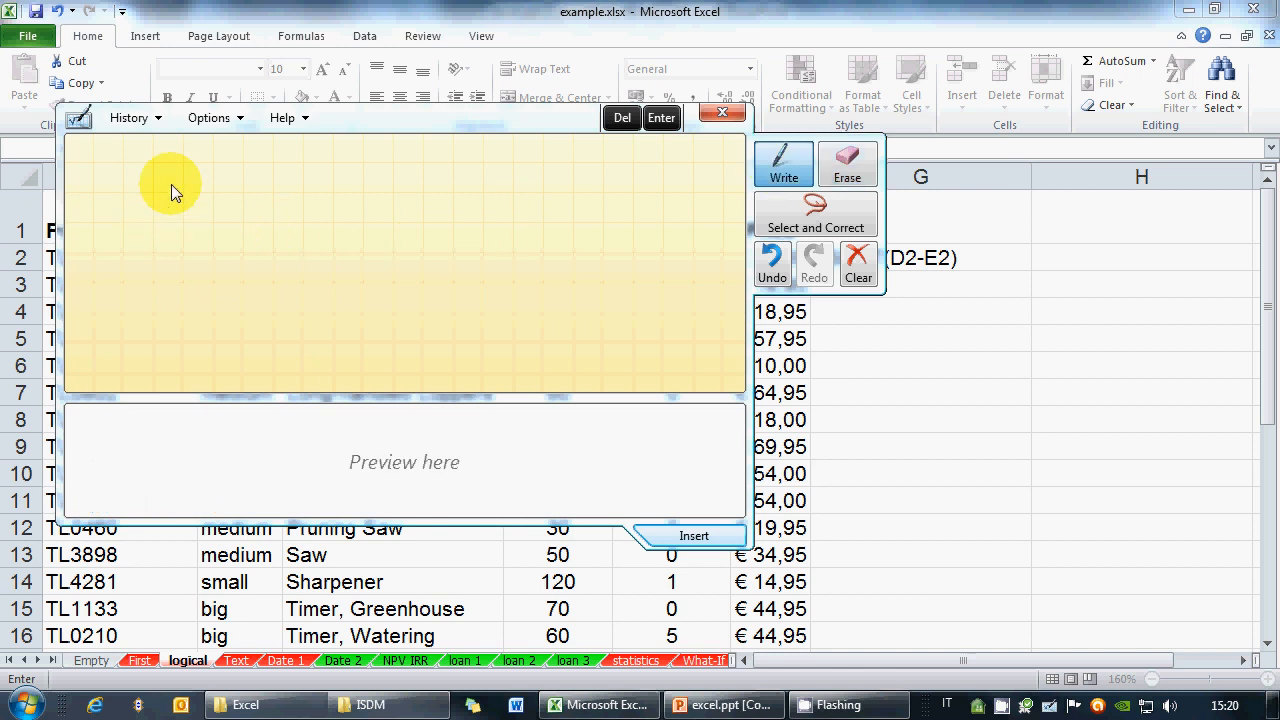
pyautogui.moveTo(171, 184); pyautogui.dragTo(349, 183)
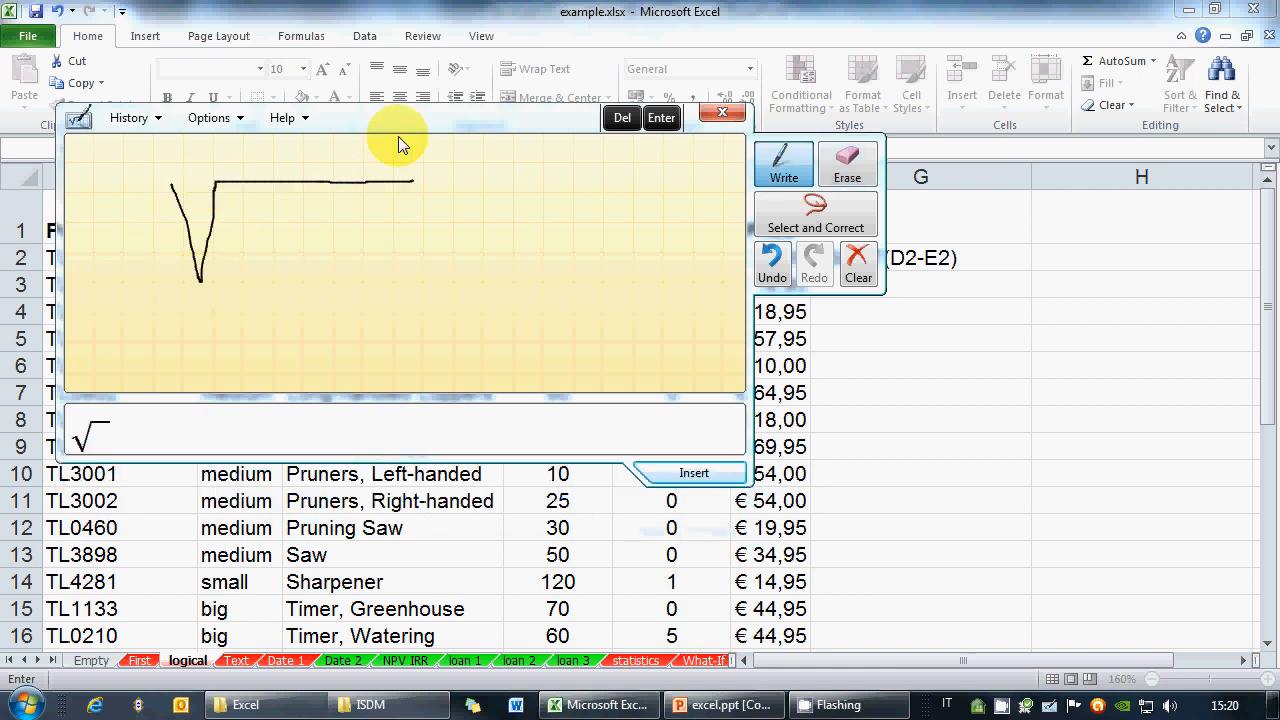
pyautogui.moveTo(387, 120); pyautogui.dragTo(436, 175)
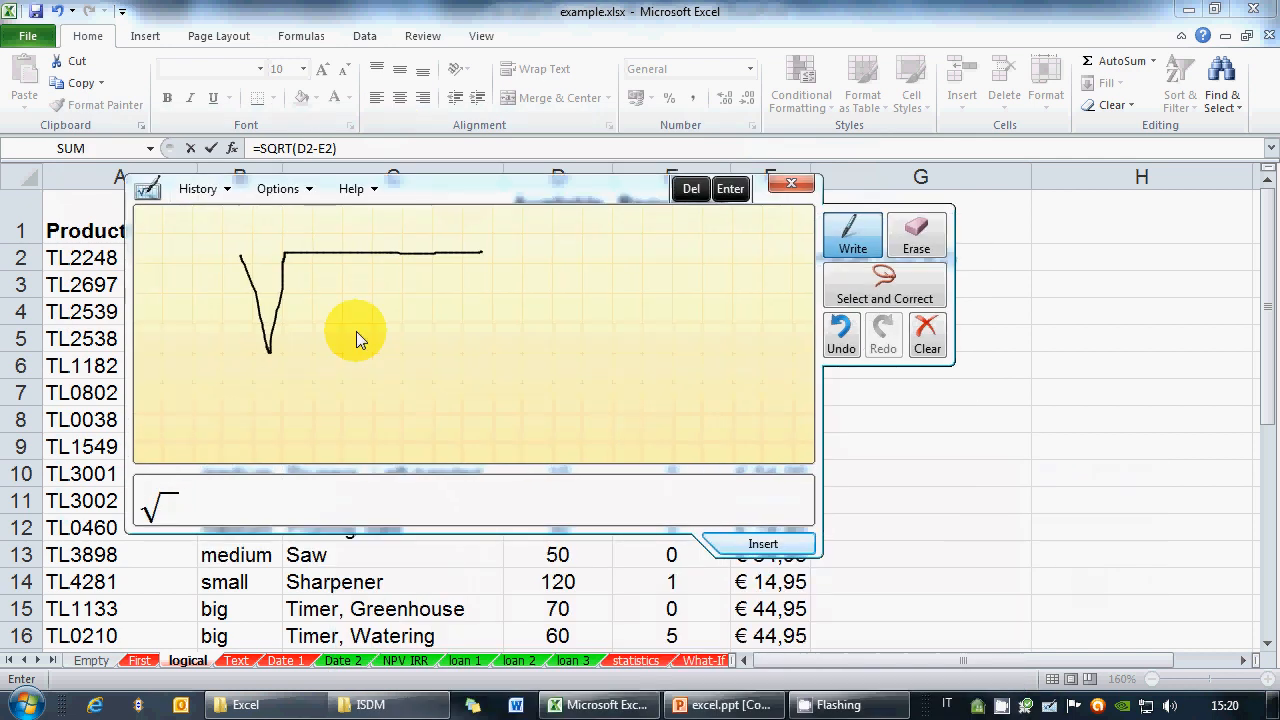
pyautogui.moveTo(315, 301)
pyautogui.mouseDown()
pyautogui.moveTo(315, 326)
pyautogui.moveTo(325, 287)
pyautogui.moveTo(314, 284)
pyautogui.mouseUp()
pyautogui.moveTo(350, 291); pyautogui.dragTo(371, 320)
pyautogui.moveTo(383, 313)
pyautogui.mouseDown()
pyautogui.moveTo(432, 330)
pyautogui.moveTo(440, 290)
pyautogui.moveTo(471, 335)
pyautogui.mouseUp()
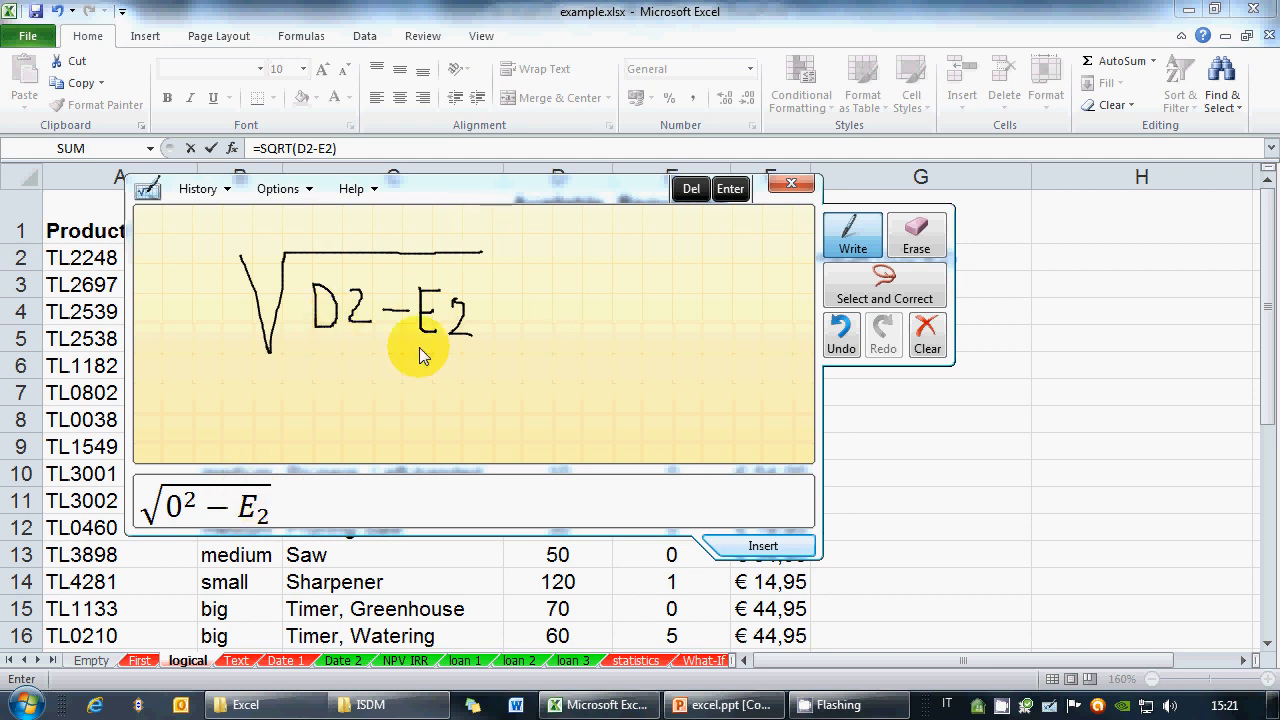
pyautogui.click(779, 190)
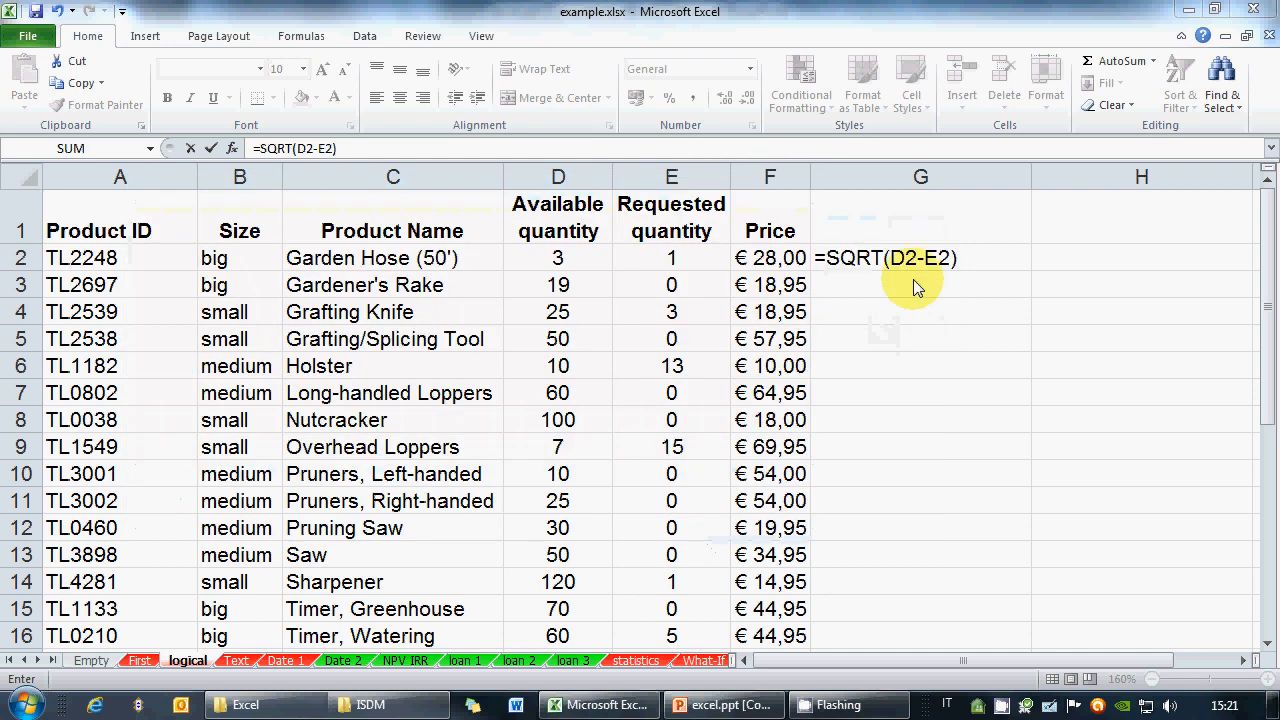
# Commit =SQRT(D2-E2) and fill it down to G16, checking the #NUM! in G6 and G8
pyautogui.press('Return')
pyautogui.click(955, 258)
pyautogui.moveTo(1031, 272); pyautogui.dragTo(990, 640)
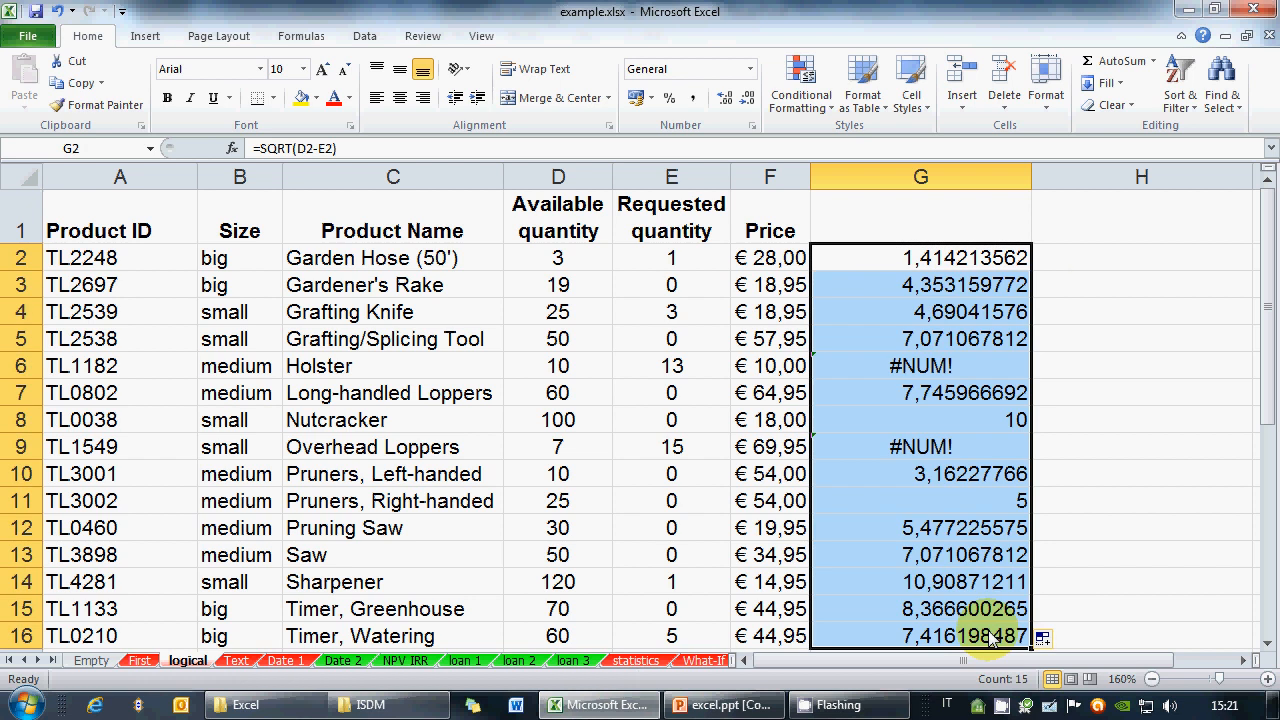
pyautogui.click(889, 365)
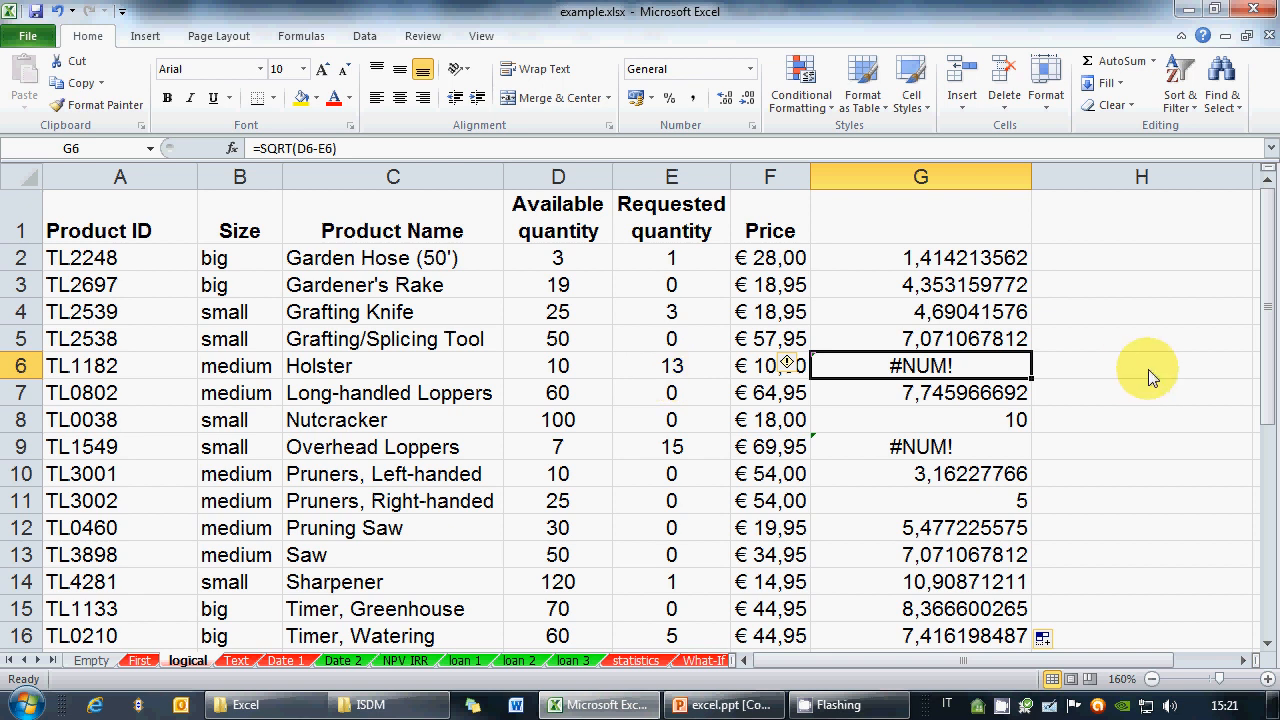
pyautogui.click(990, 424)
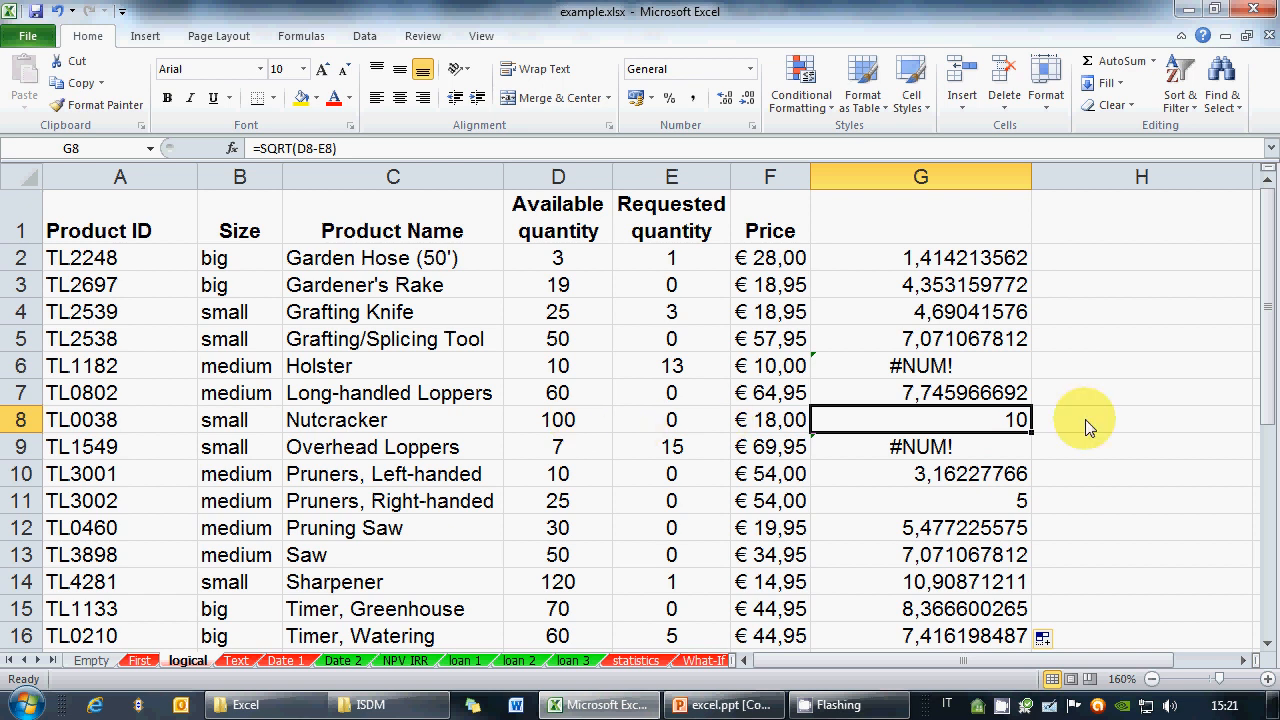
pyautogui.scroll(-3, 1084, 425)
pyautogui.scroll(3, 1062, 370)
pyautogui.click(1004, 261)
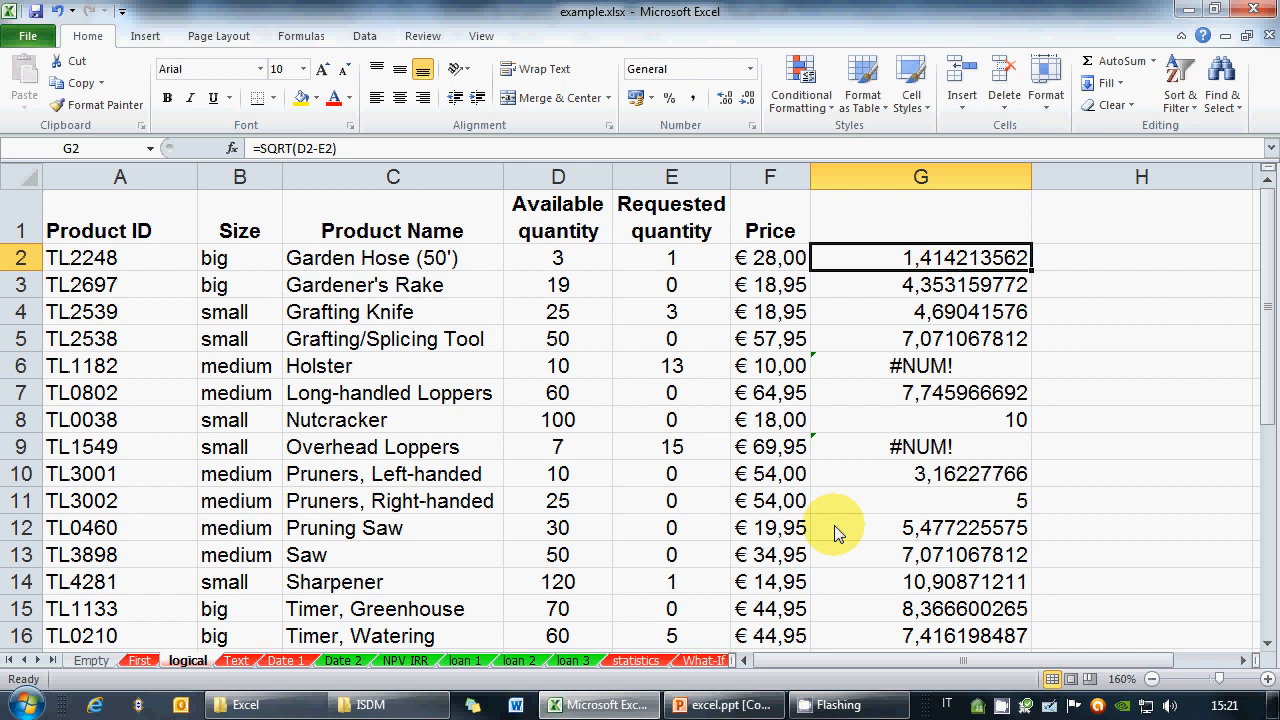
# Change G2 to =3*(SQRT(D2-E2)) and fill it down to G16
pyautogui.click(285, 148)
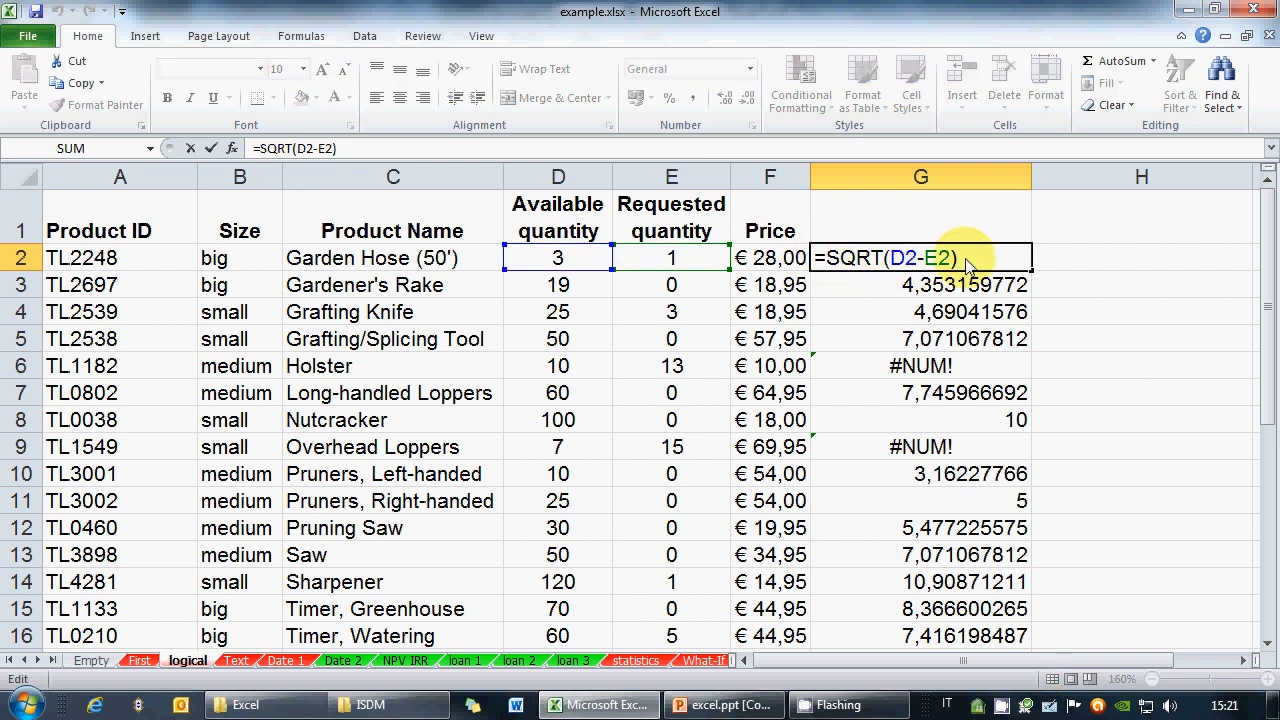
pyautogui.write('3*')
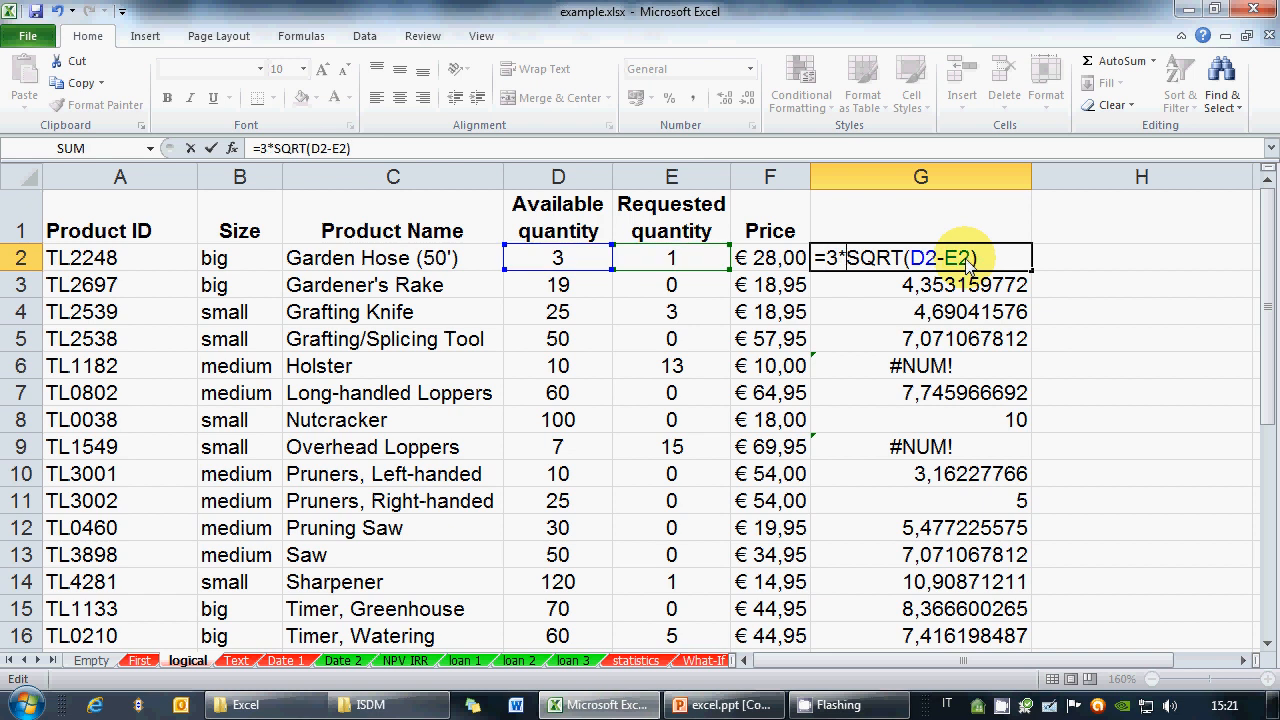
pyautogui.write('(')
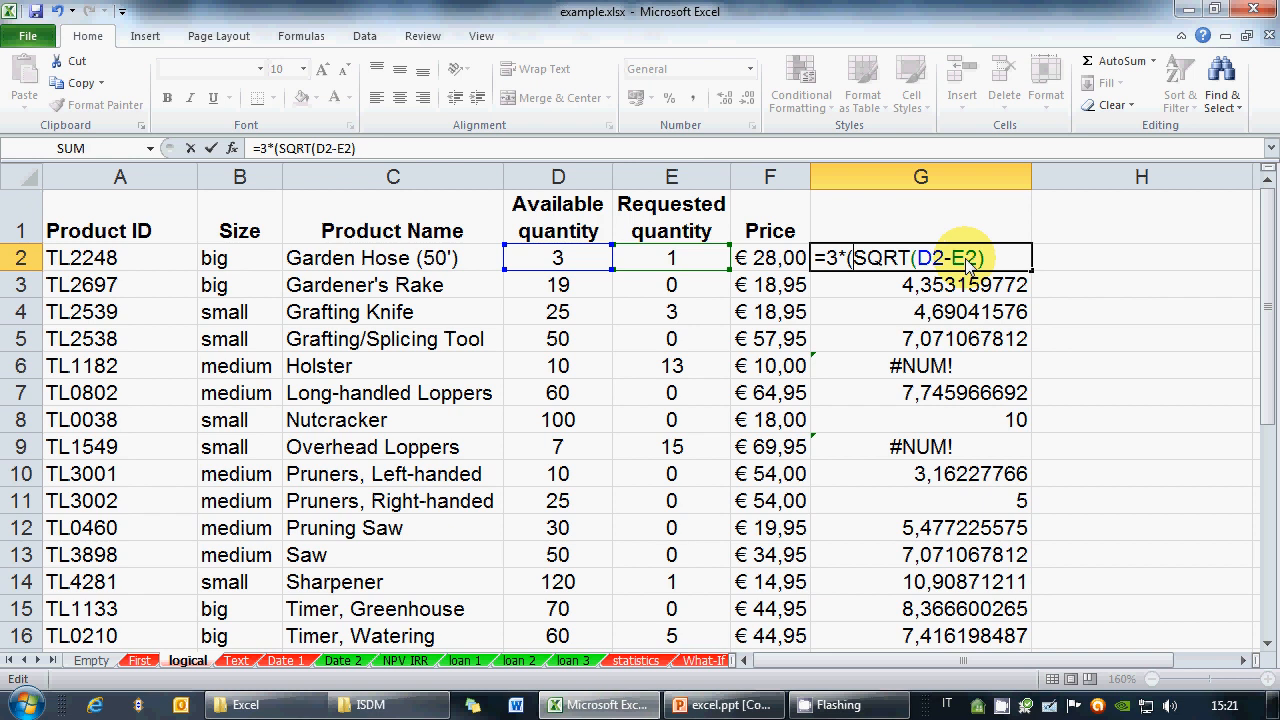
pyautogui.click(1010, 258)
pyautogui.write(')')
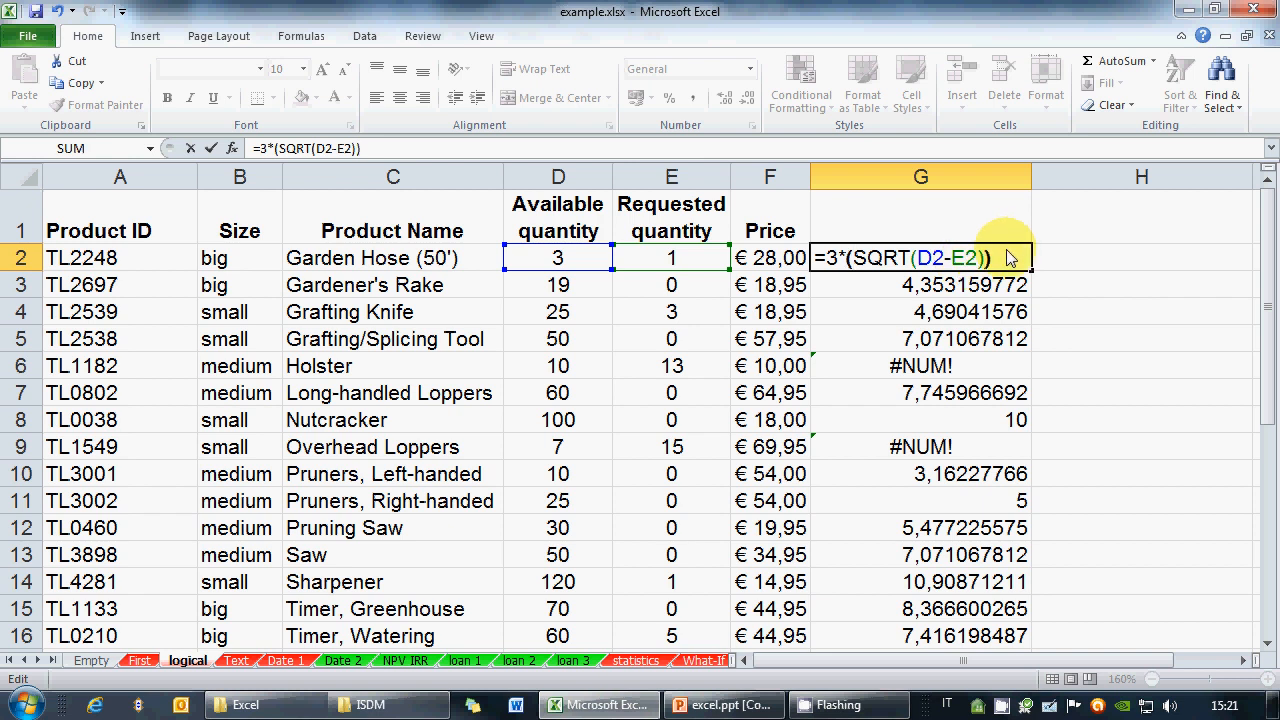
pyautogui.press('Return')
pyautogui.click(1010, 258)
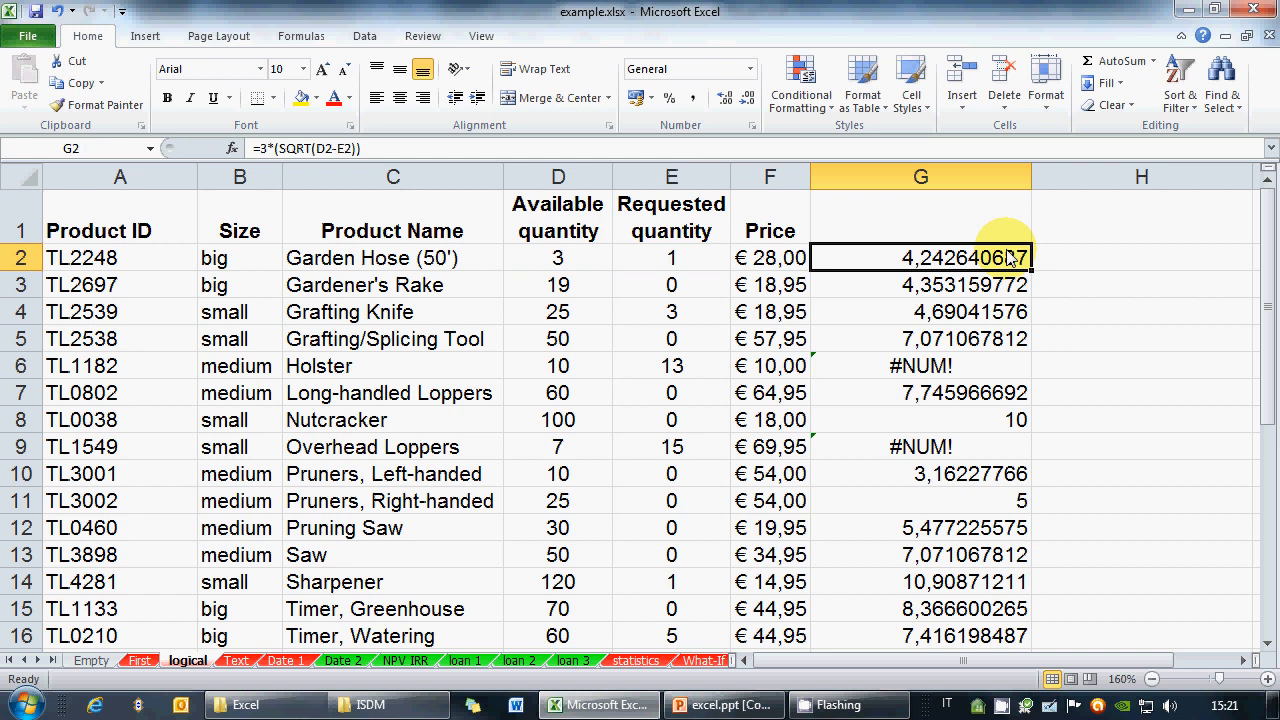
pyautogui.moveTo(1030, 270); pyautogui.dragTo(985, 640)
# Reopen G2's formula and select everything after the equals sign
pyautogui.click(1006, 258)
pyautogui.doubleClick(1000, 262)
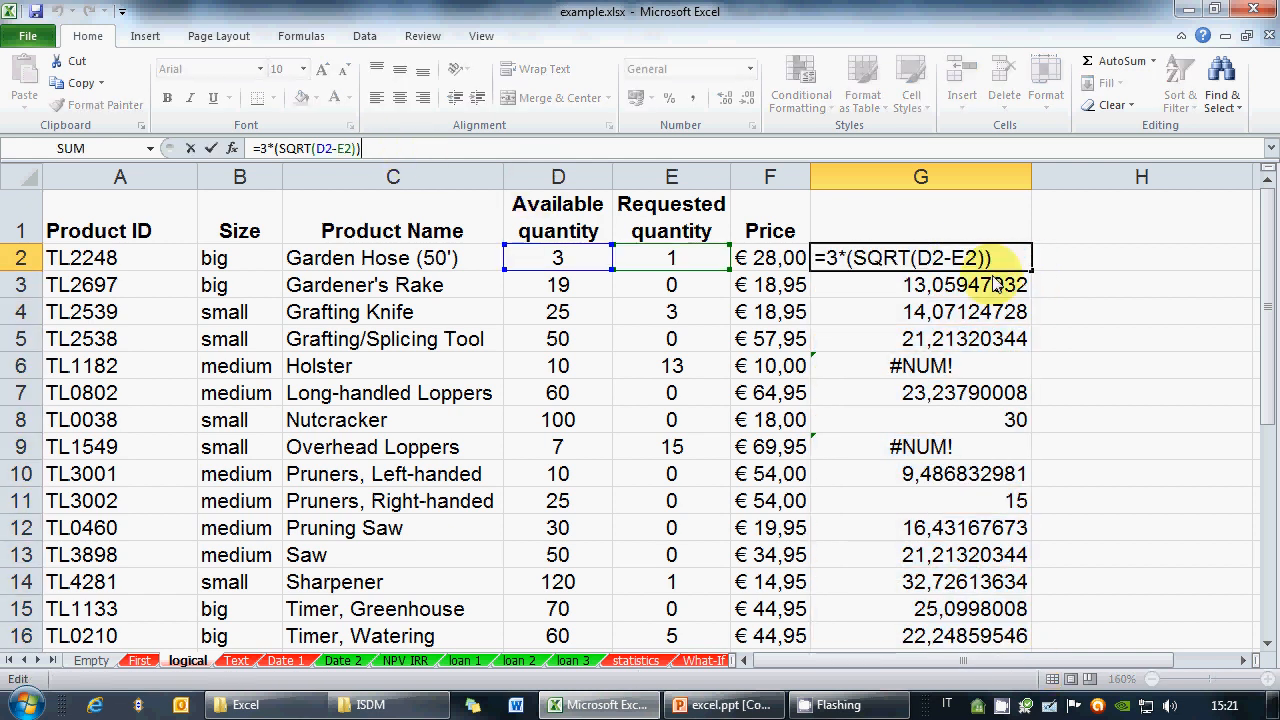
pyautogui.click(866, 259)
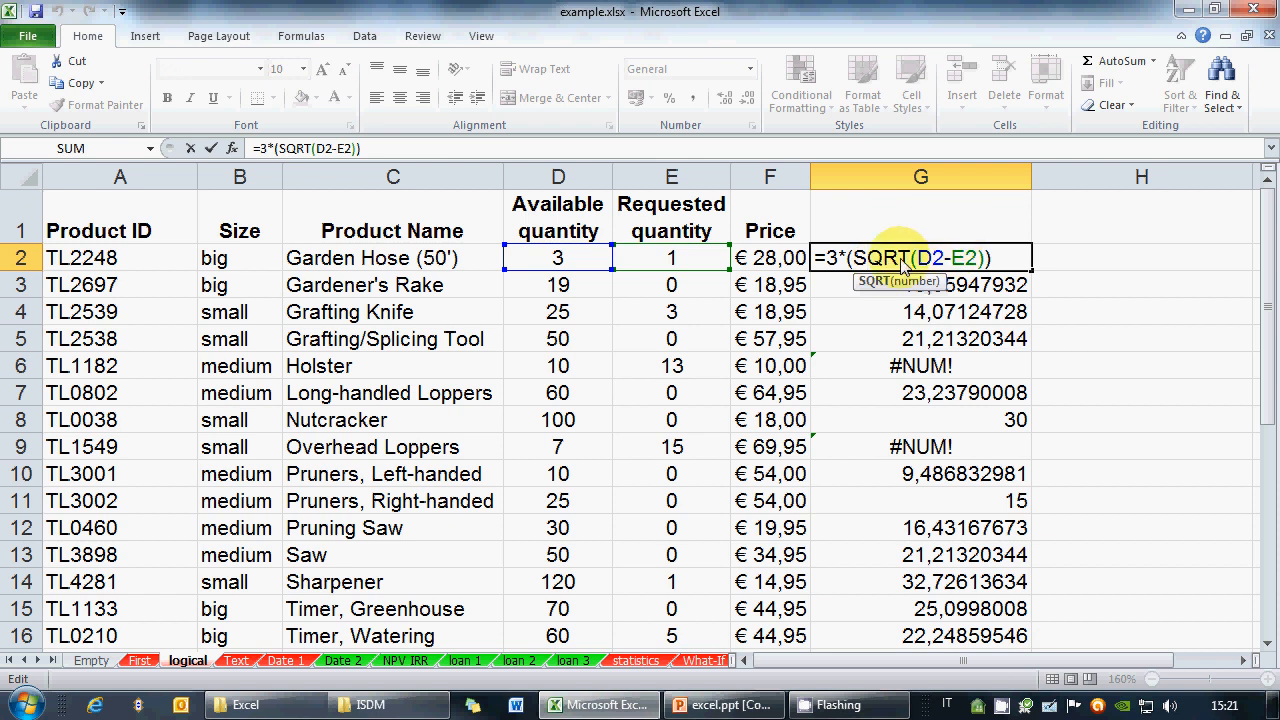
pyautogui.doubleClick(831, 258)
pyautogui.moveTo(857, 262); pyautogui.dragTo(1025, 265)
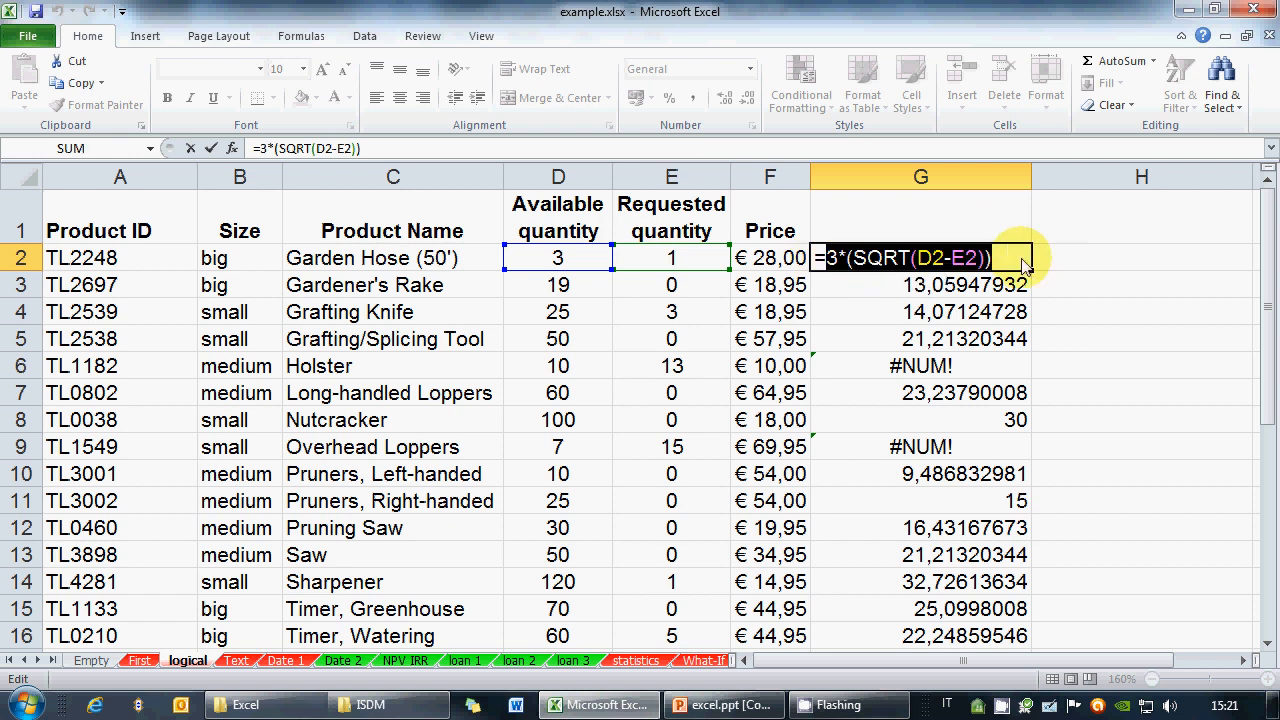
# Retype G2's formula as =SQRT(F2), highlighting the F2 and SQRT(F2) parts
pyautogui.write('SQRT(')
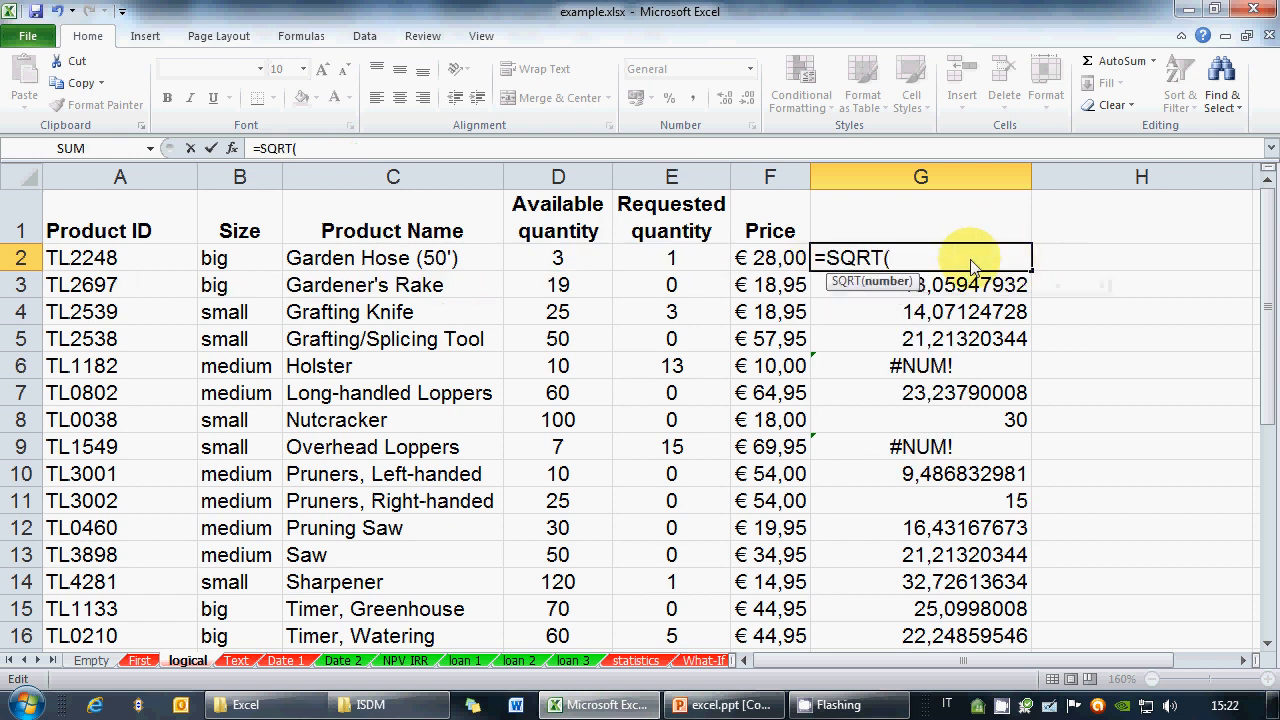
pyautogui.click(775, 260)
pyautogui.write(')')
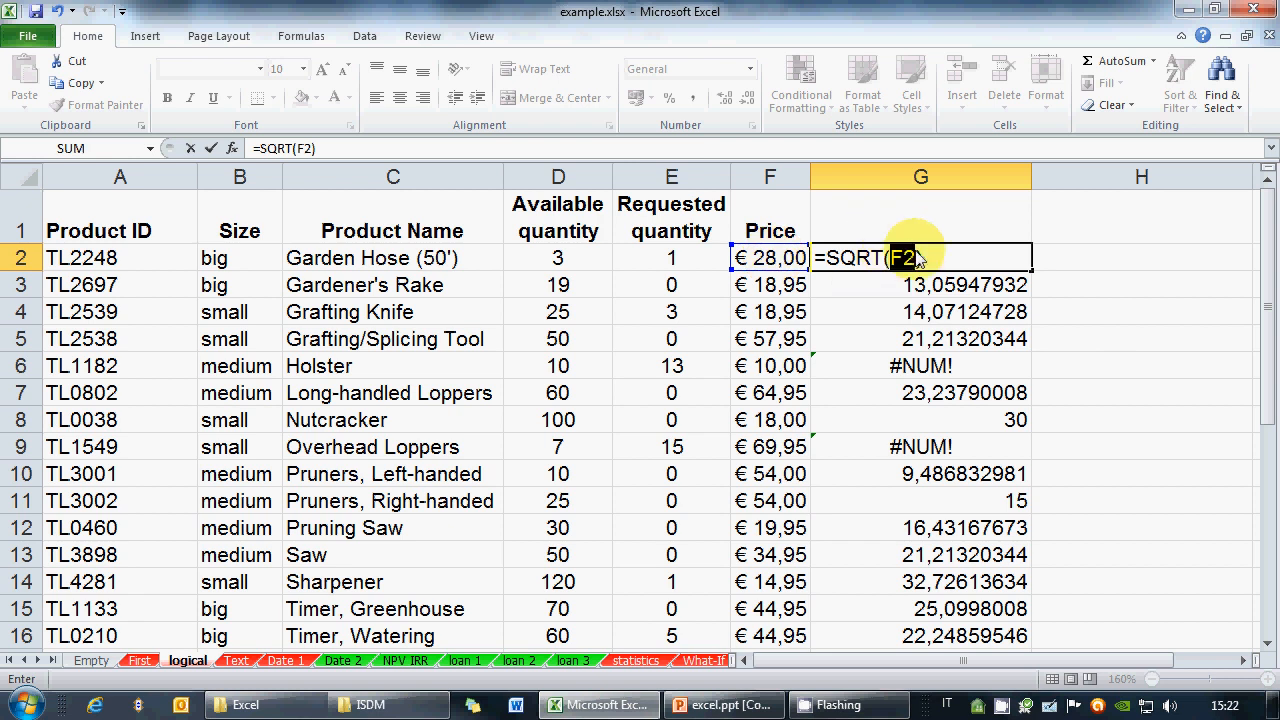
pyautogui.moveTo(894, 258); pyautogui.dragTo(962, 262)
pyautogui.click(861, 259)
pyautogui.click(962, 262)
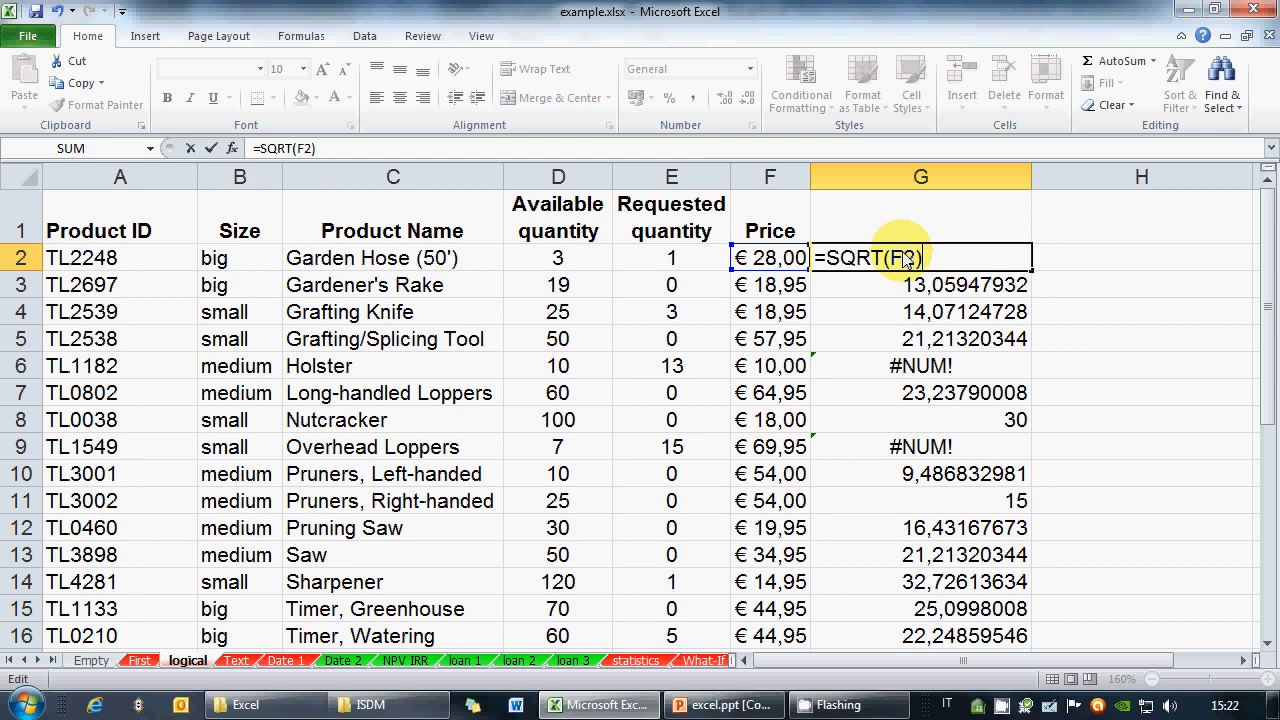
pyautogui.click(722, 705)
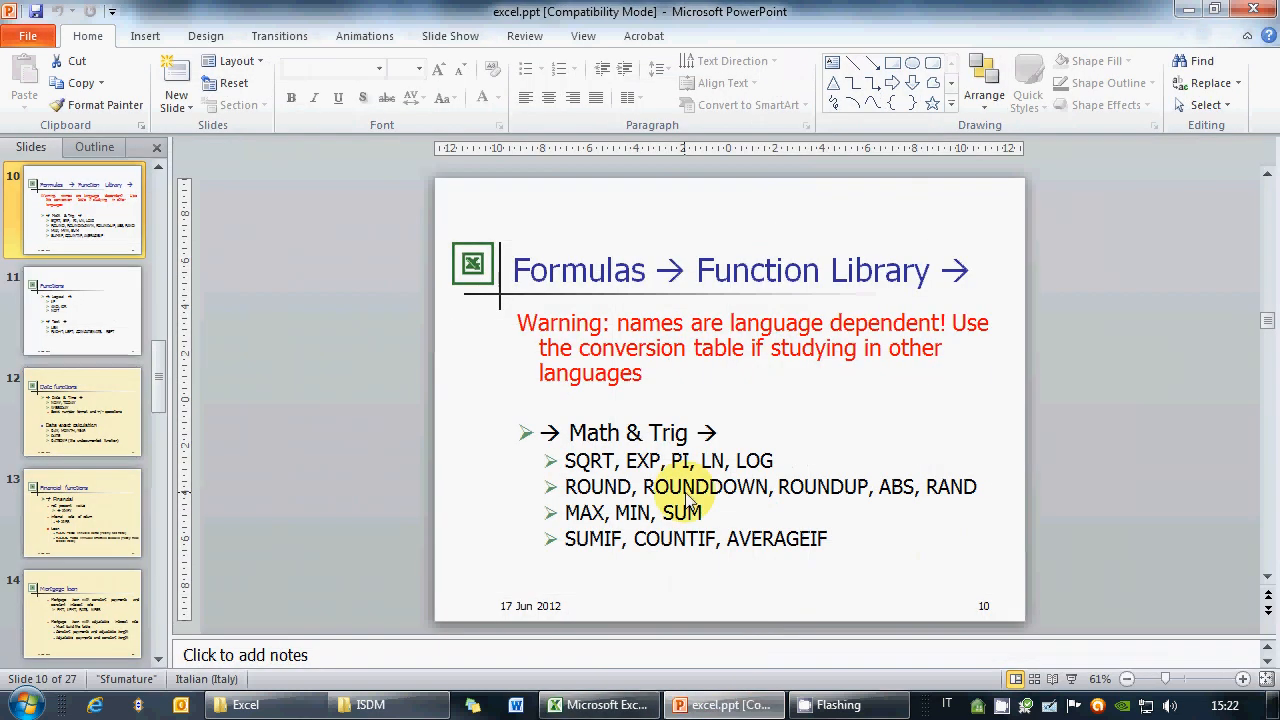
# Present slide 10 listing the Math & Trig functions, then end the slide show
pyautogui.click(1068, 679)
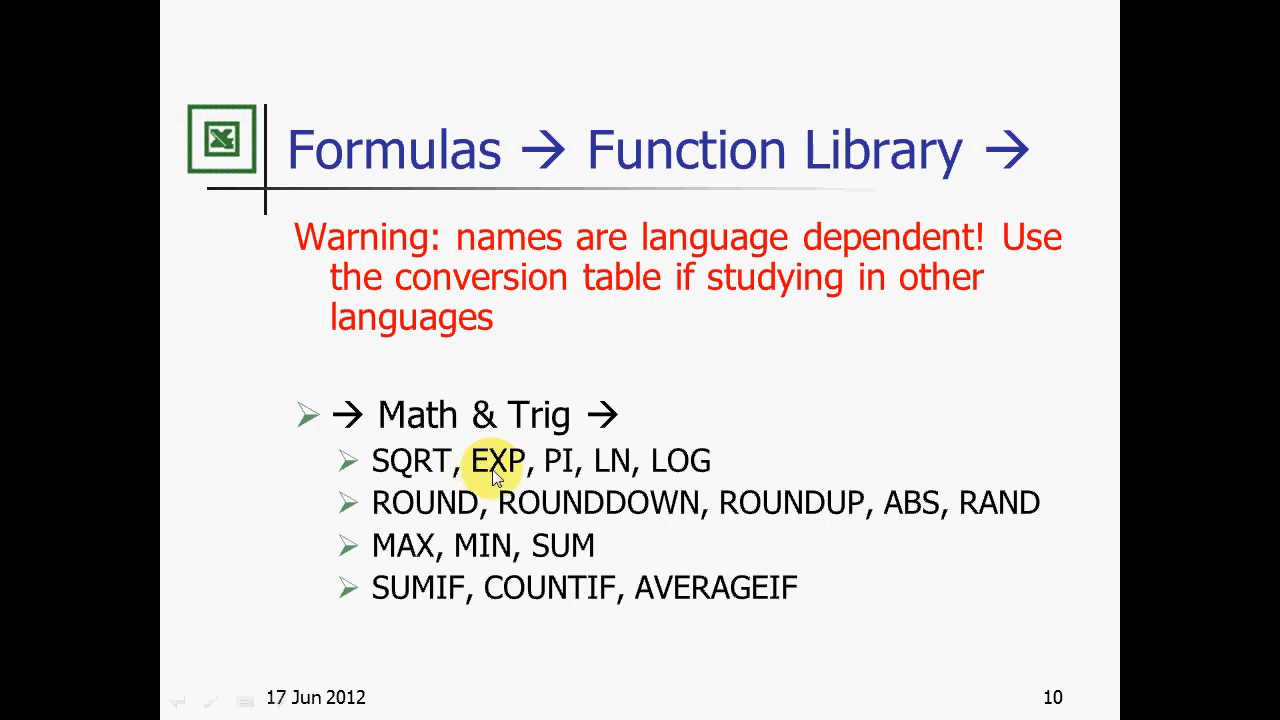
pyautogui.press('Escape')
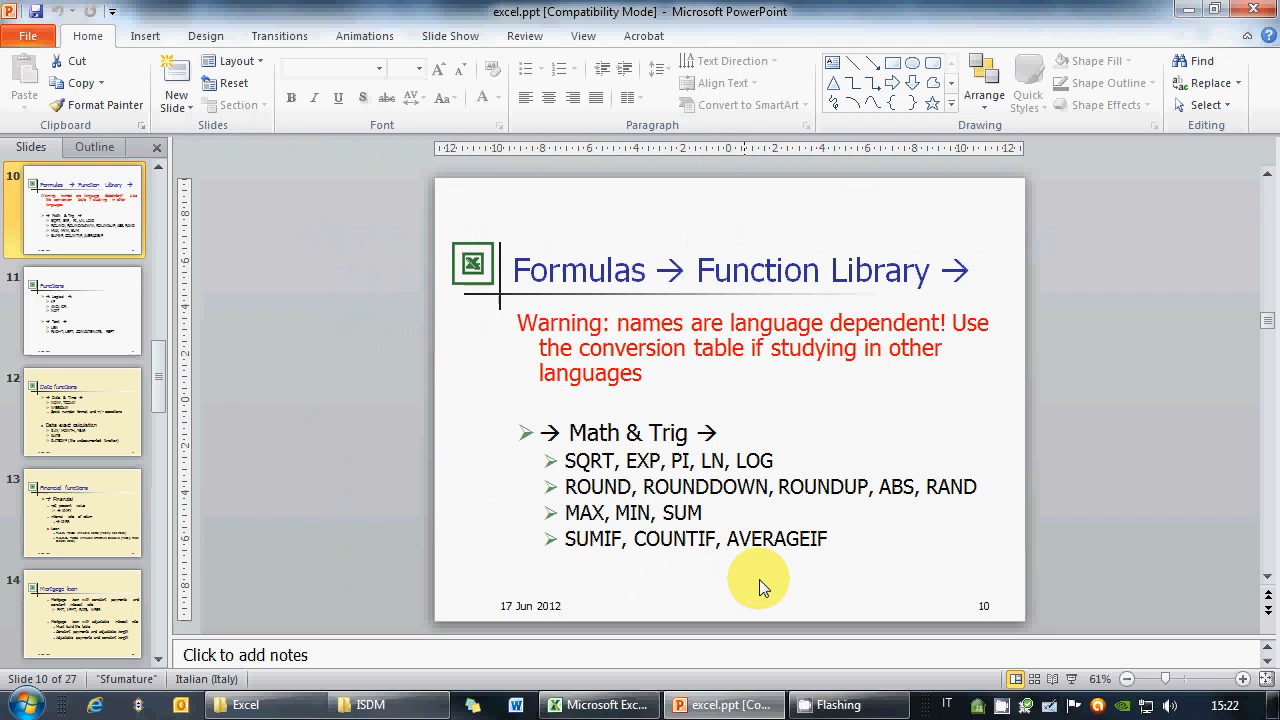
pyautogui.click(597, 705)
# Clear column G's contents and start =EXP(F2 in G2
pyautogui.click(928, 177)
pyautogui.rightClick(940, 182)
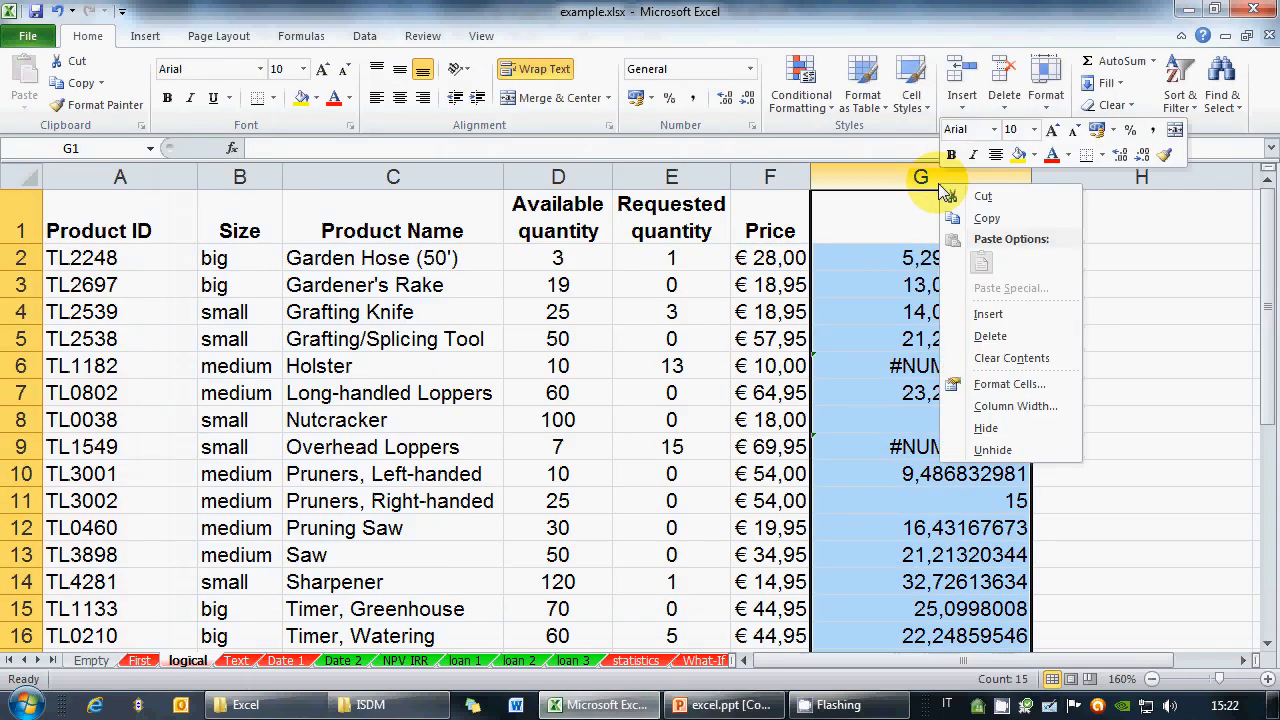
pyautogui.click(988, 338)
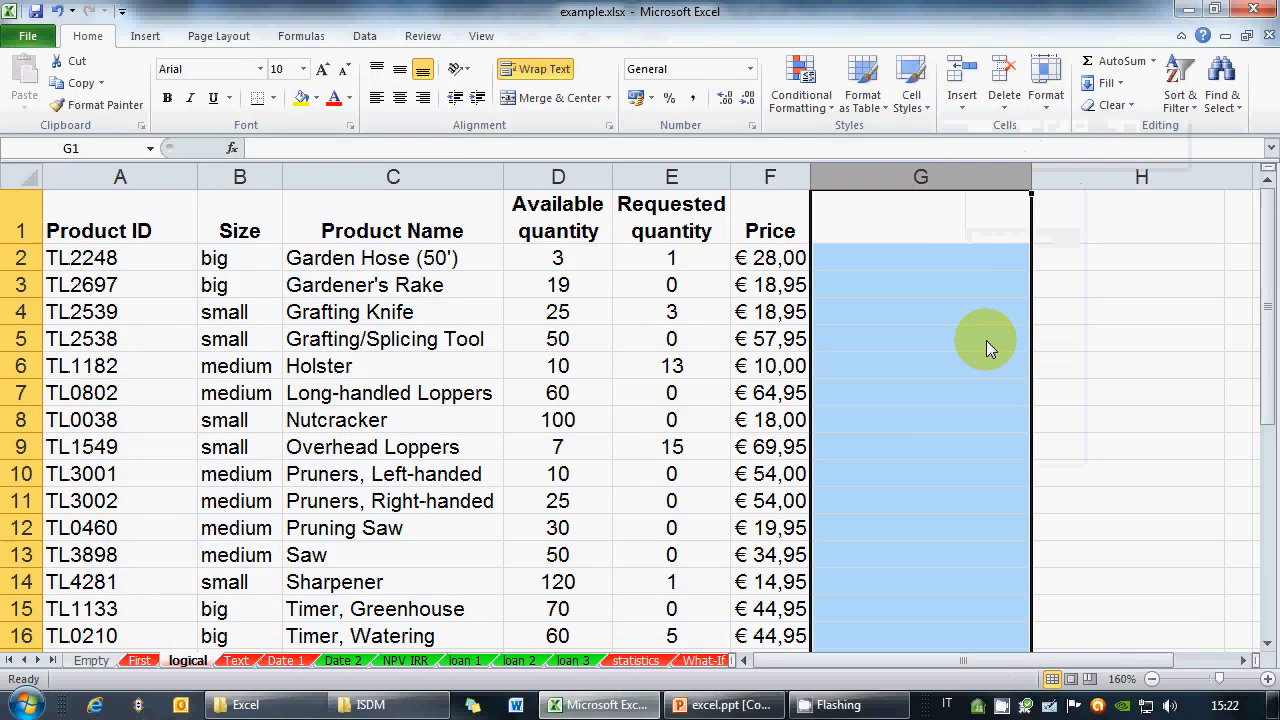
pyautogui.click(935, 260)
pyautogui.write('=EXP(')
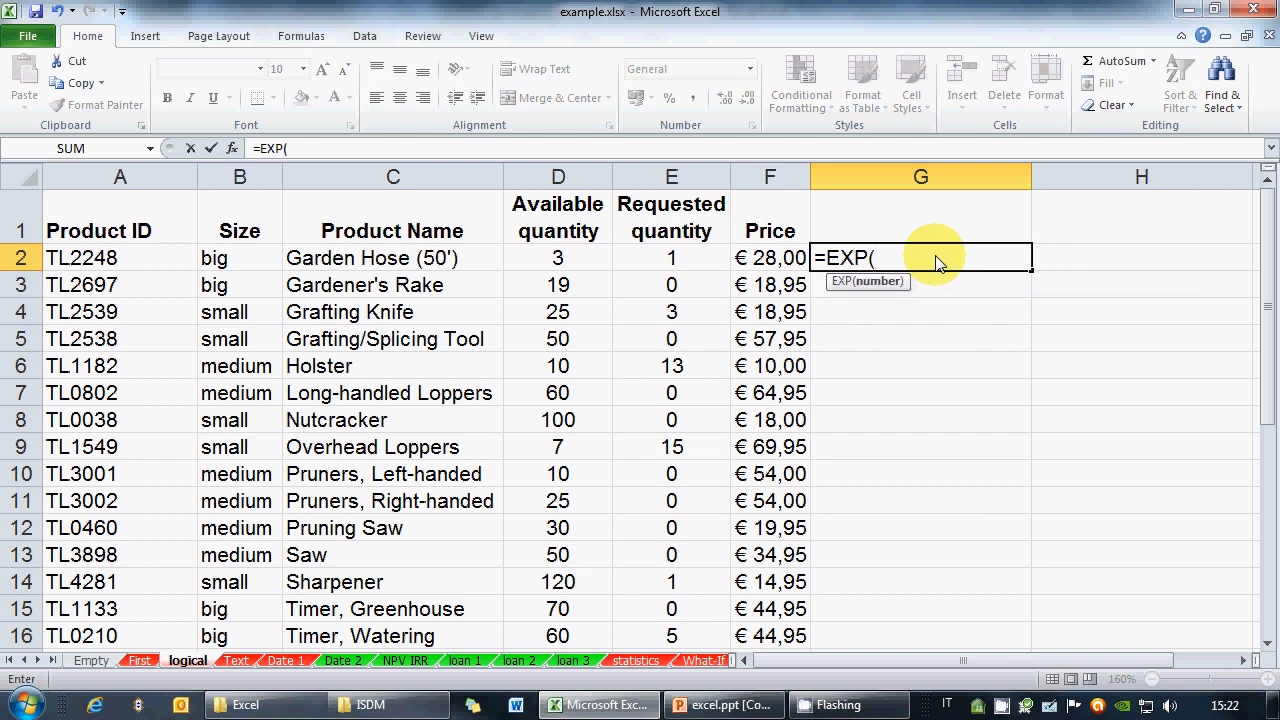
pyautogui.click(779, 260)
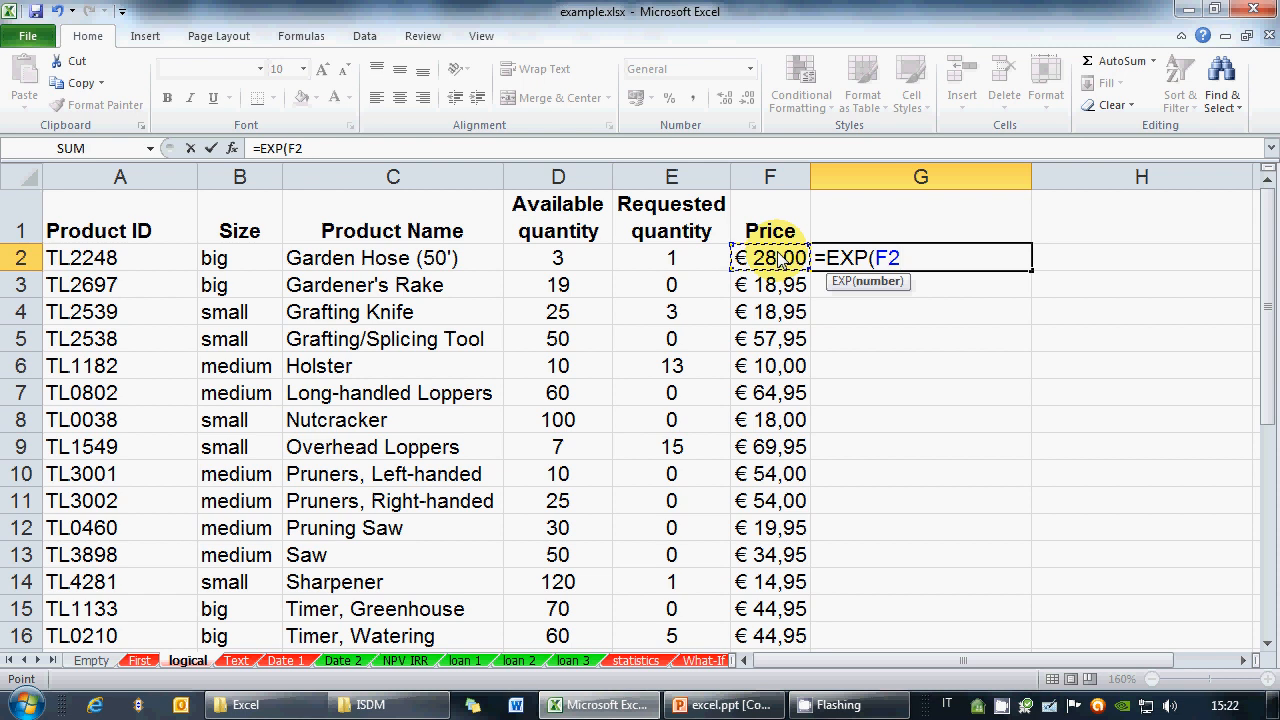
# Launch Math Input Panel from Accessories and clear the previous handwritten expression
pyautogui.click(22, 704)
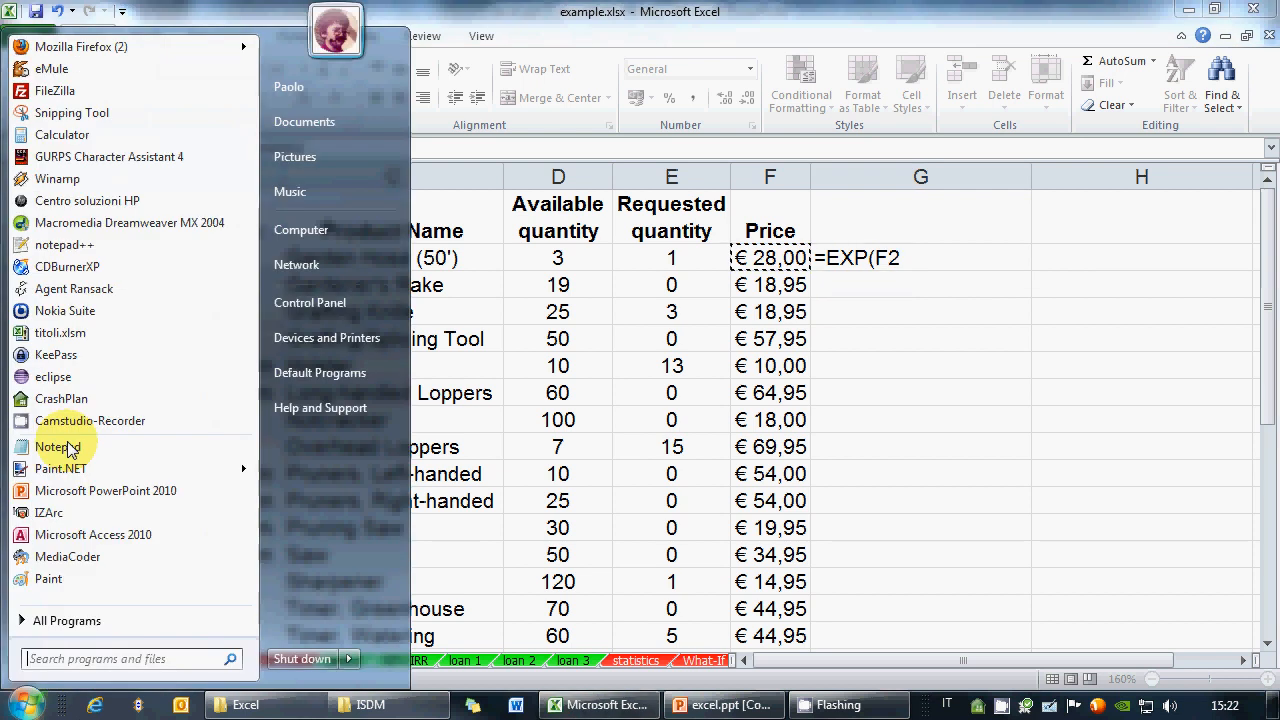
pyautogui.click(56, 628)
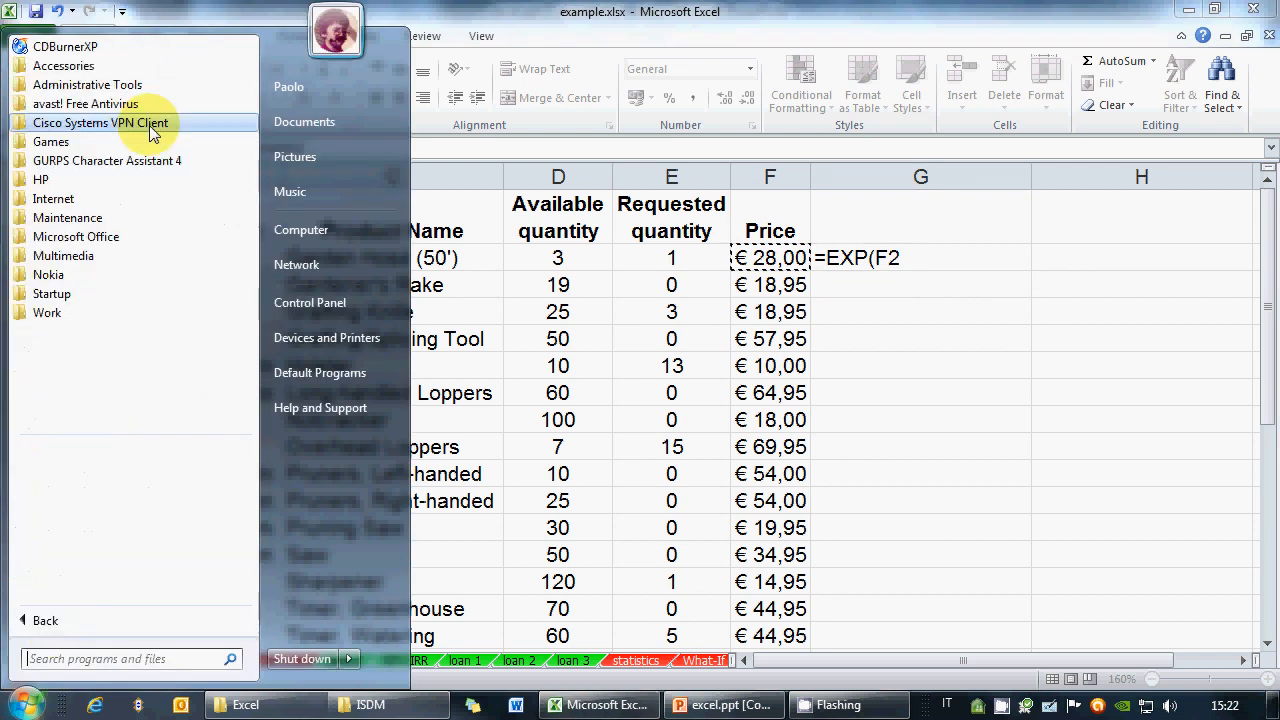
pyautogui.click(70, 65)
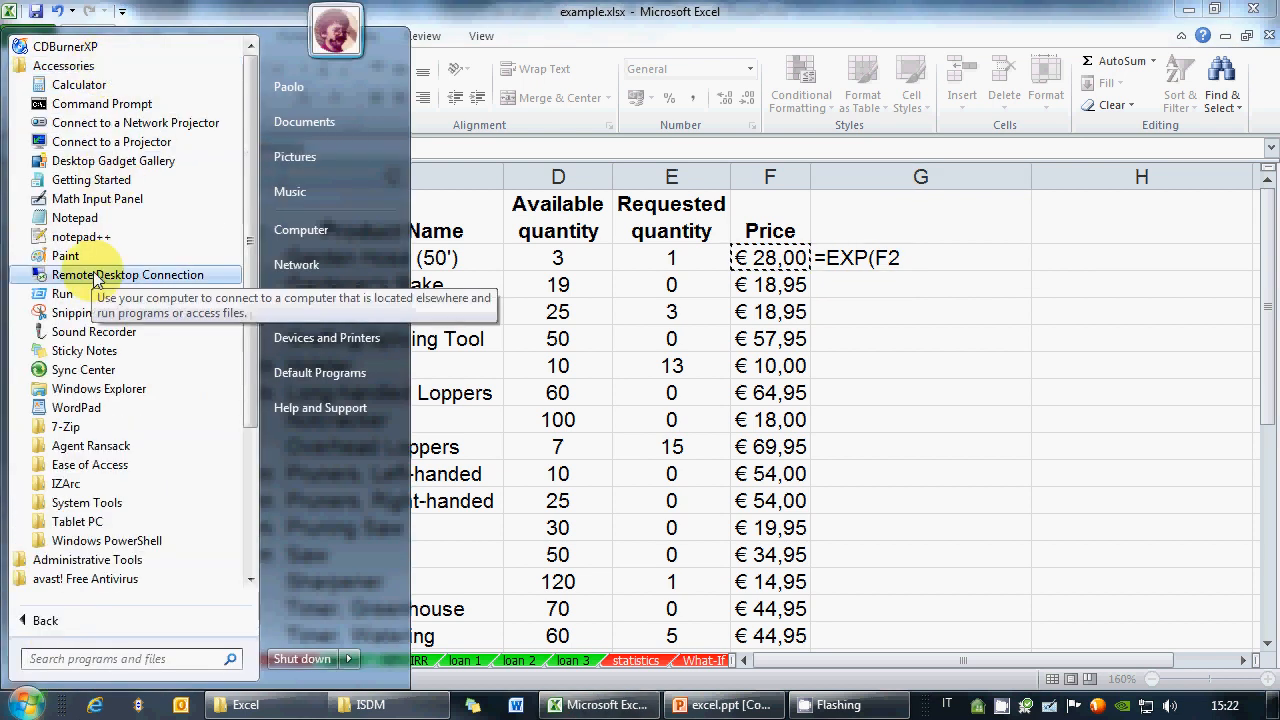
pyautogui.click(98, 199)
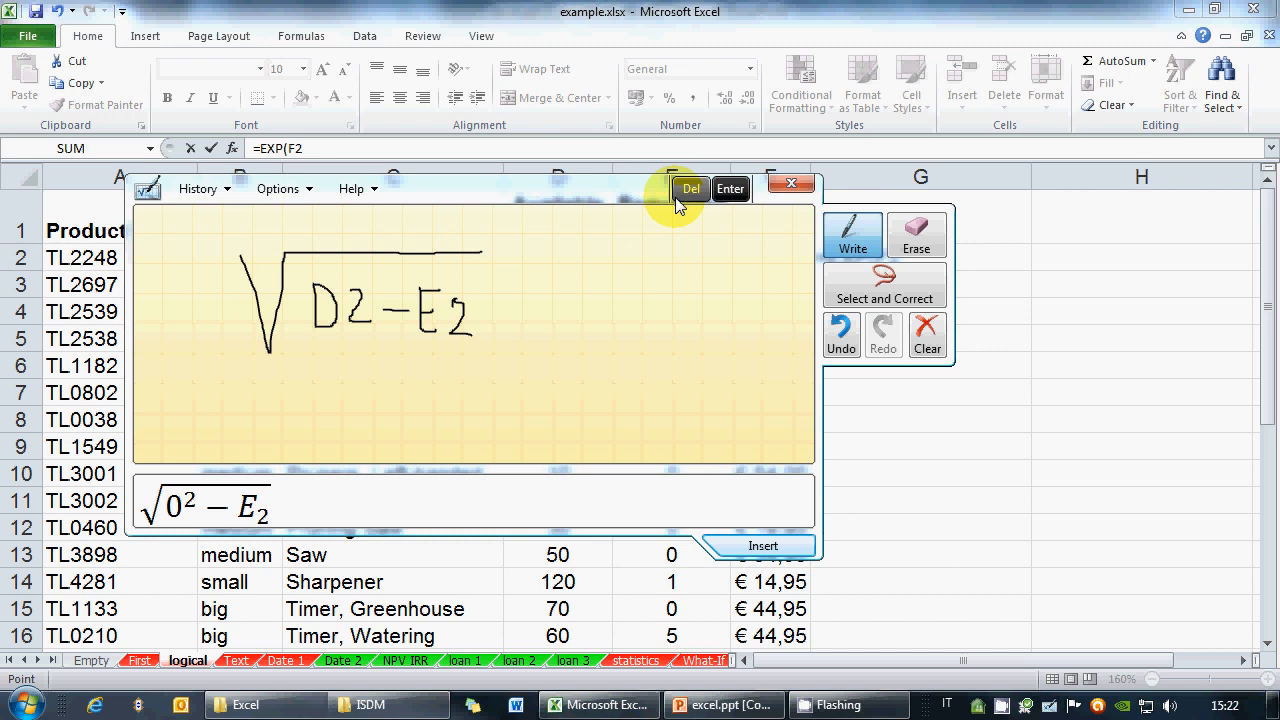
pyautogui.click(308, 190)
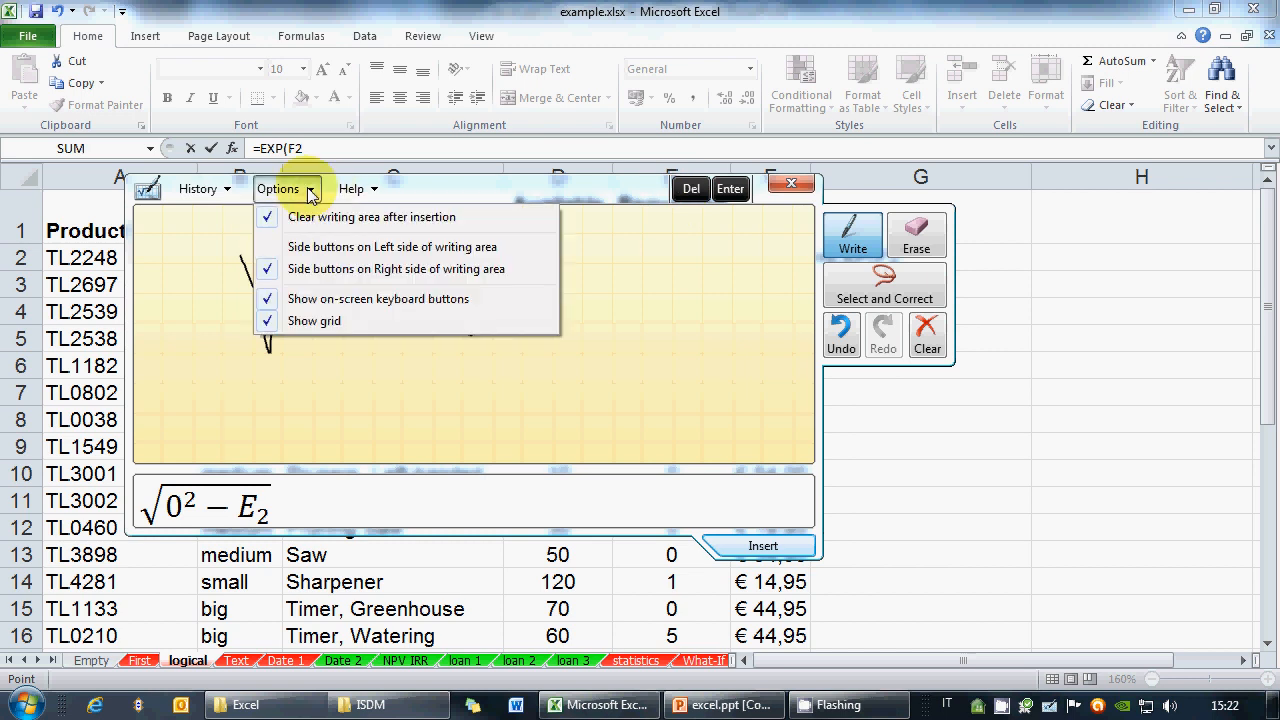
pyautogui.click(310, 192)
pyautogui.click(314, 195)
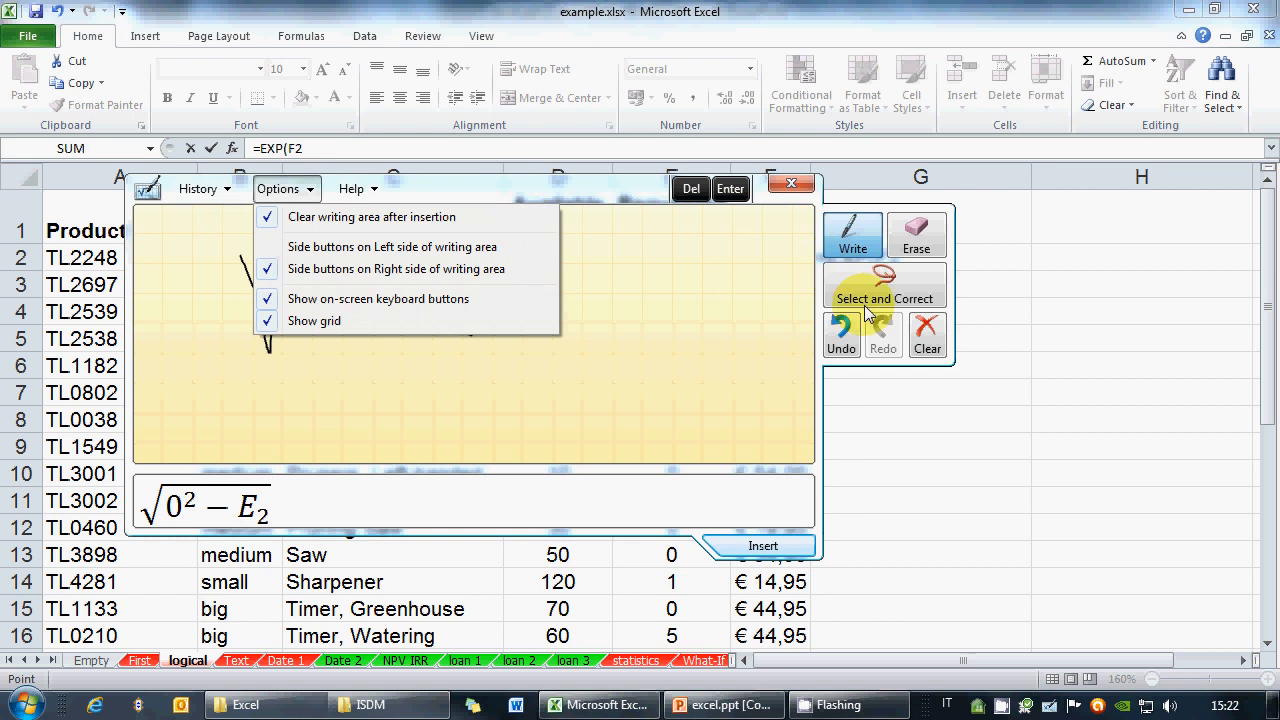
pyautogui.click(927, 330)
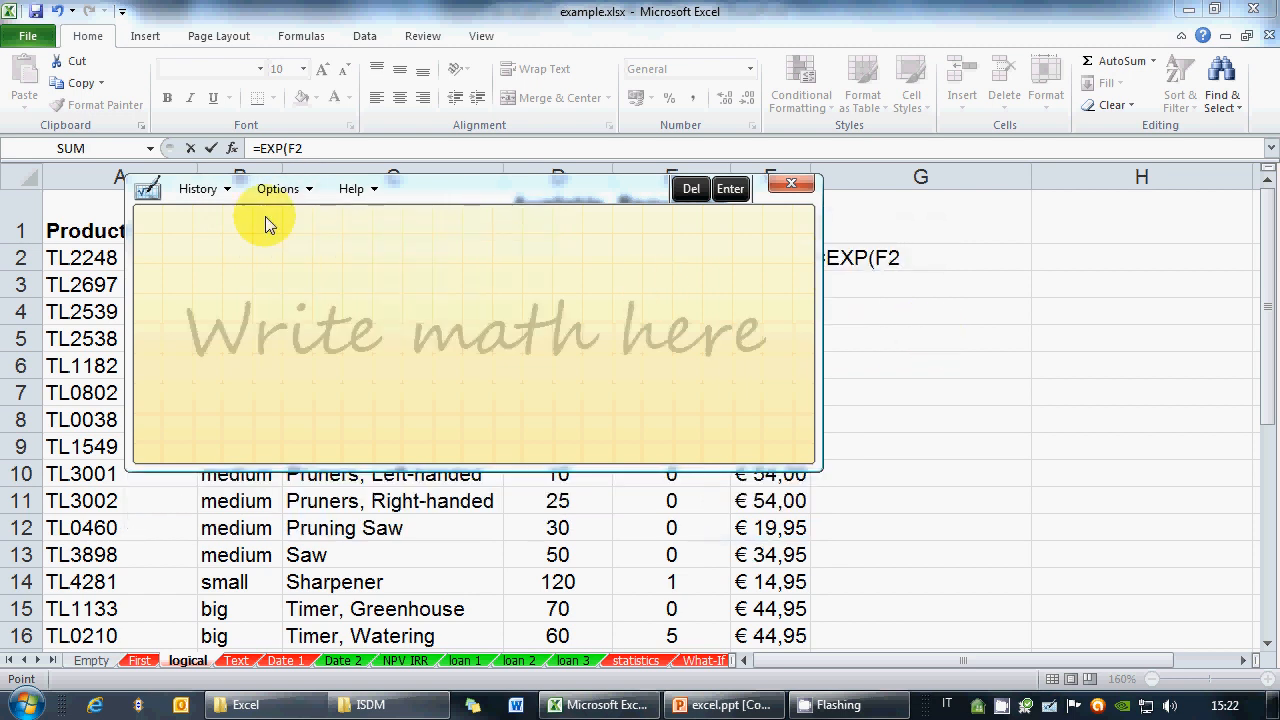
# Handwrite e^F2 ≈ (2,71)^F2 in Math Input Panel
pyautogui.moveTo(232, 277); pyautogui.dragTo(237, 309)
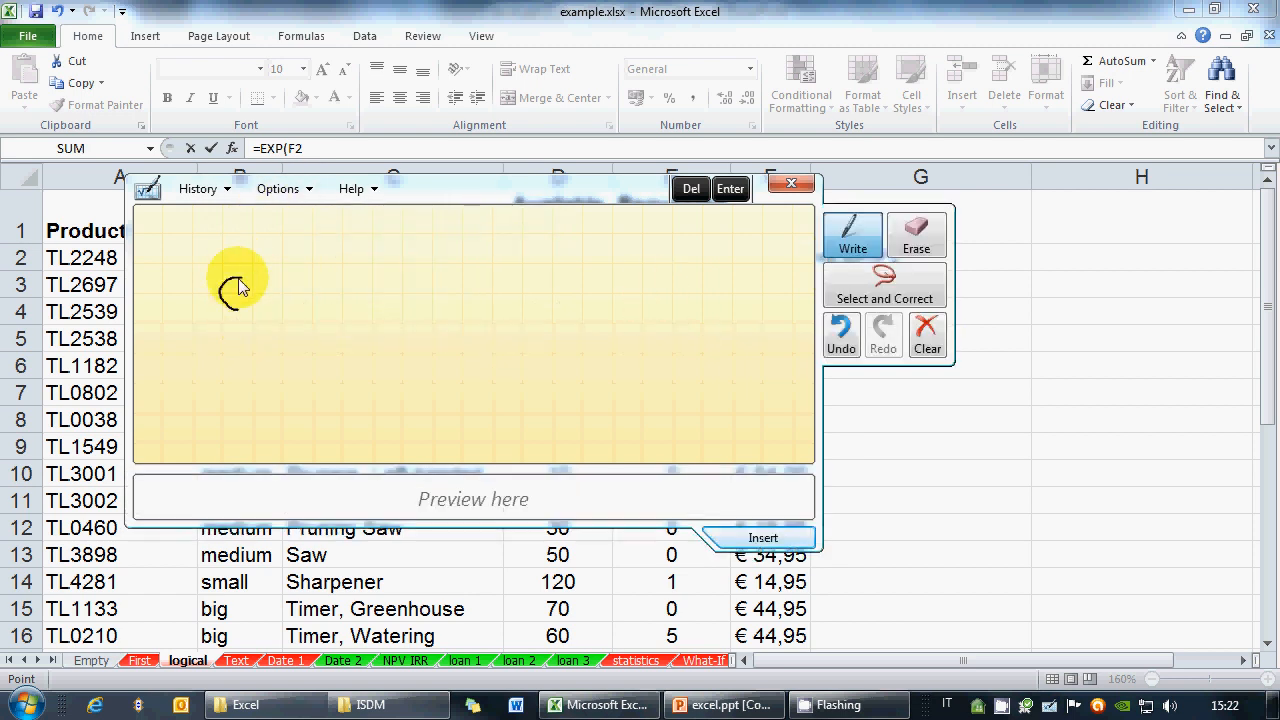
pyautogui.moveTo(421, 188)
pyautogui.mouseDown()
pyautogui.moveTo(630, 413)
pyautogui.moveTo(615, 418)
pyautogui.moveTo(490, 271)
pyautogui.mouseUp()
pyautogui.moveTo(301, 362)
pyautogui.mouseDown()
pyautogui.moveTo(316, 347)
pyautogui.moveTo(325, 364)
pyautogui.moveTo(396, 392)
pyautogui.moveTo(381, 371)
pyautogui.moveTo(428, 398)
pyautogui.moveTo(479, 398)
pyautogui.mouseUp()
pyautogui.moveTo(413, 343); pyautogui.dragTo(405, 428)
pyautogui.moveTo(487, 358); pyautogui.dragTo(482, 421)
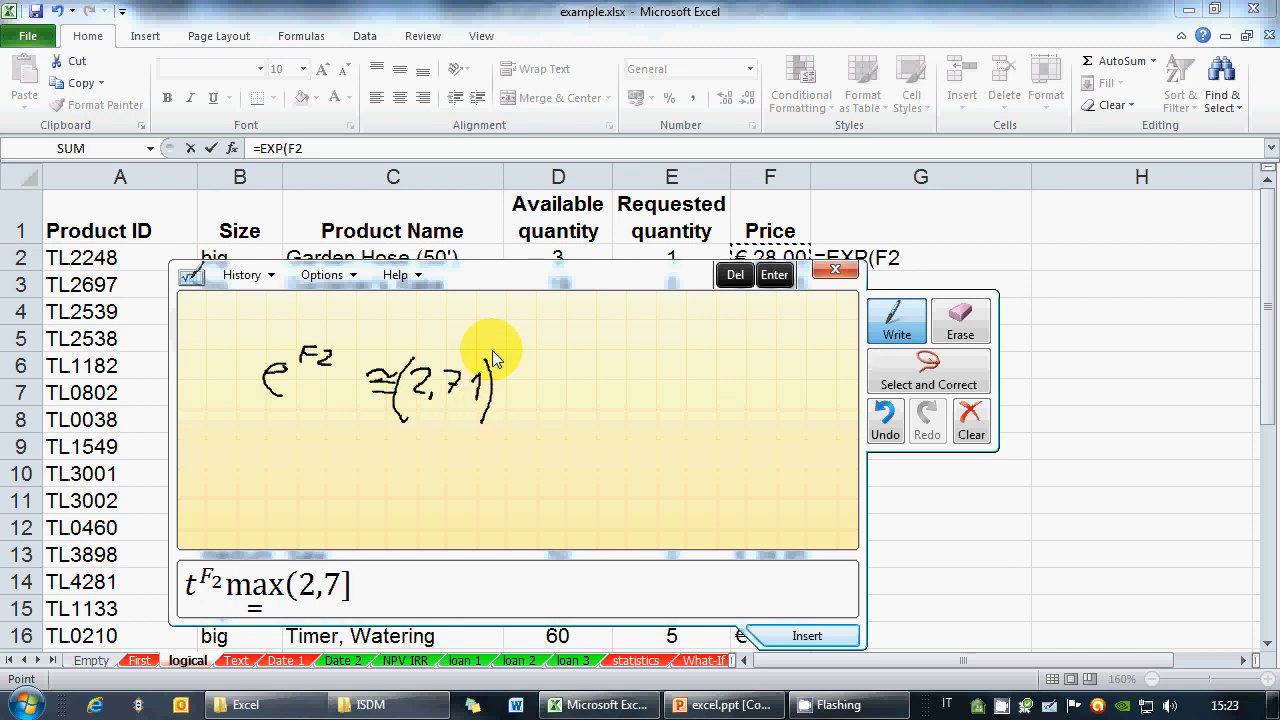
pyautogui.moveTo(492, 350)
pyautogui.mouseDown()
pyautogui.moveTo(492, 370)
pyautogui.moveTo(501, 350)
pyautogui.moveTo(512, 366)
pyautogui.mouseUp()
pyautogui.click(627, 37)
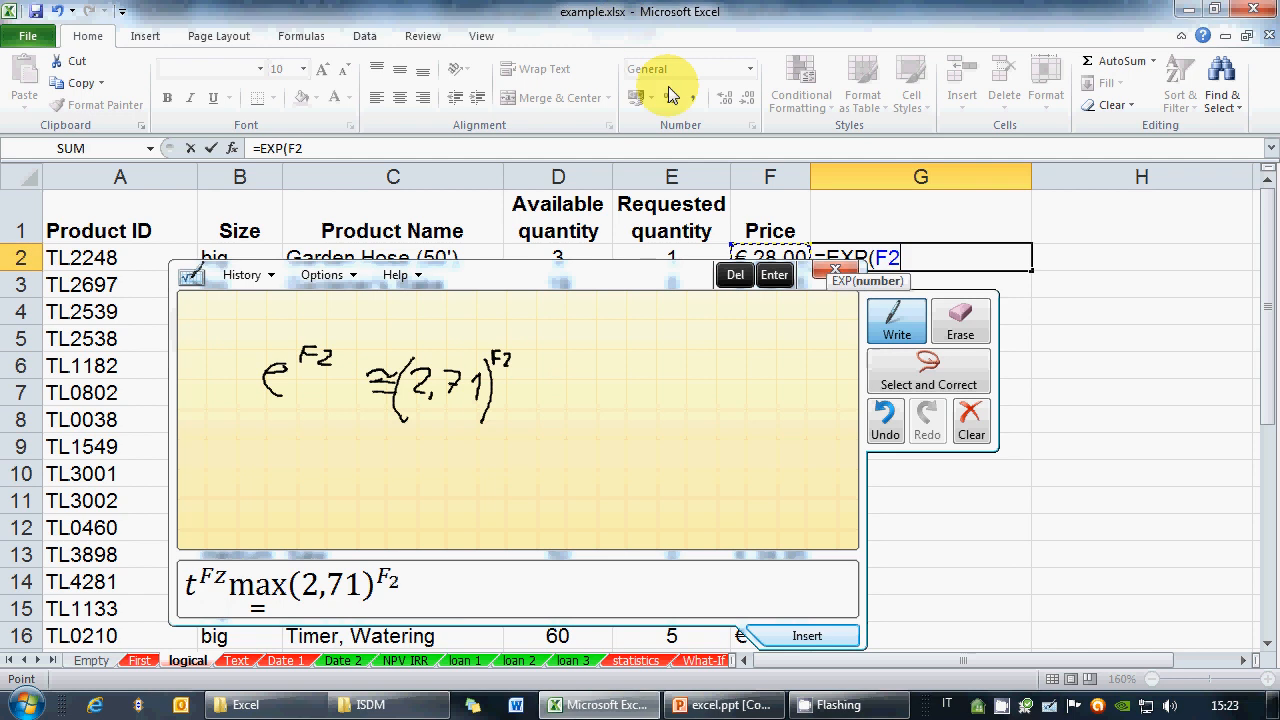
# Close the Math Input Panel and finish =EXP(F2) in G2, which shows 1,44626E+12
pyautogui.click(830, 272)
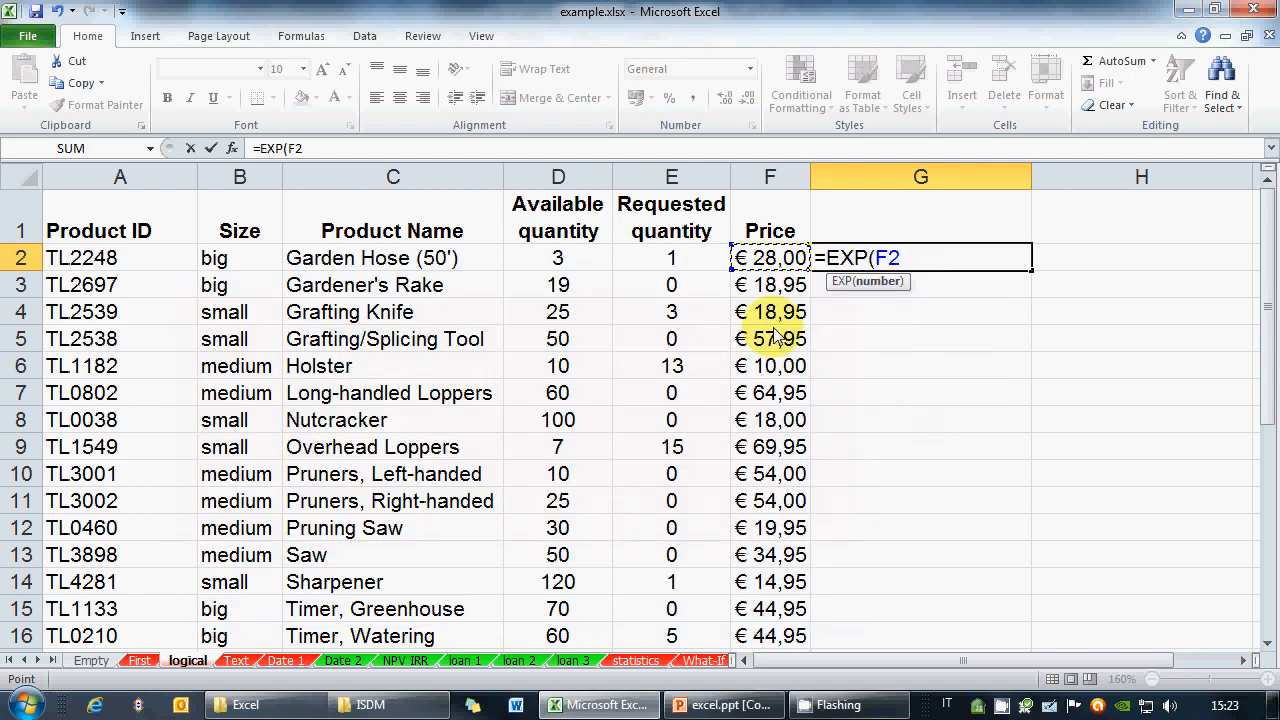
pyautogui.write(')')
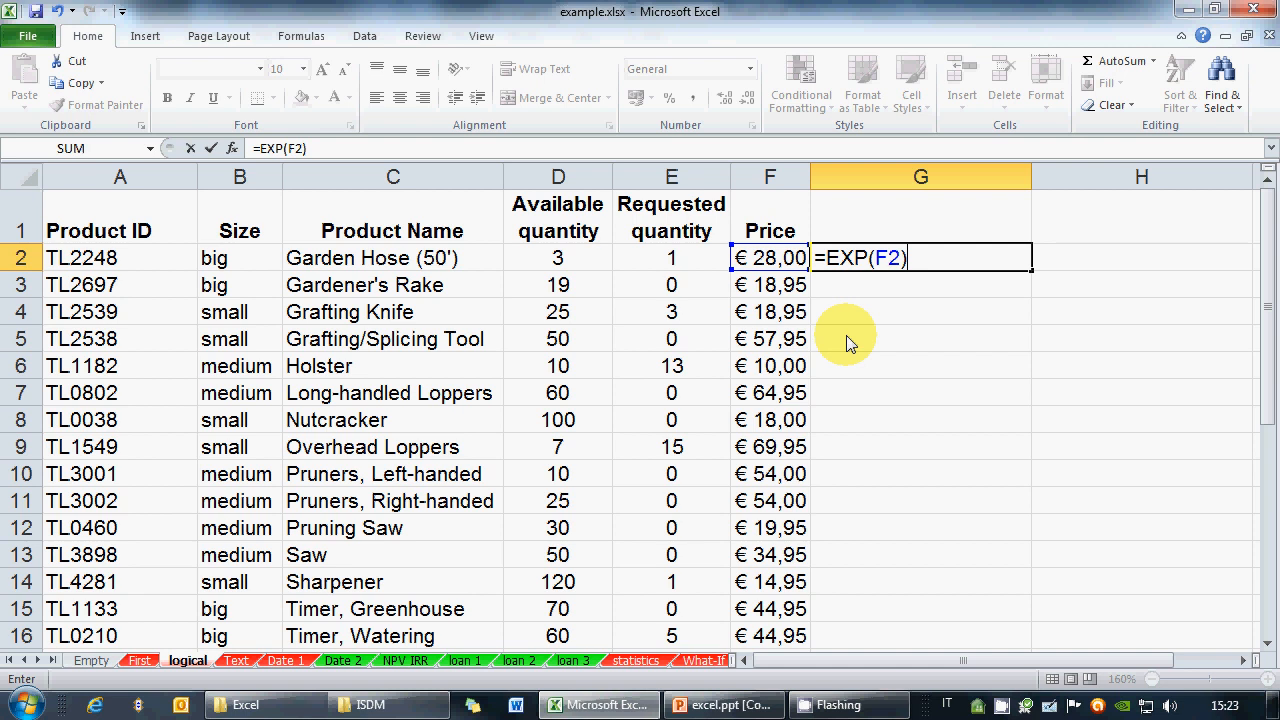
pyautogui.press('Return')
pyautogui.click(910, 262)
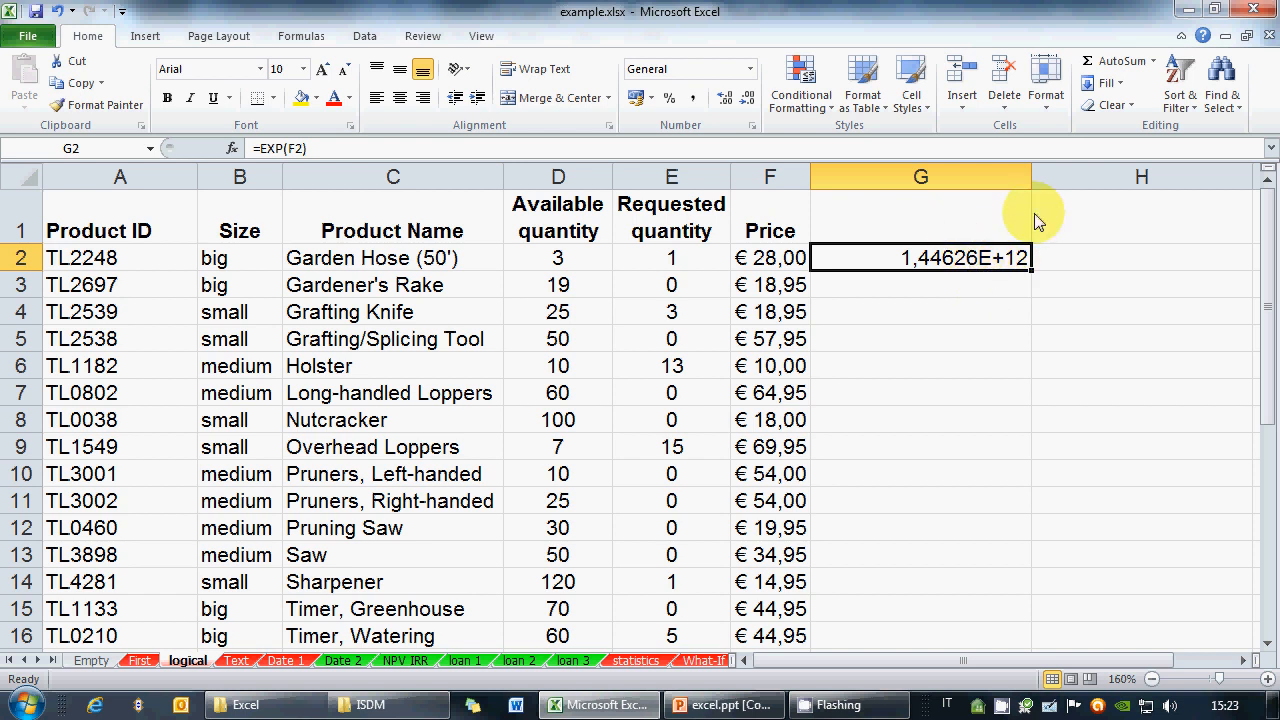
pyautogui.moveTo(1032, 180)
pyautogui.mouseDown()
pyautogui.moveTo(1084, 181)
pyautogui.moveTo(1040, 186)
pyautogui.mouseUp()
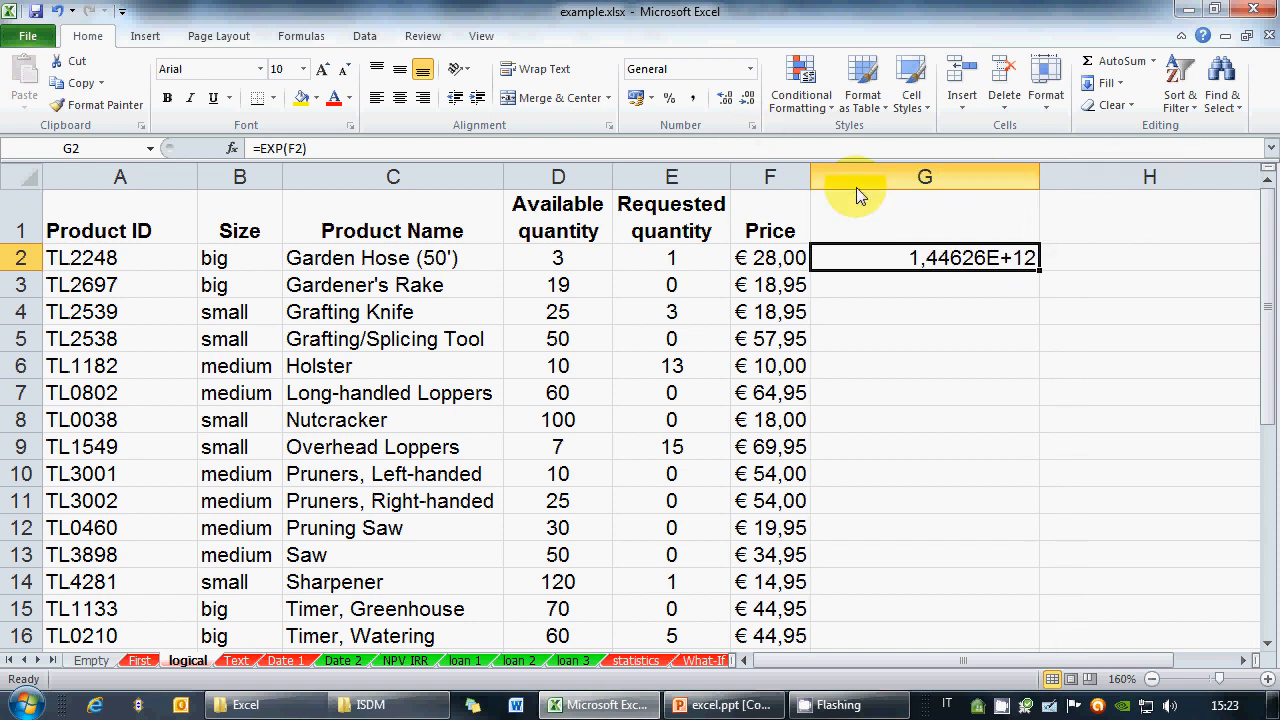
pyautogui.click(857, 182)
pyautogui.click(752, 126)
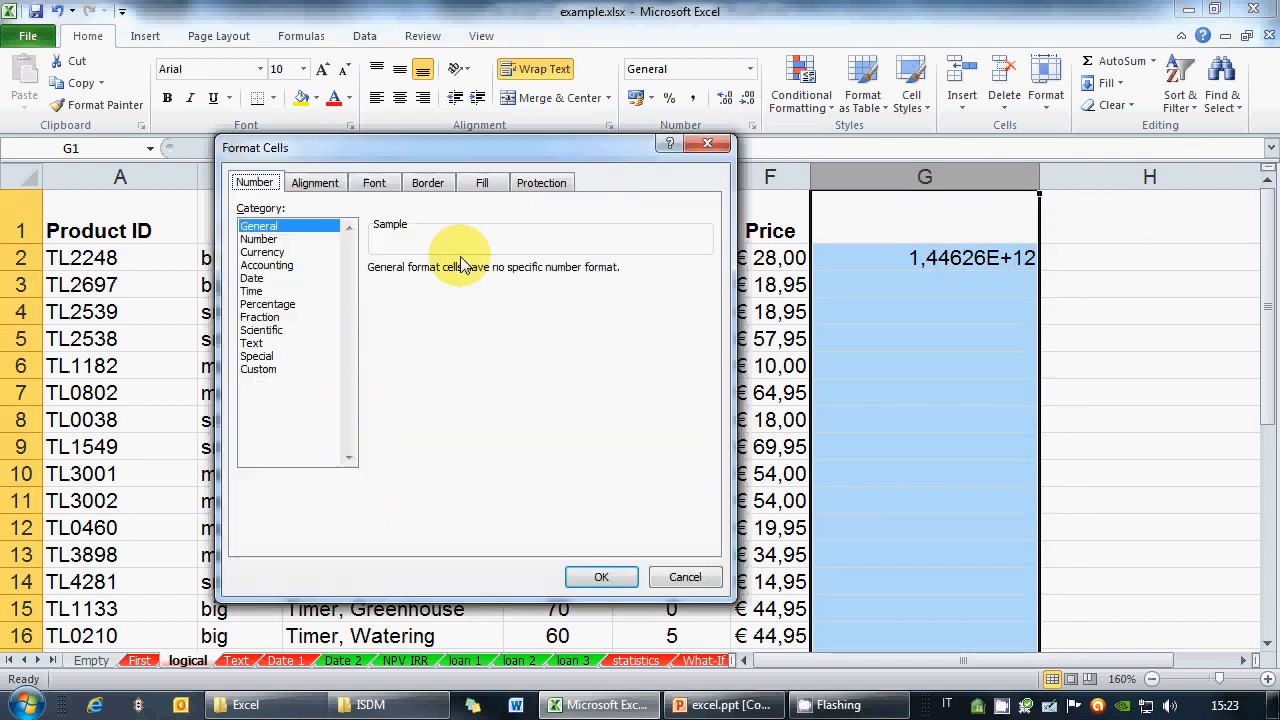
pyautogui.click(272, 240)
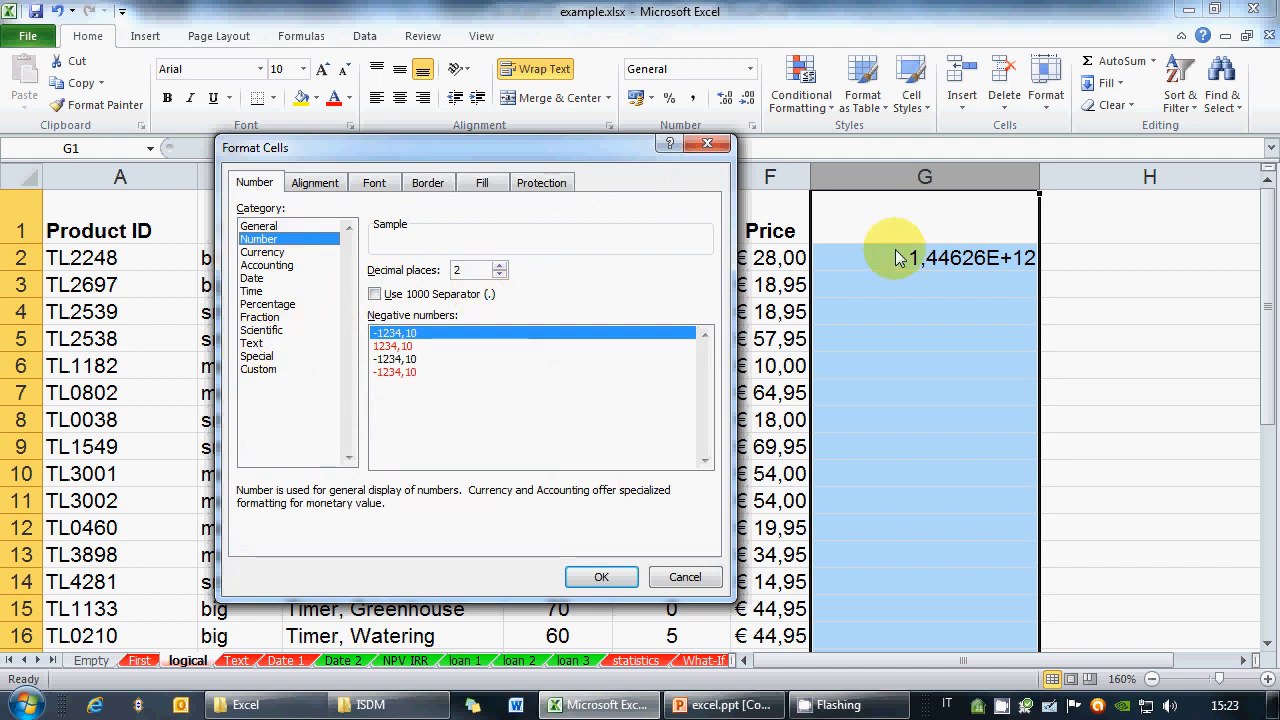
pyautogui.click(601, 577)
pyautogui.click(976, 294)
pyautogui.click(965, 261)
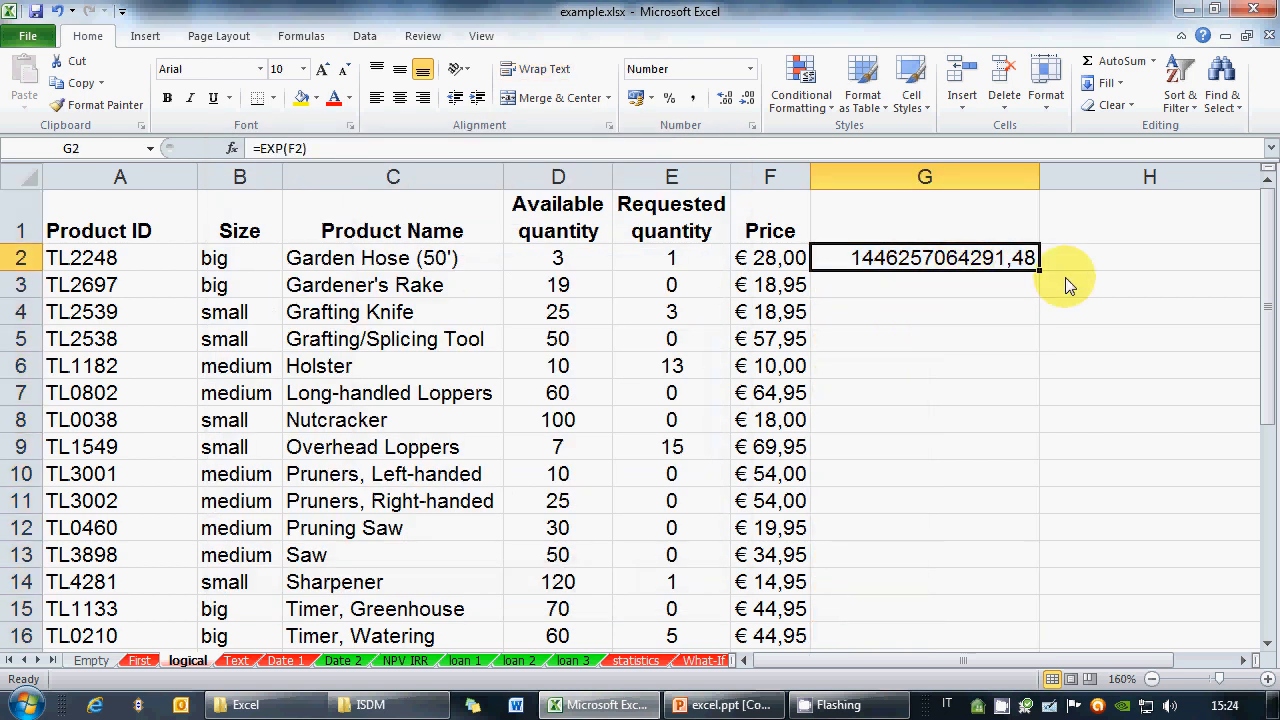
# Fill the EXP formula from G2 down to G10 and widen column G so no ##### remains
pyautogui.moveTo(1038, 270); pyautogui.dragTo(986, 484)
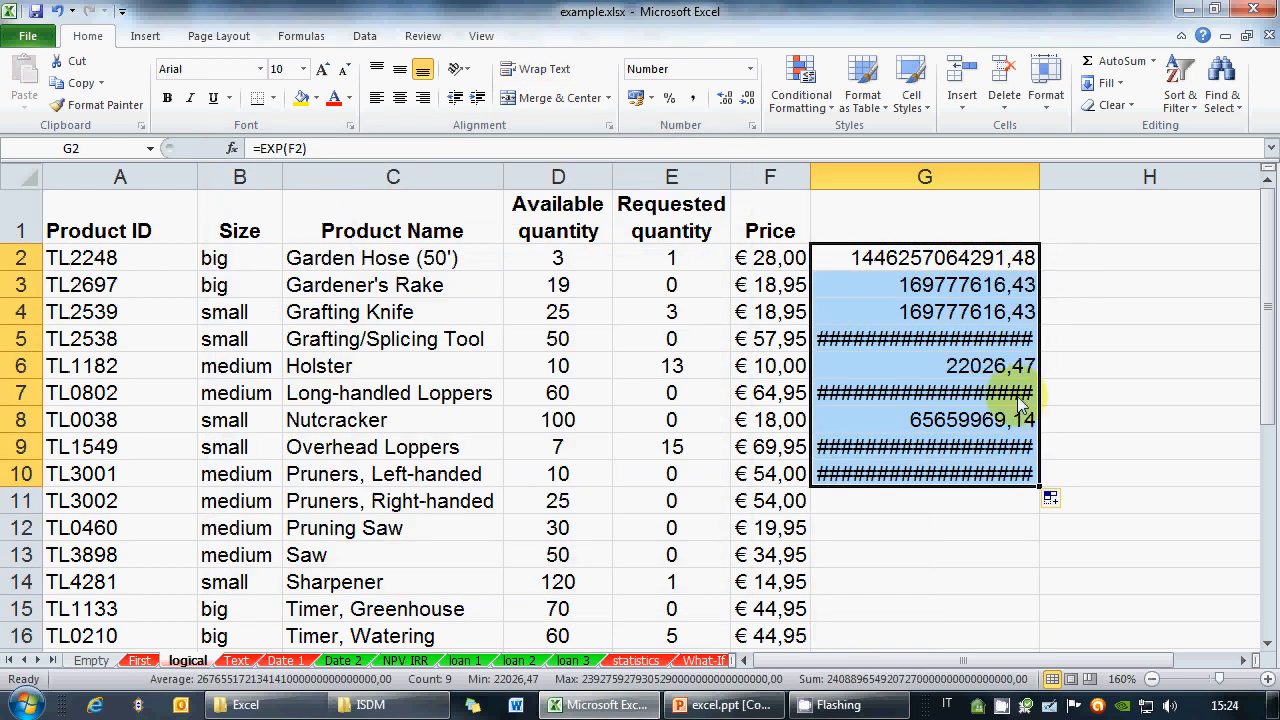
pyautogui.moveTo(1032, 194); pyautogui.dragTo(1198, 180)
pyautogui.moveTo(1223, 181); pyautogui.dragTo(1223, 181)
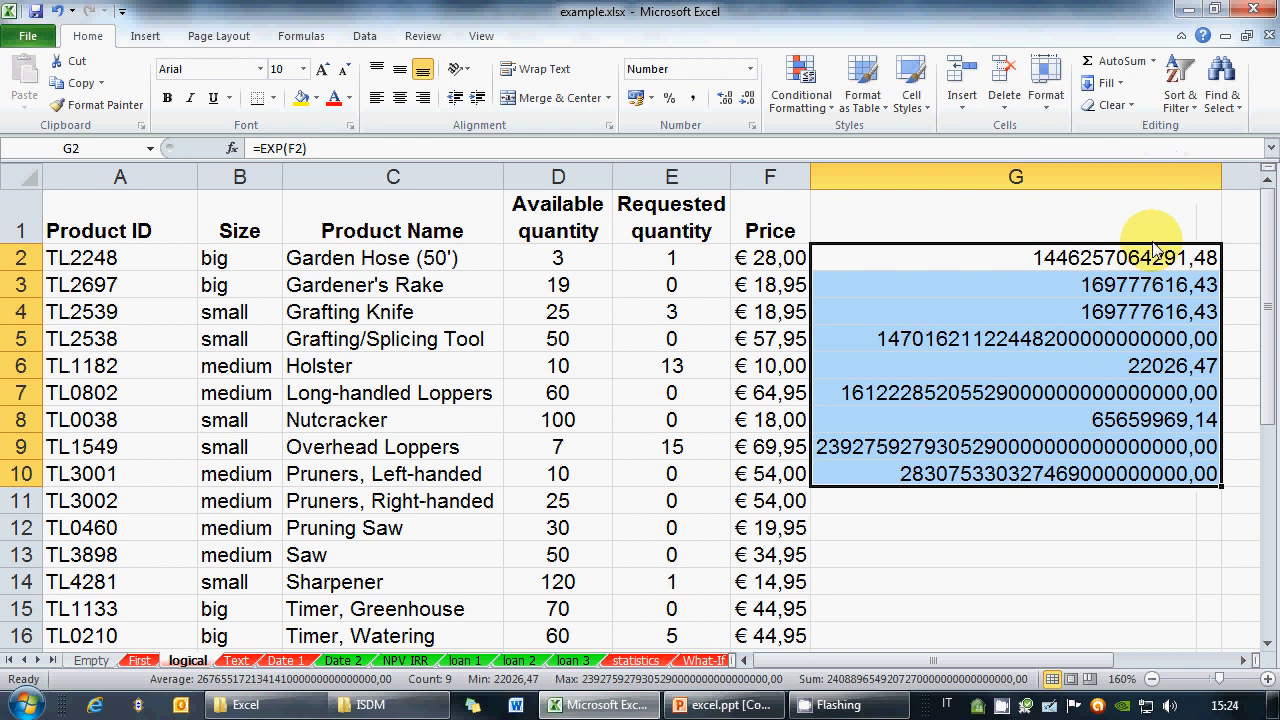
pyautogui.click(1040, 262)
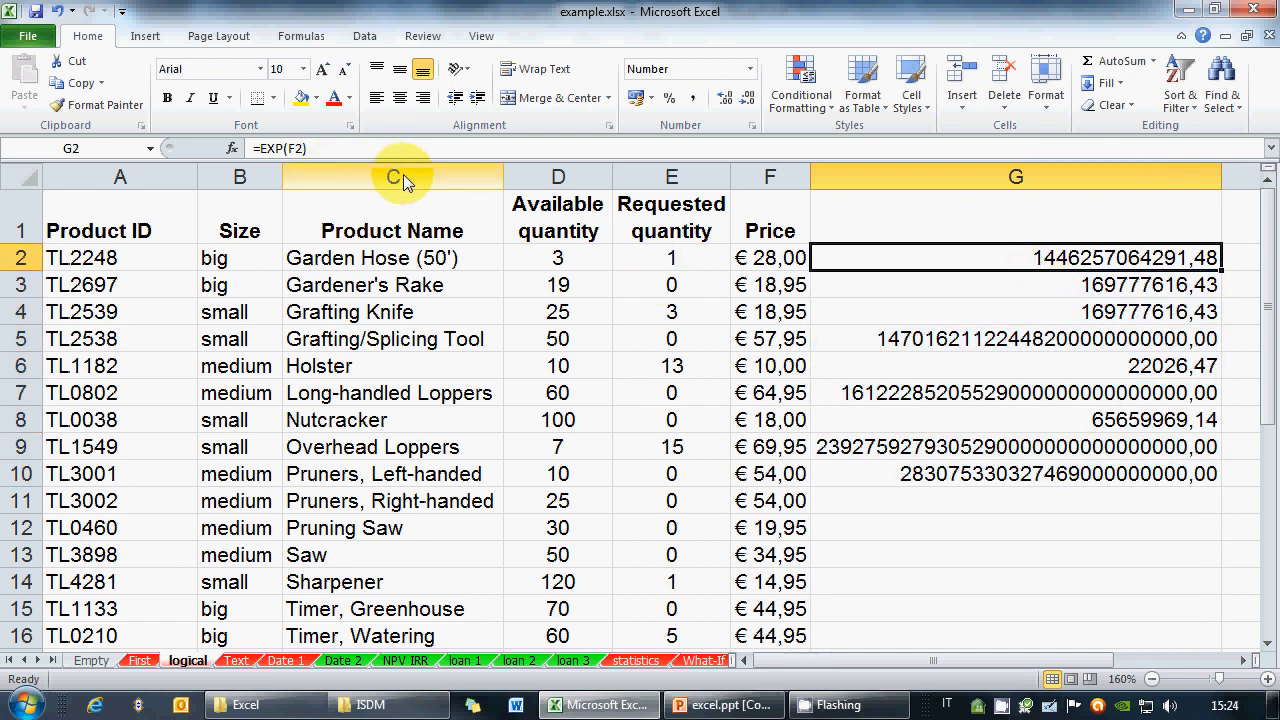
pyautogui.click(335, 150)
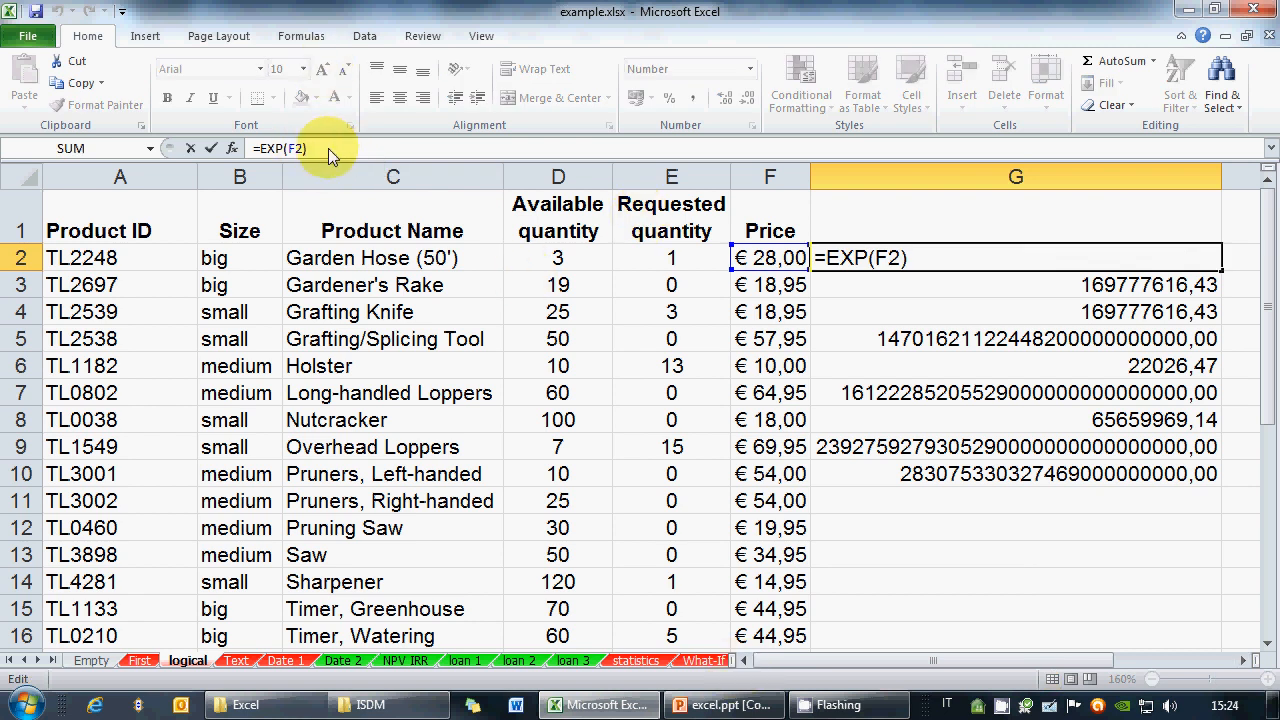
# Clear column G and enter =EXP(SQRT(F2)) in G2, returning 198,64
pyautogui.click(970, 177)
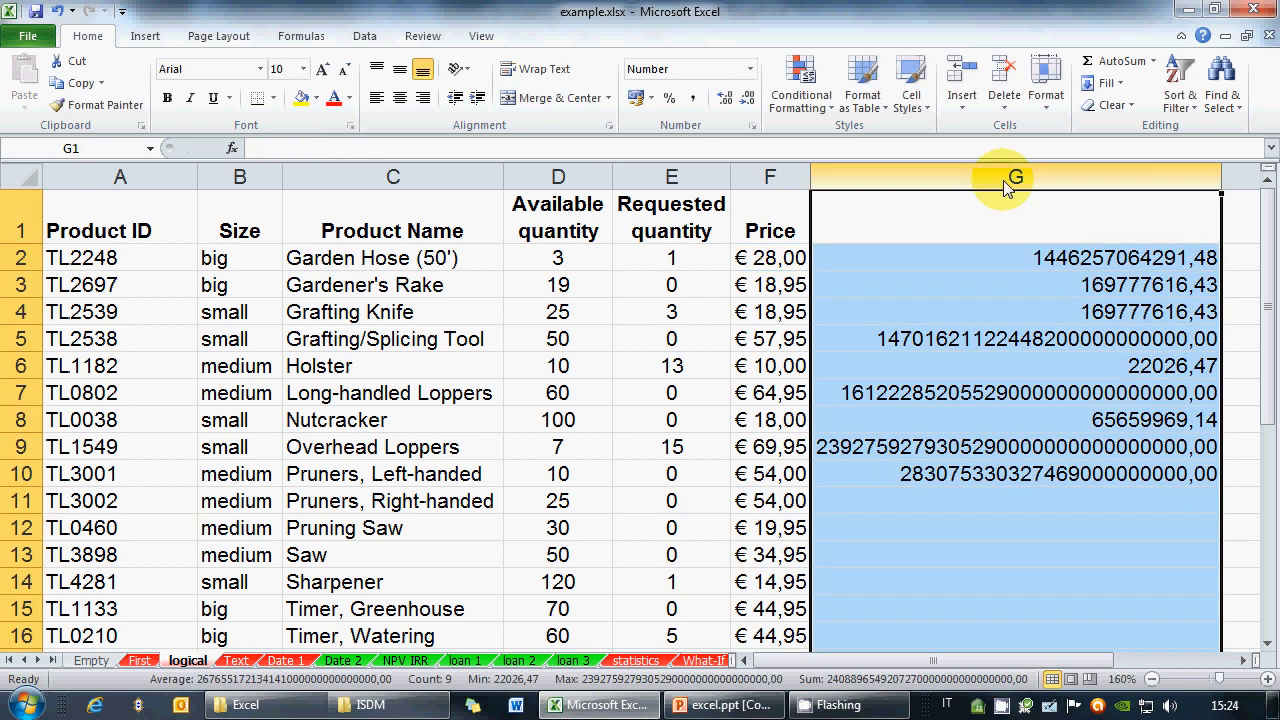
pyautogui.press('Delete')
pyautogui.click(947, 255)
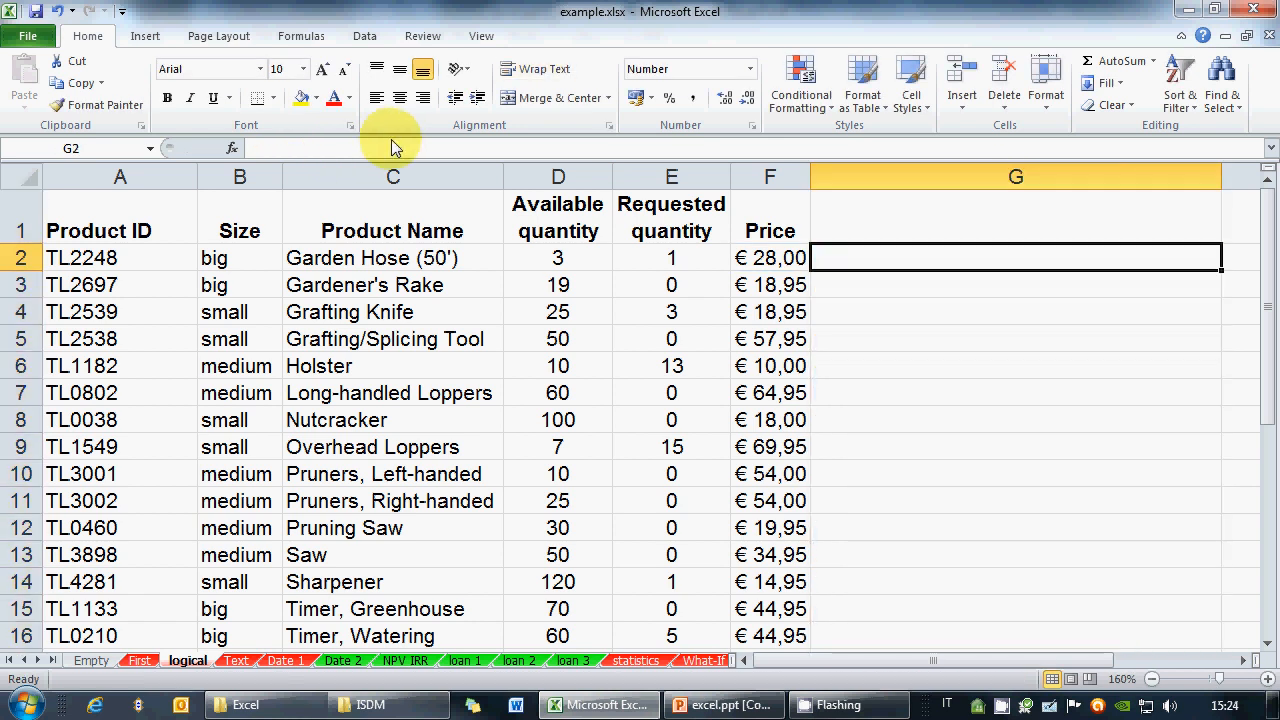
pyautogui.write('=EX')
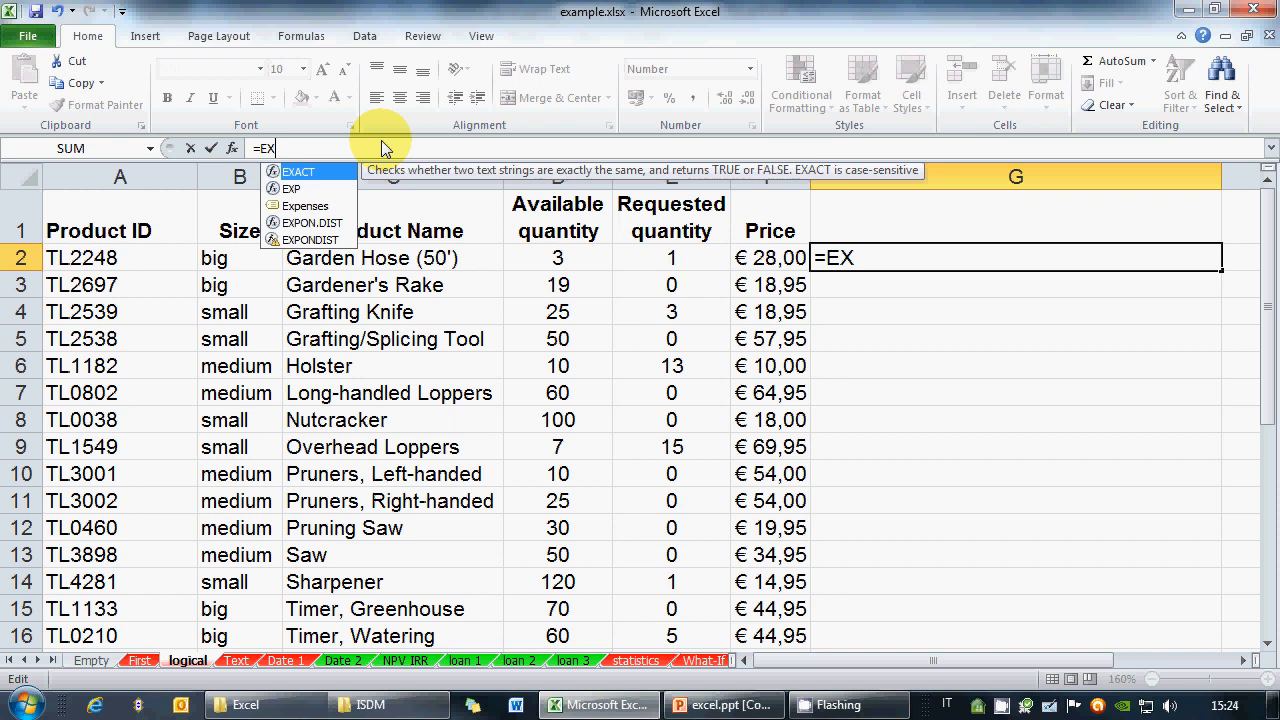
pyautogui.write('P(SQRT(')
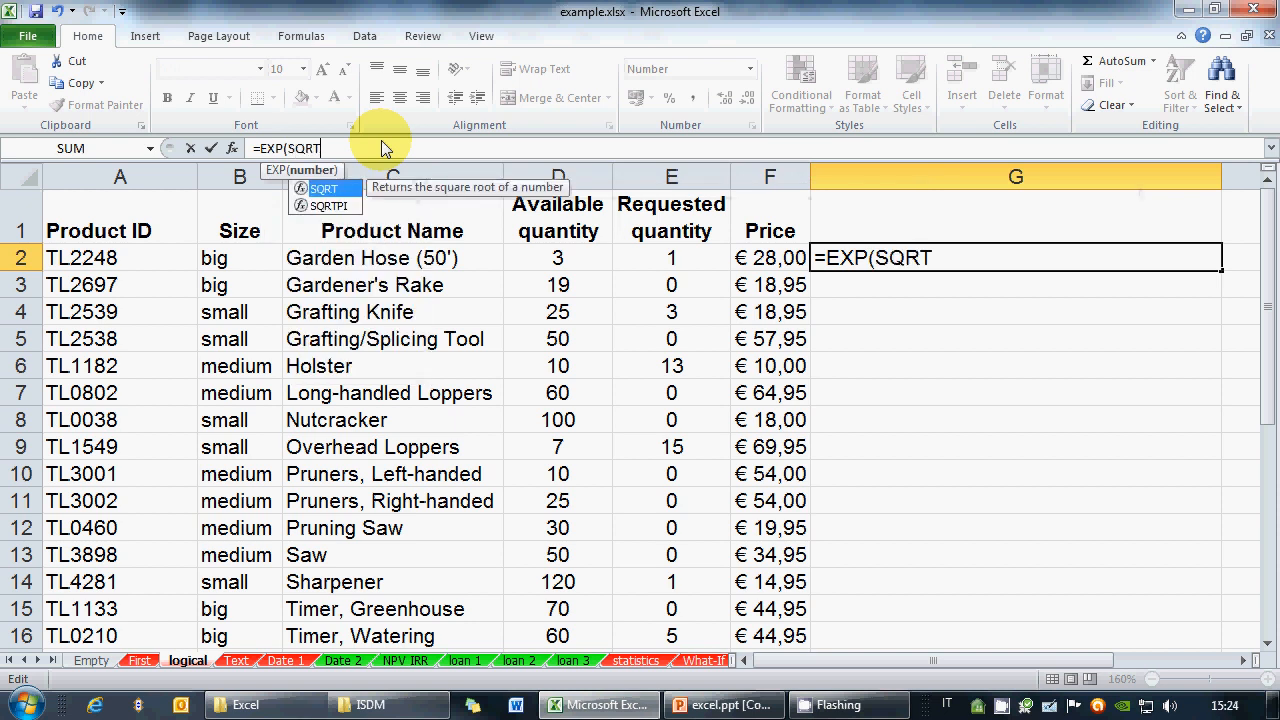
pyautogui.click(765, 260)
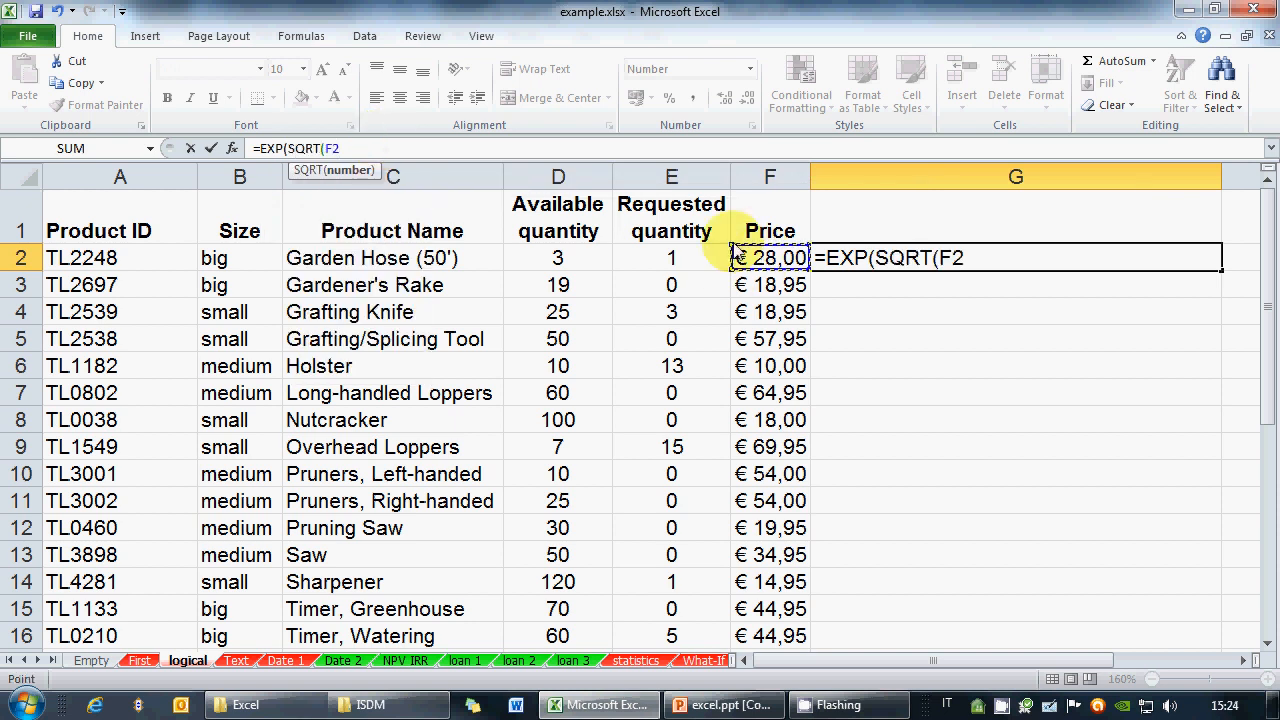
pyautogui.write(')')
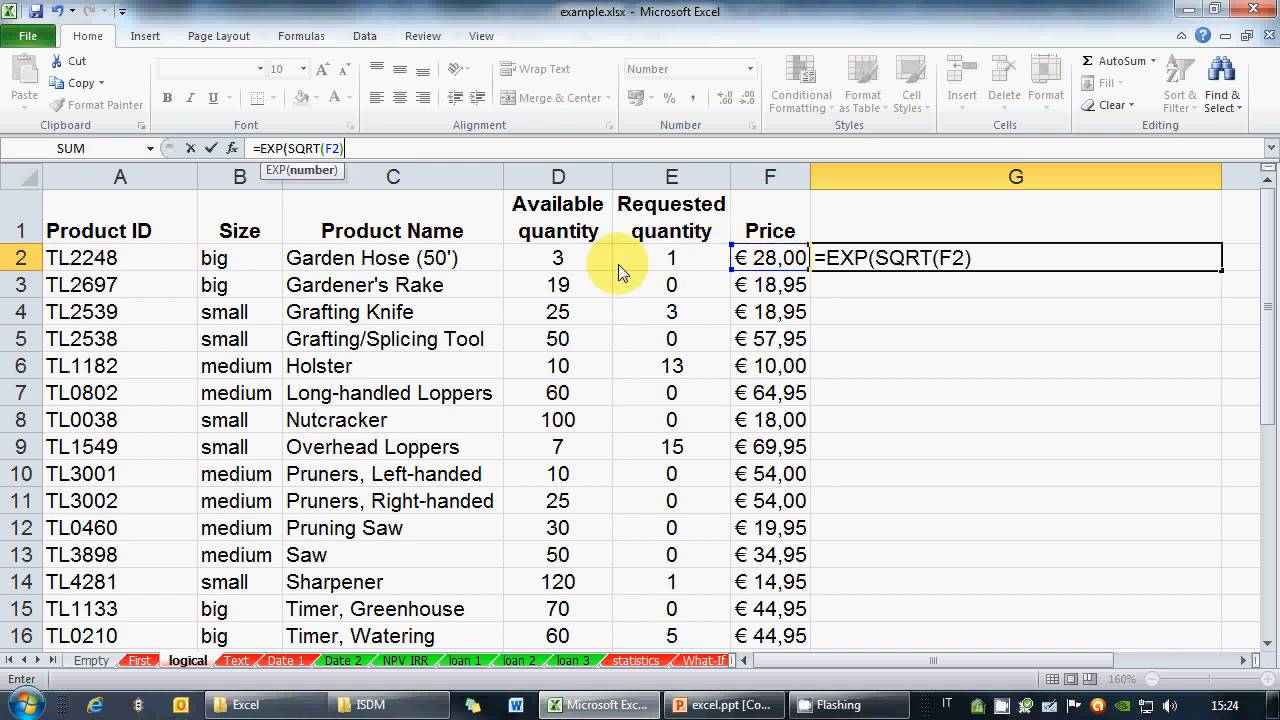
pyautogui.write(')')
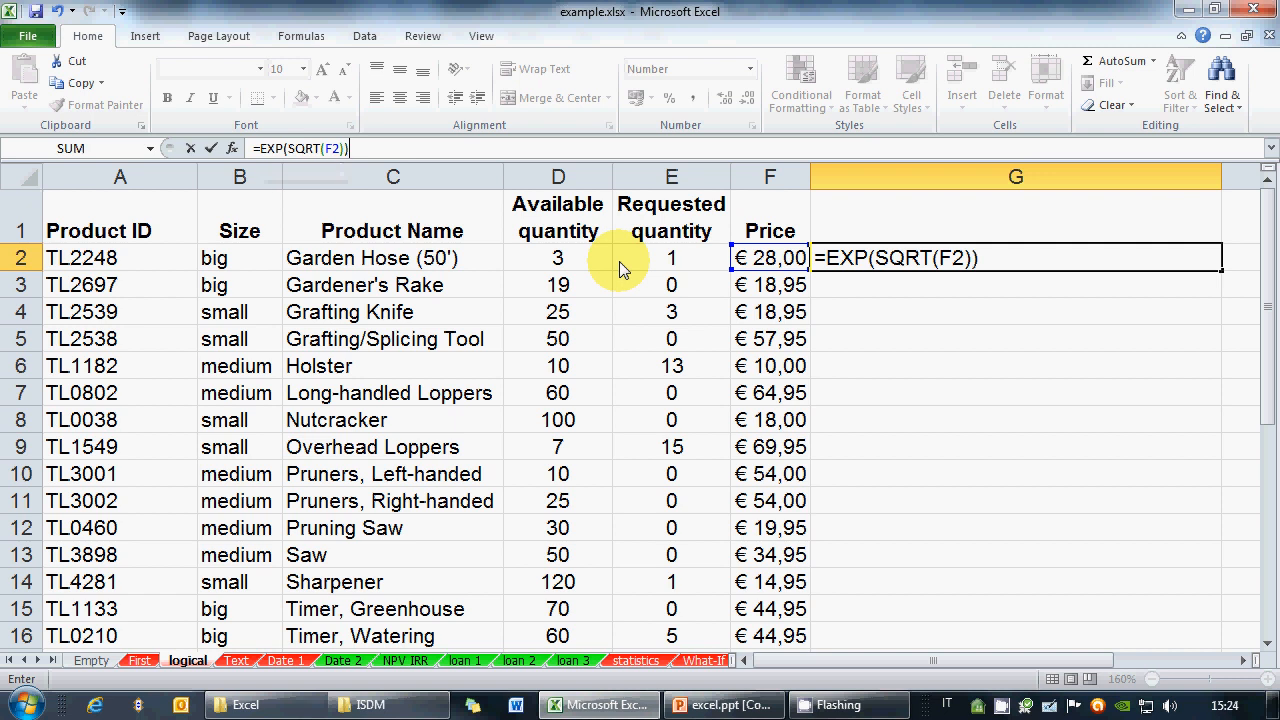
pyautogui.click(948, 268)
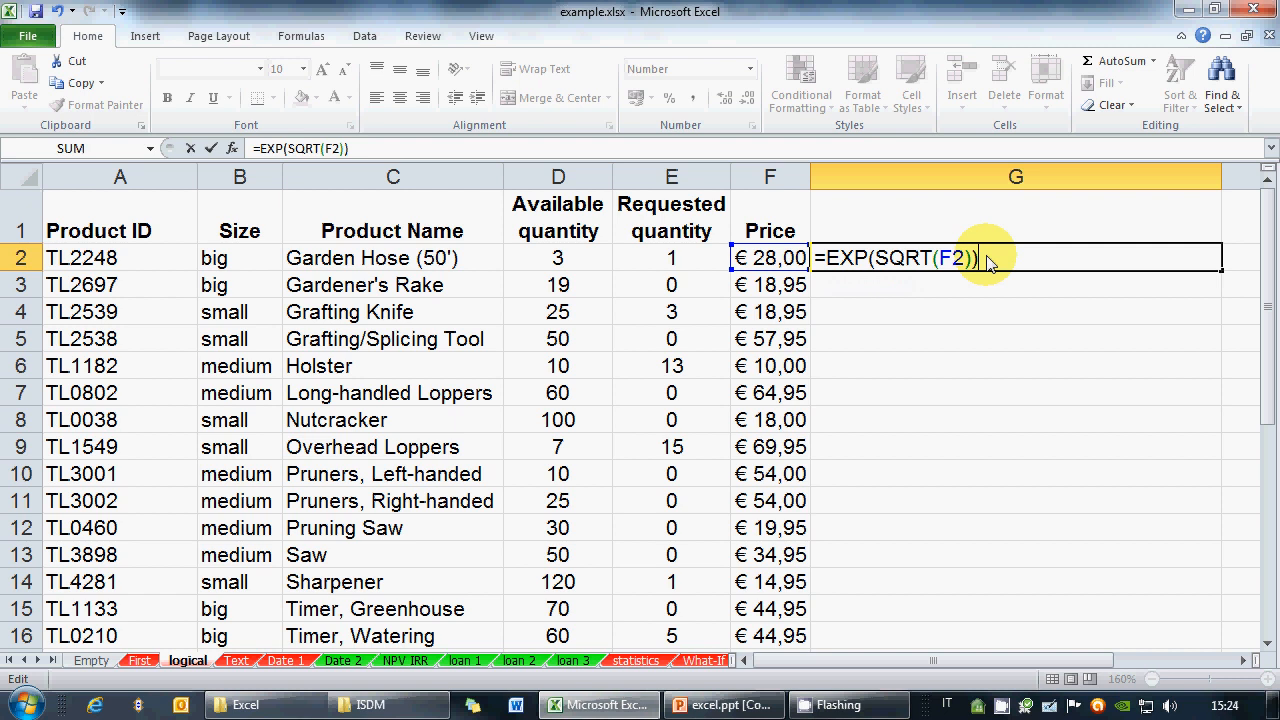
pyautogui.press('Return')
pyautogui.click(965, 262)
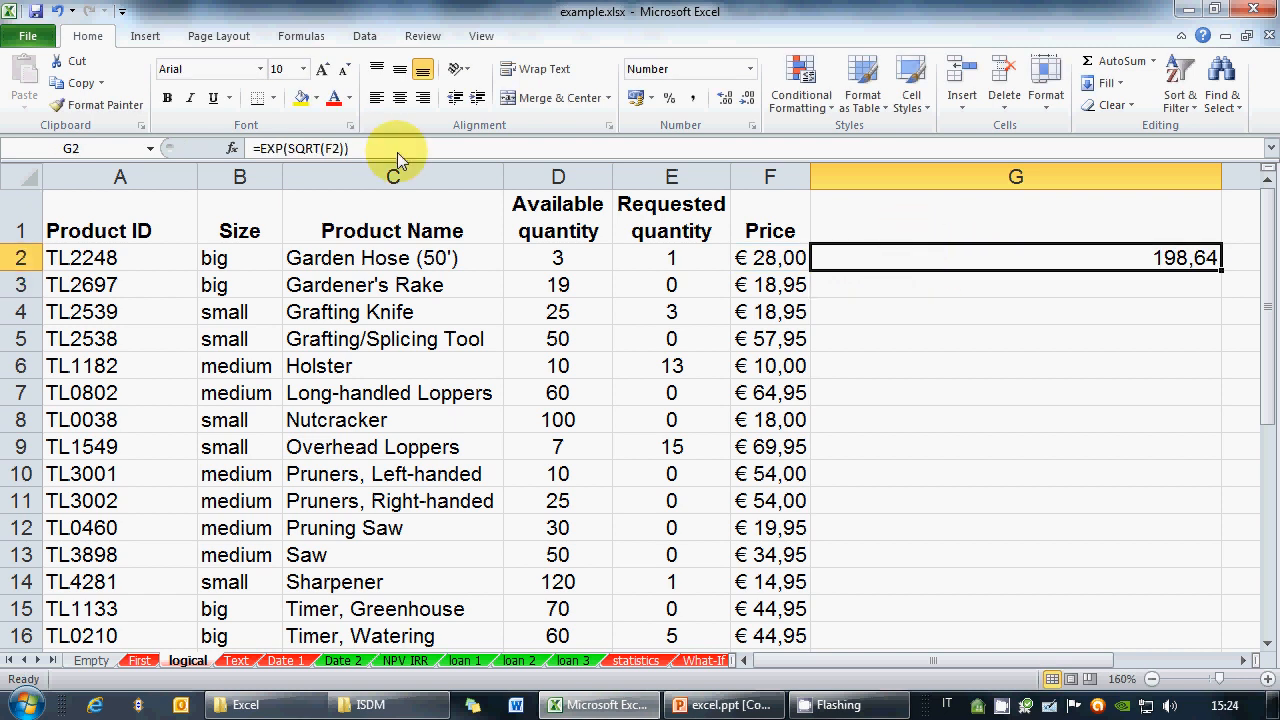
# Edit G2's formula to insert 3+ inside EXP and /2 after SQRT(F2)
pyautogui.doubleClick(877, 256)
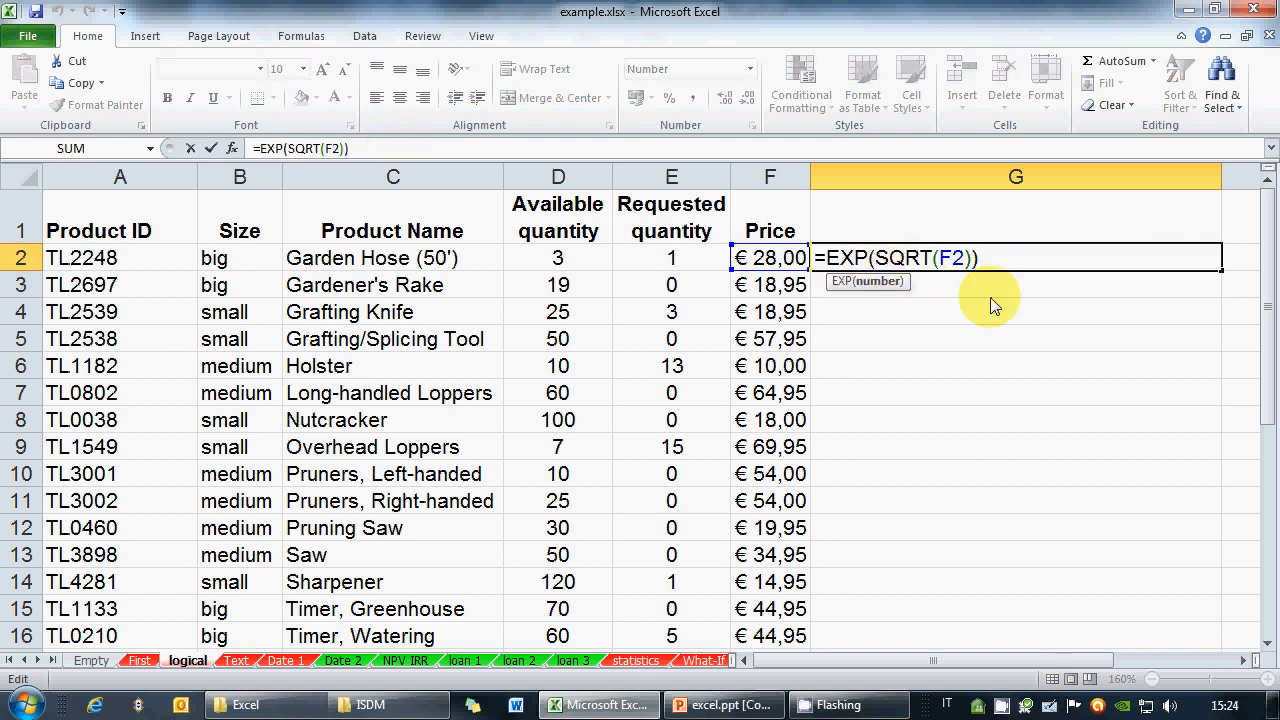
pyautogui.write('3')
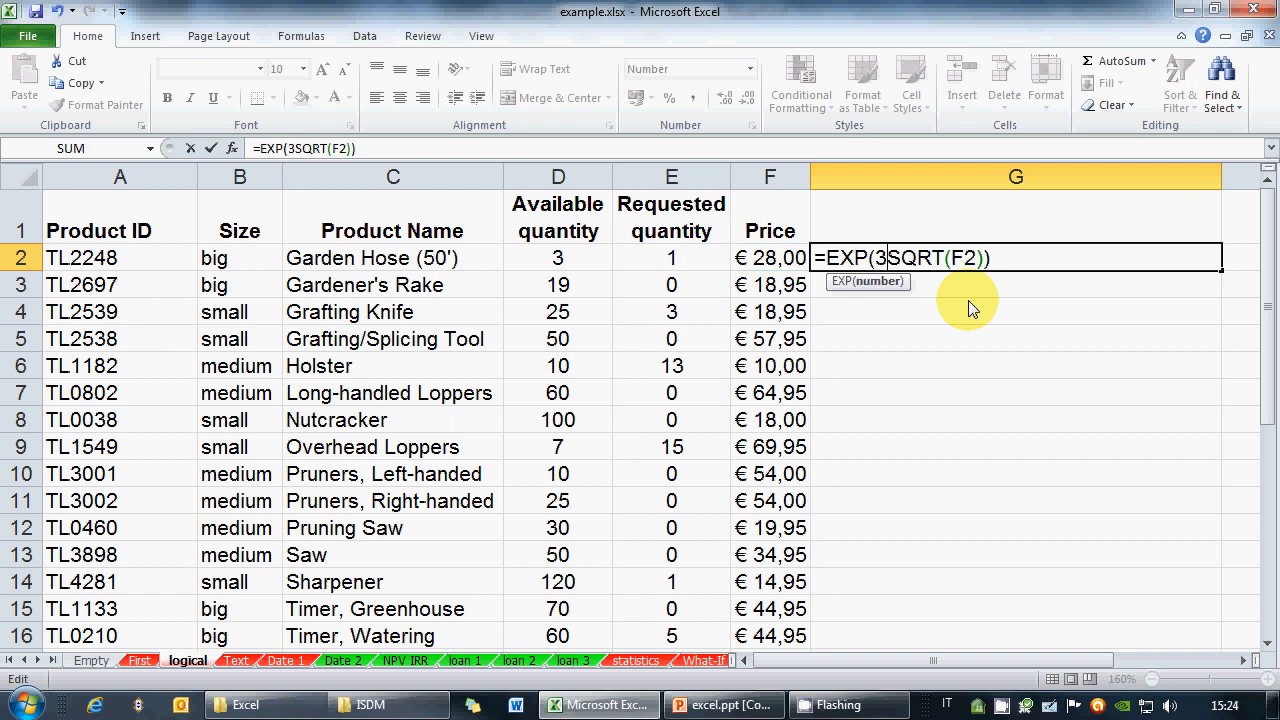
pyautogui.write('+')
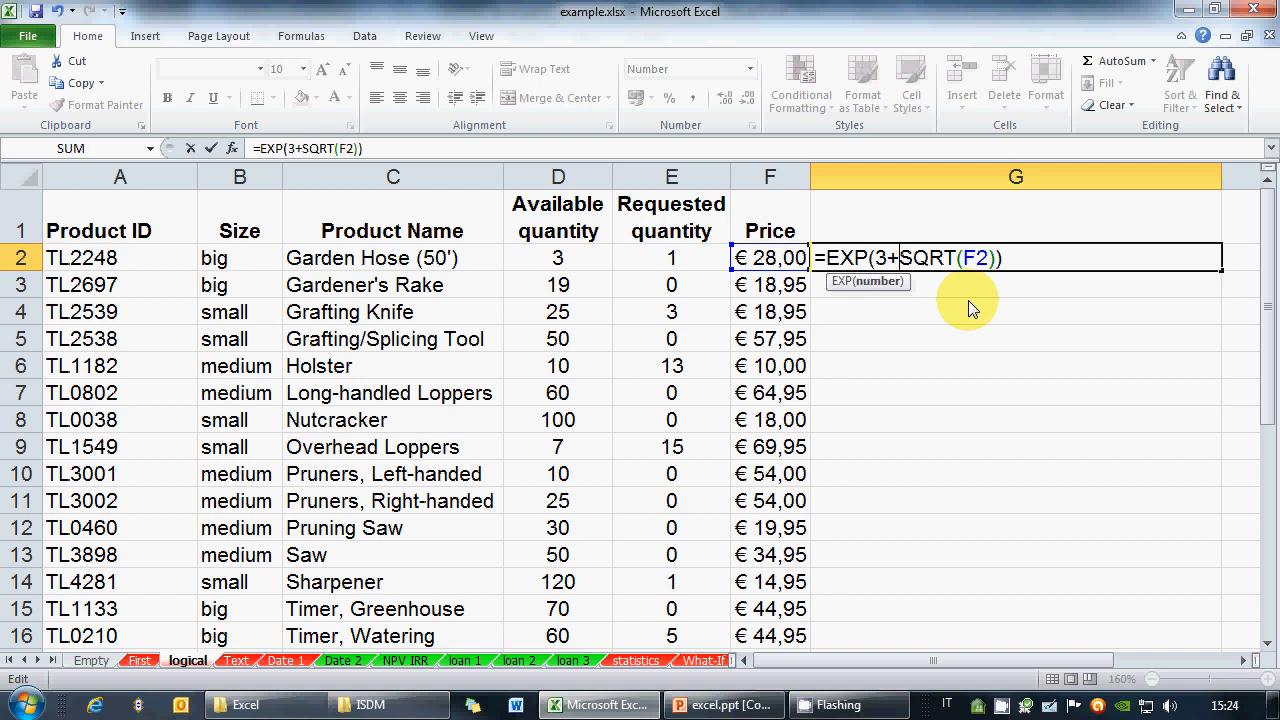
pyautogui.write('2')
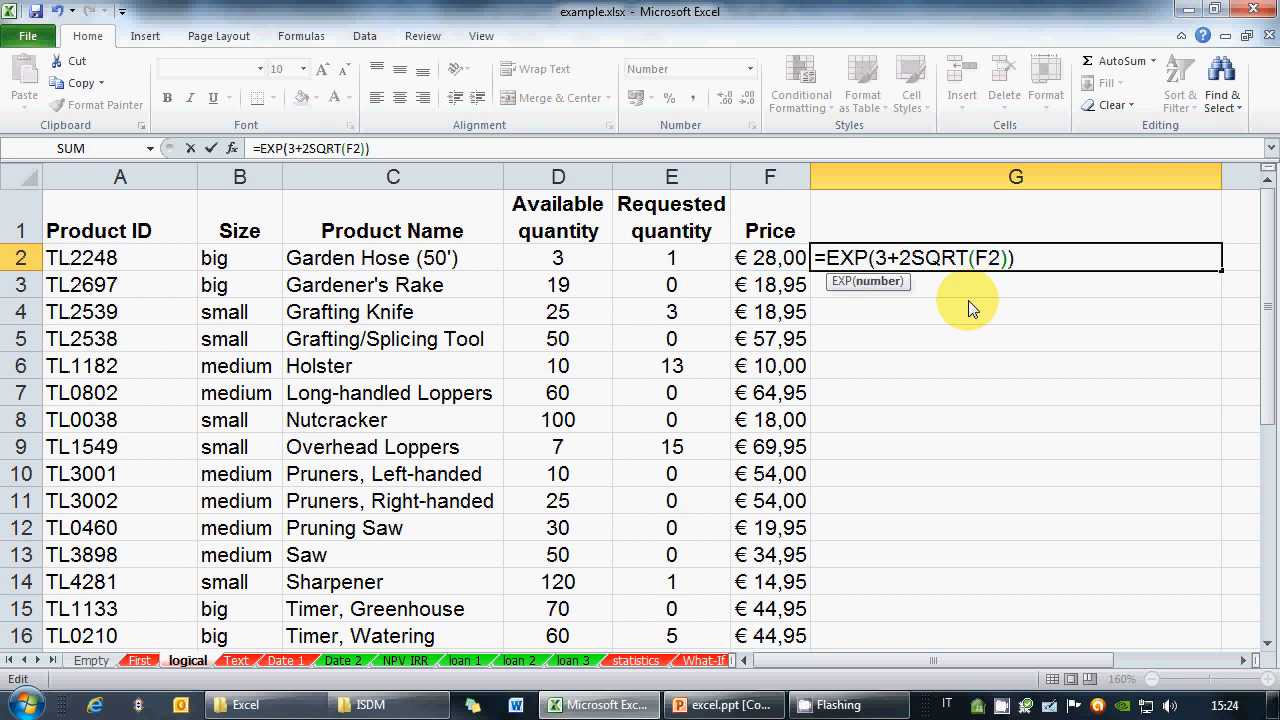
pyautogui.press('BackSpace')
pyautogui.click(999, 258)
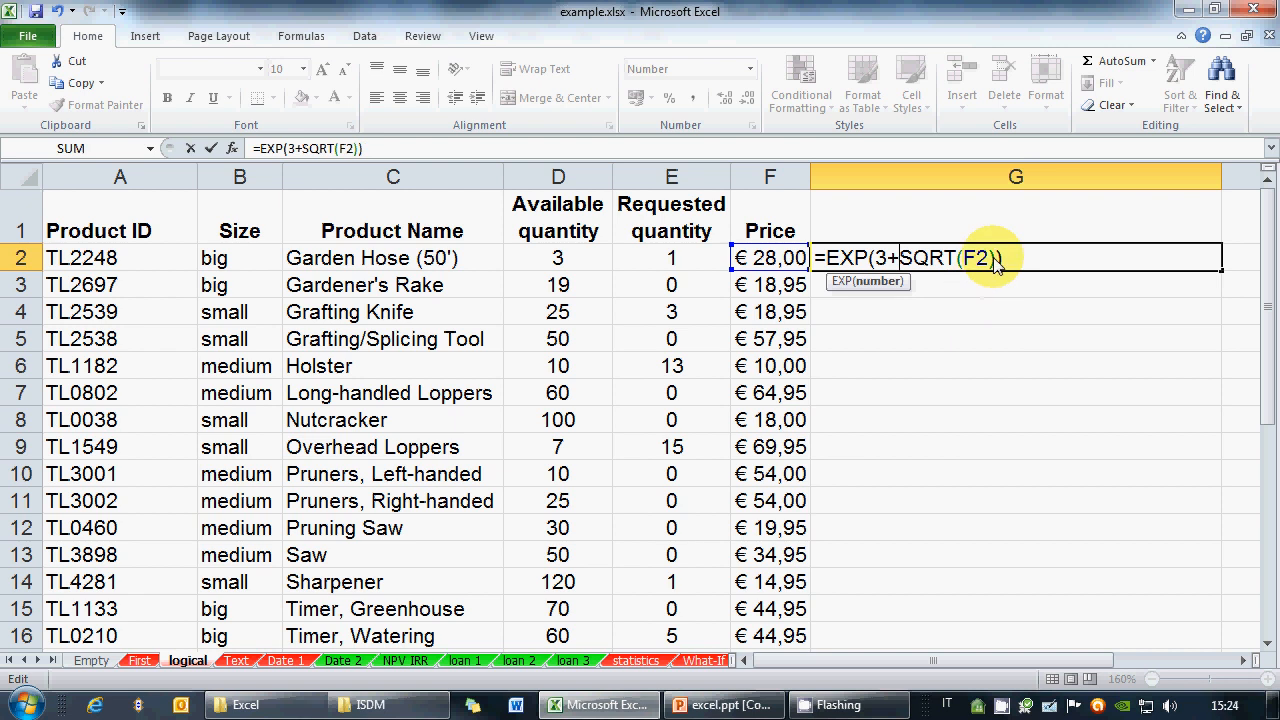
pyautogui.write('/2')
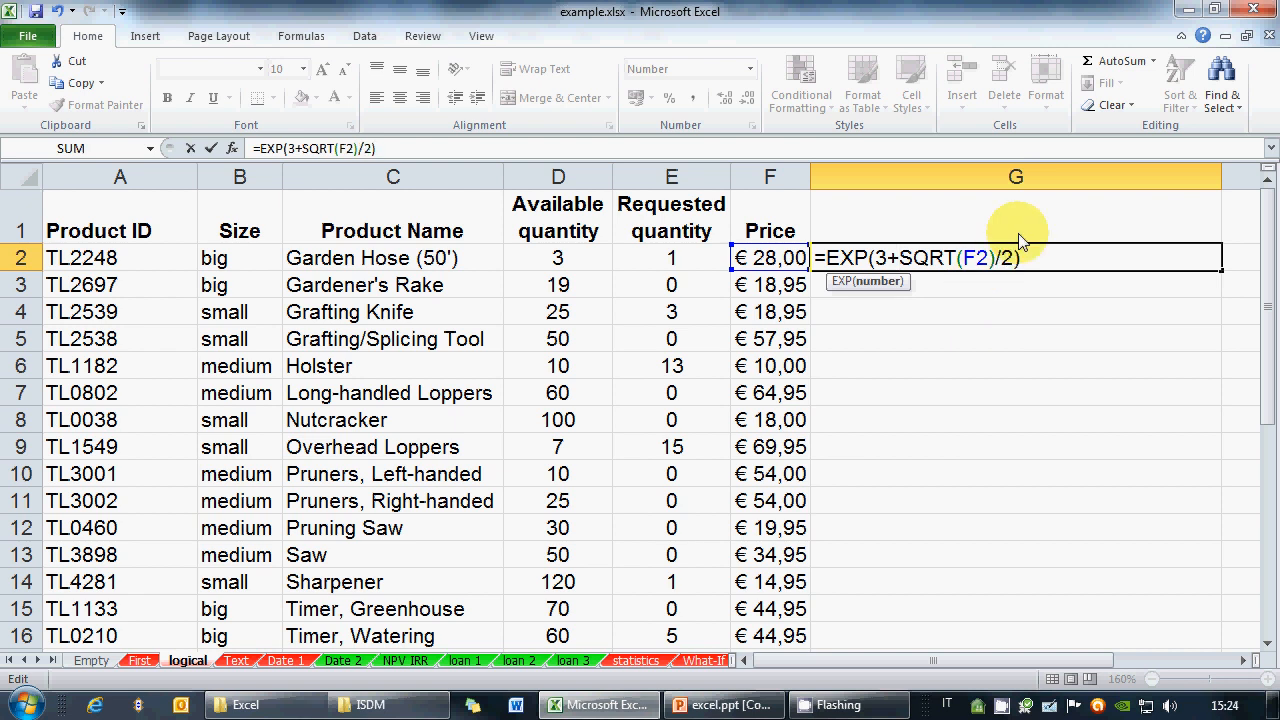
pyautogui.press('Return')
pyautogui.press('Up')
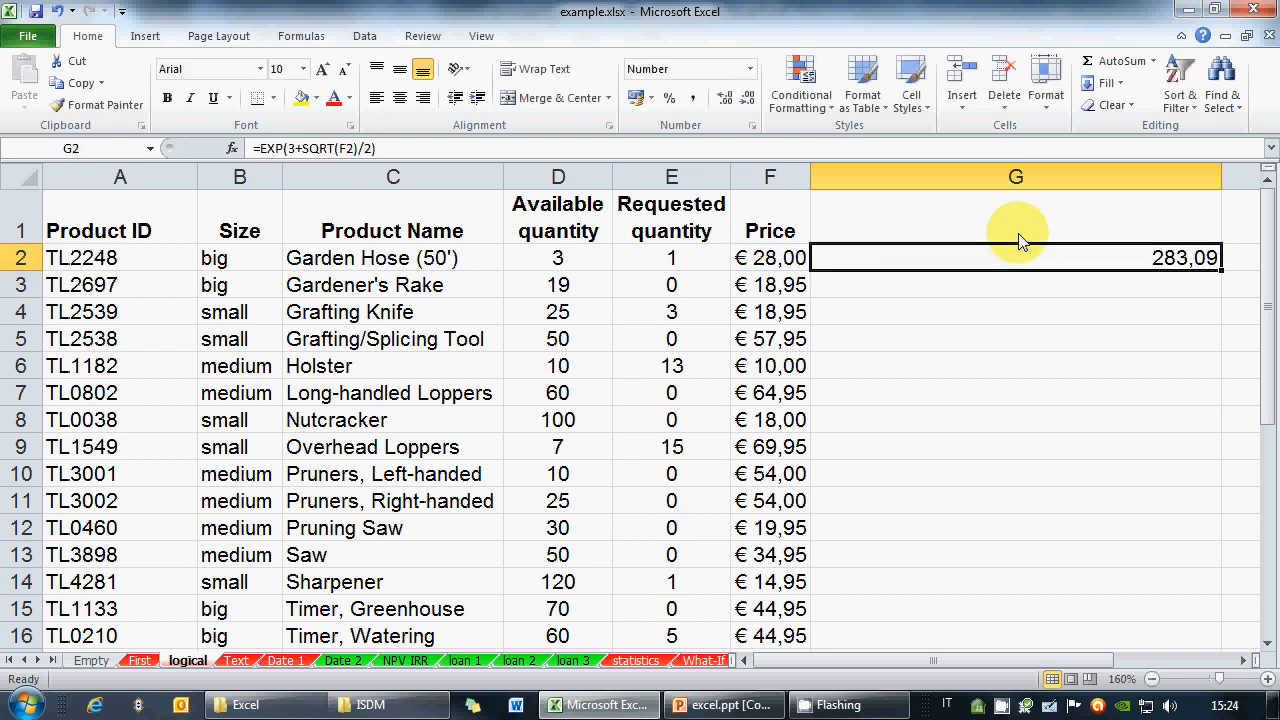
# Remove the 3+ and /2 so G2 reads =EXP(SQRT(F2)) again, showing 198,64
pyautogui.click(375, 151)
pyautogui.click(870, 259)
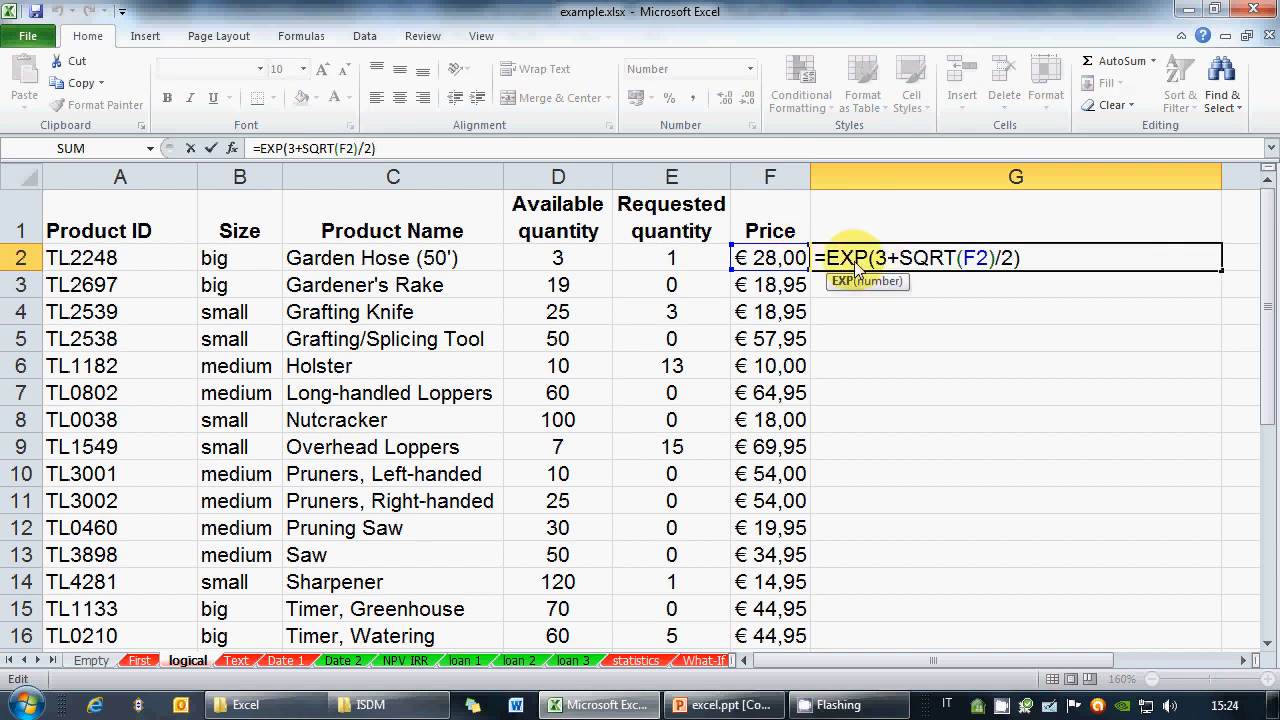
pyautogui.moveTo(874, 258); pyautogui.dragTo(898, 240)
pyautogui.press('Delete')
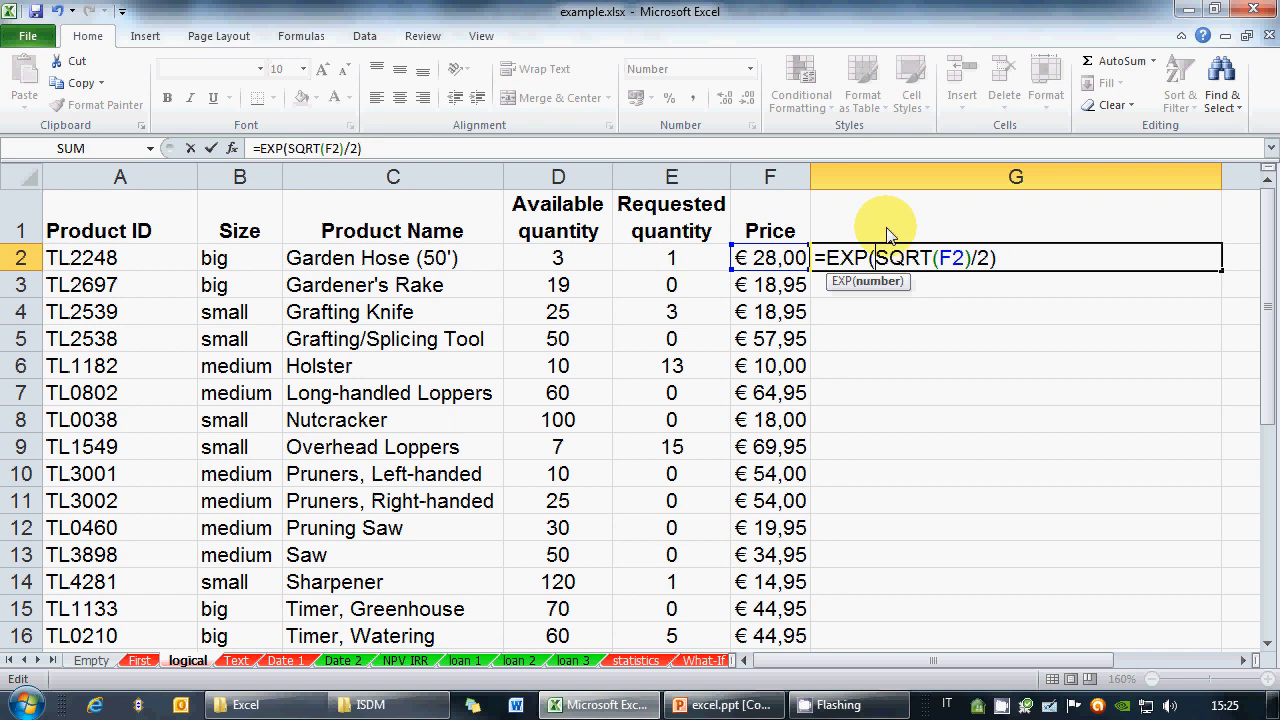
pyautogui.press('BackSpace')
pyautogui.press('BackSpace')
pyautogui.press('Return')
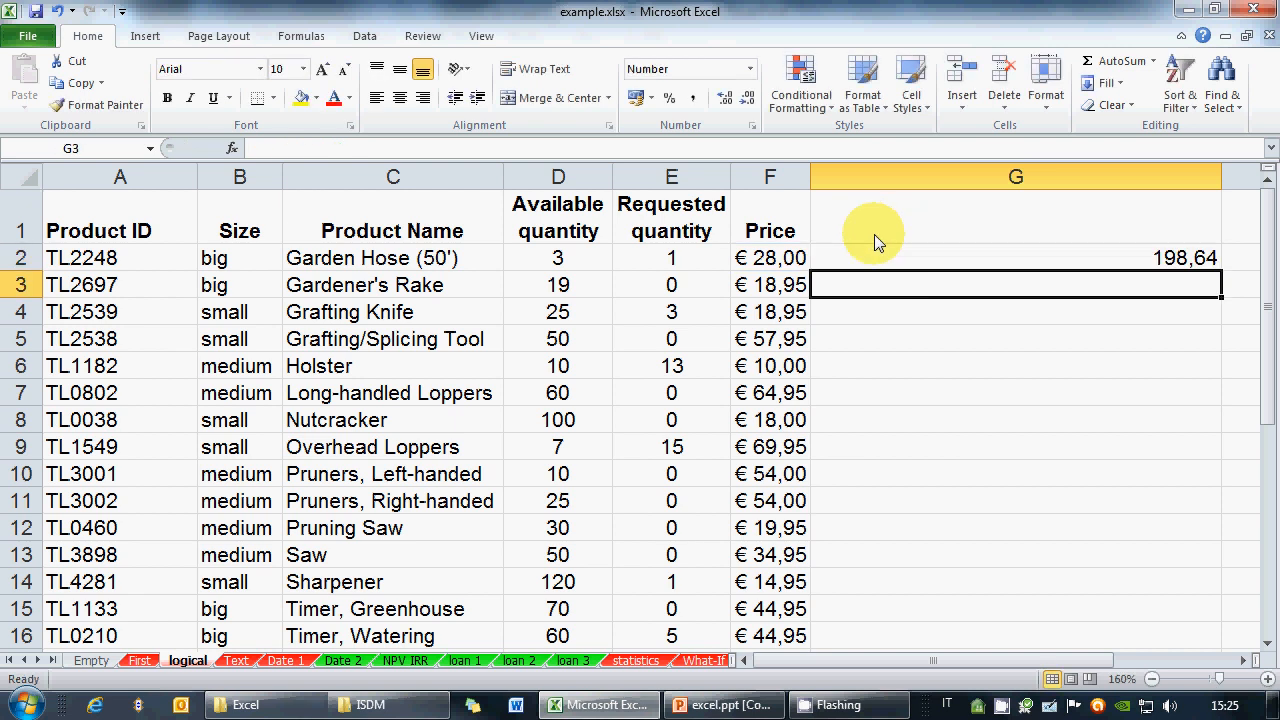
pyautogui.click(631, 710)
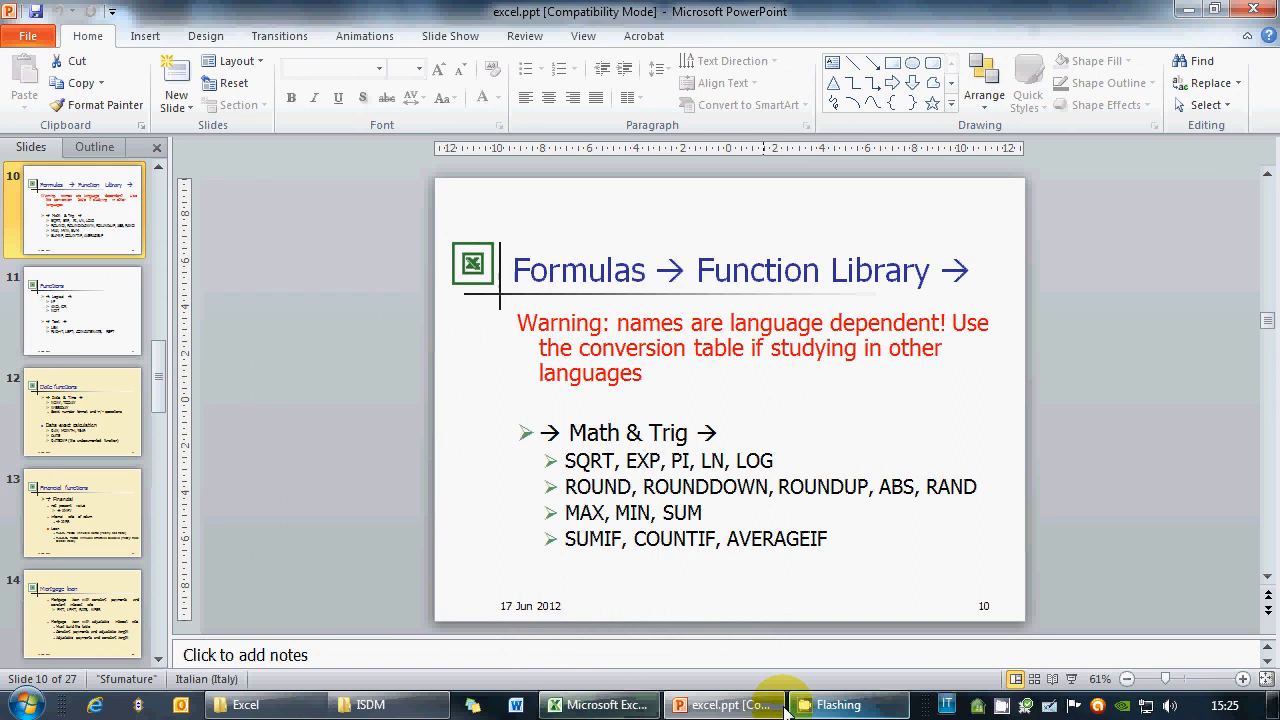
pyautogui.click(755, 708)
pyautogui.click(752, 706)
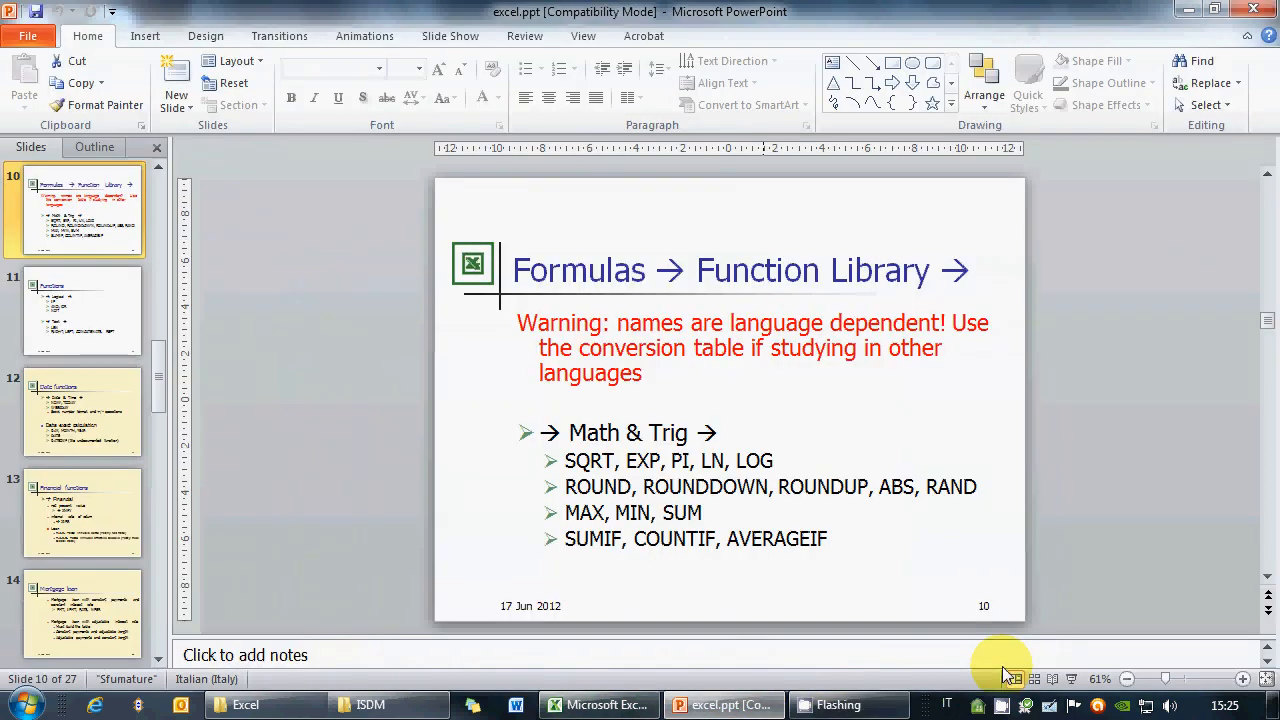
pyautogui.click(1069, 679)
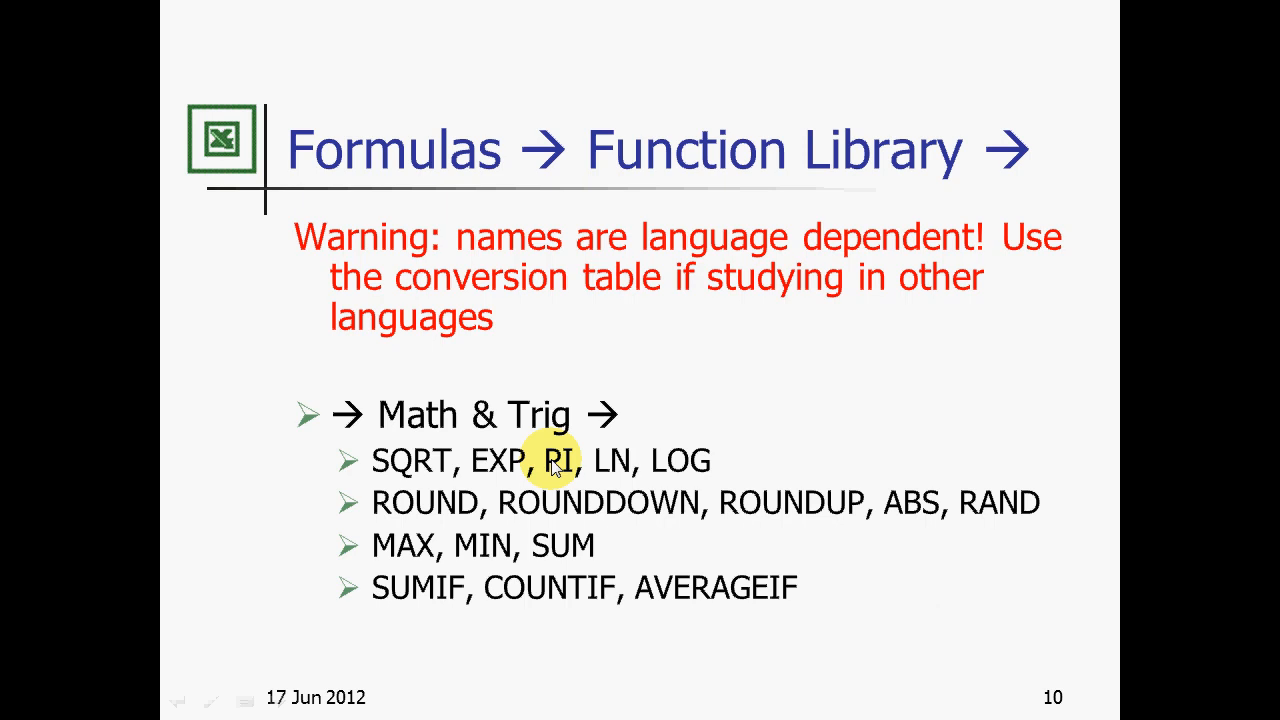
pyautogui.hotkey('alt', 'Tab')
# Replace G2's content with =PI() to show 3,14, then glance at the function slide and return
pyautogui.click(934, 260)
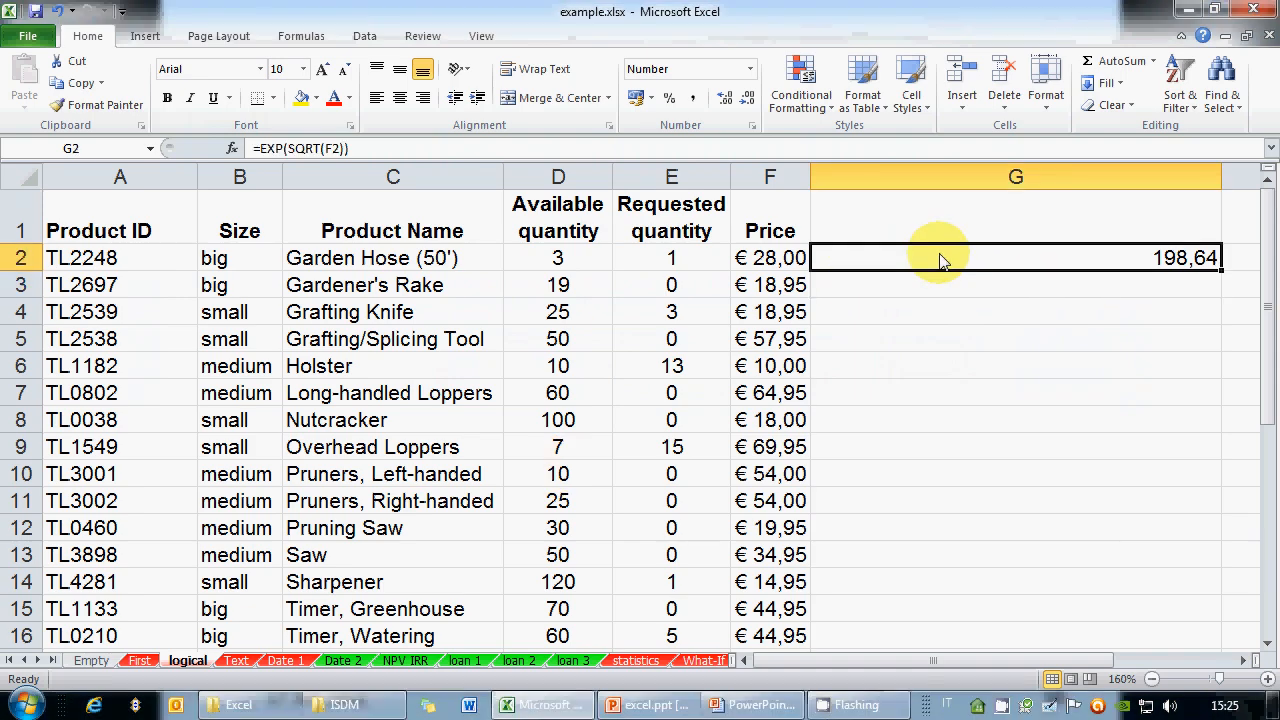
pyautogui.press('Delete')
pyautogui.write('=PI(')
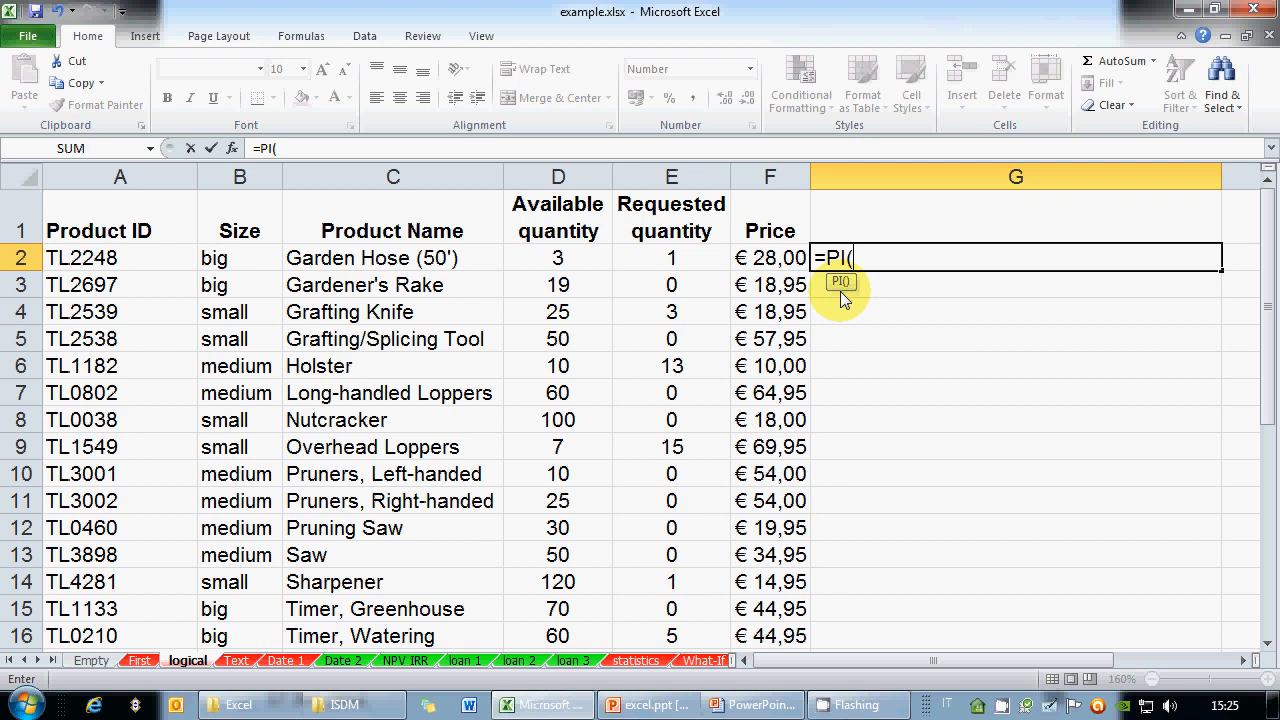
pyautogui.write(')')
pyautogui.press('Return')
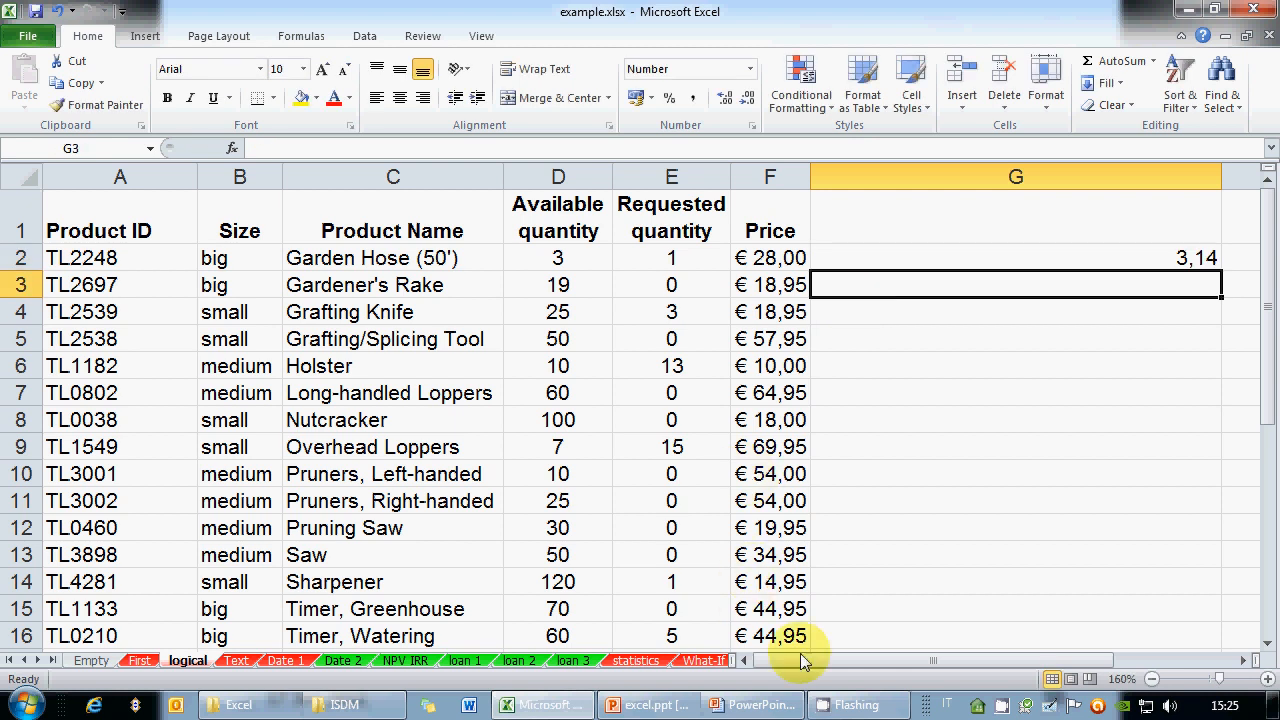
pyautogui.click(730, 708)
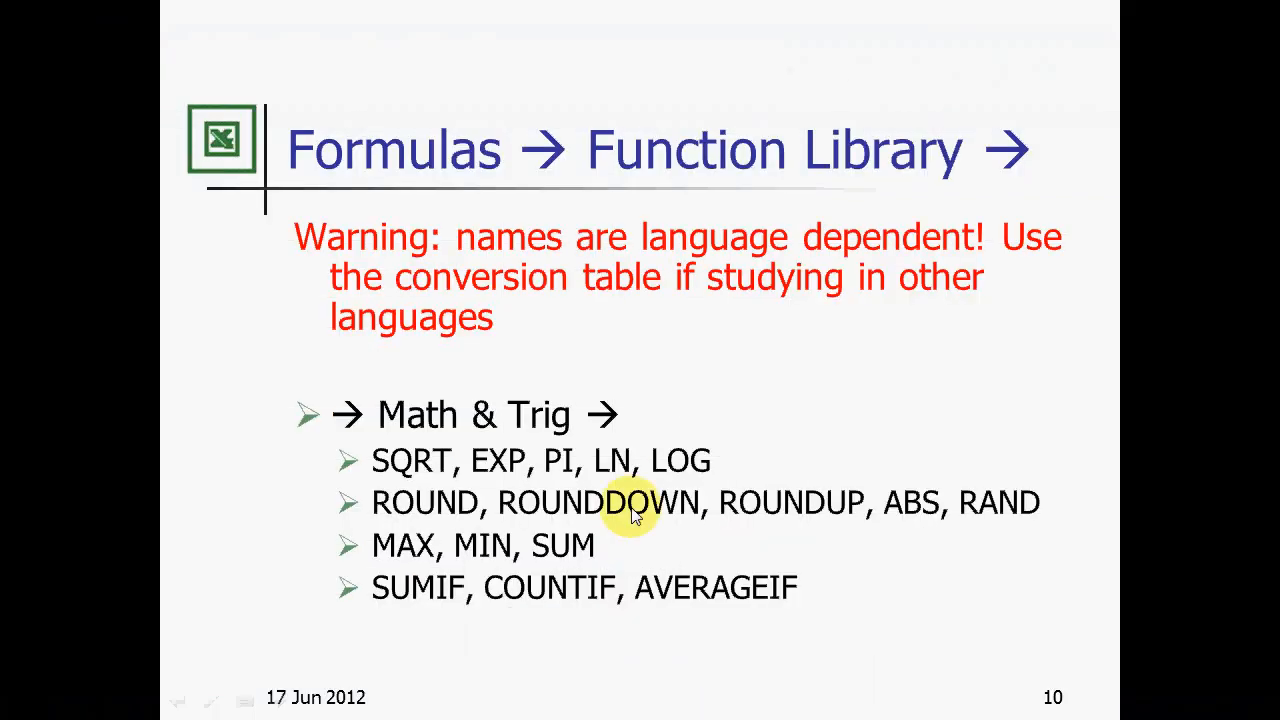
pyautogui.hotkey('alt', 'Tab')
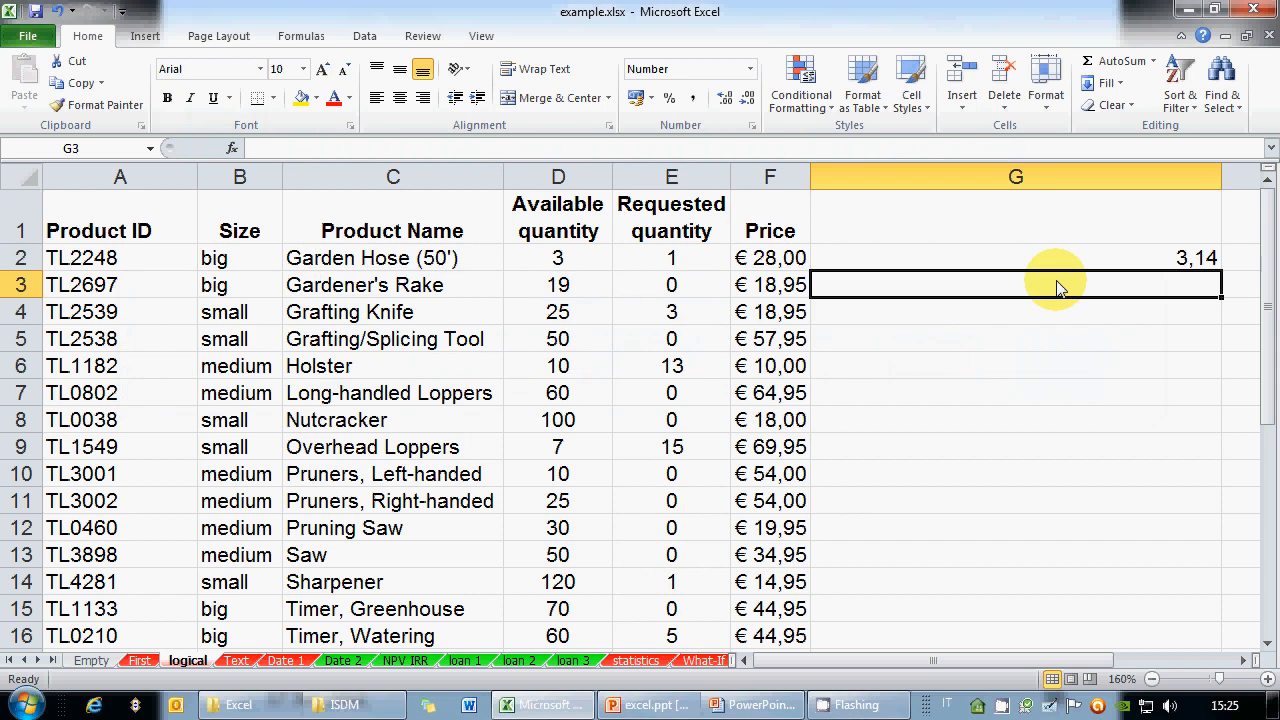
# Replace G2 with =LN(F2), giving 3,33
pyautogui.press('Delete')
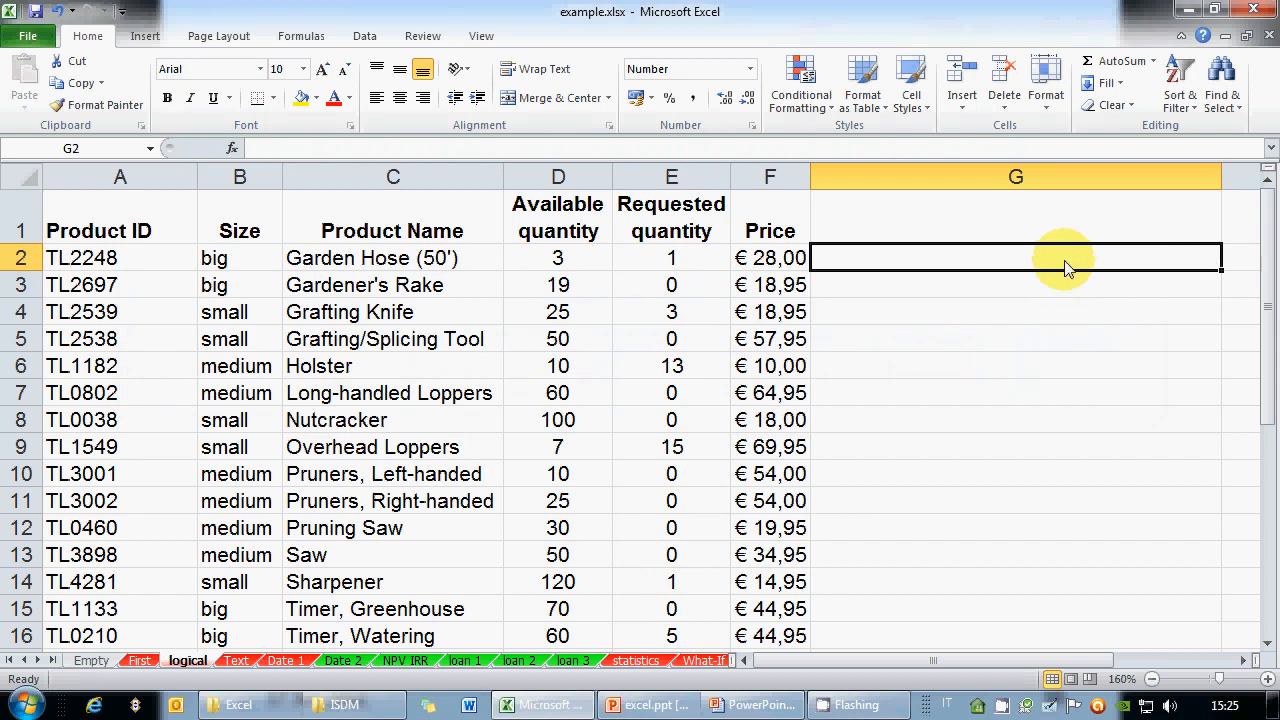
pyautogui.write('=LN(')
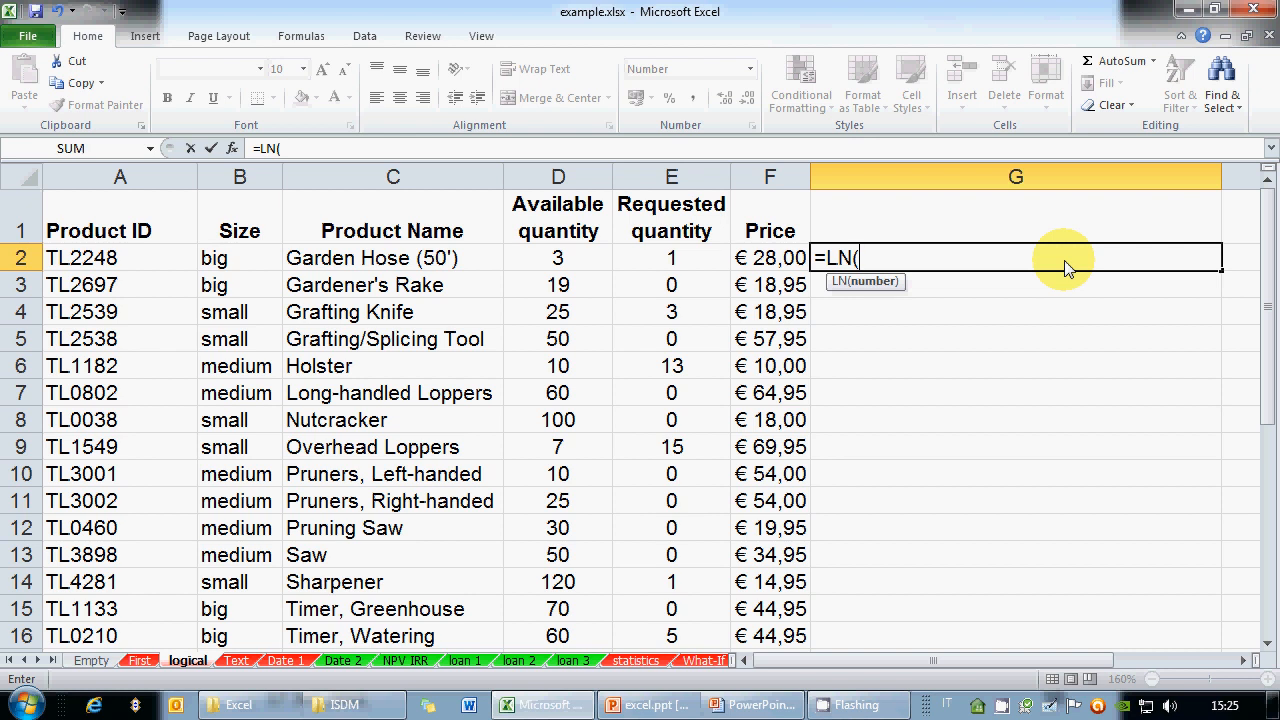
pyautogui.click(770, 265)
pyautogui.write(')')
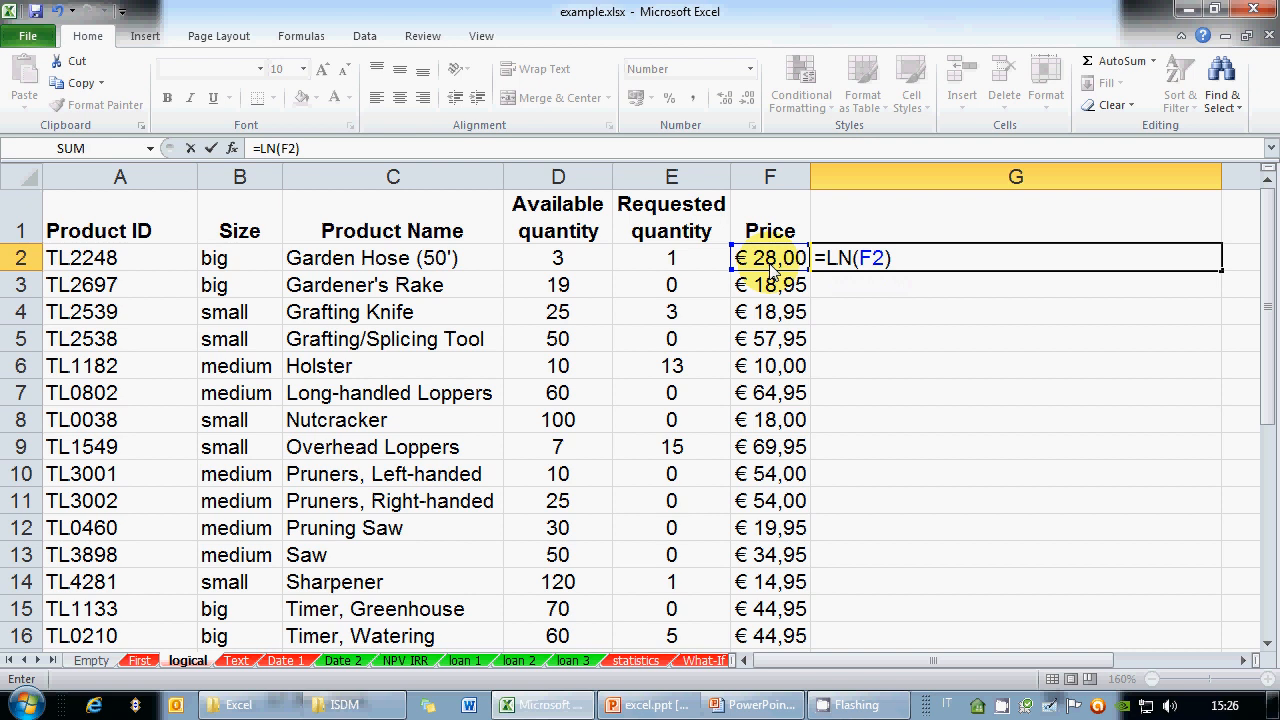
pyautogui.press('Return')
# Fill =LN(F2) down column G and clear the #NUM! errors in G17:G18
pyautogui.click(1113, 262)
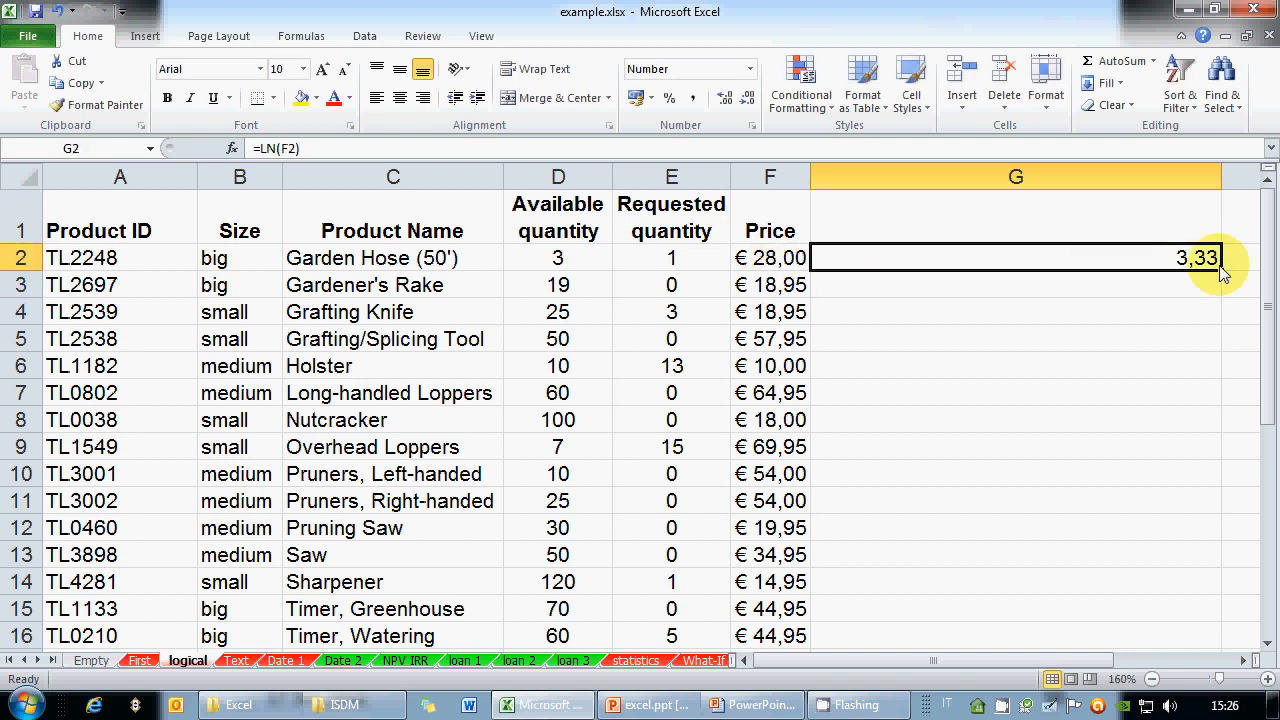
pyautogui.moveTo(1221, 271); pyautogui.dragTo(1193, 630)
pyautogui.scroll(1, 1043, 388)
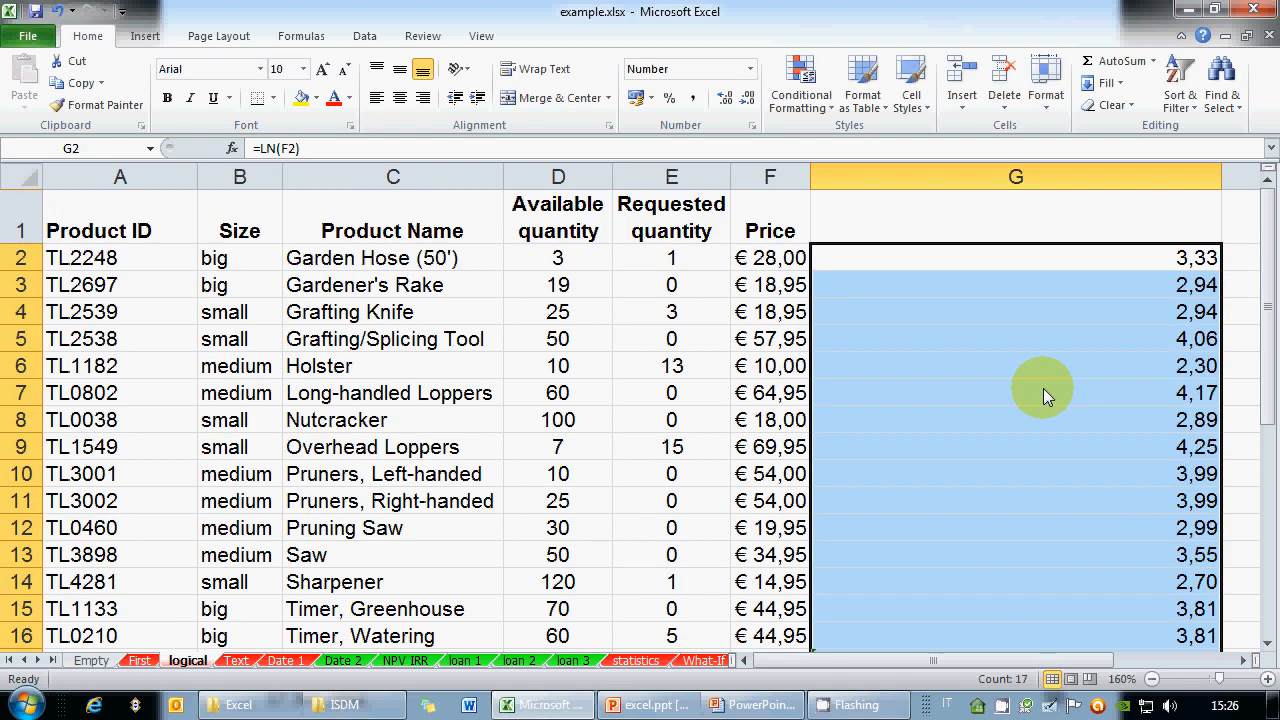
pyautogui.scroll(-4, 1043, 388)
pyautogui.moveTo(1036, 312); pyautogui.dragTo(1040, 355)
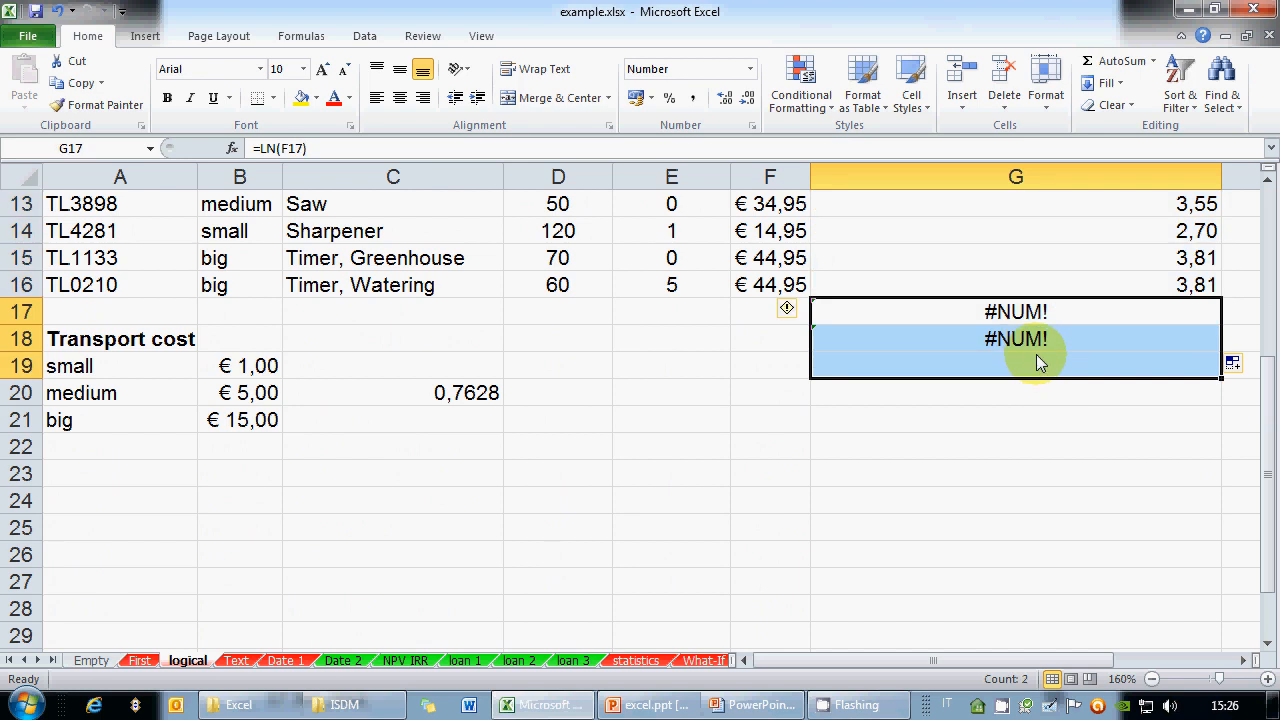
pyautogui.press('Delete')
pyautogui.scroll(4, 1061, 335)
pyautogui.click(1173, 265)
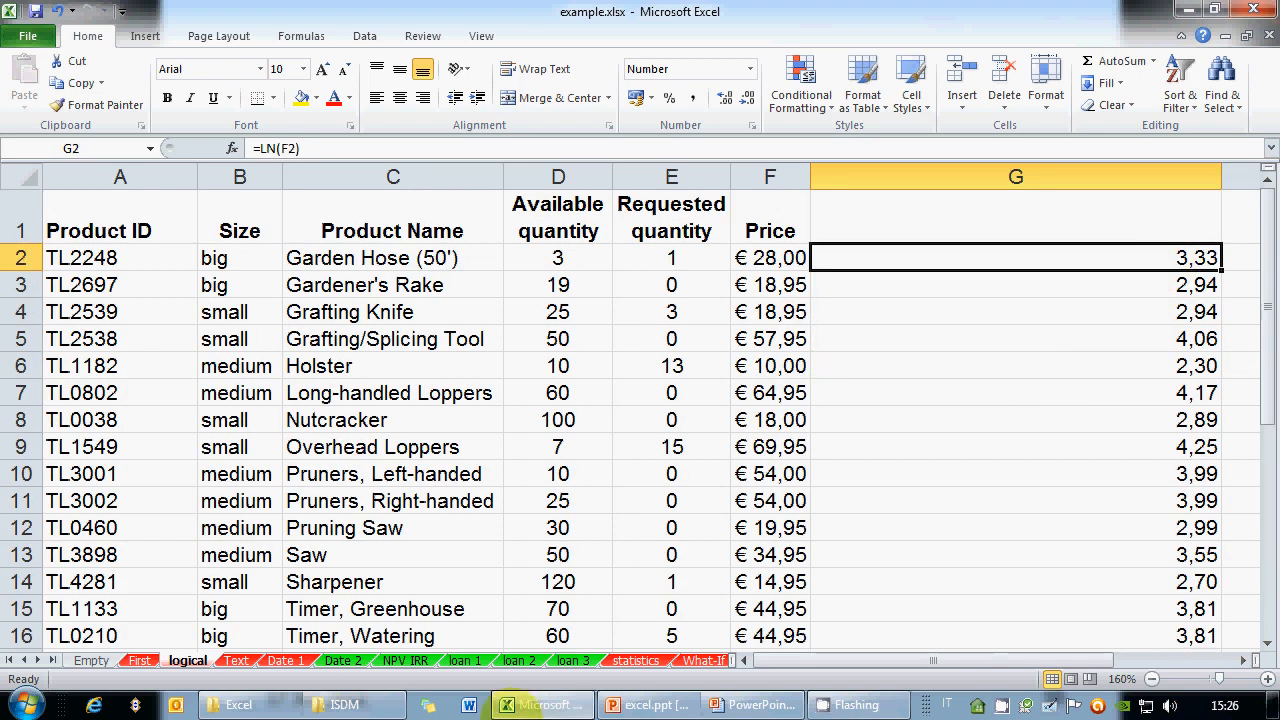
pyautogui.click(1052, 706)
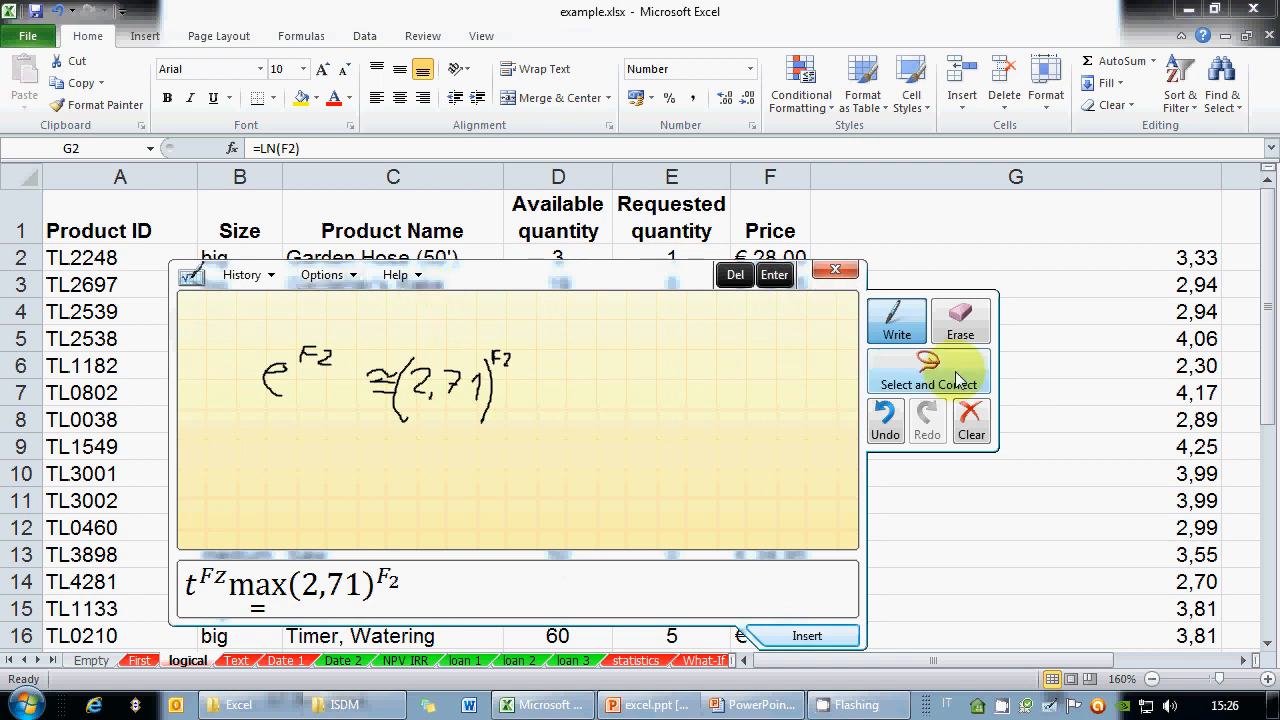
# Handwrite ln x and logₑ x in the cleared Math Input Panel, then close it
pyautogui.click(970, 420)
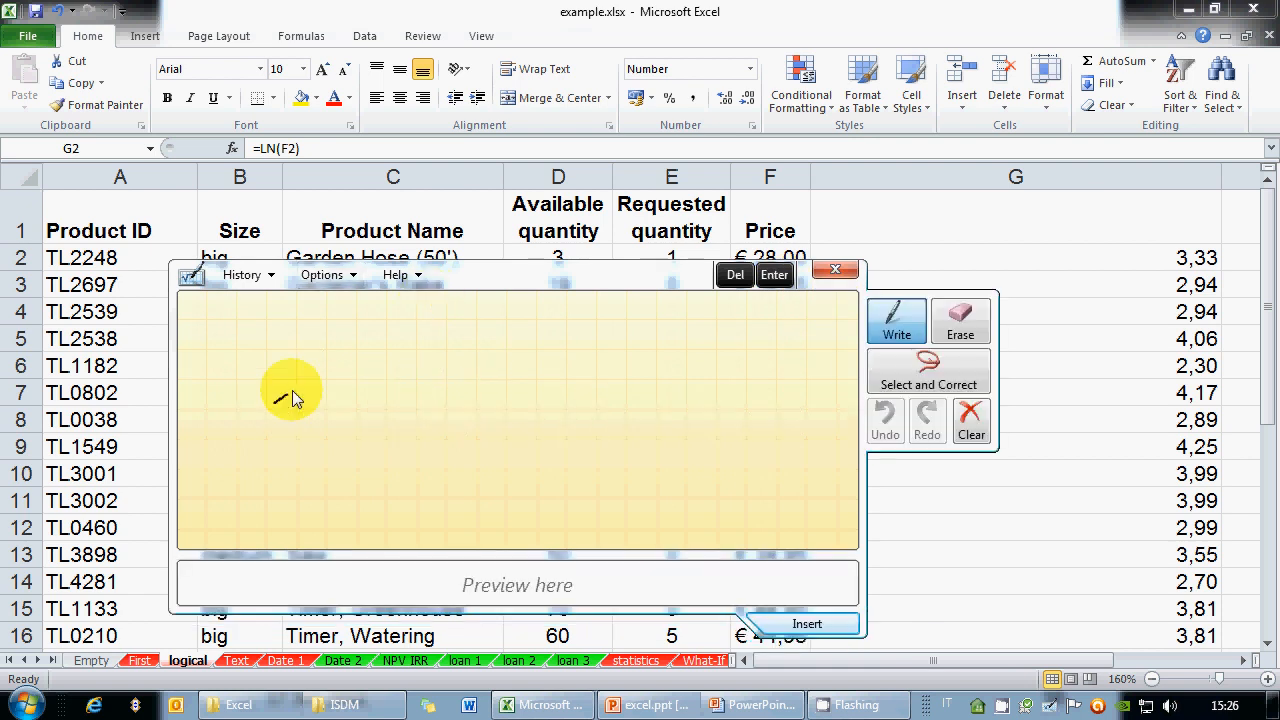
pyautogui.moveTo(275, 404); pyautogui.dragTo(381, 403)
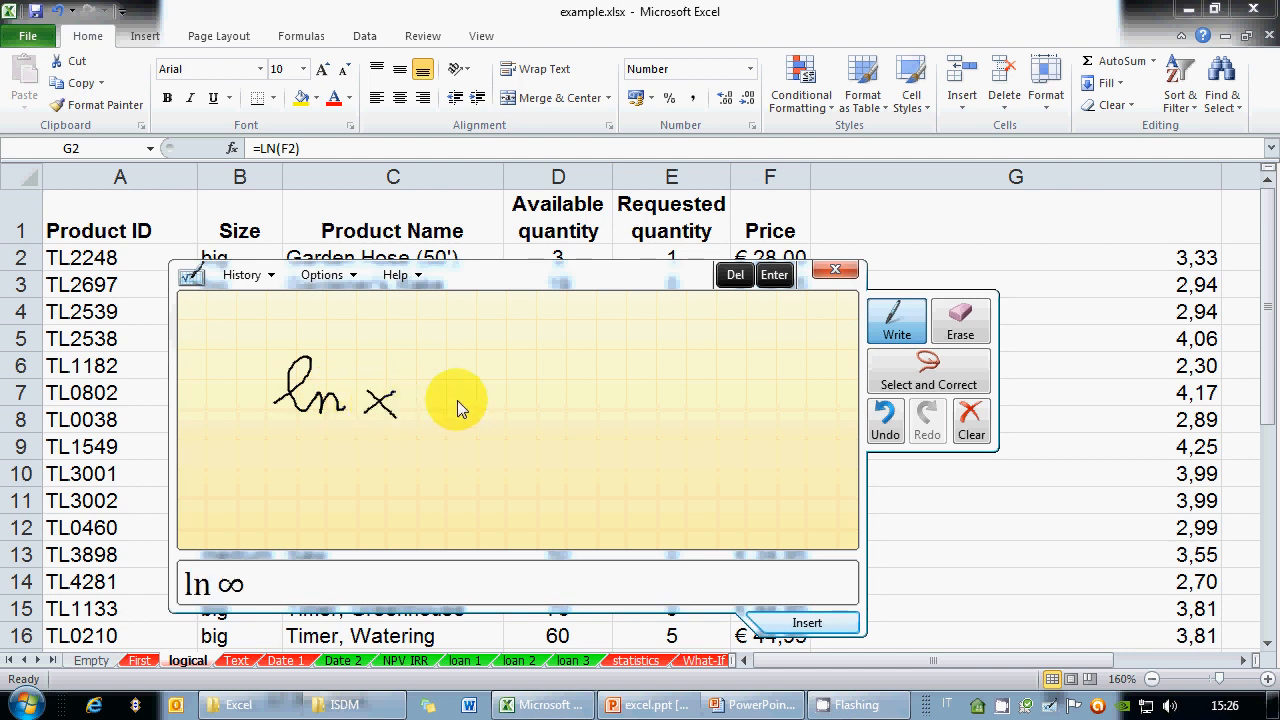
pyautogui.moveTo(505, 408)
pyautogui.mouseDown()
pyautogui.moveTo(528, 382)
pyautogui.moveTo(580, 409)
pyautogui.moveTo(560, 417)
pyautogui.moveTo(571, 400)
pyautogui.moveTo(589, 421)
pyautogui.mouseUp()
pyautogui.moveTo(631, 384)
pyautogui.mouseDown()
pyautogui.moveTo(617, 406)
pyautogui.moveTo(635, 411)
pyautogui.mouseUp()
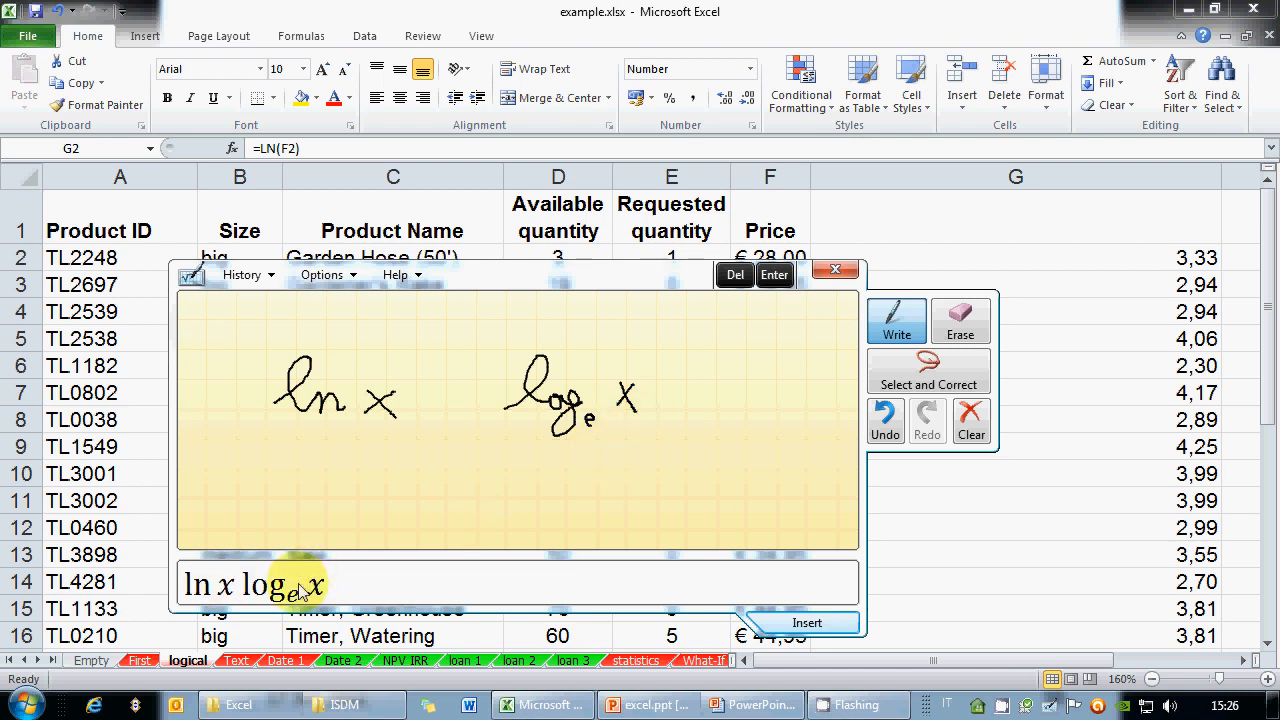
pyautogui.click(845, 269)
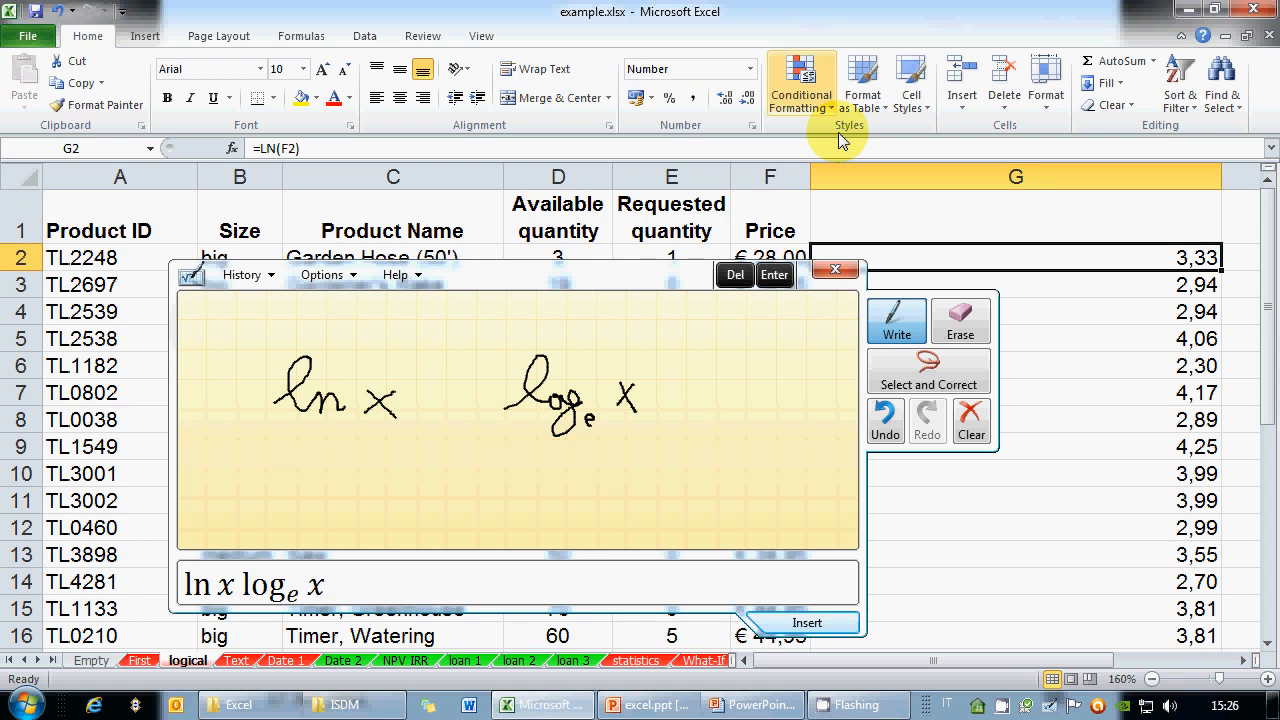
pyautogui.click(836, 272)
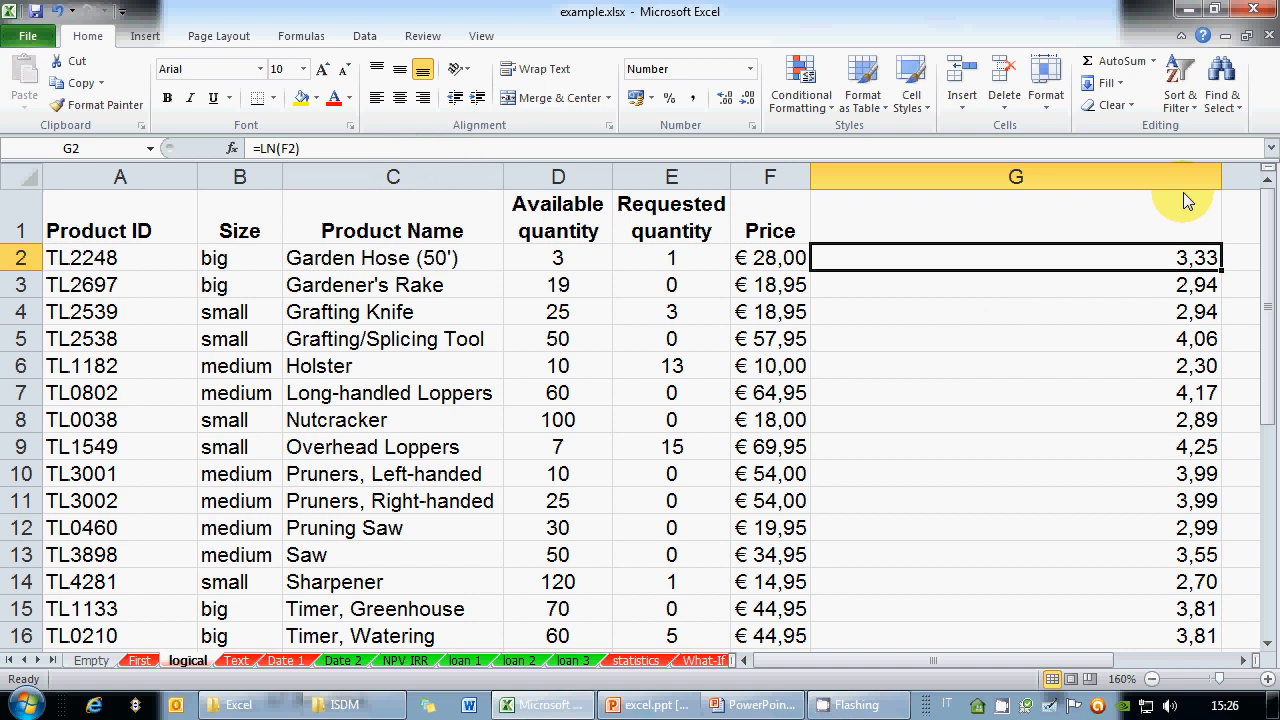
# Change G2's formula to =EXP(LN(F2))
pyautogui.doubleClick(971, 264)
pyautogui.click(822, 262)
pyautogui.write('EXP(LN(F2')
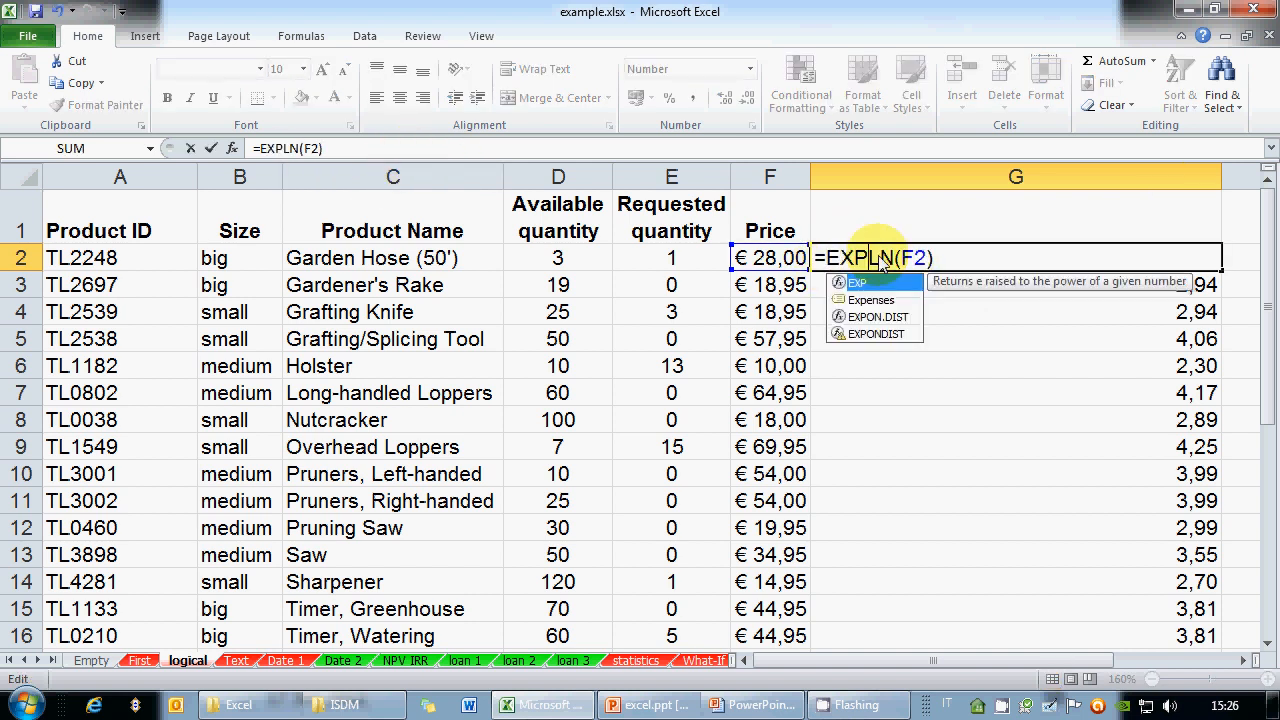
pyautogui.write(')')
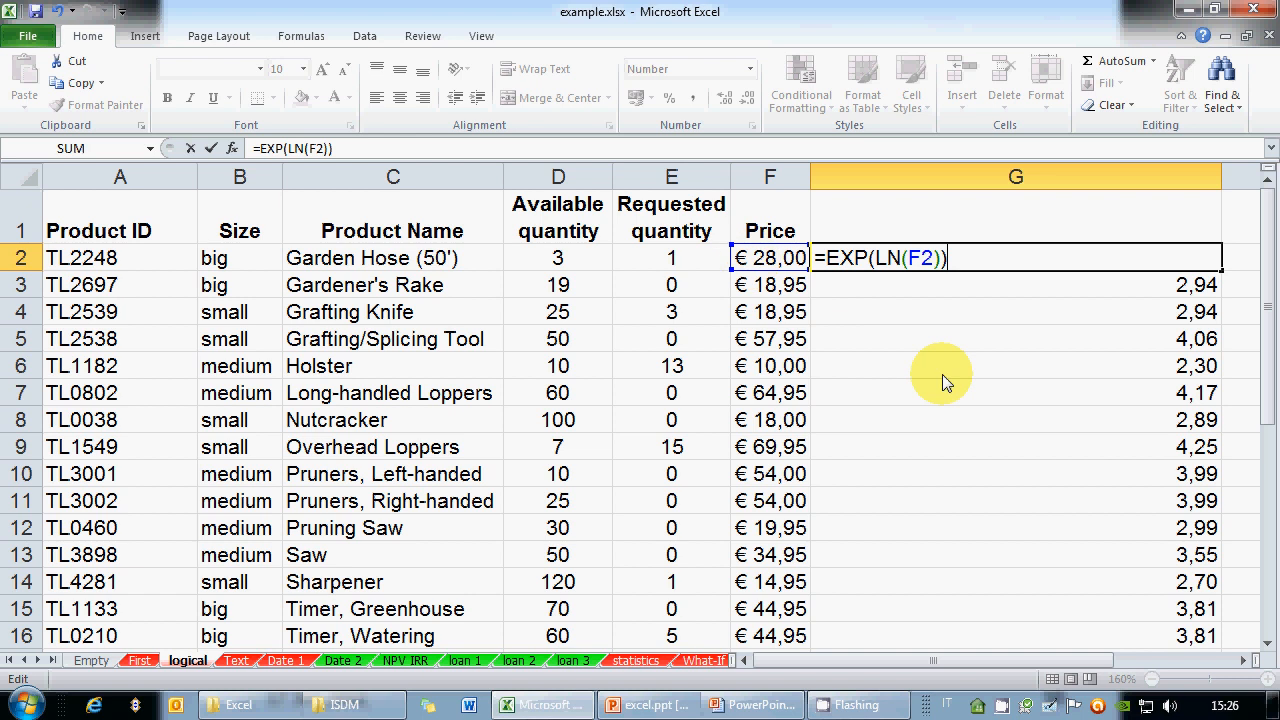
pyautogui.press('Return')
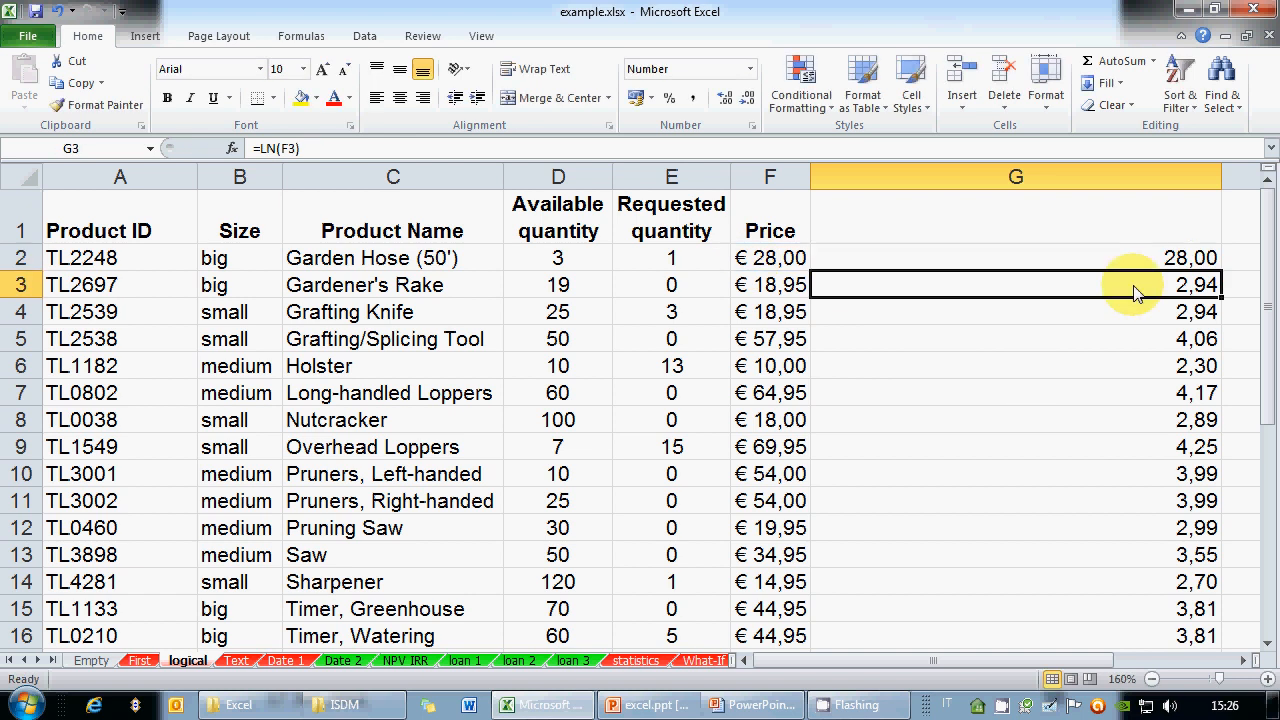
# Copy =EXP(LN(F2)) down to G13 and recheck G2's formula, which returns 28,00
pyautogui.click(1150, 258)
pyautogui.moveTo(1221, 271); pyautogui.dragTo(1225, 555)
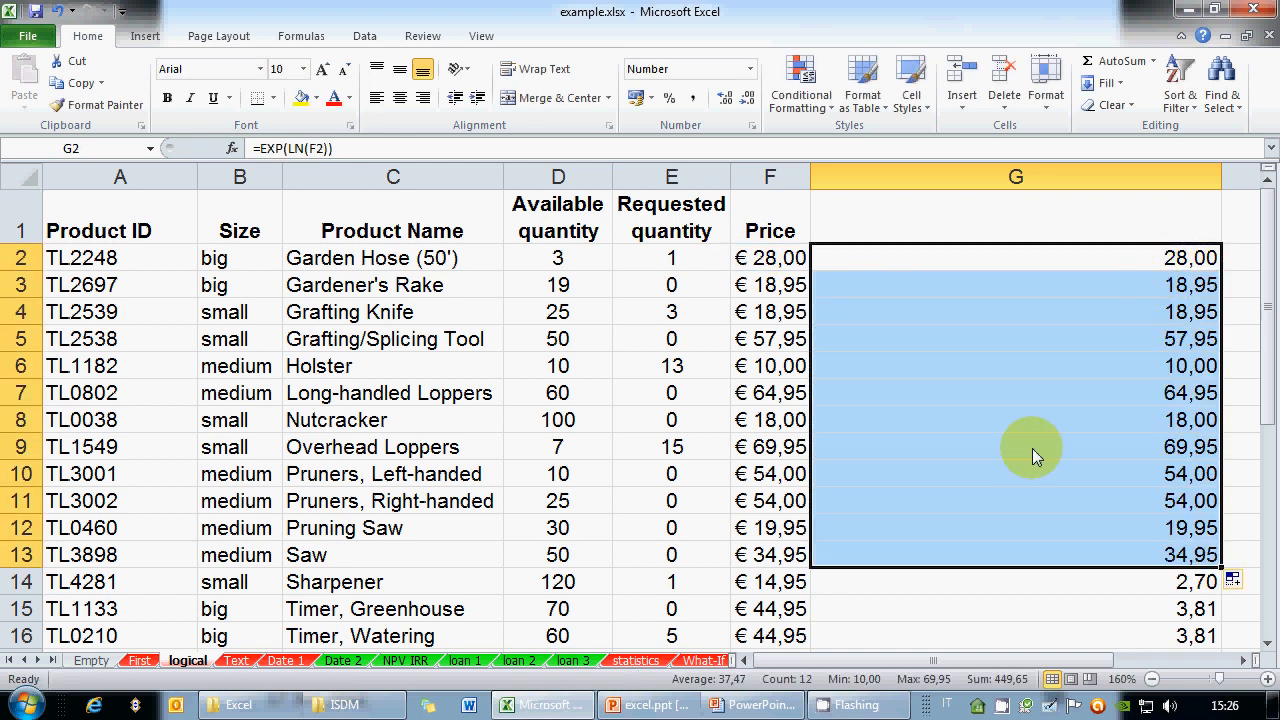
pyautogui.click(1030, 258)
pyautogui.click(355, 147)
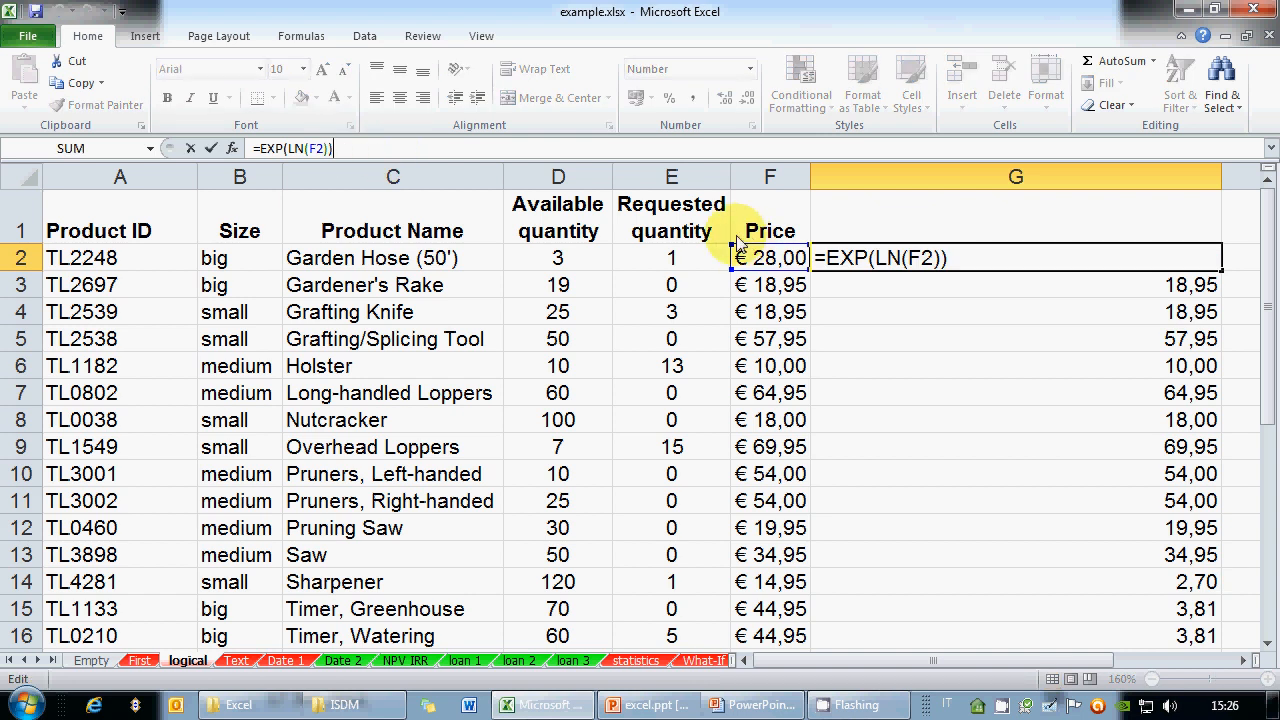
pyautogui.hotkey('ctrl', 'Return')
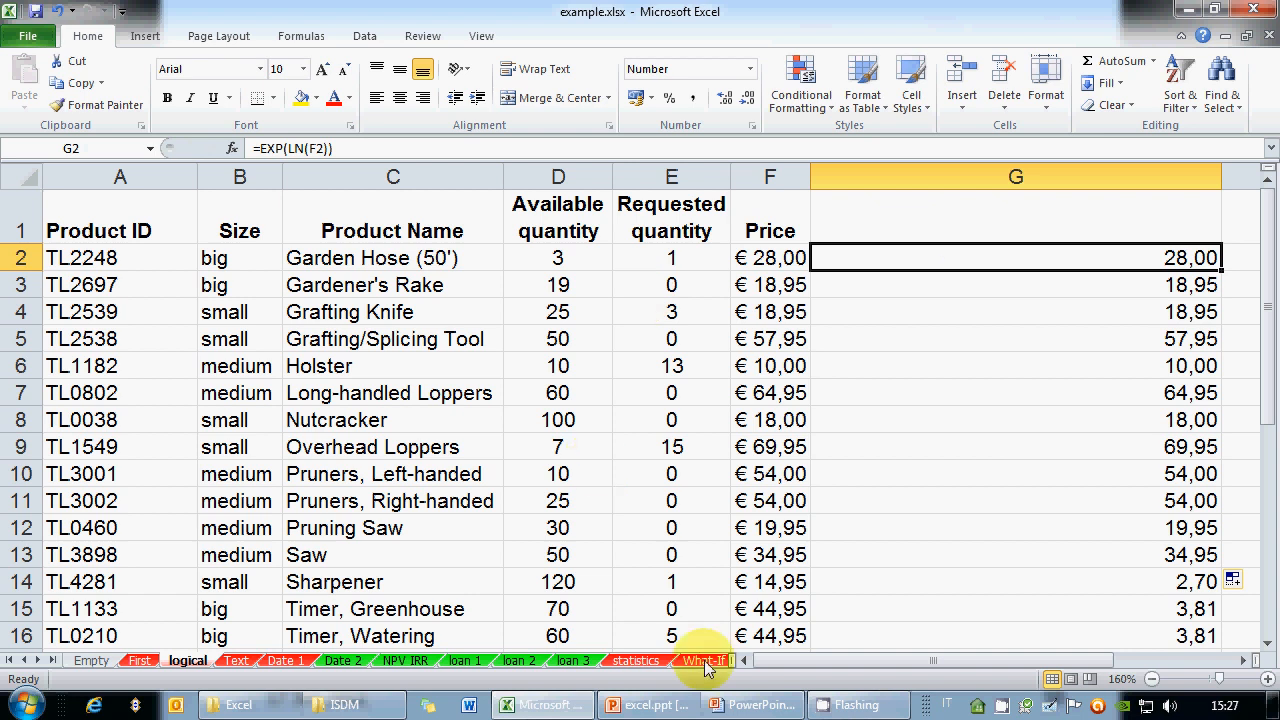
pyautogui.moveTo(740, 705)
pyautogui.click(757, 650)
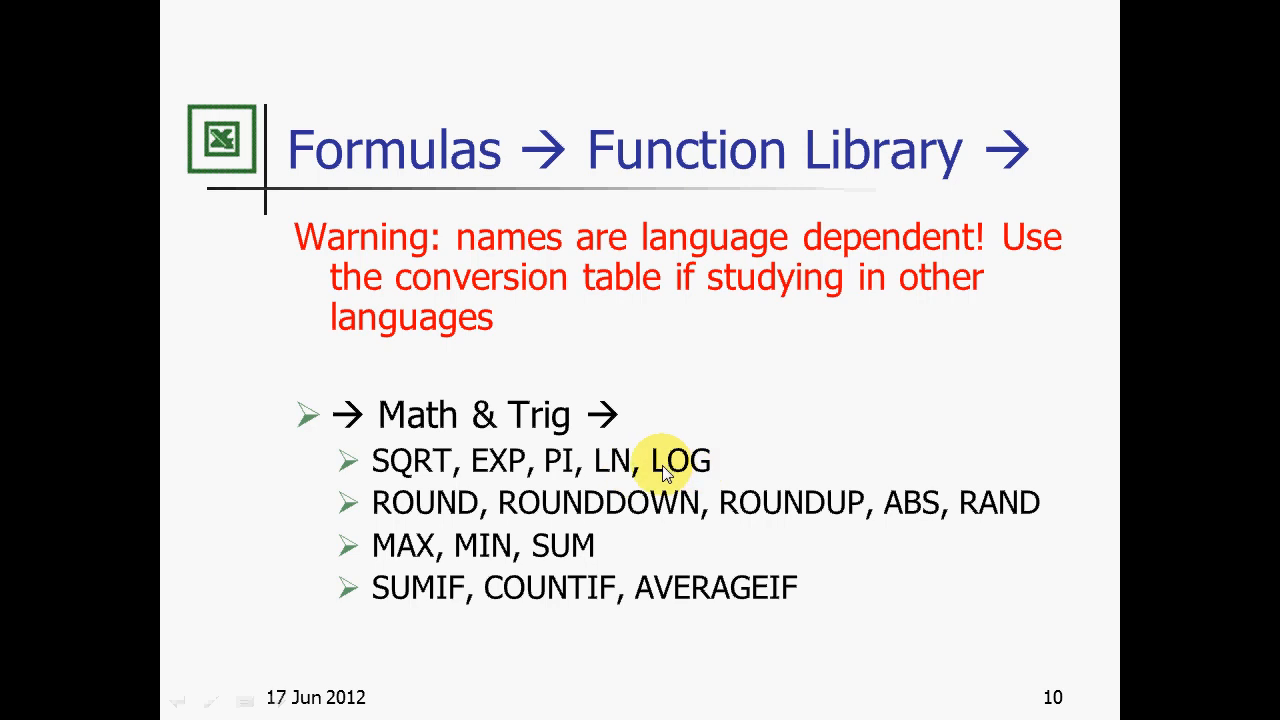
# Switch from the Math & Trig slide back to the Excel workbook with Alt+Tab
pyautogui.hotkey('alt', 'Tab')
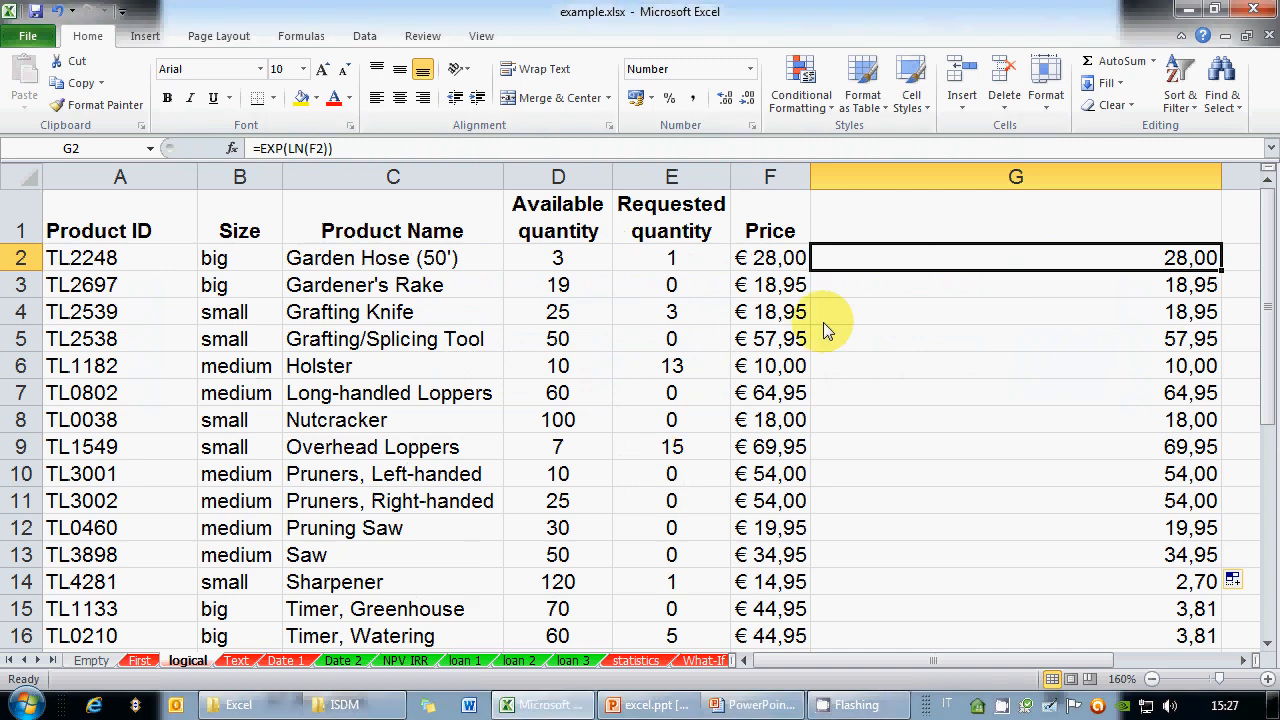
# Delete the old column G of results
pyautogui.click(986, 177)
pyautogui.rightClick(986, 180)
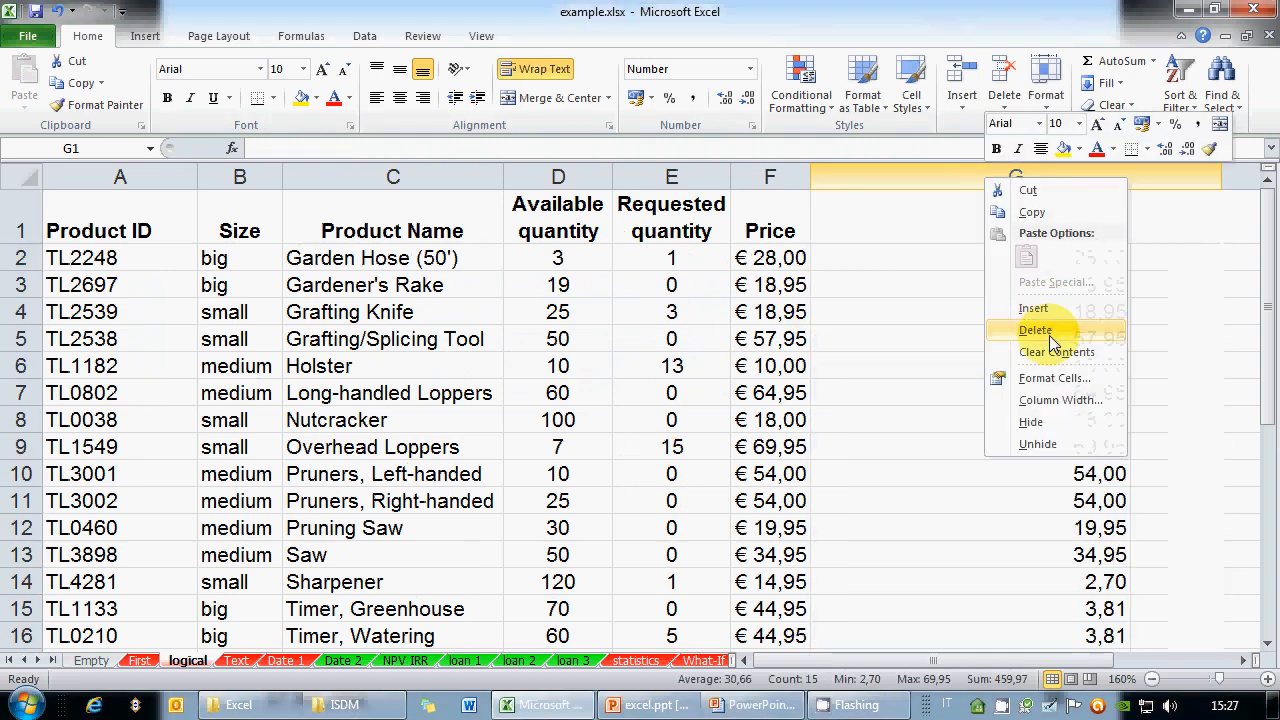
pyautogui.click(1049, 335)
# Widen the new column G and begin a =LOG( formula in G2
pyautogui.moveTo(1032, 176); pyautogui.dragTo(1082, 176)
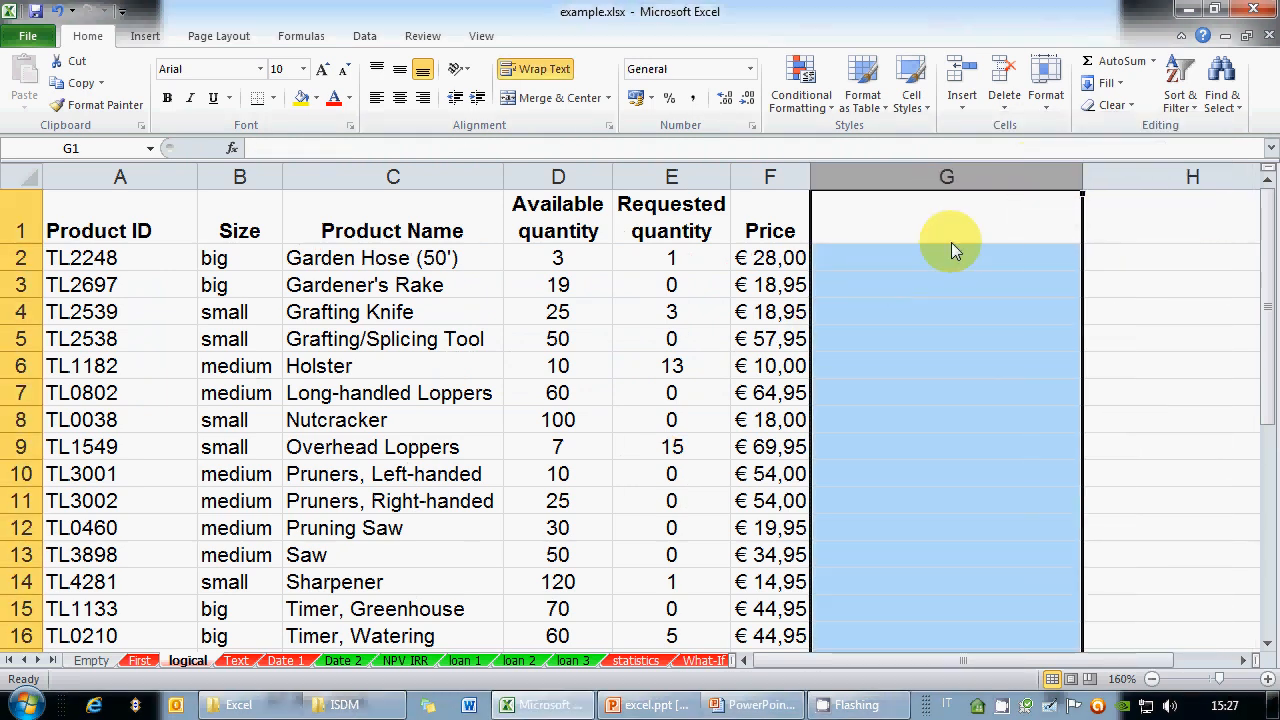
pyautogui.click(937, 258)
pyautogui.write('=LOG(')
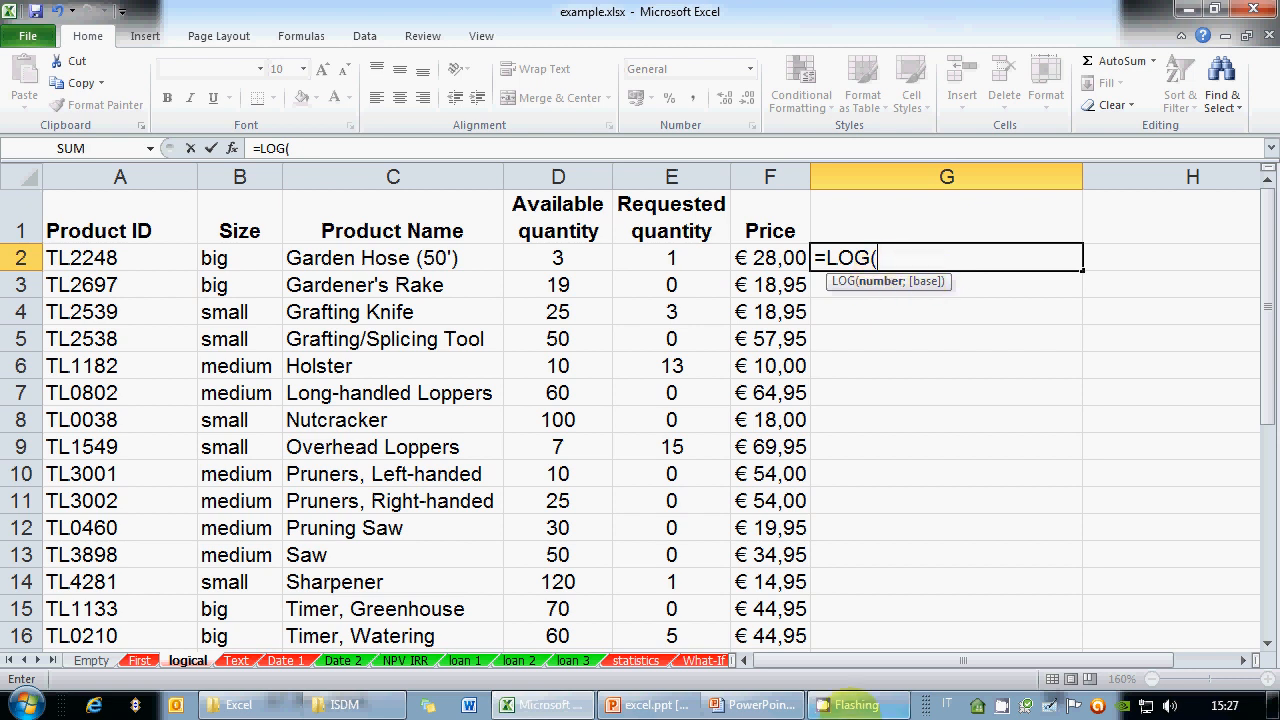
pyautogui.click(1050, 709)
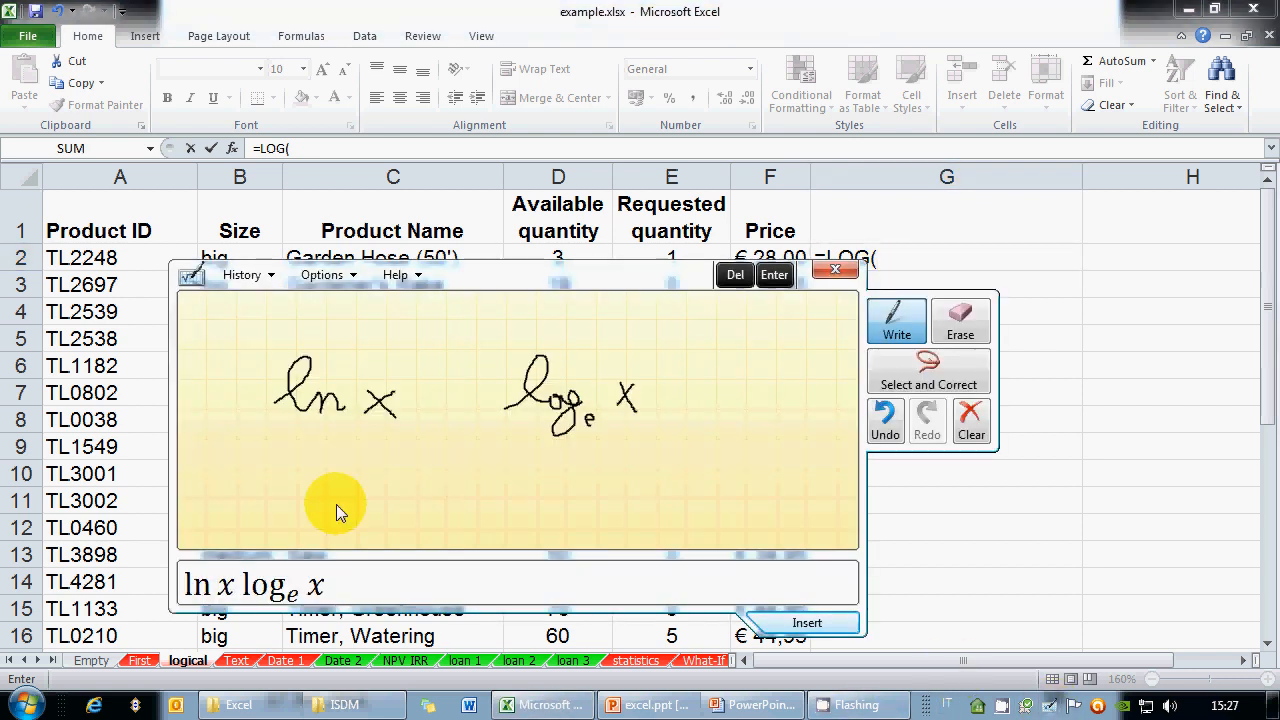
pyautogui.moveTo(335, 505); pyautogui.dragTo(438, 515)
pyautogui.moveTo(438, 510); pyautogui.dragTo(441, 548)
pyautogui.moveTo(489, 487)
pyautogui.mouseDown()
pyautogui.moveTo(467, 528)
pyautogui.moveTo(491, 516)
pyautogui.mouseUp()
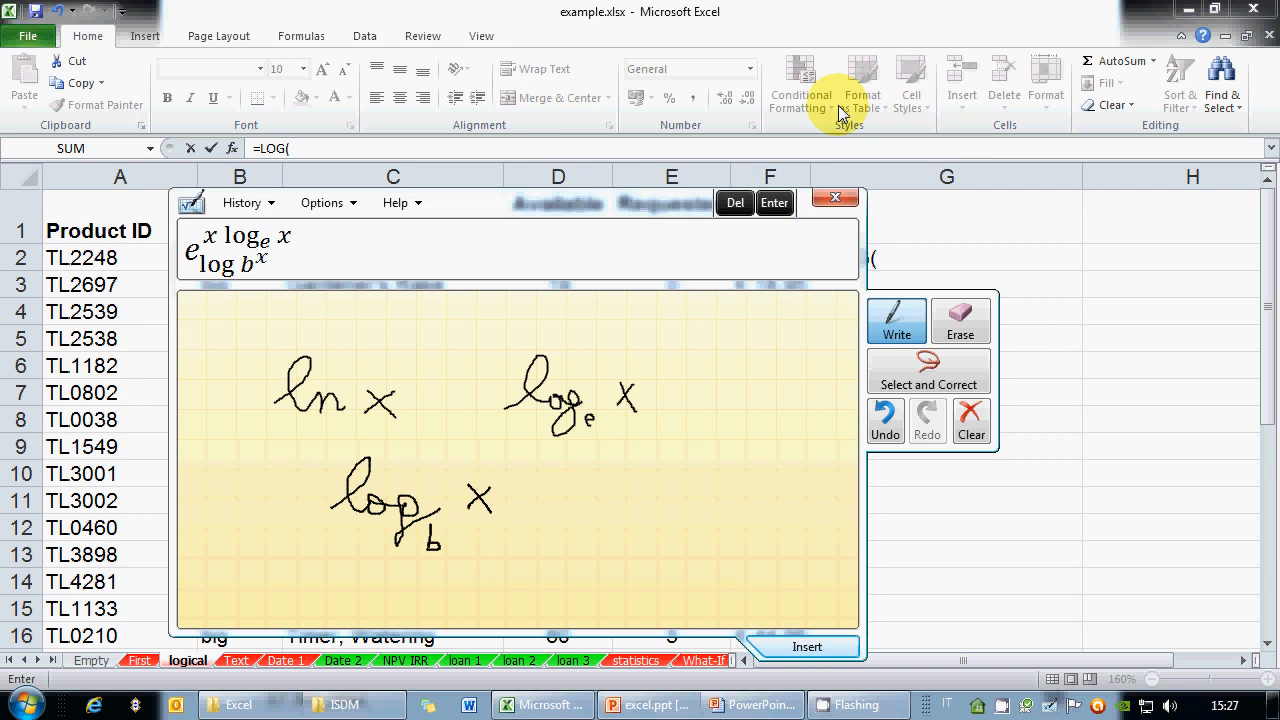
pyautogui.click(684, 6)
pyautogui.click(836, 199)
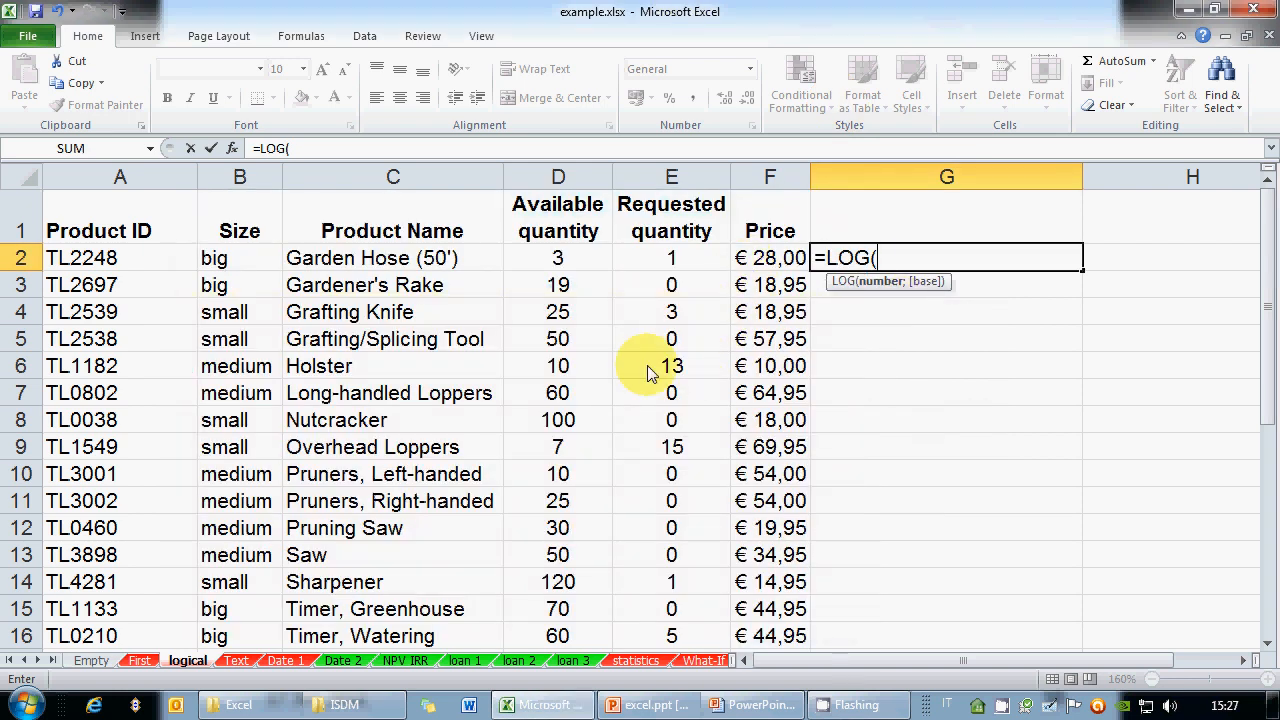
# Build =LOG(F2;2) in G2, the base-2 logarithm of the F2 price
pyautogui.write('2;')
pyautogui.press('BackSpace')
pyautogui.press('BackSpace')
pyautogui.click(772, 260)
pyautogui.write(';2')
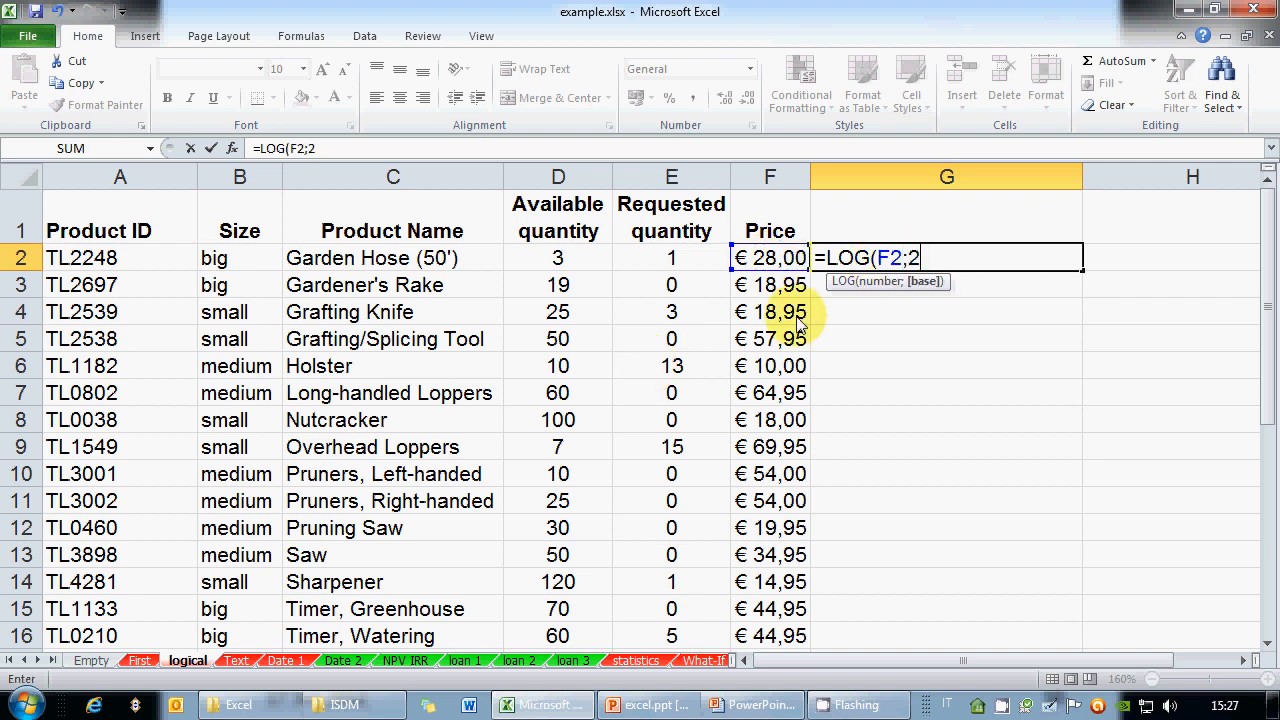
pyautogui.write(')')
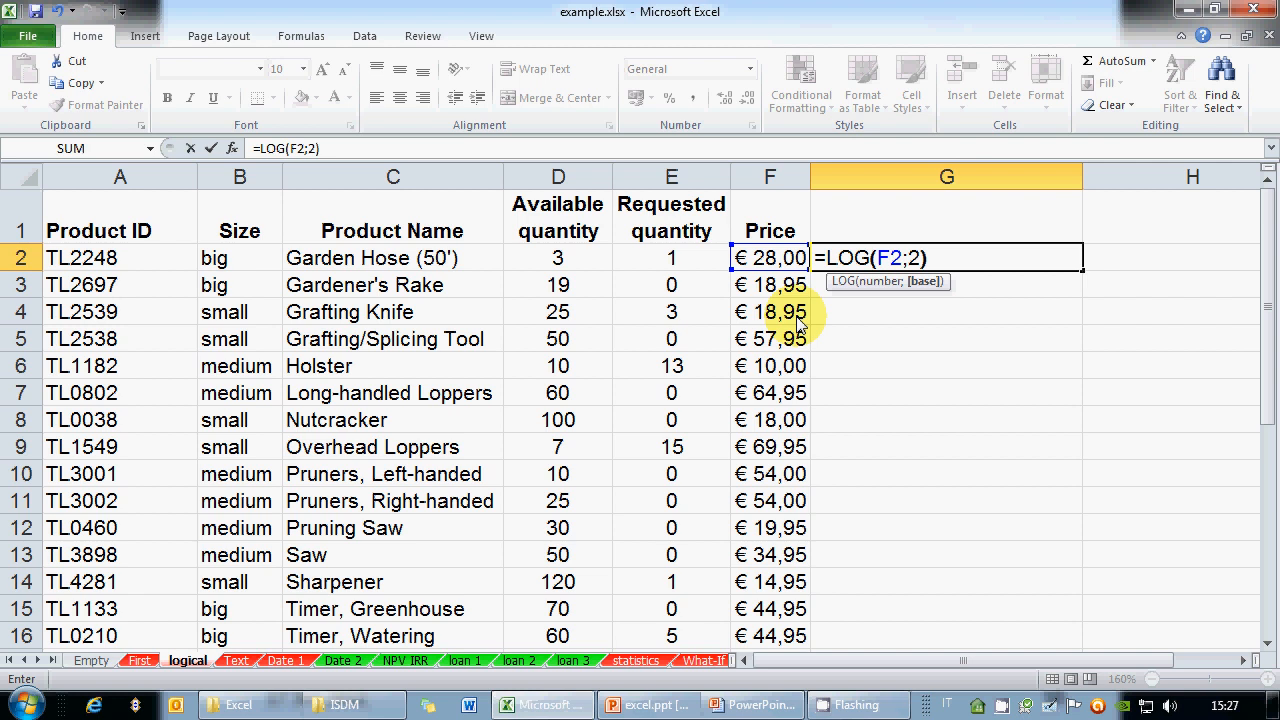
pyautogui.click(904, 262)
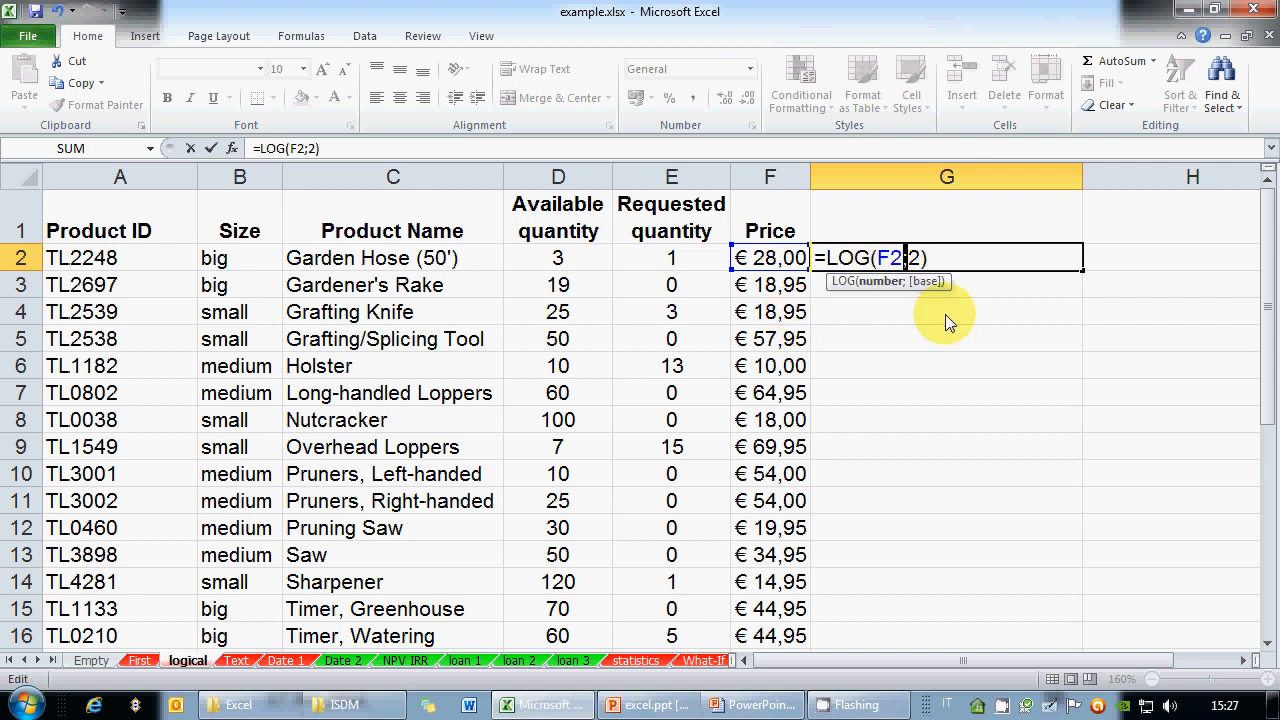
pyautogui.click(960, 265)
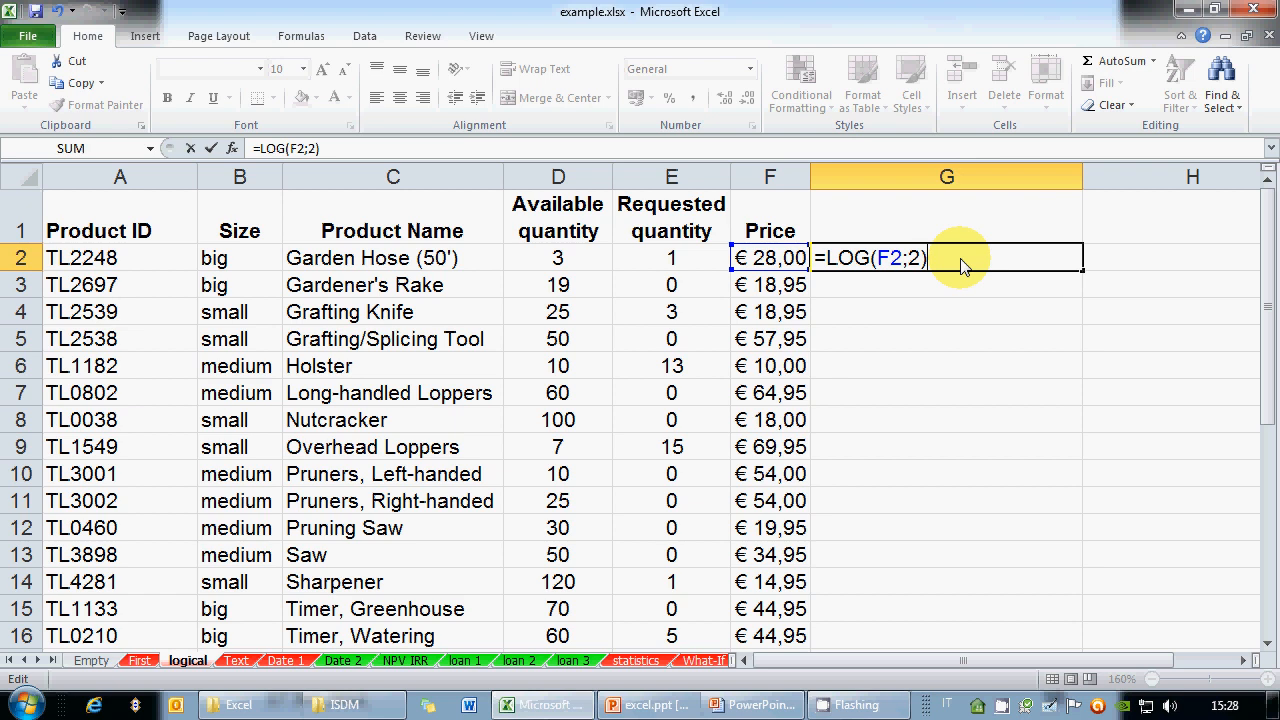
pyautogui.click(25, 704)
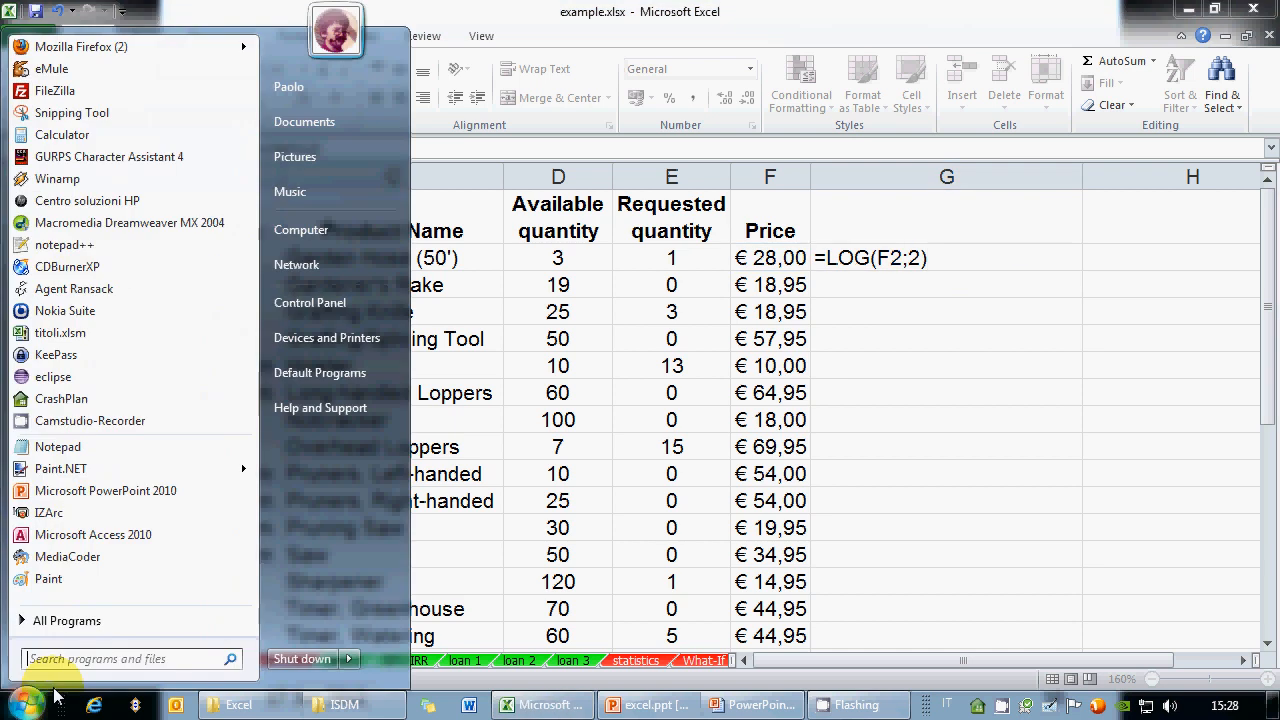
pyautogui.click(297, 304)
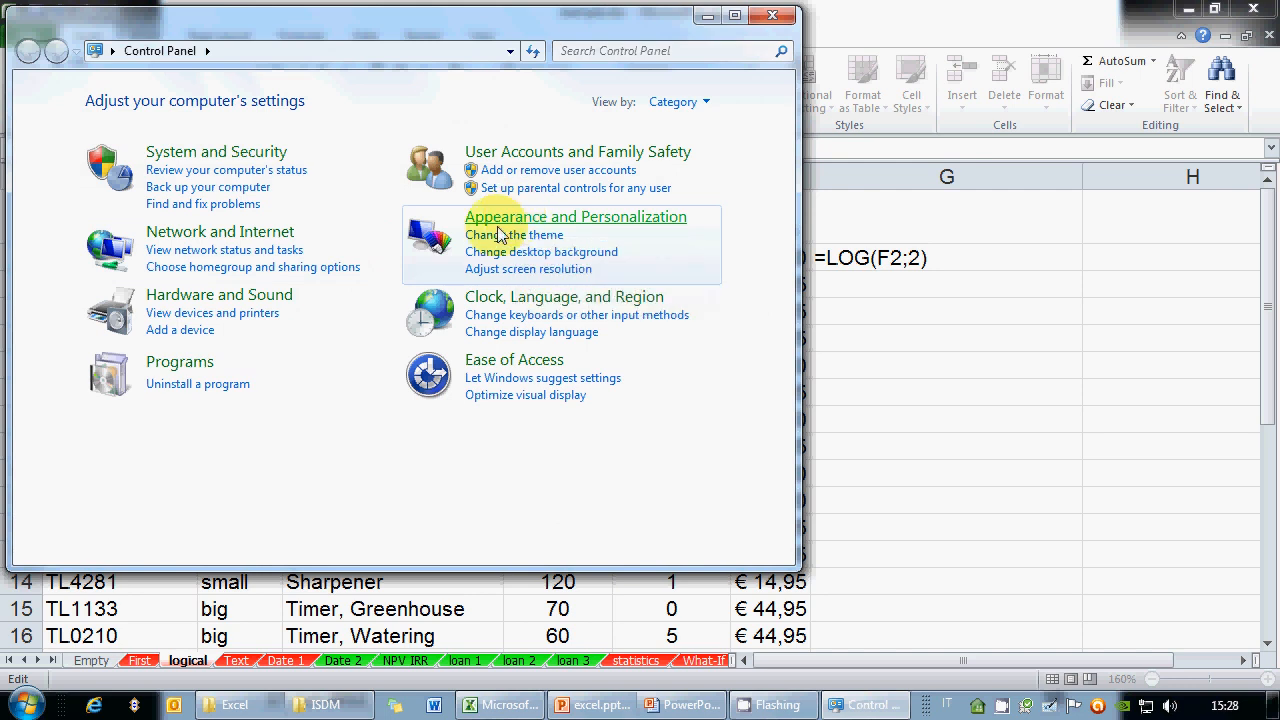
pyautogui.click(510, 300)
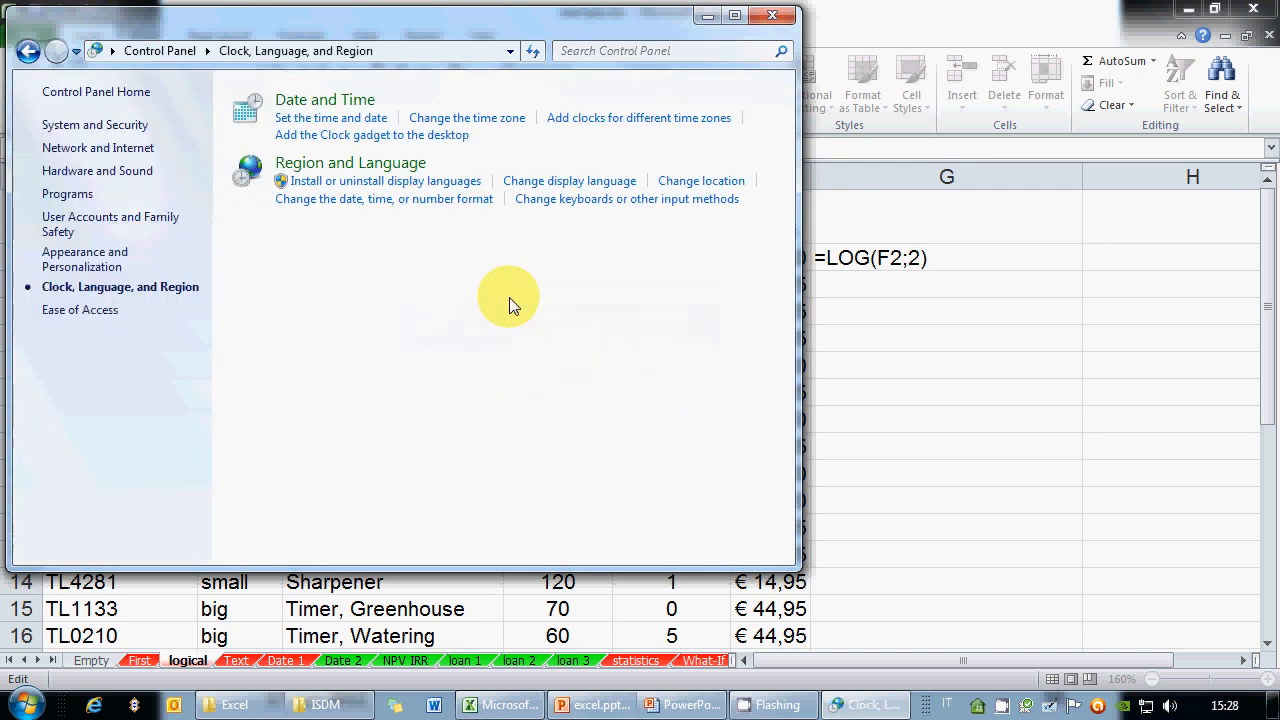
pyautogui.click(371, 168)
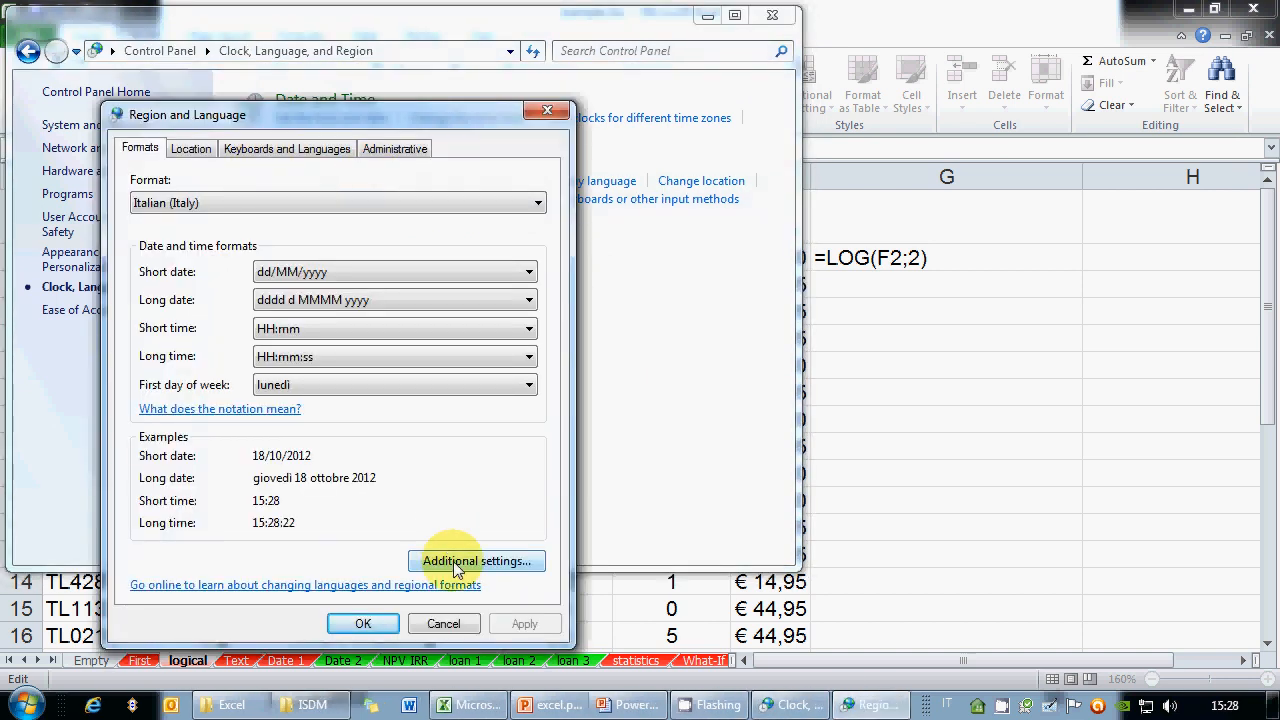
pyautogui.click(455, 563)
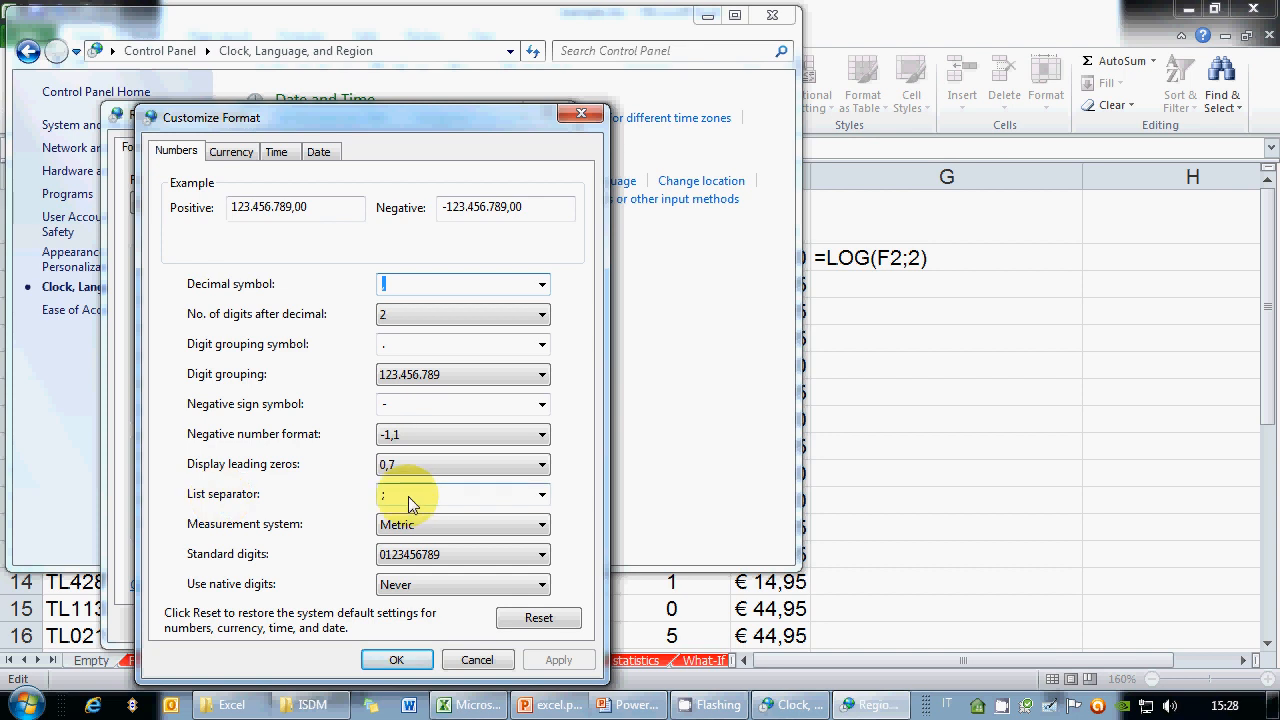
pyautogui.click(478, 657)
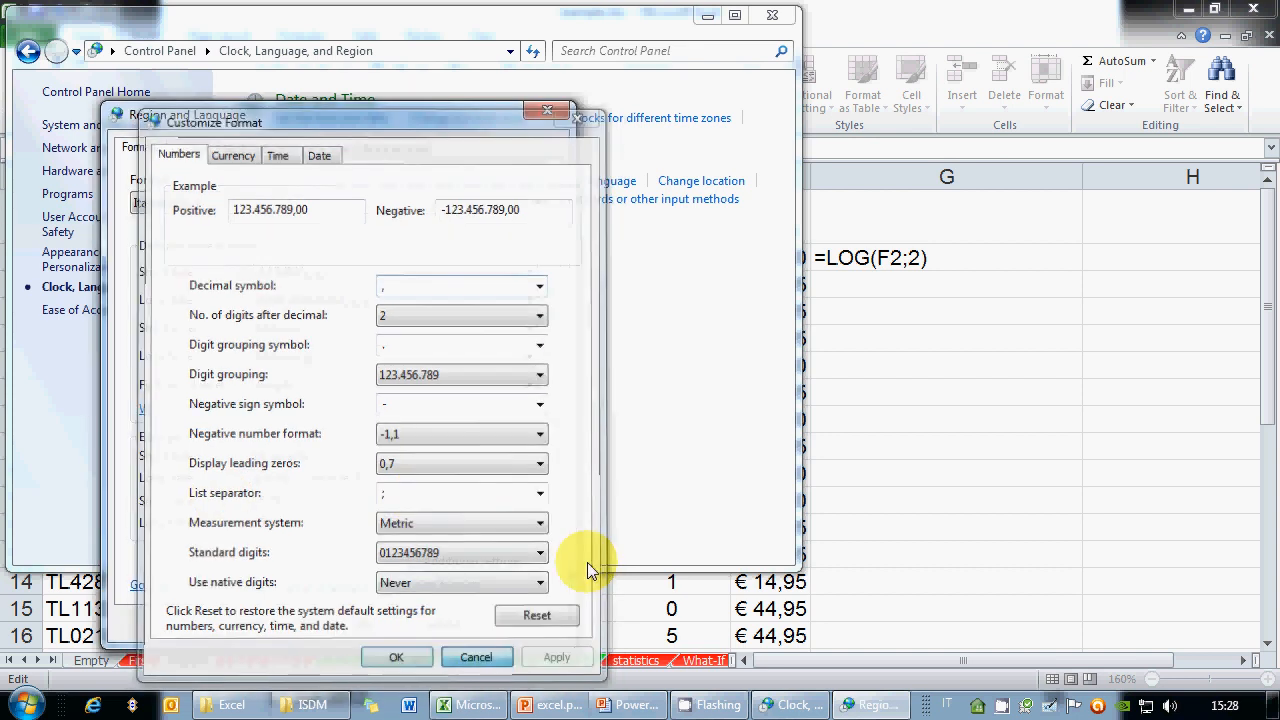
pyautogui.click(443, 623)
pyautogui.click(772, 15)
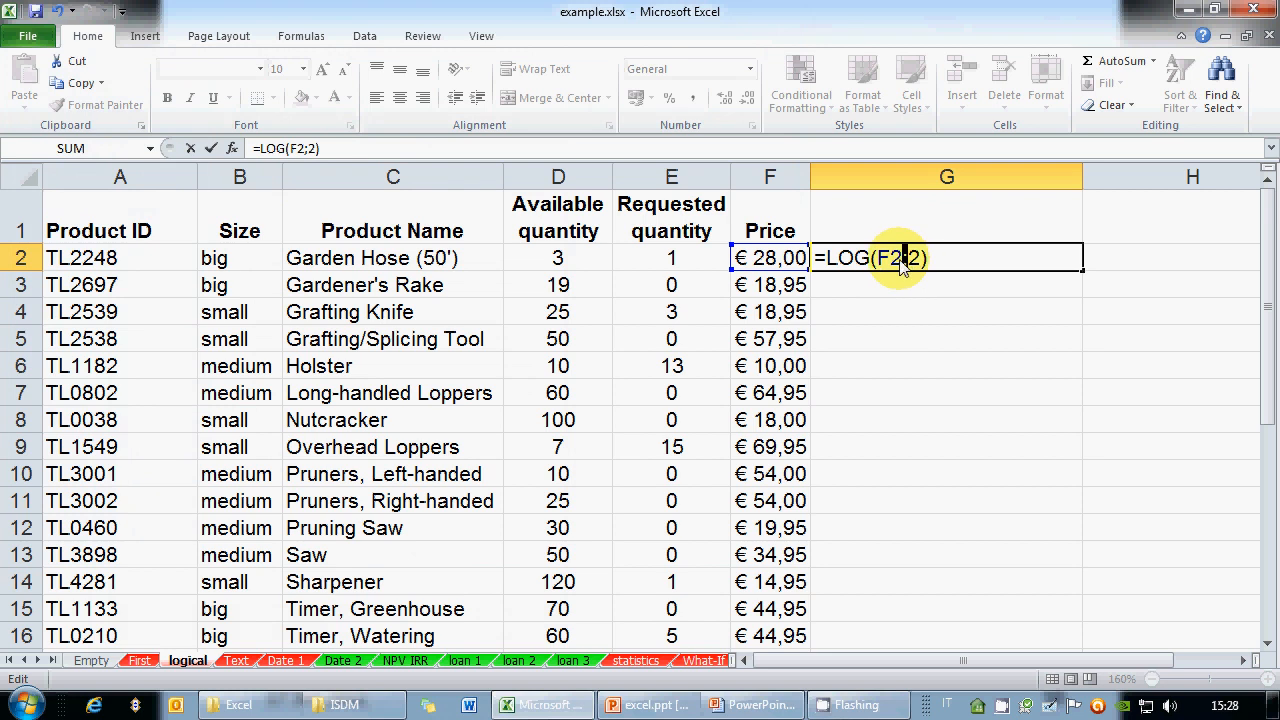
# Confirm the =LOG(F2;2) formula in G2
pyautogui.click(934, 262)
pyautogui.doubleClick(898, 268)
pyautogui.doubleClick(906, 268)
pyautogui.click(968, 259)
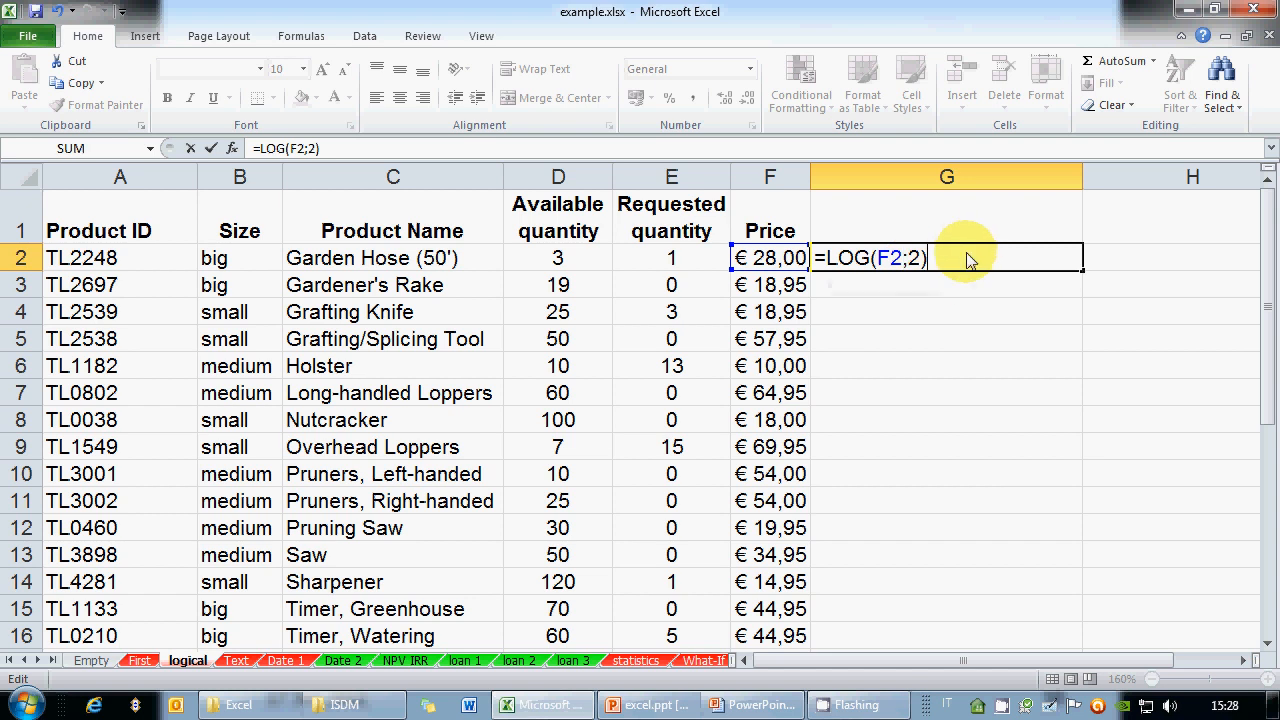
pyautogui.press('Return')
# Replace the base 2 with D2 so G2 reads =LOG(F2;D2), returning 3,033103256
pyautogui.click(950, 255)
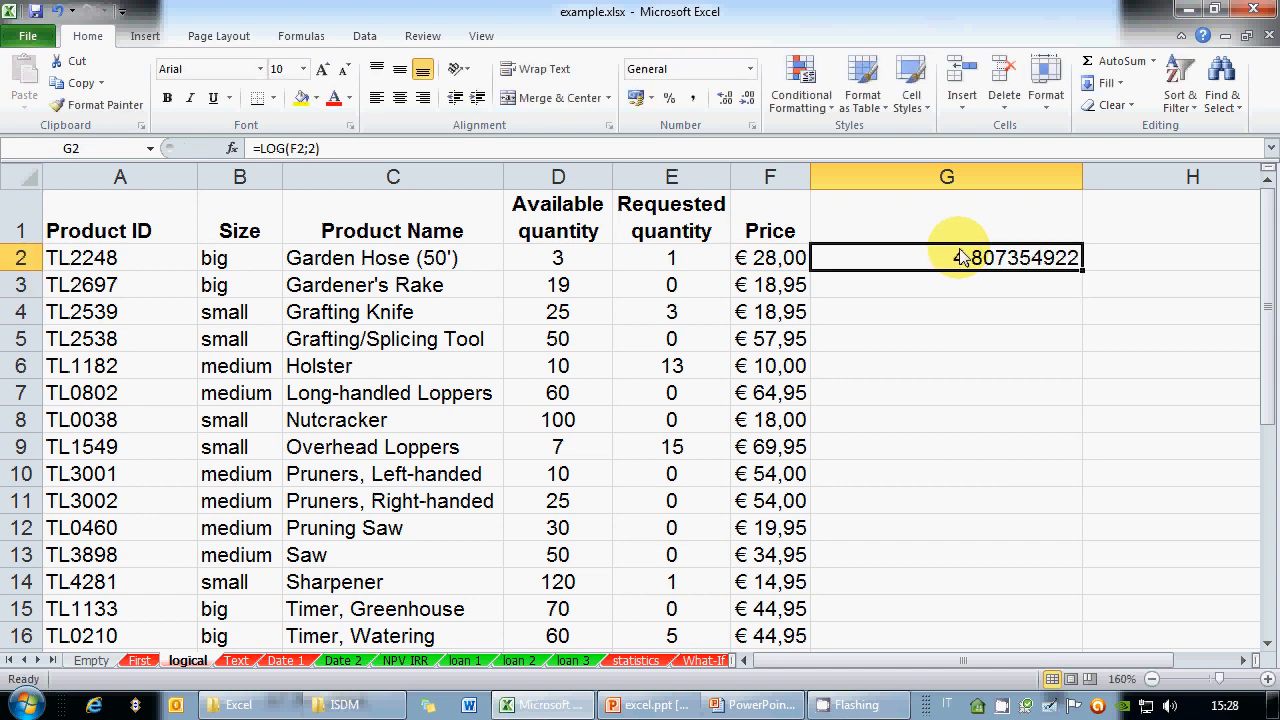
pyautogui.click(310, 148)
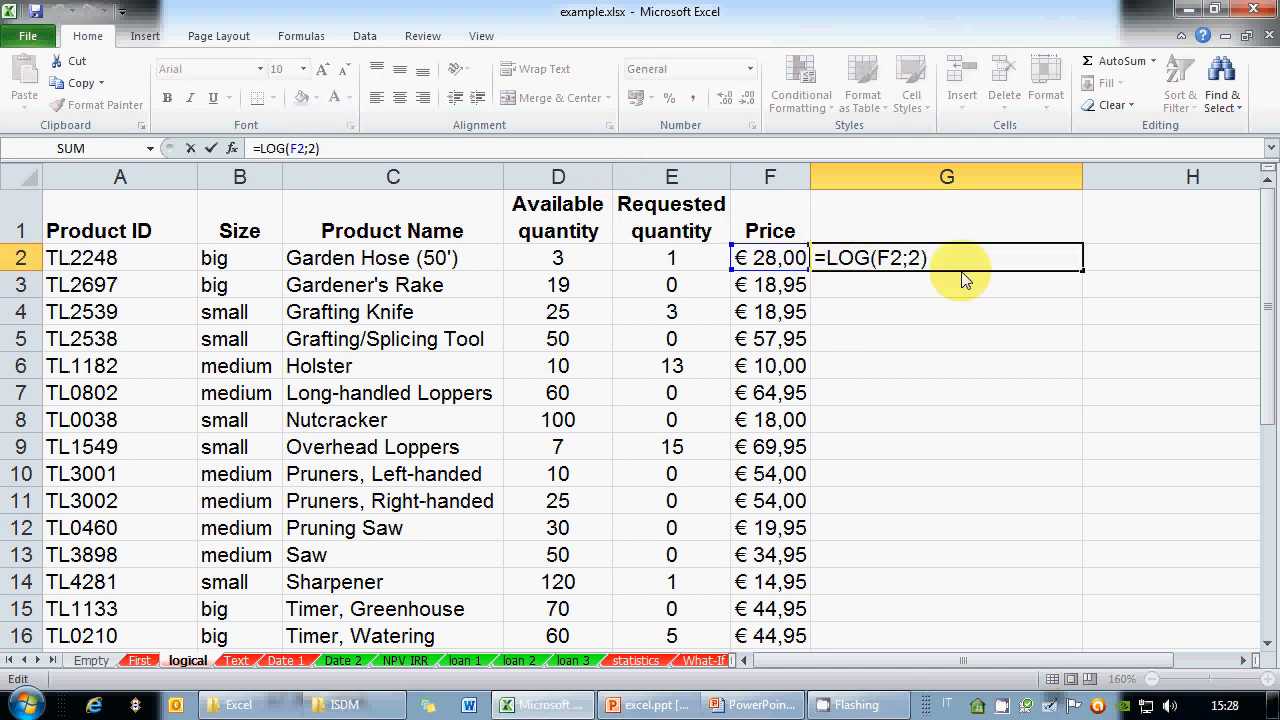
pyautogui.moveTo(908, 258); pyautogui.dragTo(990, 262)
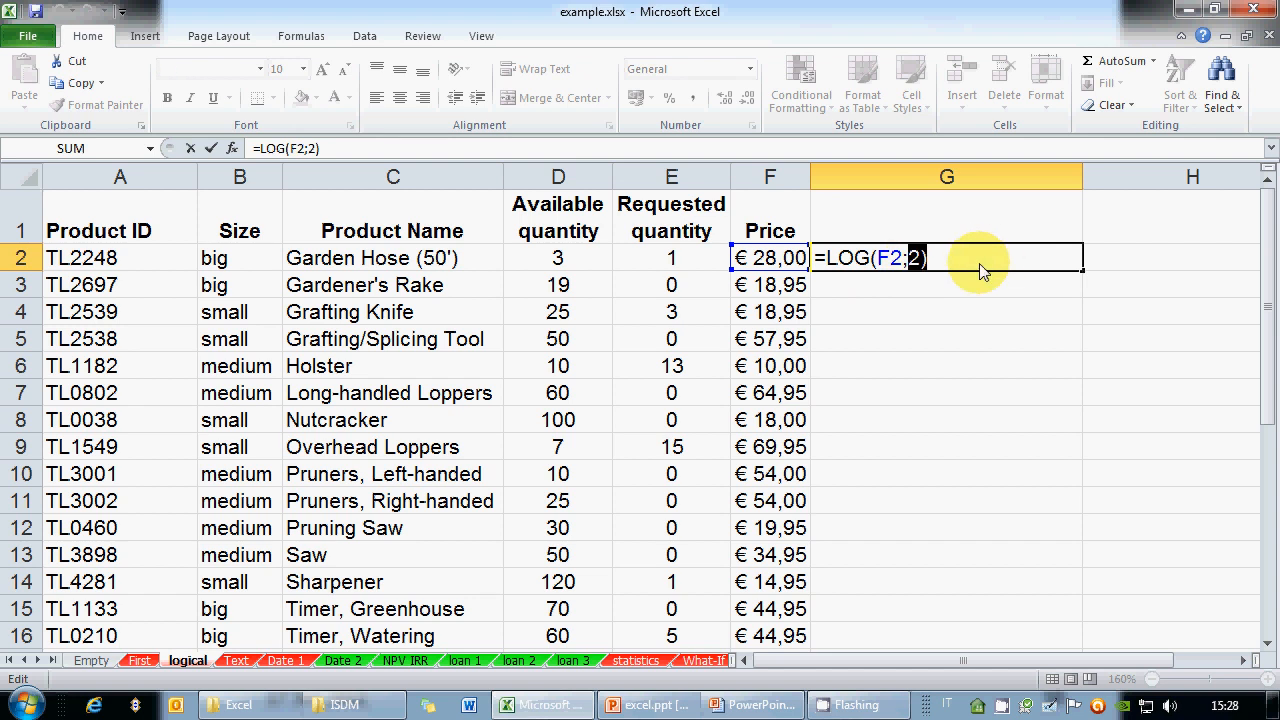
pyautogui.press('BackSpace')
pyautogui.click(557, 258)
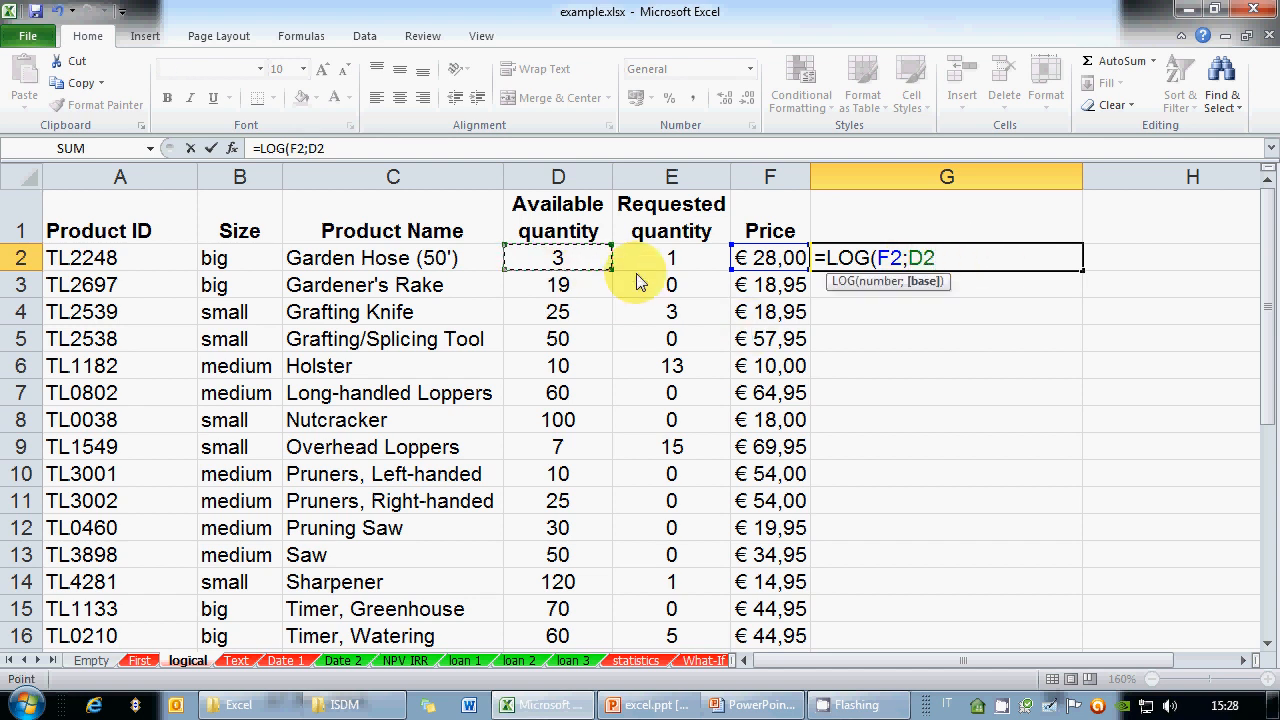
pyautogui.write(')')
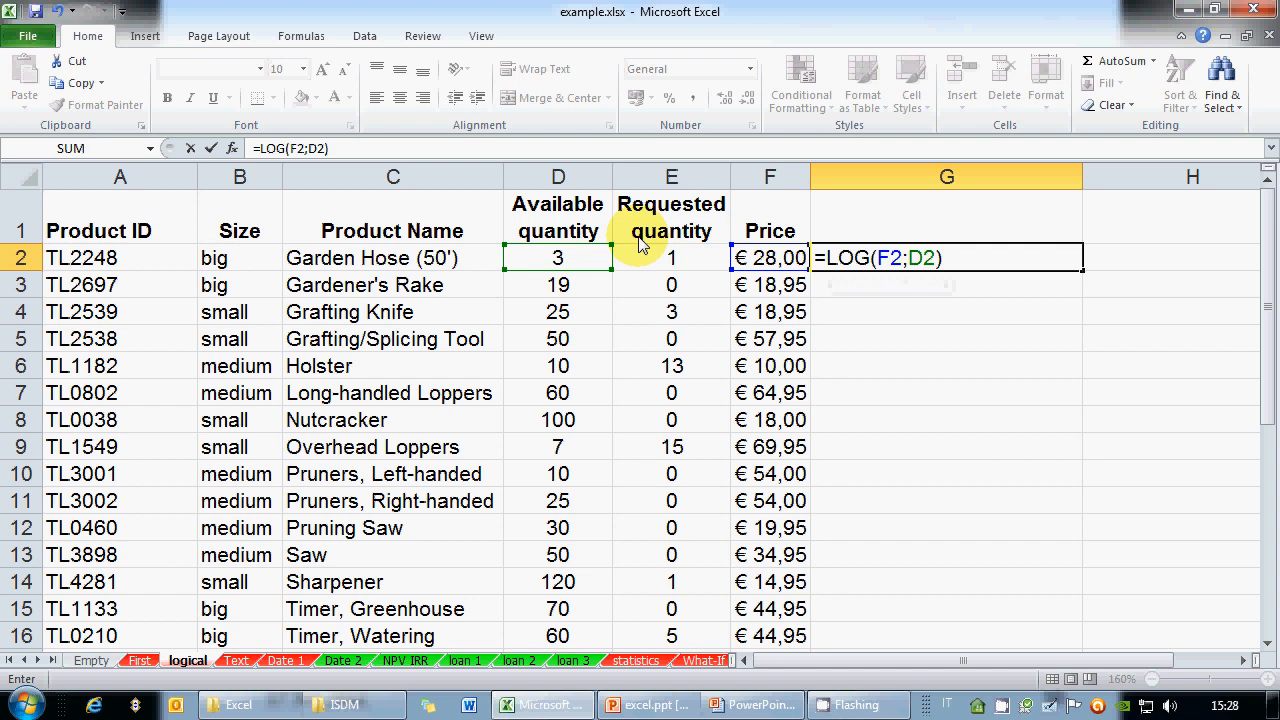
pyautogui.hotkey('ctrl', 'Return')
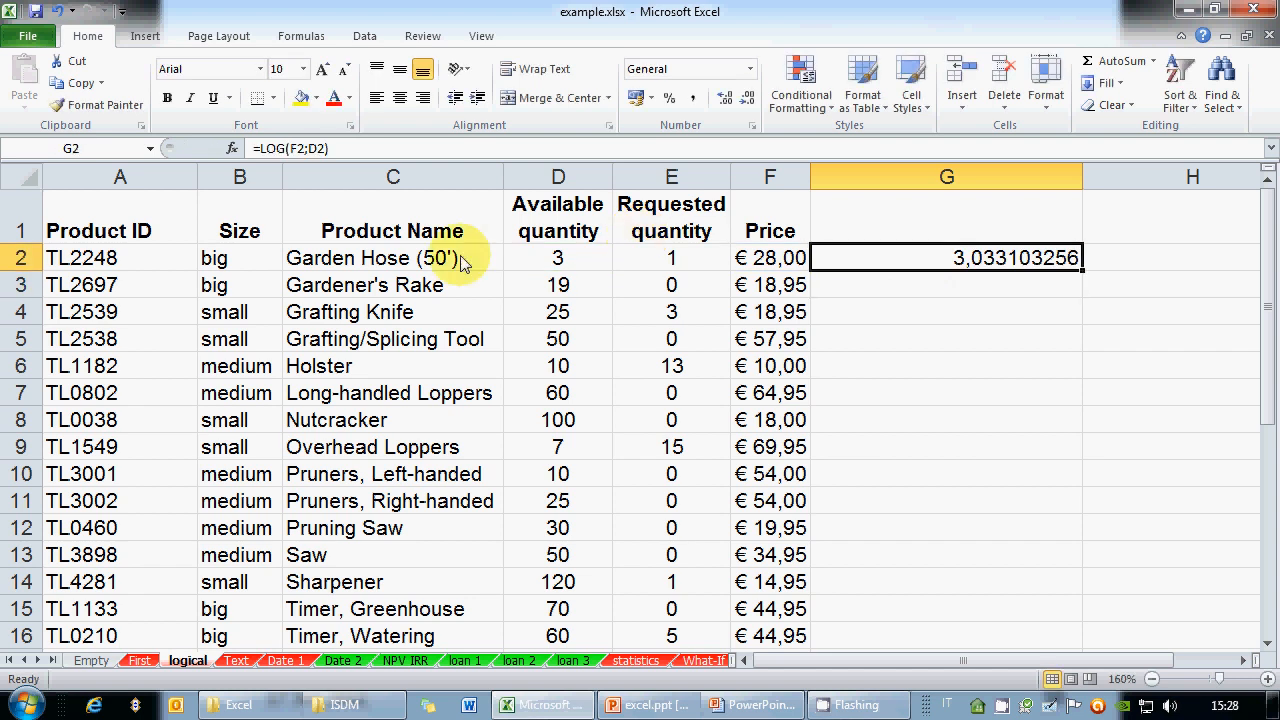
# Try quantities 2, 4, 3 and 2 in D2, finally leaving it at 3
pyautogui.click(545, 260)
pyautogui.write('2')
pyautogui.press('Return')
pyautogui.press('Up')
pyautogui.write('4')
pyautogui.press('Return')
pyautogui.press('Up')
pyautogui.write('3')
pyautogui.press('Return')
pyautogui.press('Up')
pyautogui.write('2')
pyautogui.press('Return')
pyautogui.press('Up')
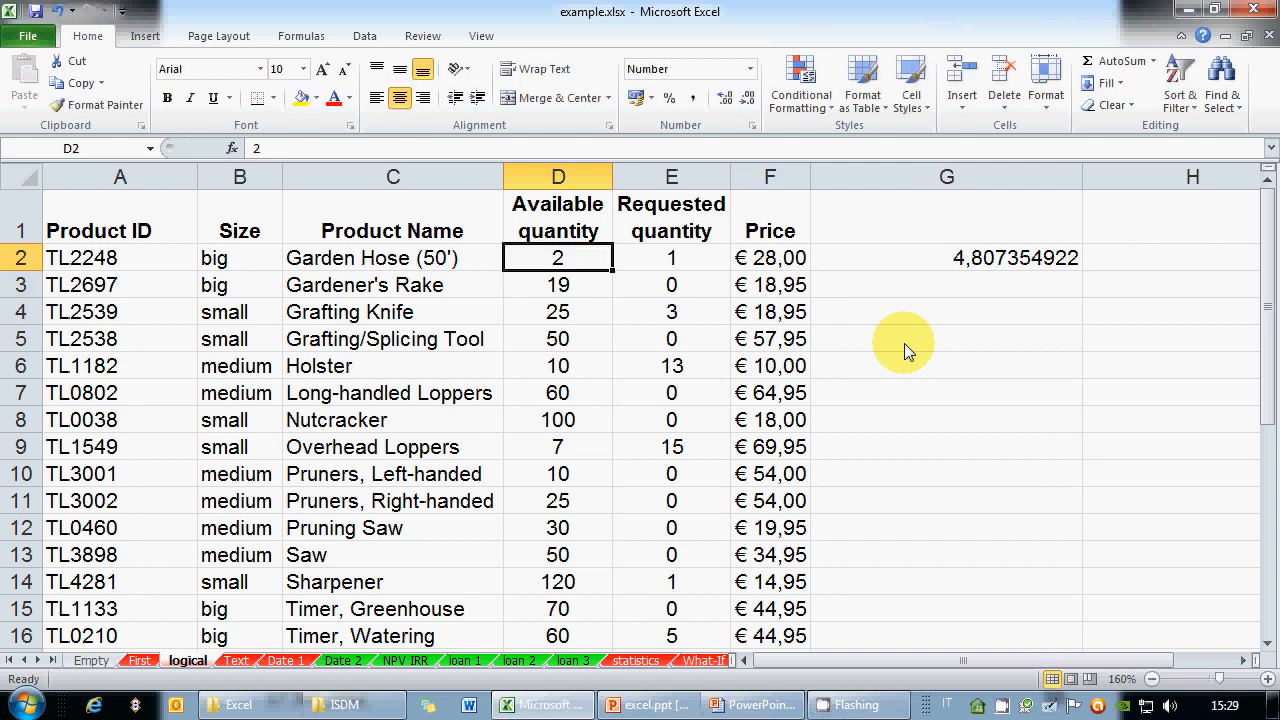
pyautogui.write('3')
pyautogui.press('Return')
pyautogui.press('Up')
pyautogui.write('2')
pyautogui.press('Return')
pyautogui.press('Up')
pyautogui.write('3')
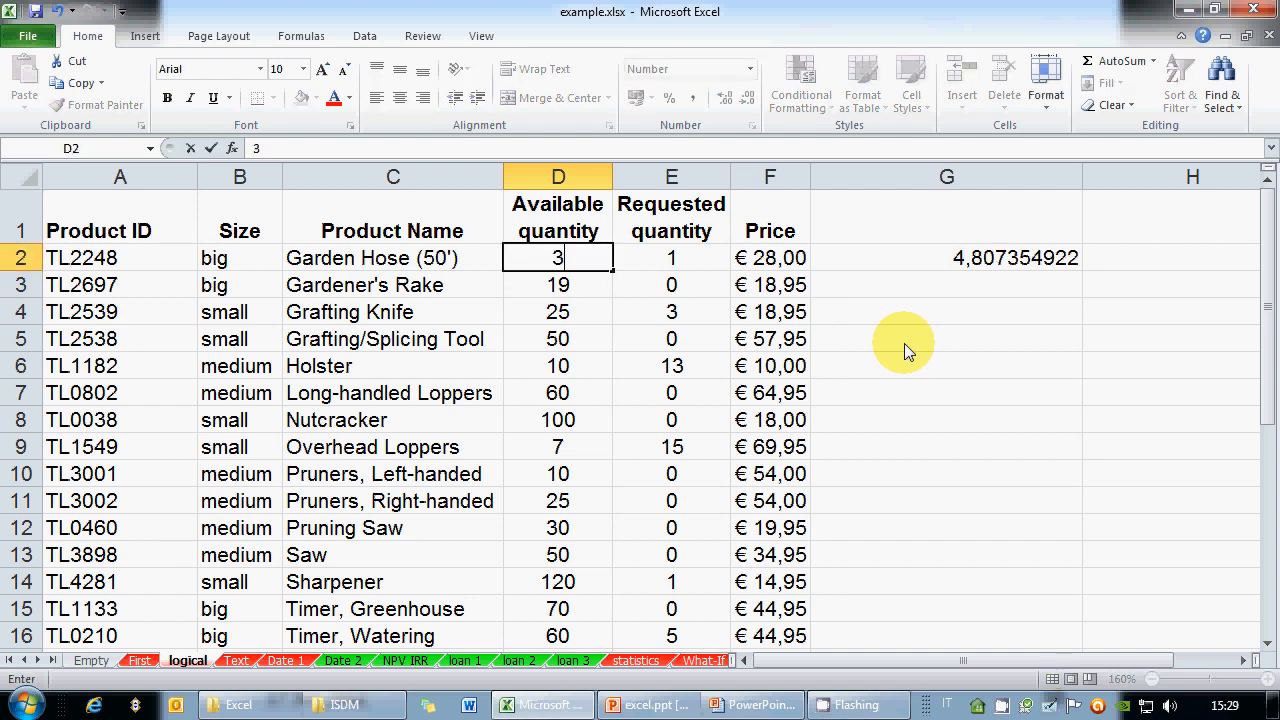
pyautogui.press('Return')
# Open G2's =LOG(F2;D2) formula for editing to view its argument hint
pyautogui.click(917, 257)
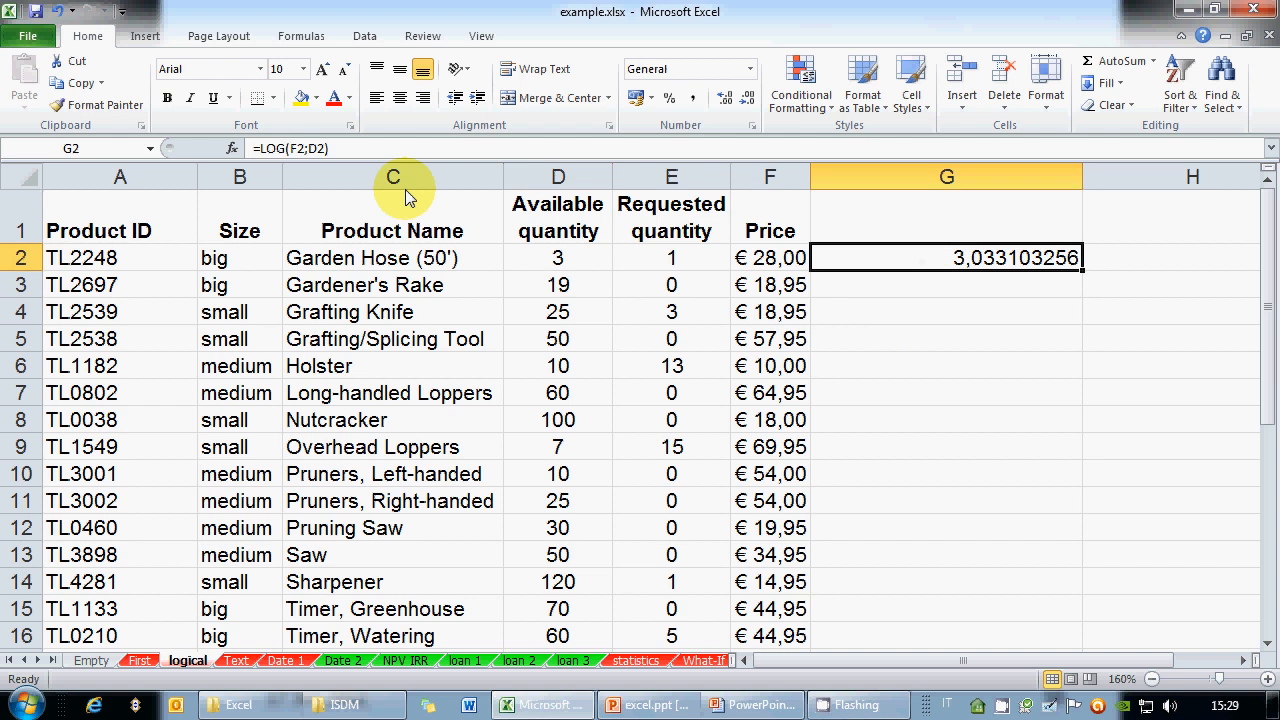
pyautogui.click(357, 150)
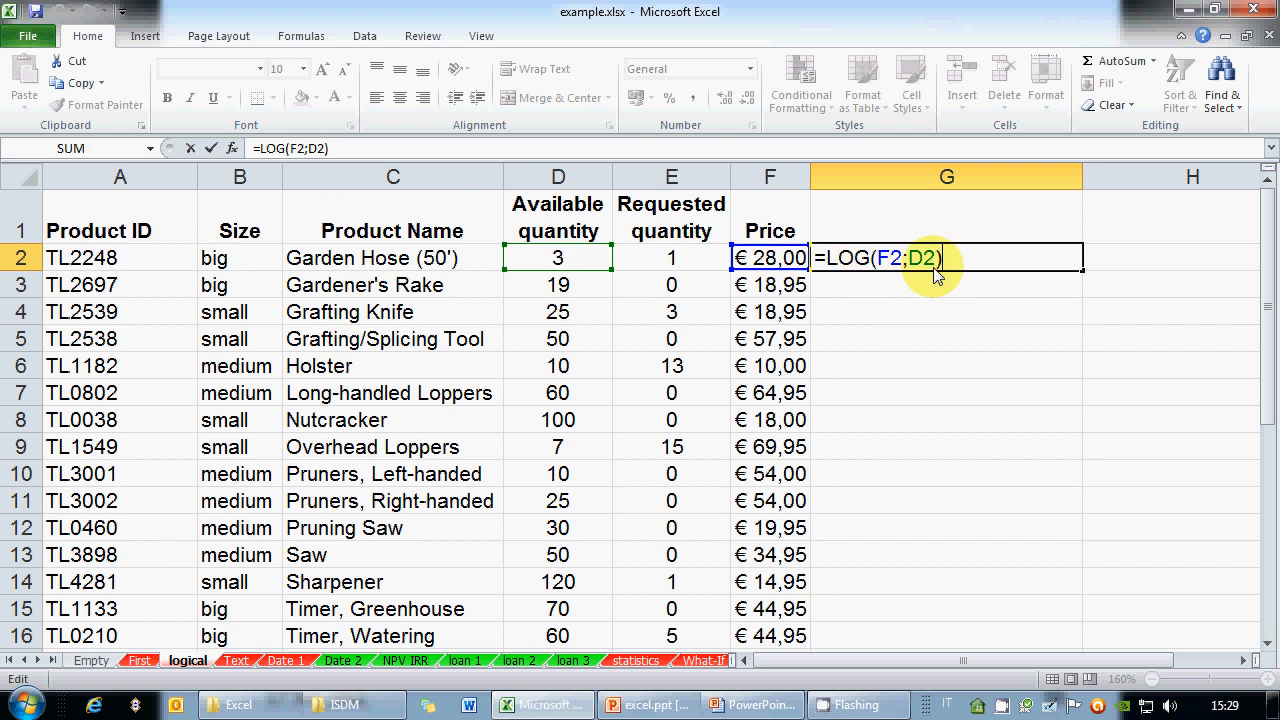
pyautogui.click(870, 258)
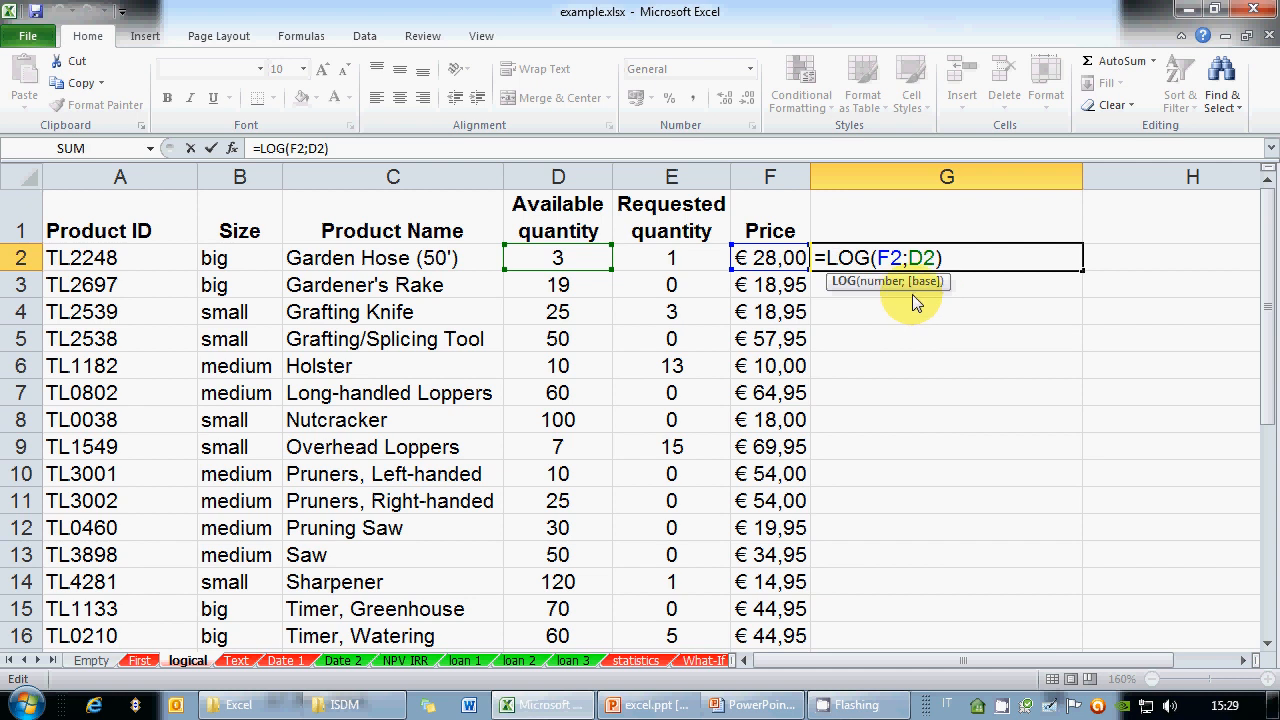
pyautogui.click(851, 281)
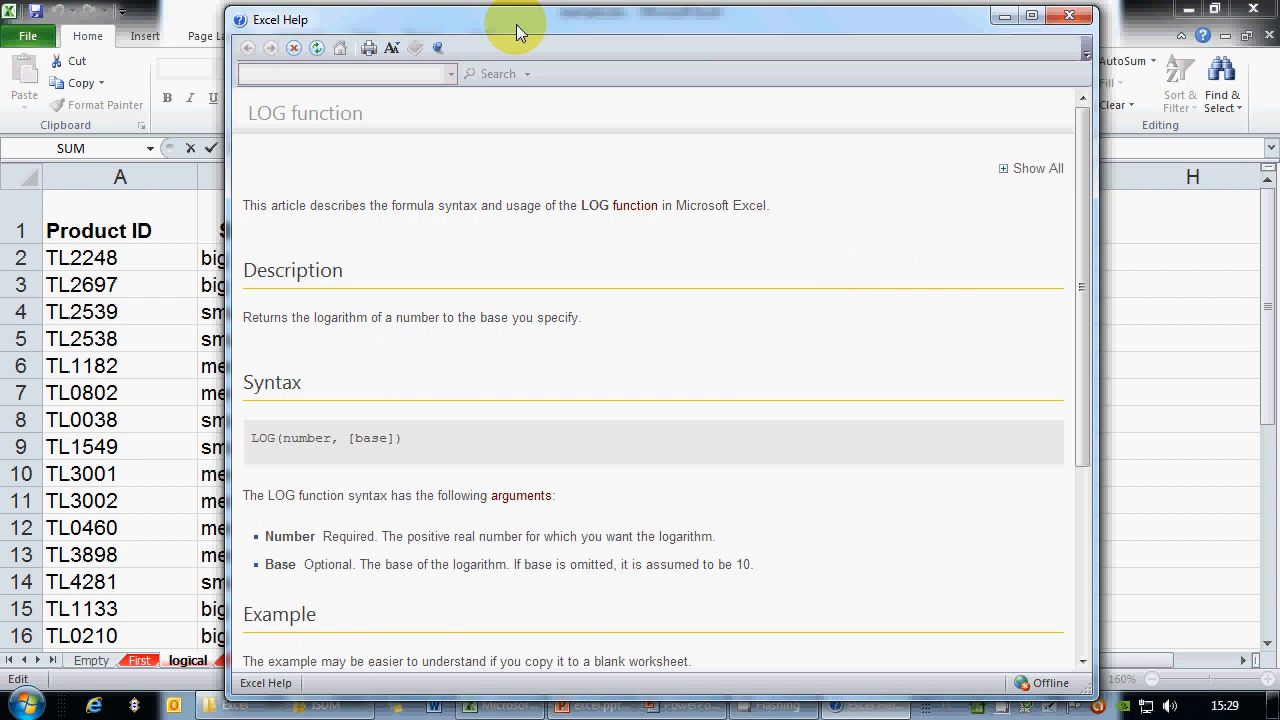
pyautogui.moveTo(514, 29); pyautogui.dragTo(508, 23)
pyautogui.moveTo(259, 560); pyautogui.dragTo(347, 560)
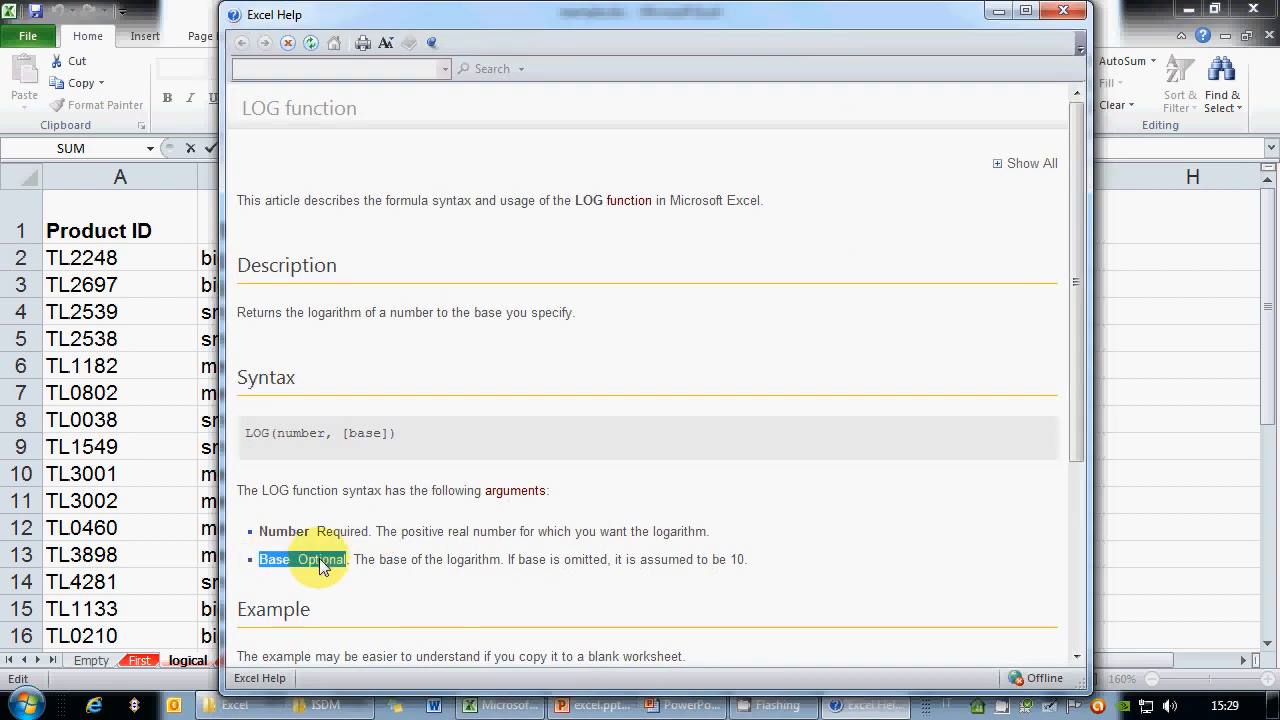
pyautogui.moveTo(259, 531); pyautogui.dragTo(368, 532)
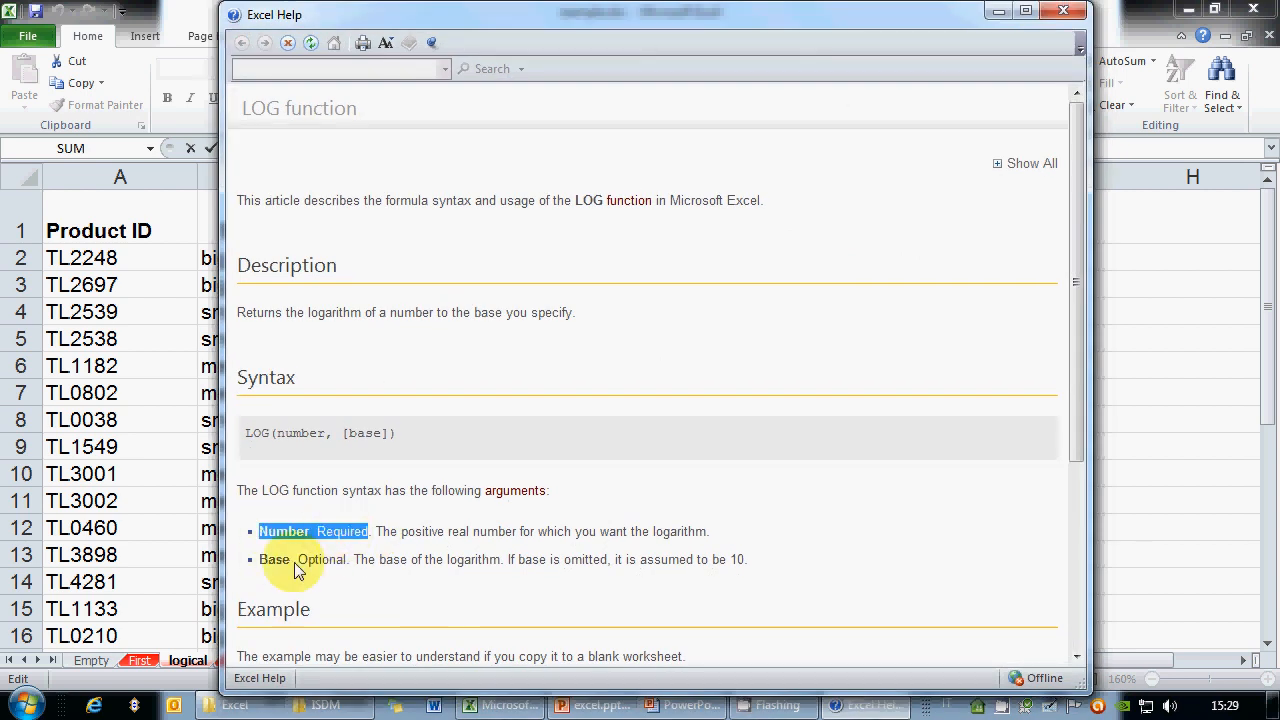
pyautogui.moveTo(260, 560); pyautogui.dragTo(347, 560)
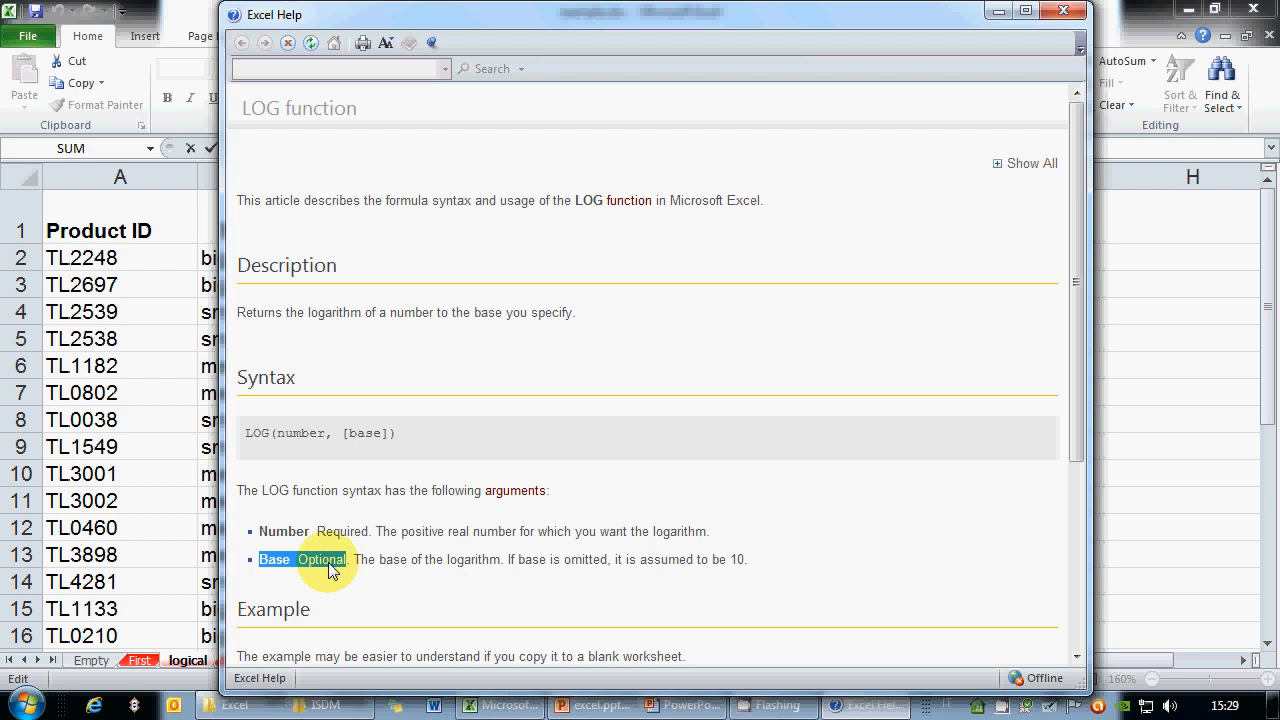
pyautogui.click(332, 564)
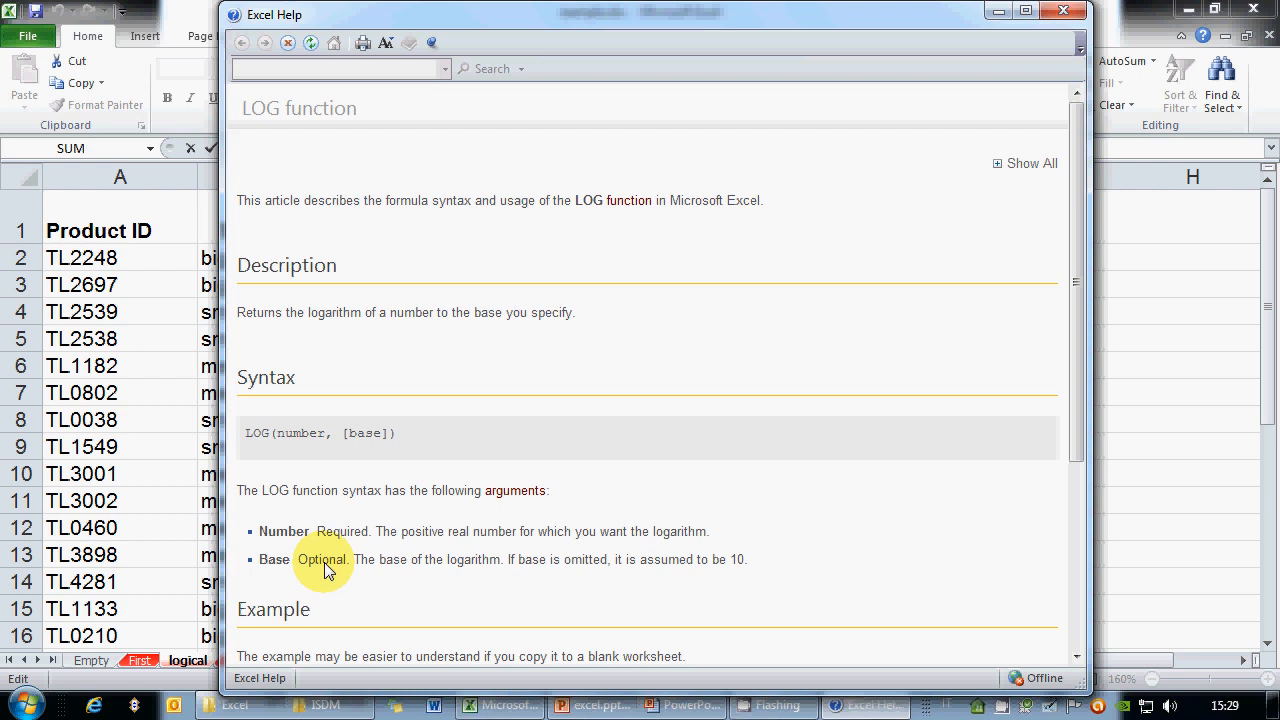
pyautogui.moveTo(352, 562); pyautogui.dragTo(778, 572)
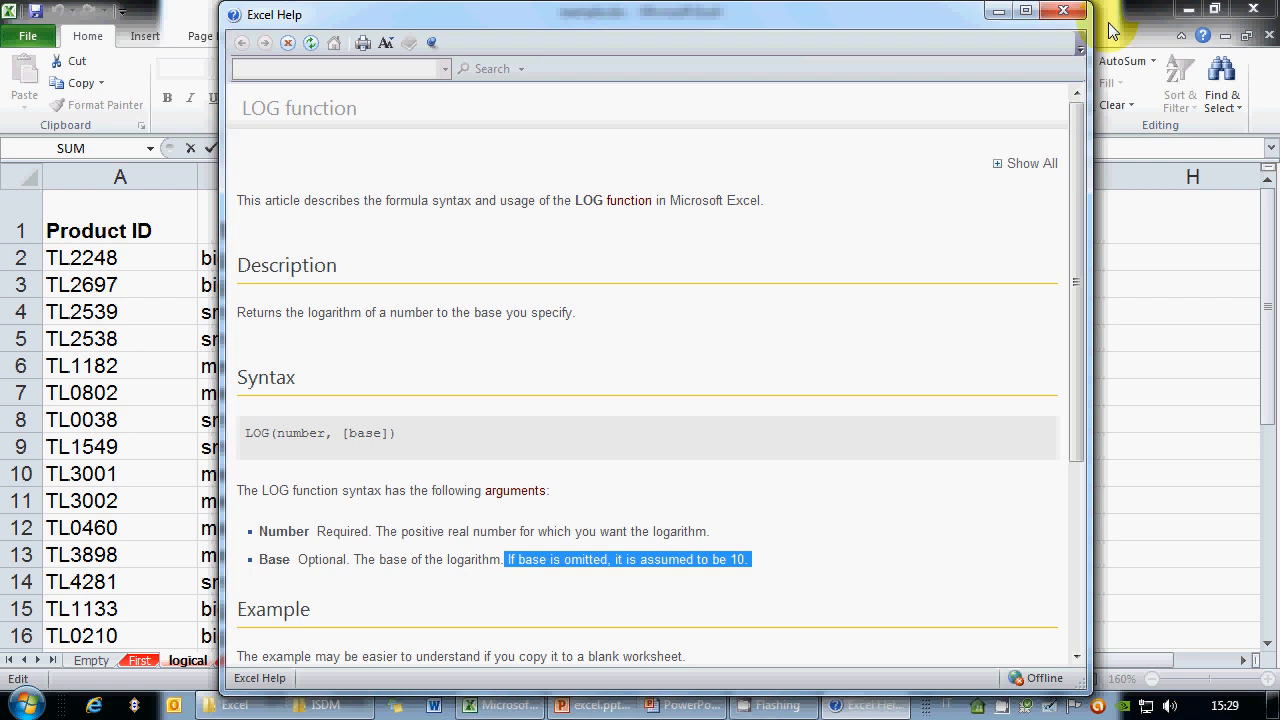
pyautogui.click(1063, 10)
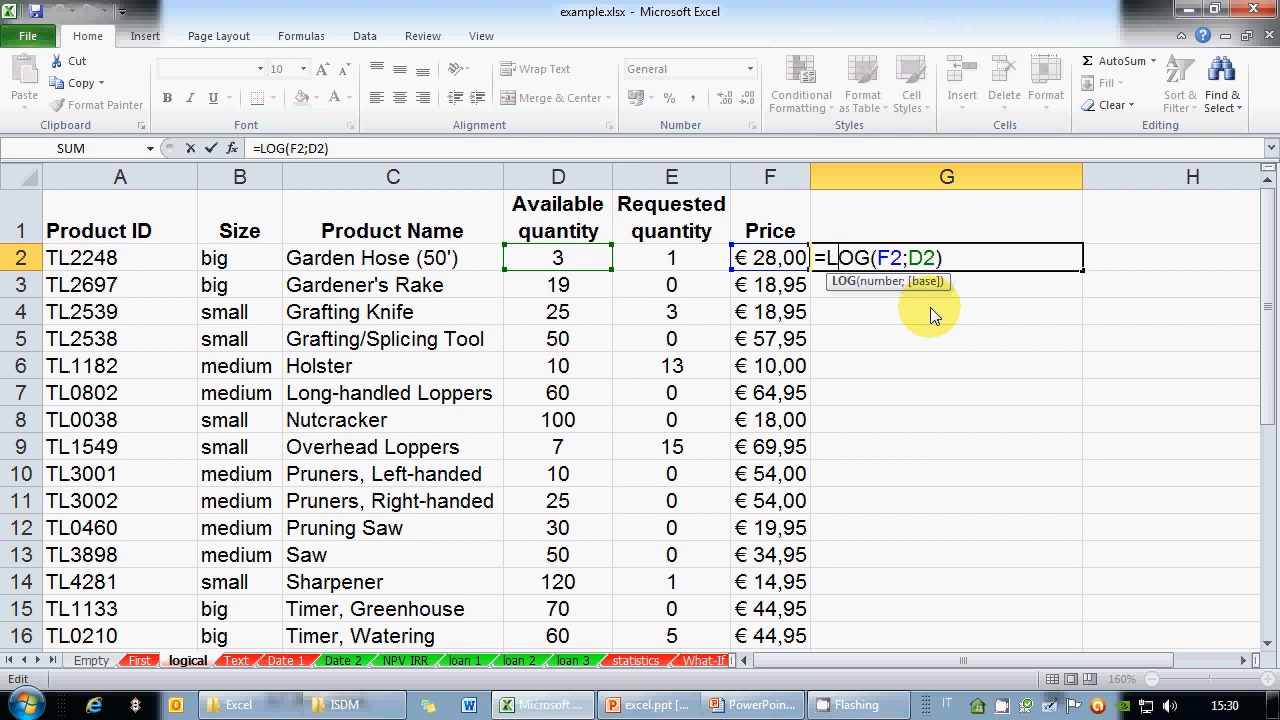
# Change the LOG base in G2 from D2 to 10
pyautogui.hotkey('ctrl', 'Return')
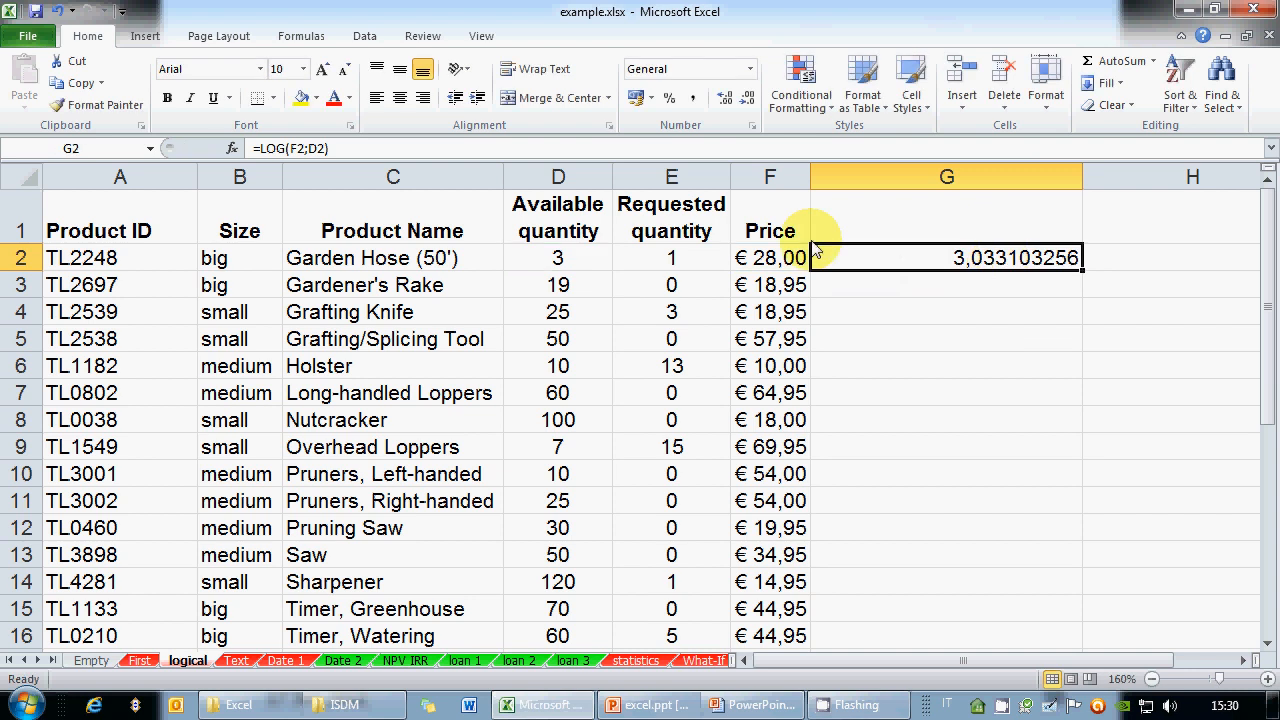
pyautogui.click(309, 148)
pyautogui.moveTo(306, 148); pyautogui.dragTo(323, 150)
pyautogui.write('10')
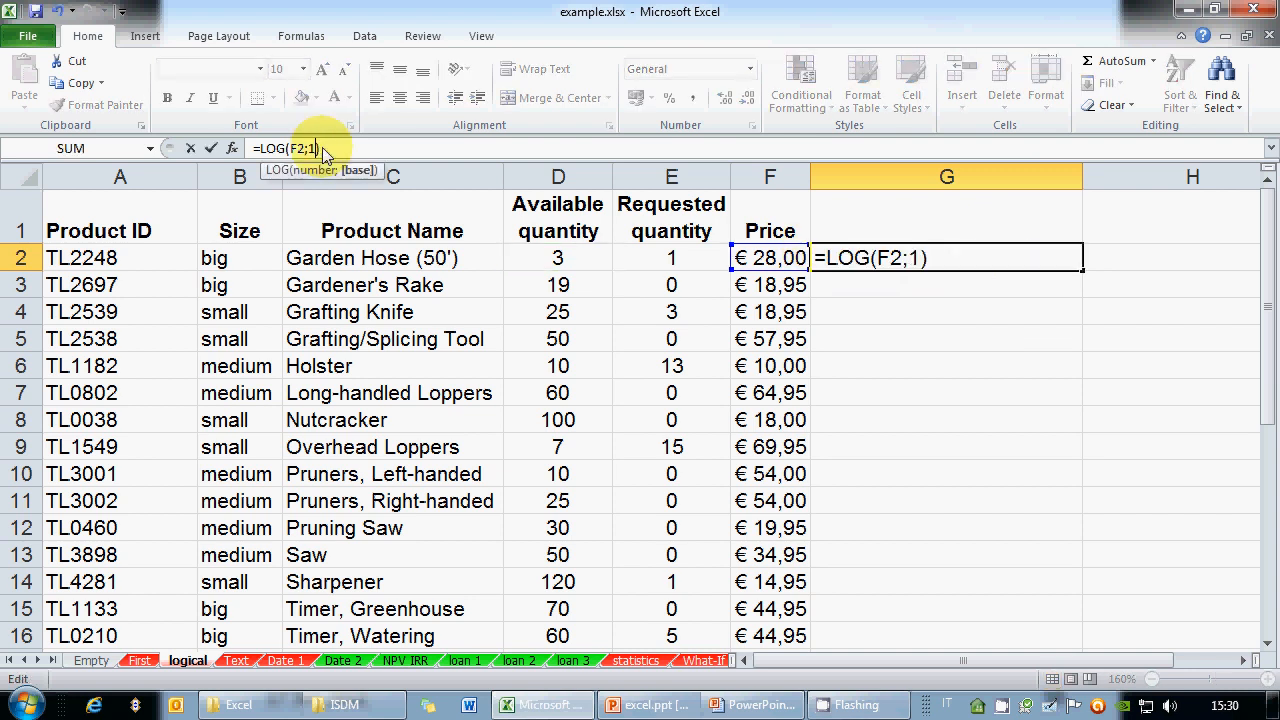
pyautogui.hotkey('ctrl', 'Return')
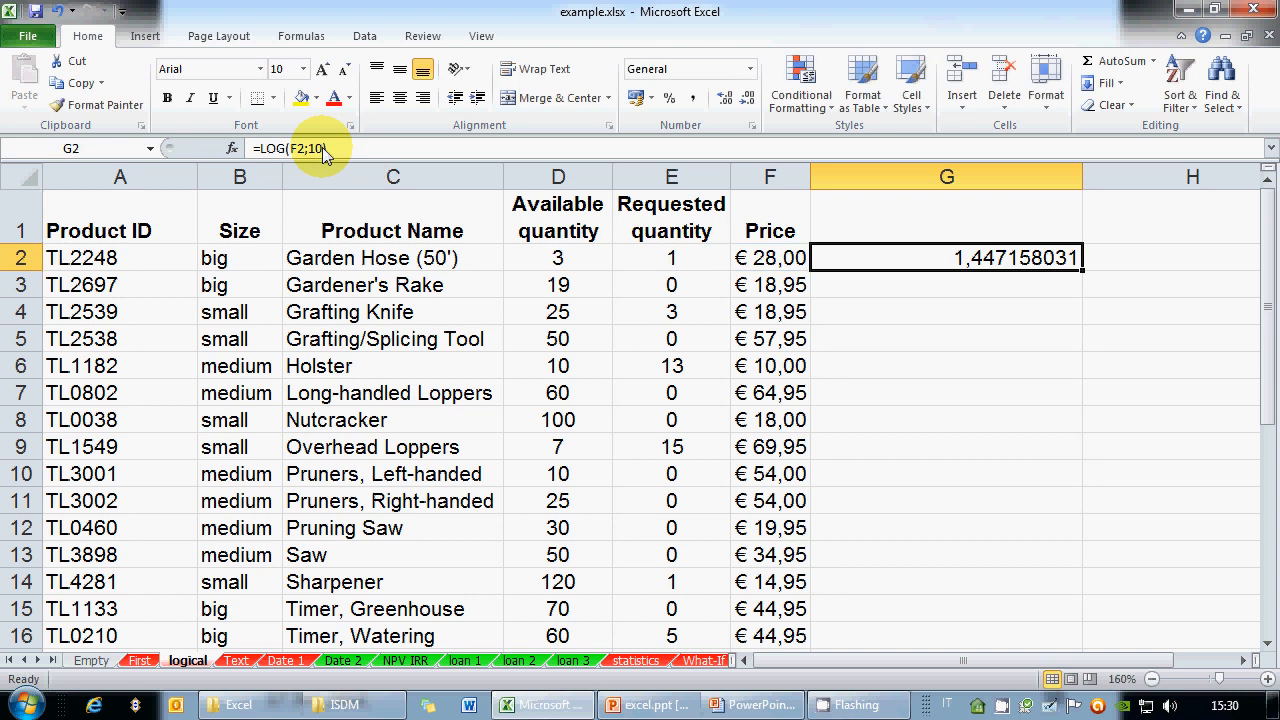
# Remove the base so G2 reads =LOG(F2), returning 1,447158031
pyautogui.click(340, 148)
pyautogui.press('BackSpace')
pyautogui.press('BackSpace')
pyautogui.press('BackSpace')
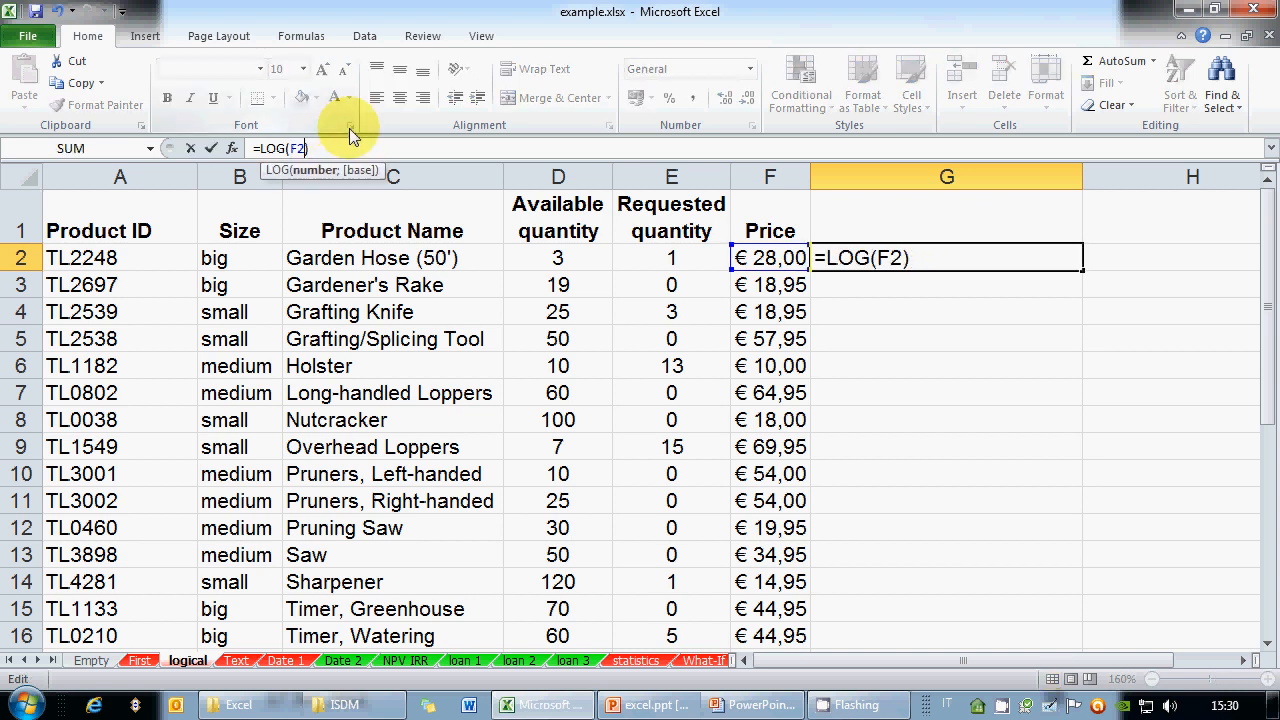
pyautogui.press('Return')
pyautogui.press('Up')
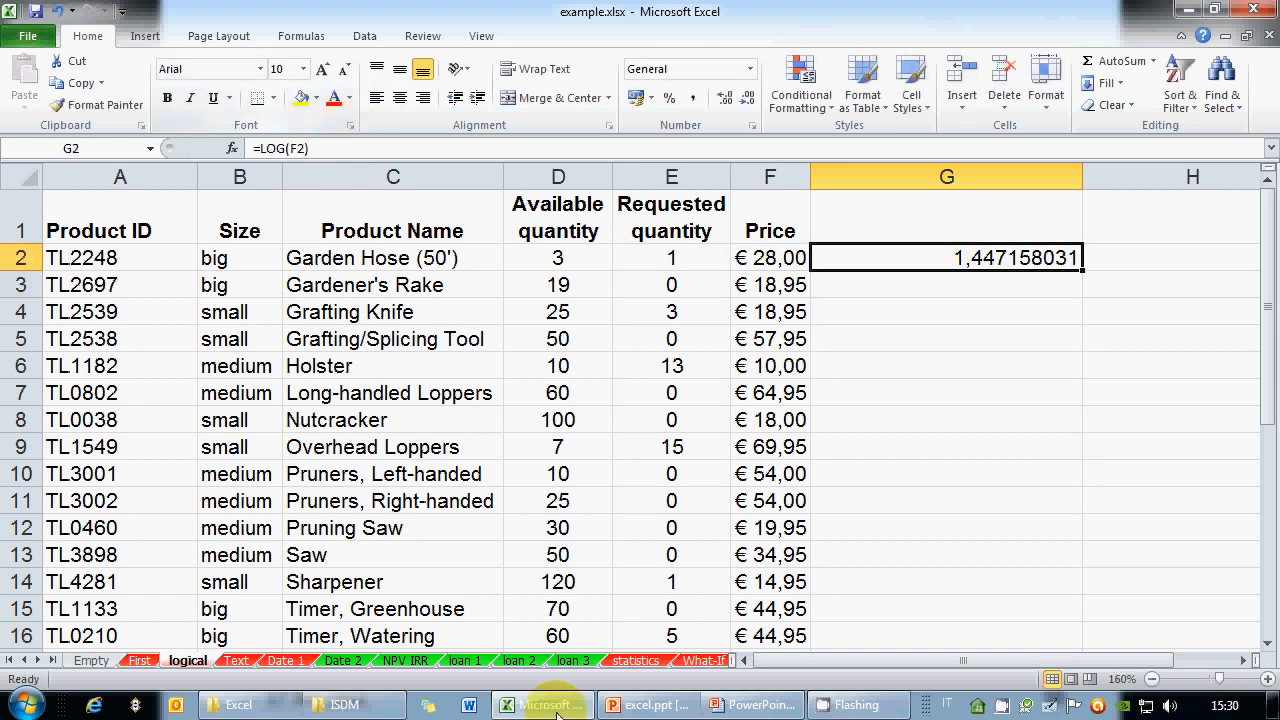
pyautogui.click(760, 704)
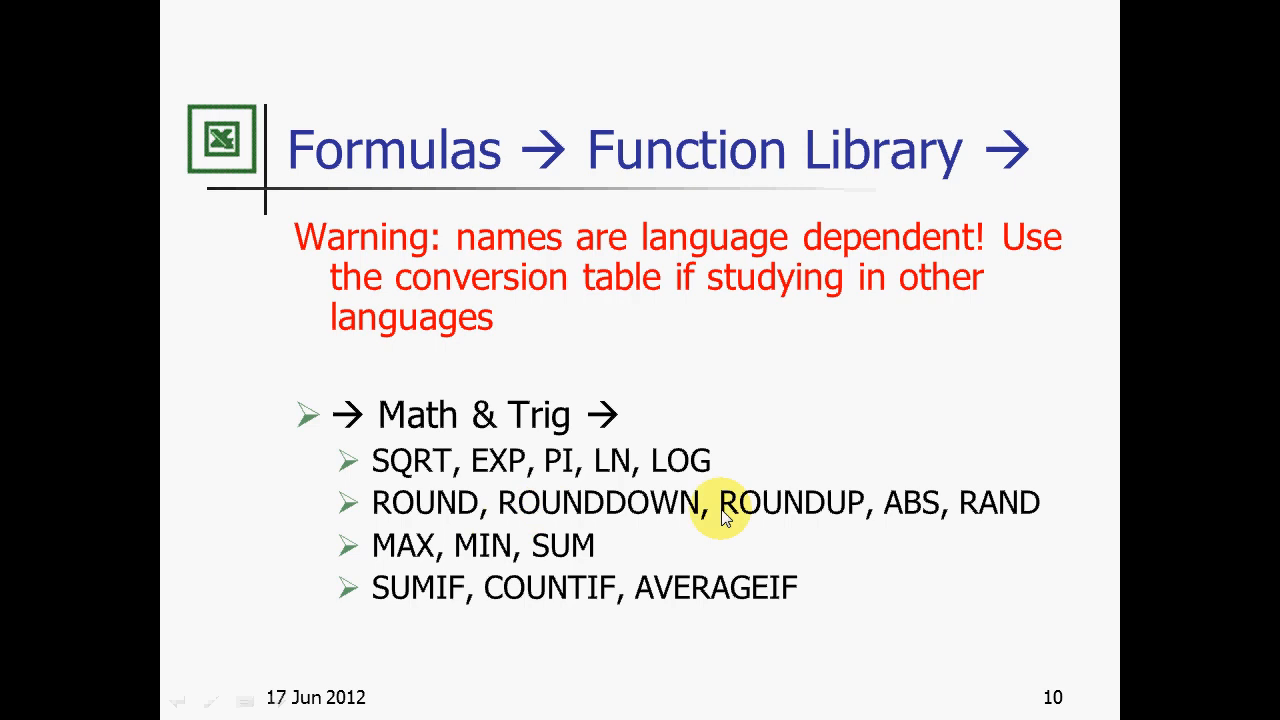
pyautogui.hotkey('alt', 'Tab')
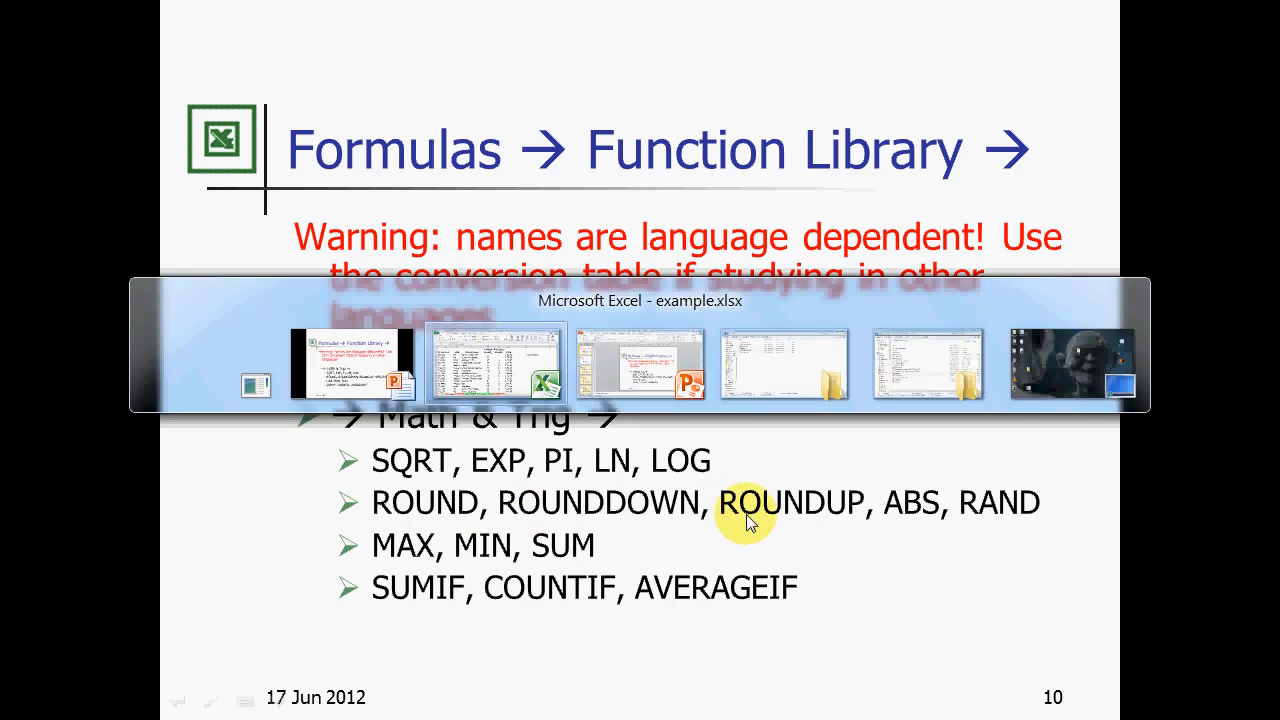
pyautogui.click(1019, 183)
# Delete the LOG column and enter =ROUND(F2;0) in G2
pyautogui.rightClick(1019, 188)
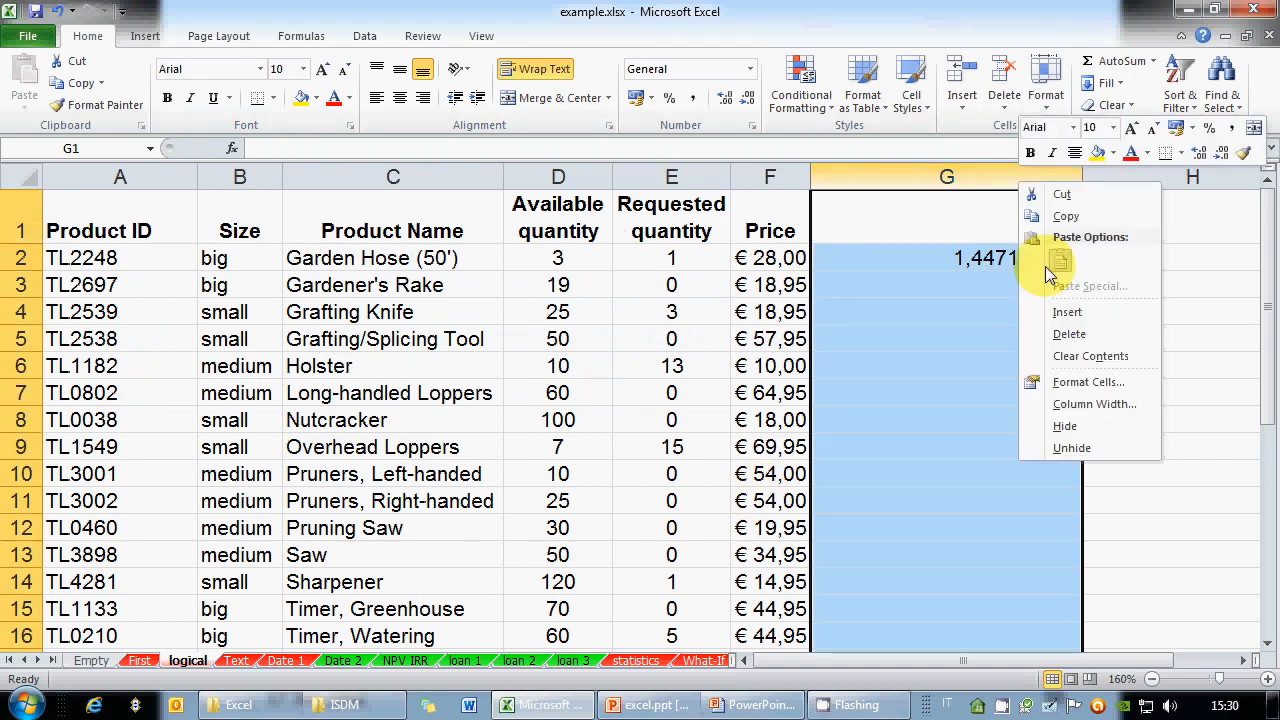
pyautogui.click(1058, 338)
pyautogui.click(928, 260)
pyautogui.write('=')
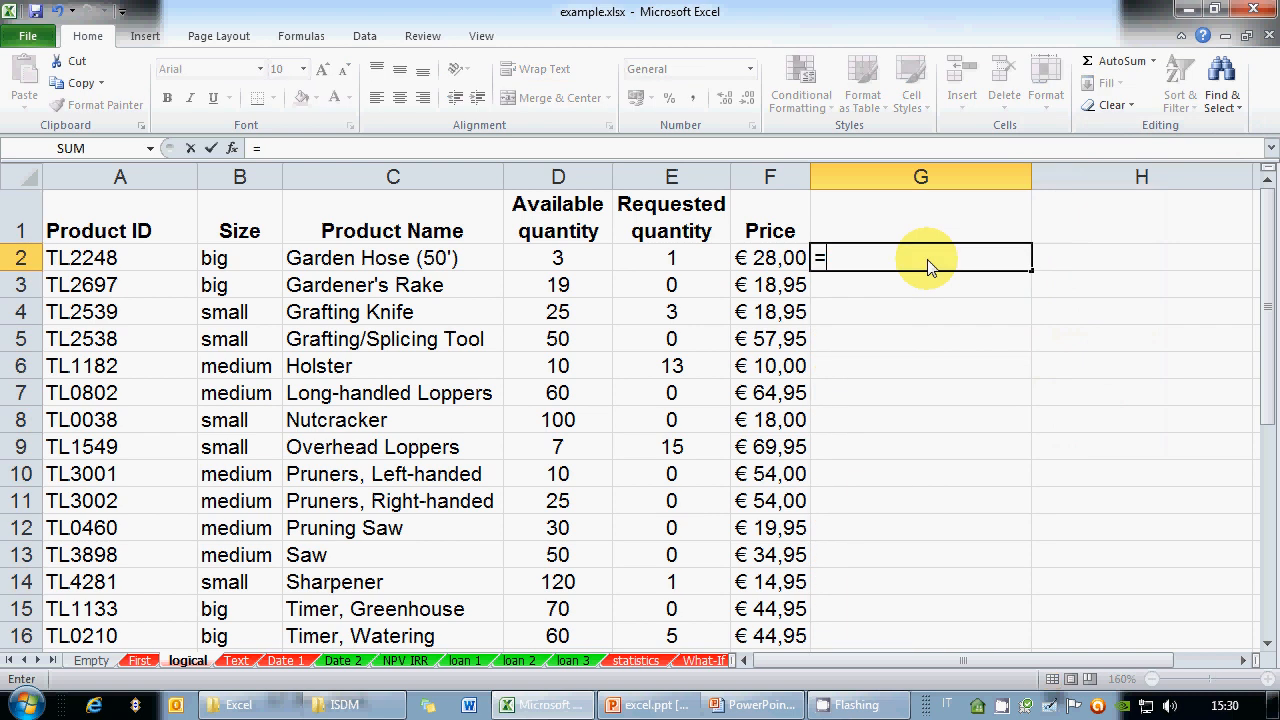
pyautogui.write('ROUND(')
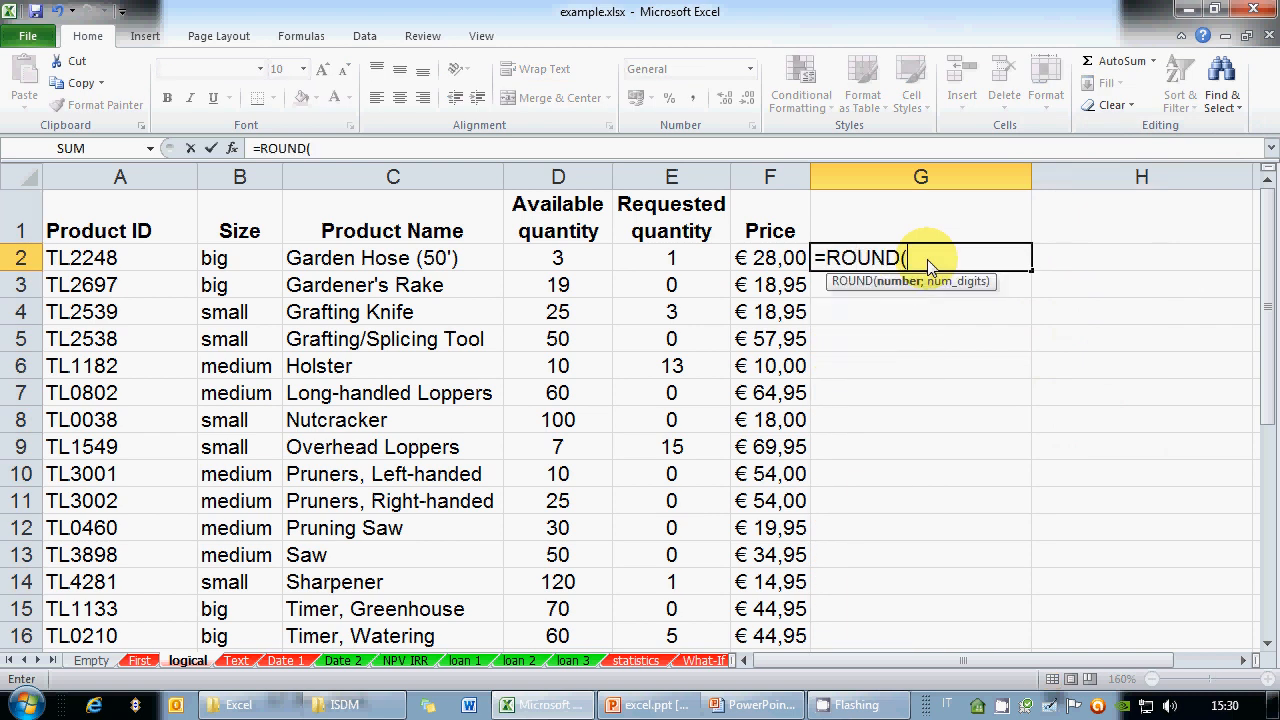
pyautogui.click(770, 258)
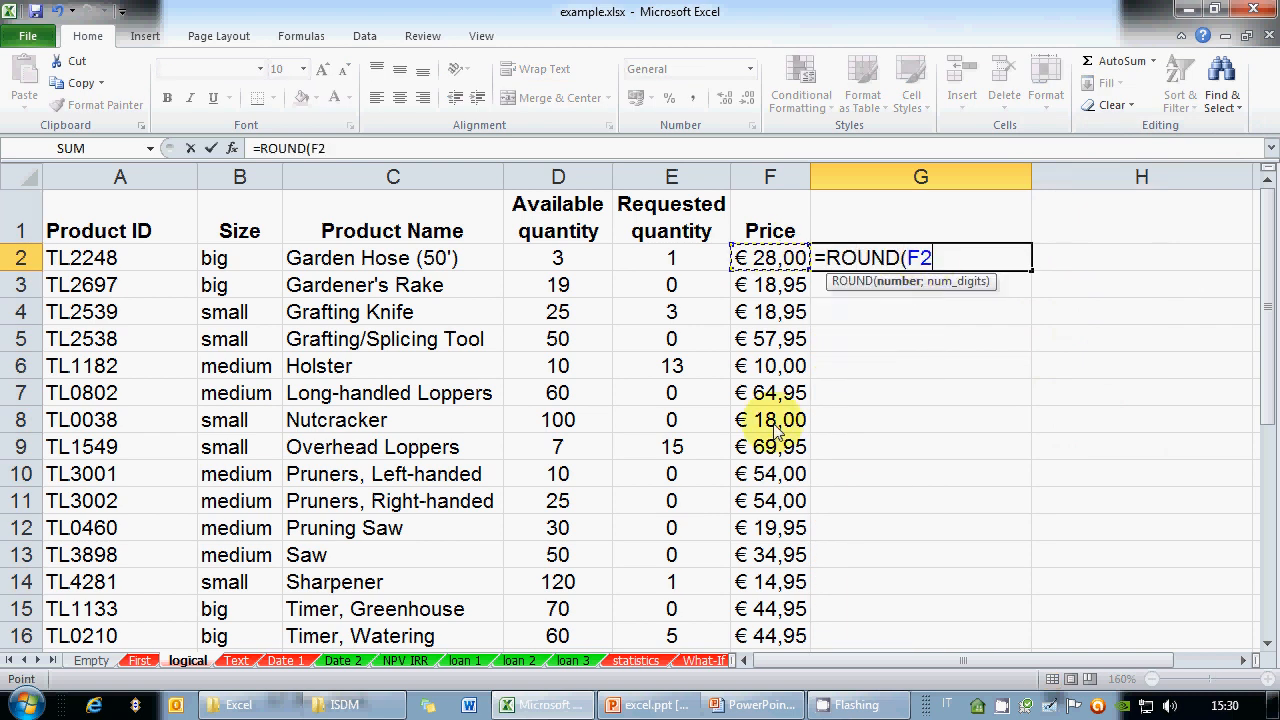
pyautogui.write(';')
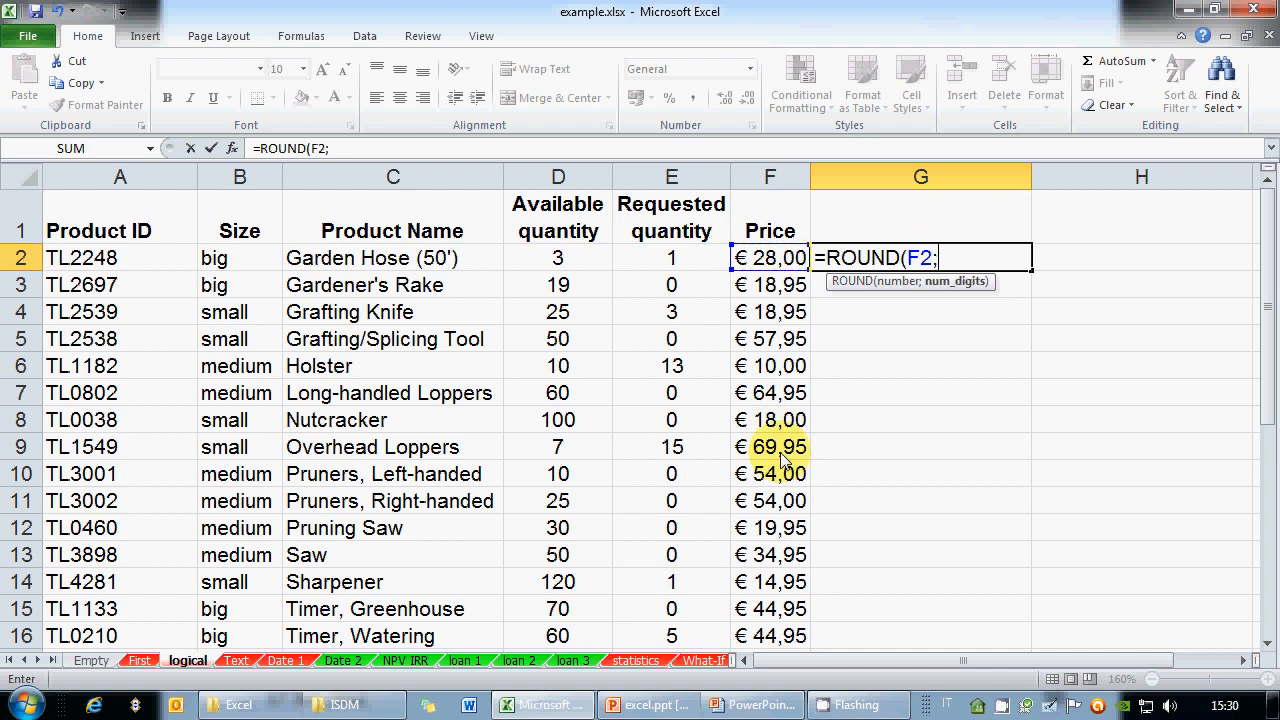
pyautogui.write('0)')
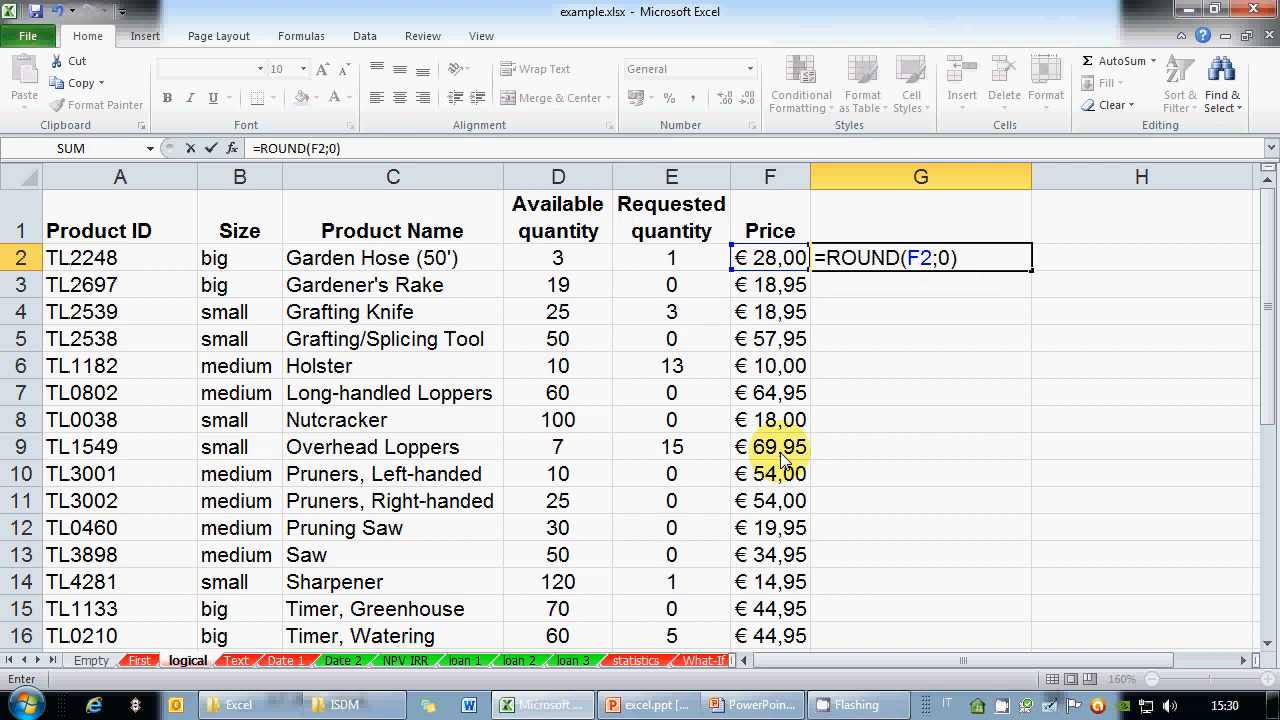
pyautogui.press('Return')
# Fill the ROUND formula down to G13 and check the Long-handled Loppers row
pyautogui.click(1010, 266)
pyautogui.moveTo(1029, 270); pyautogui.dragTo(1032, 562)
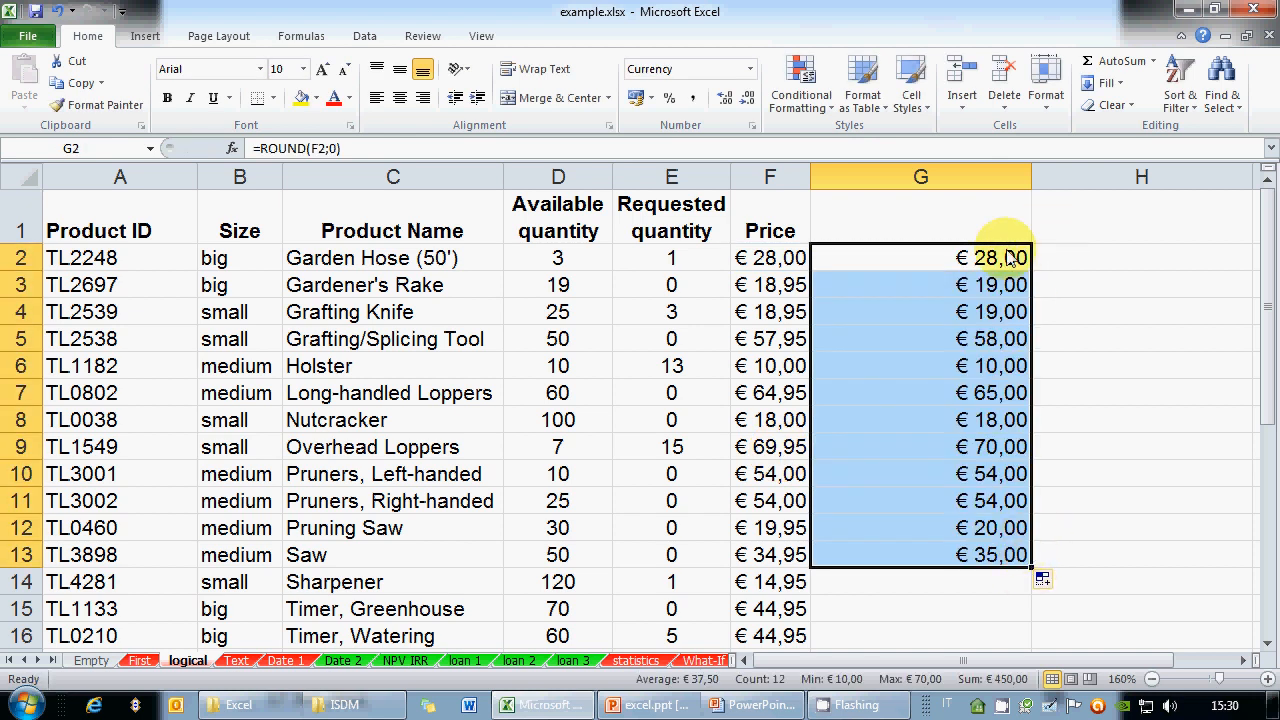
pyautogui.click(788, 399)
pyautogui.click(975, 395)
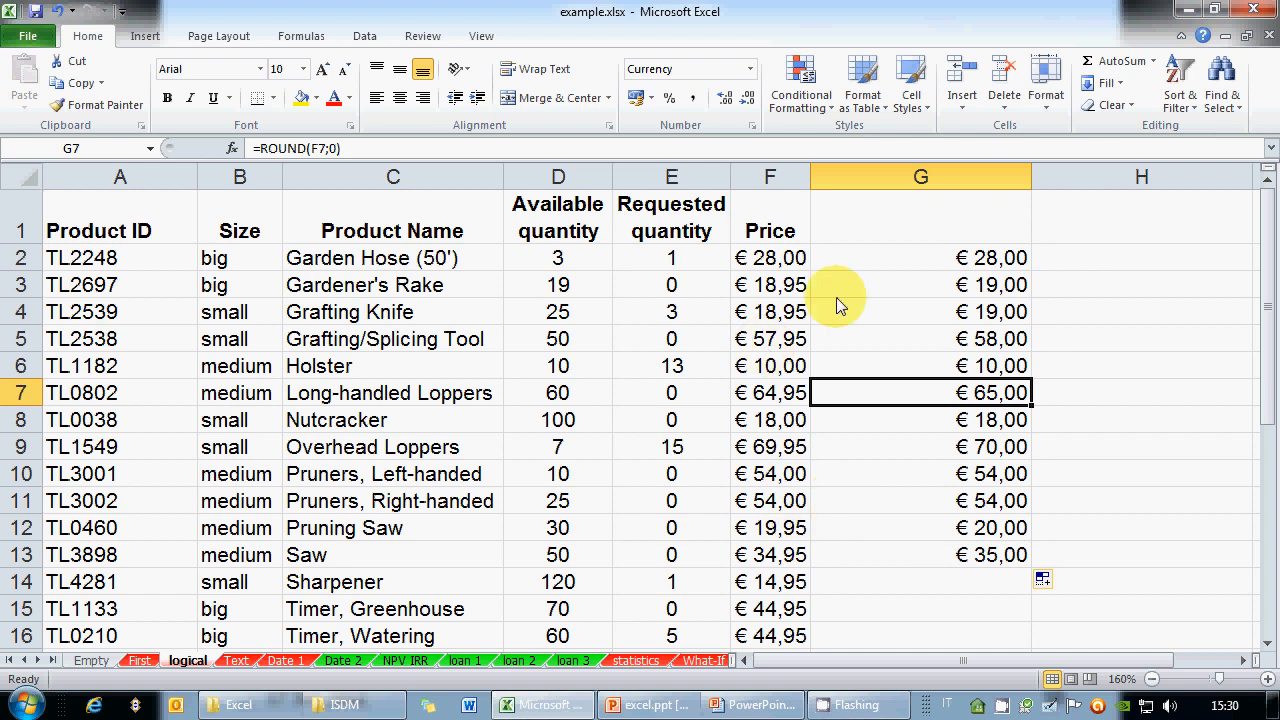
pyautogui.scroll(-1, 913, 556)
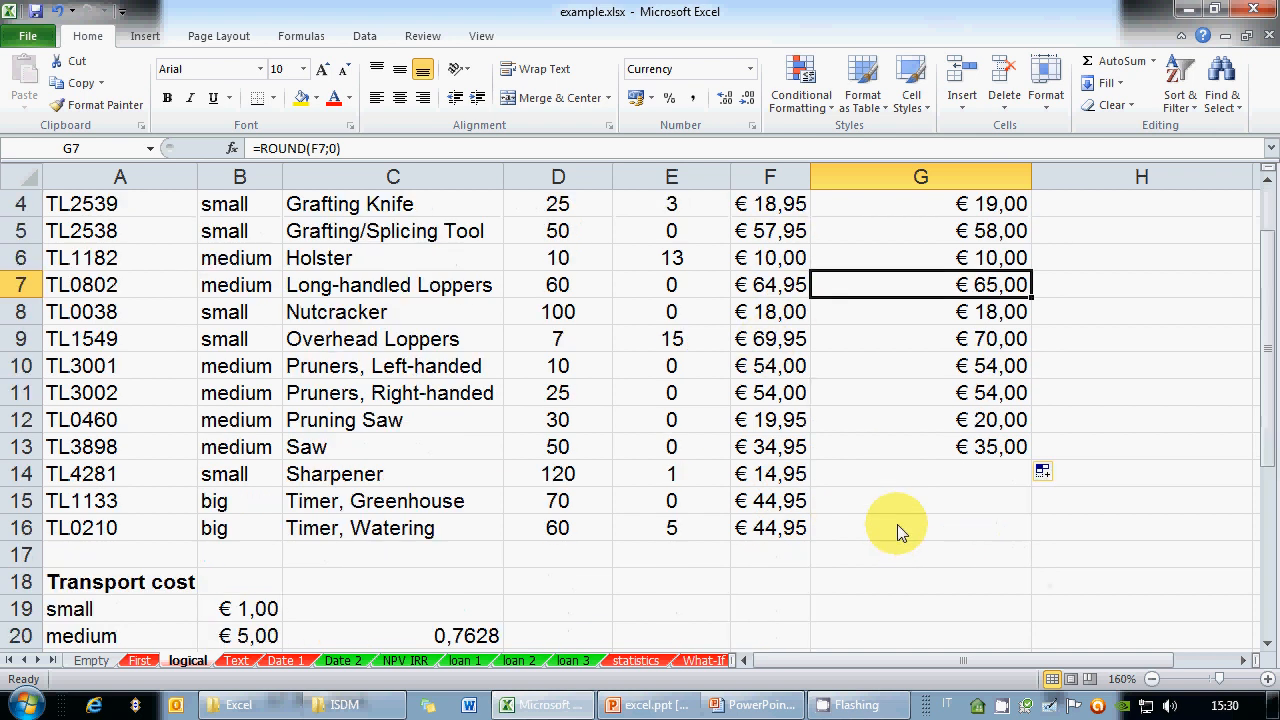
# Change the Holster price in F6 to 10,34 and confirm G6 rounds it to € 10,00
pyautogui.scroll(1, 897, 532)
pyautogui.click(785, 366)
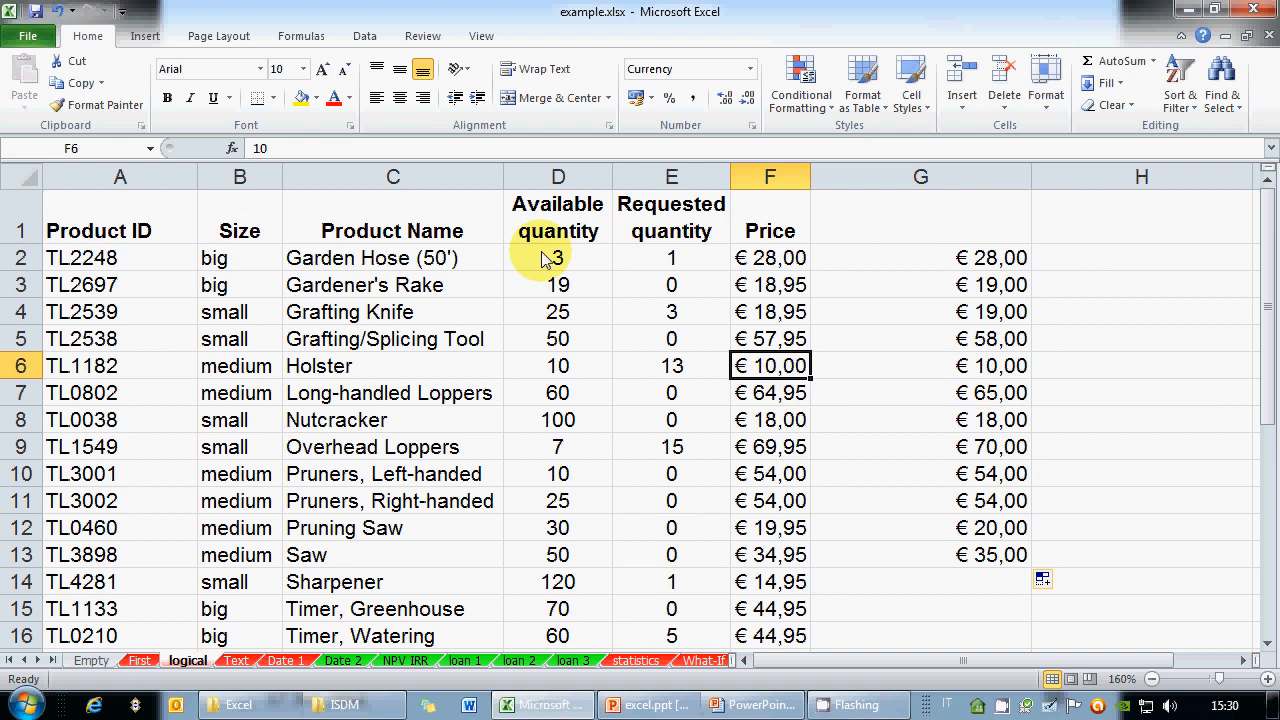
pyautogui.click(355, 147)
pyautogui.write(',')
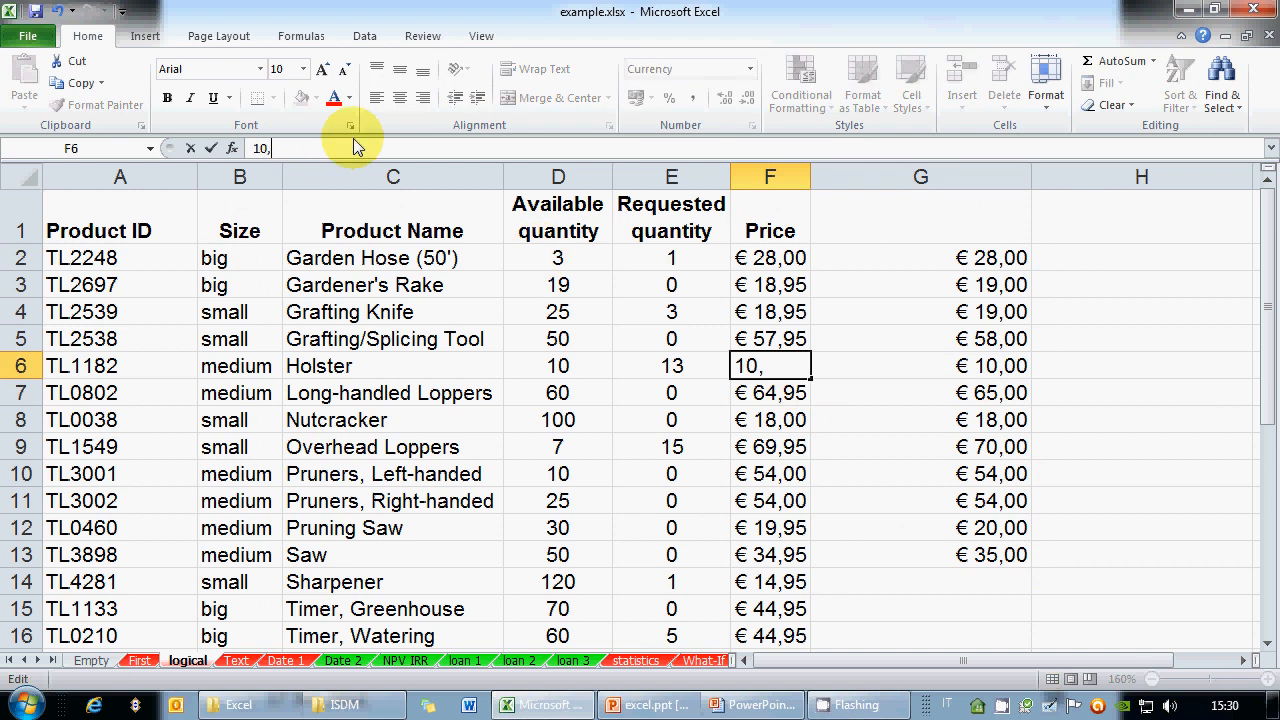
pyautogui.write('34')
pyautogui.hotkey('ctrl', 'Return')
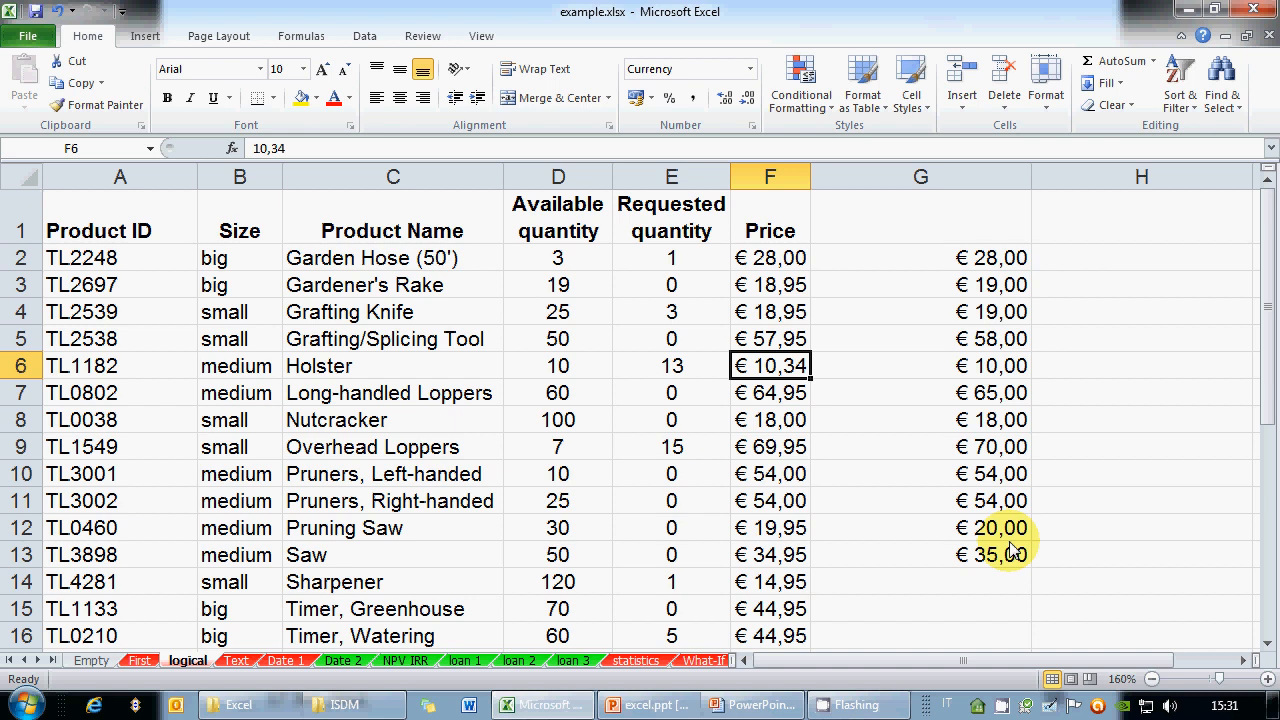
pyautogui.click(985, 366)
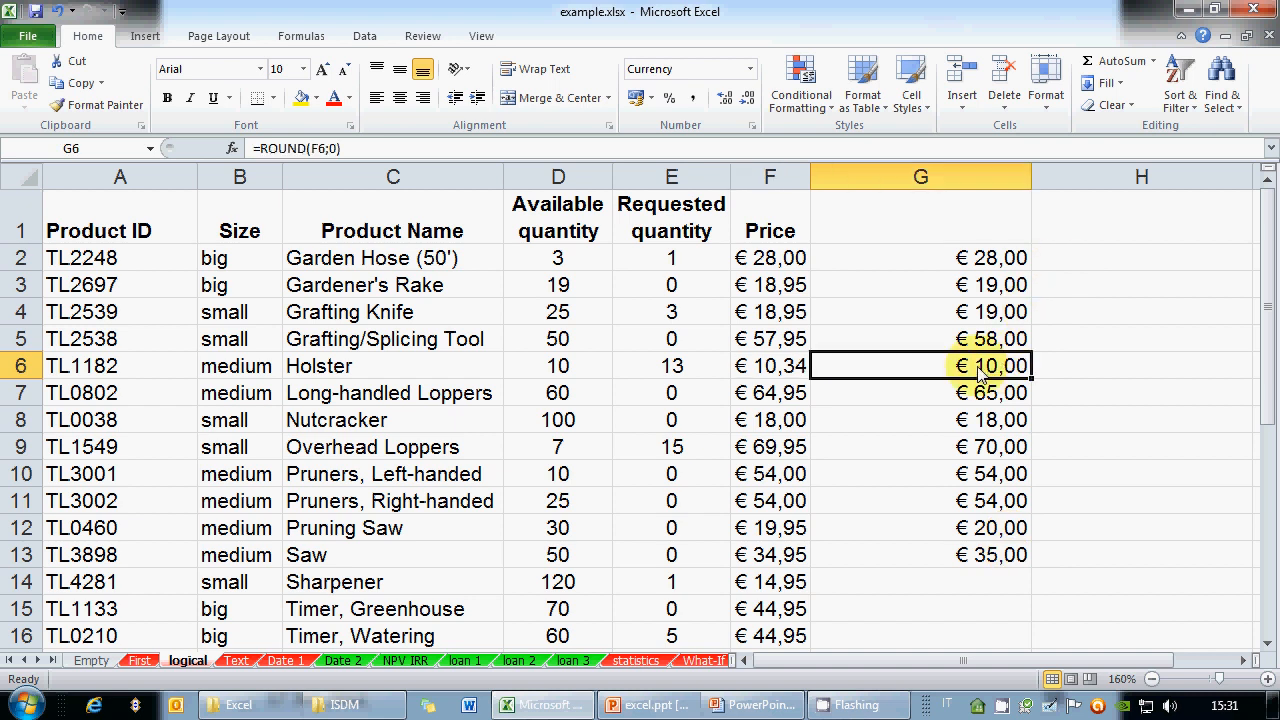
pyautogui.click(770, 370)
pyautogui.press('Right')
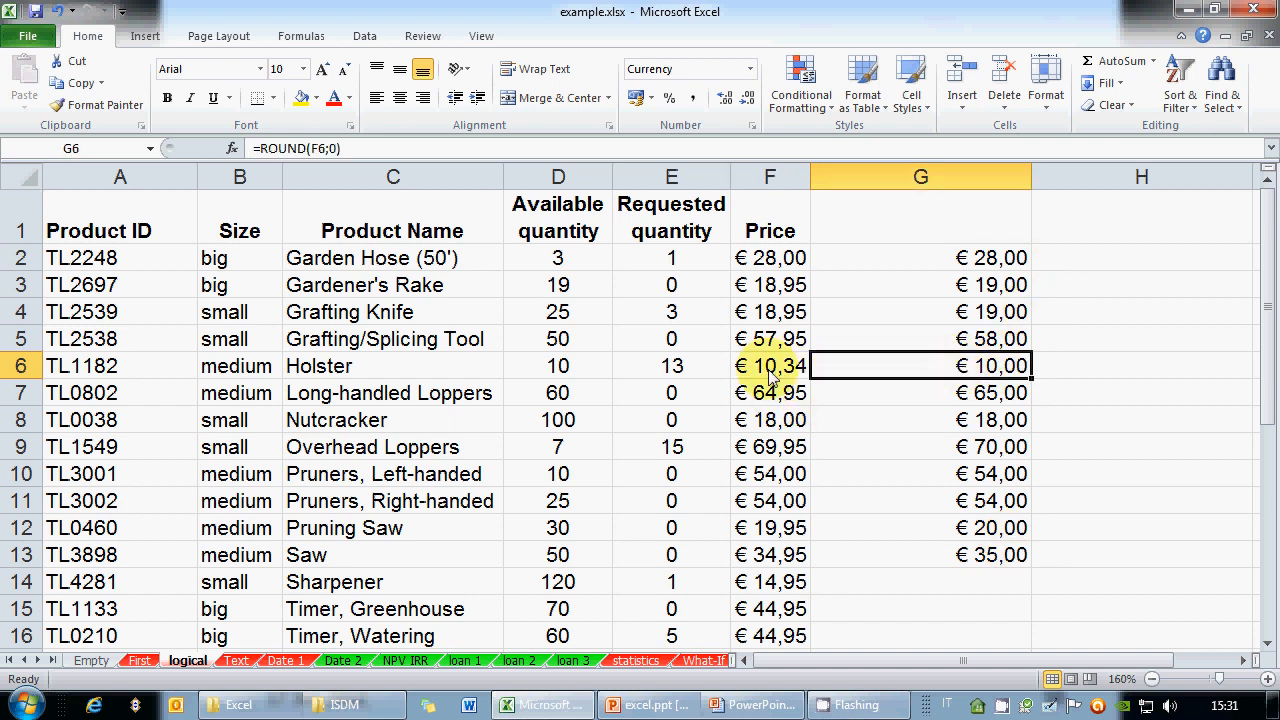
# Format columns F and G as Number with 0 decimal places
pyautogui.click(770, 372)
pyautogui.moveTo(800, 177); pyautogui.dragTo(914, 177)
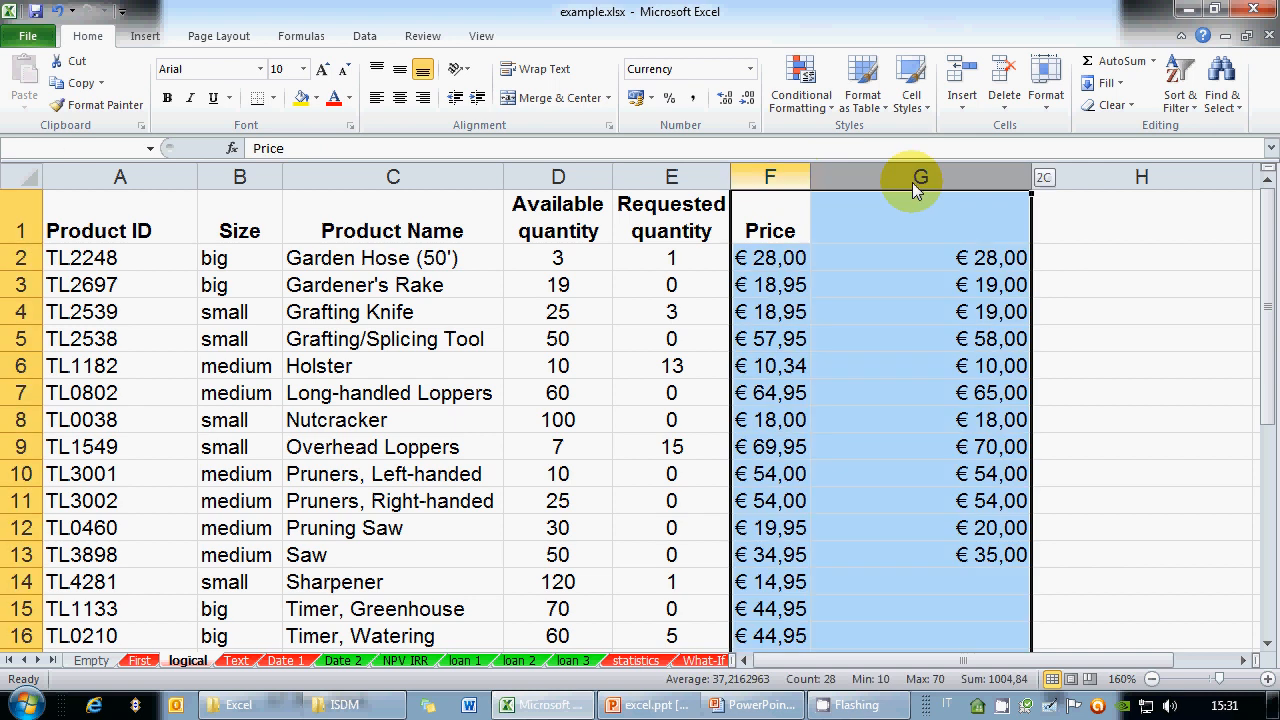
pyautogui.click(751, 125)
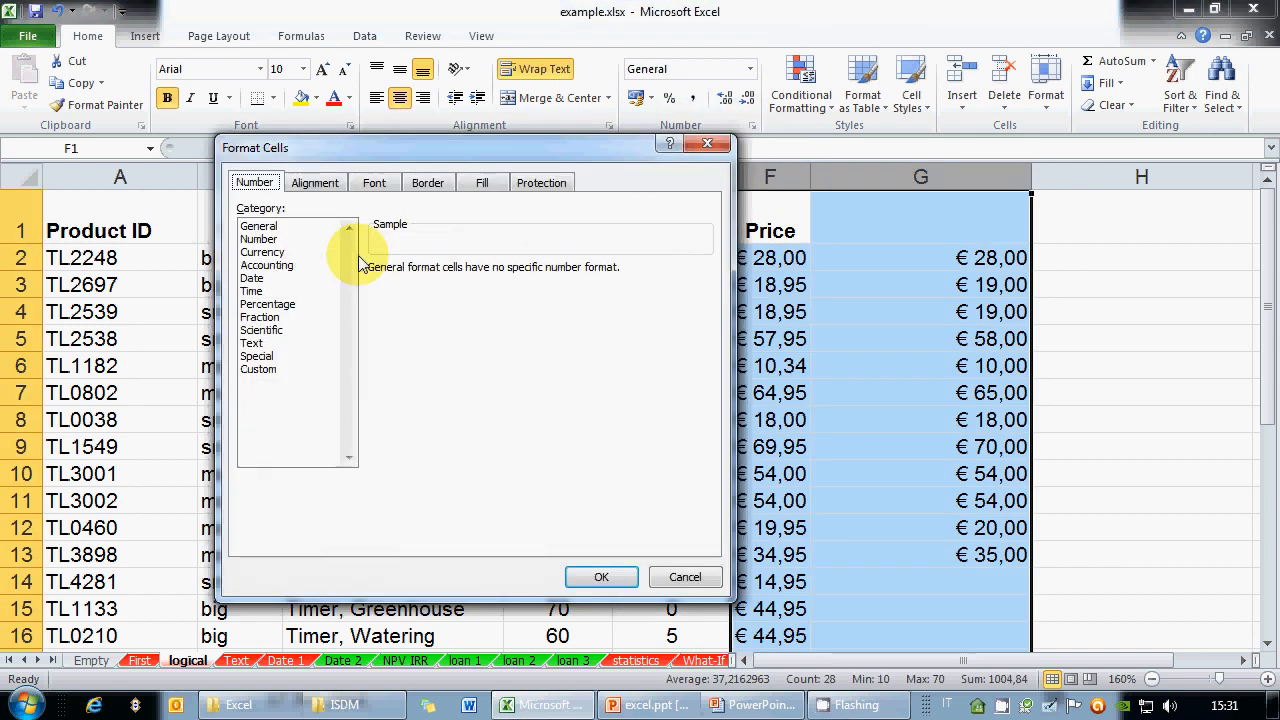
pyautogui.click(295, 240)
pyautogui.click(499, 275)
pyautogui.click(499, 275)
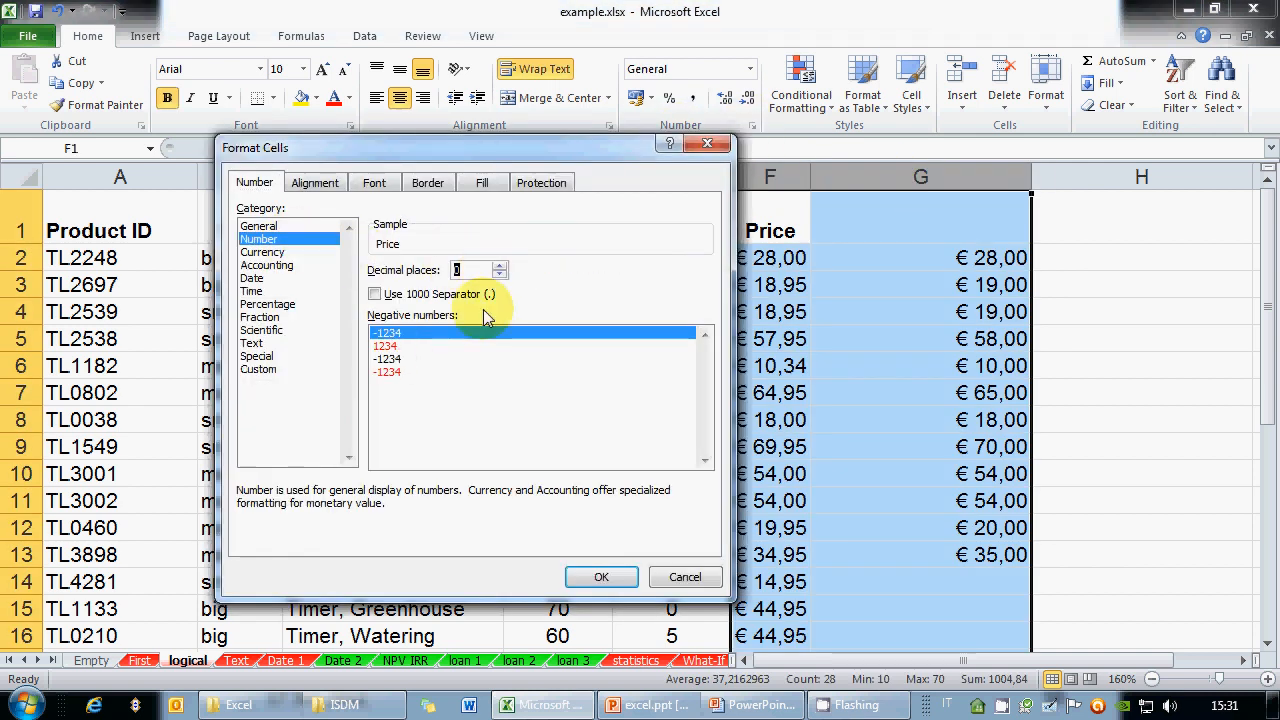
pyautogui.click(617, 579)
# Compare the prices in F2 and F4 with the ROUND formulas in G2–G4
pyautogui.click(872, 279)
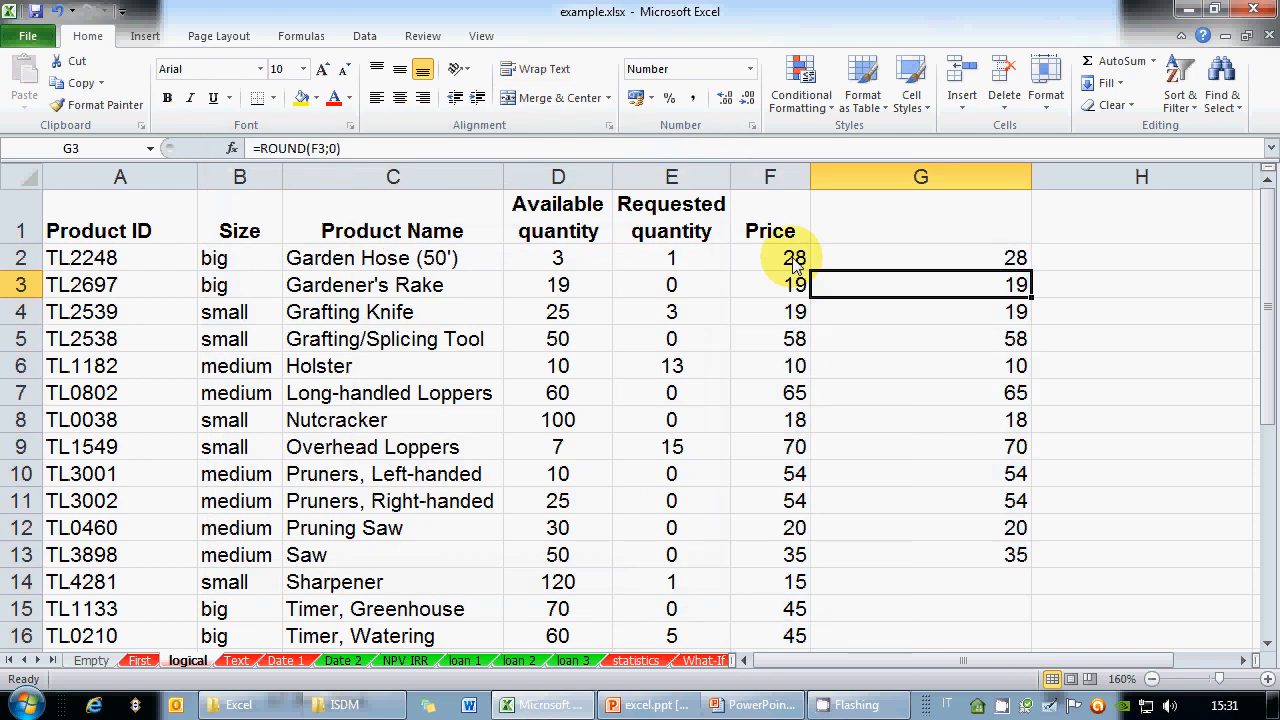
pyautogui.press('Down')
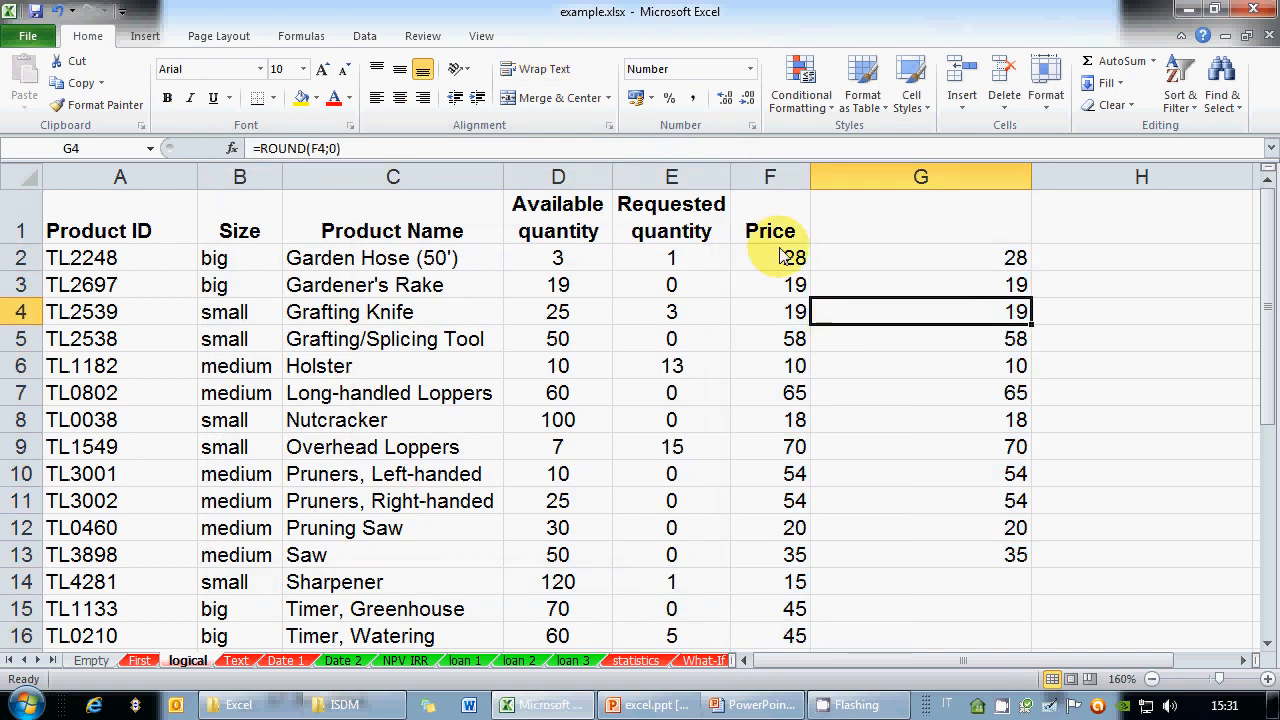
pyautogui.click(783, 256)
pyautogui.click(971, 262)
pyautogui.click(985, 290)
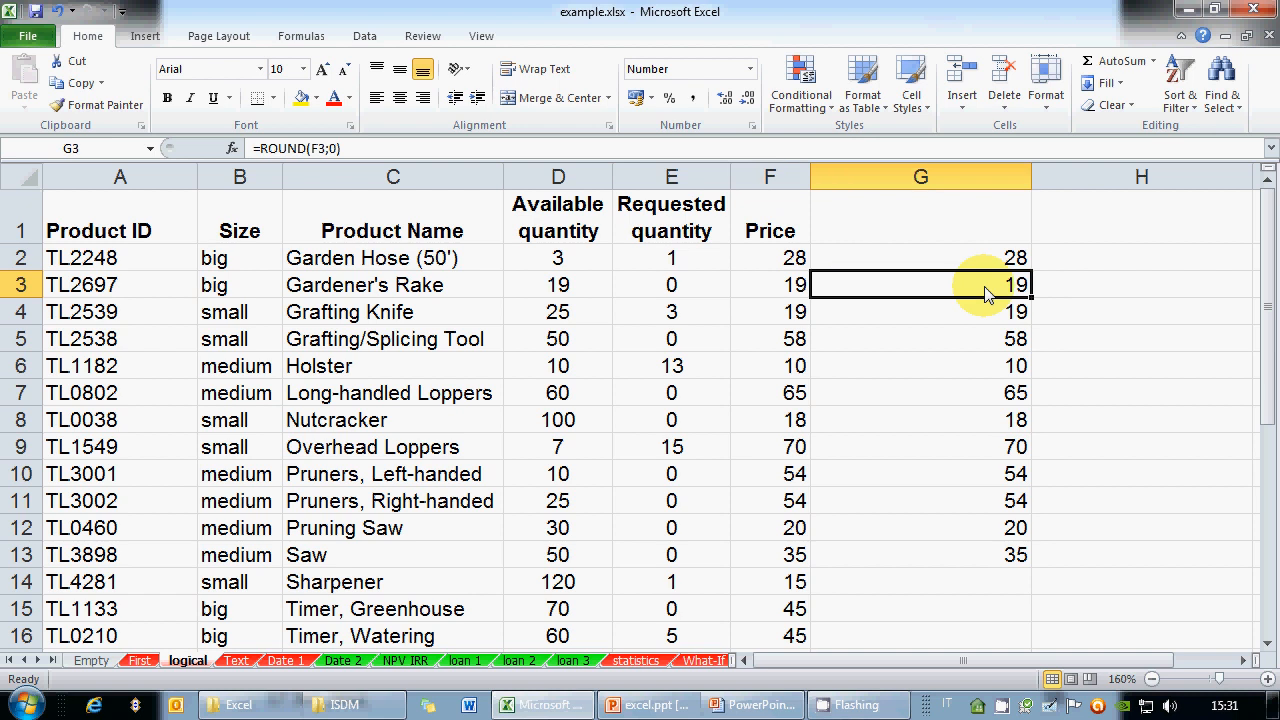
pyautogui.click(798, 311)
pyautogui.click(954, 320)
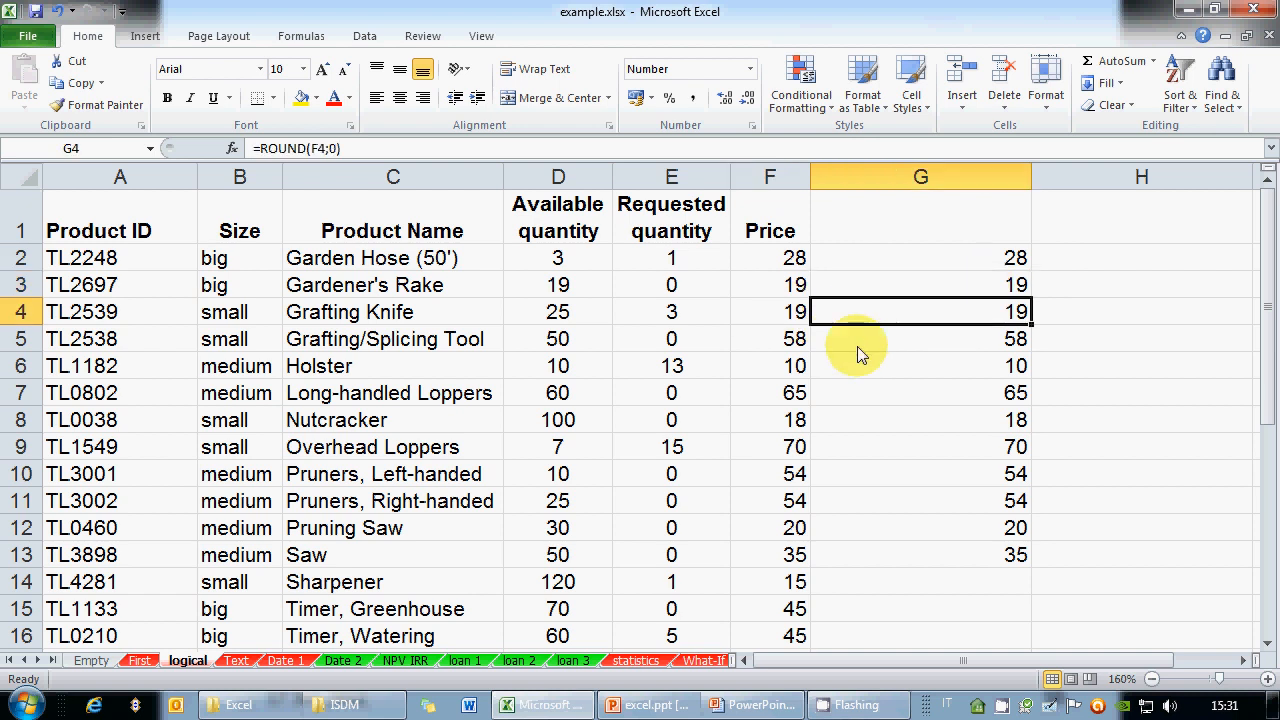
pyautogui.click(788, 262)
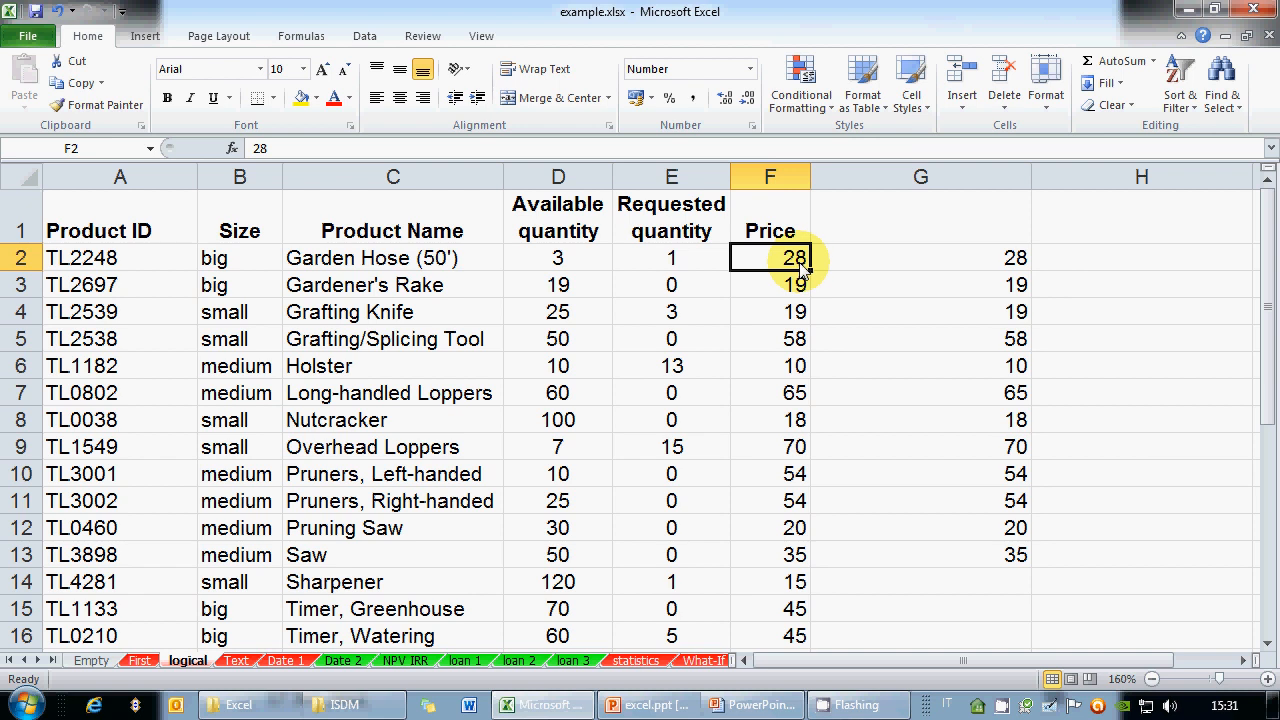
# Show two decimal places in the Price column
pyautogui.click(800, 180)
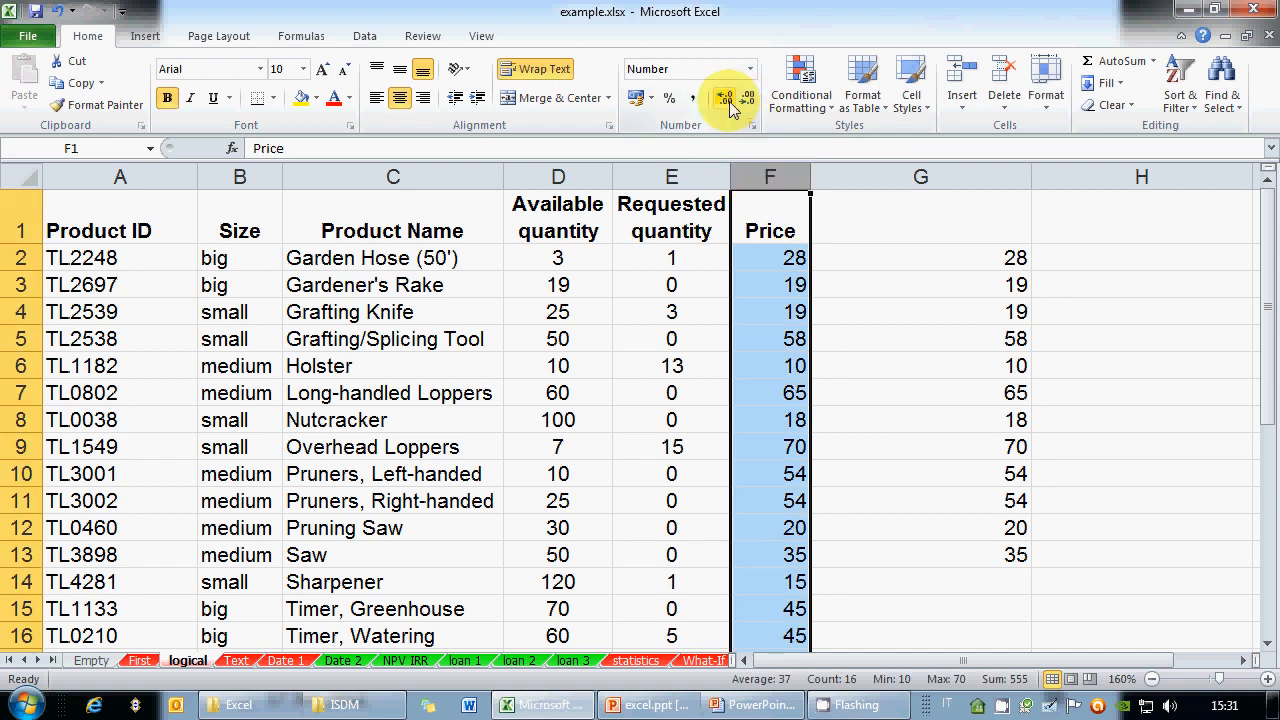
pyautogui.click(726, 99)
pyautogui.click(726, 99)
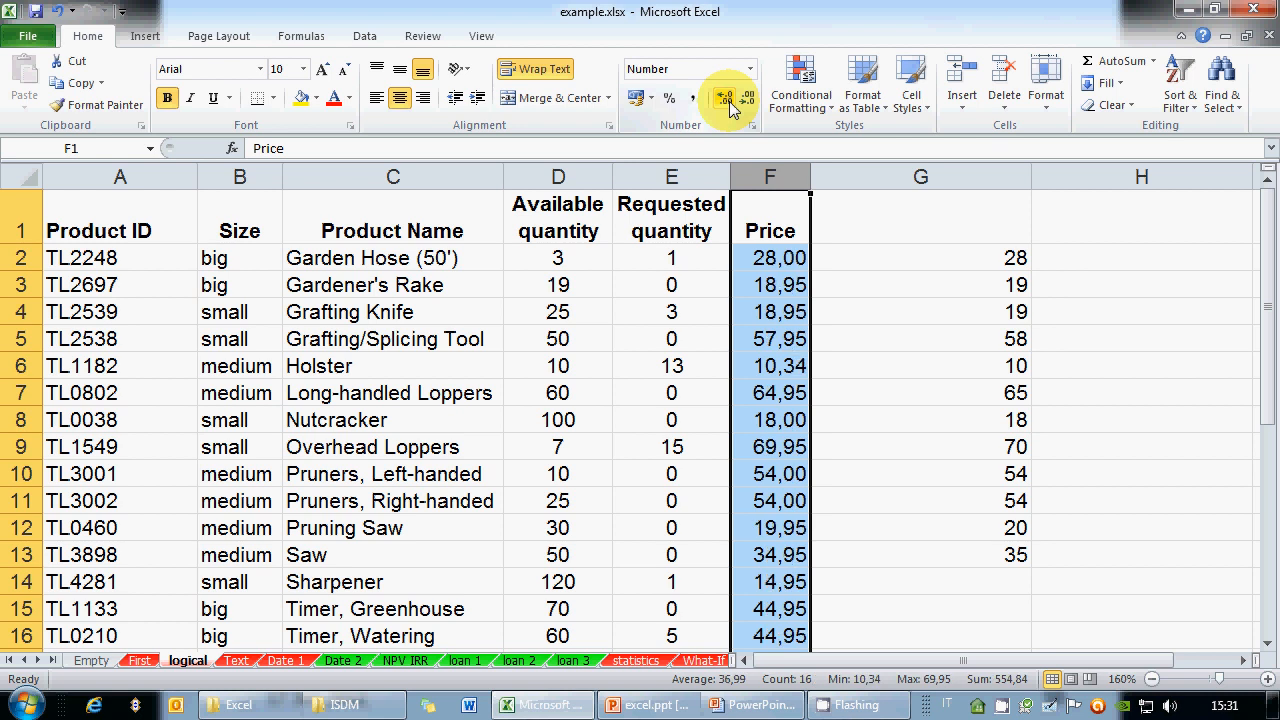
# Set column G to display four decimal places
pyautogui.click(963, 180)
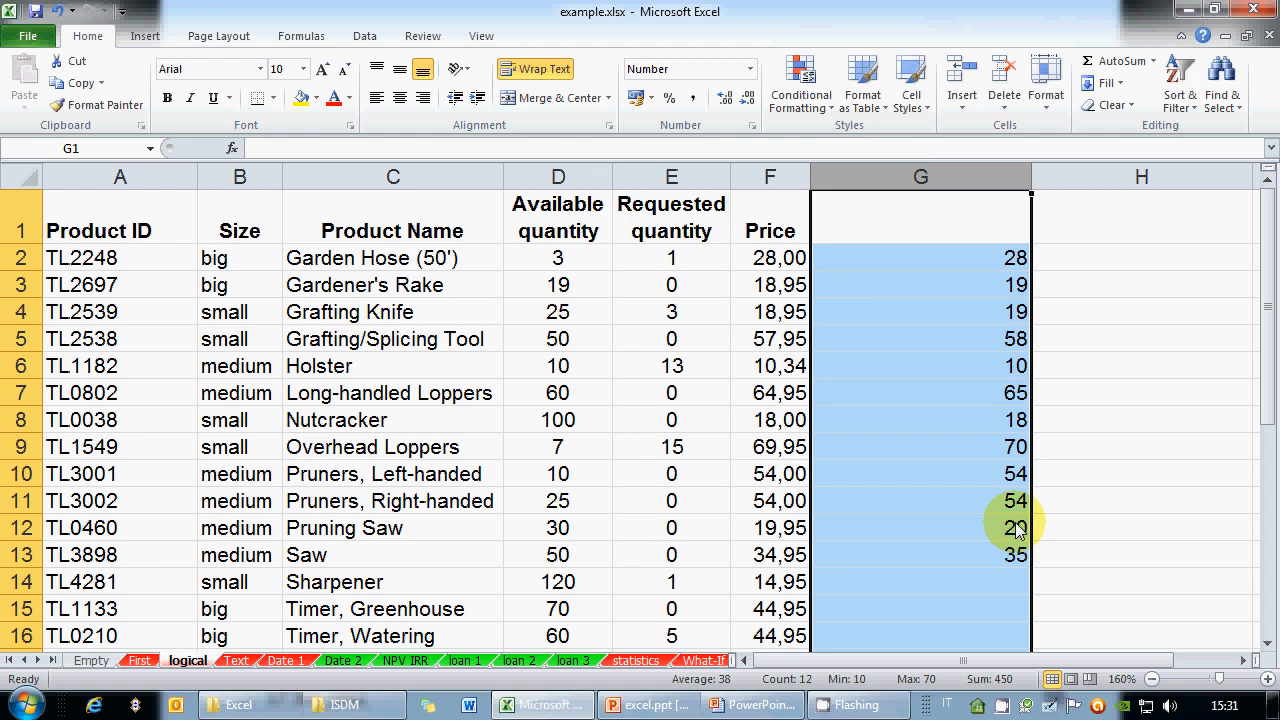
pyautogui.click(725, 98)
pyautogui.click(725, 98)
pyautogui.click(725, 98)
pyautogui.click(725, 98)
pyautogui.click(725, 98)
pyautogui.click(725, 98)
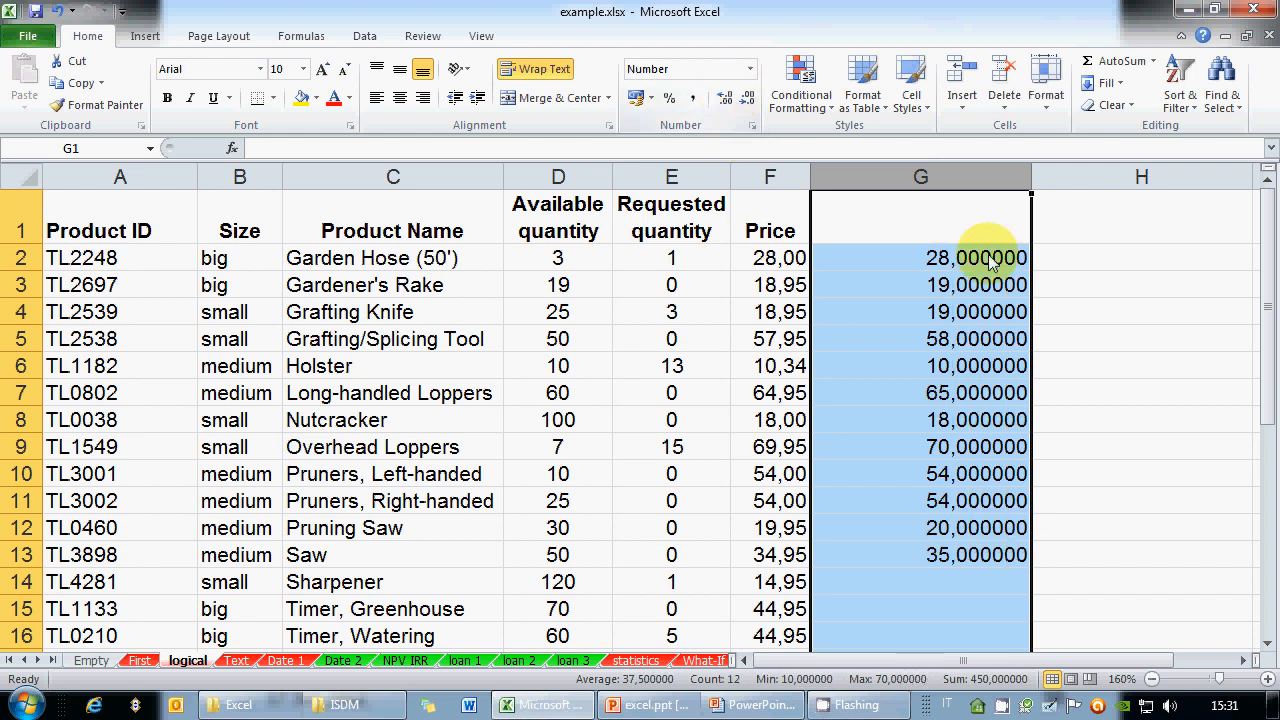
pyautogui.click(1136, 453)
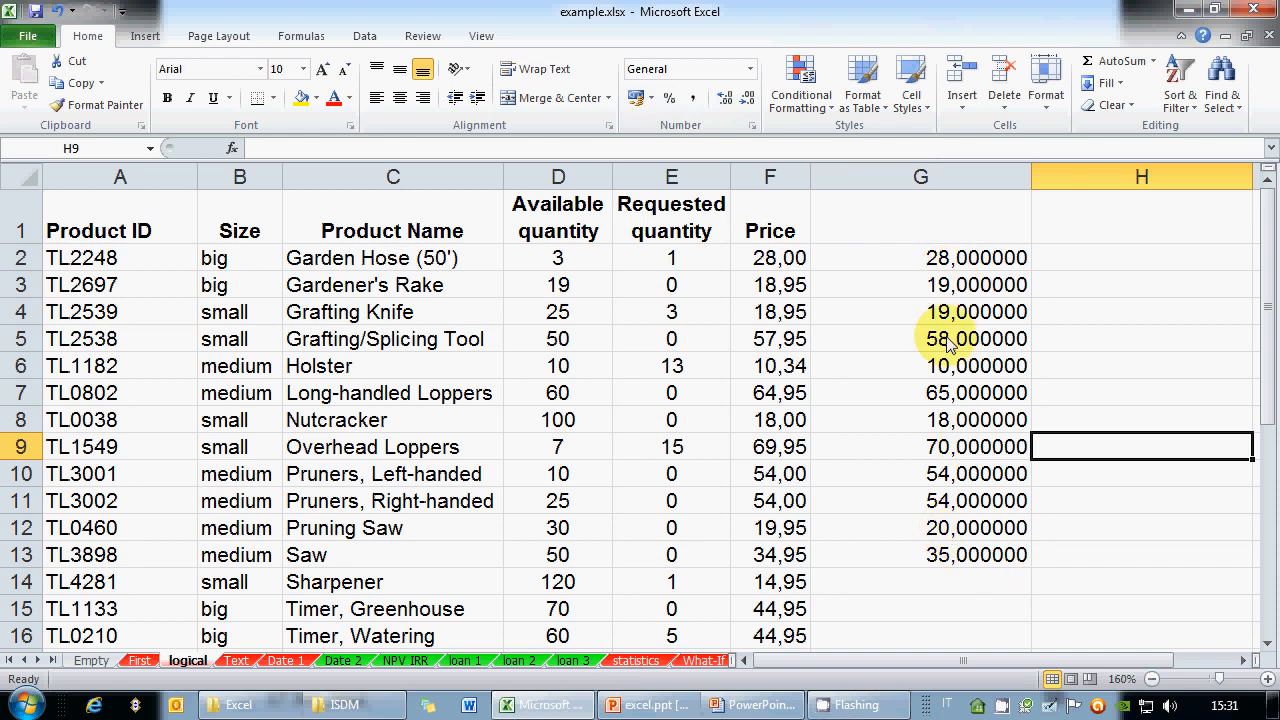
pyautogui.click(915, 283)
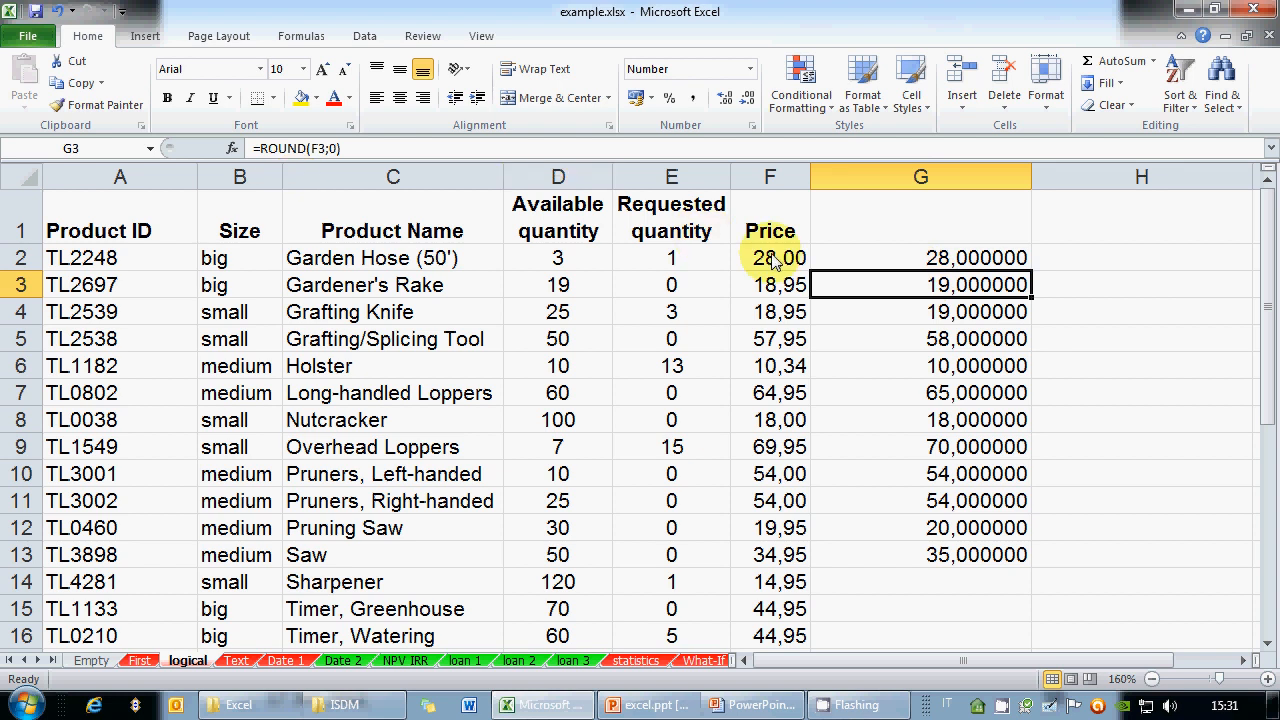
pyautogui.click(900, 182)
pyautogui.click(749, 100)
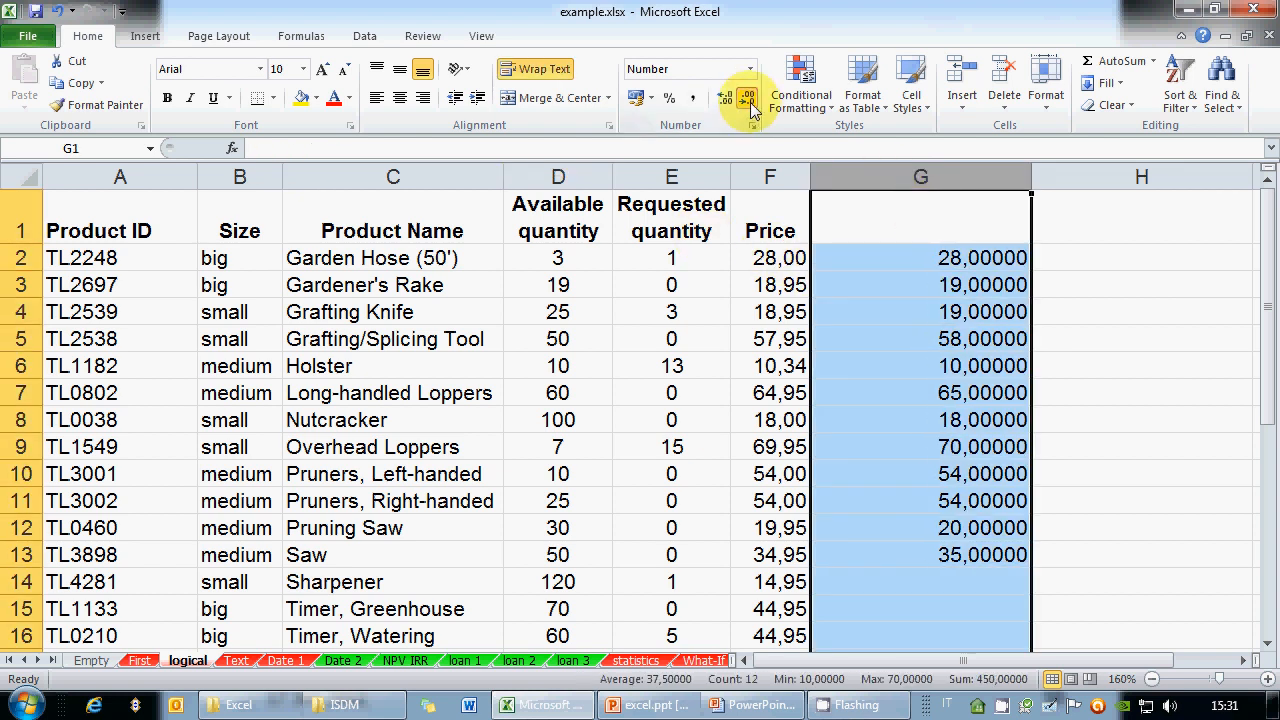
pyautogui.click(749, 100)
pyautogui.click(749, 100)
pyautogui.click(749, 100)
pyautogui.click(749, 100)
pyautogui.click(749, 100)
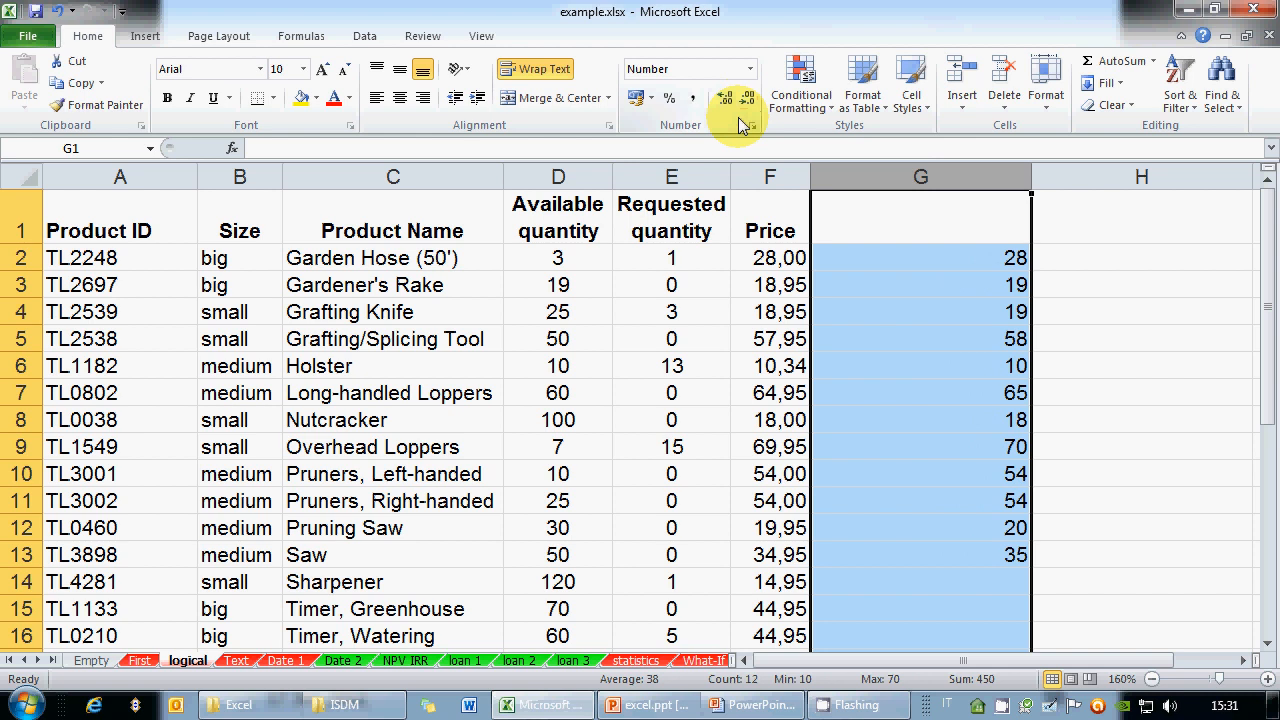
pyautogui.click(724, 98)
pyautogui.click(724, 98)
pyautogui.click(724, 98)
pyautogui.click(724, 98)
# Change G2 to =ROUND(F2;1) and fill it down to G14
pyautogui.click(916, 252)
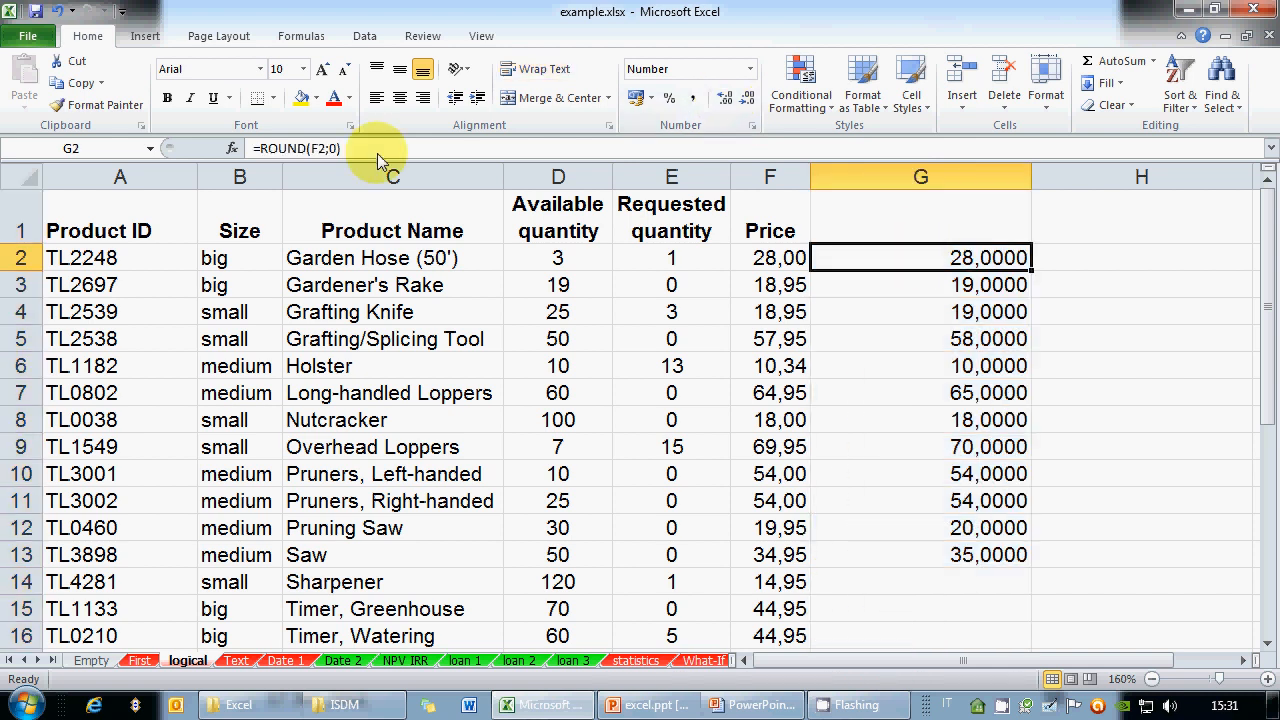
pyautogui.click(377, 153)
pyautogui.press('BackSpace')
pyautogui.press('BackSpace')
pyautogui.write('1')
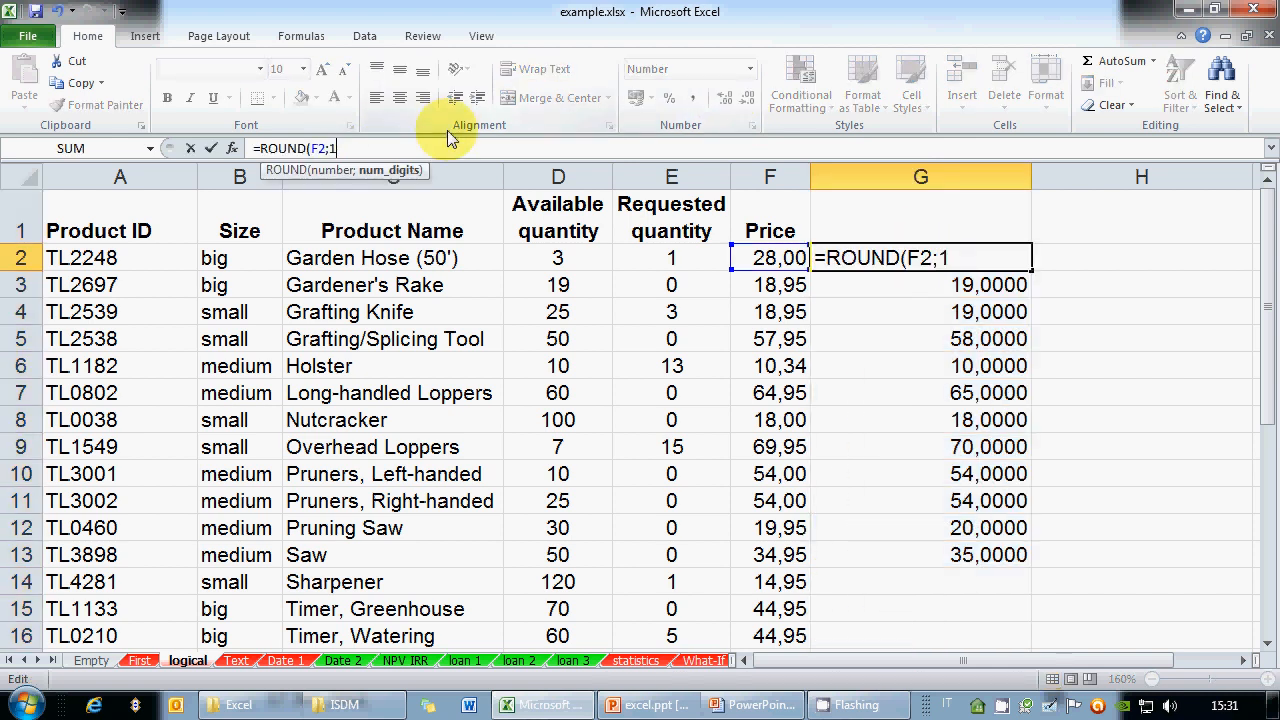
pyautogui.write(')')
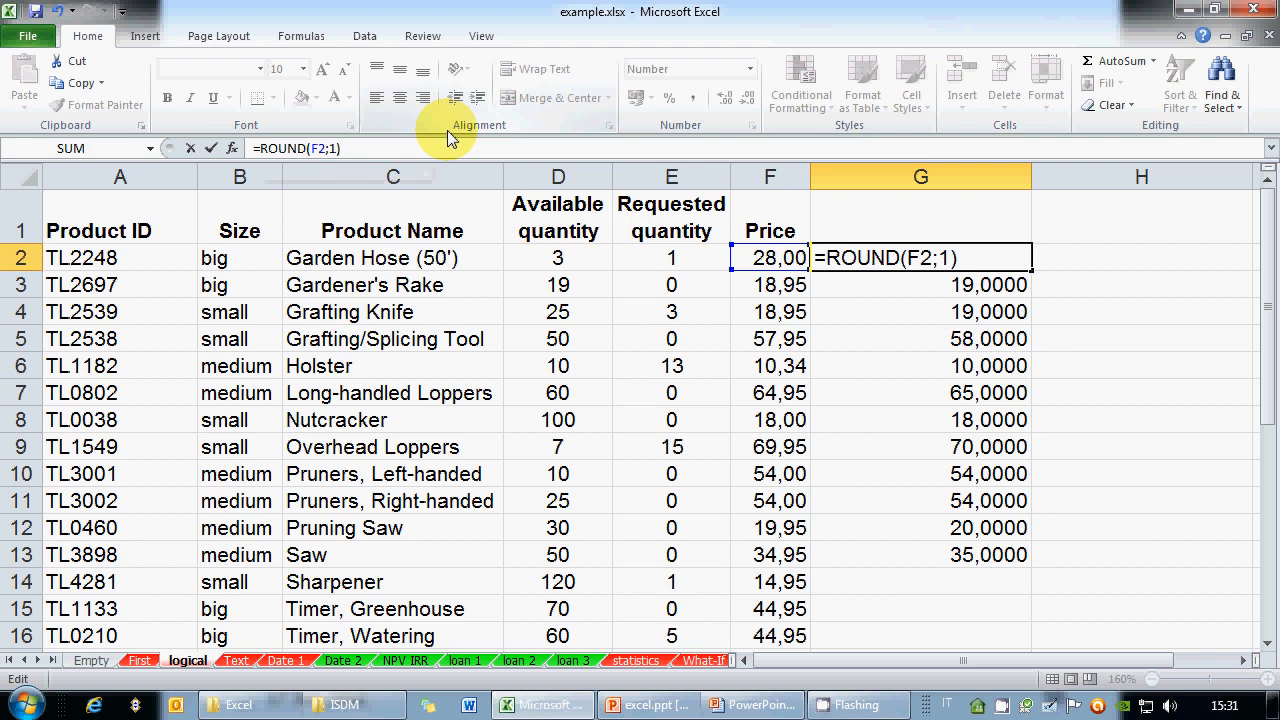
pyautogui.press('Return')
pyautogui.click(985, 262)
pyautogui.moveTo(1031, 271); pyautogui.dragTo(1035, 590)
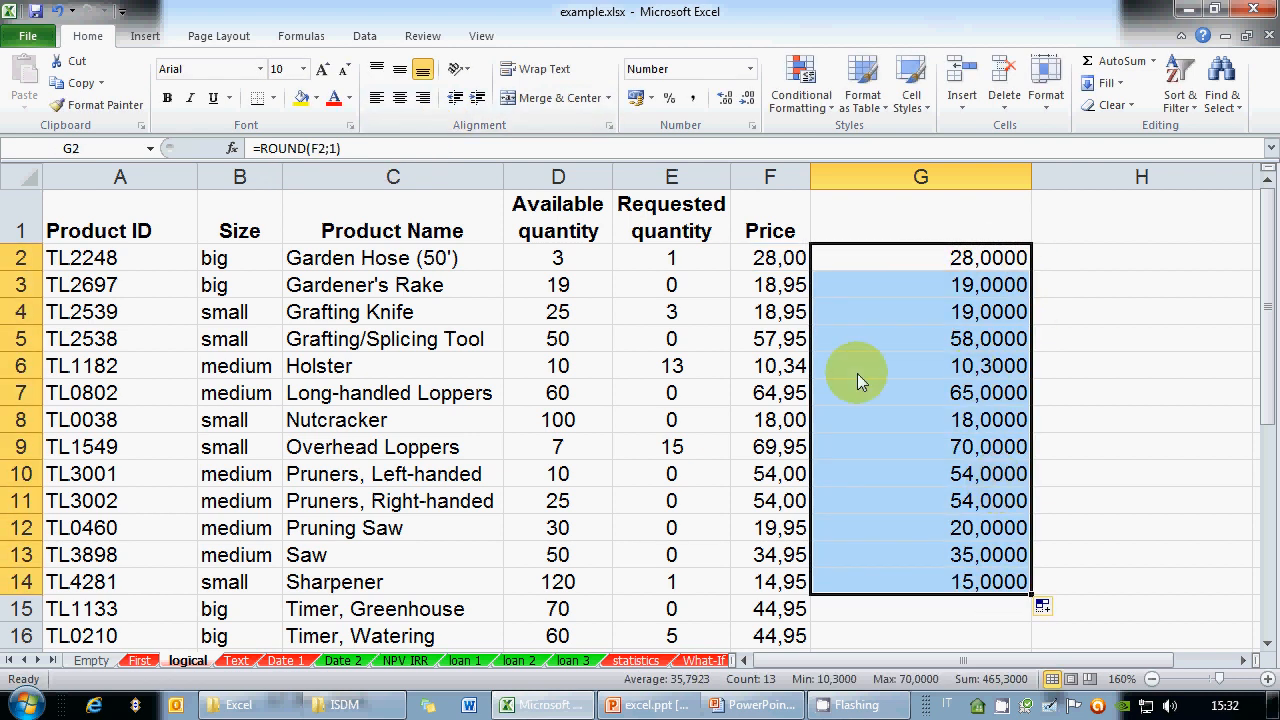
# Compare prices 10,34 and 57,95 with their one-decimal results, then review the PowerPoint function slide
pyautogui.click(785, 368)
pyautogui.click(950, 370)
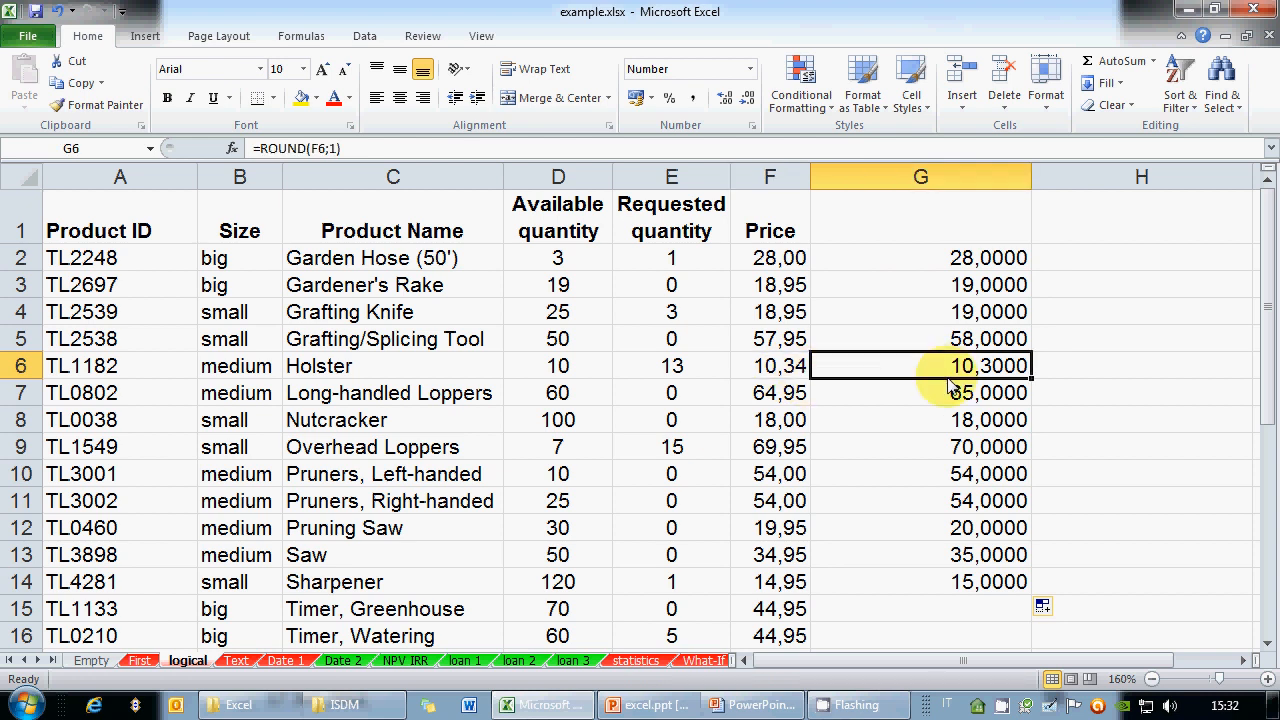
pyautogui.click(796, 335)
pyautogui.click(950, 347)
pyautogui.click(794, 348)
pyautogui.click(811, 345)
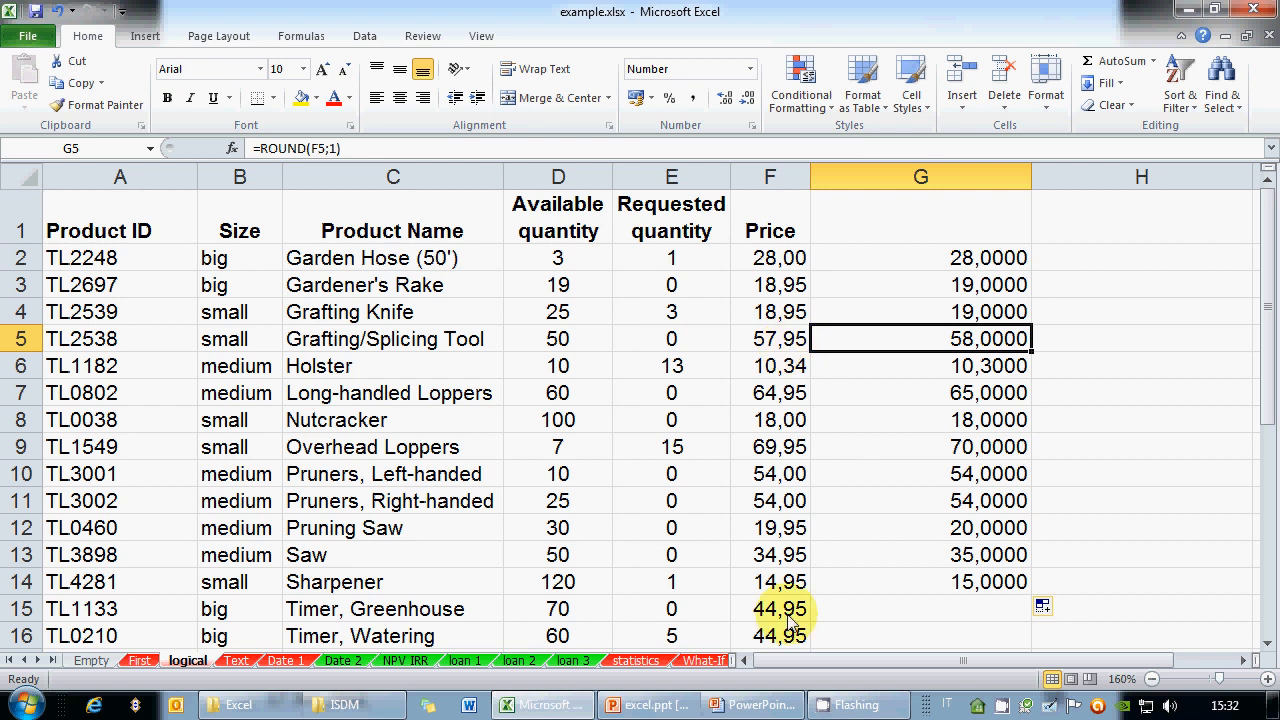
pyautogui.click(770, 707)
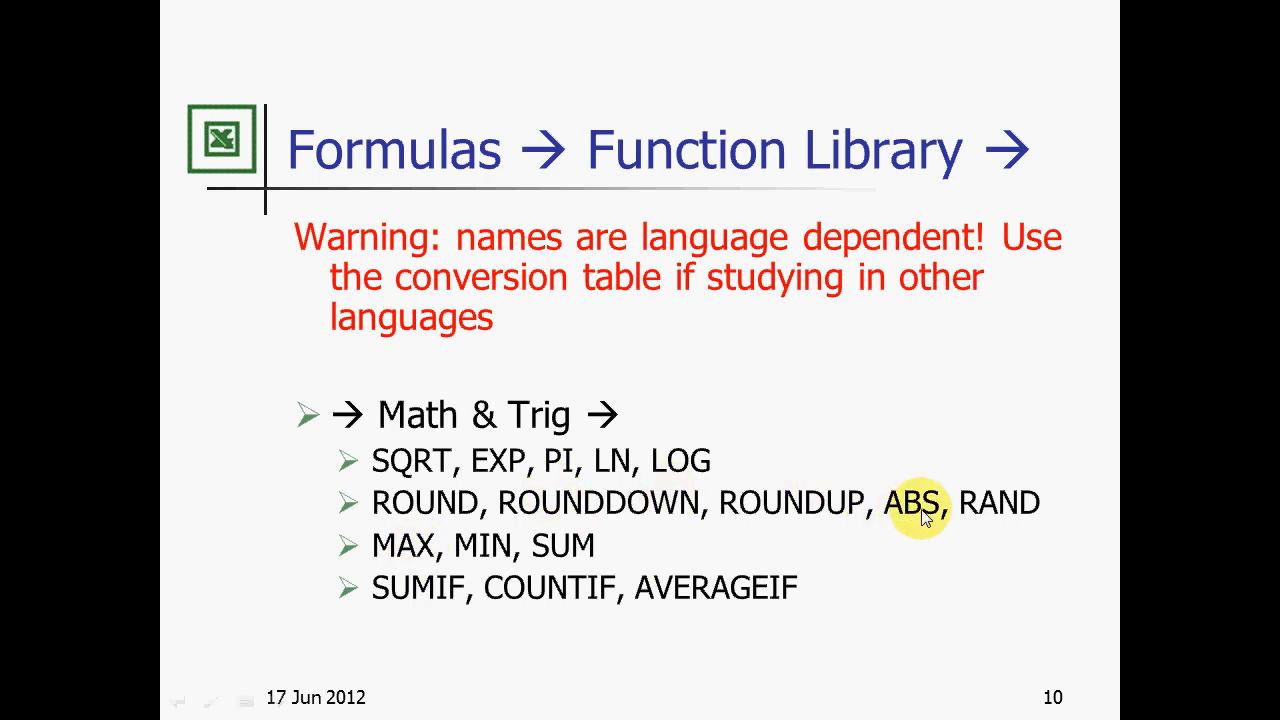
pyautogui.hotkey('alt', 'Tab')
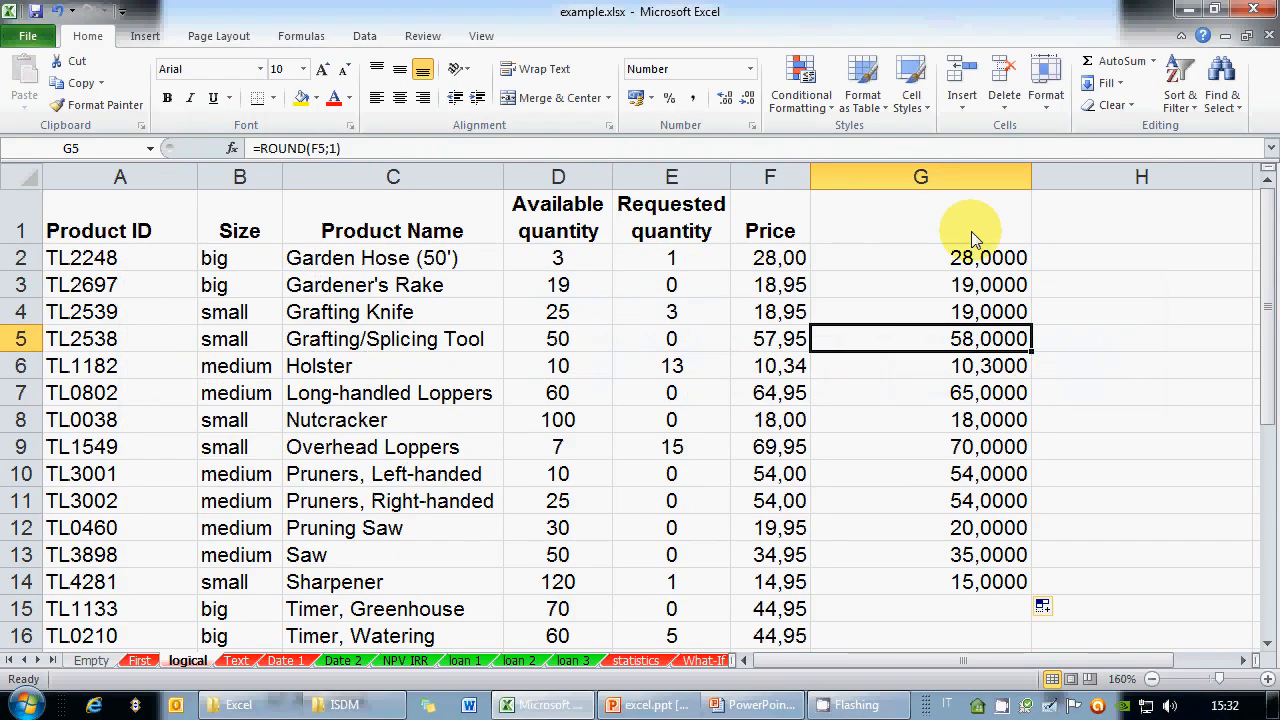
# Clear column G and enter =D2-E2 in G2
pyautogui.rightClick(950, 175)
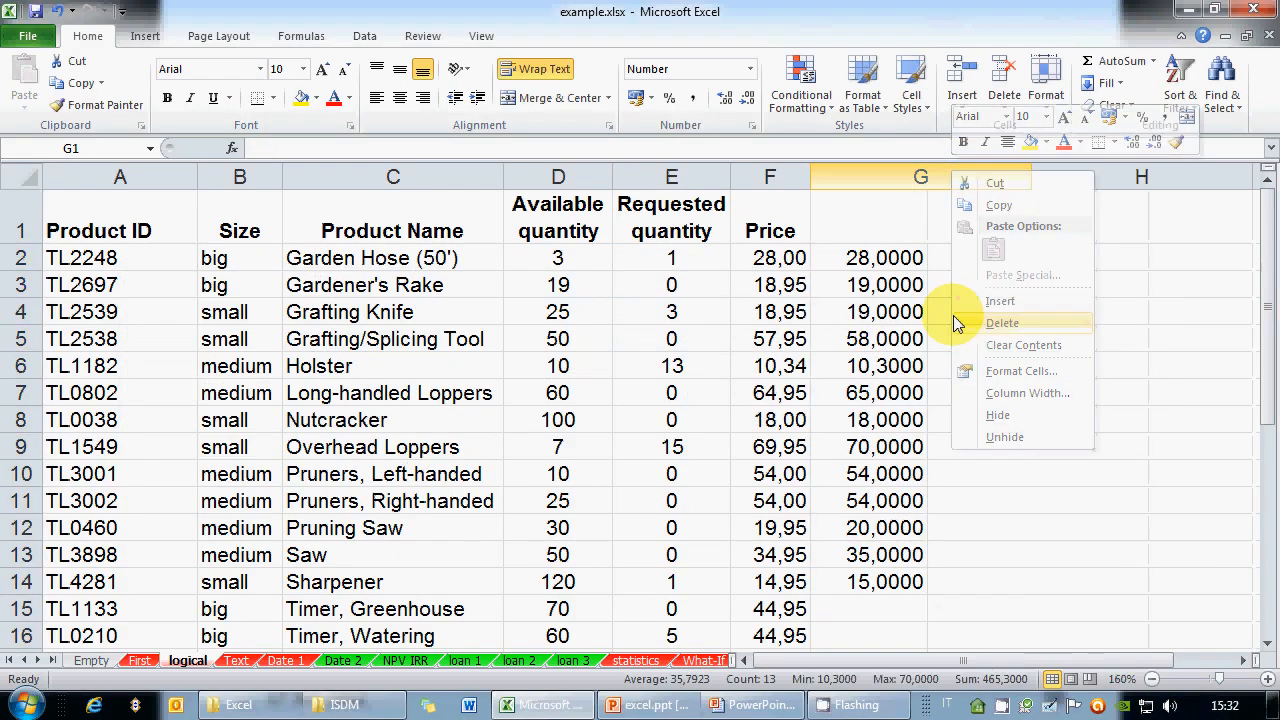
pyautogui.click(958, 323)
pyautogui.click(898, 259)
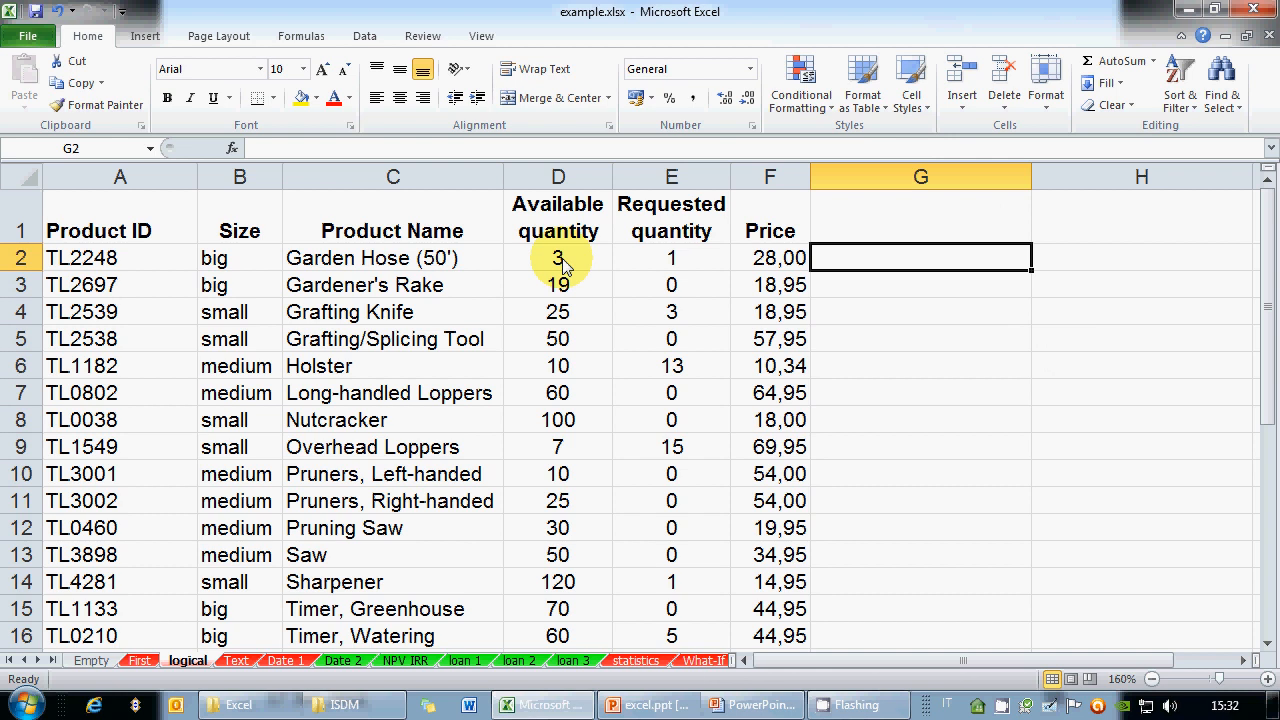
pyautogui.write('=')
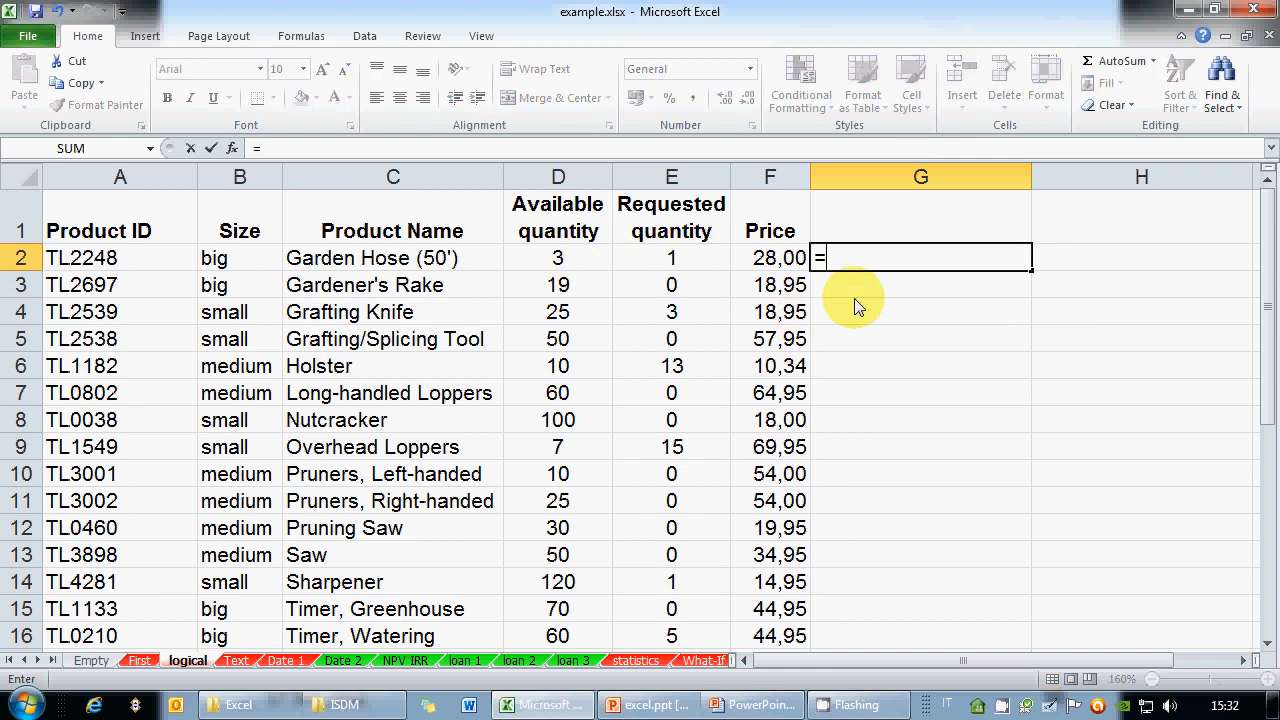
pyautogui.click(582, 264)
pyautogui.write('-')
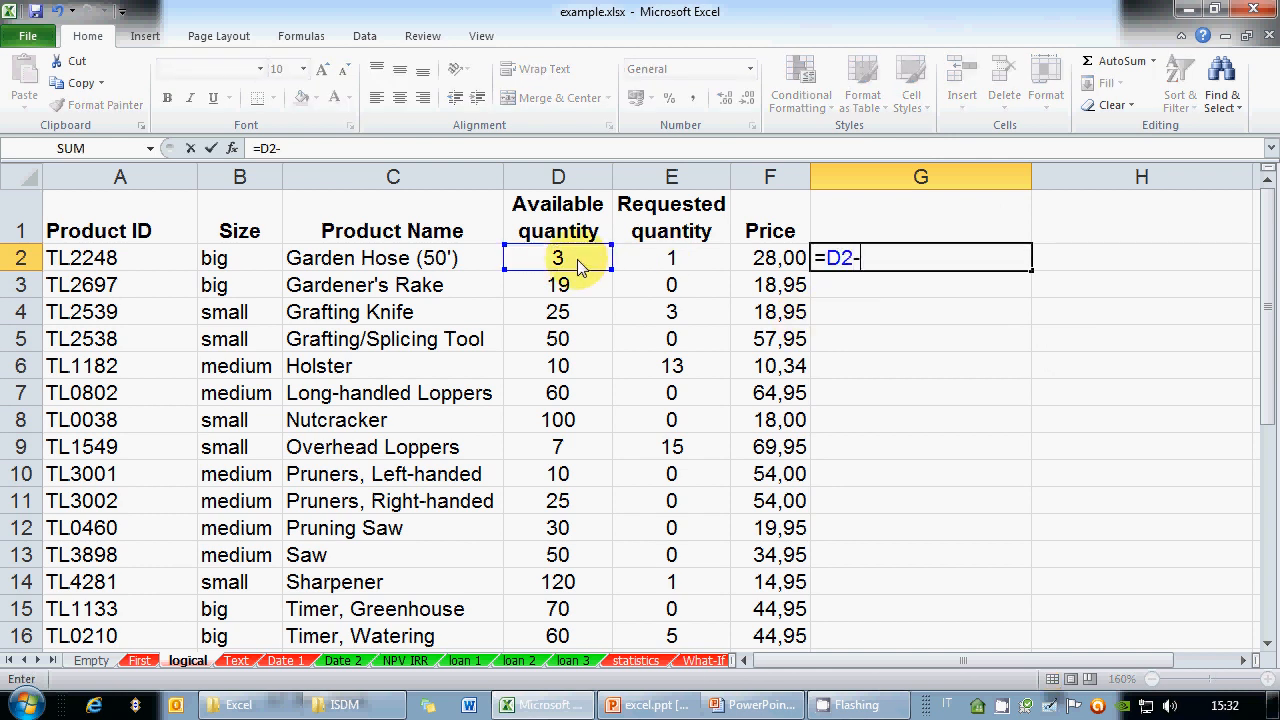
pyautogui.click(680, 260)
pyautogui.press('Return')
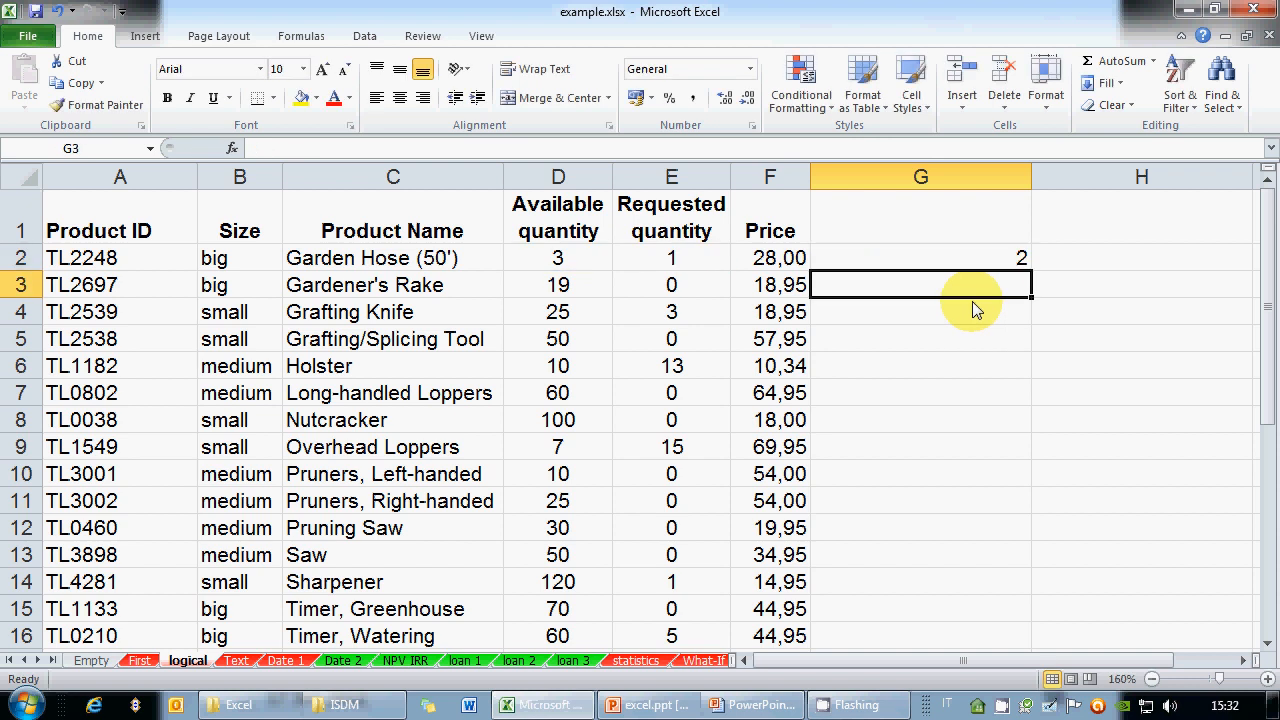
# Fill the difference formula down to G16 and narrow column G to fit
pyautogui.press('Up')
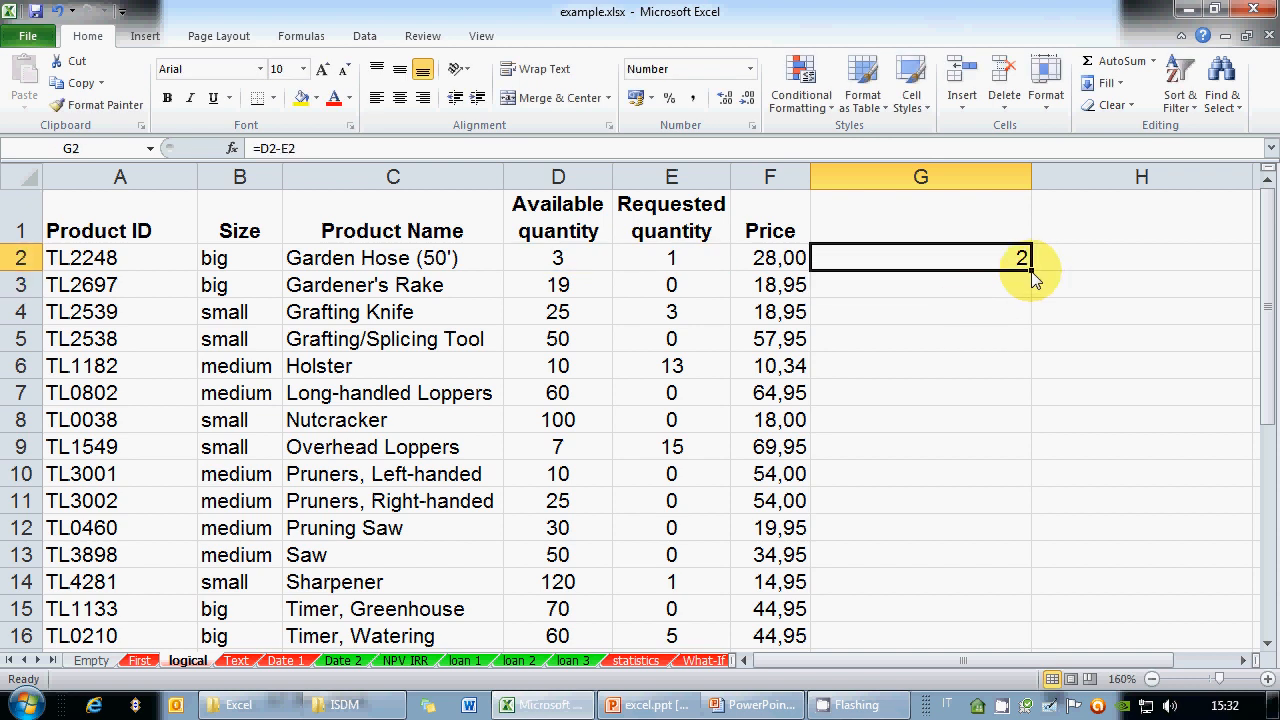
pyautogui.moveTo(1030, 262); pyautogui.dragTo(986, 594)
pyautogui.scroll(1, 951, 463)
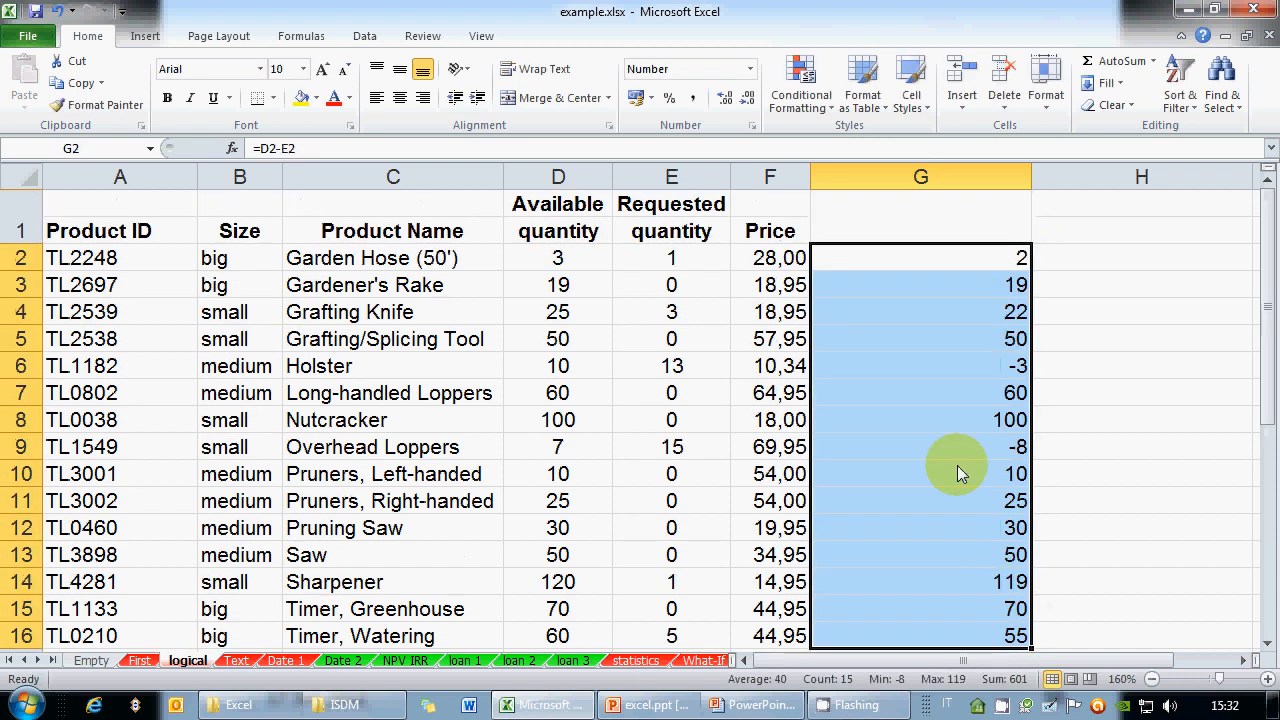
pyautogui.click(1100, 262)
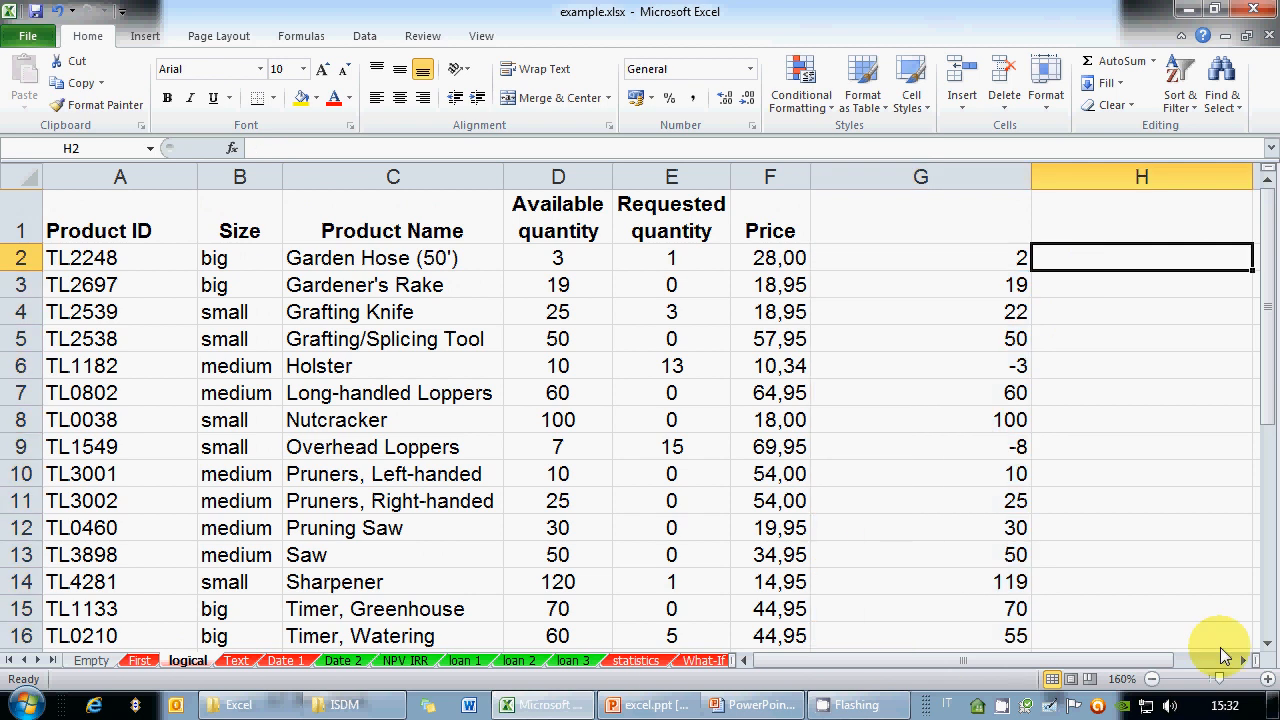
pyautogui.moveTo(1030, 180); pyautogui.dragTo(914, 192)
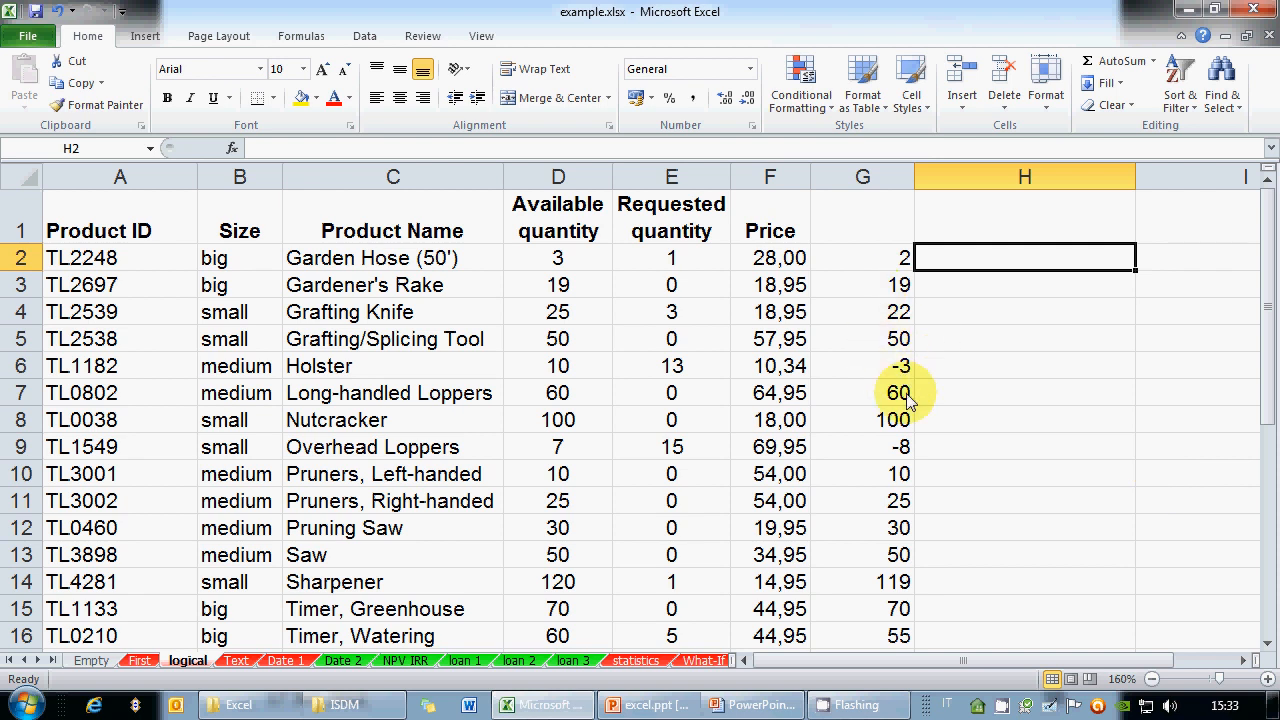
# Enter =ABS(G2) in H2 and copy it down to H16, turning -3 and -8 into 3 and 8
pyautogui.write('=')
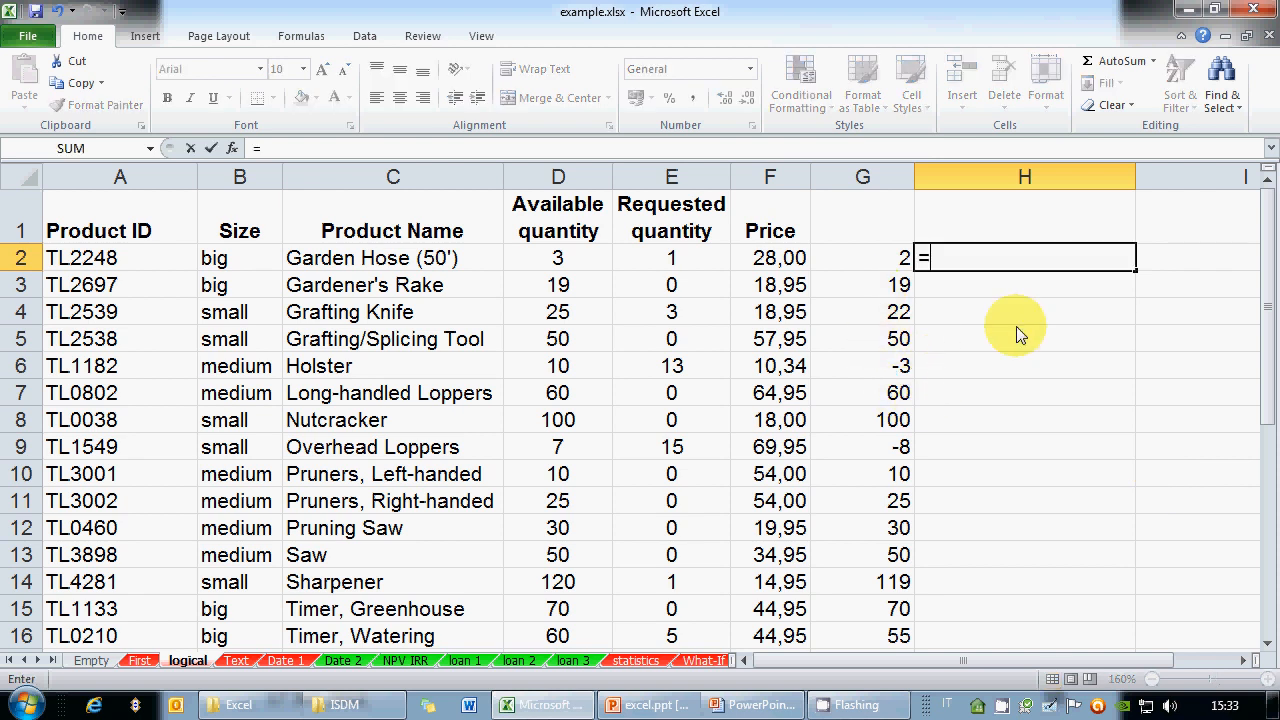
pyautogui.write('ABS(')
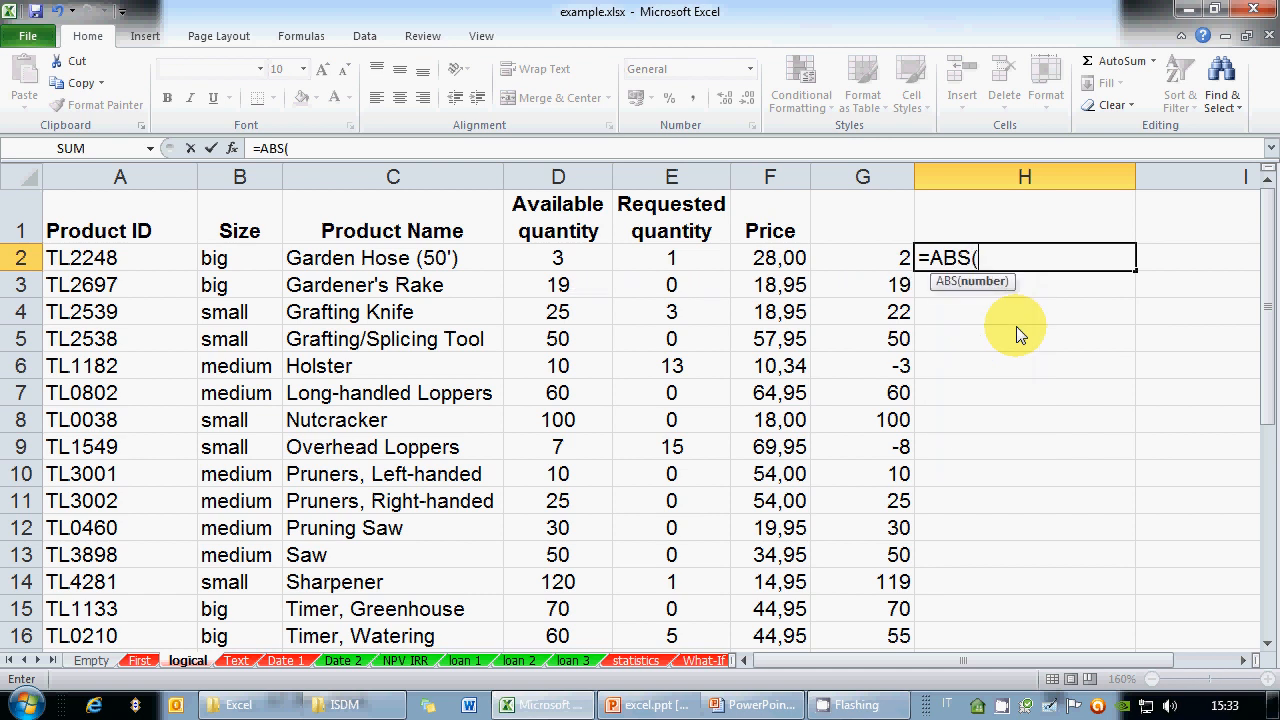
pyautogui.click(870, 258)
pyautogui.write(')')
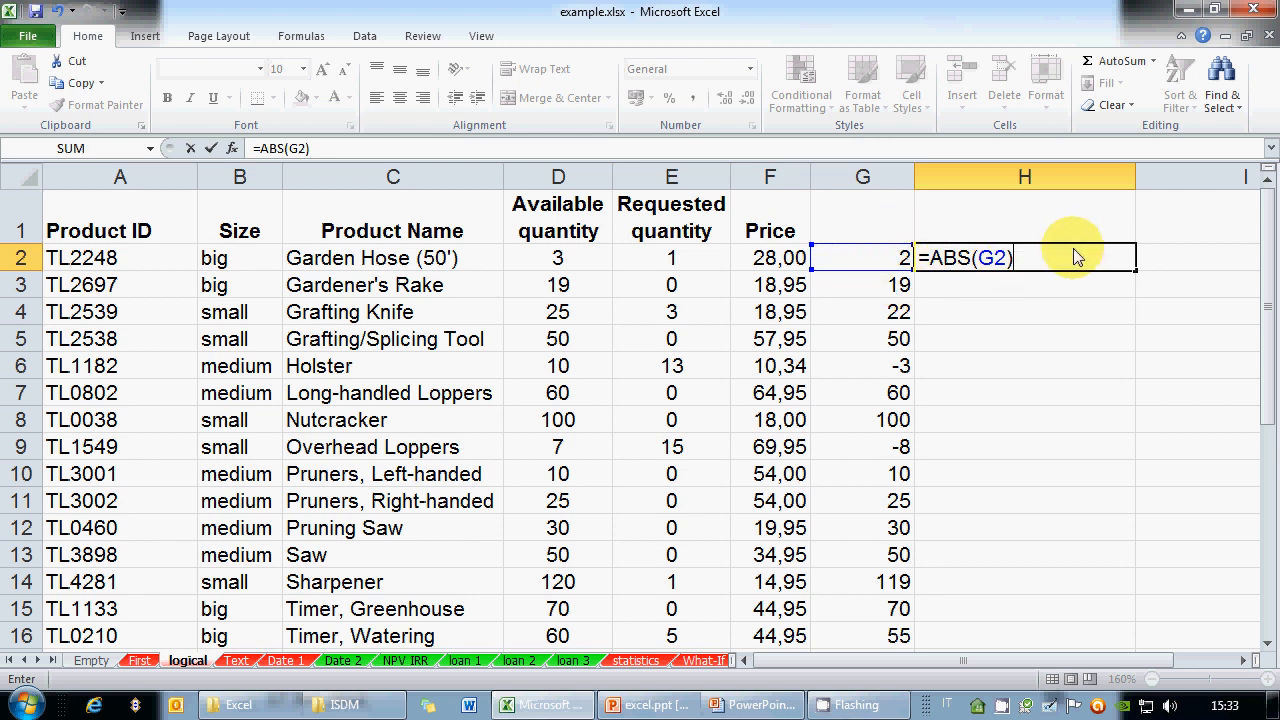
pyautogui.press('Return')
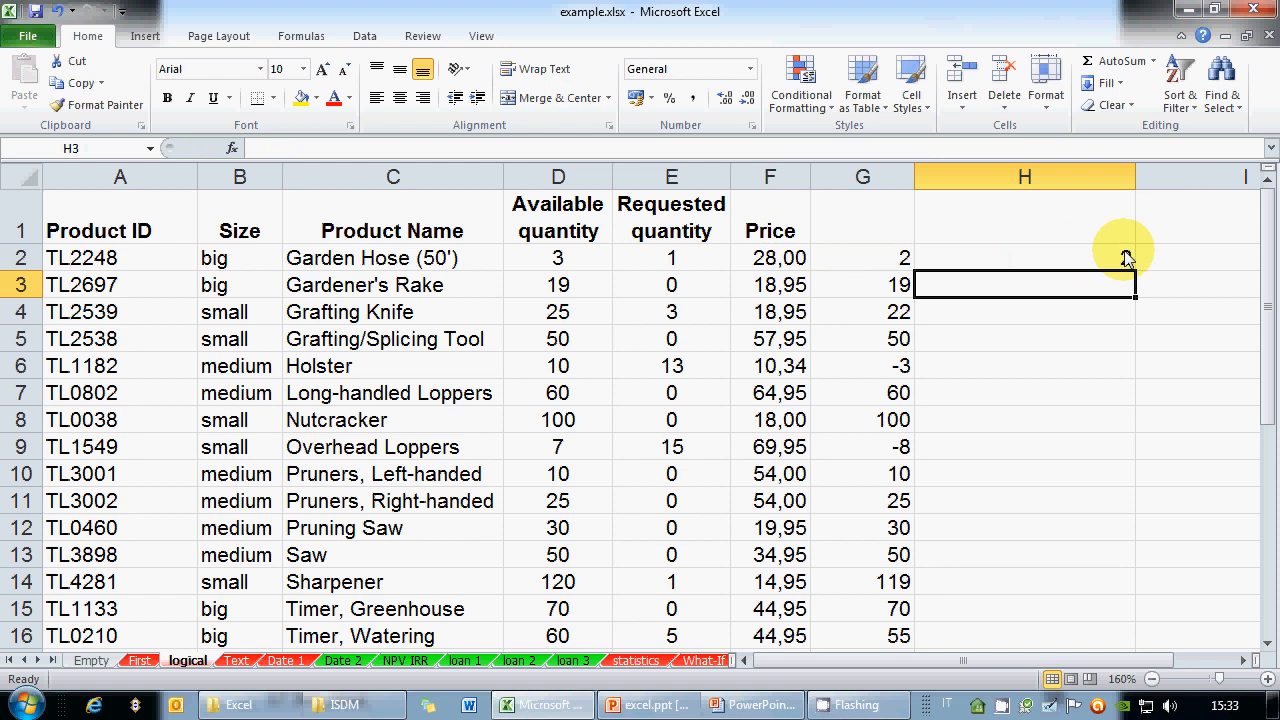
pyautogui.click(1132, 265)
pyautogui.moveTo(1134, 276); pyautogui.dragTo(1084, 632)
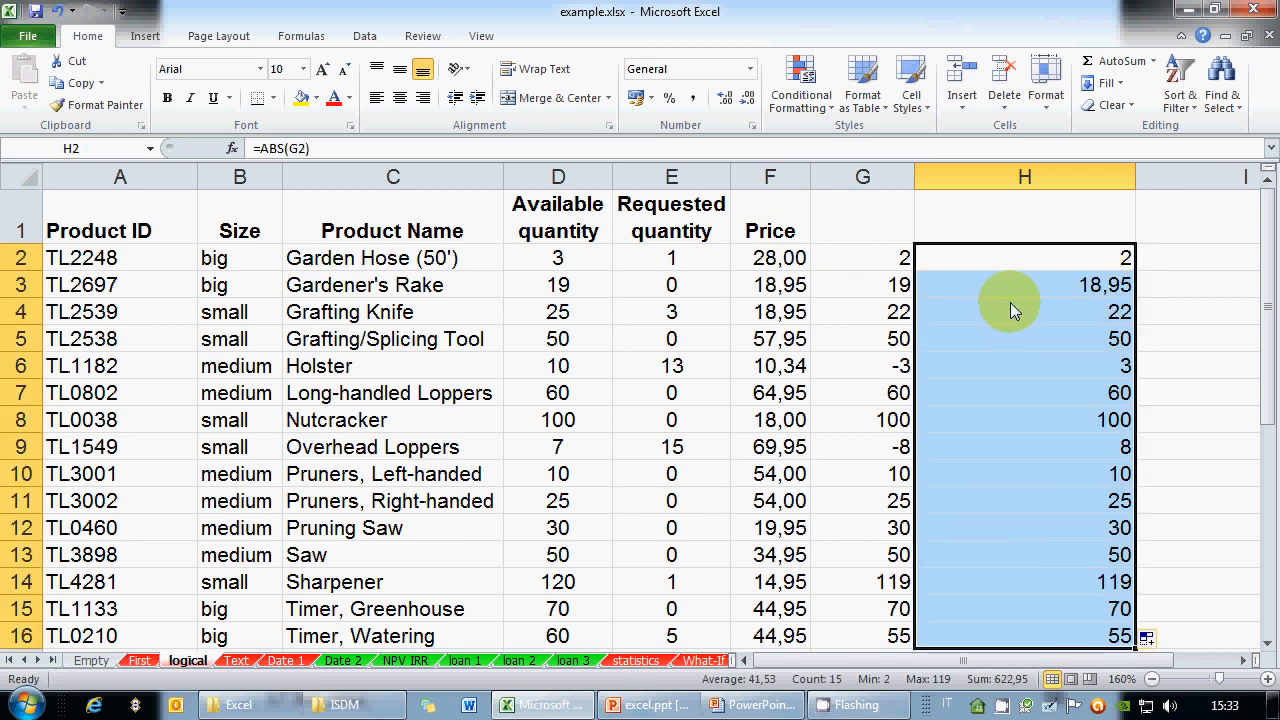
pyautogui.click(882, 284)
pyautogui.click(882, 177)
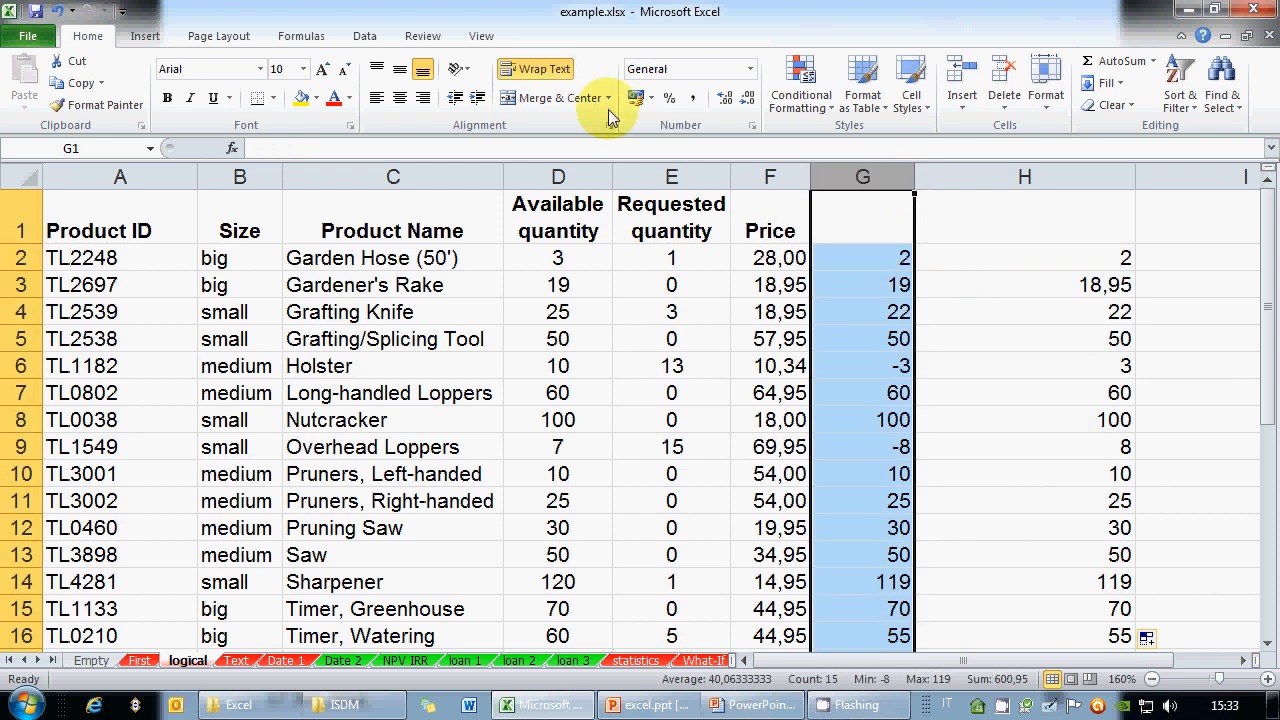
# Format column G as Number with 2 decimal places
pyautogui.click(752, 125)
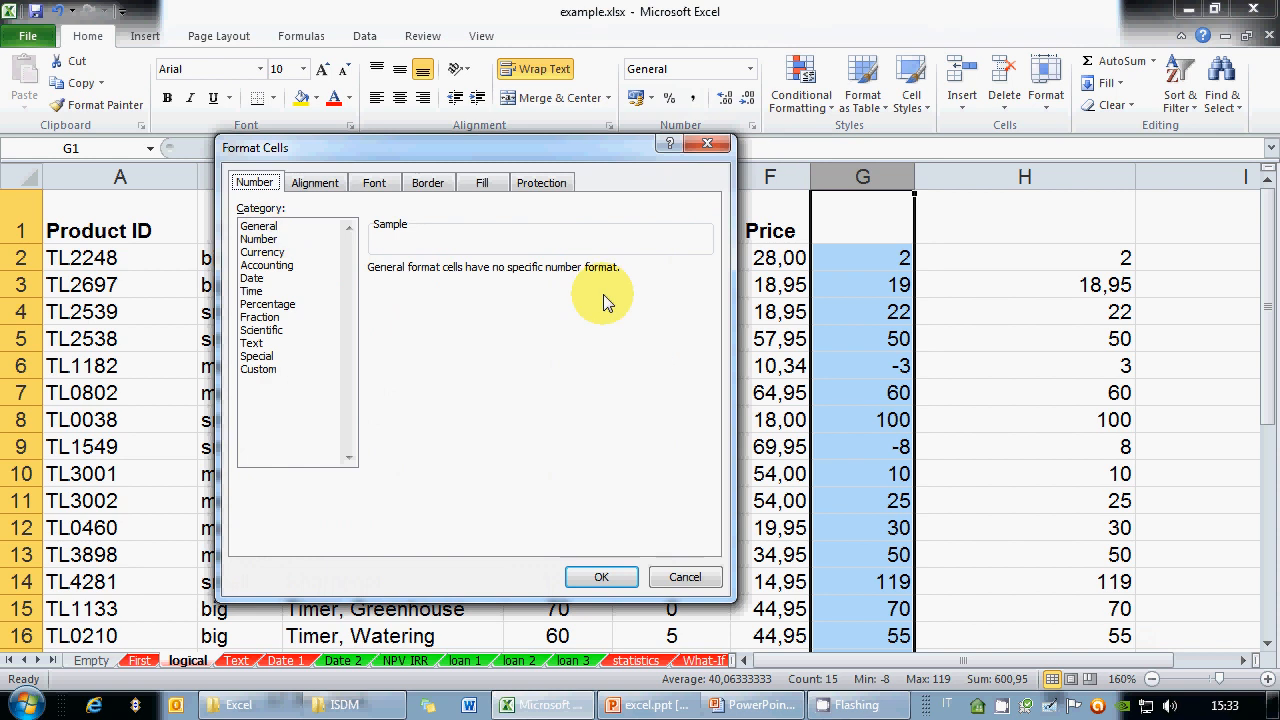
pyautogui.click(259, 239)
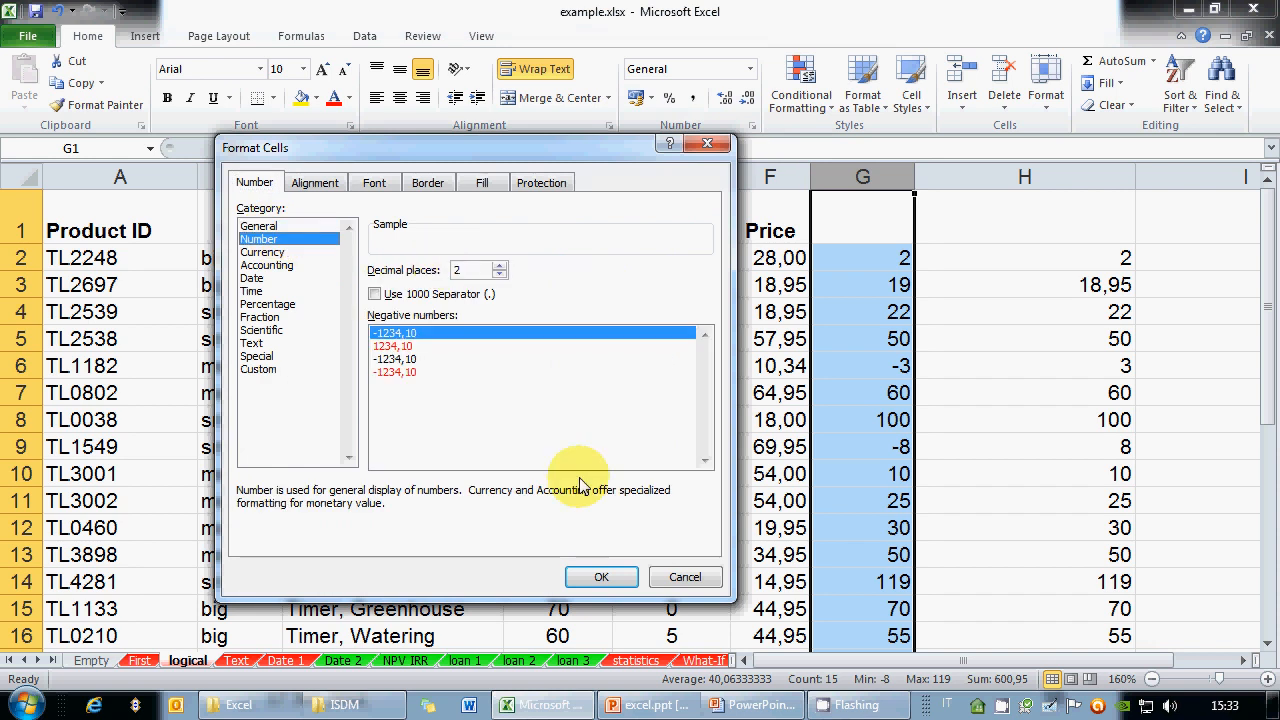
pyautogui.click(604, 578)
pyautogui.click(882, 288)
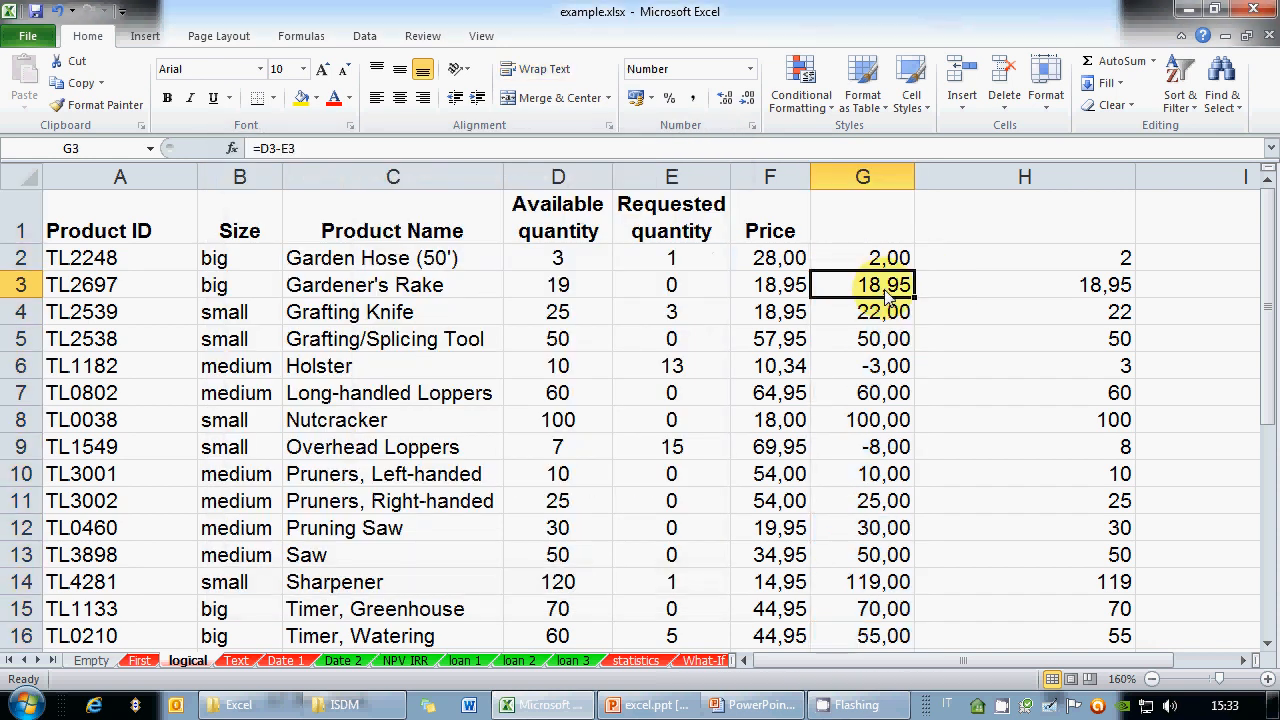
# Change the Gardener's Rake available quantity in D3 from 18,95 to 19
pyautogui.click(335, 148)
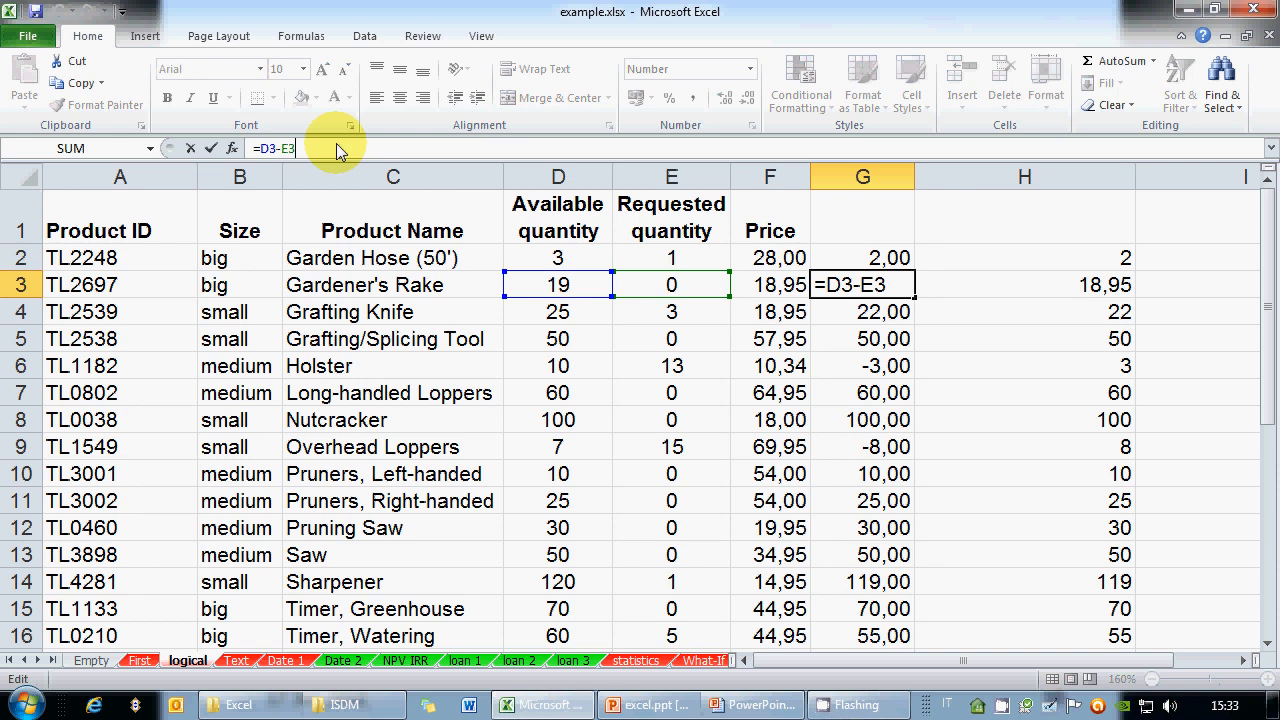
pyautogui.click(555, 290)
pyautogui.click(570, 315)
pyautogui.click(568, 340)
pyautogui.click(574, 293)
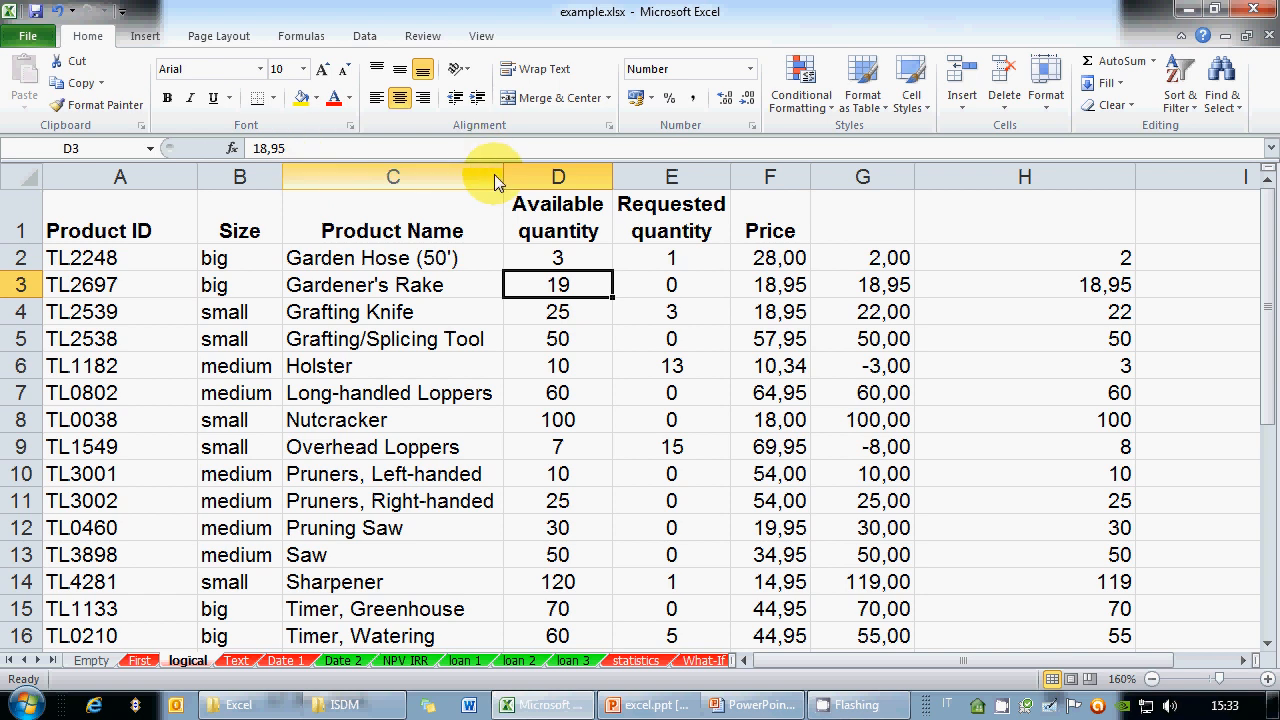
pyautogui.write('19')
pyautogui.press('Return')
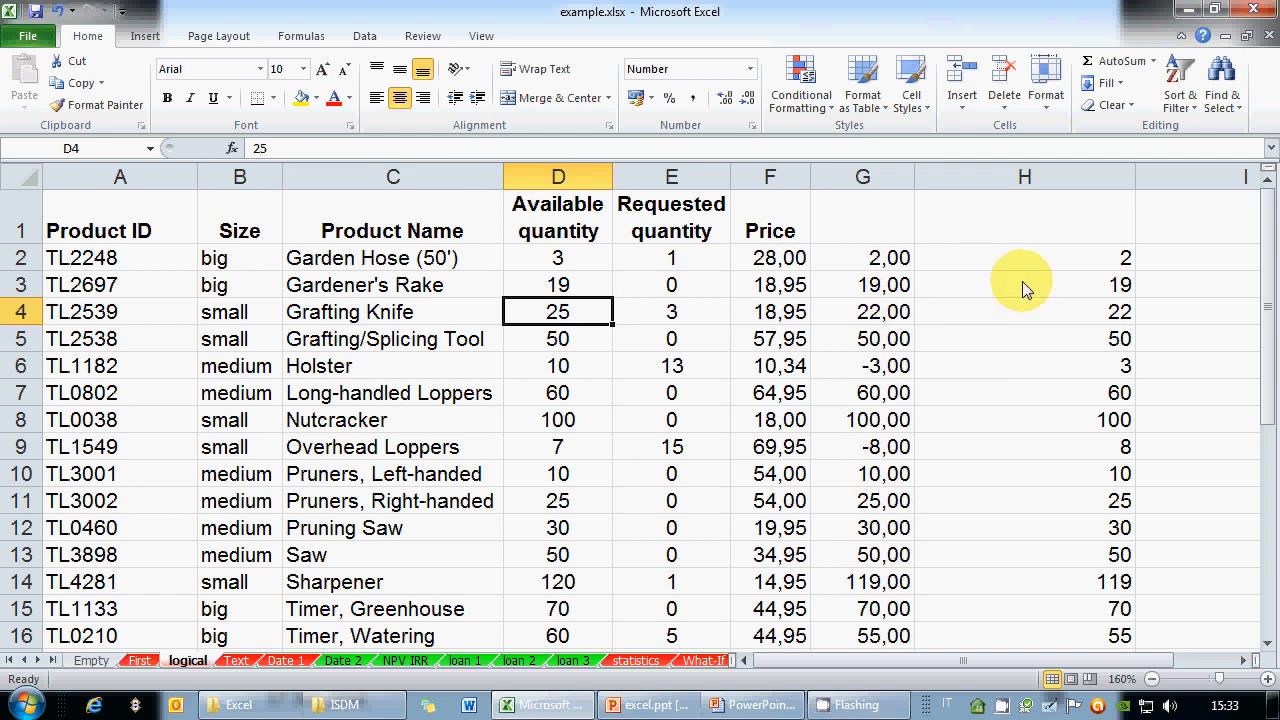
pyautogui.click(895, 285)
# Compare the negative differences in G8 and G9 with their absolute values in column H
pyautogui.scroll(-2, 1036, 415)
pyautogui.scroll(2, 1036, 413)
pyautogui.click(1054, 450)
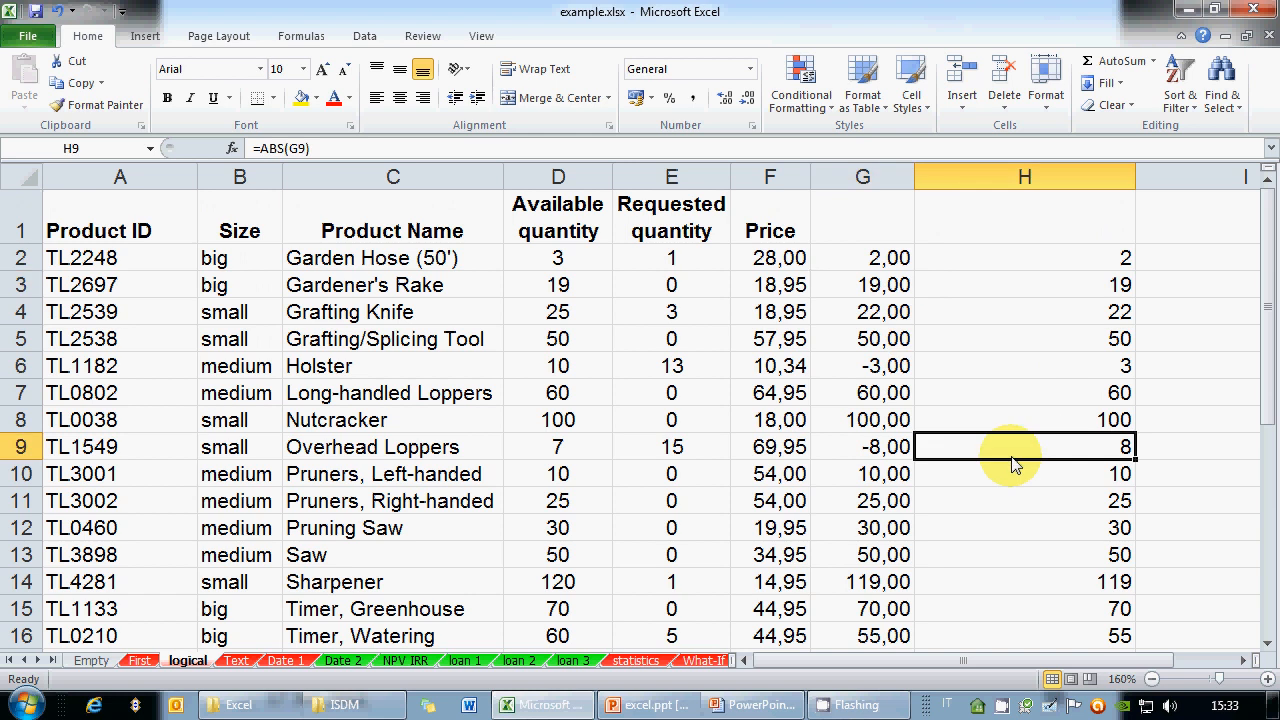
pyautogui.click(908, 451)
pyautogui.click(1030, 450)
pyautogui.click(890, 450)
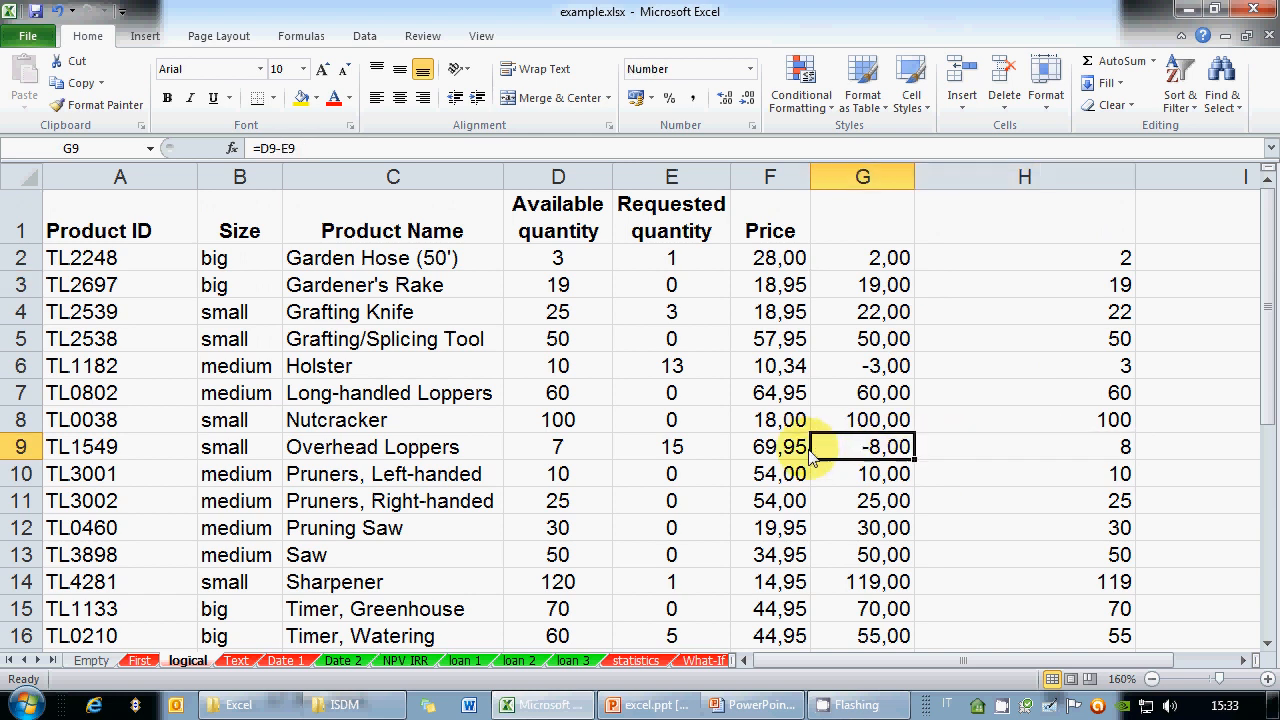
pyautogui.click(1018, 422)
# Set the Nutcracker's requested quantity in E8 to 300, making G8 -200,00 and H8 200
pyautogui.click(722, 420)
pyautogui.write('300')
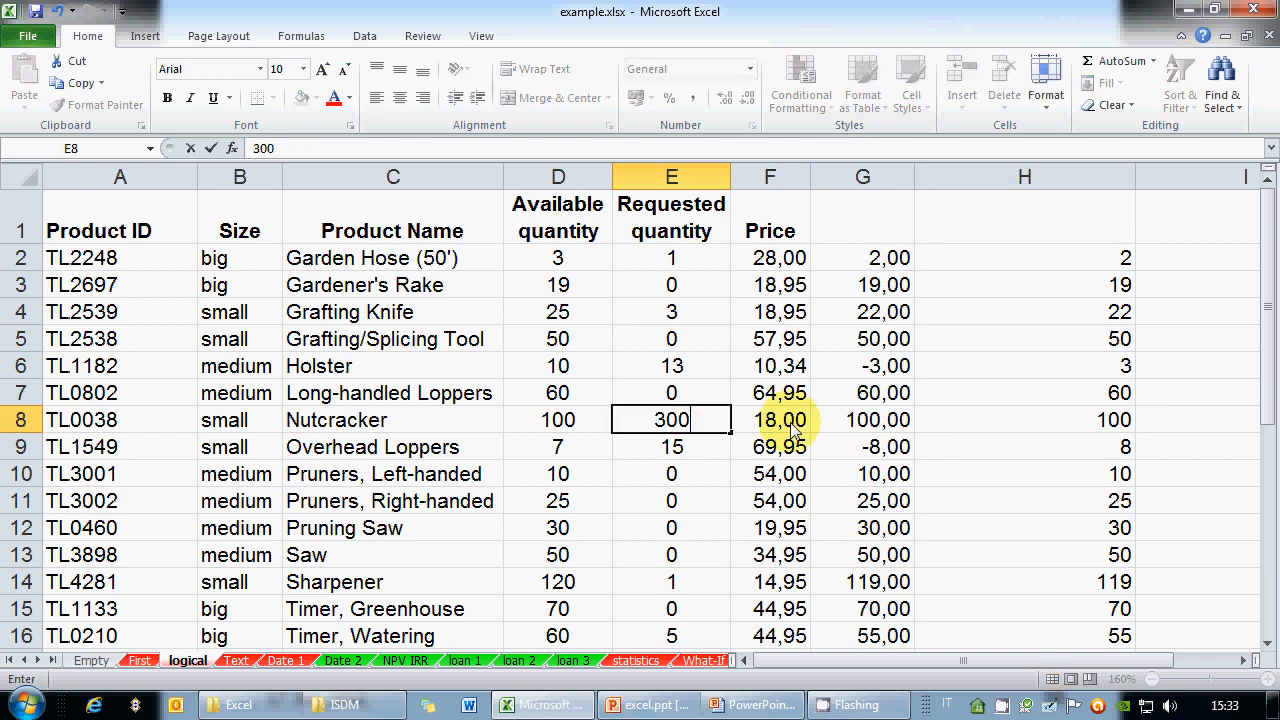
pyautogui.press('Return')
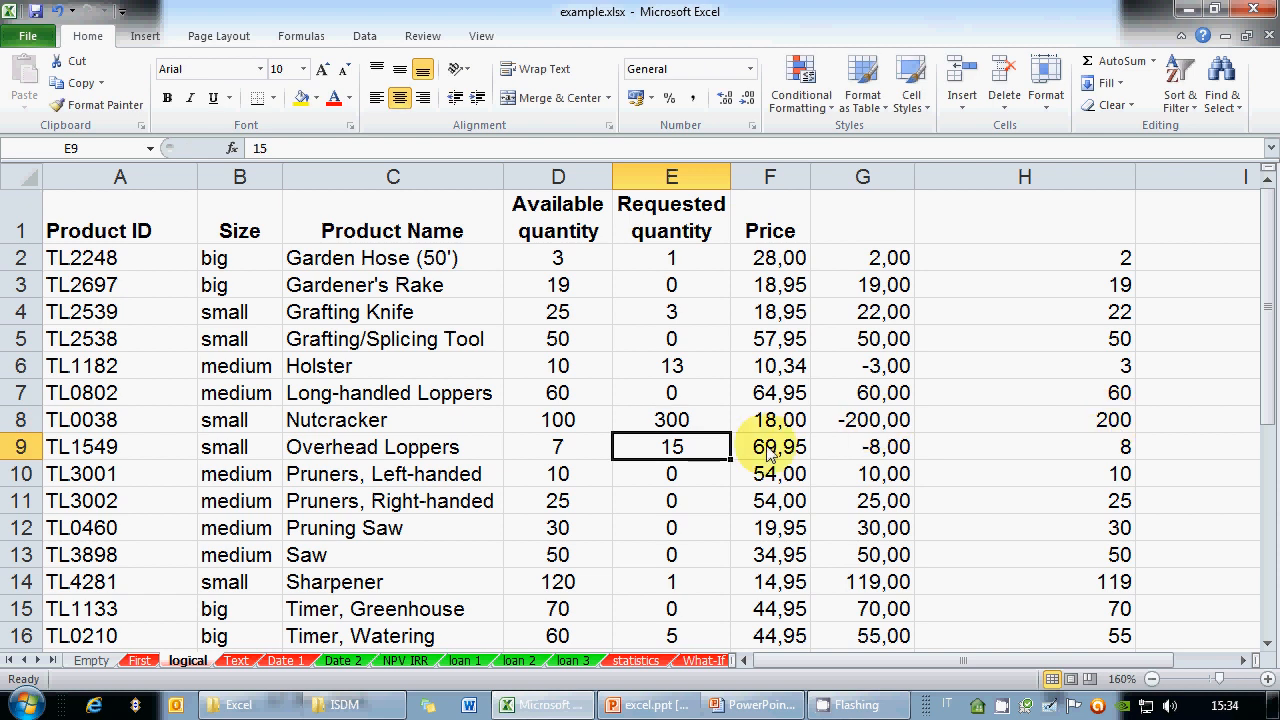
pyautogui.click(771, 706)
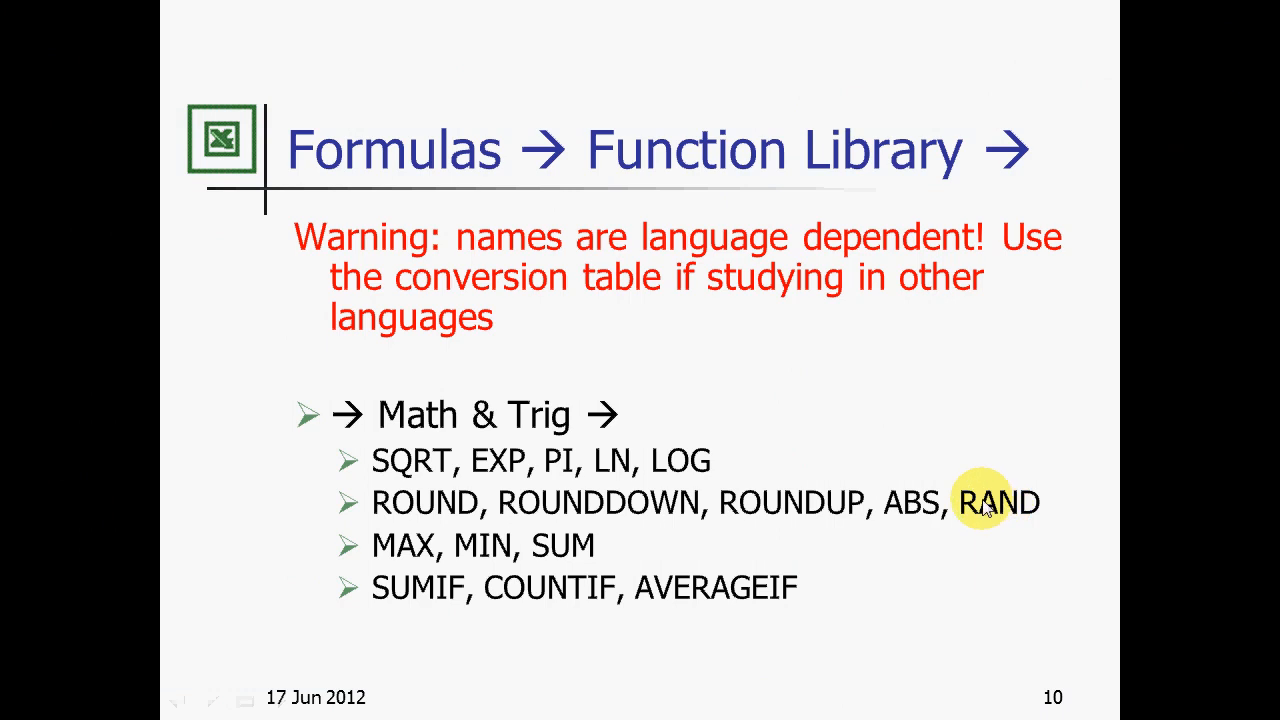
pyautogui.hotkey('alt', 'Tab')
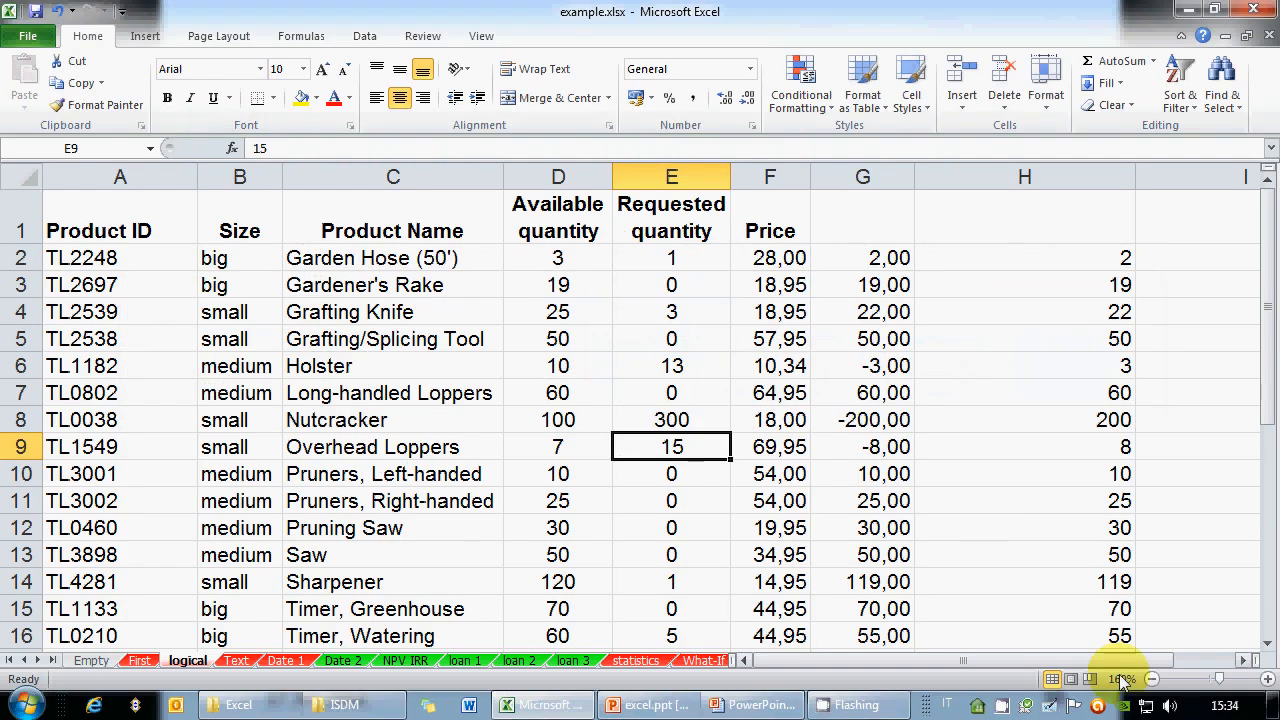
# Fill I2:I15 with =RAND() to generate random values between 0 and 1
pyautogui.click(1241, 662)
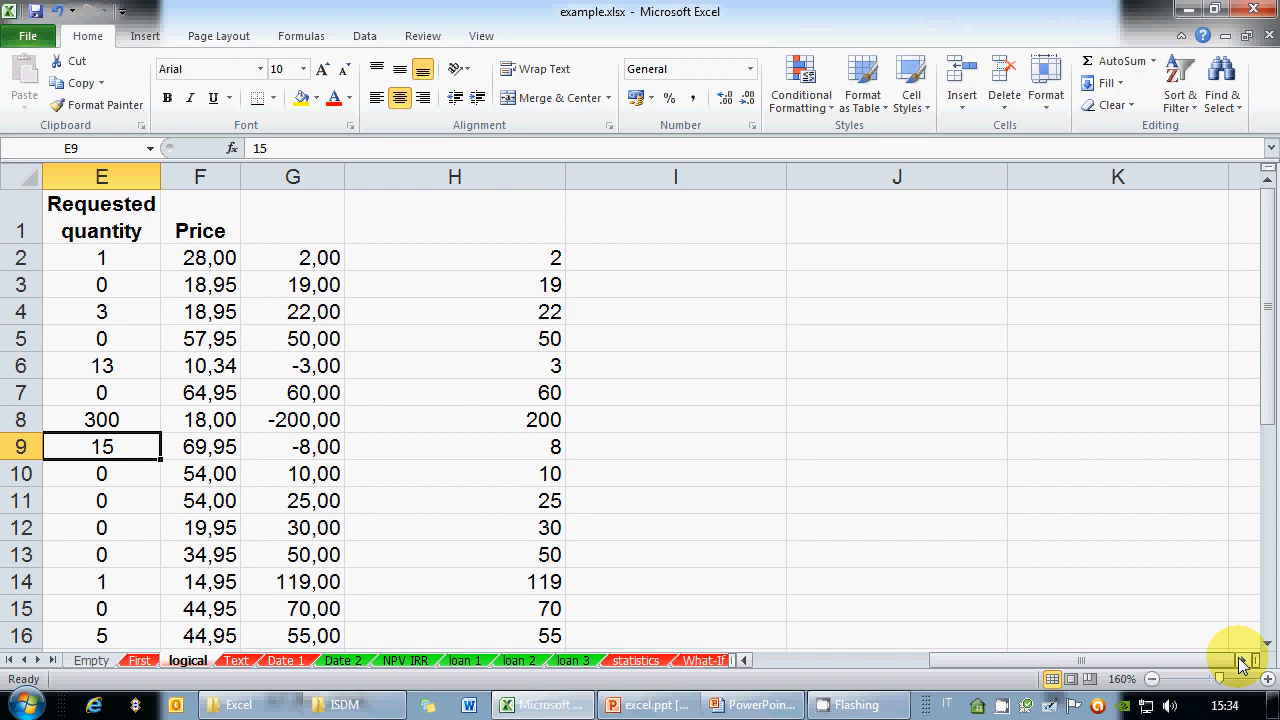
pyautogui.click(691, 264)
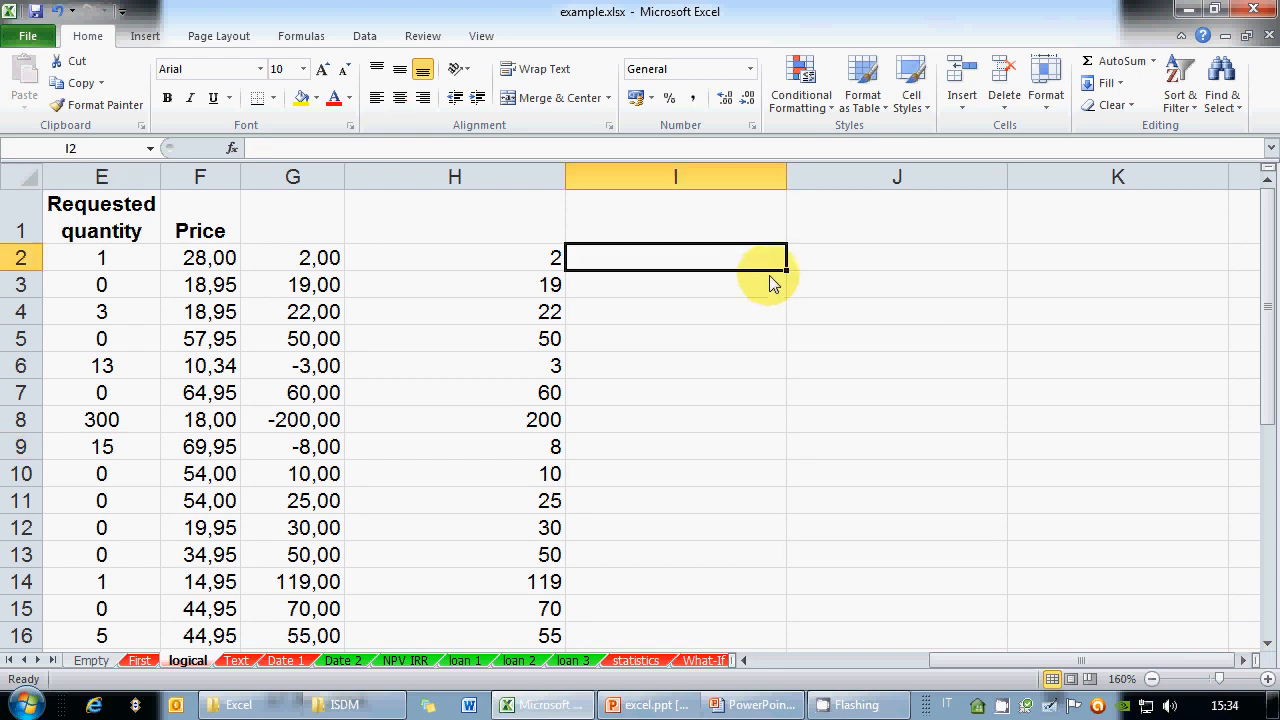
pyautogui.write('=RAND()')
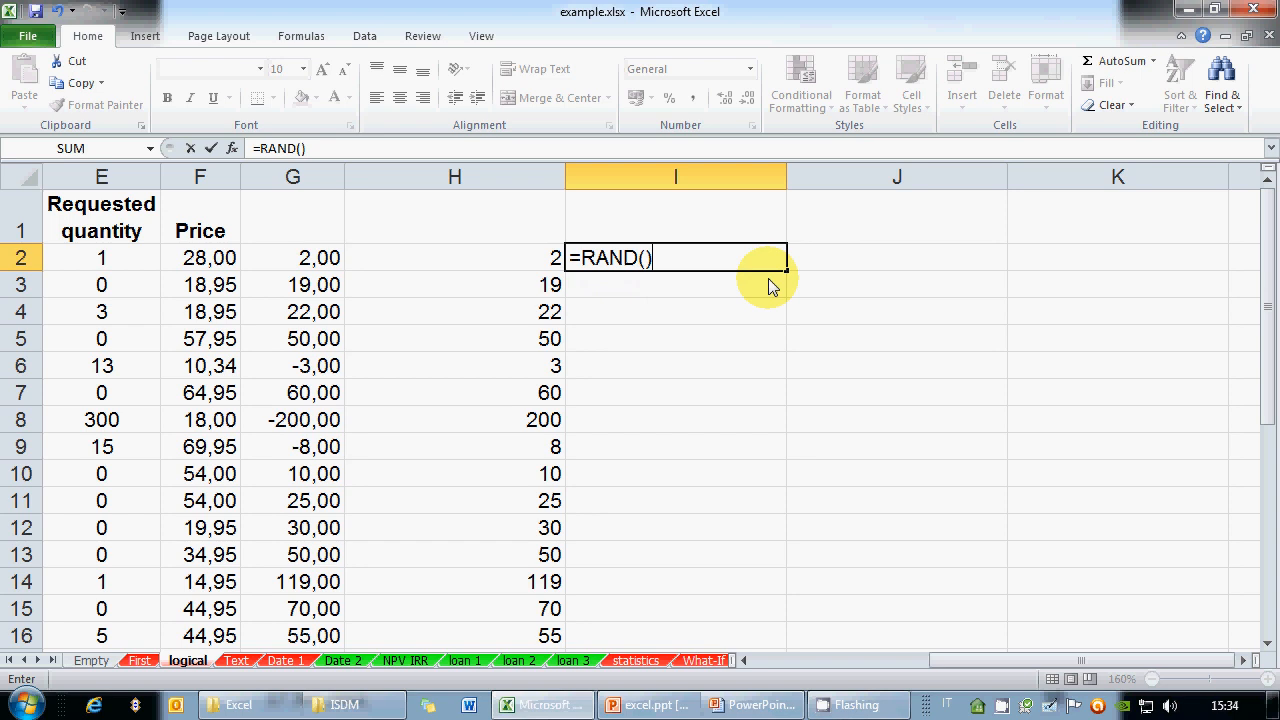
pyautogui.press('Return')
pyautogui.click(775, 262)
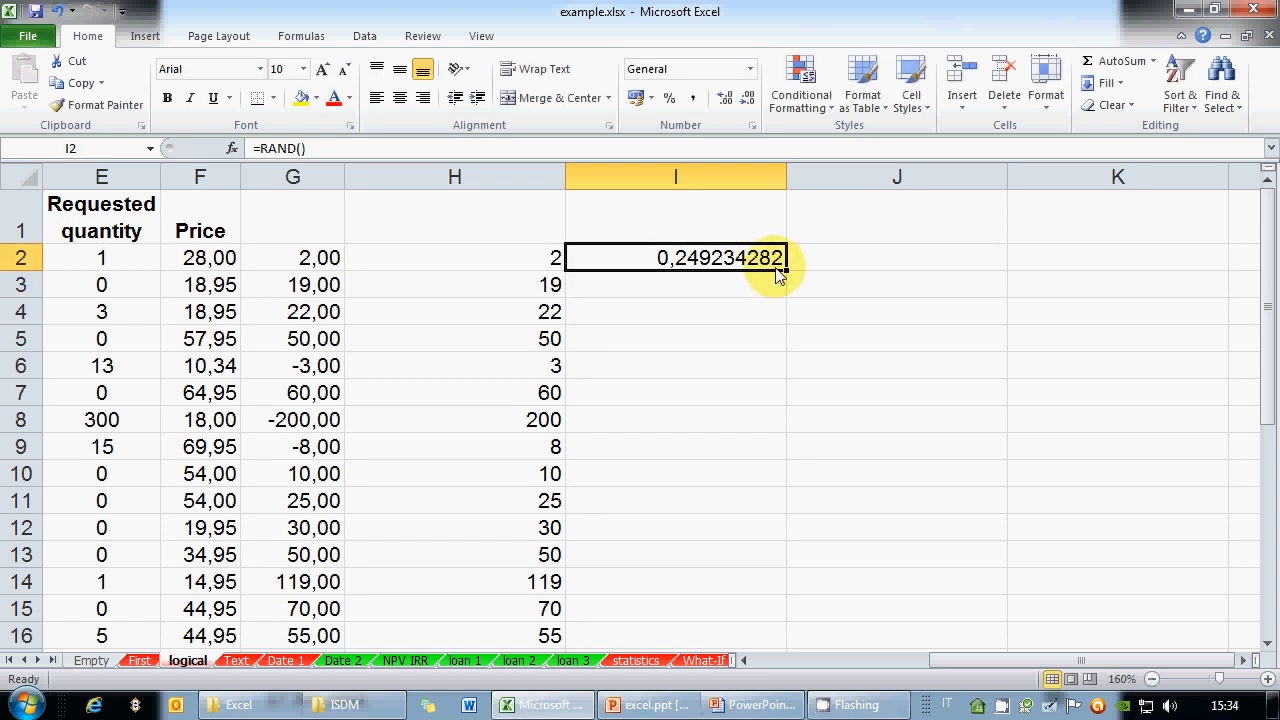
pyautogui.moveTo(786, 271); pyautogui.dragTo(742, 617)
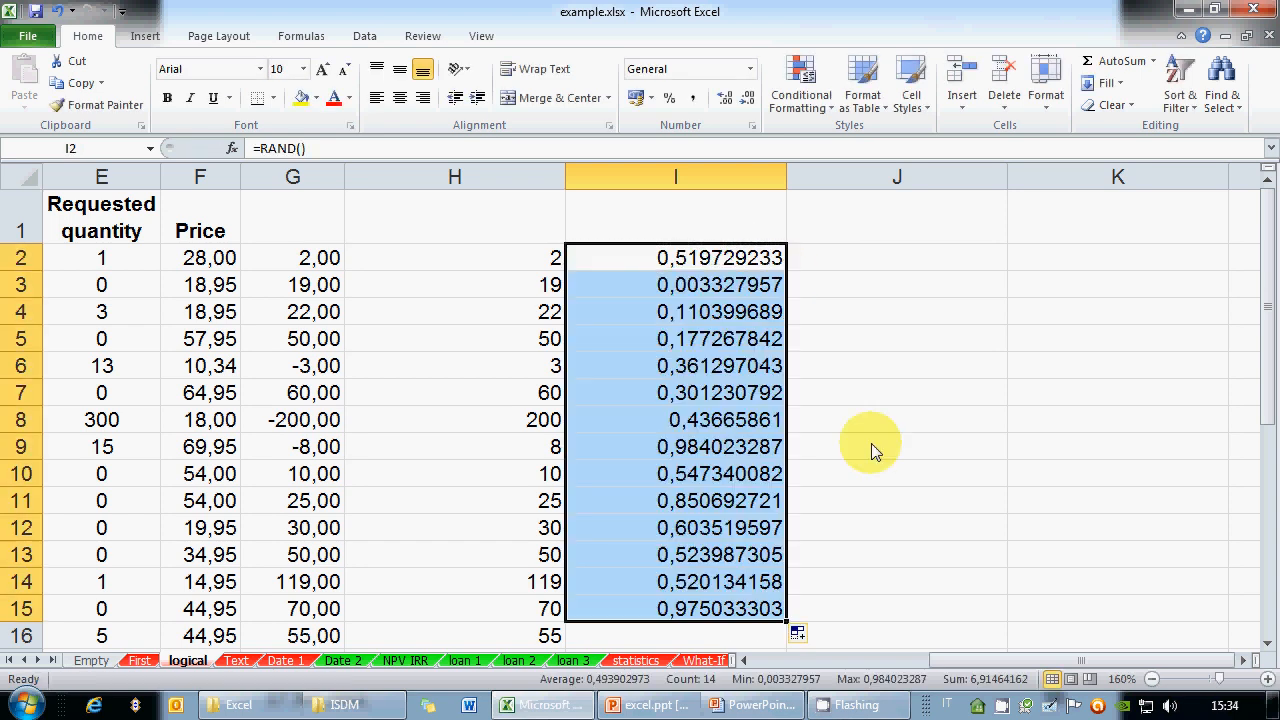
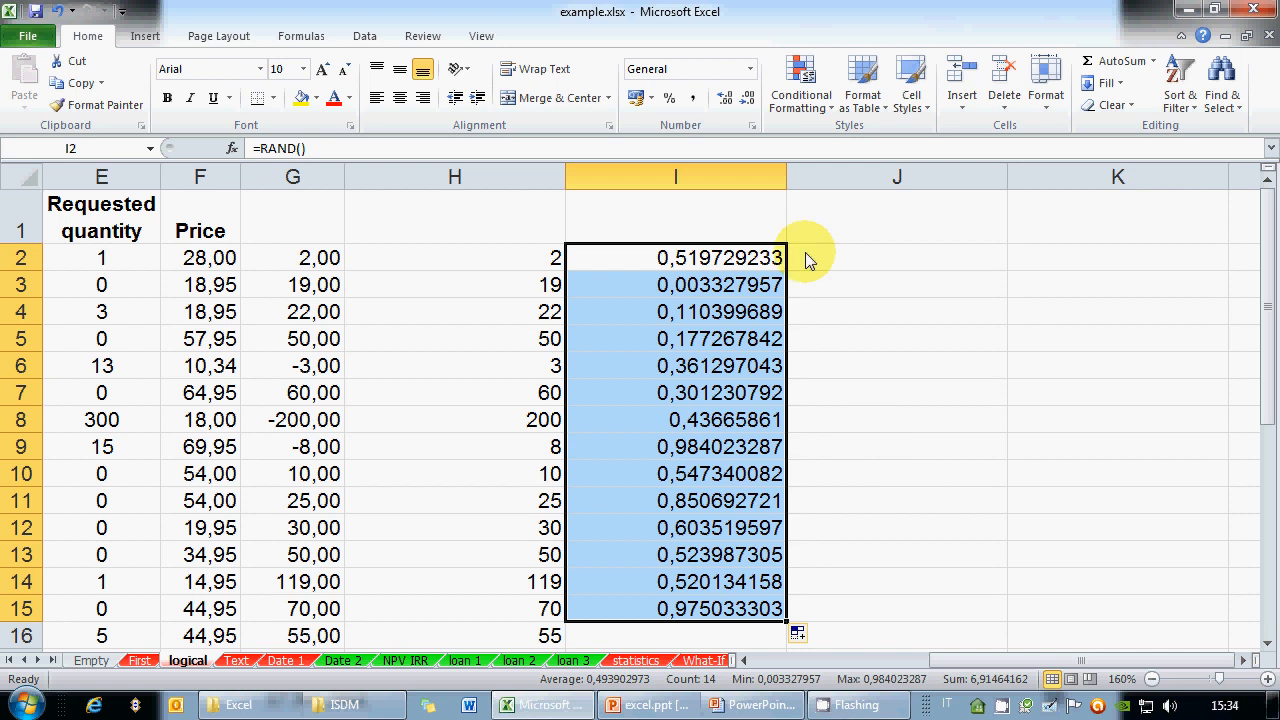
# Head column I with 'random number between 0 and 1' in I1
pyautogui.click(727, 230)
pyautogui.write('random')
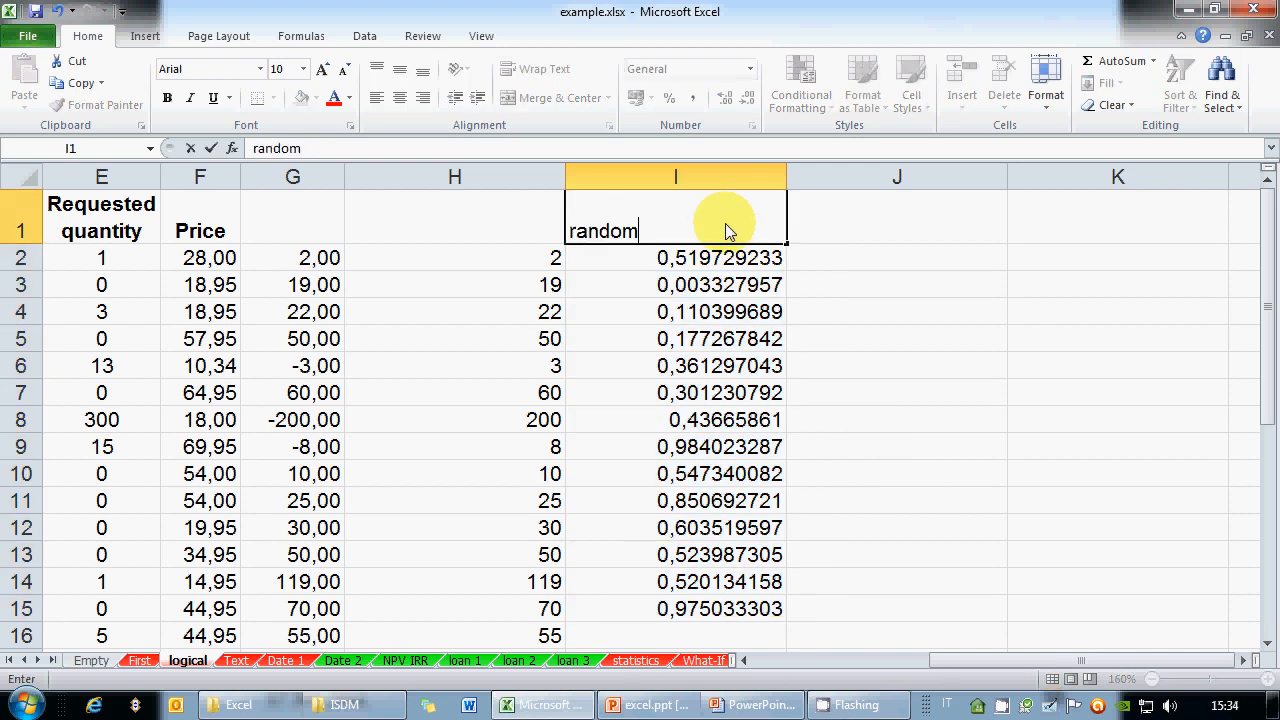
pyautogui.write(' number betw')
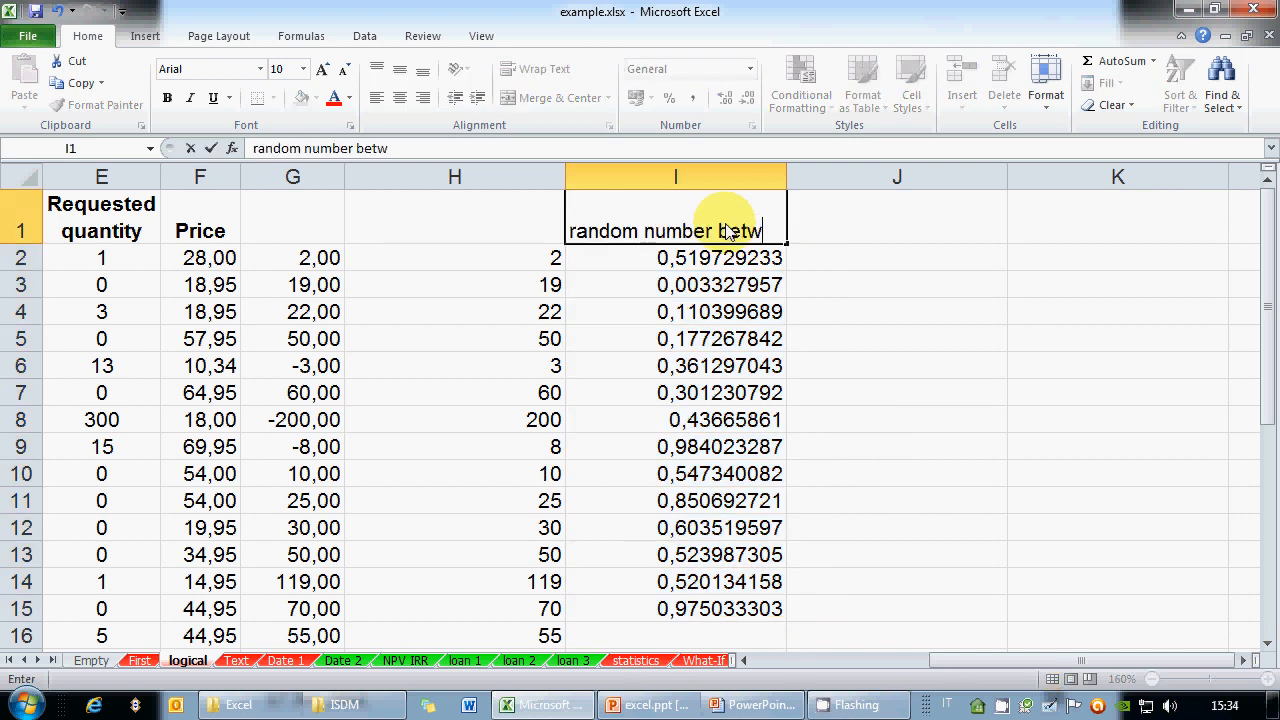
pyautogui.write('een 0 and 1')
pyautogui.press('Return')
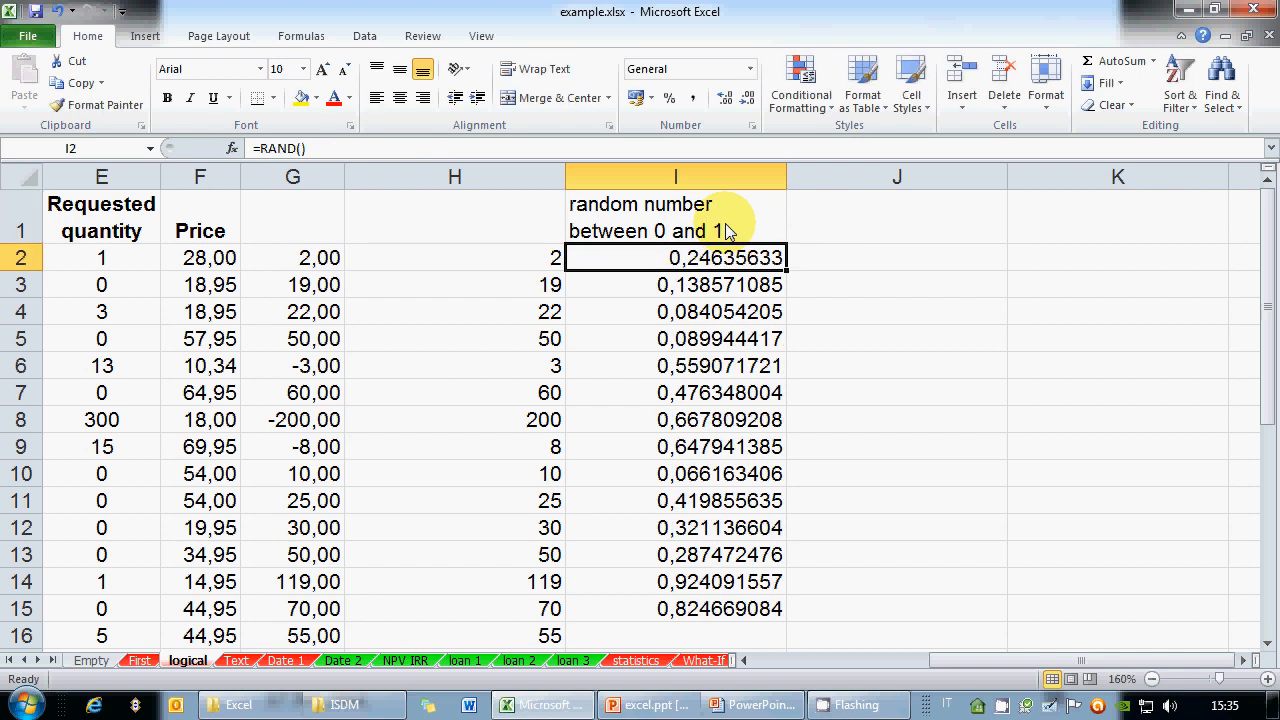
pyautogui.click(727, 231)
pyautogui.press('Return')
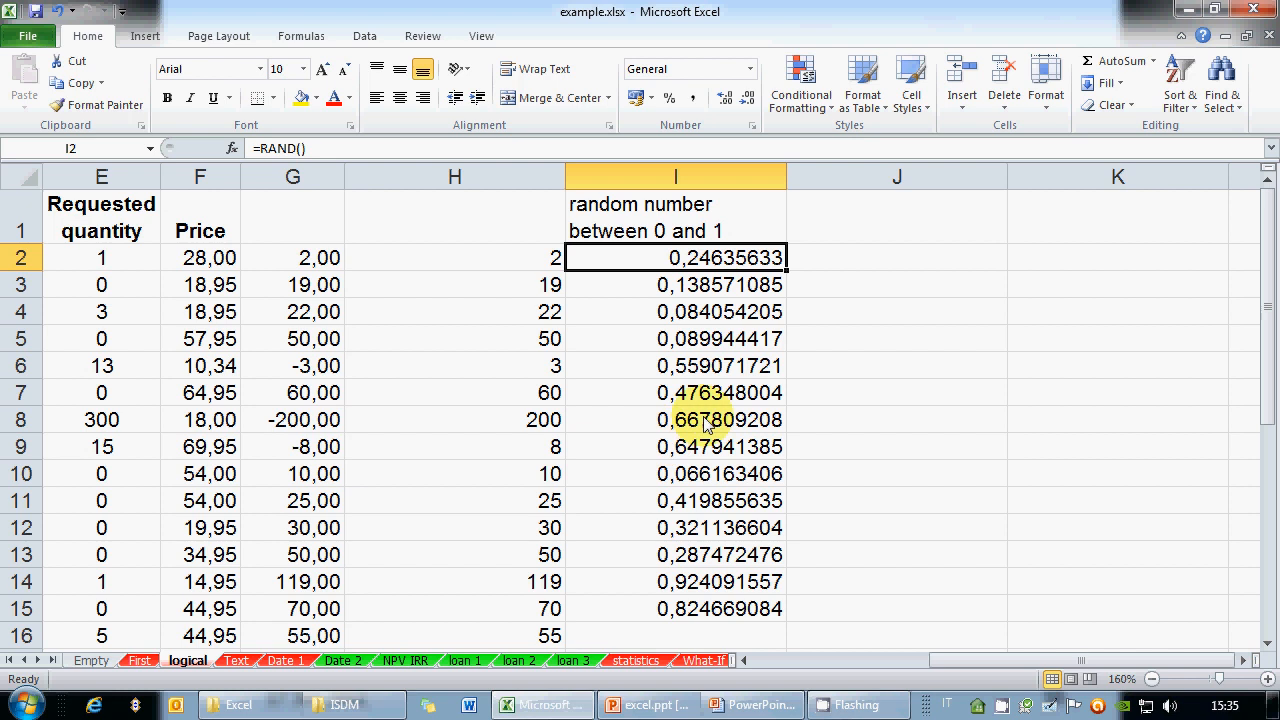
# Head column J with 'random integer number between 4 and 23' in J1
pyautogui.click(895, 216)
pyautogui.write('random inten')
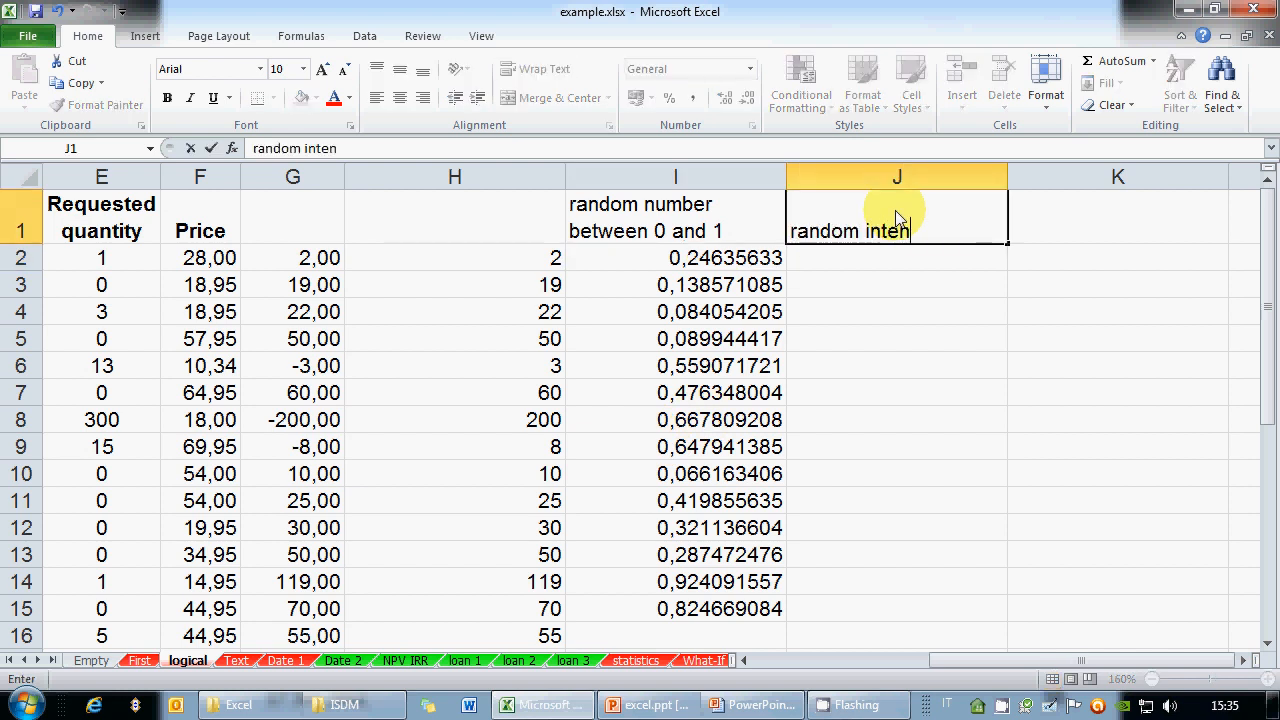
pyautogui.press('BackSpace')
pyautogui.write('ger number')
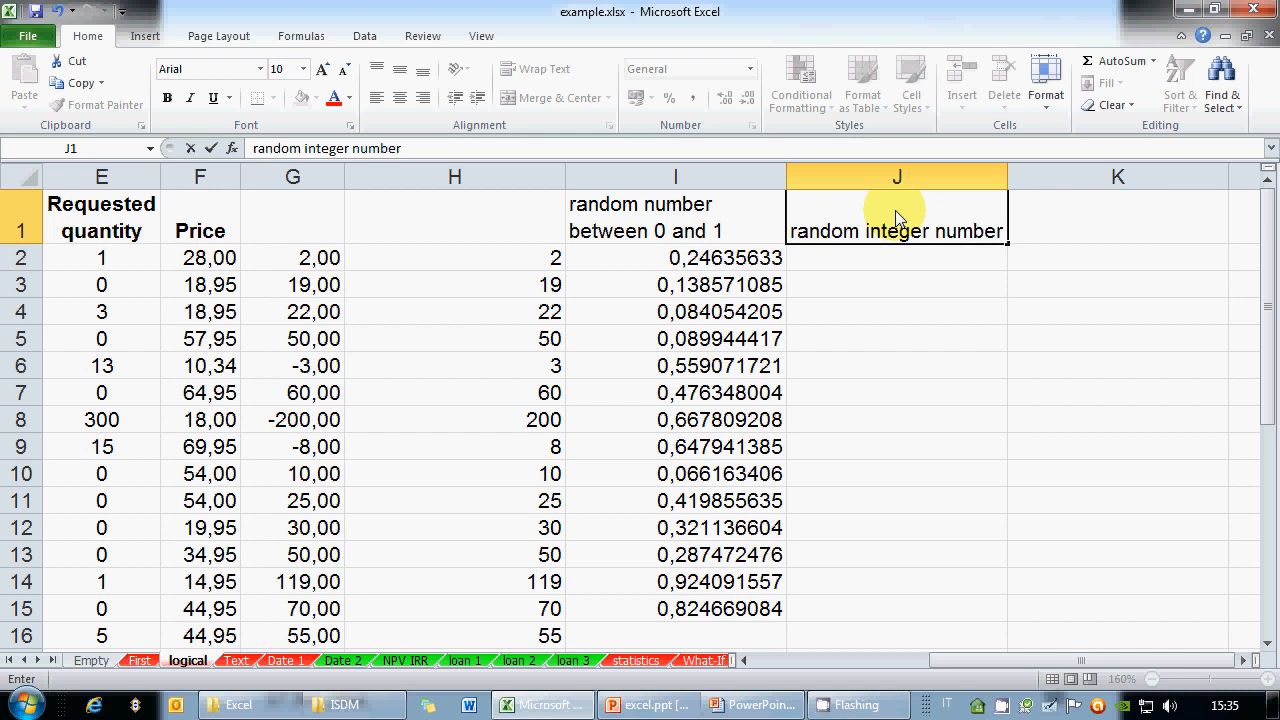
pyautogui.write(' between 4 and')
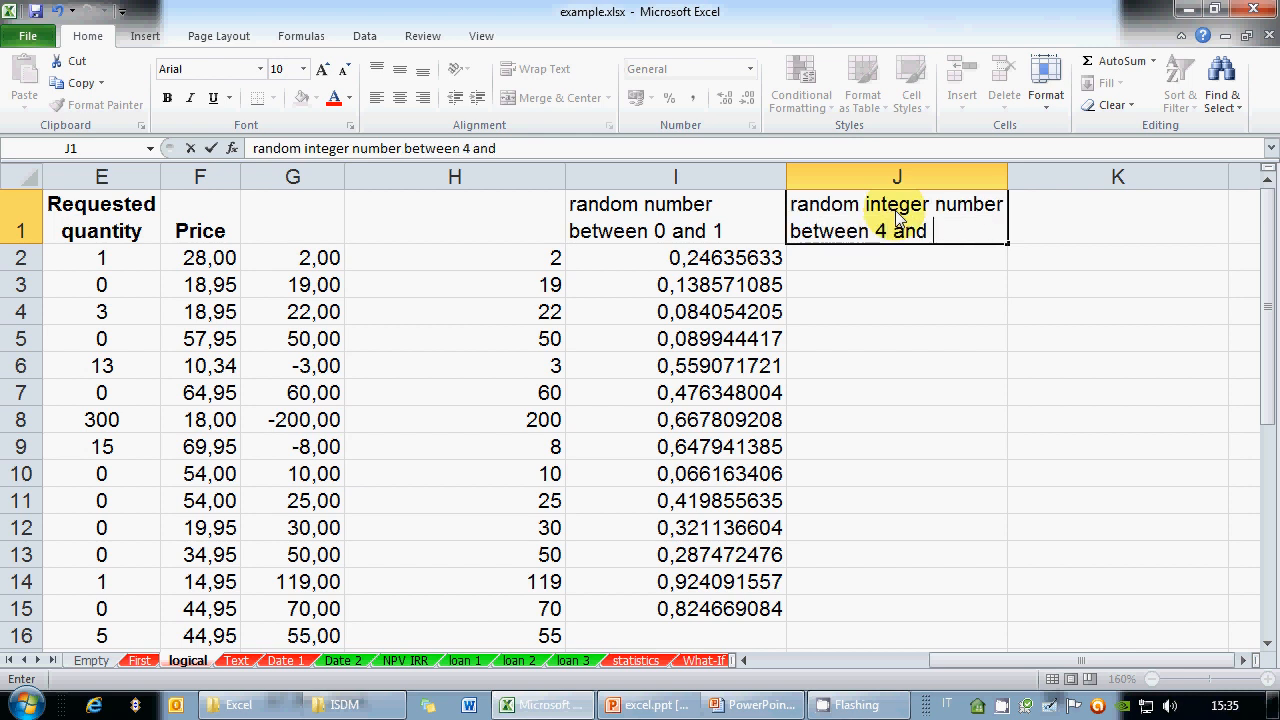
pyautogui.write(' 23')
pyautogui.press('Return')
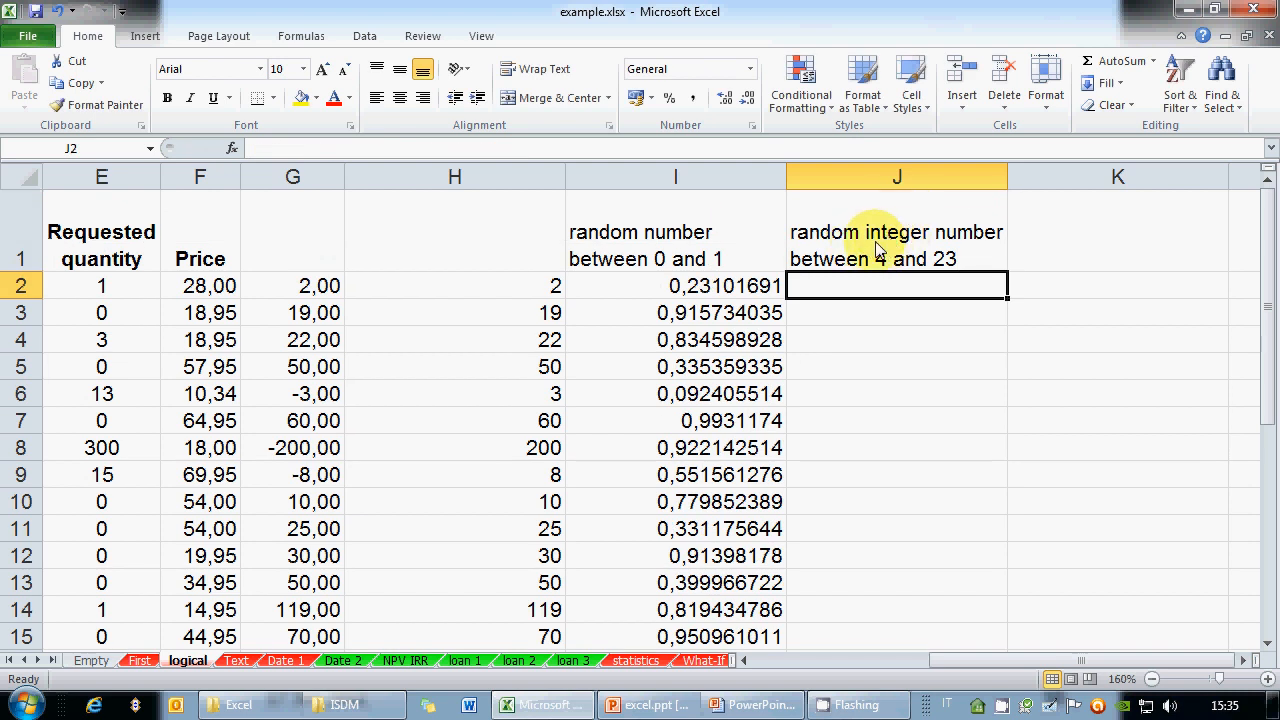
# Enter =RANDBETWEEN(4;23) in J2 and fill it down to J15
pyautogui.write('=RANDBETWEE')
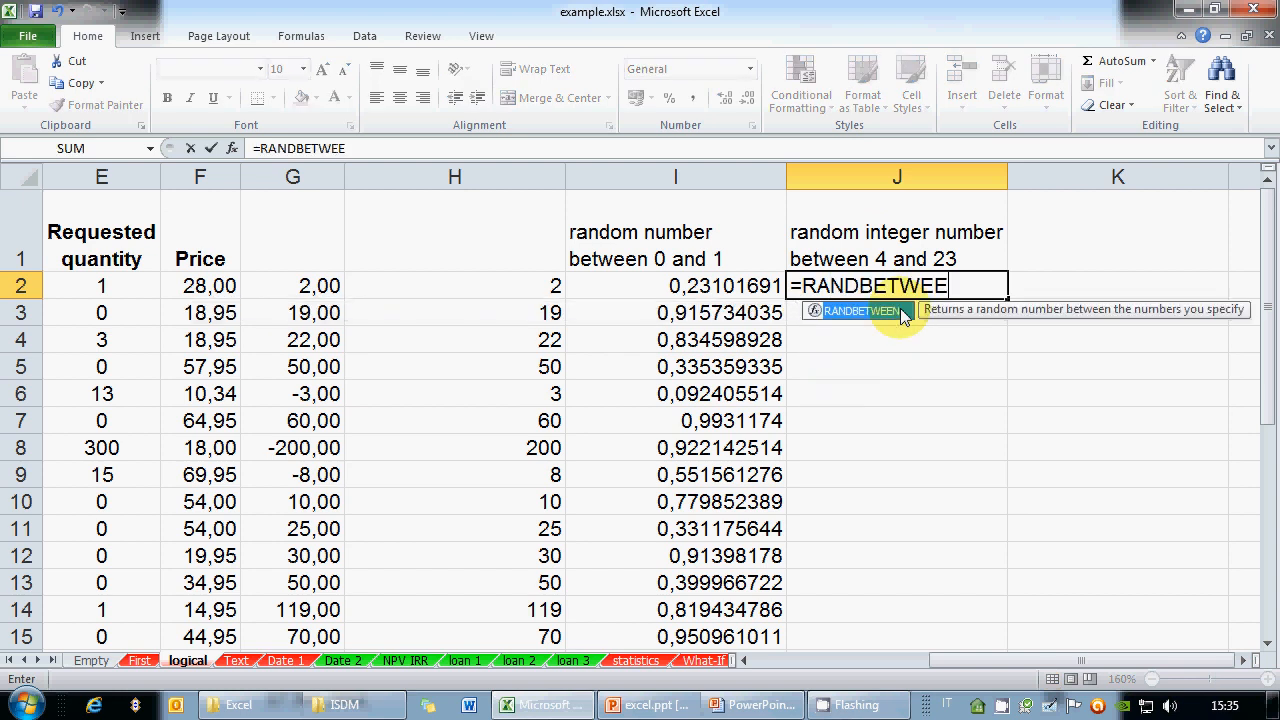
pyautogui.doubleClick(903, 312)
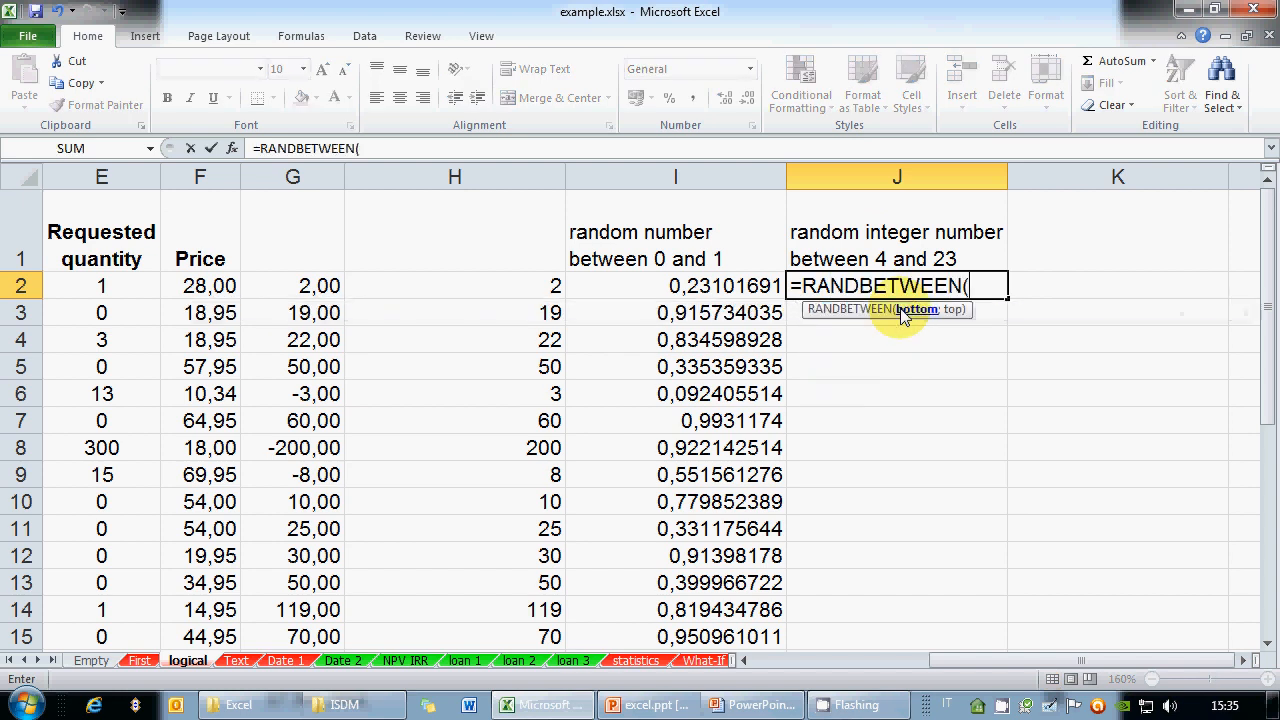
pyautogui.write('4;23)')
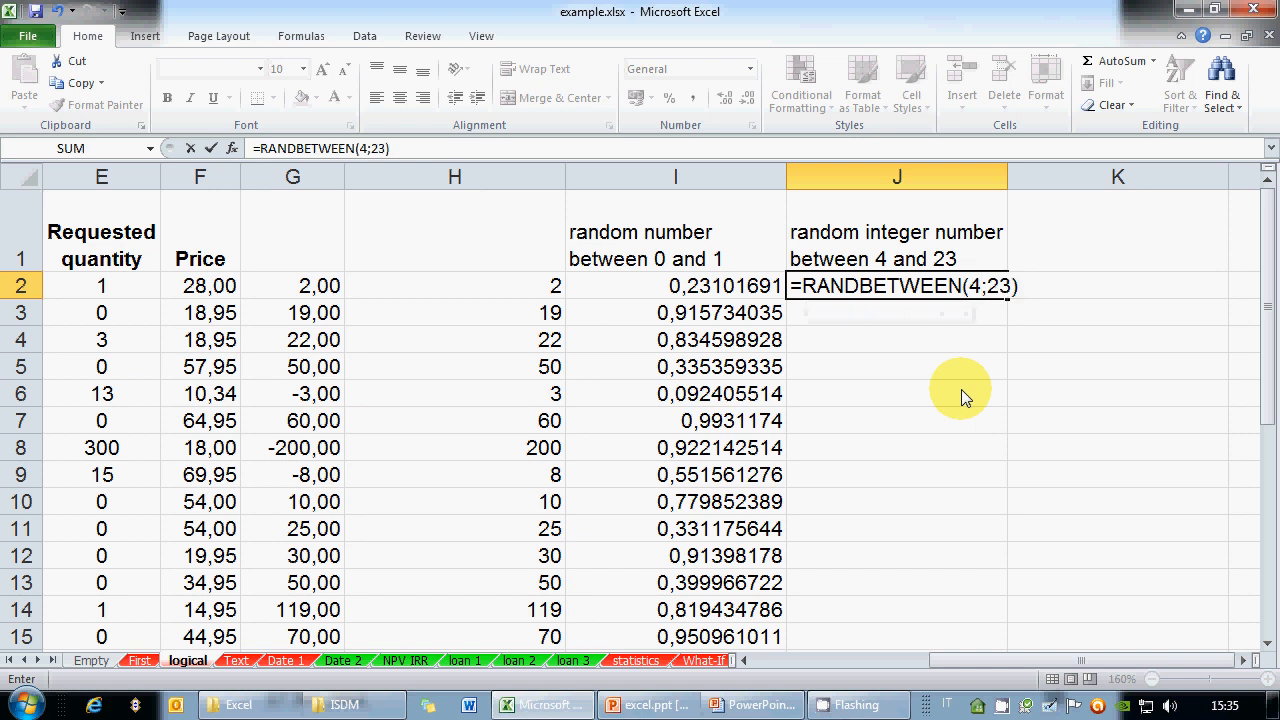
pyautogui.hotkey('ctrl', 'Return')
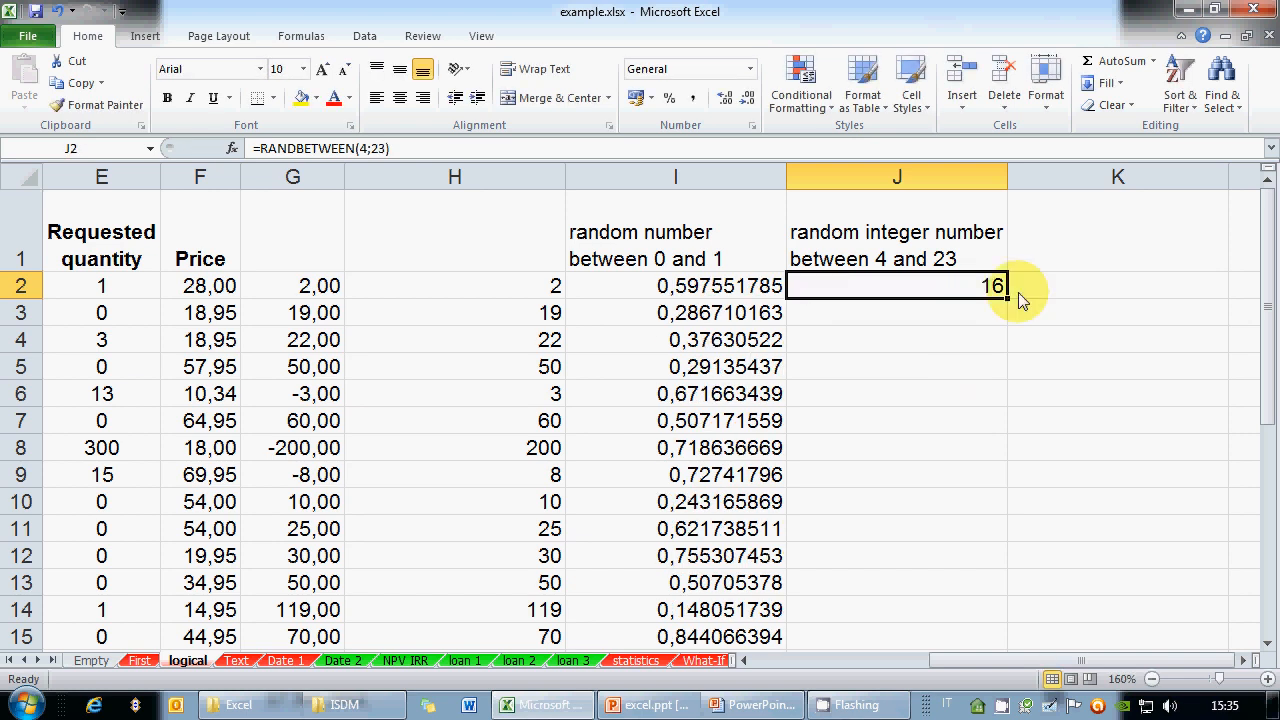
pyautogui.moveTo(1008, 298); pyautogui.dragTo(967, 652)
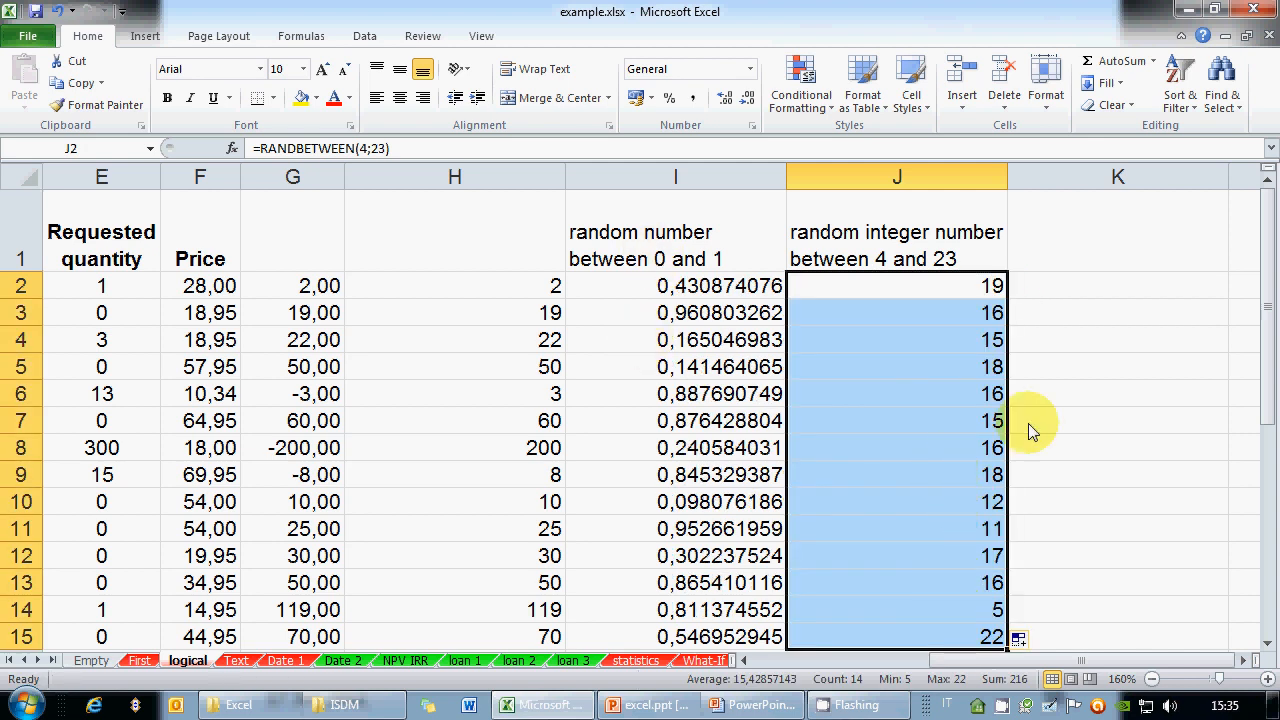
# Clear the contents of cells H5, H6 and H7
pyautogui.click(468, 368)
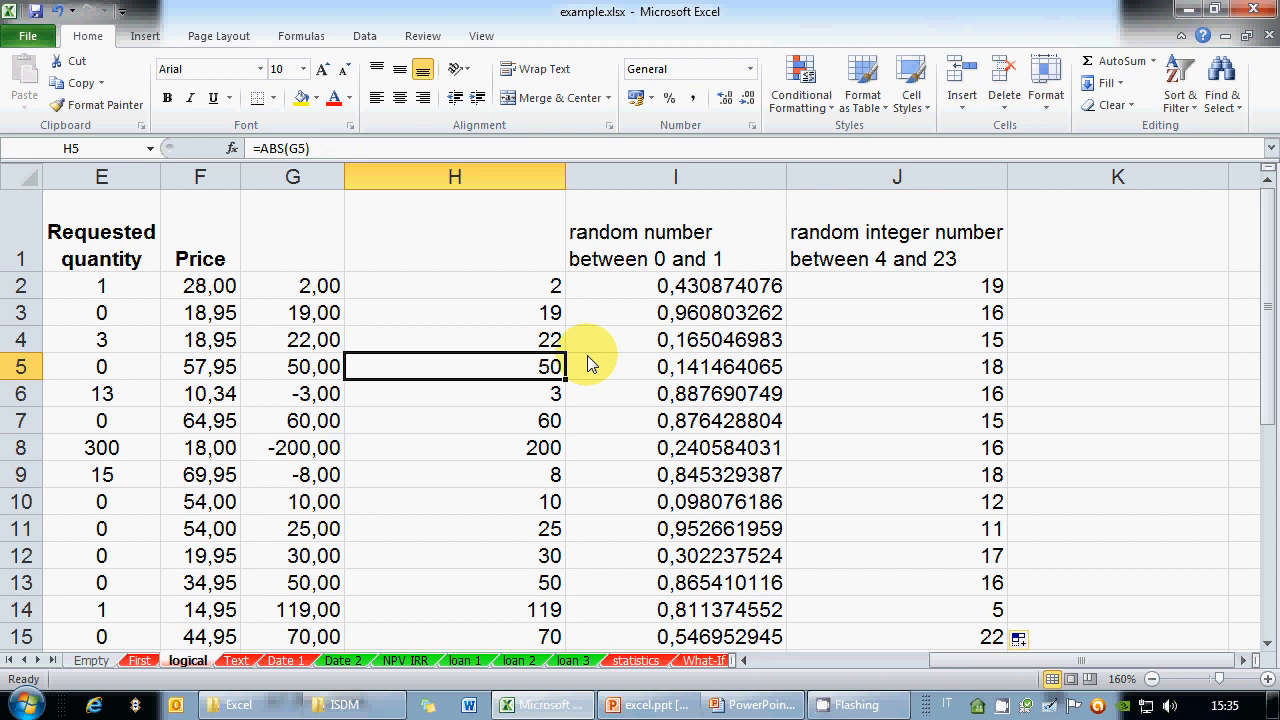
pyautogui.press('Delete')
pyautogui.press('Down')
pyautogui.press('Delete')
pyautogui.press('Down')
pyautogui.press('Delete')
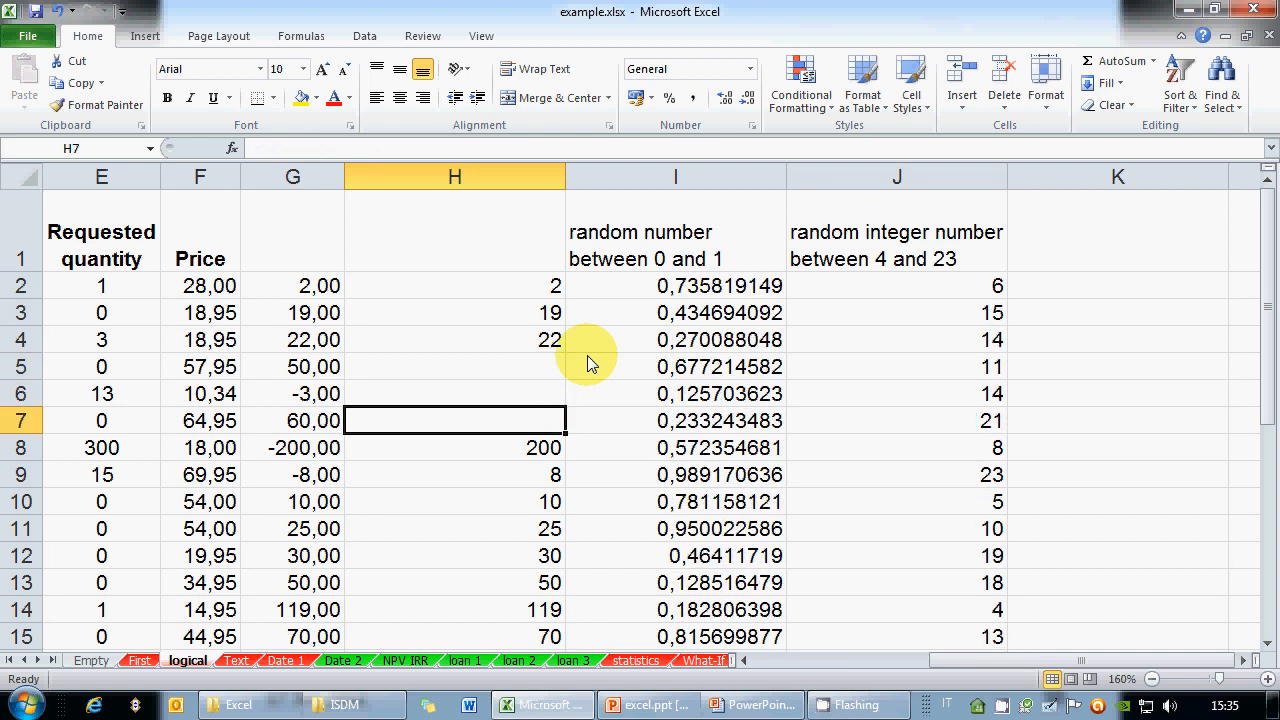
pyautogui.click(672, 286)
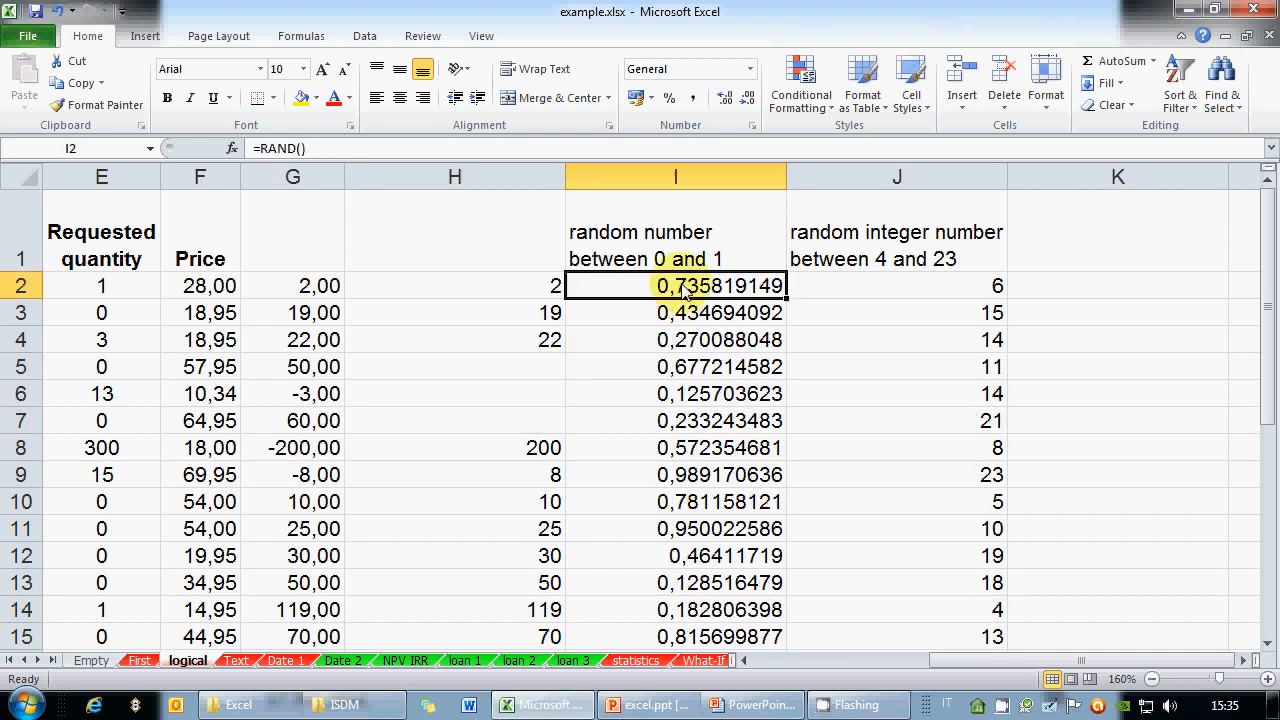
# On PowerPoint slide 10, put ABS, RAND on its own bullet and append ', RANDBETWEEN'
pyautogui.click(740, 710)
pyautogui.press('Escape')
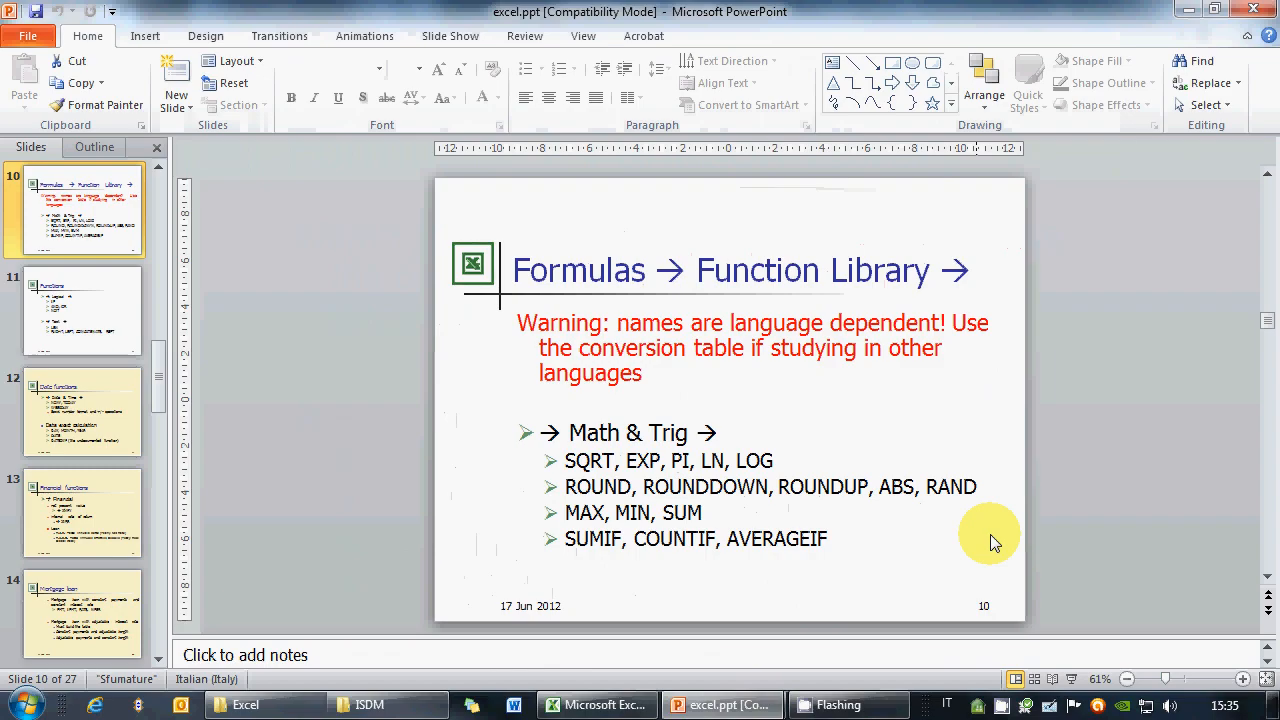
pyautogui.click(975, 495)
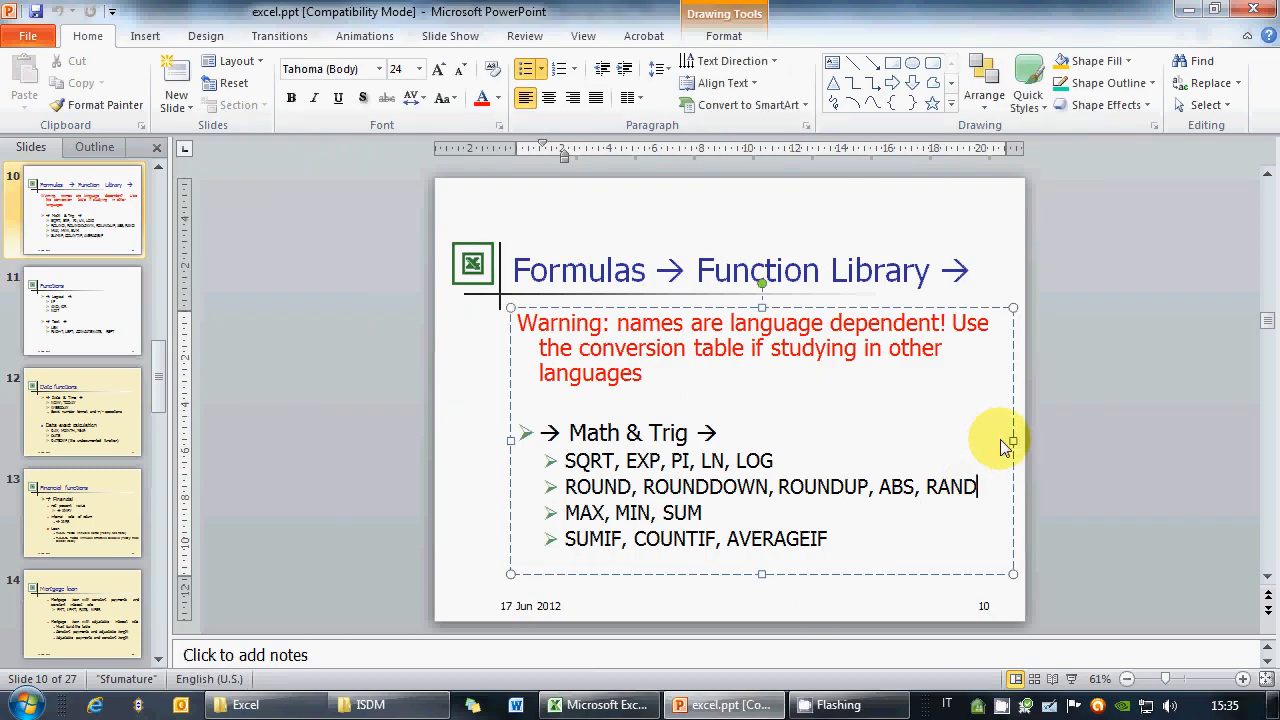
pyautogui.press('Left')
pyautogui.press('Left')
pyautogui.press('Left')
pyautogui.press('Left')
pyautogui.press('Left')
pyautogui.press('Left')
pyautogui.press('Left')
pyautogui.press('Left')
pyautogui.press('Left')
pyautogui.press('BackSpace')
pyautogui.press('BackSpace')
pyautogui.press('Return')
pyautogui.press('End')
pyautogui.write(', RANDBETWEEN')
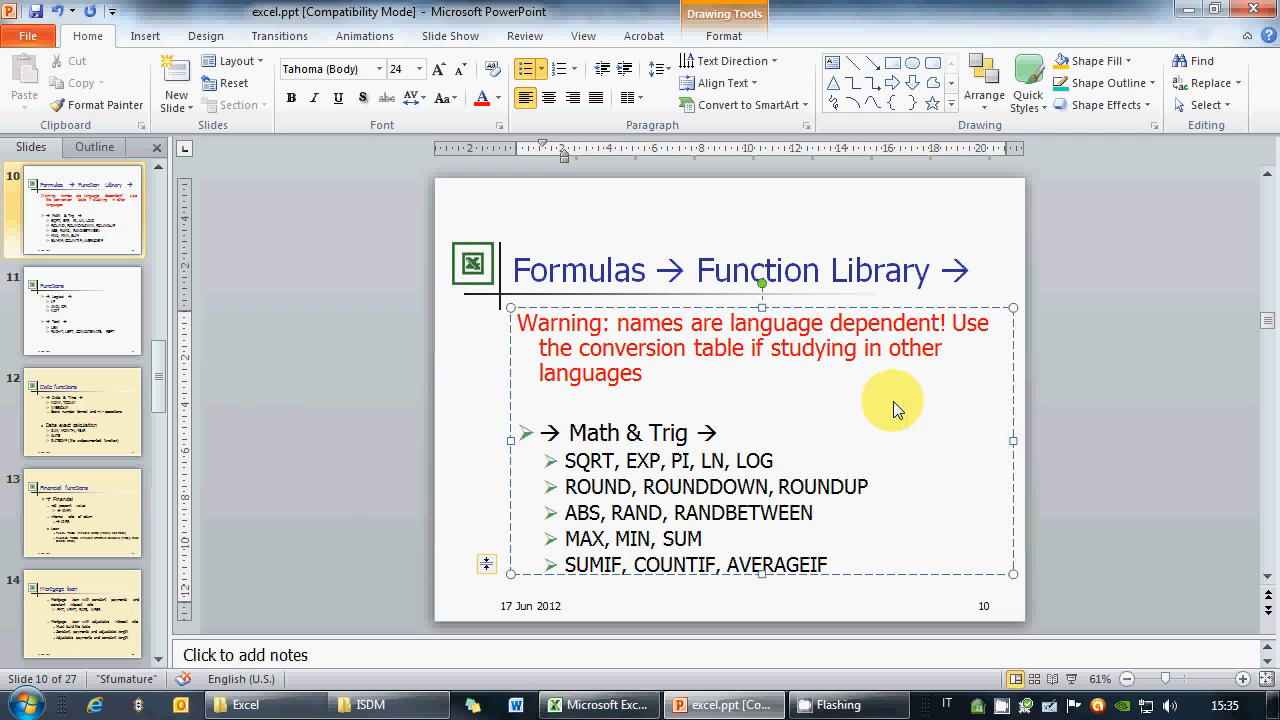
# Save the presentation, preview slide 10 full-screen, then select columns H to J in Excel
pyautogui.click(36, 11)
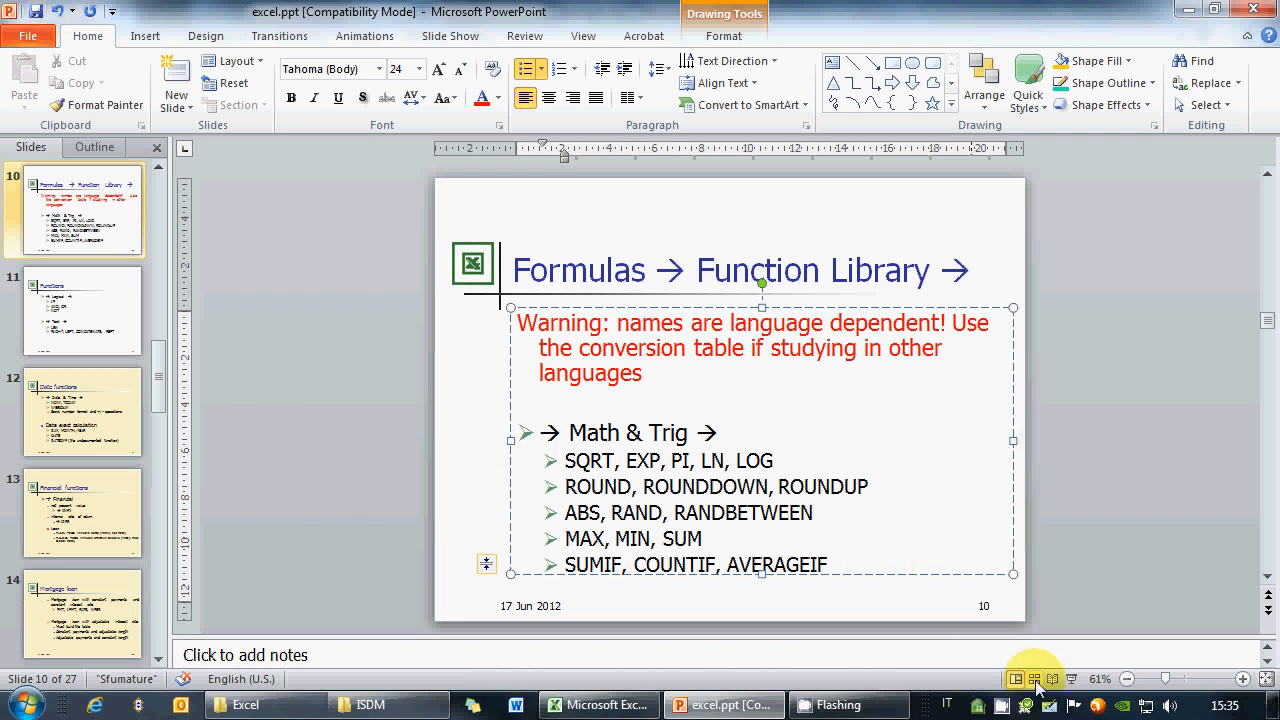
pyautogui.click(1071, 679)
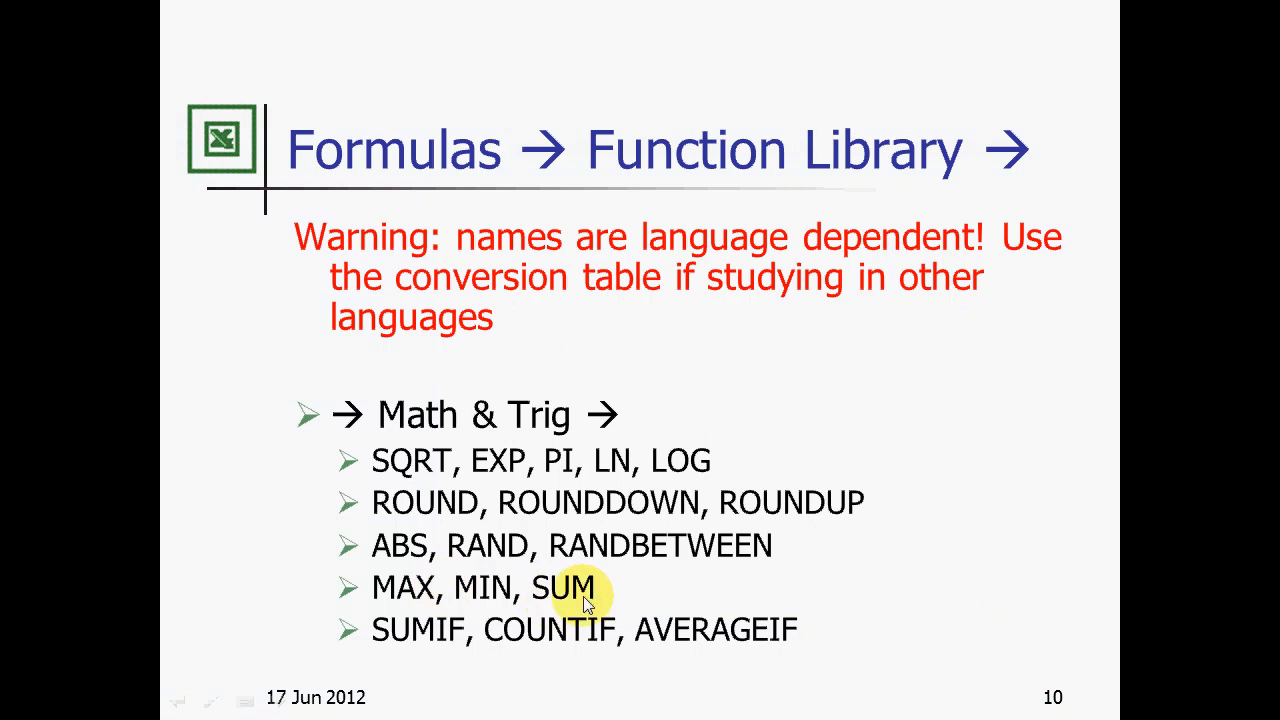
pyautogui.hotkey('alt', 'Tab')
pyautogui.hotkey('alt', 'Tab')
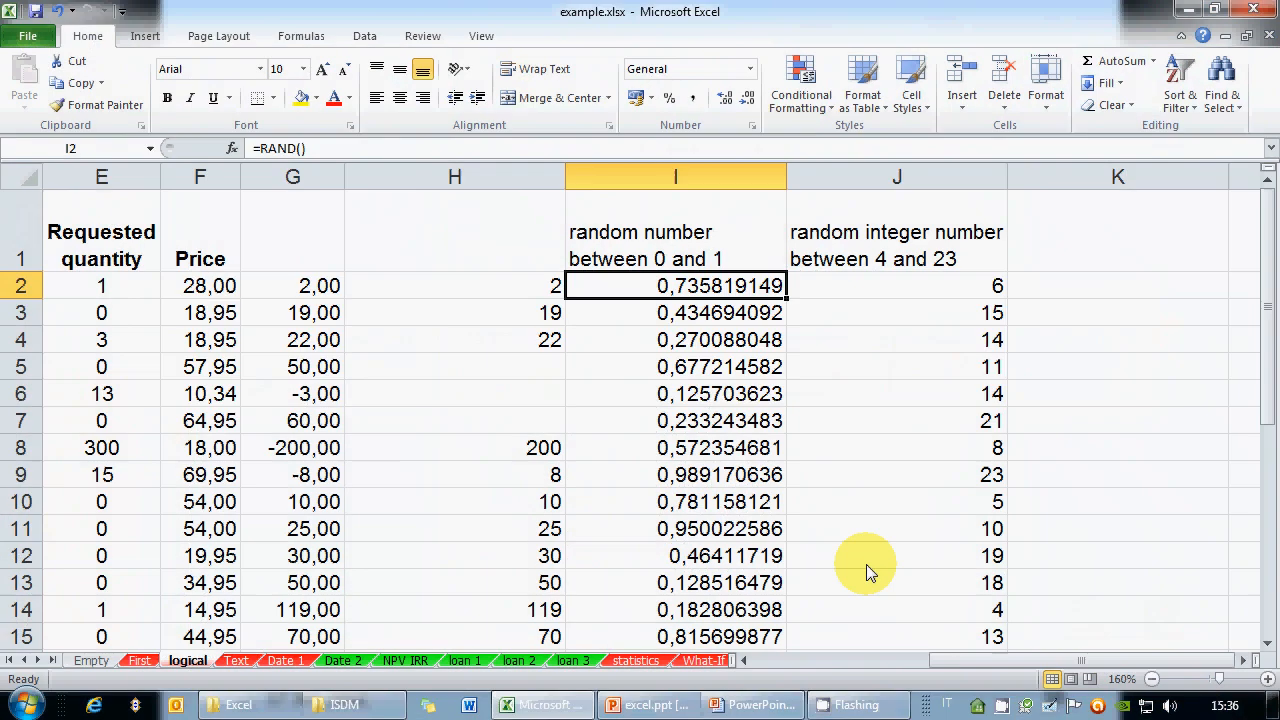
pyautogui.moveTo(922, 180); pyautogui.dragTo(337, 180)
# Delete columns G through J and switch to the First sheet
pyautogui.rightClick(337, 180)
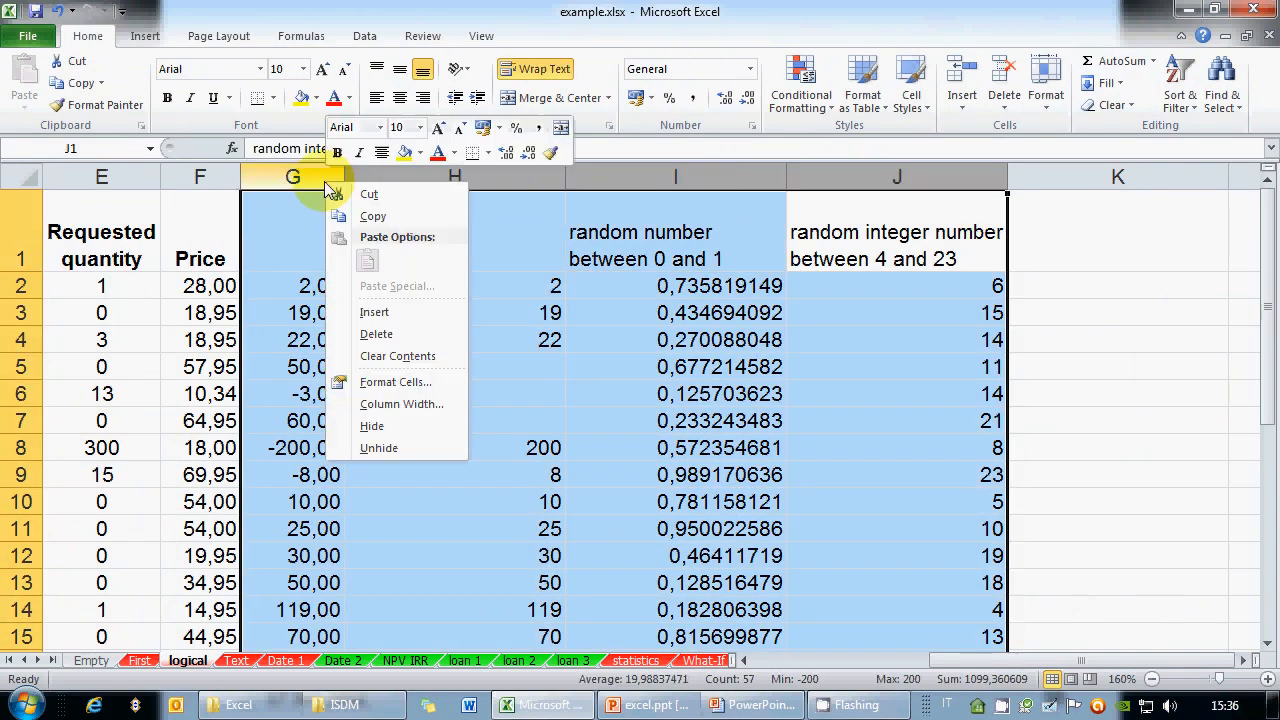
pyautogui.click(375, 333)
pyautogui.click(139, 660)
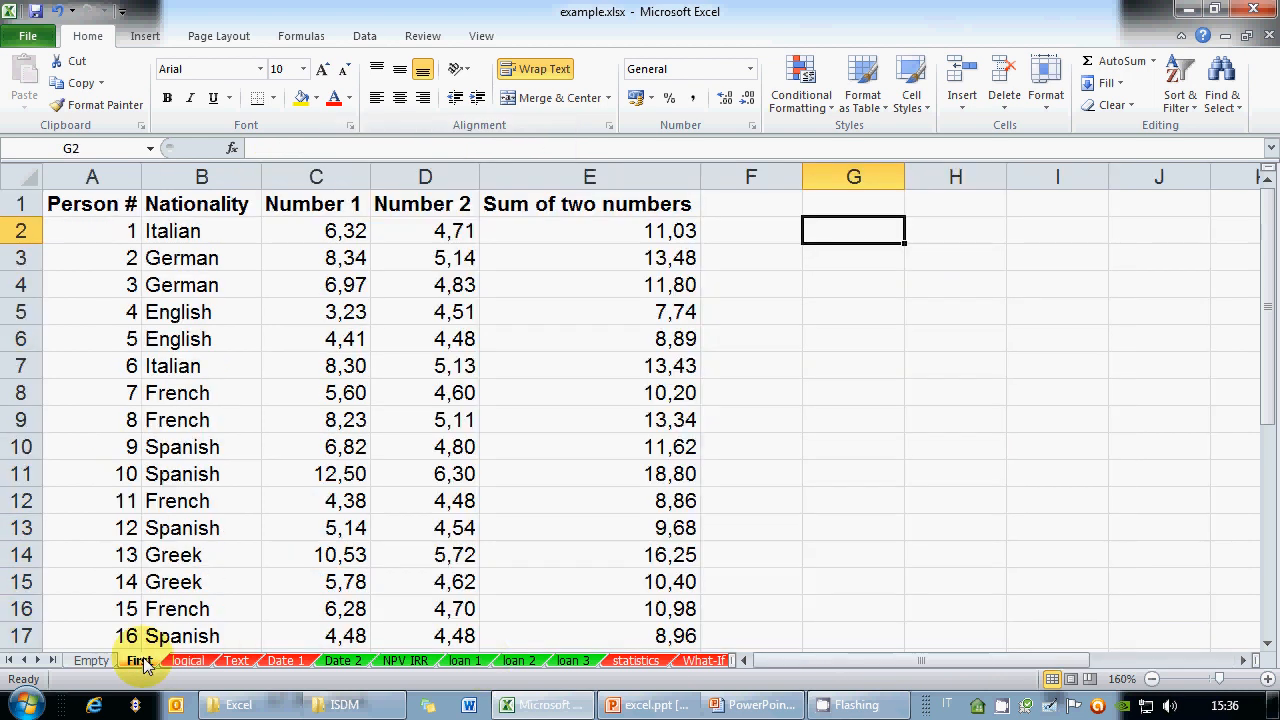
# Enter =MAX(C2:C19) in G2, returning 12,50
pyautogui.write('=MAX(')
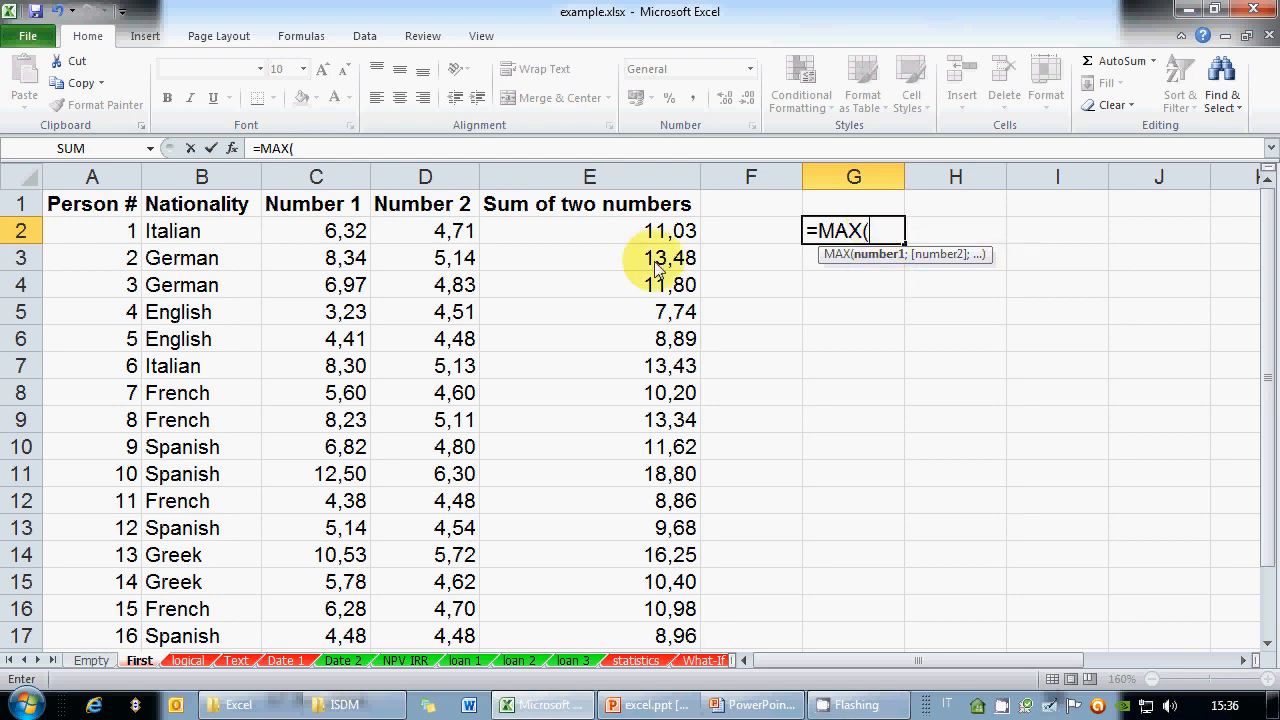
pyautogui.click(292, 229)
pyautogui.moveTo(292, 235); pyautogui.dragTo(302, 612)
pyautogui.scroll(1, 474, 503)
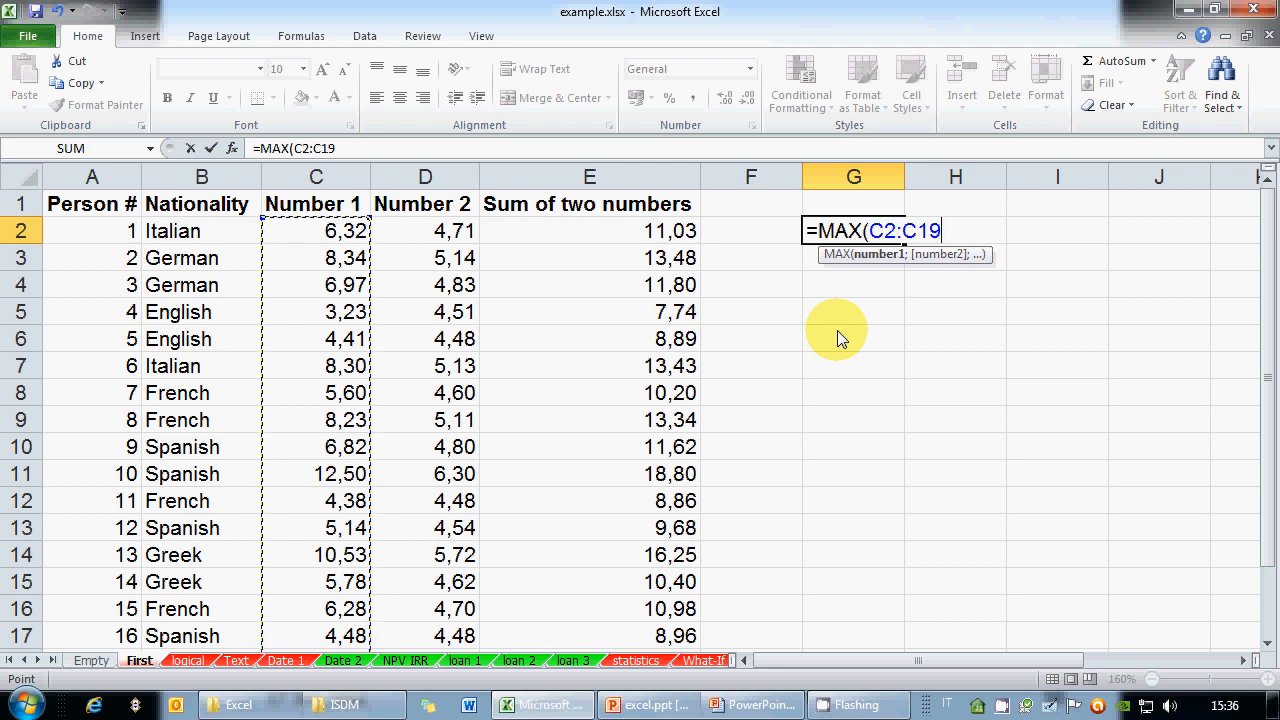
pyautogui.write(')')
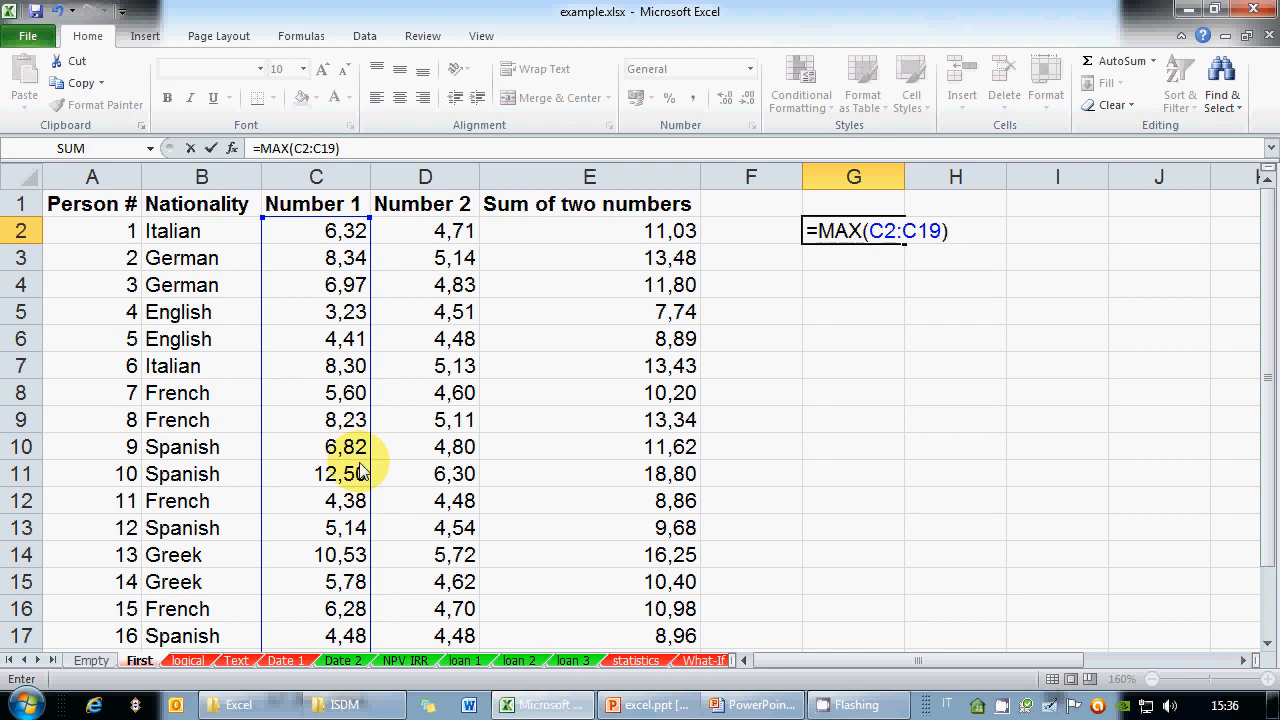
pyautogui.press('Return')
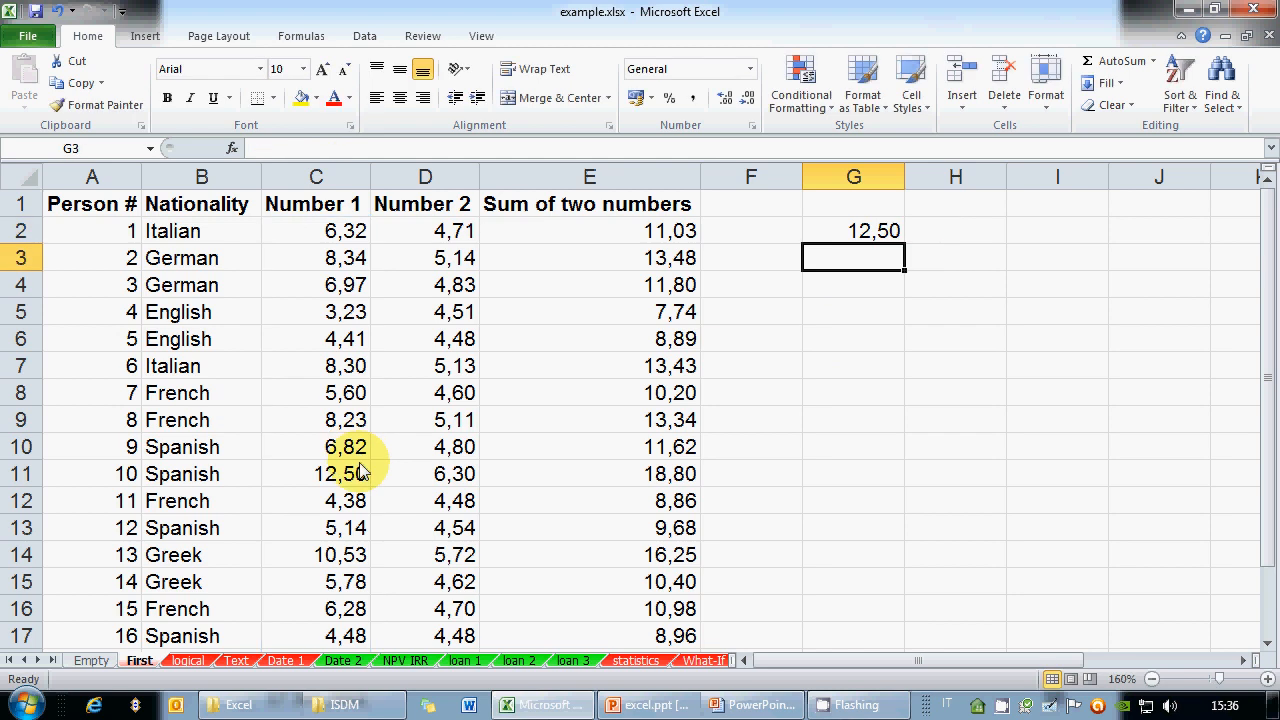
# Enter =MAX(C2:E19) in G3, returning 18,80
pyautogui.write('=')
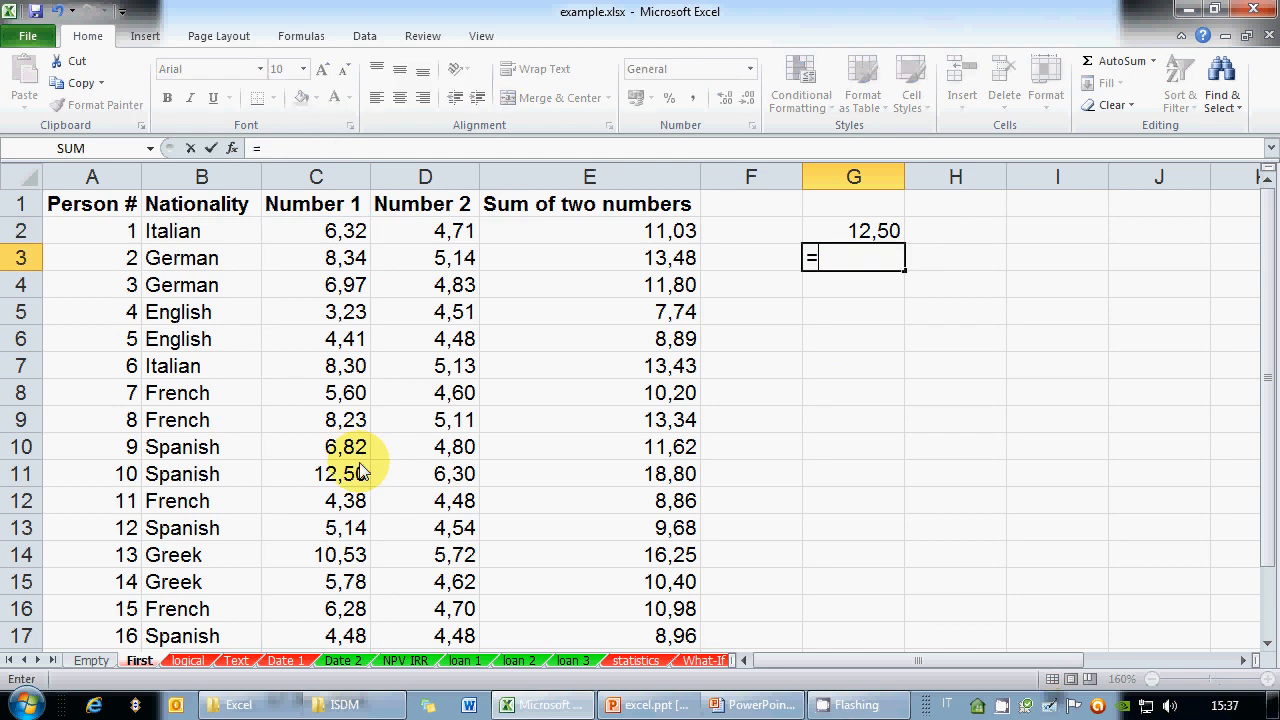
pyautogui.write('MAX(')
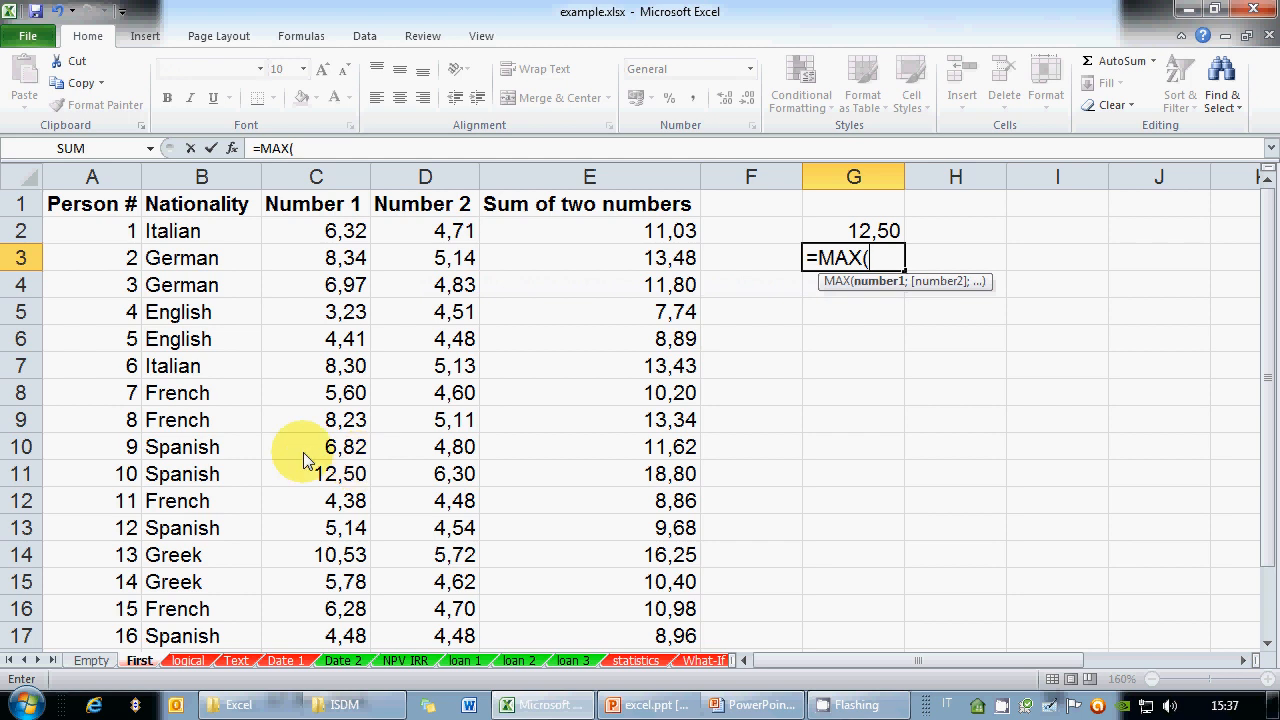
pyautogui.moveTo(345, 231); pyautogui.dragTo(510, 609)
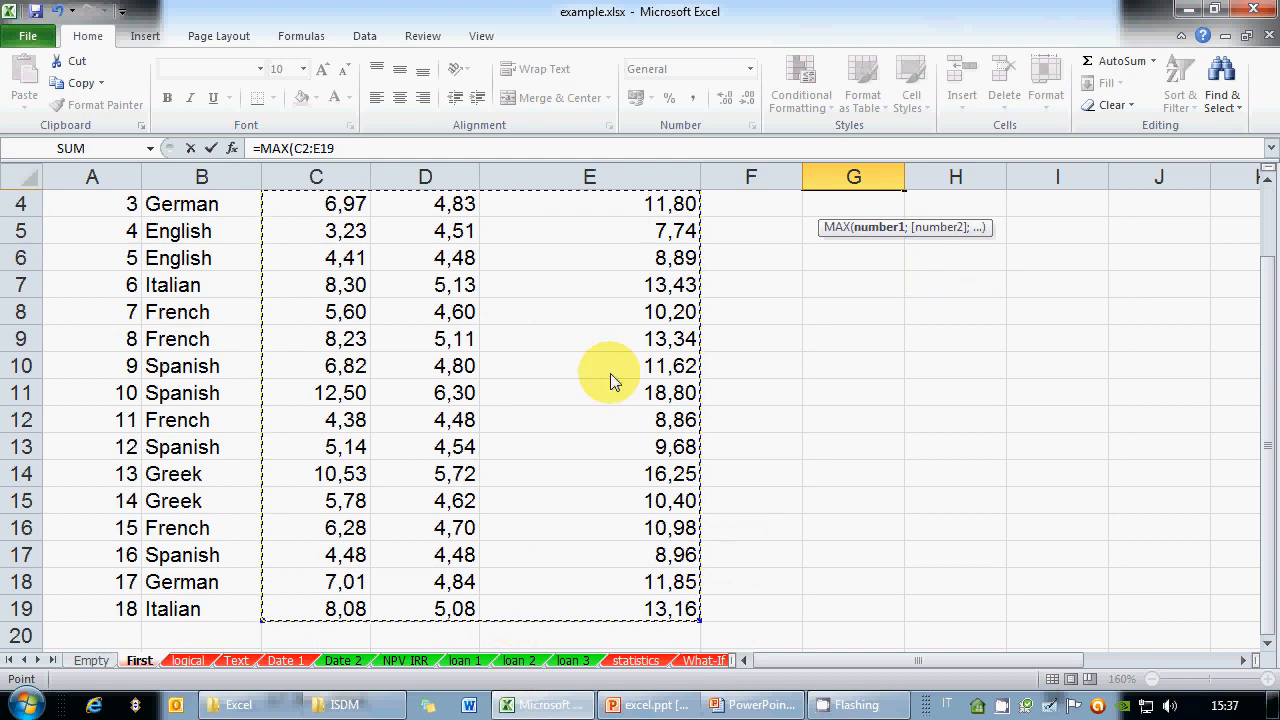
pyautogui.scroll(1, 610, 373)
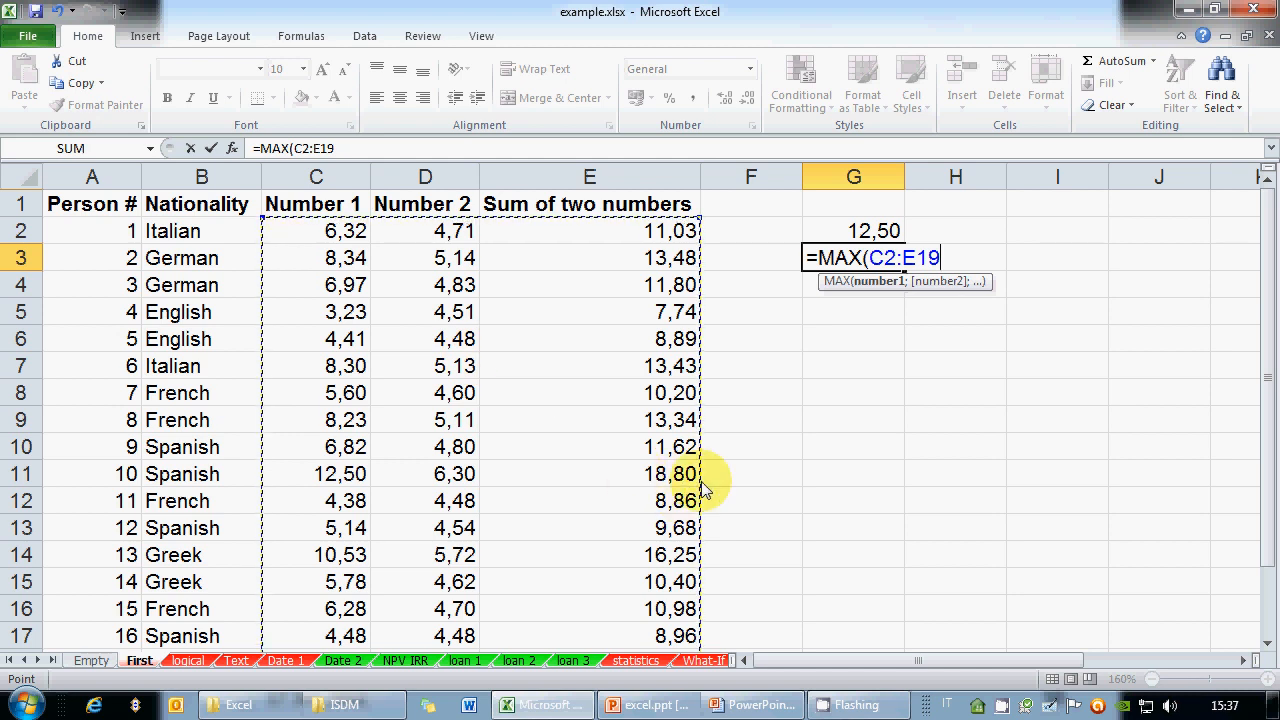
pyautogui.write(')')
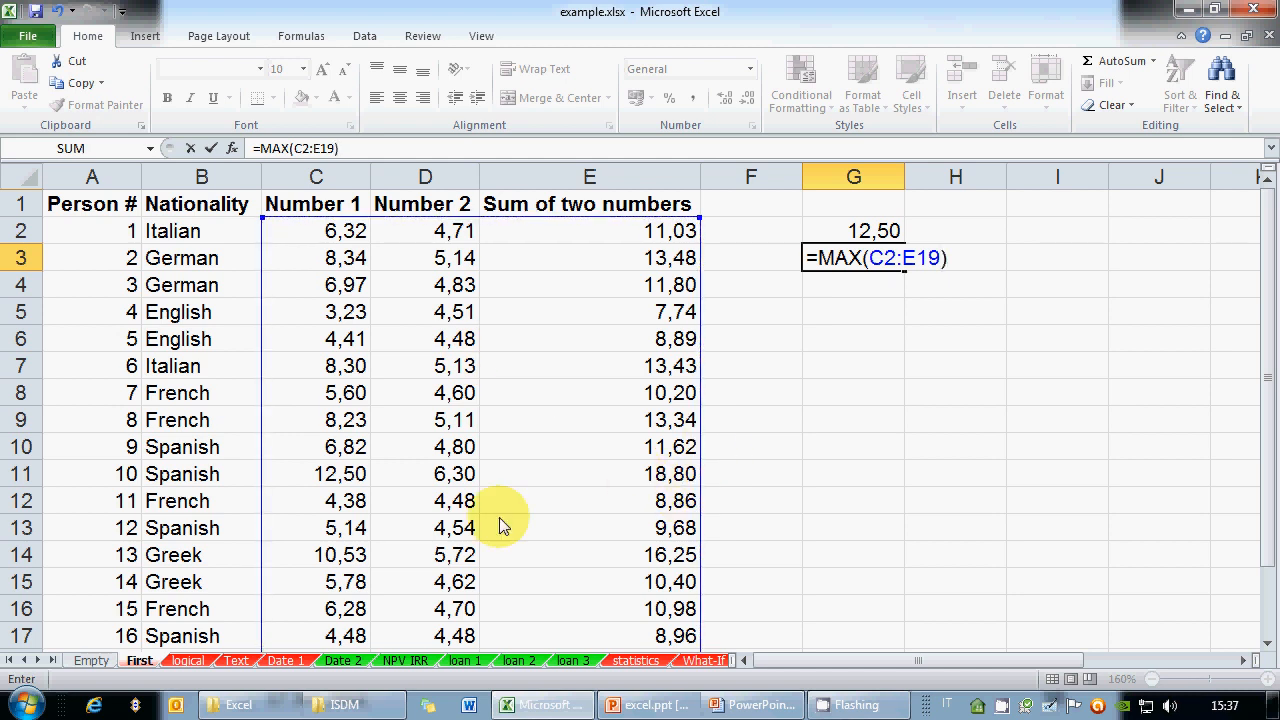
pyautogui.press('Return')
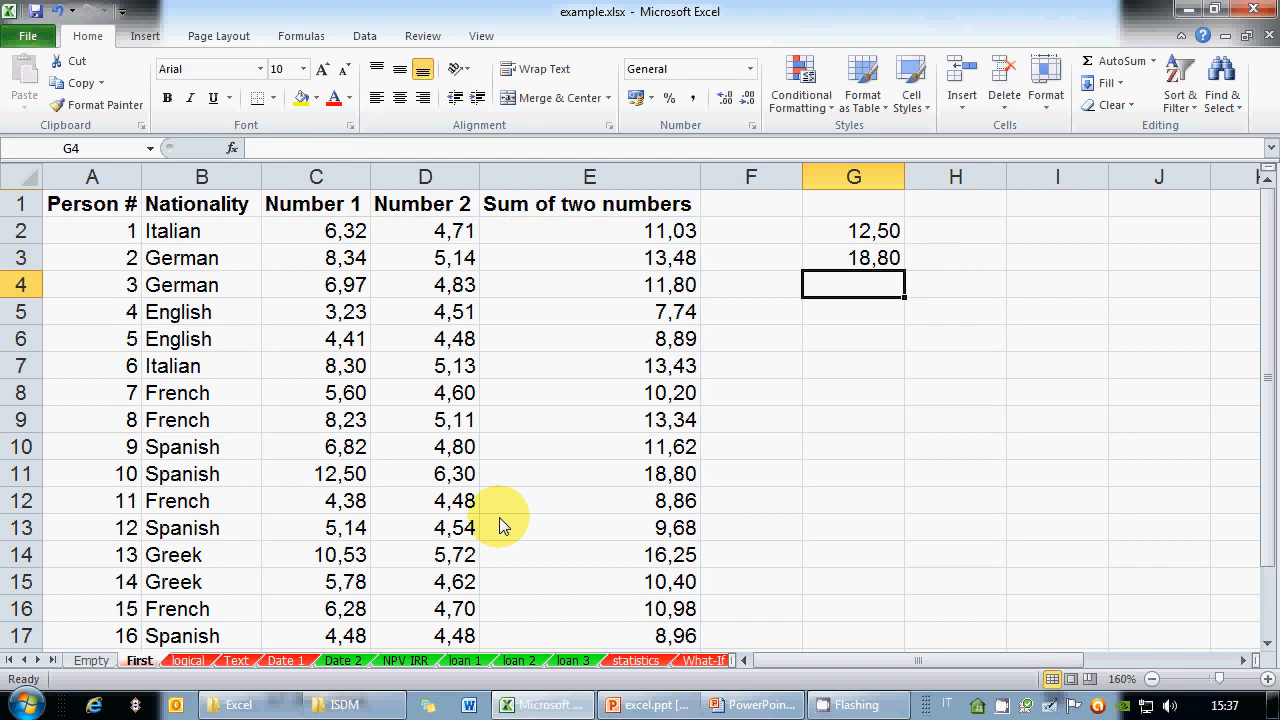
# Start a MAX formula in G5 with the range C2:C9
pyautogui.press('Down')
pyautogui.write('=MAX(')
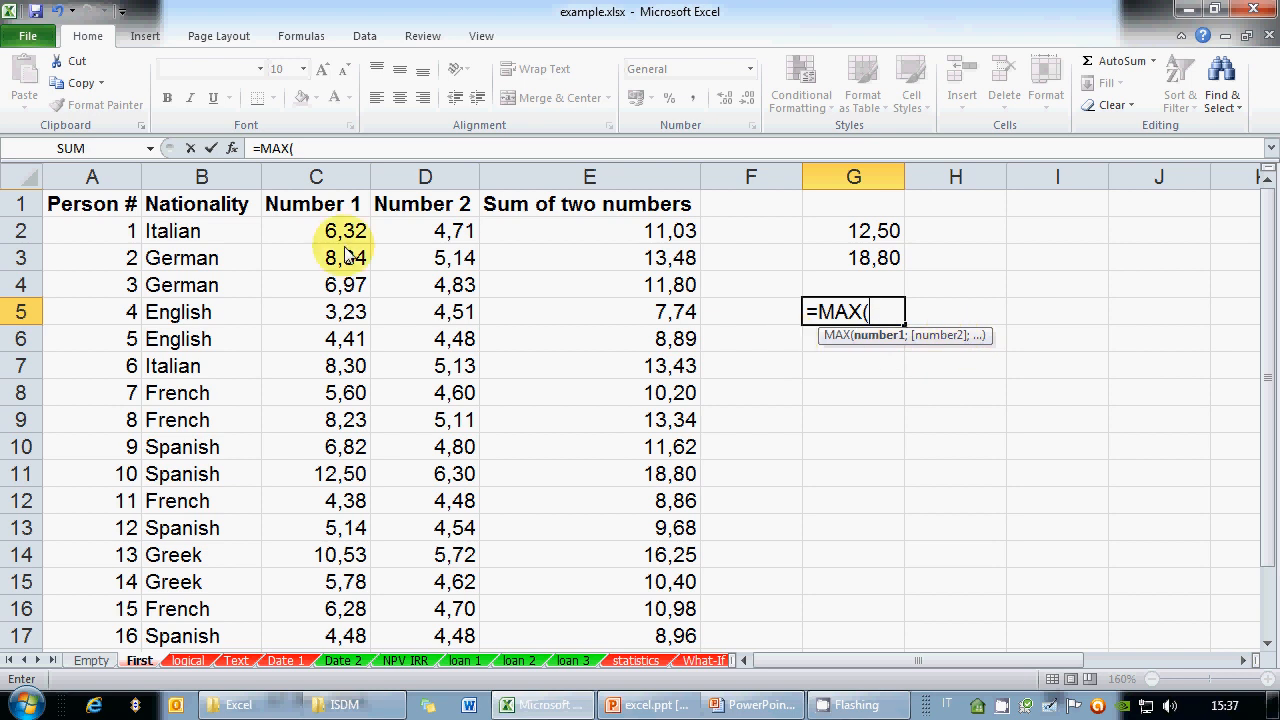
pyautogui.moveTo(334, 232); pyautogui.dragTo(325, 418)
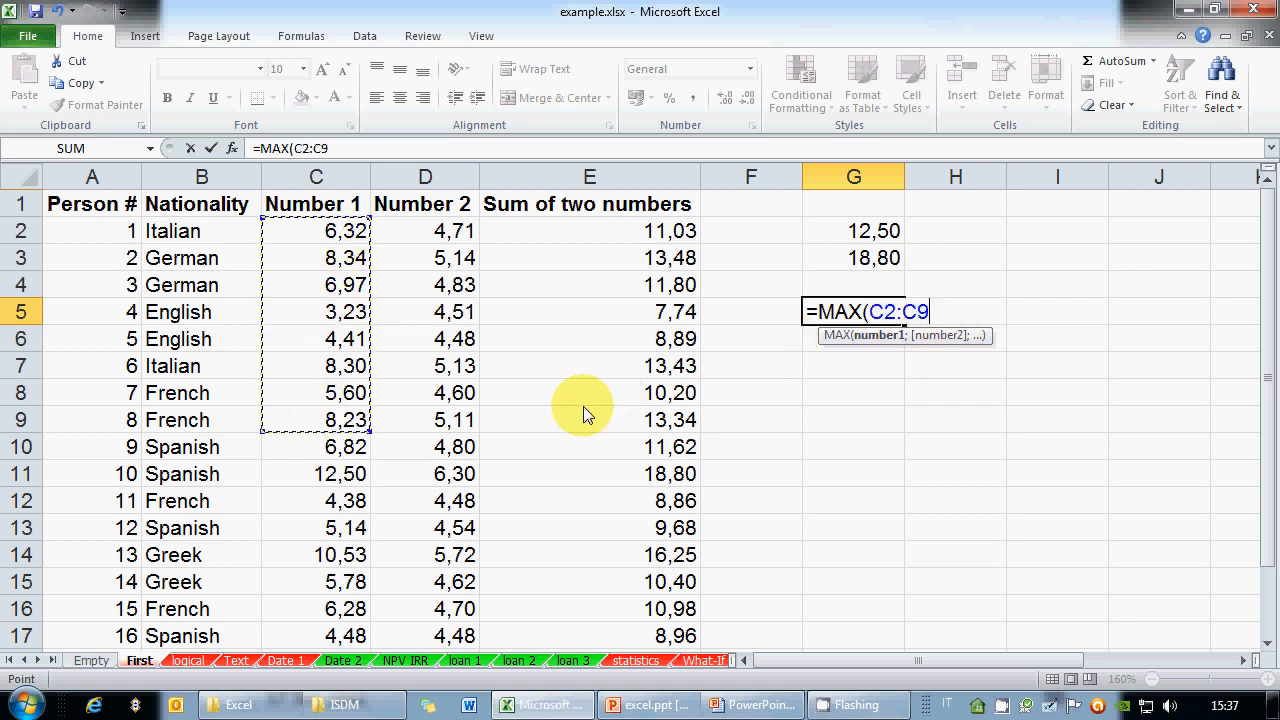
# Add D12:D15, E3, E7 and E9:E10 to G5's MAX formula, returning 13,48
pyautogui.write(';')
pyautogui.moveTo(458, 497); pyautogui.dragTo(445, 588)
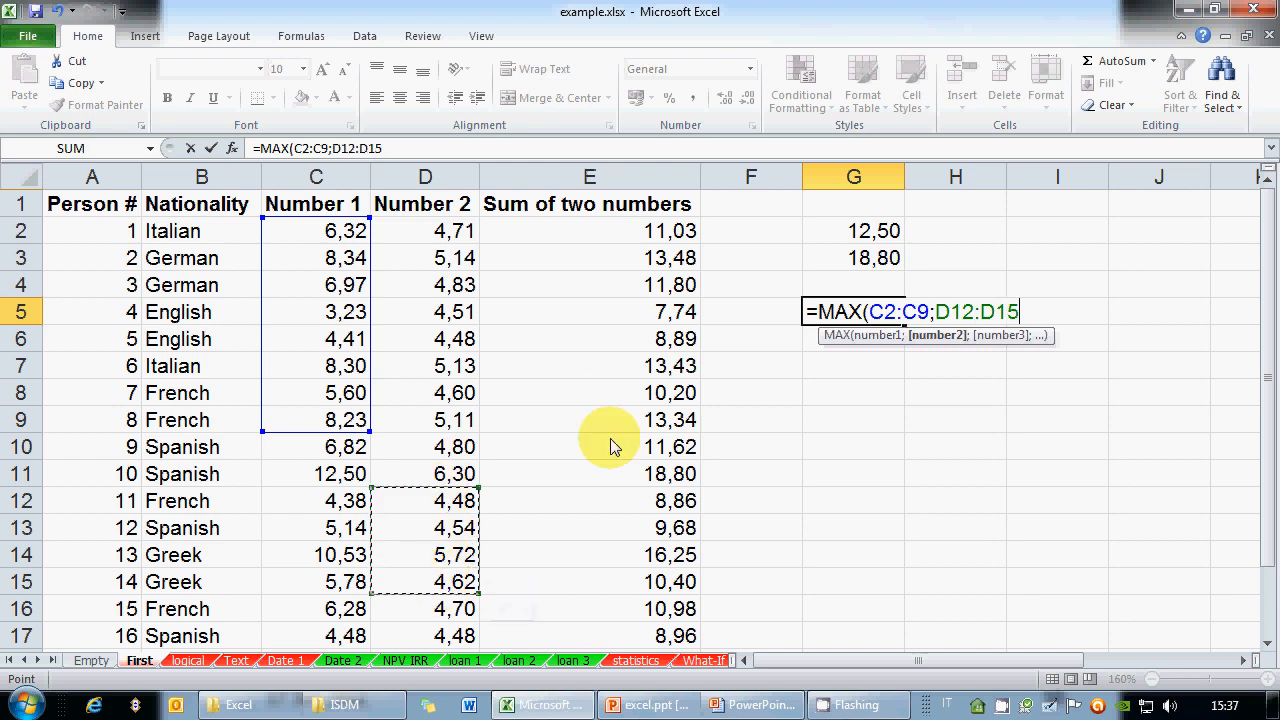
pyautogui.write(';')
pyautogui.click(628, 262)
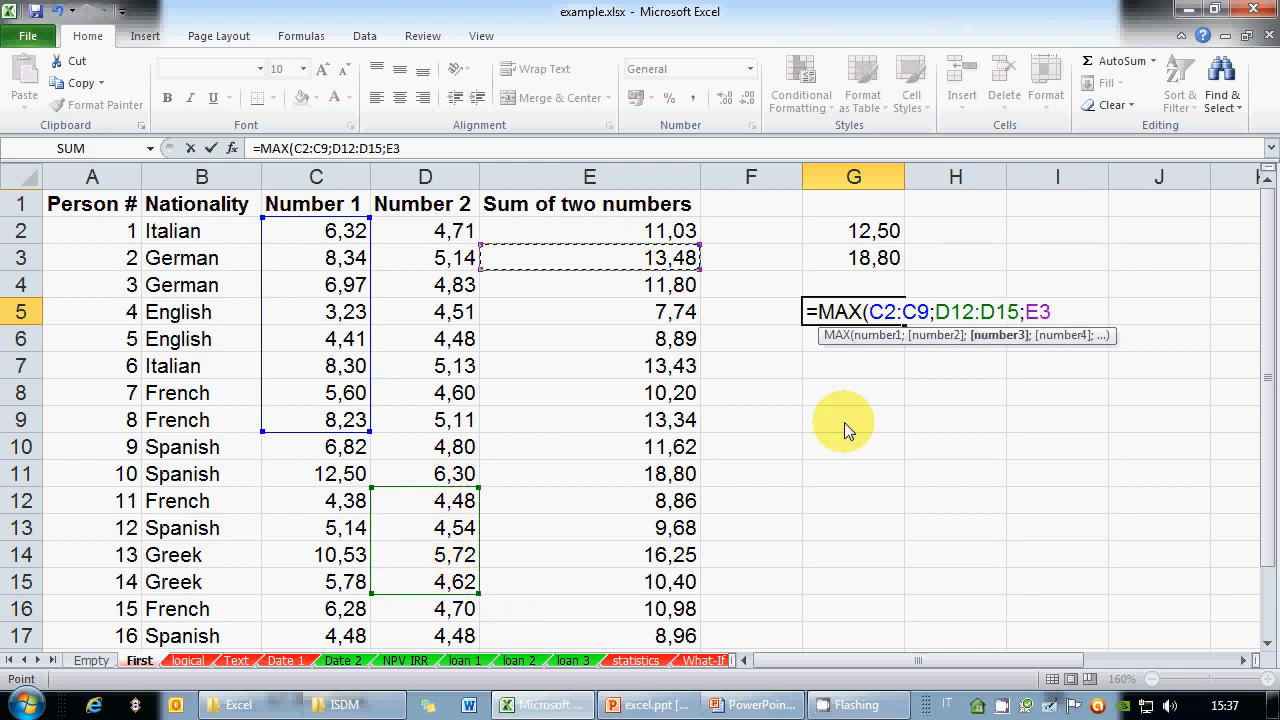
pyautogui.write(';')
pyautogui.click(662, 370)
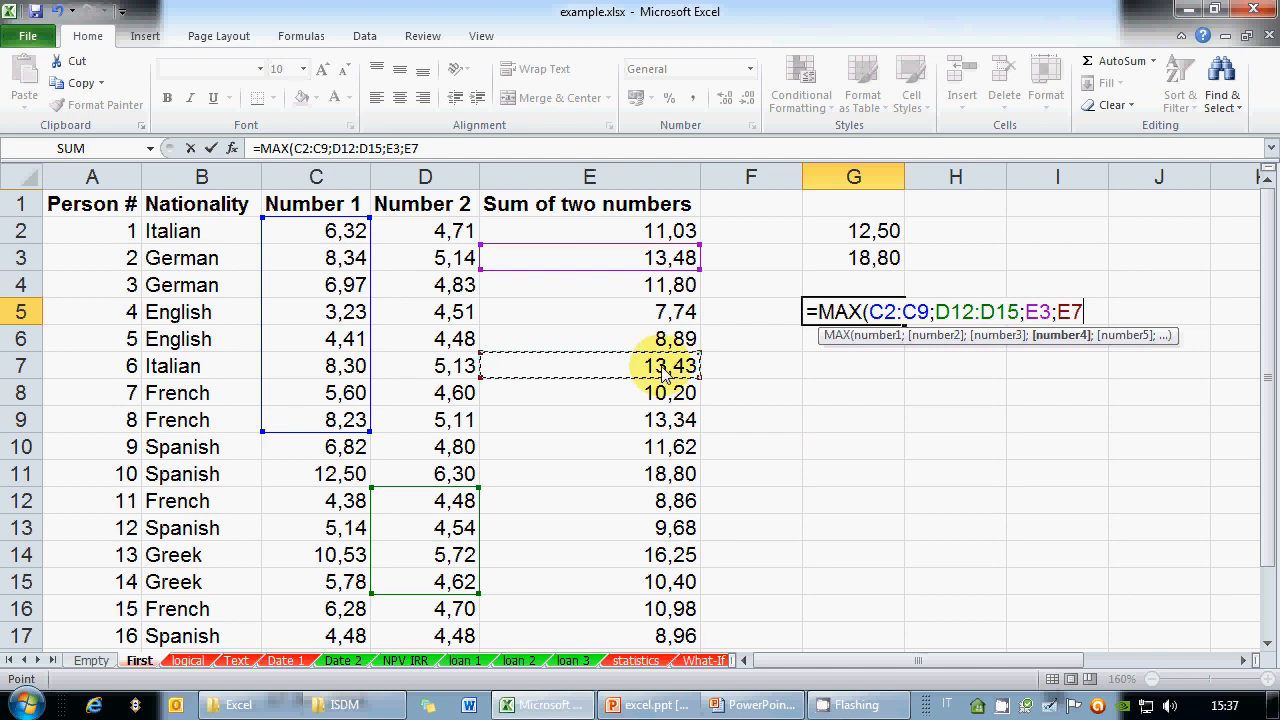
pyautogui.write(';')
pyautogui.moveTo(656, 418); pyautogui.dragTo(652, 447)
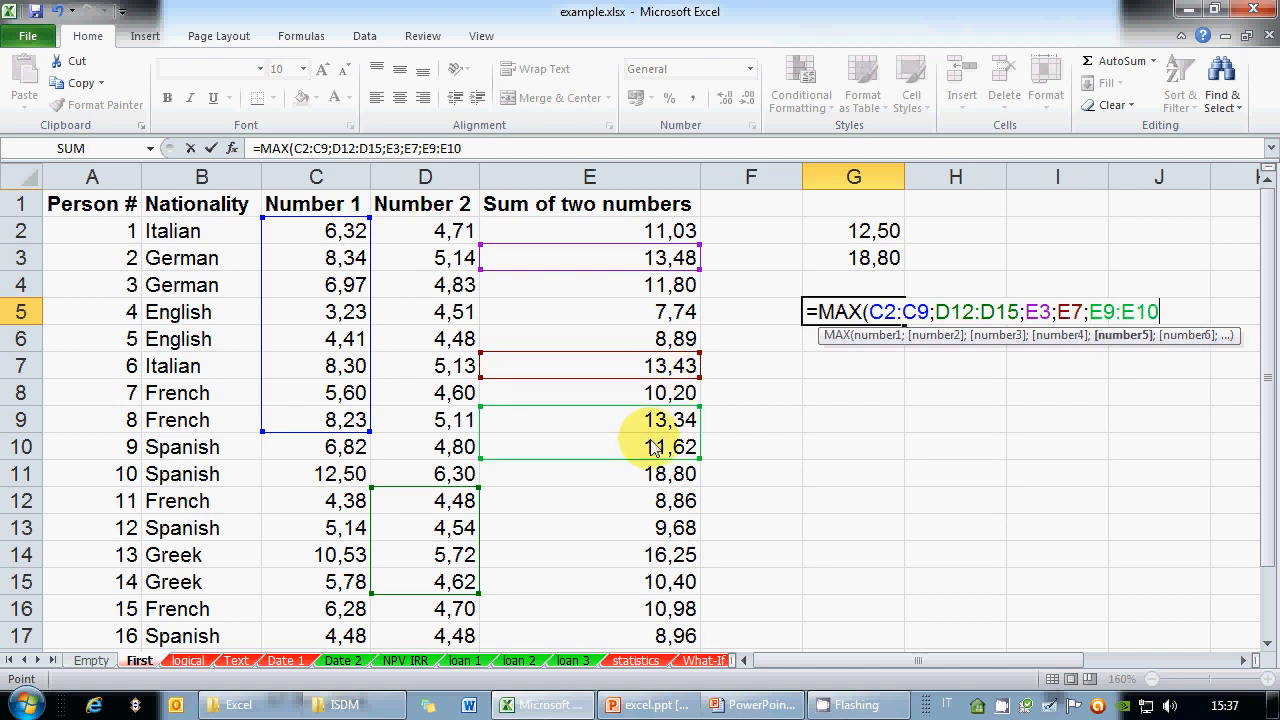
pyautogui.write(')')
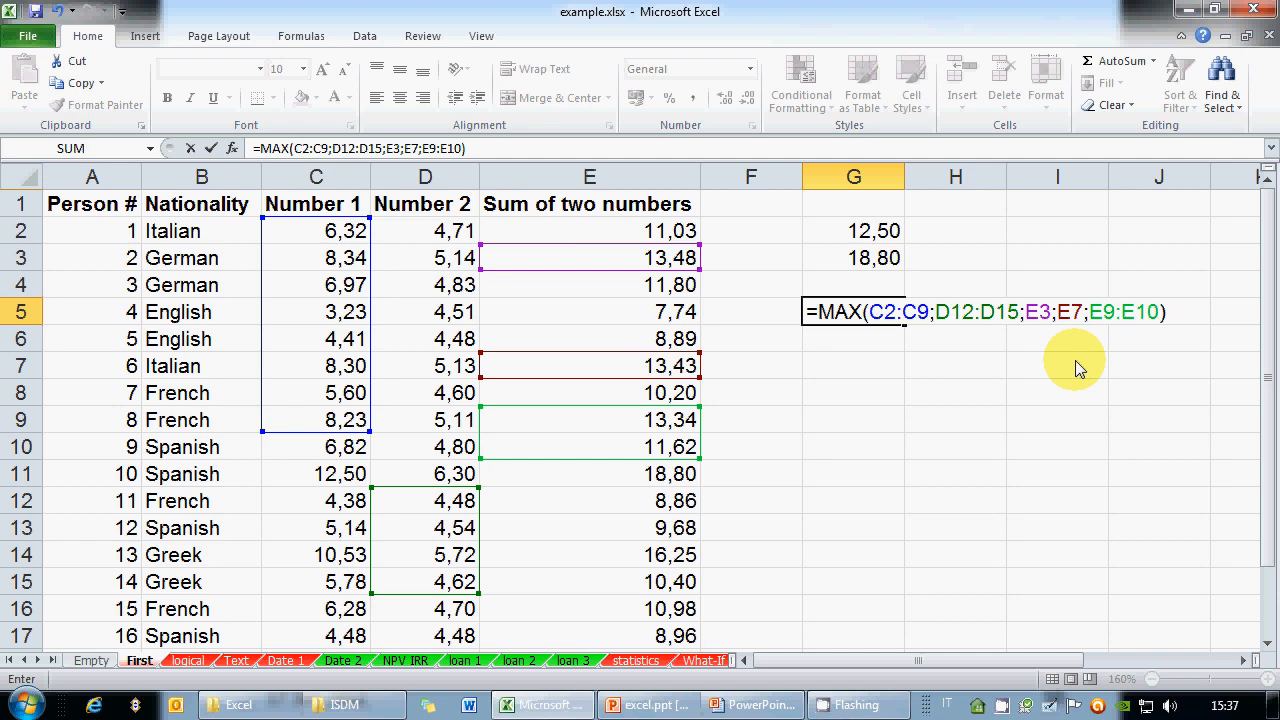
pyautogui.press('Return')
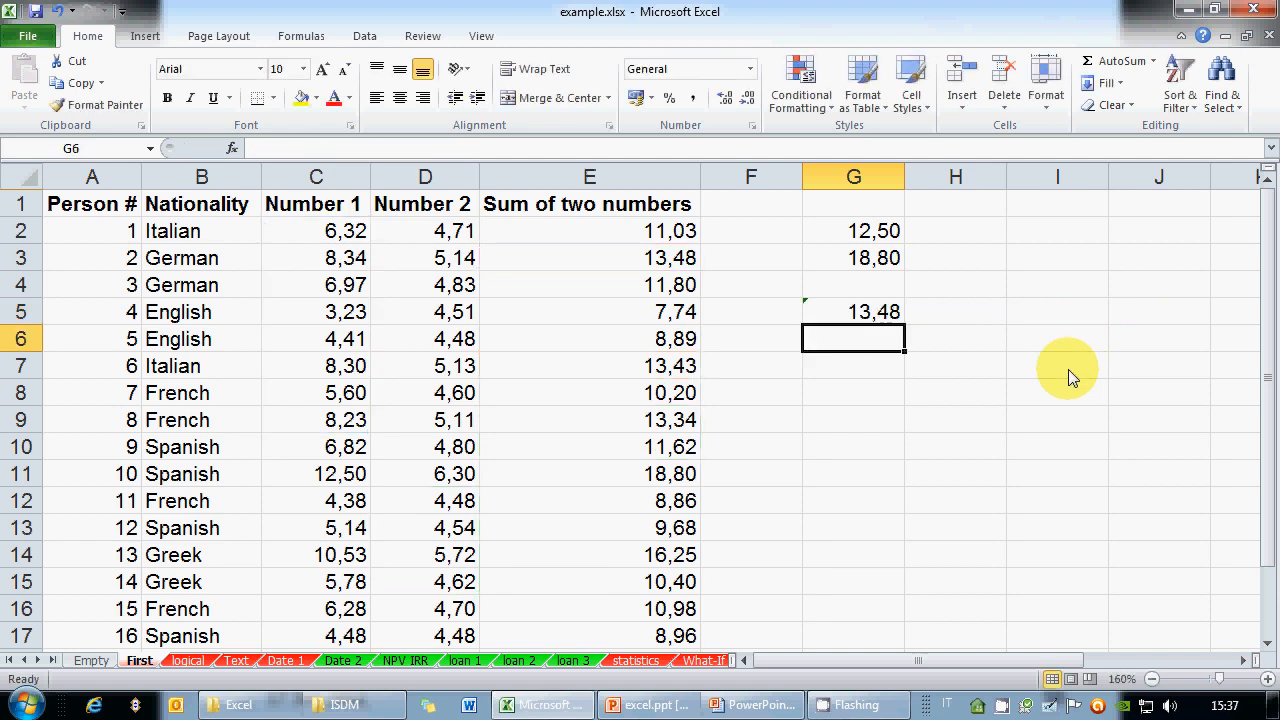
pyautogui.press('Up')
pyautogui.moveTo(790, 316)
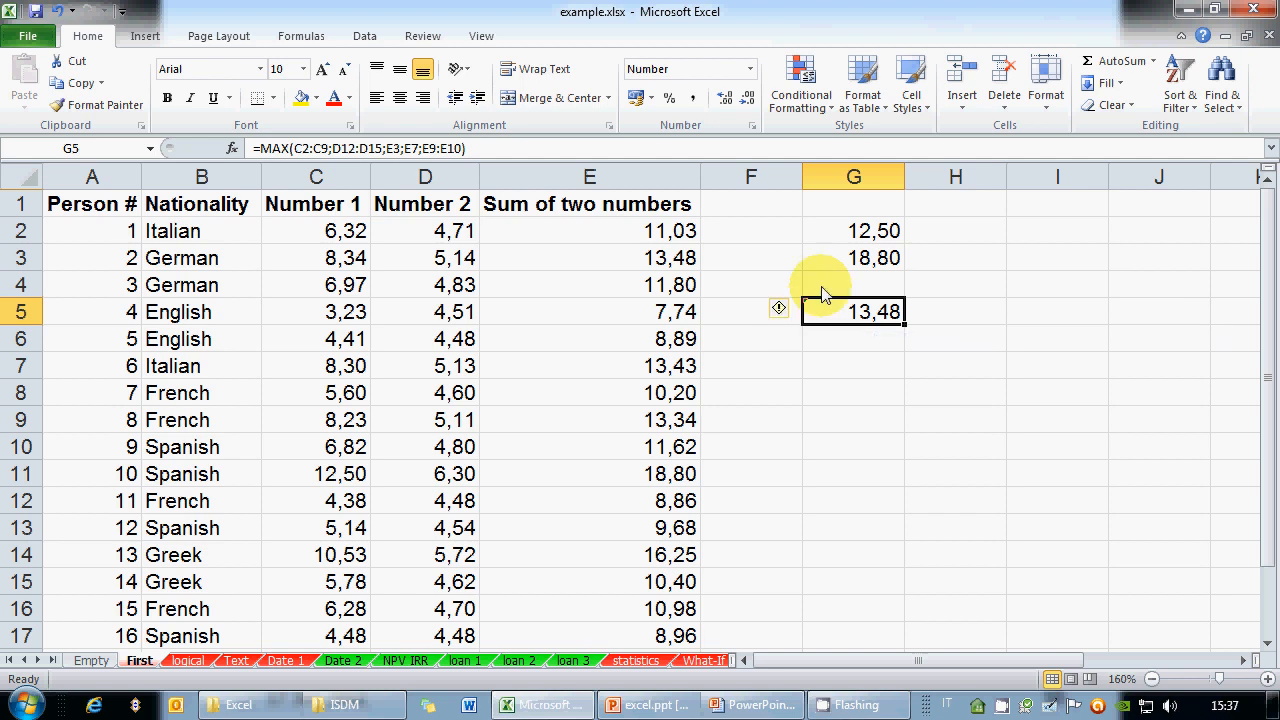
# Ignore the adjacent-cells error warning on G5 and review its referenced ranges
pyautogui.click(867, 372)
pyautogui.click(812, 311)
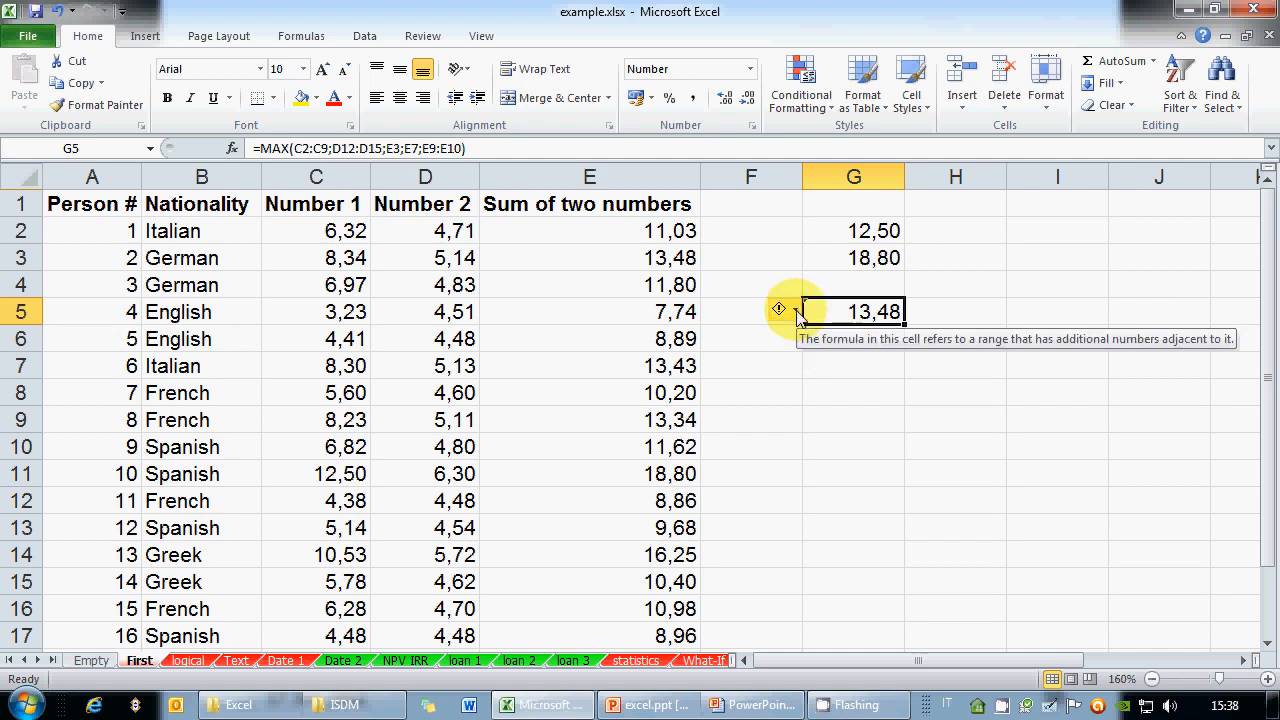
pyautogui.click(798, 313)
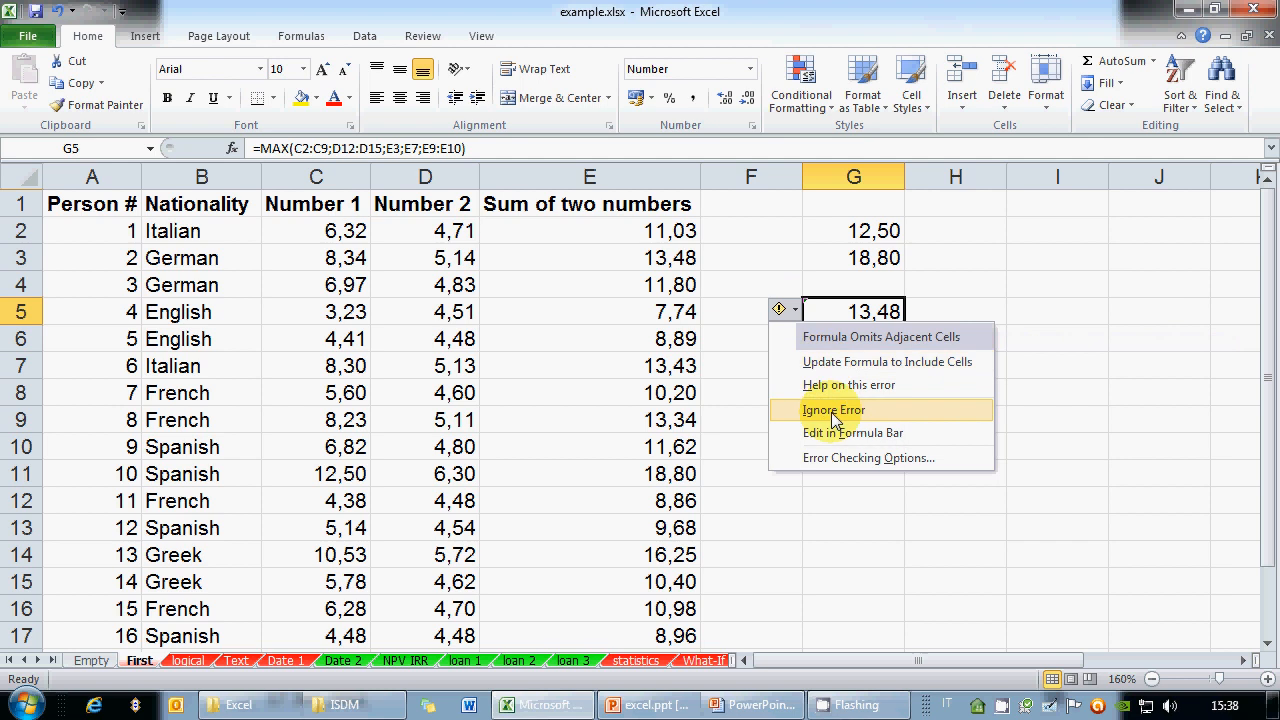
pyautogui.click(833, 410)
pyautogui.click(829, 362)
pyautogui.click(823, 308)
pyautogui.doubleClick(823, 308)
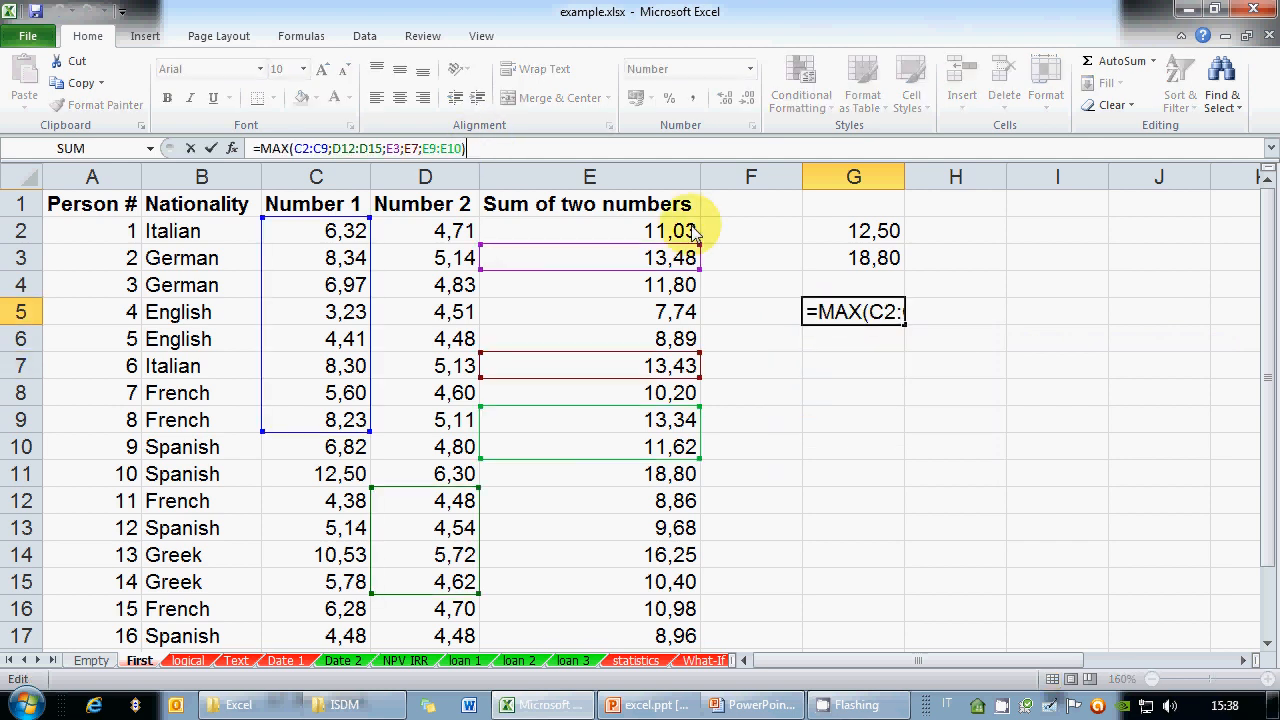
pyautogui.press('Return')
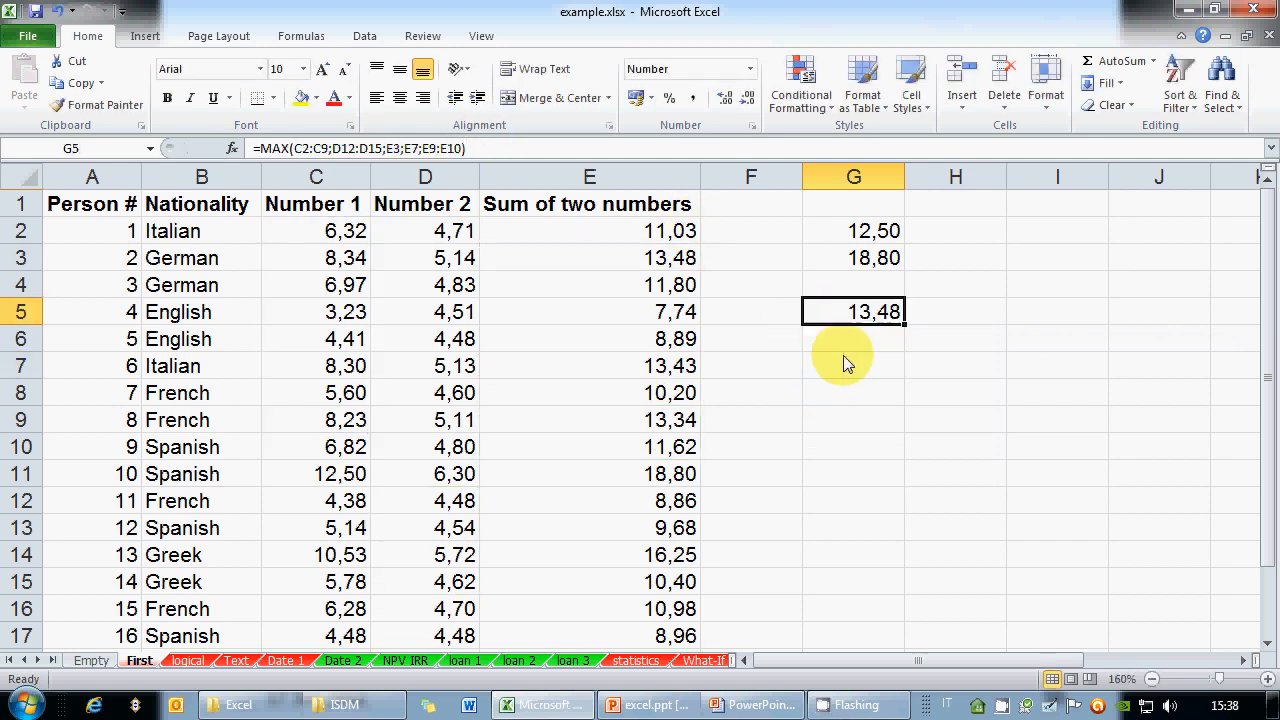
# View the PowerPoint slide listing MAX, MIN and SUM, then return to Excel
pyautogui.click(741, 705)
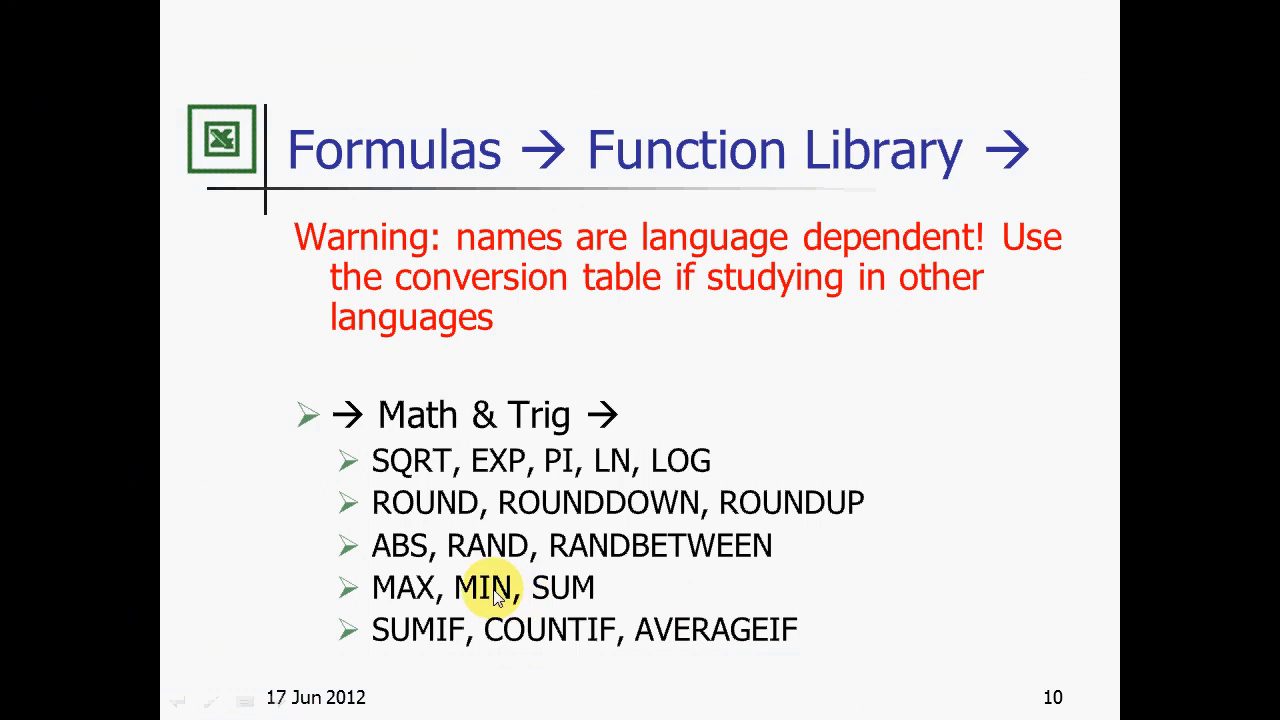
pyautogui.press('Escape')
pyautogui.click(600, 705)
pyautogui.scroll(-4, 854, 470)
pyautogui.scroll(1, 594, 463)
# Enter =MIN(C2:C19) in C21
pyautogui.click(323, 506)
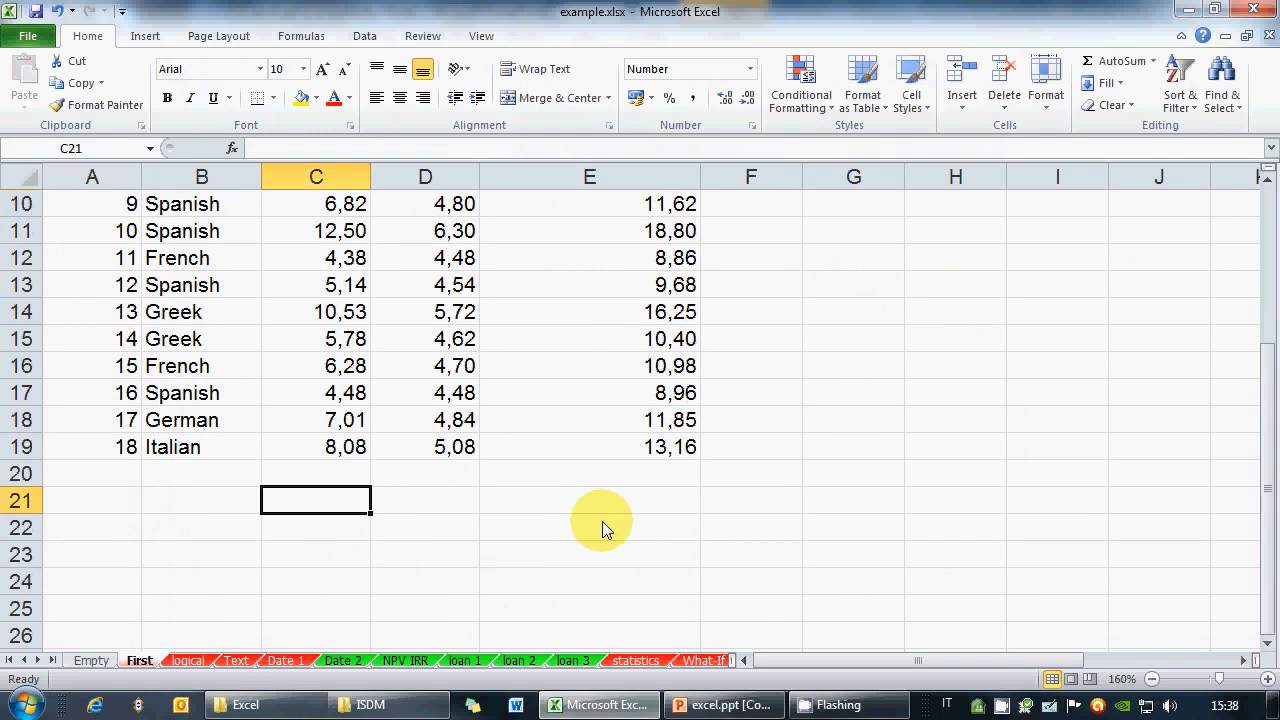
pyautogui.scroll(3, 600, 529)
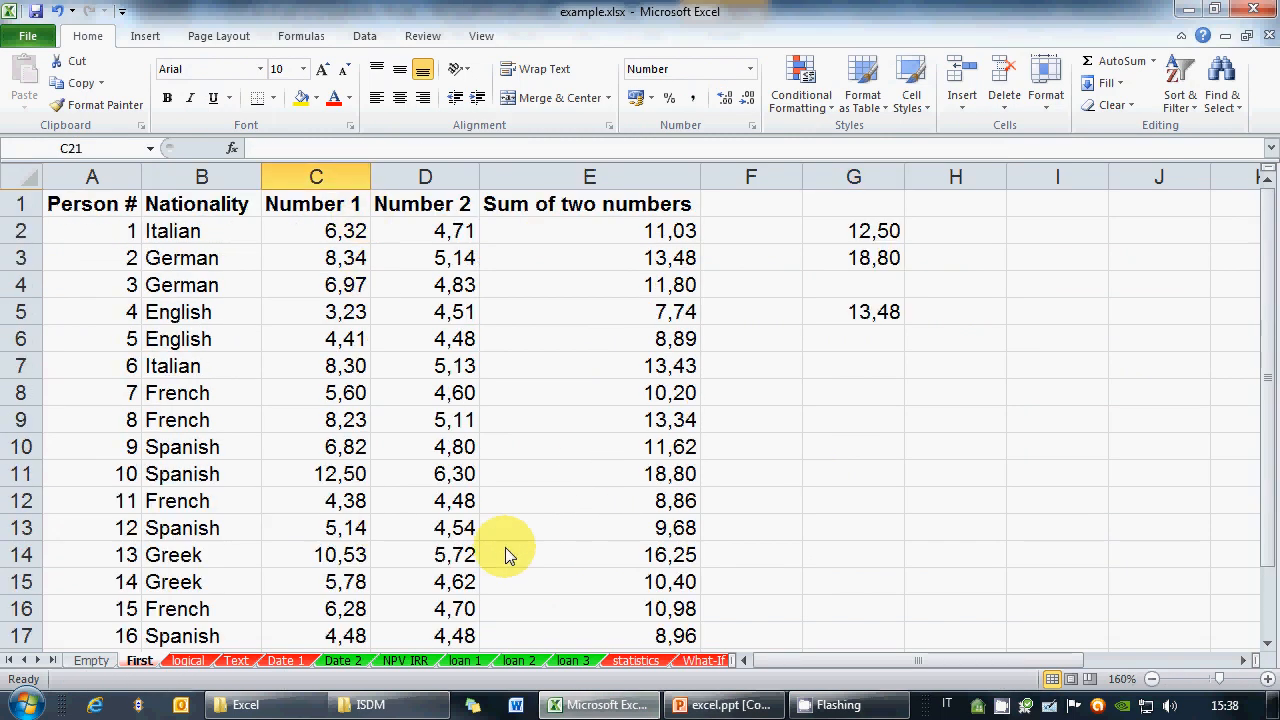
pyautogui.scroll(-3, 586, 465)
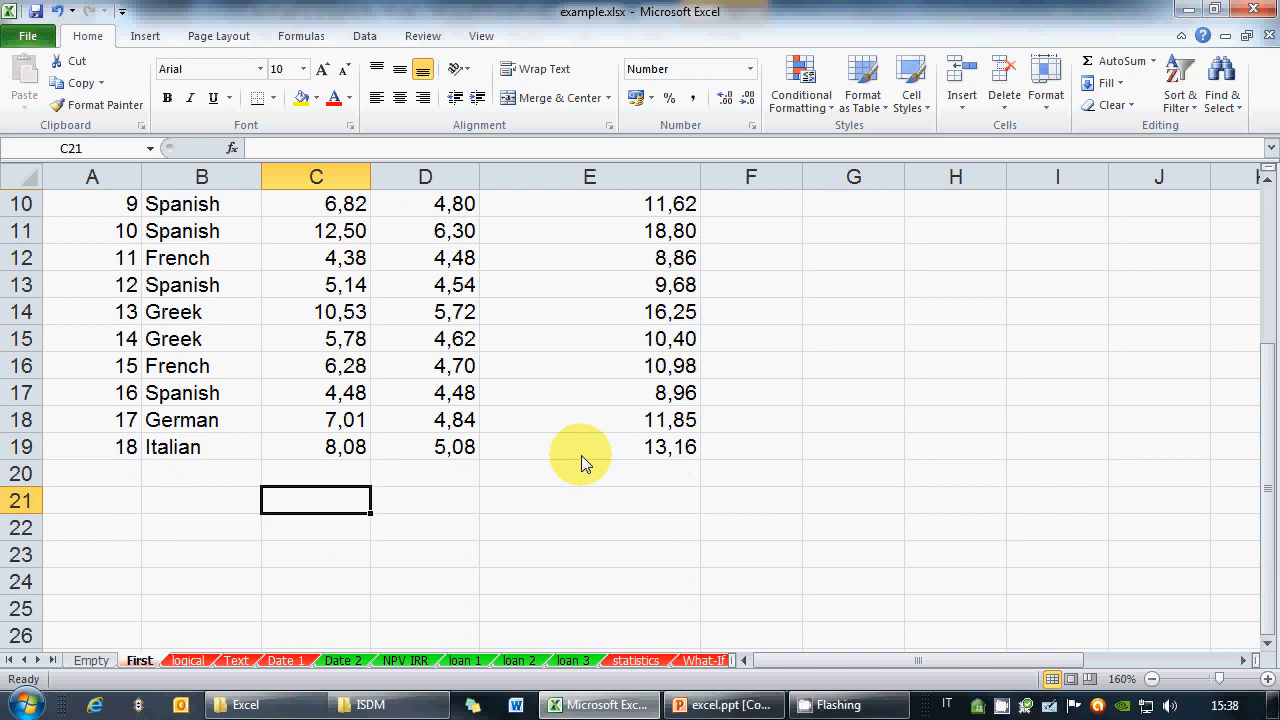
pyautogui.write('=MIN(')
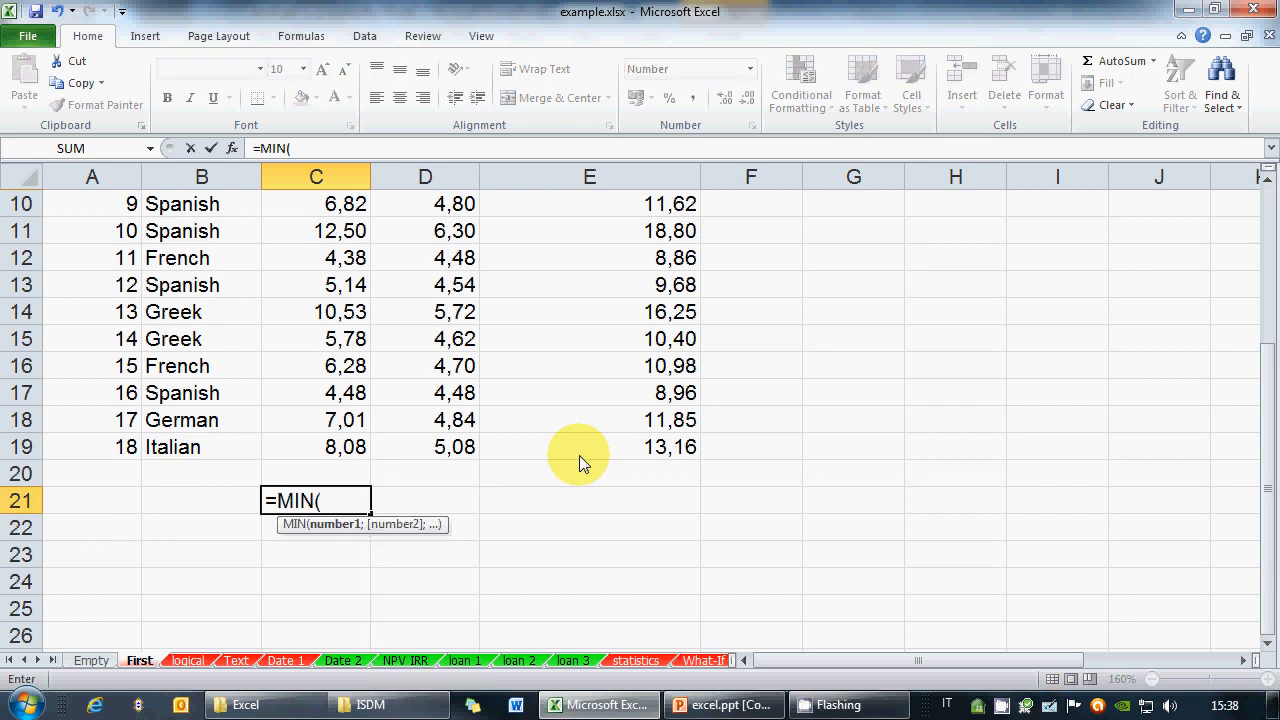
pyautogui.moveTo(368, 451); pyautogui.dragTo(336, 226)
pyautogui.scroll(-4, 390, 310)
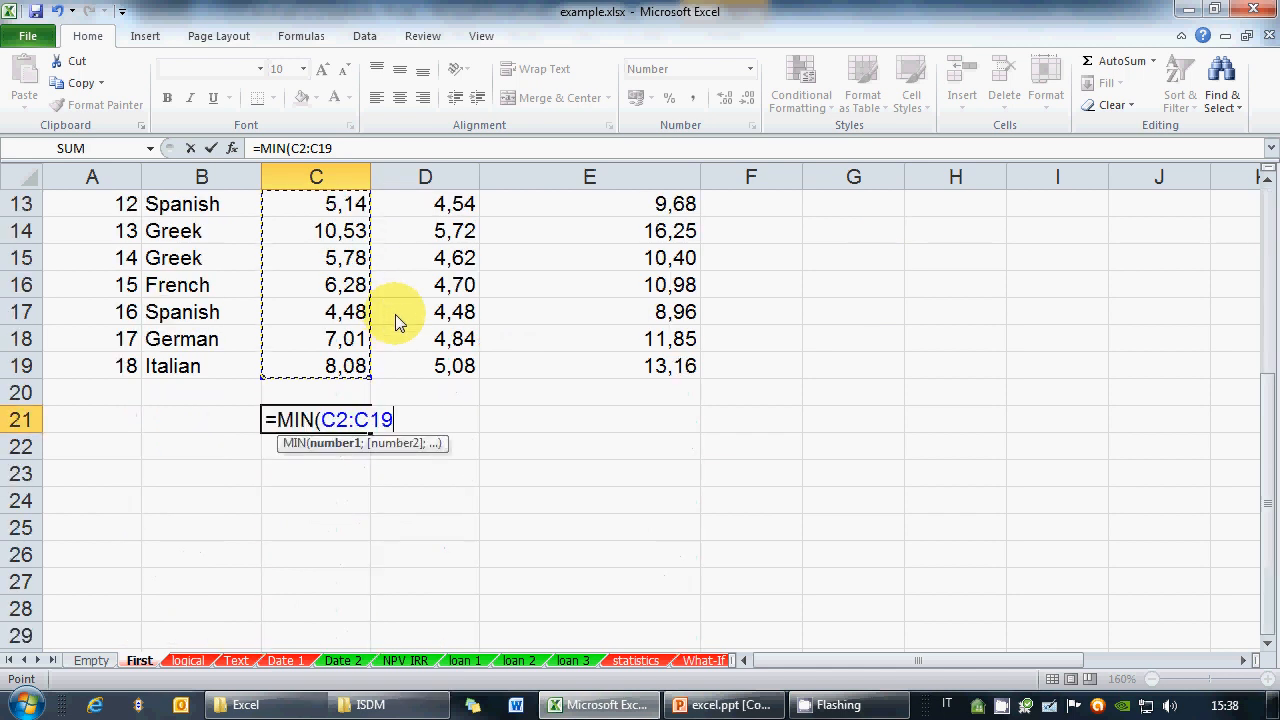
pyautogui.write(')')
pyautogui.scroll(4, 408, 350)
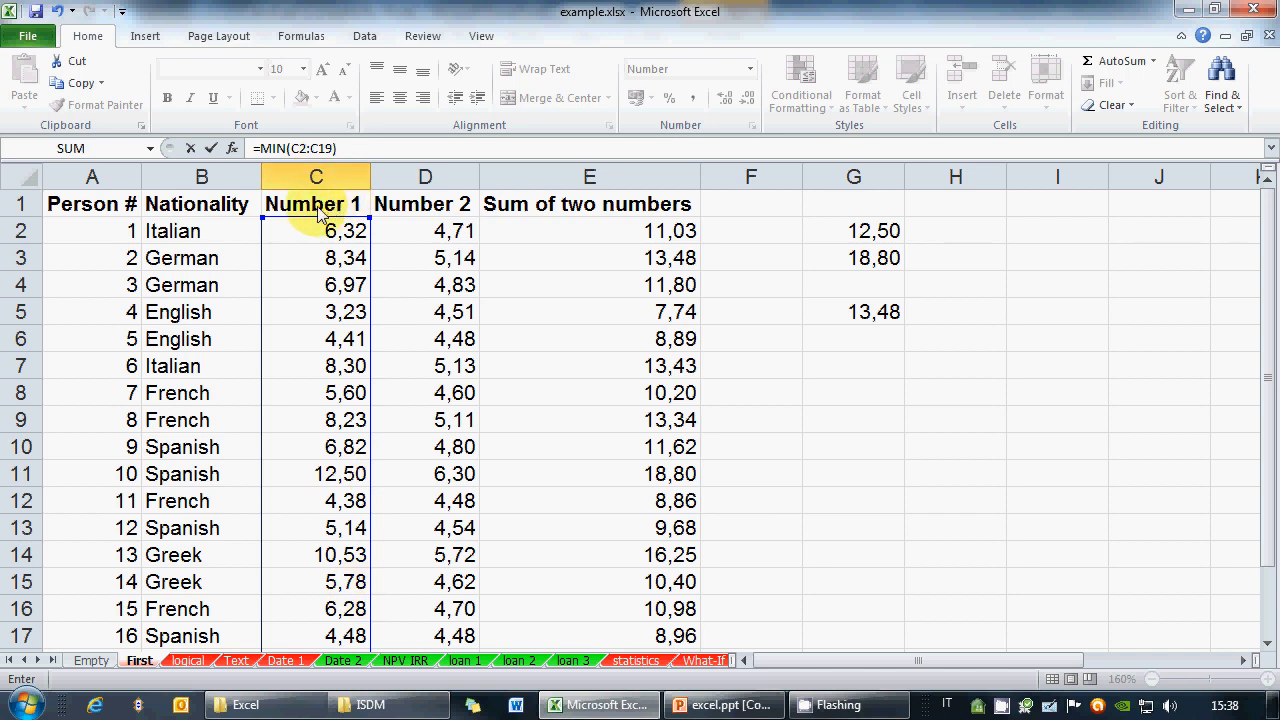
# Change C21's formula to =MIN(C1:C19), still showing 3,23
pyautogui.click(306, 149)
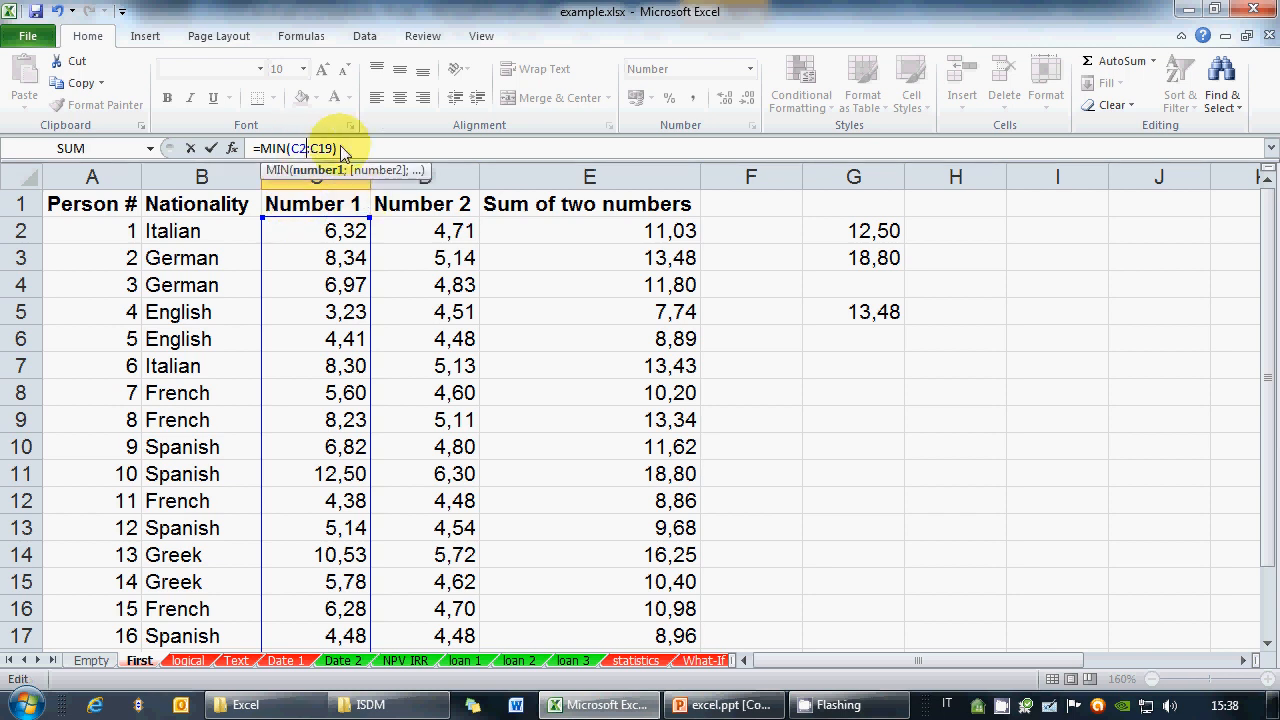
pyautogui.press('BackSpace')
pyautogui.write('1')
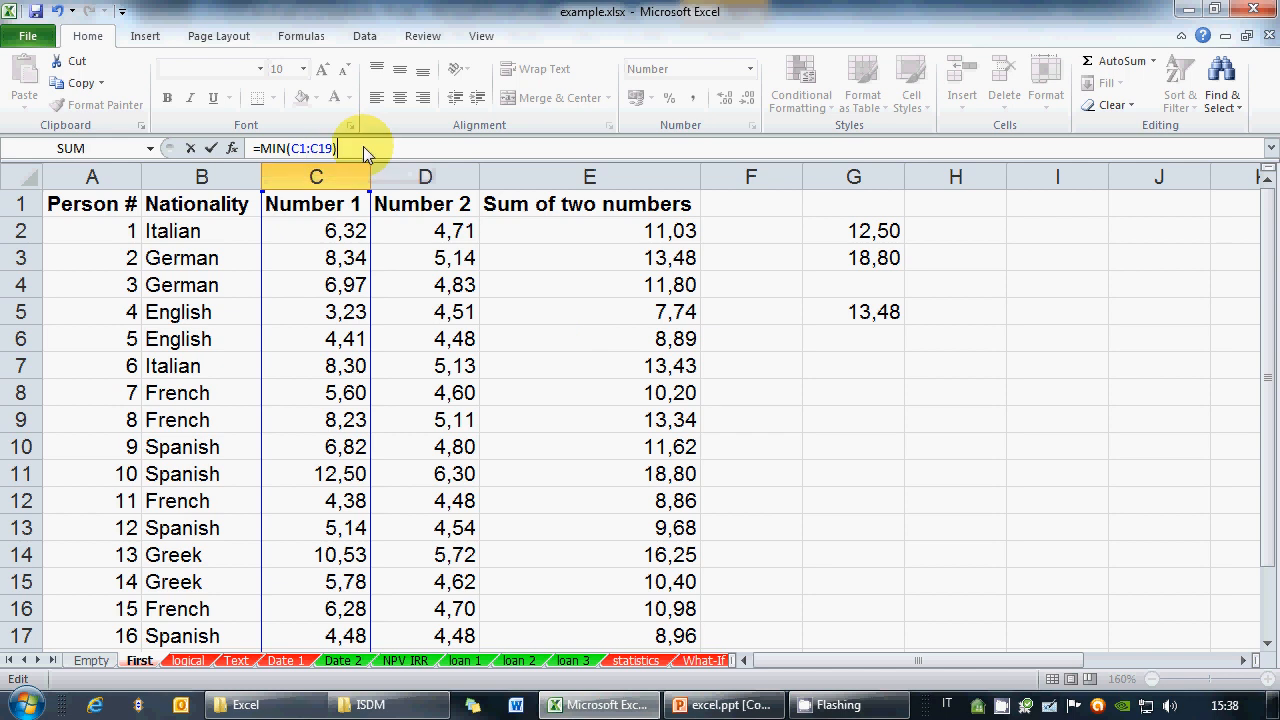
pyautogui.press('Return')
pyautogui.click(330, 606)
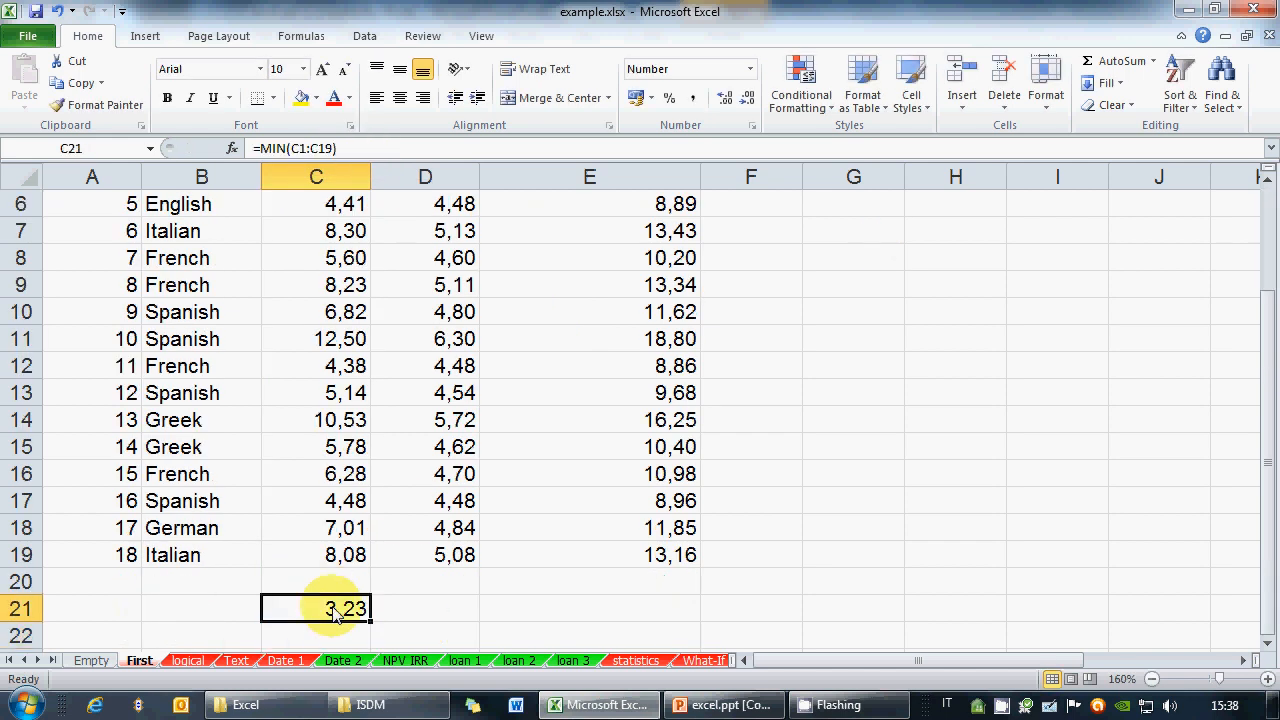
pyautogui.scroll(2, 406, 514)
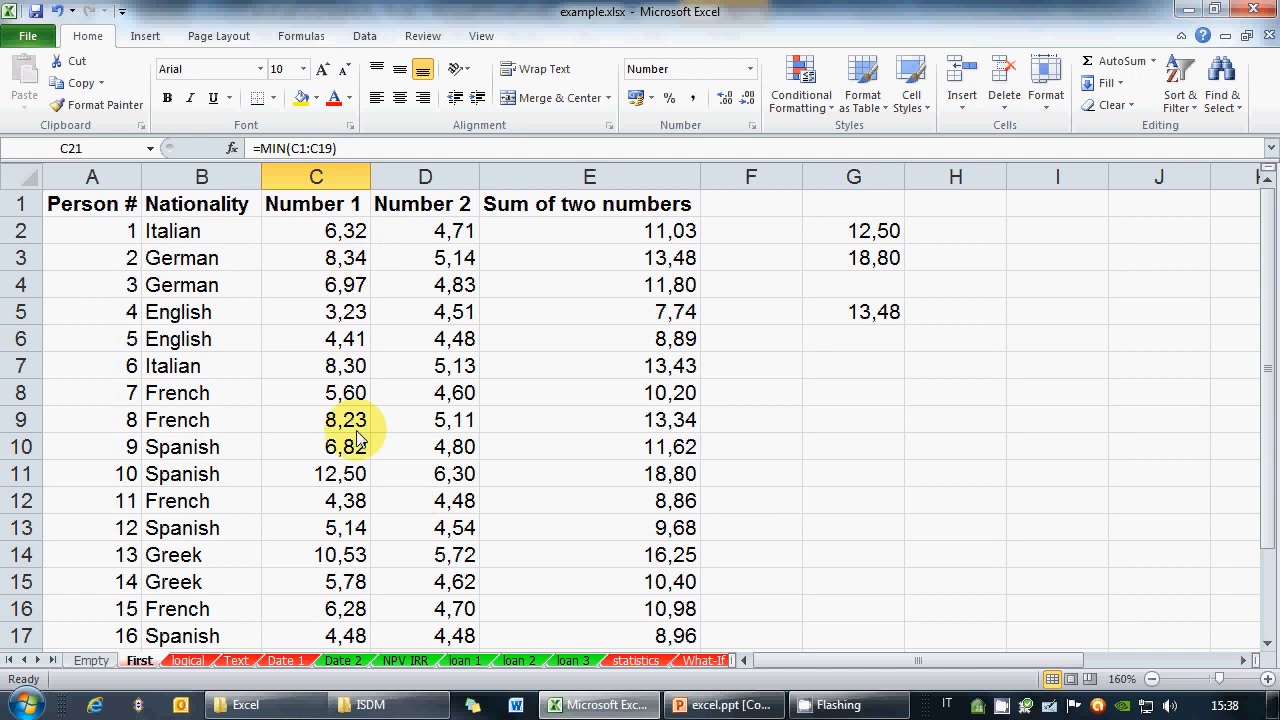
pyautogui.scroll(-2, 334, 503)
pyautogui.scroll(2, 350, 503)
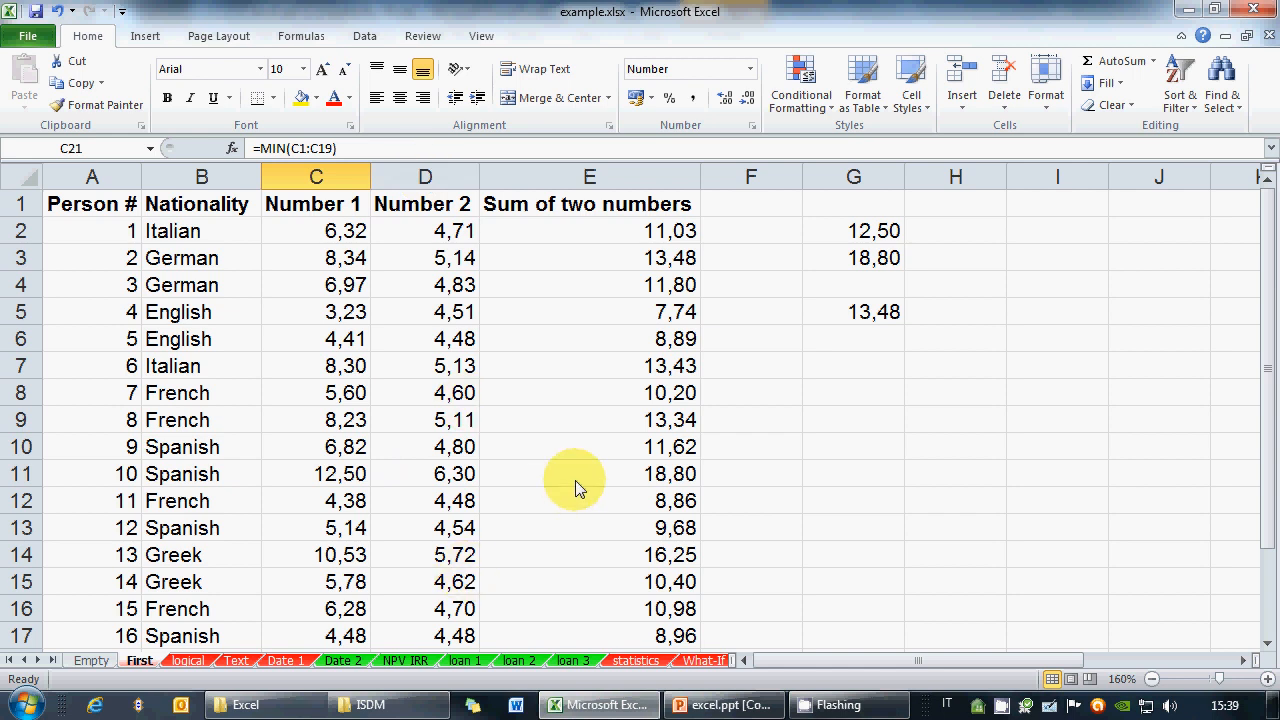
pyautogui.scroll(-3, 577, 487)
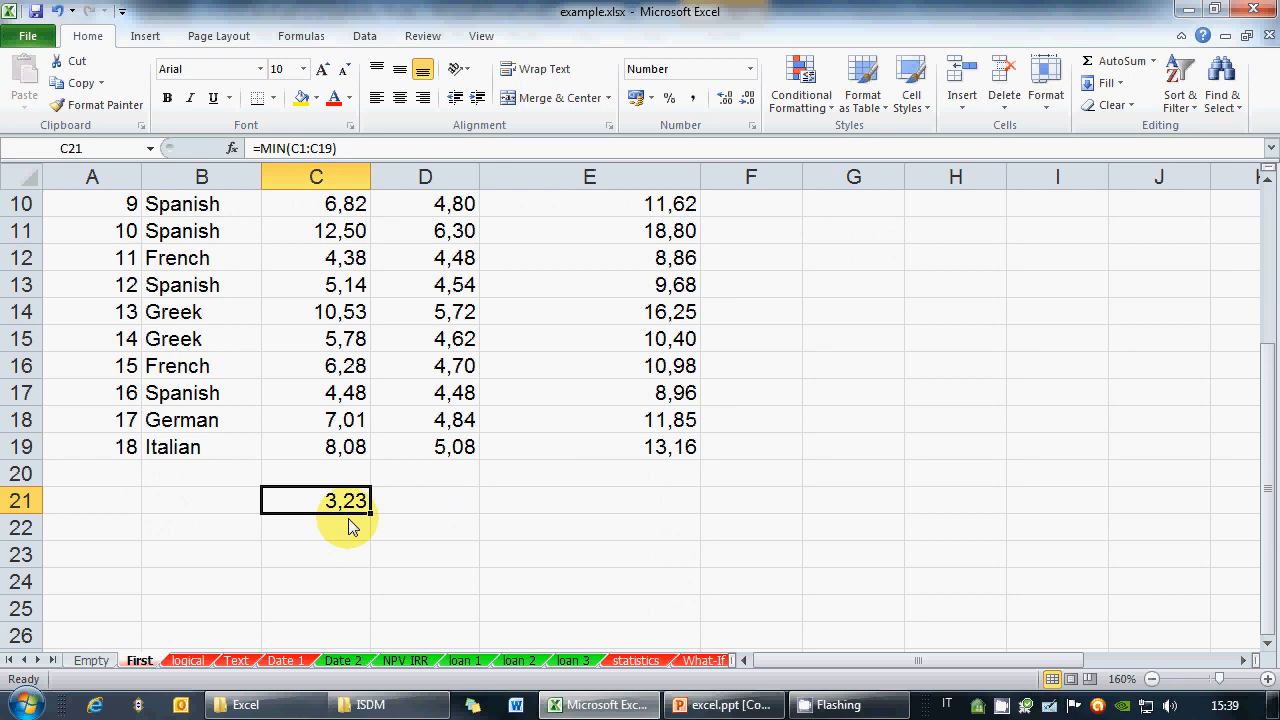
# Copy C21's MIN formula to D21 and E21, giving 4,48 and 7,74, and inspect both
pyautogui.moveTo(371, 513); pyautogui.dragTo(643, 517)
pyautogui.click(513, 513)
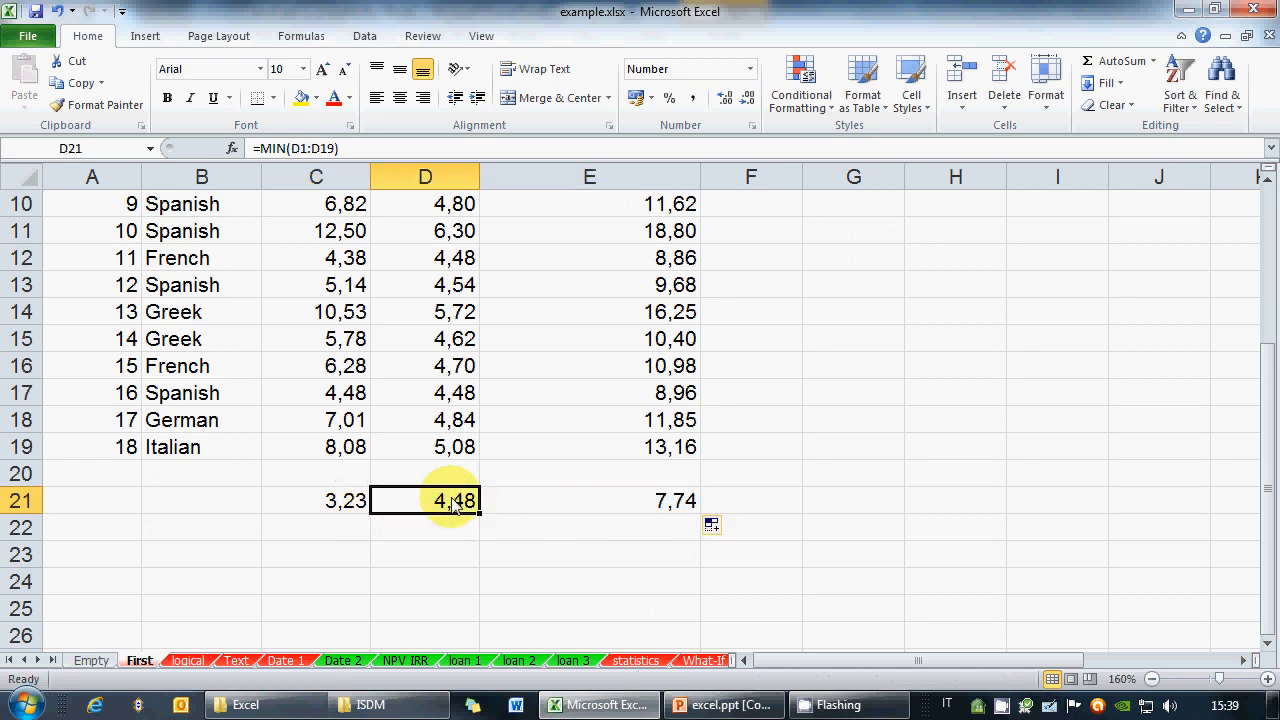
pyautogui.click(291, 148)
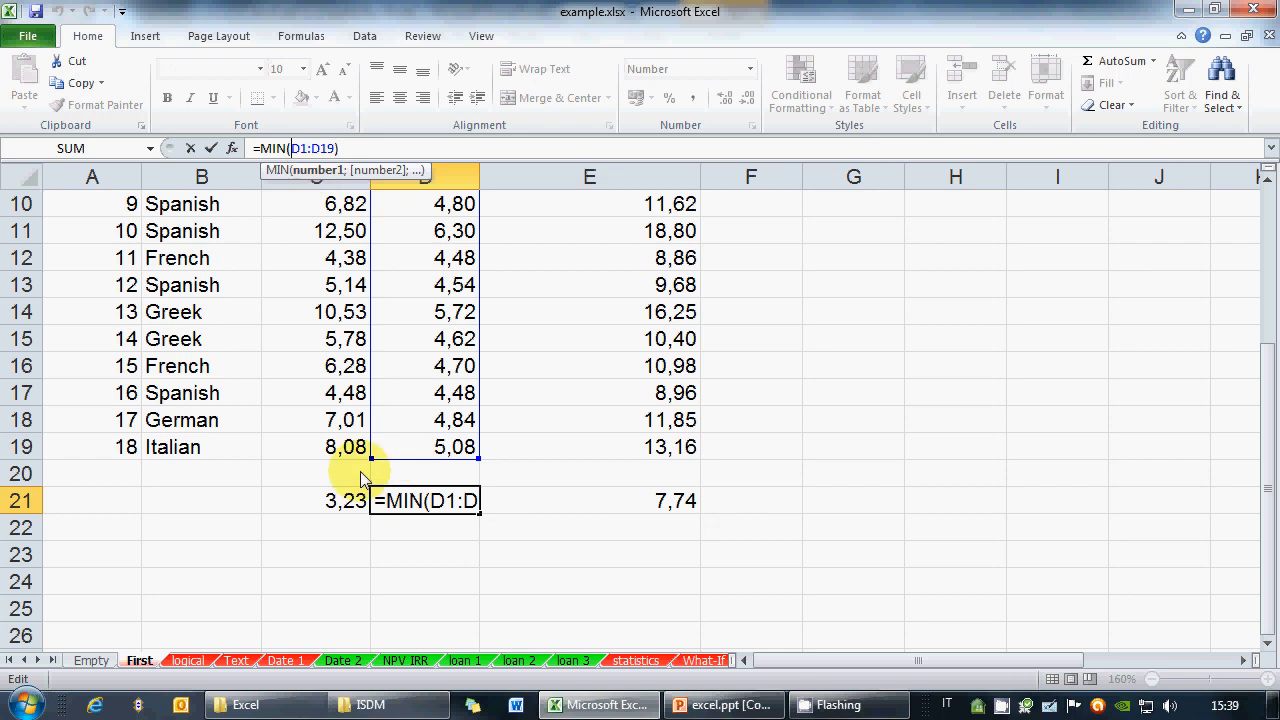
pyautogui.doubleClick(413, 515)
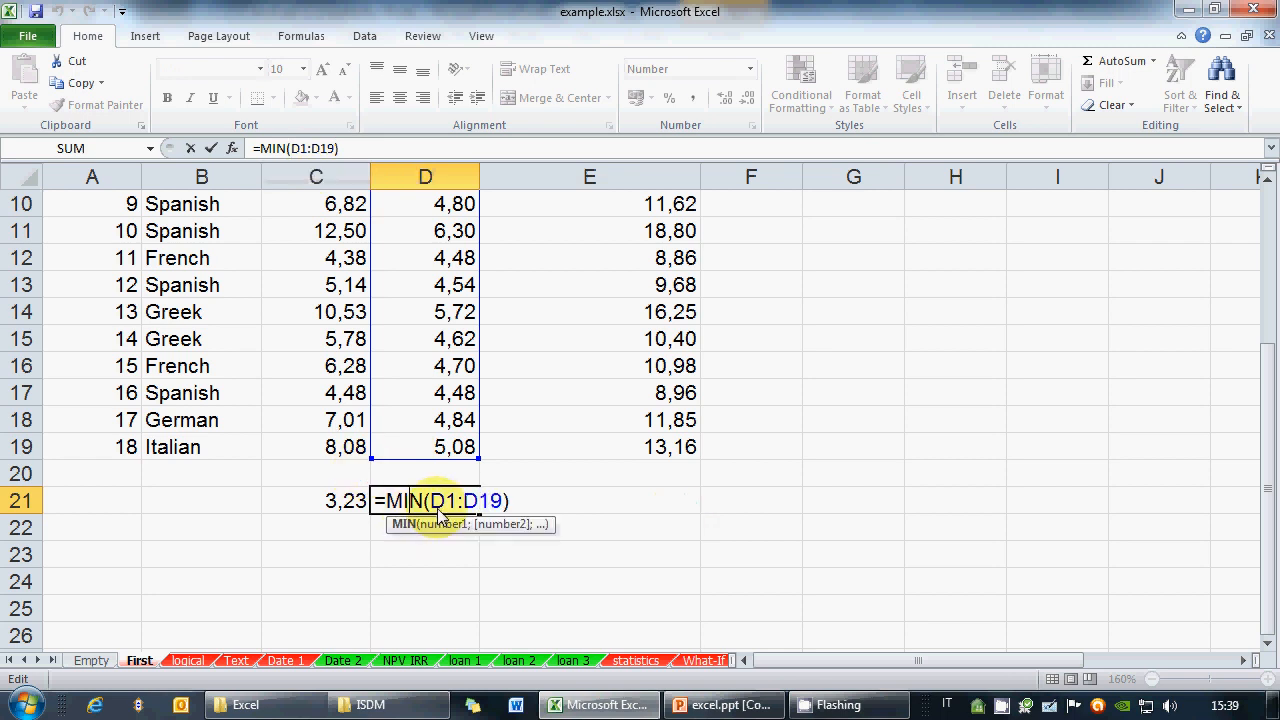
pyautogui.moveTo(432, 505)
pyautogui.mouseDown()
pyautogui.moveTo(478, 508)
pyautogui.moveTo(452, 505)
pyautogui.mouseUp()
pyautogui.click(462, 505)
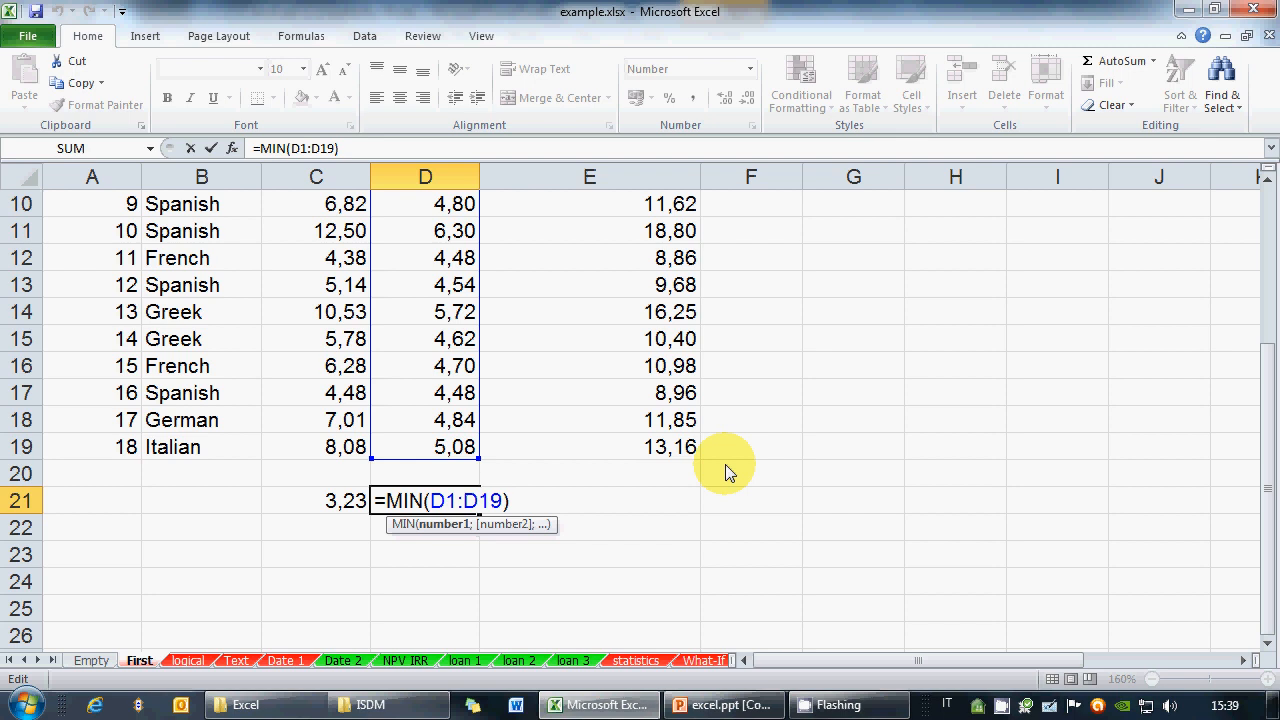
pyautogui.press('Tab')
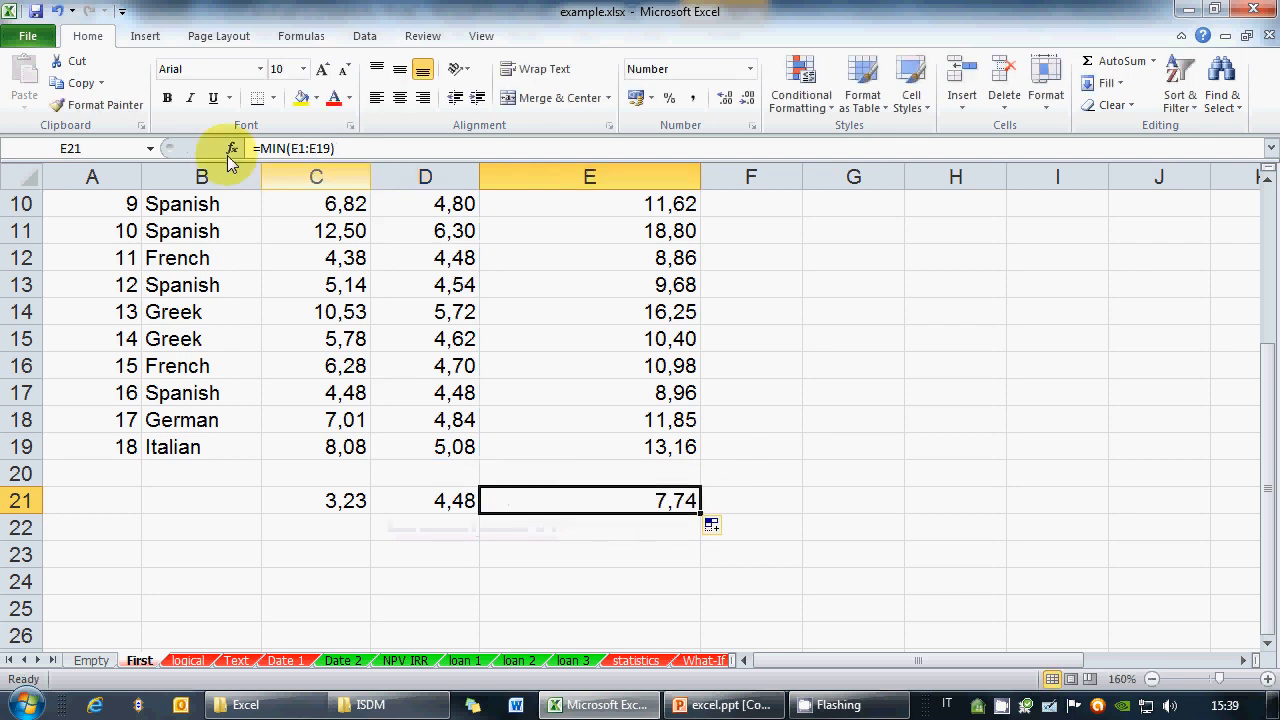
pyautogui.click(314, 147)
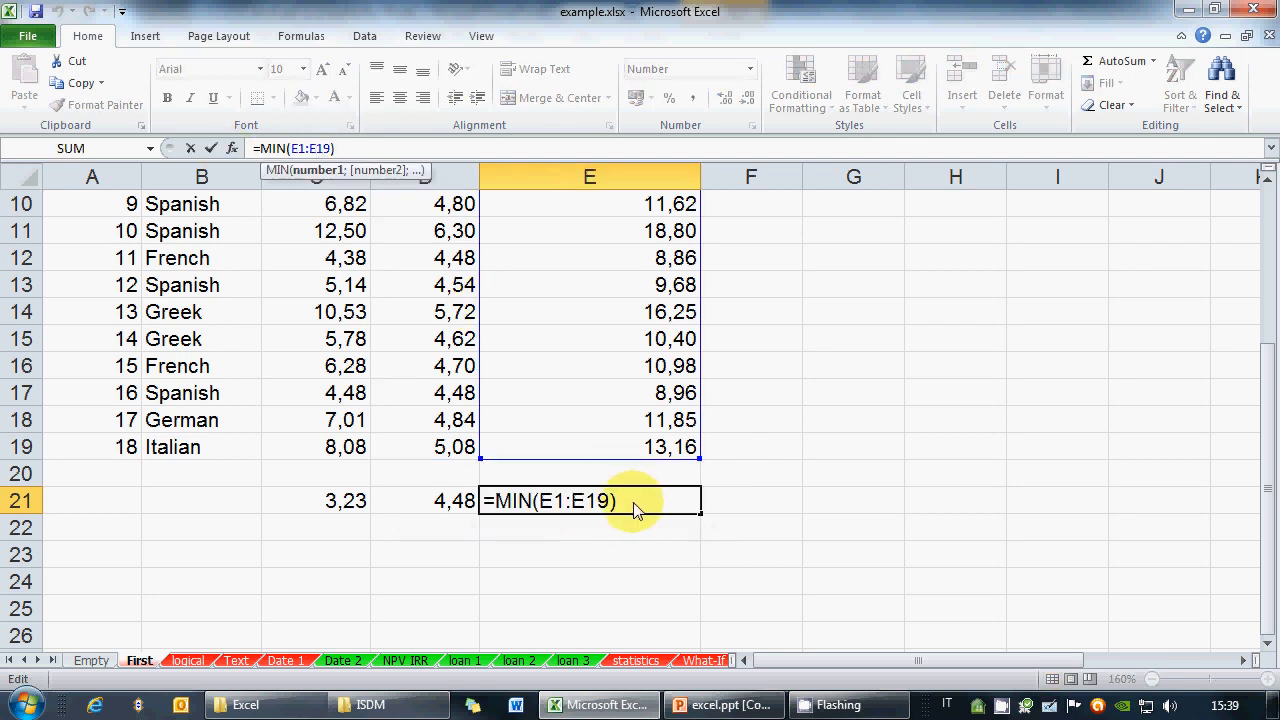
pyautogui.hotkey('ctrl', 'Return')
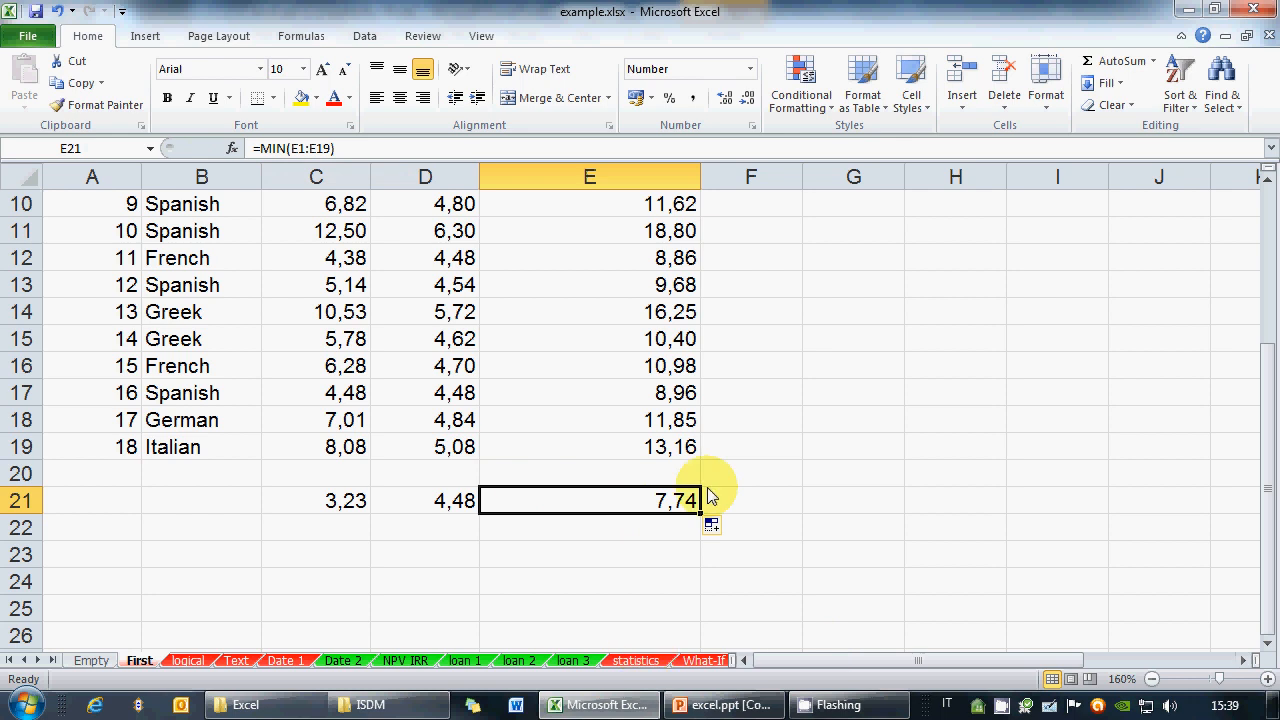
# Glance at the PowerPoint slides on function names, then return to the spreadsheet
pyautogui.click(722, 705)
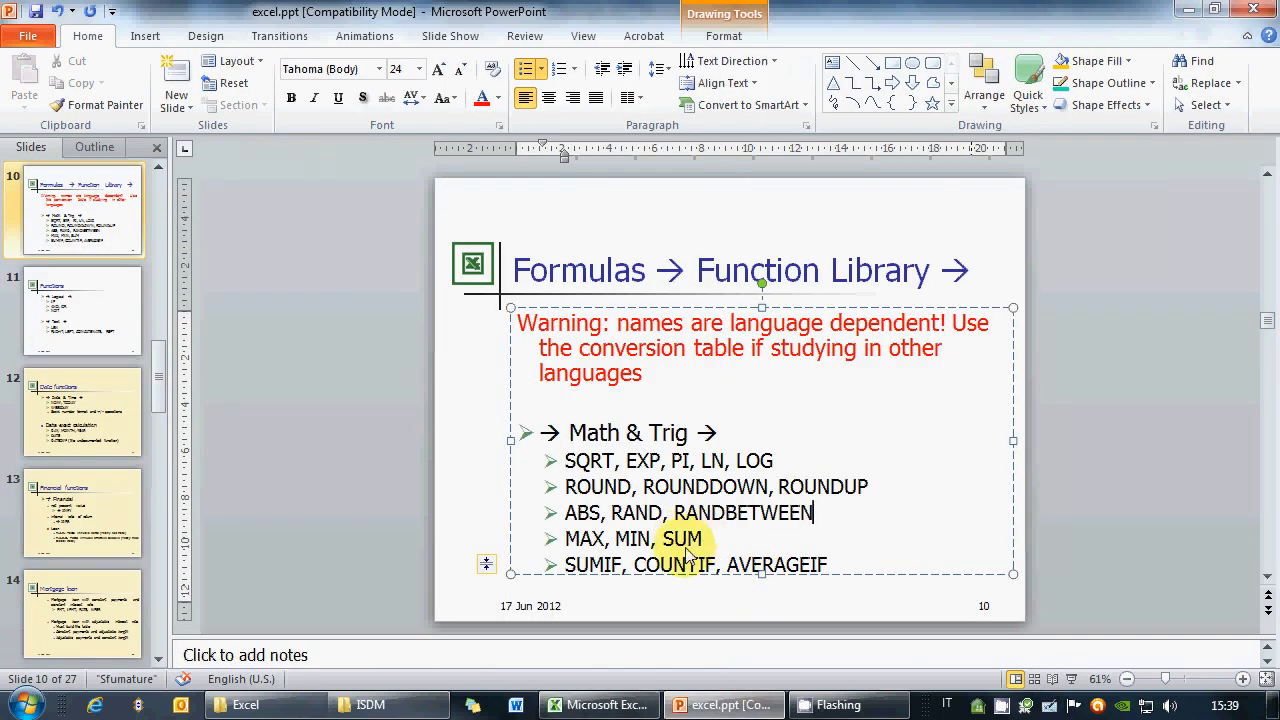
pyautogui.click(603, 705)
pyautogui.scroll(3, 740, 550)
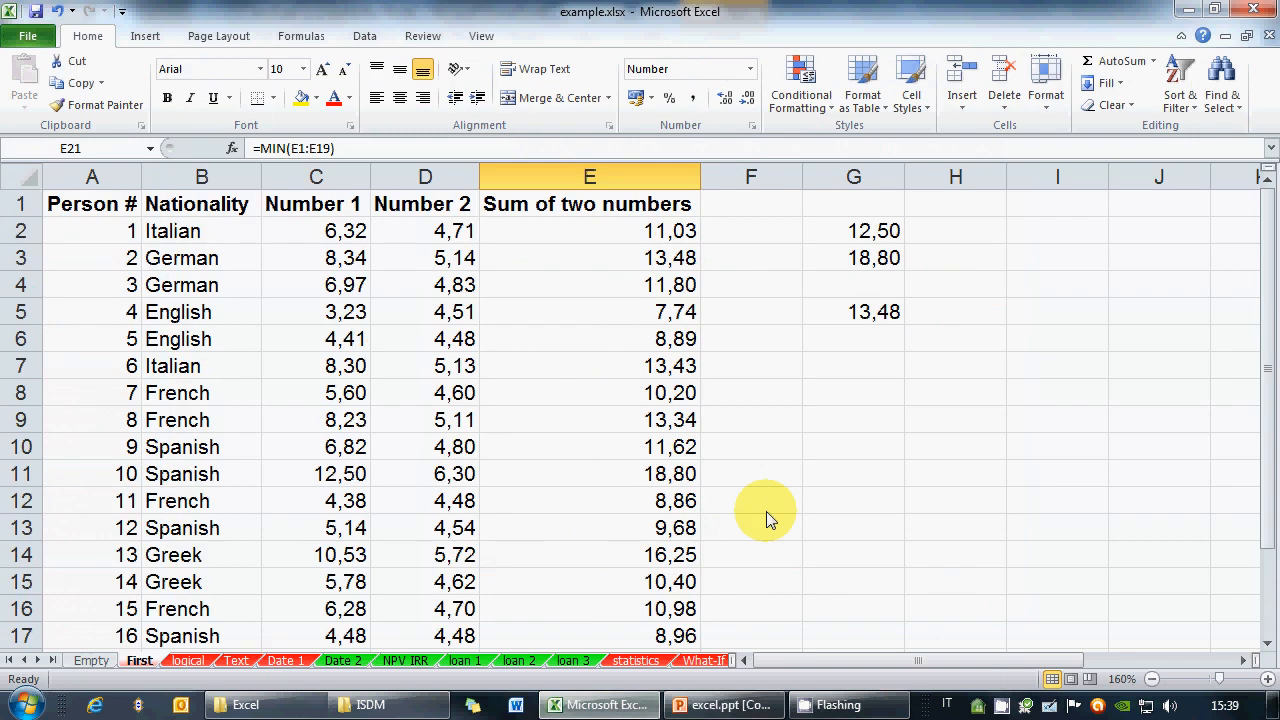
# Delete column G and its values
pyautogui.rightClick(853, 177)
pyautogui.click(906, 333)
pyautogui.scroll(-3, 417, 540)
pyautogui.moveTo(345, 502); pyautogui.dragTo(629, 509)
# Total C2:C19 in C23 with =SUM, giving 122,40, and copy it to D23 for 88,07
pyautogui.click(337, 553)
pyautogui.write('=SUM(')
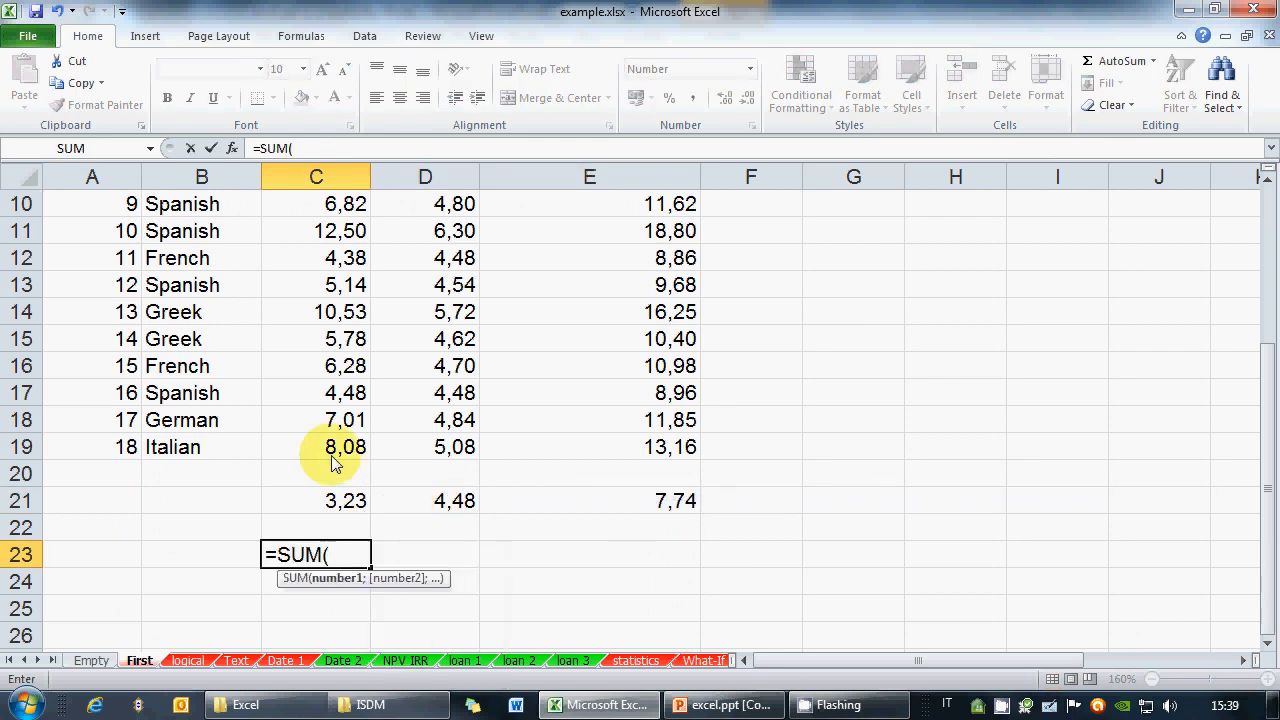
pyautogui.moveTo(338, 447); pyautogui.dragTo(333, 208)
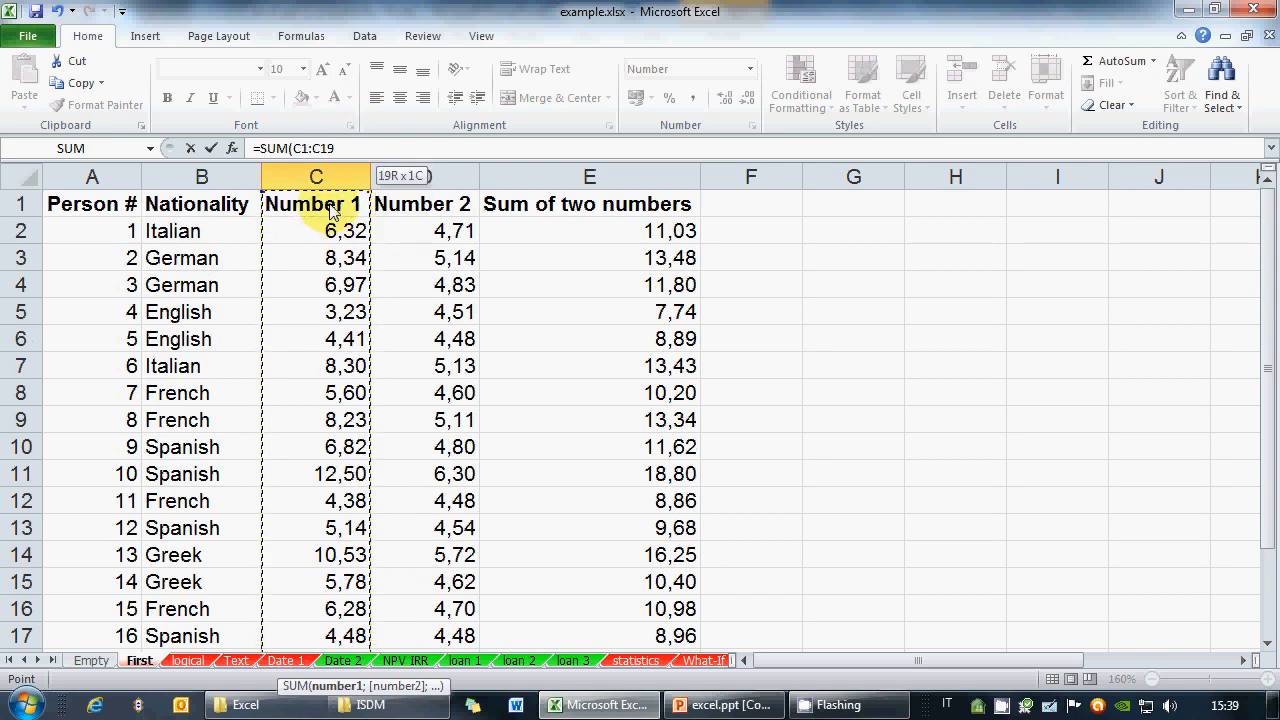
pyautogui.moveTo(333, 208); pyautogui.dragTo(333, 230)
pyautogui.click(361, 147)
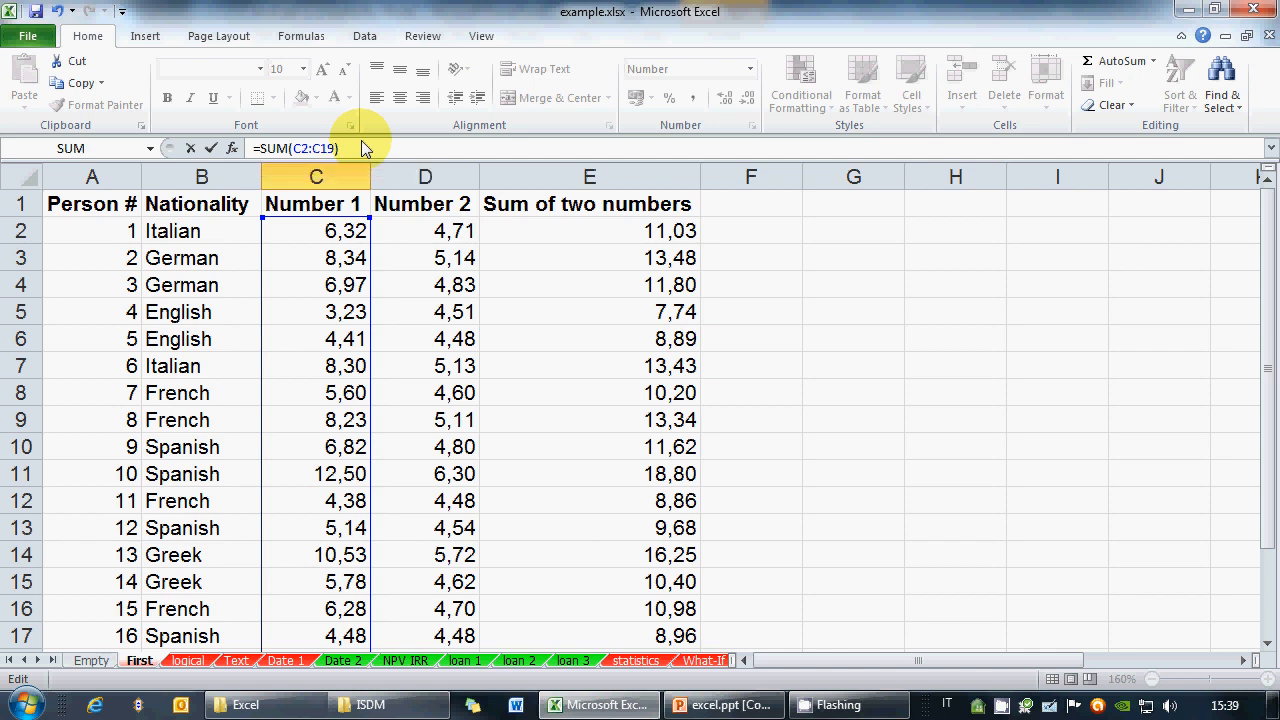
pyautogui.press('Return')
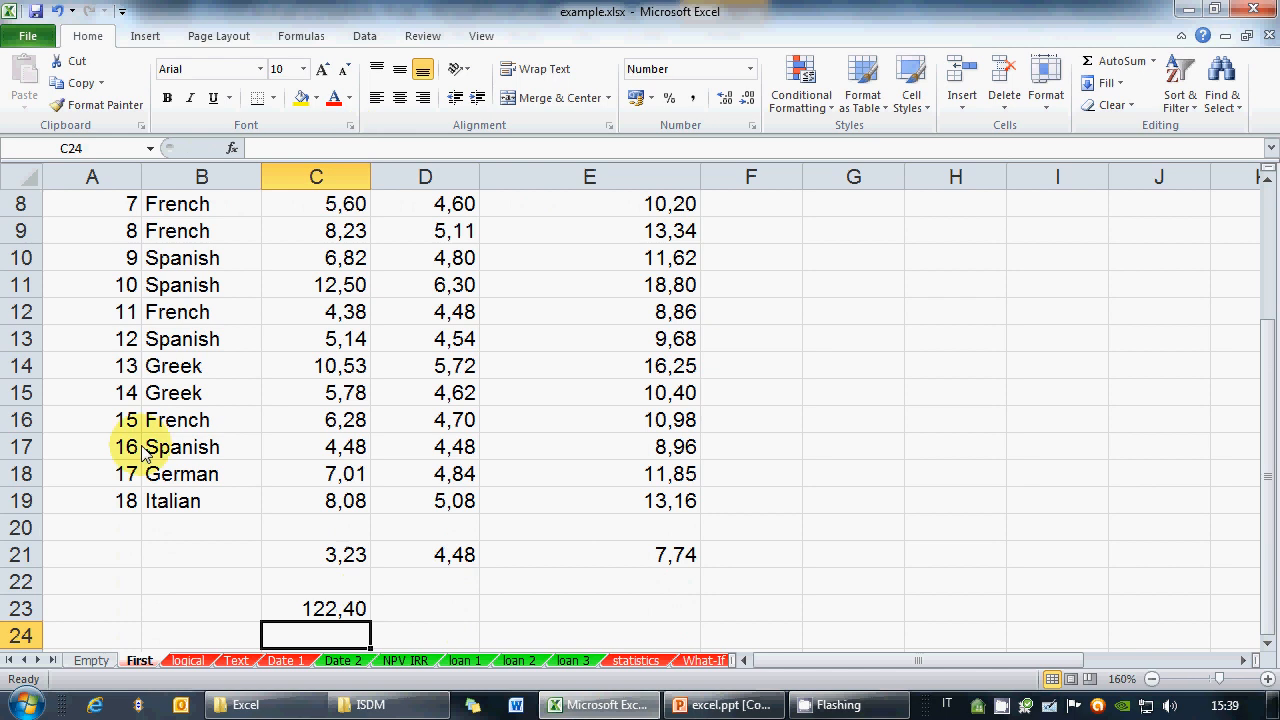
pyautogui.click(362, 612)
pyautogui.moveTo(371, 621); pyautogui.dragTo(585, 623)
pyautogui.click(478, 624)
# Extend the E23 SUM formula with extra arguments D12, C14:C16 and -23
pyautogui.click(585, 628)
pyautogui.press('F2')
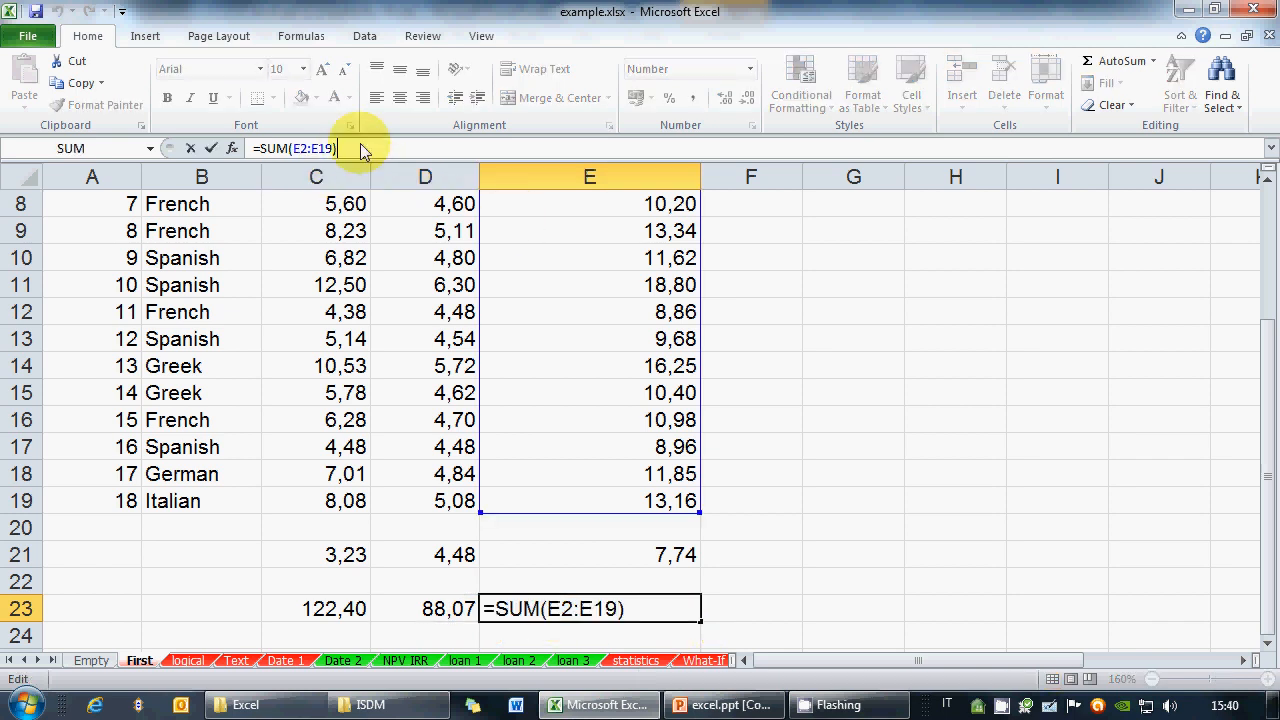
pyautogui.click(370, 147)
pyautogui.press('BackSpace')
pyautogui.write(';')
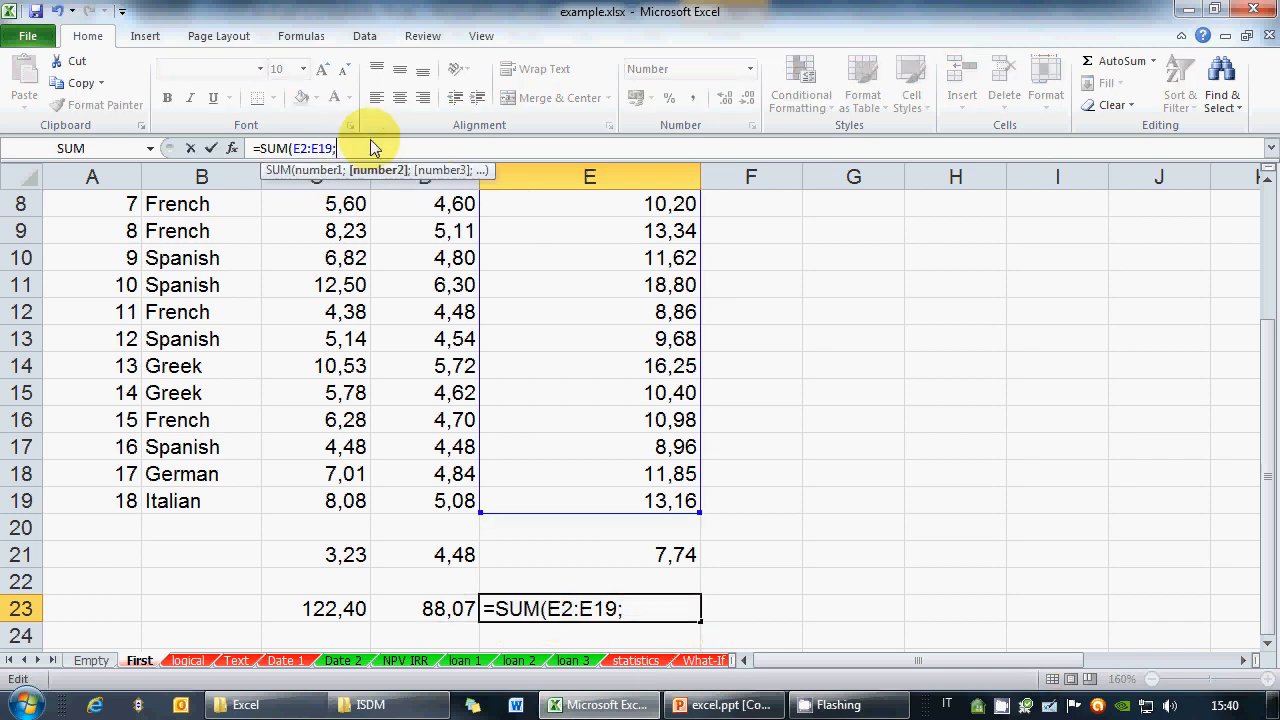
pyautogui.click(440, 312)
pyautogui.write(';')
pyautogui.moveTo(335, 366); pyautogui.dragTo(350, 420)
pyautogui.write(';')
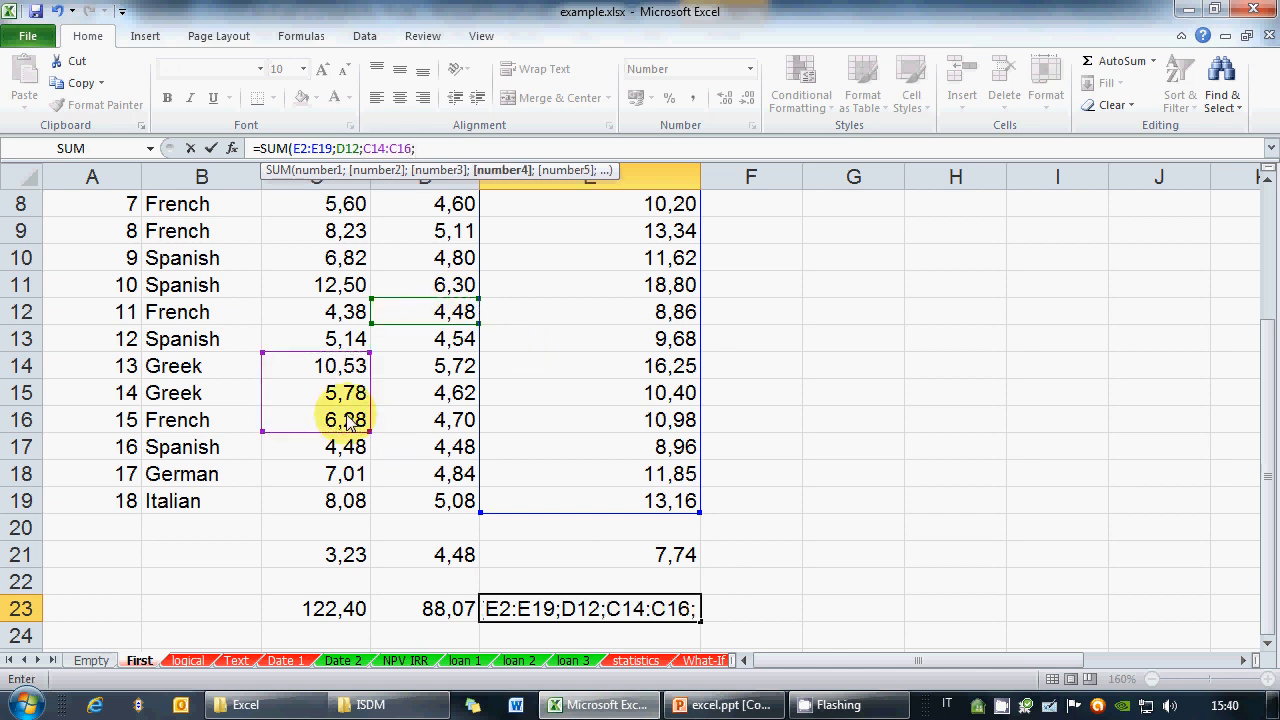
pyautogui.write('-2')
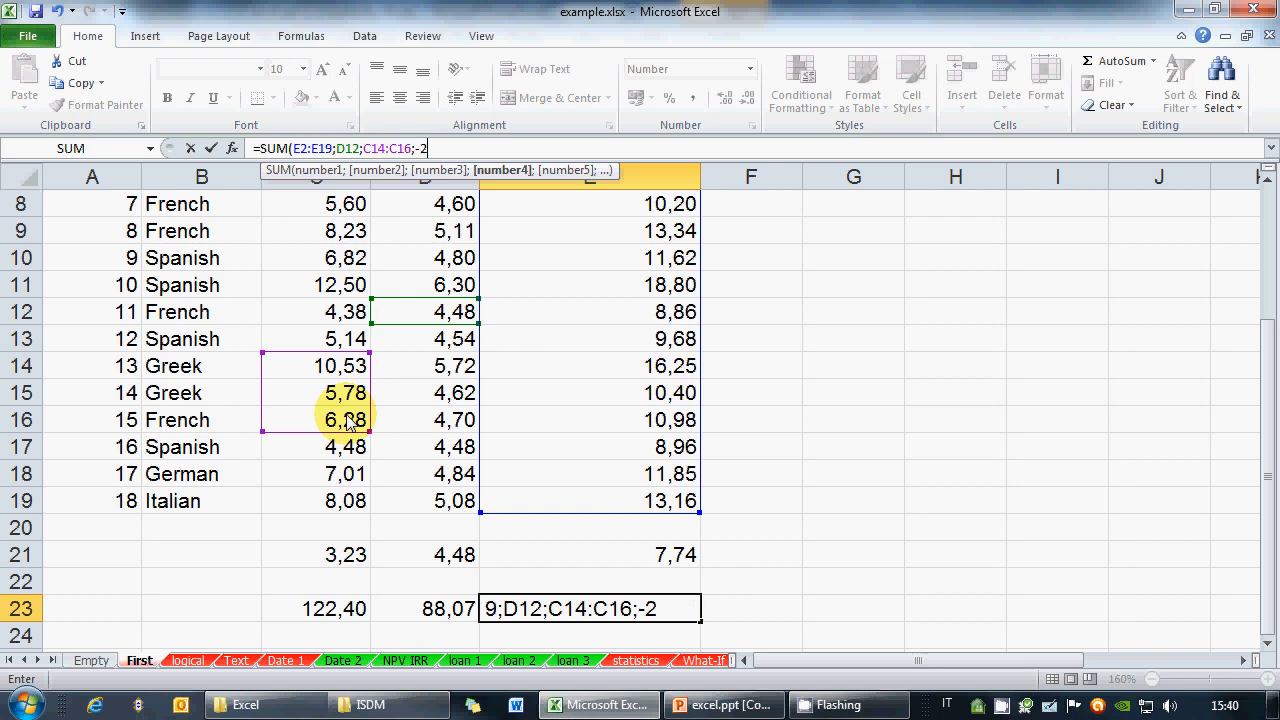
pyautogui.write('3)')
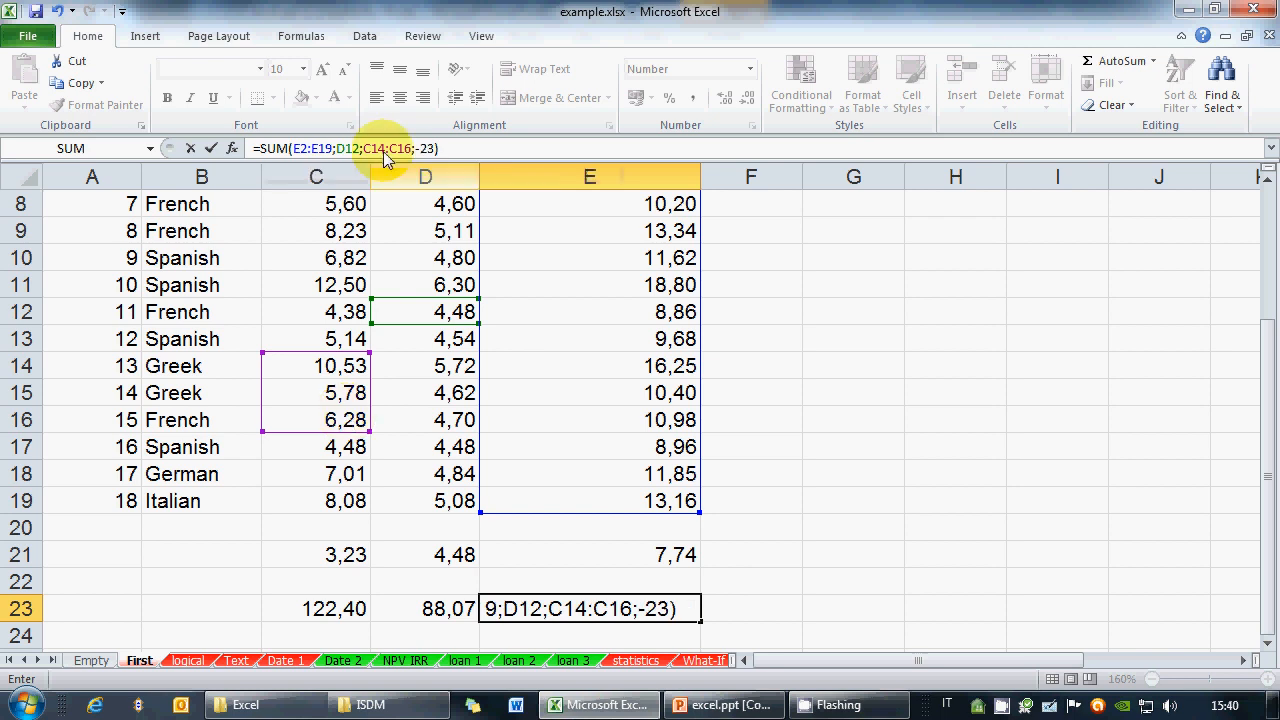
pyautogui.click(597, 617)
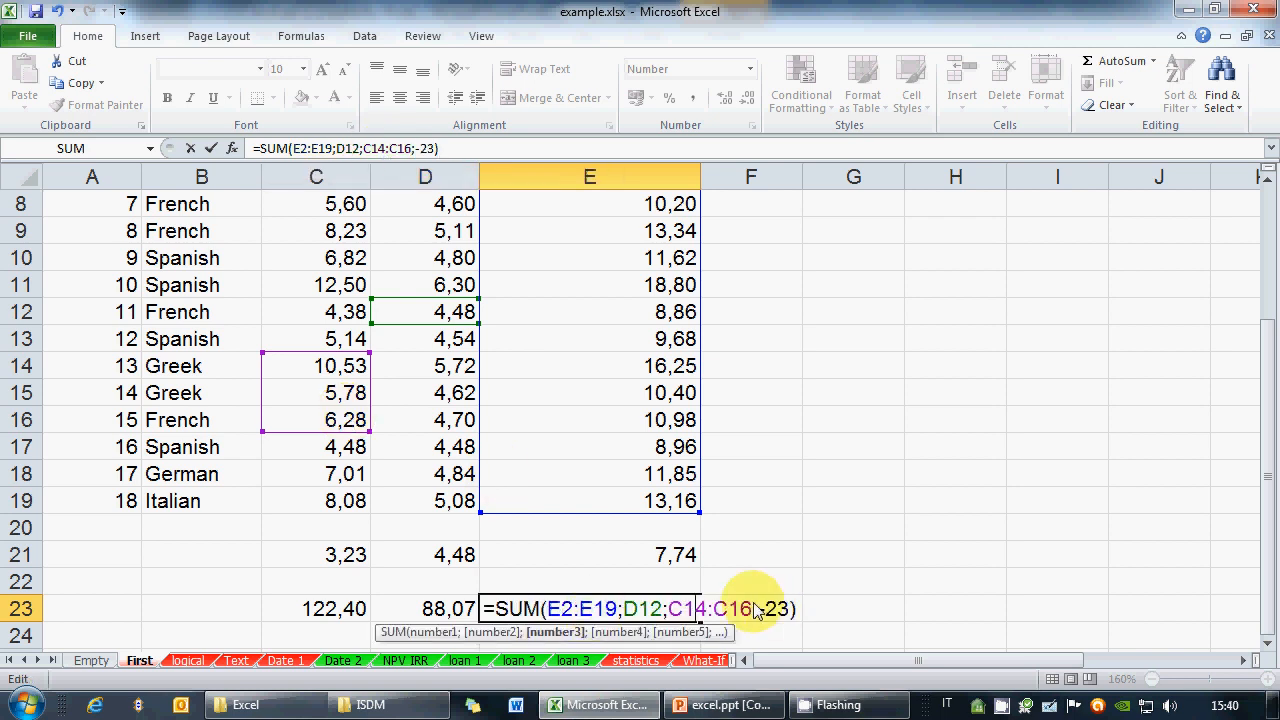
pyautogui.click(800, 610)
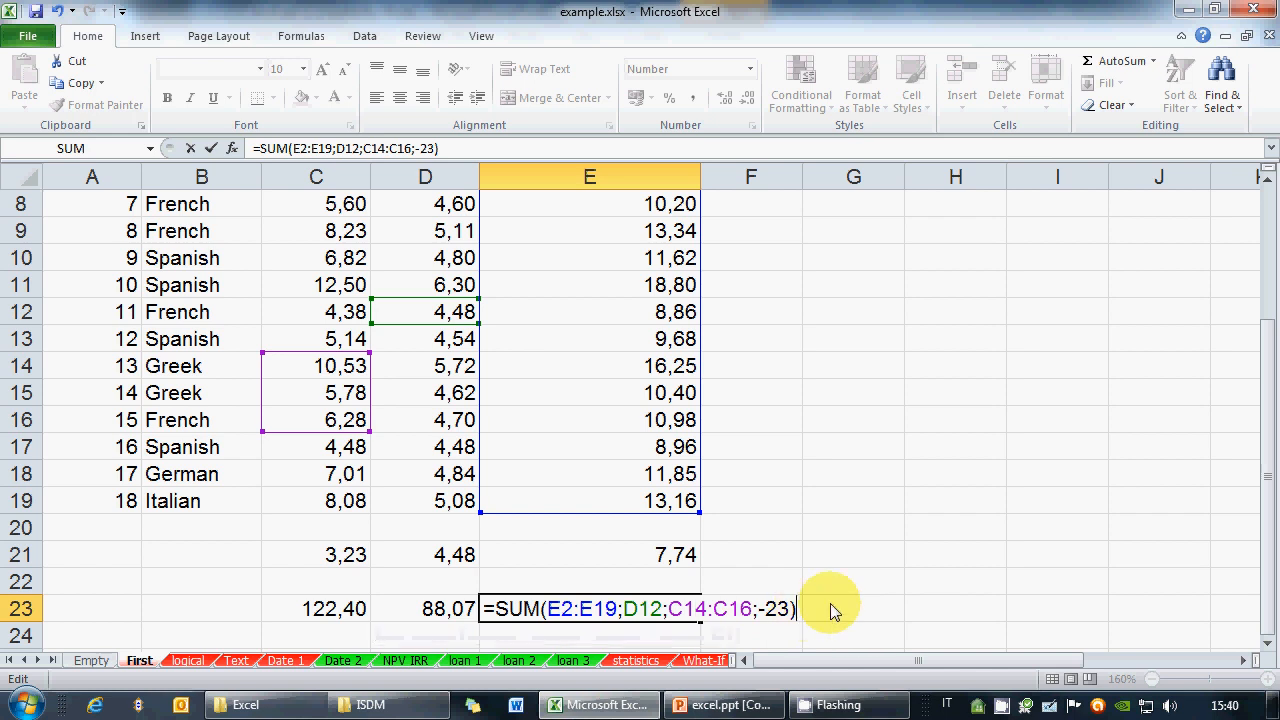
pyautogui.hotkey('ctrl', 'Return')
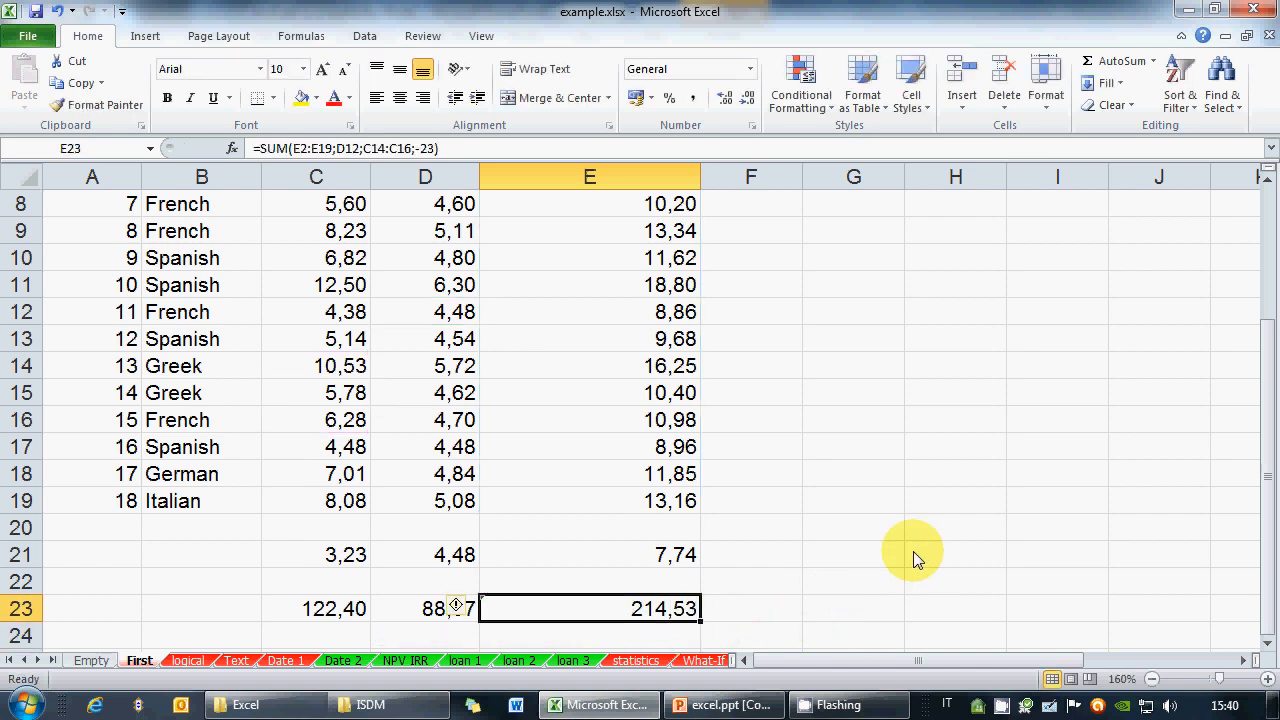
# Clear the D23 total and inspect C23's =SUM(C2:C19) formula
pyautogui.press('Left')
pyautogui.press('Delete')
pyautogui.press('Left')
pyautogui.press('F2')
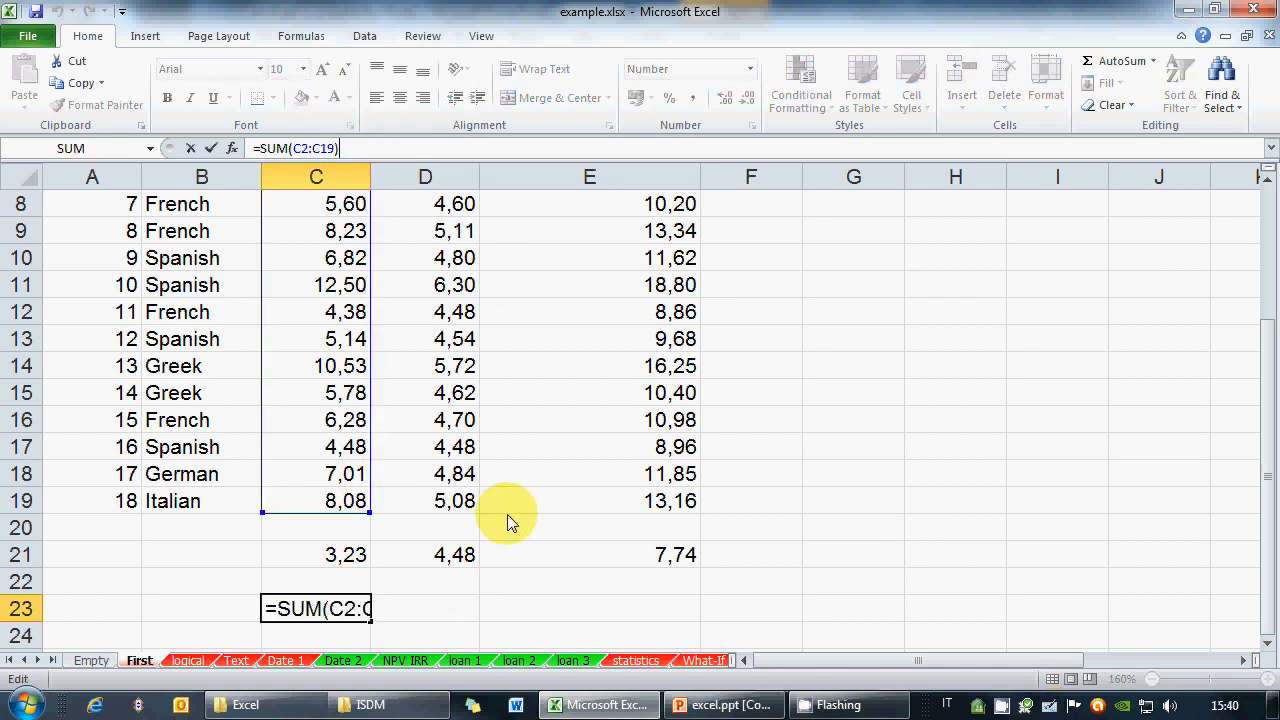
# Start a manual addition formula in C25 adding C19 down through C11
pyautogui.press('Escape')
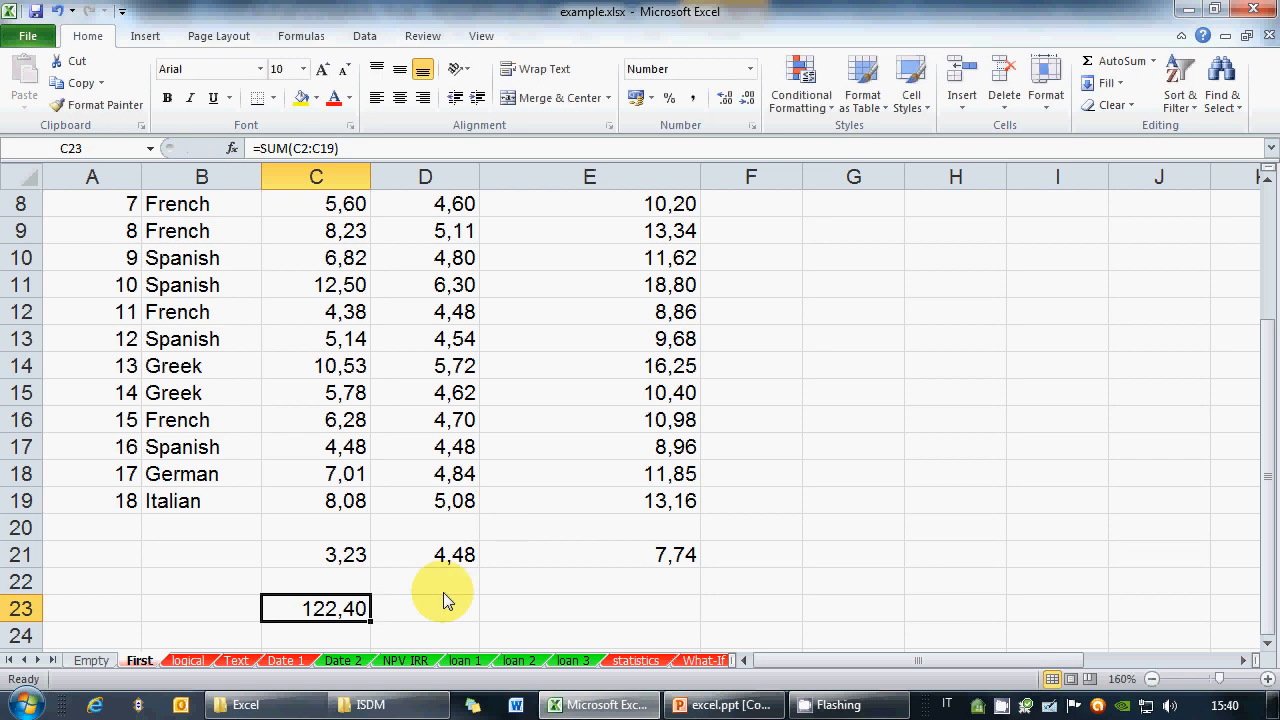
pyautogui.scroll(-1, 440, 588)
pyautogui.click(340, 581)
pyautogui.write('=')
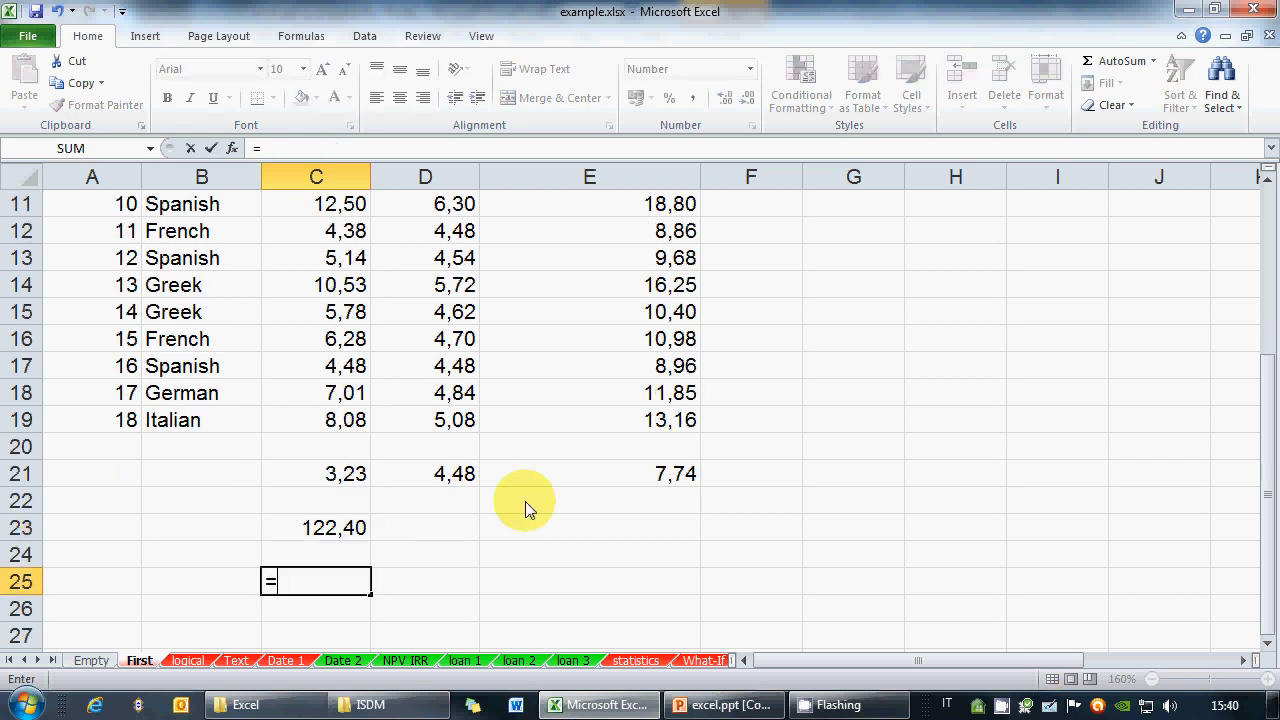
pyautogui.click(348, 420)
pyautogui.write('+')
pyautogui.click(345, 393)
pyautogui.write('+')
pyautogui.click(345, 366)
pyautogui.write('+')
pyautogui.click(350, 339)
pyautogui.write('+')
pyautogui.click(345, 312)
pyautogui.write('+')
pyautogui.click(345, 285)
pyautogui.write('+')
pyautogui.click(347, 258)
pyautogui.write('+')
pyautogui.click(350, 232)
# Finish the addition with C10 through C2 and confirm it, matching C23's 122,40
pyautogui.write('+')
pyautogui.click(345, 204)
pyautogui.write('+')
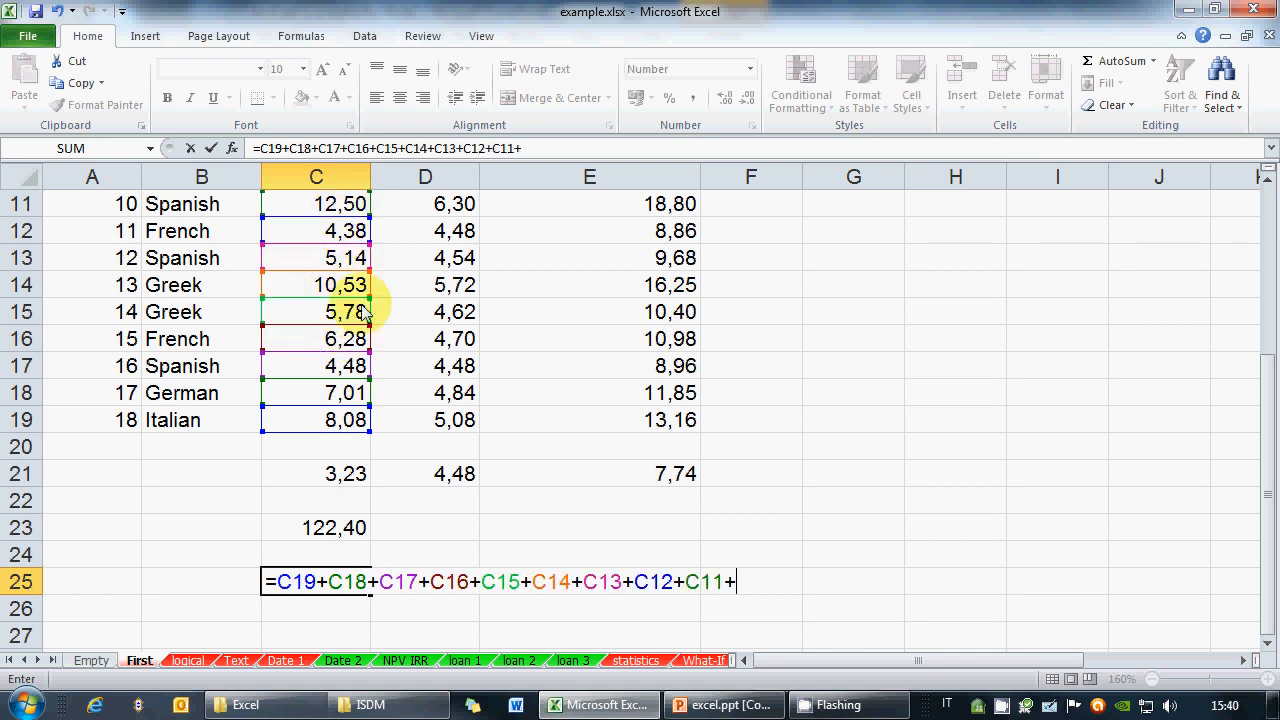
pyautogui.scroll(1, 335, 288)
pyautogui.click(358, 260)
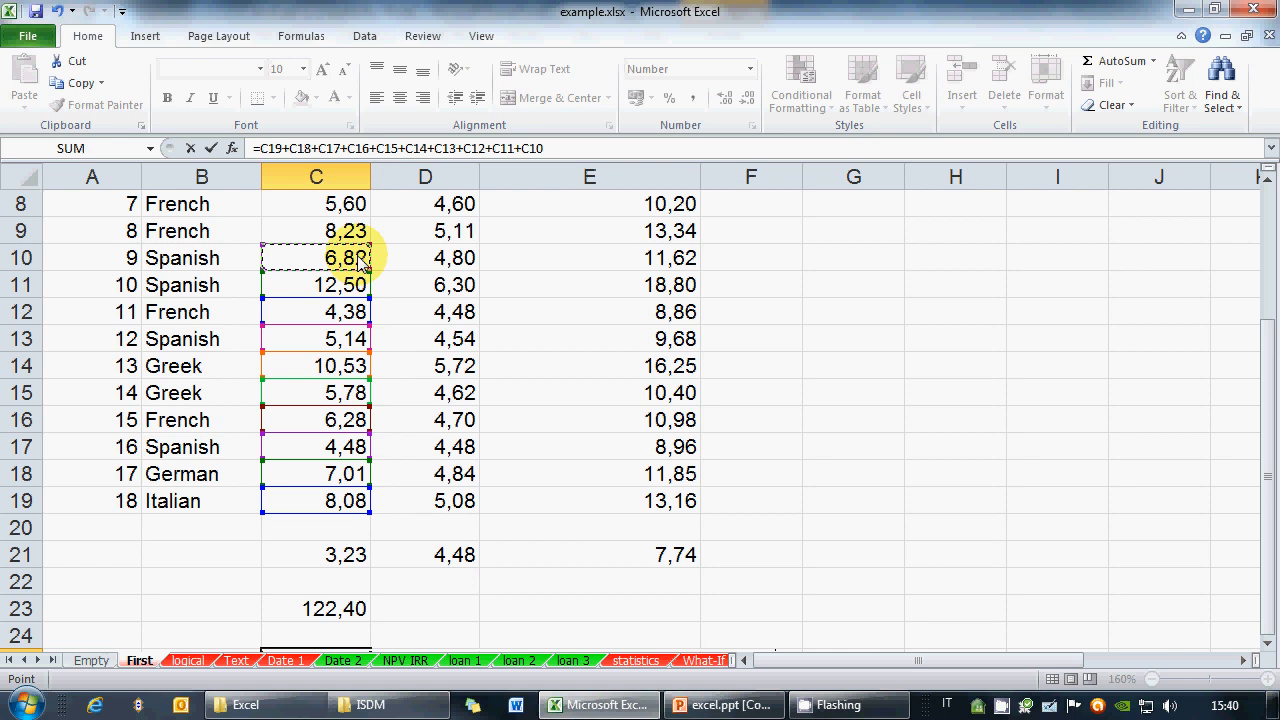
pyautogui.write('+')
pyautogui.click(350, 222)
pyautogui.write('+')
pyautogui.click(350, 212)
pyautogui.write('+')
pyautogui.scroll(2, 391, 286)
pyautogui.click(345, 338)
pyautogui.write('+')
pyautogui.click(355, 310)
pyautogui.write('+')
pyautogui.click(345, 285)
pyautogui.write('+')
pyautogui.click(345, 258)
pyautogui.write('+')
pyautogui.click(340, 230)
pyautogui.write('+')
pyautogui.click(345, 203)
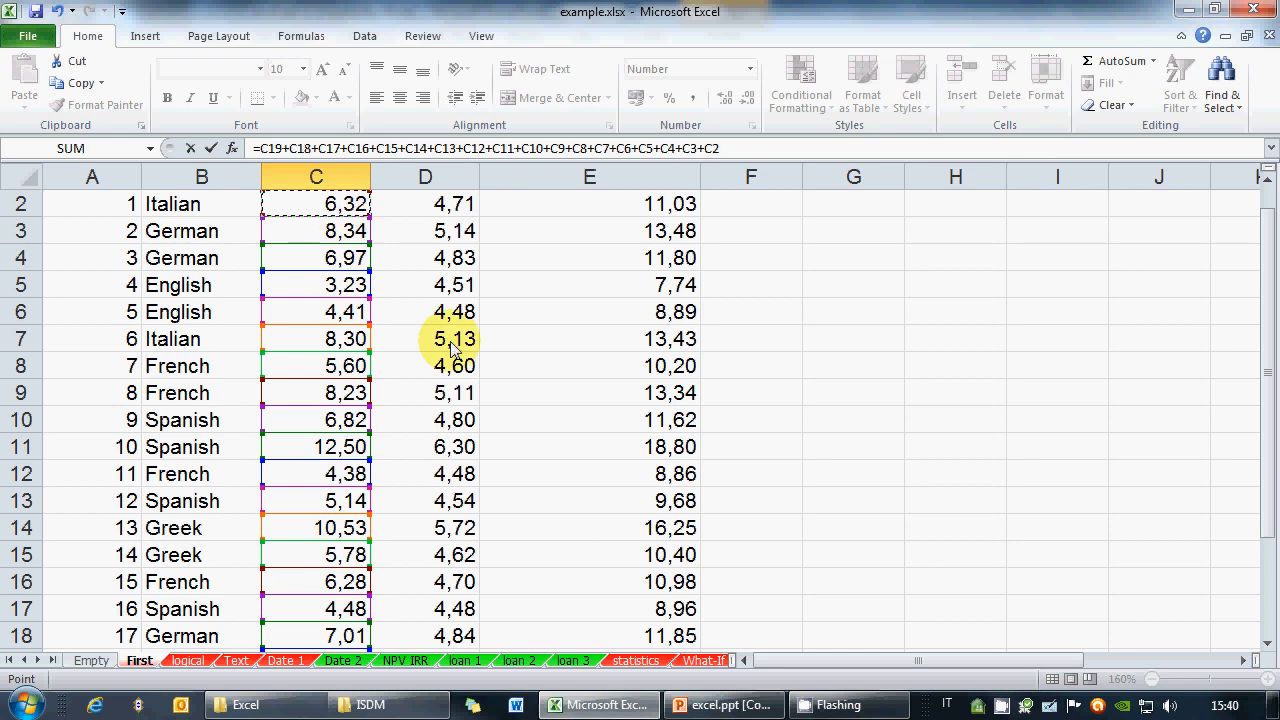
pyautogui.scroll(1, 455, 340)
pyautogui.scroll(-1, 455, 345)
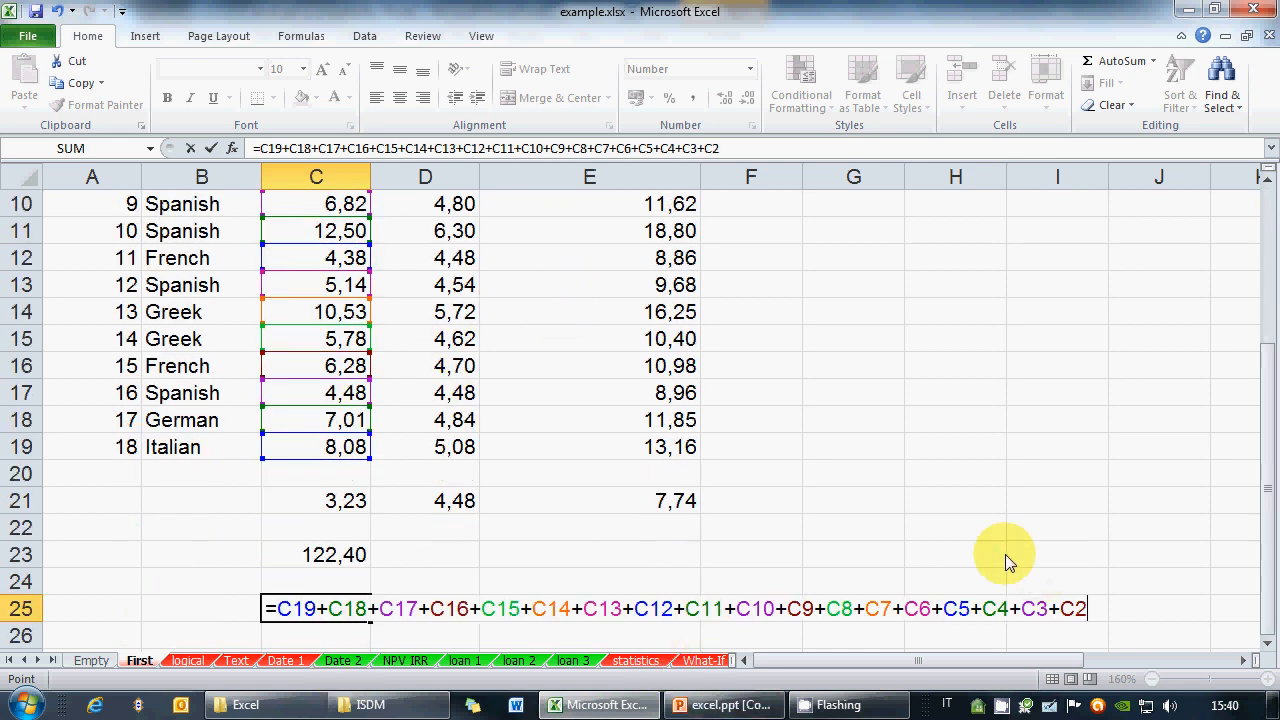
pyautogui.hotkey('ctrl', 'Return')
pyautogui.press('Up')
pyautogui.press('Up')
pyautogui.press('Down')
pyautogui.press('Down')
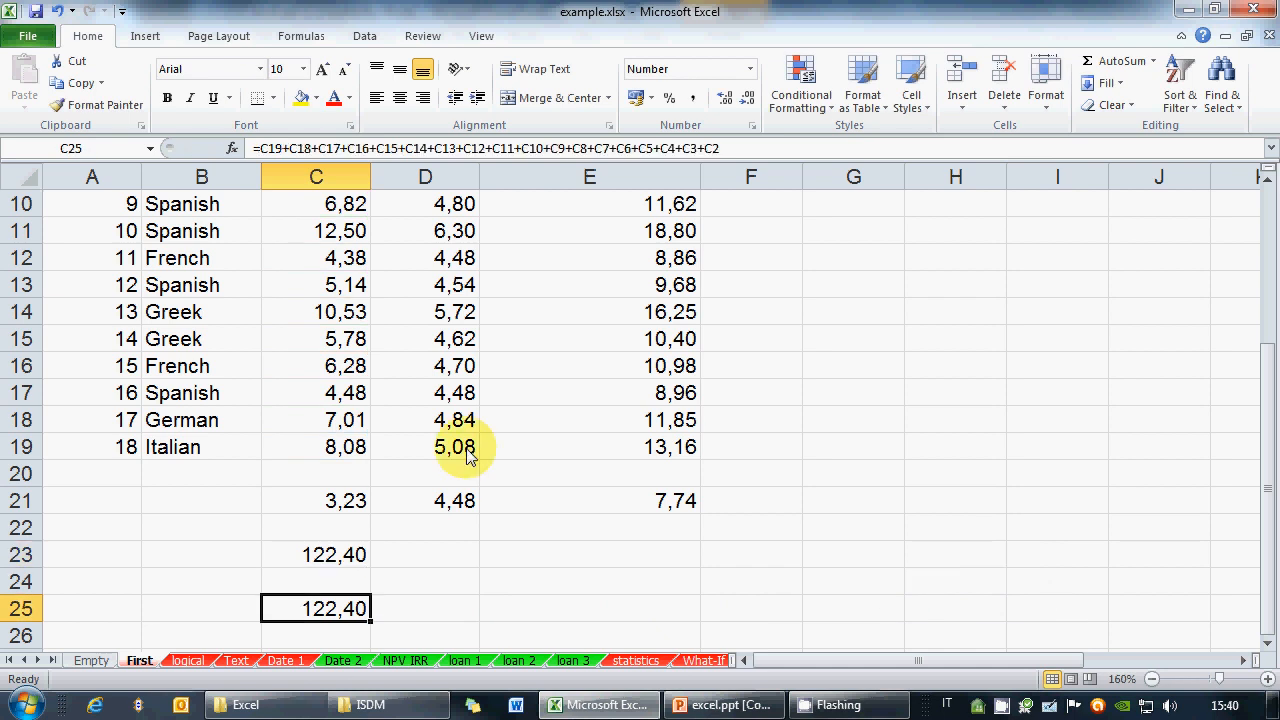
pyautogui.click(24, 312)
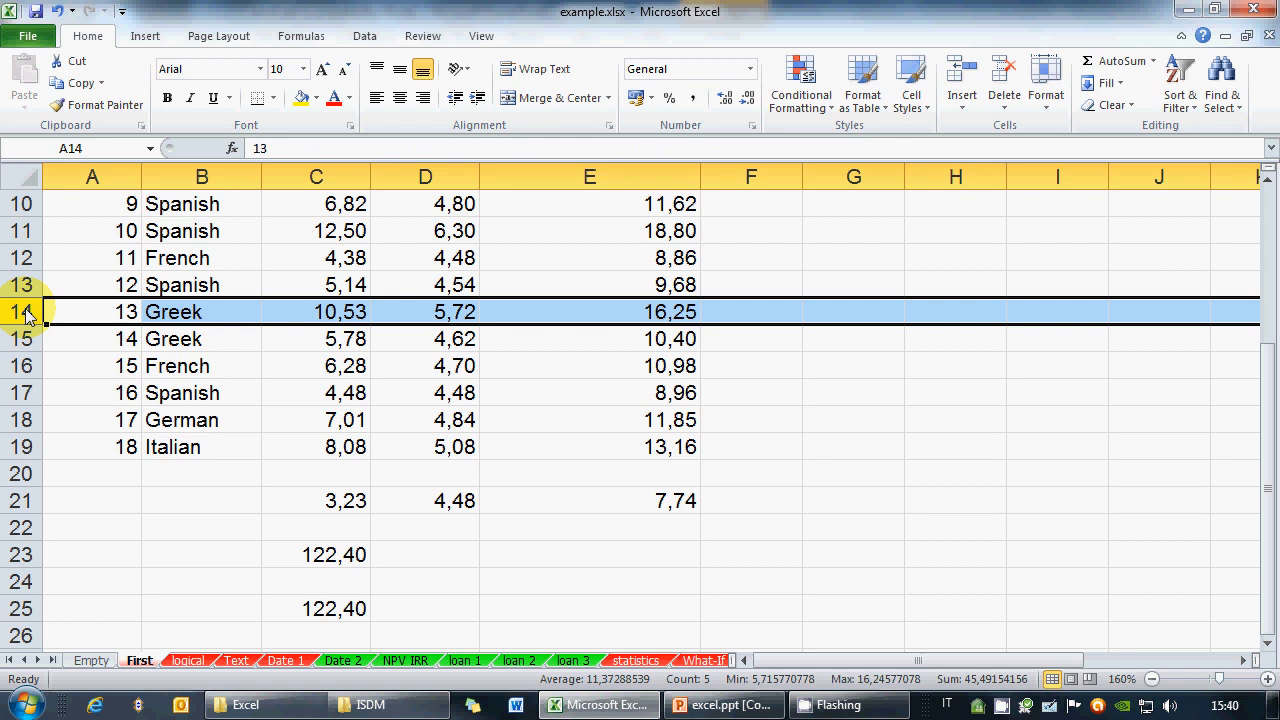
# Delete row 14 (13 Greek) and check that C22's SUM range adjusted
pyautogui.rightClick(27, 316)
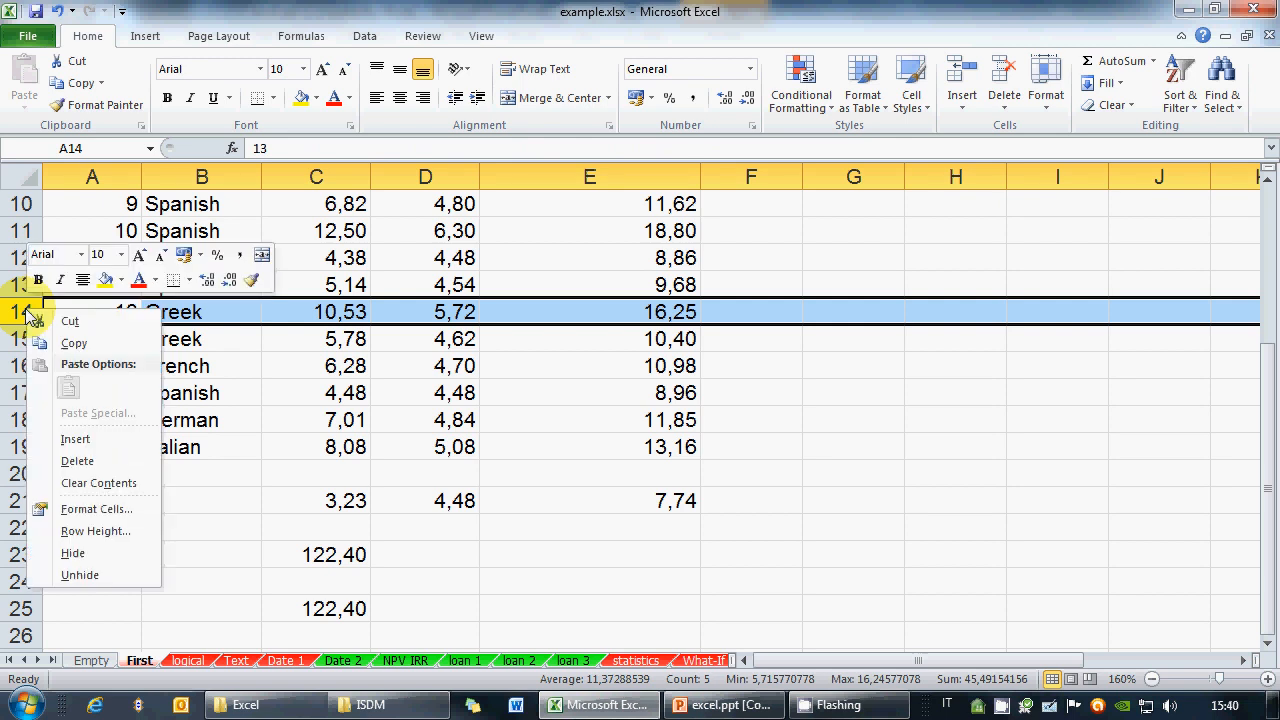
pyautogui.click(78, 461)
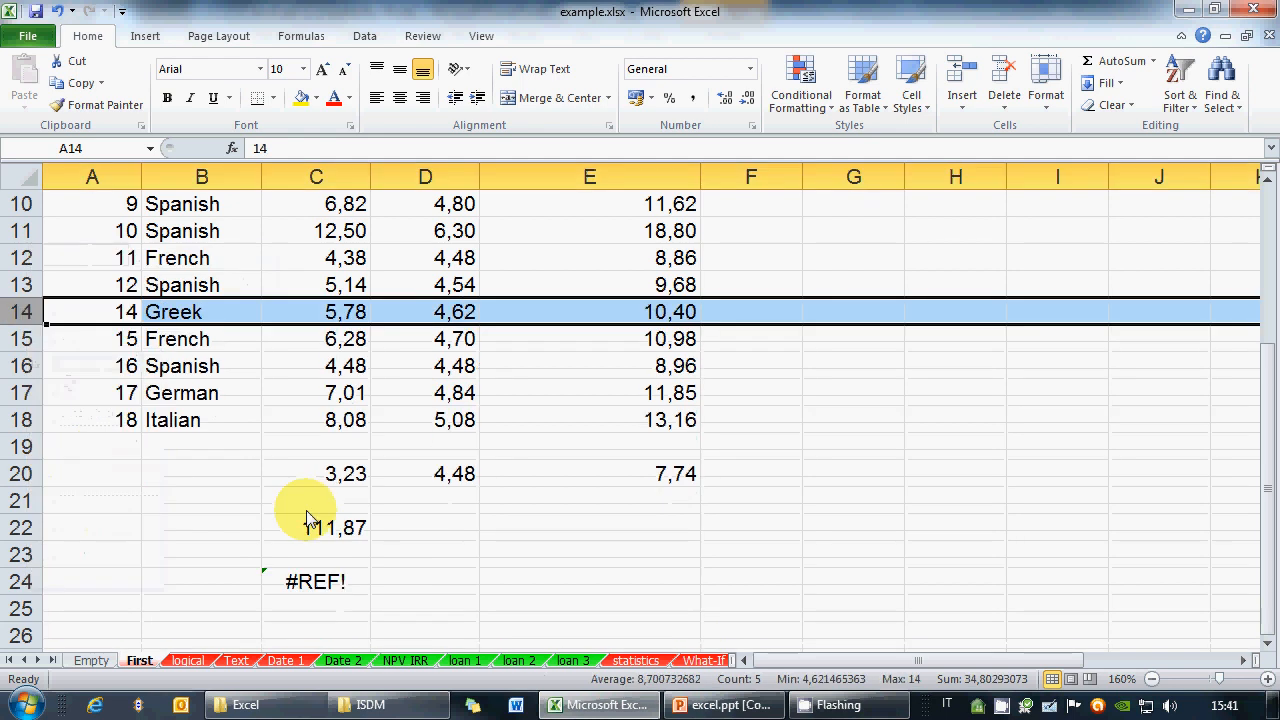
pyautogui.click(305, 525)
pyautogui.click(364, 145)
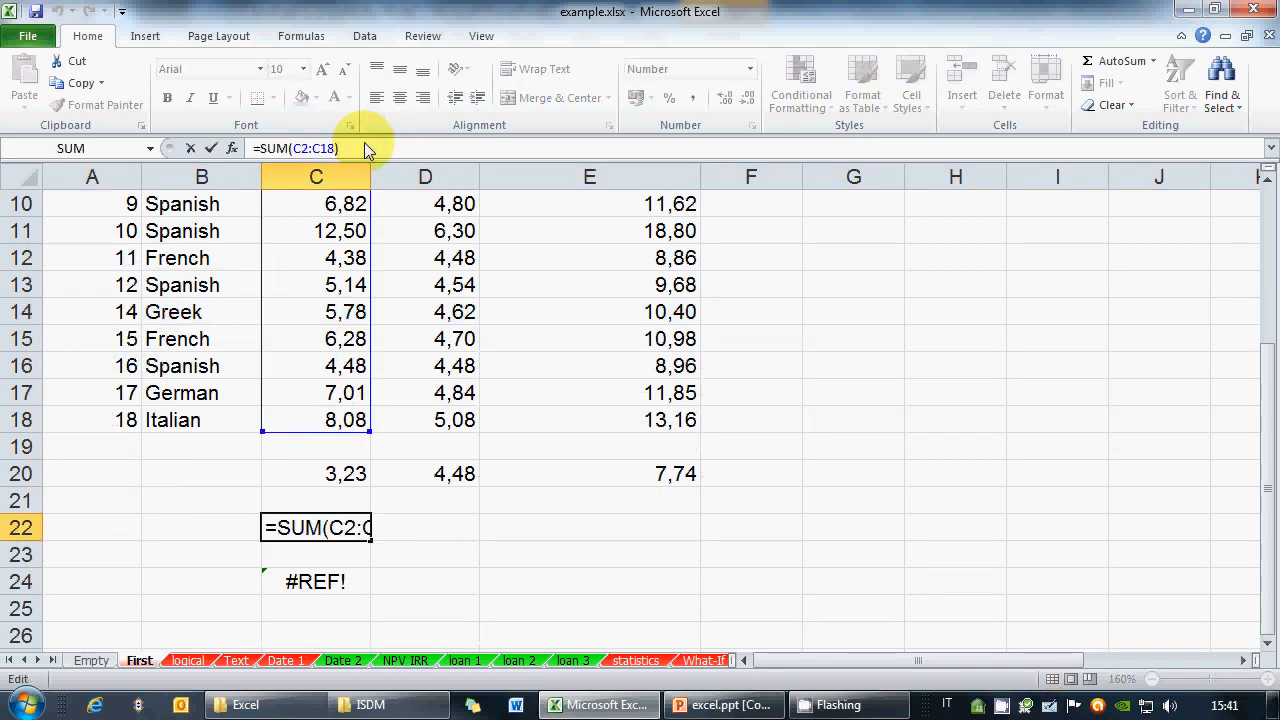
pyautogui.press('Escape')
# Remove the #REF! term from C24's addition formula so it shows 111,87
pyautogui.click(318, 581)
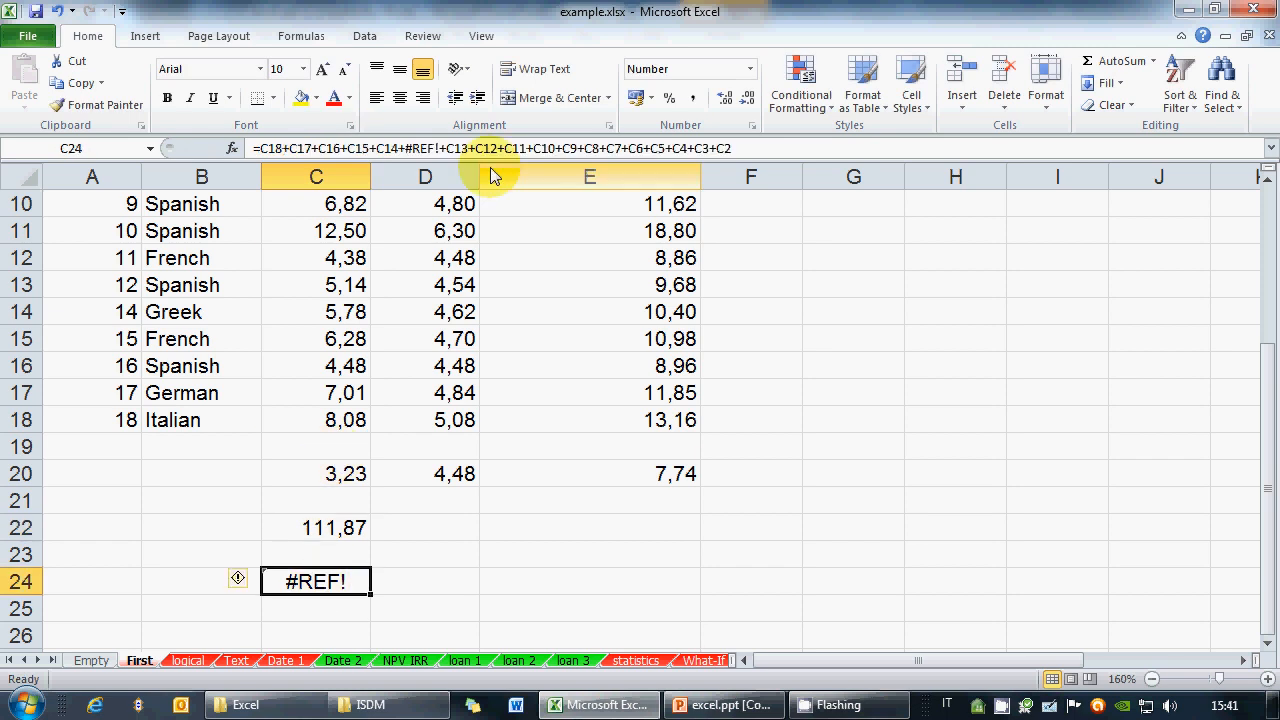
pyautogui.click(420, 148)
pyautogui.moveTo(406, 150); pyautogui.dragTo(440, 148)
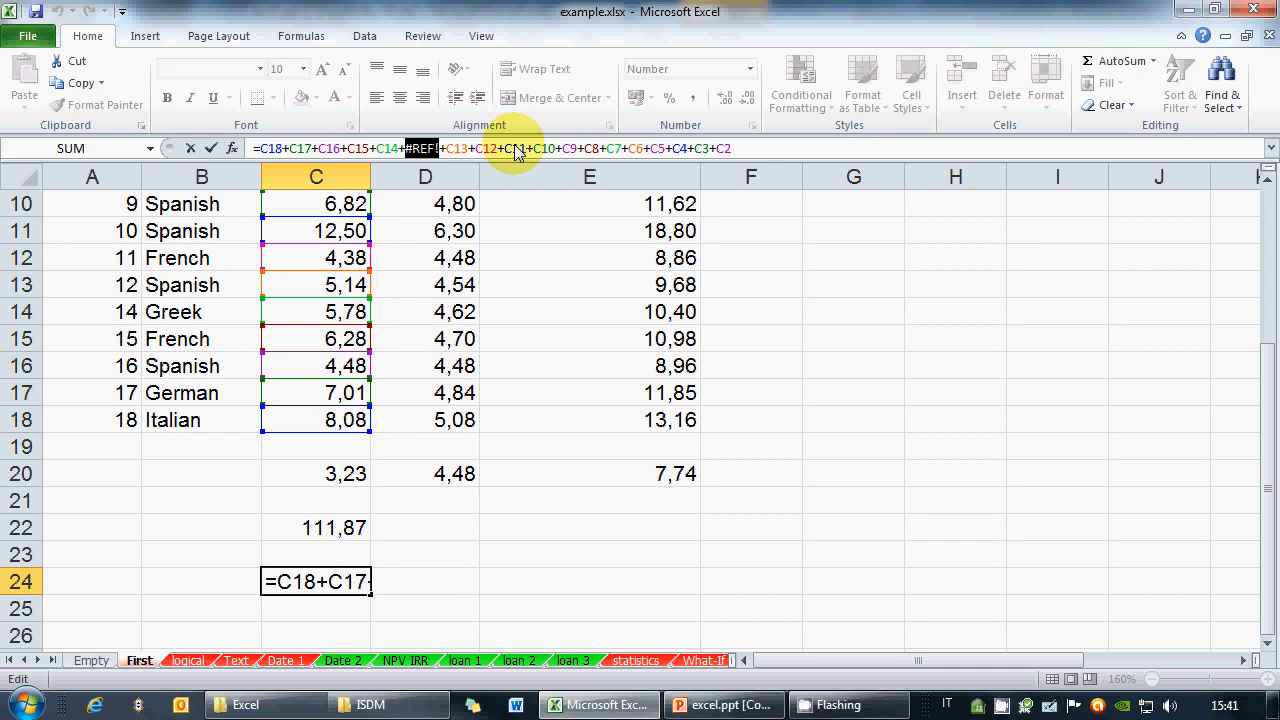
pyautogui.press('Delete')
pyautogui.press('Delete')
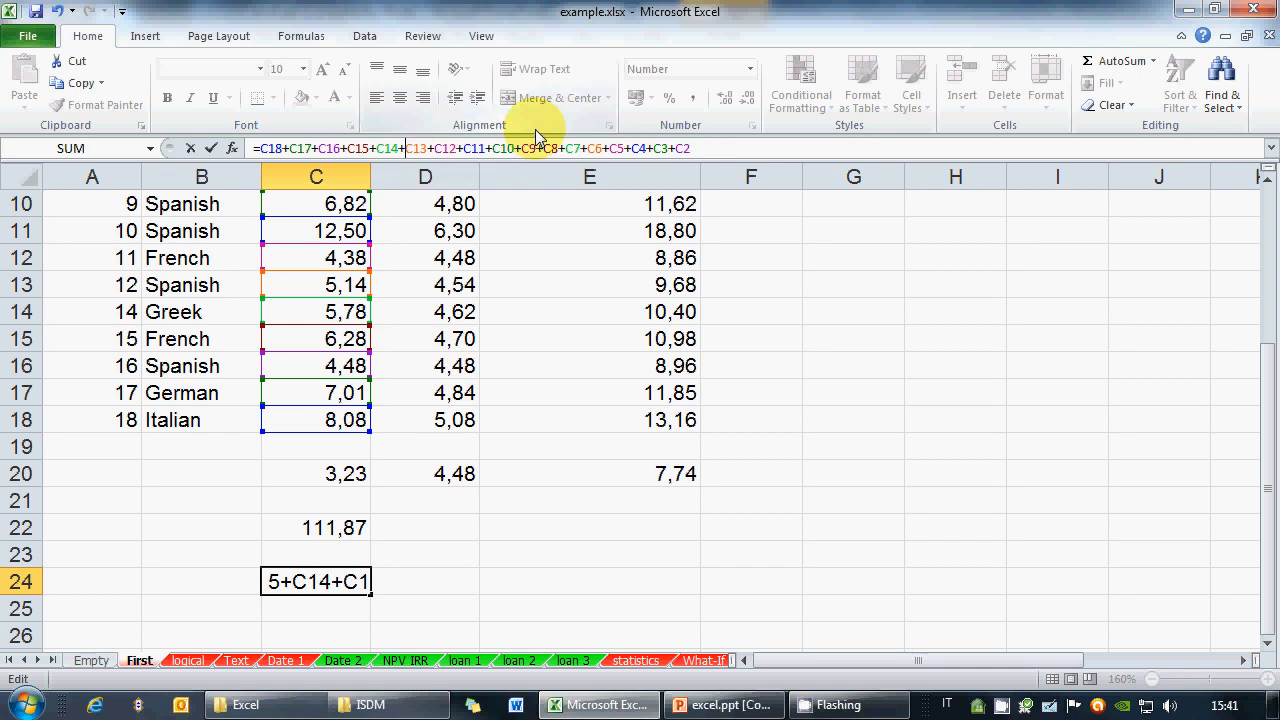
pyautogui.press('Return')
pyautogui.press('Up')
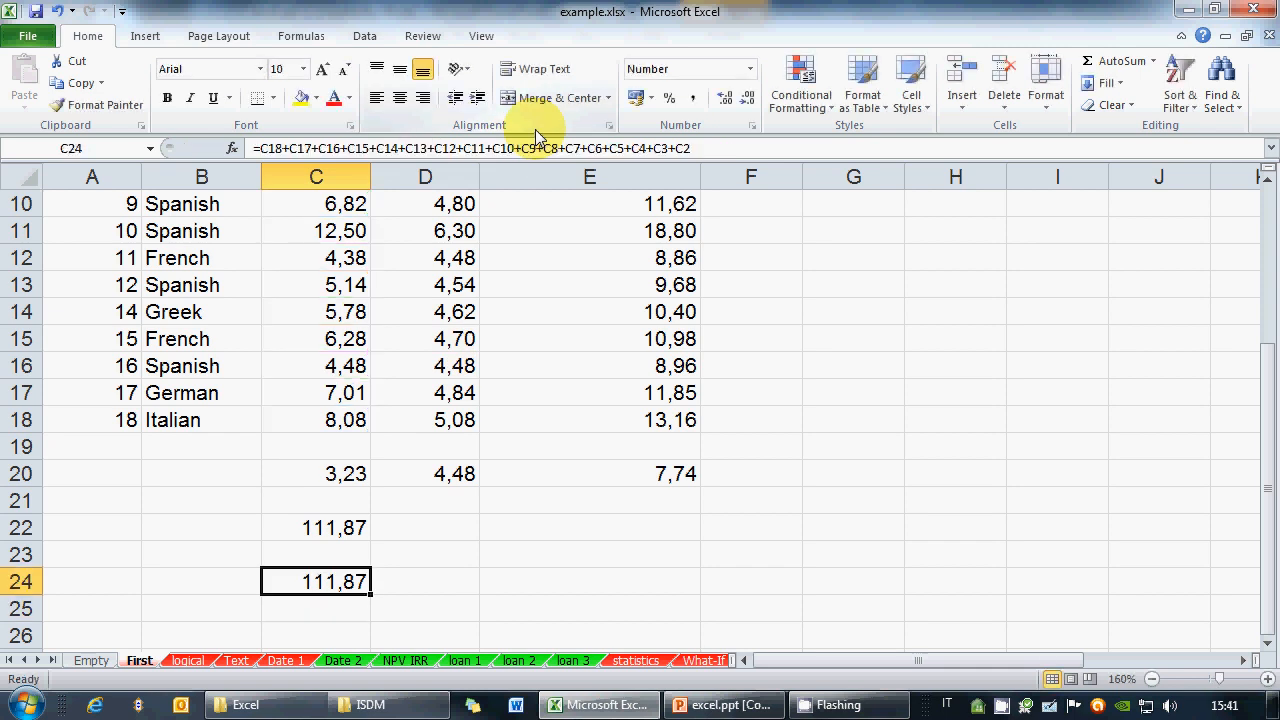
pyautogui.scroll(1, 10, 330)
# Insert a blank row above 11 French and enter 3 in C12
pyautogui.click(12, 332)
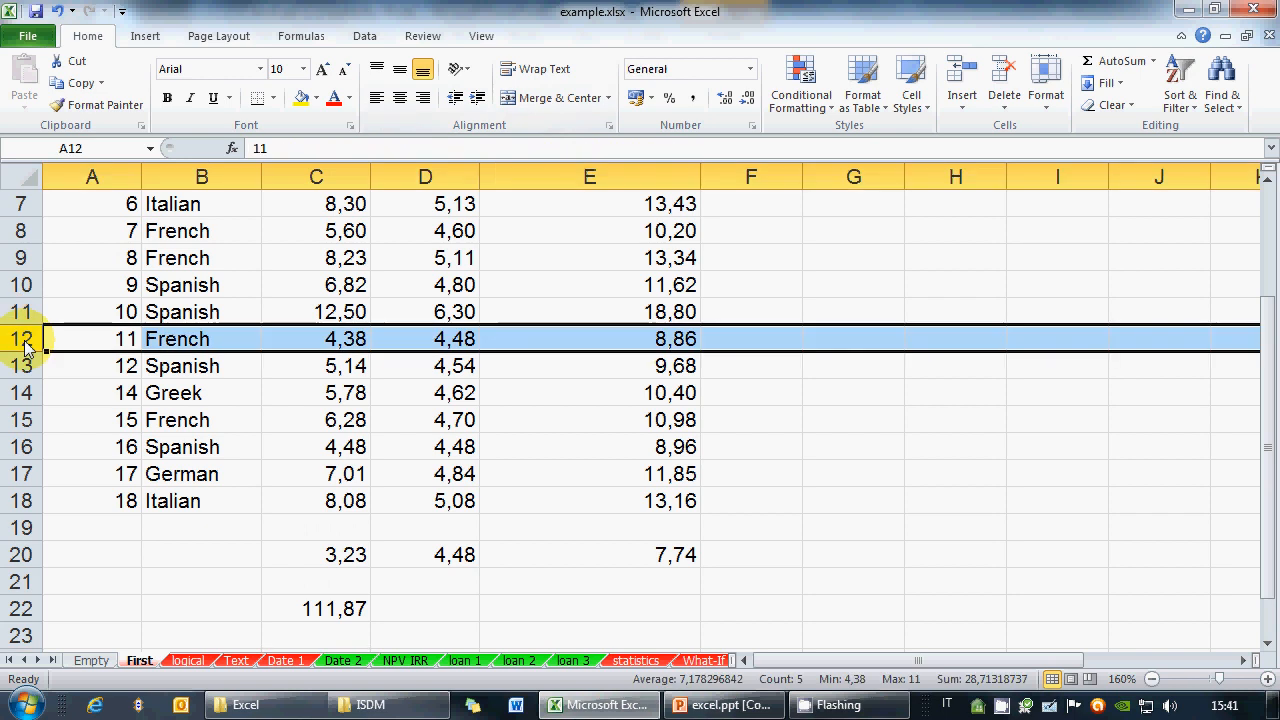
pyautogui.rightClick(28, 345)
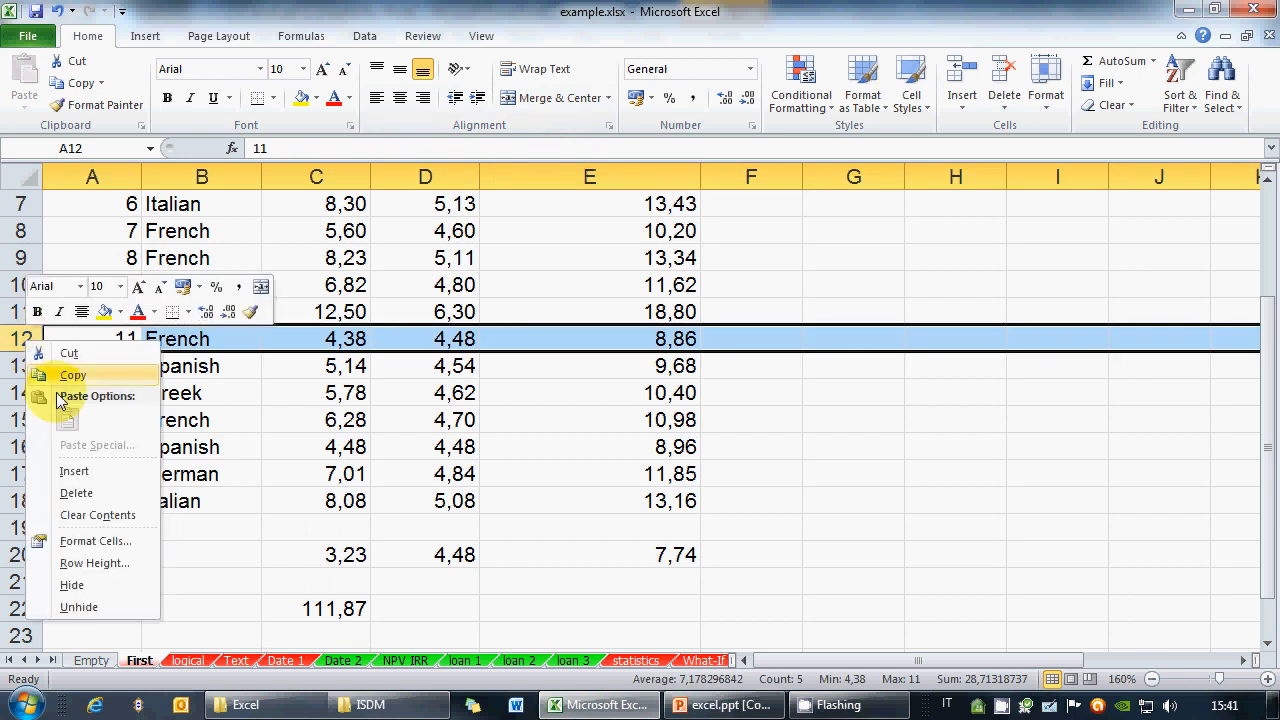
pyautogui.click(80, 471)
pyautogui.click(343, 345)
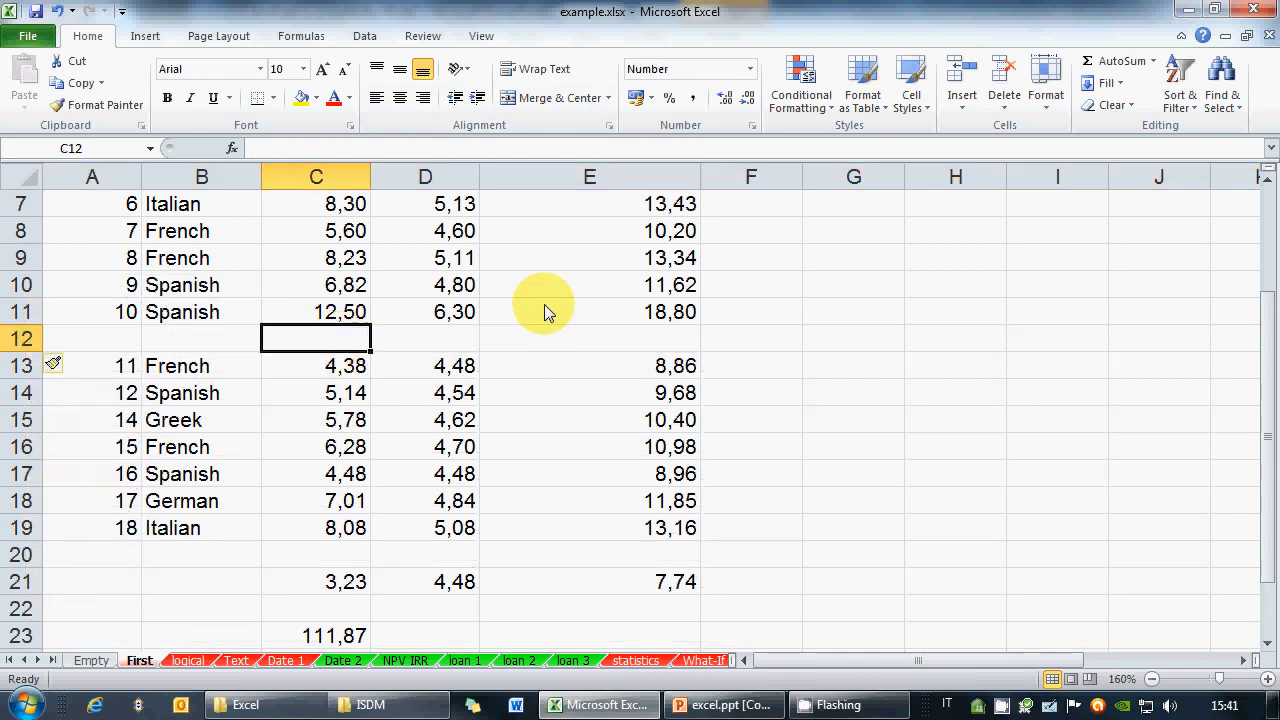
pyautogui.write('3')
pyautogui.press('Return')
# Compare C23's SUM of 114,87 with C25's addition that skips C12, then switch to excel.ppt
pyautogui.scroll(-2, 449, 406)
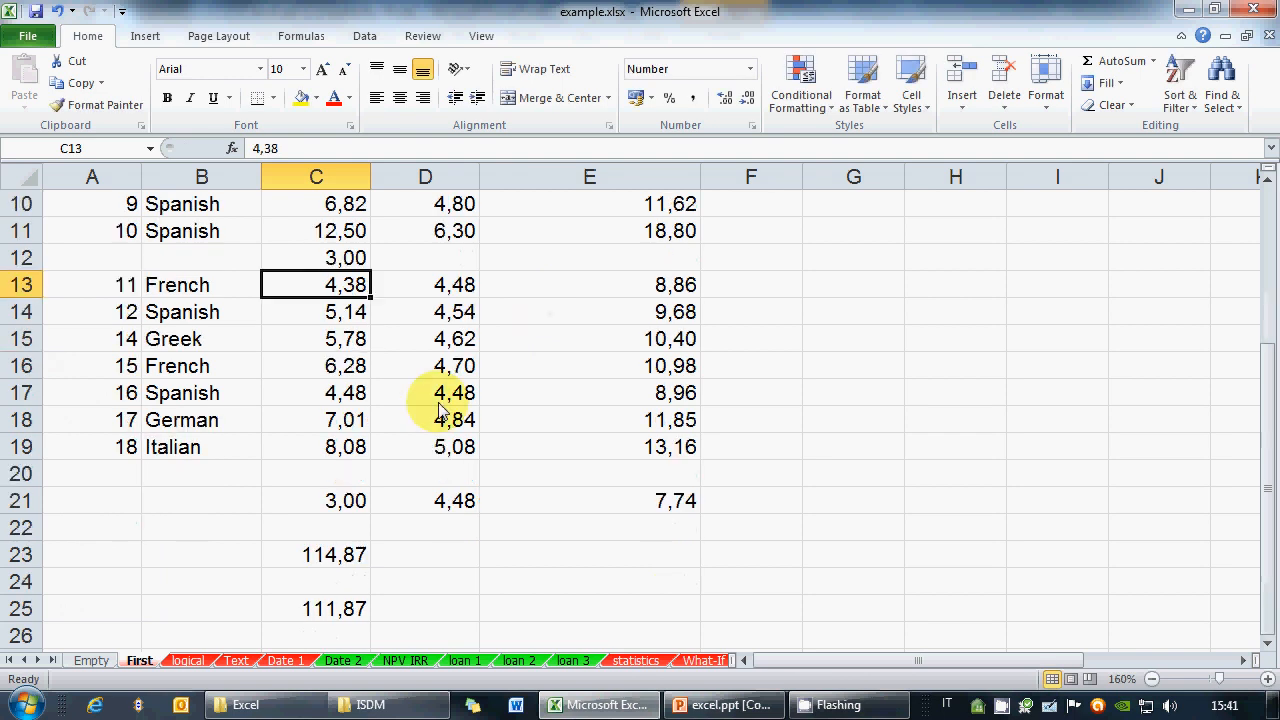
pyautogui.click(322, 480)
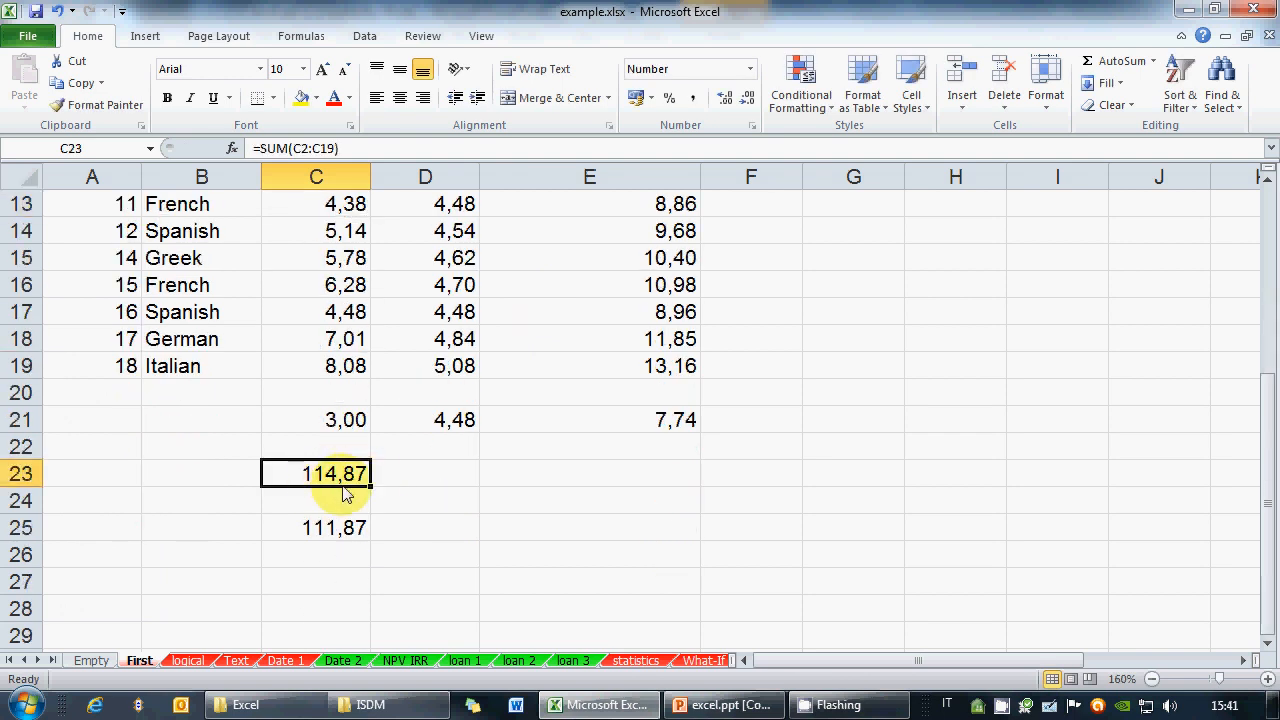
pyautogui.click(337, 526)
pyautogui.click(439, 150)
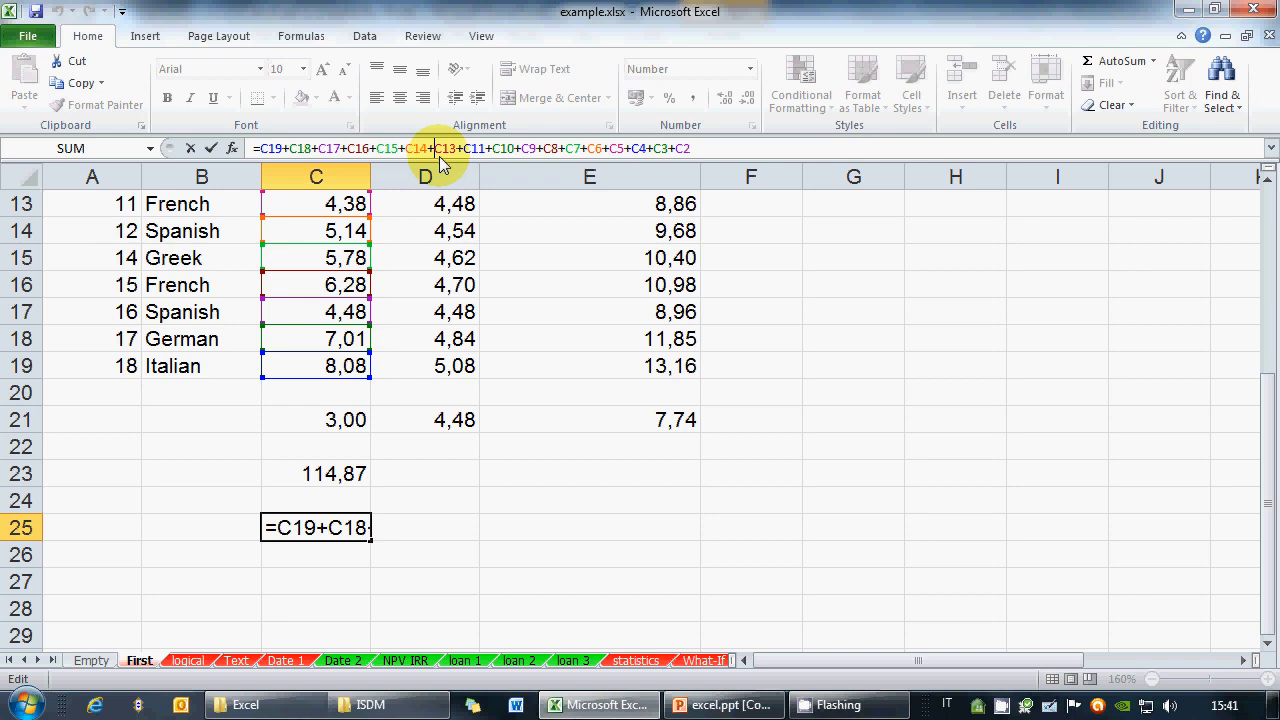
pyautogui.moveTo(434, 150); pyautogui.dragTo(485, 150)
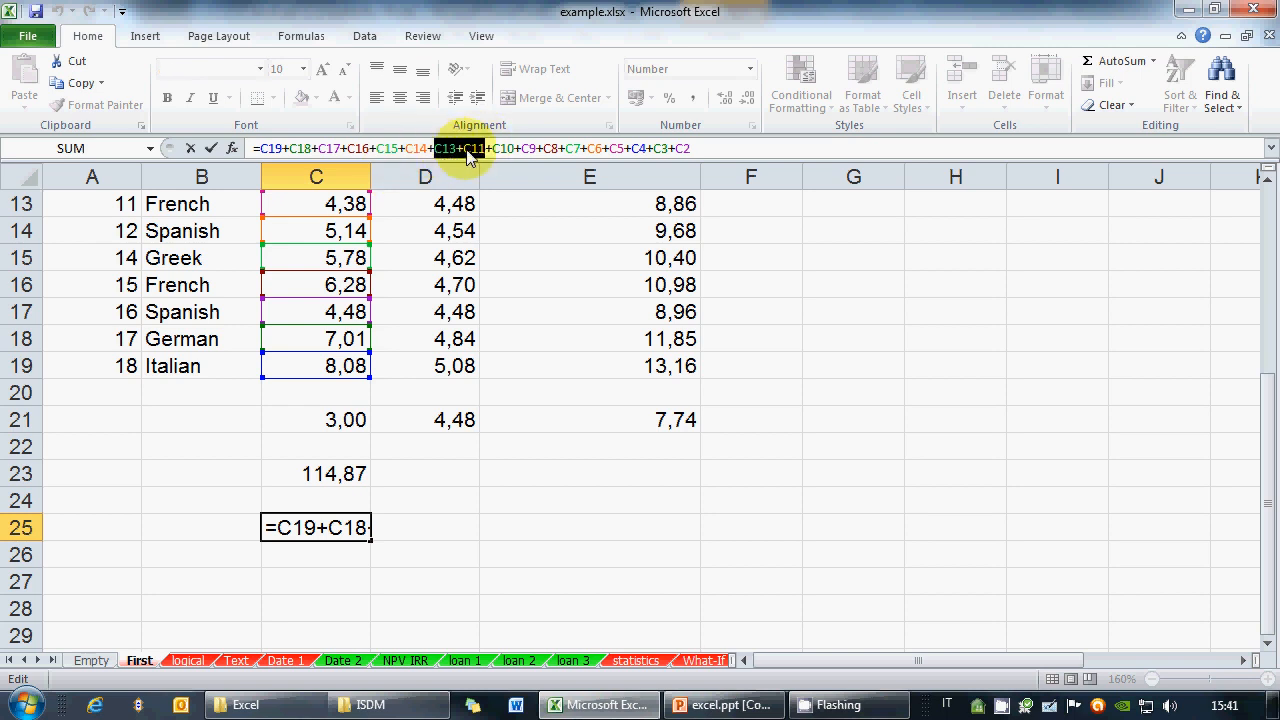
pyautogui.click(399, 148)
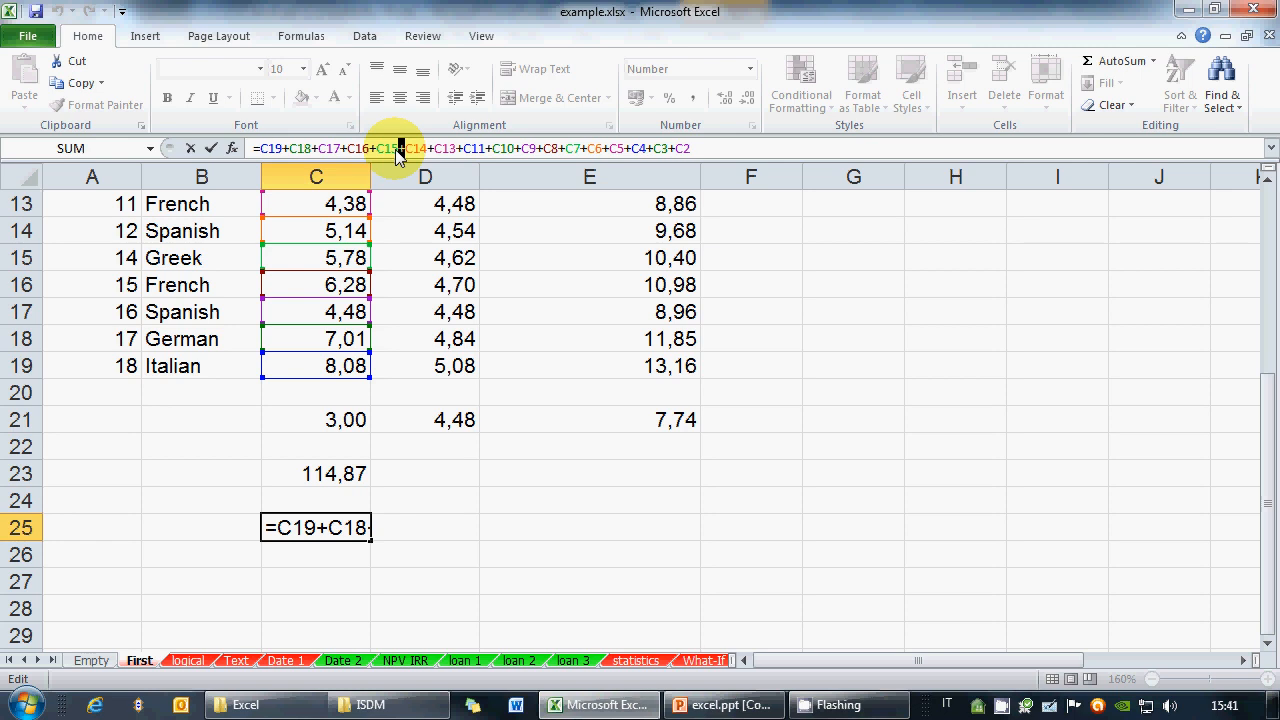
pyautogui.hotkey('ctrl', 'Return')
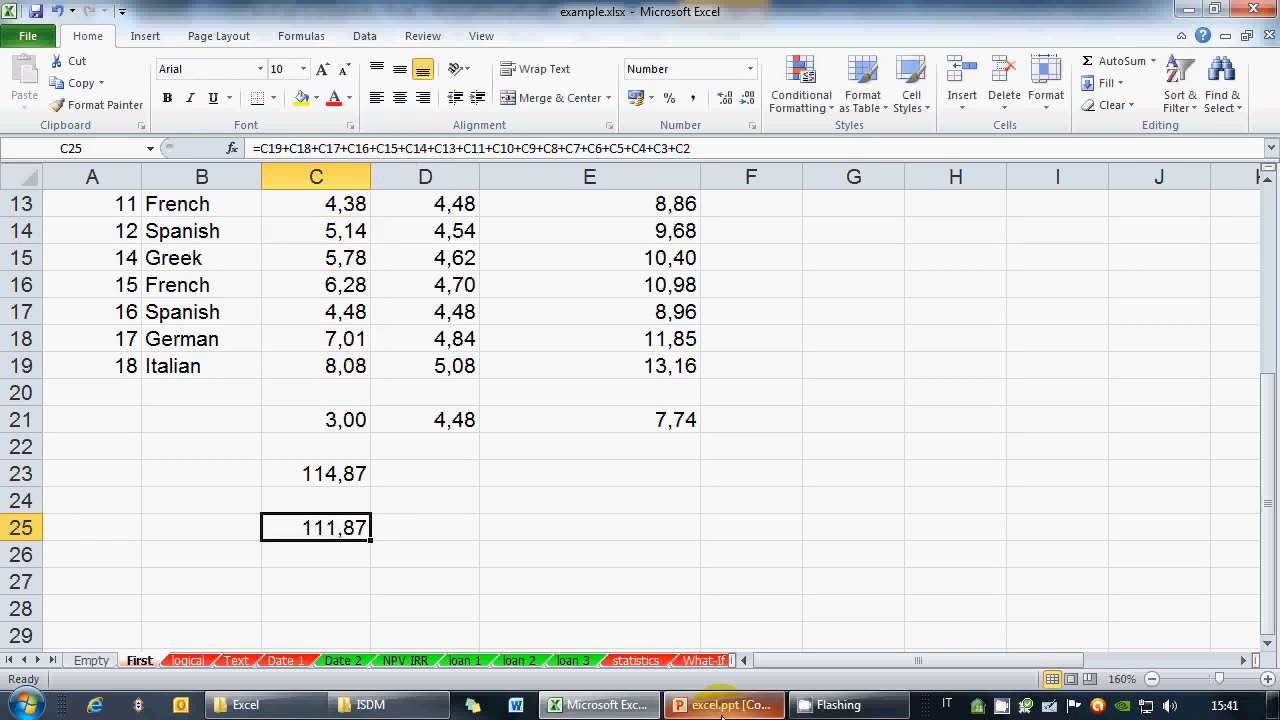
pyautogui.click(722, 705)
pyautogui.rightClick(865, 695)
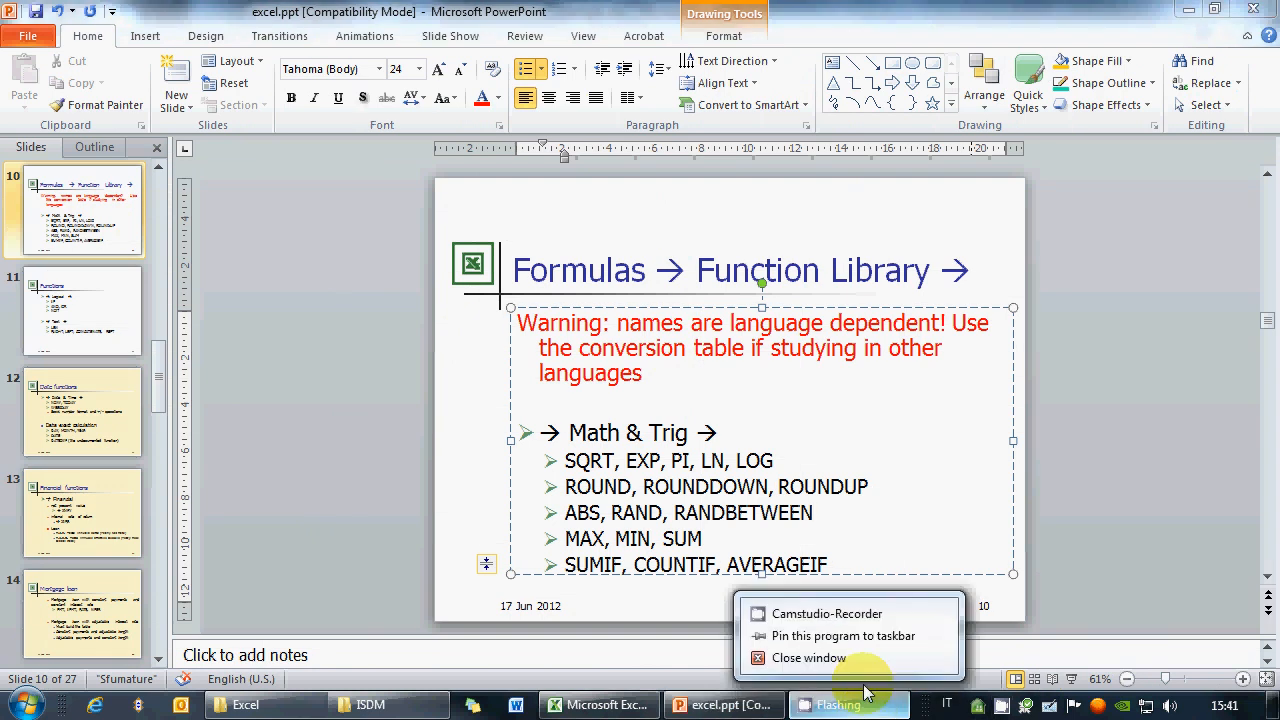